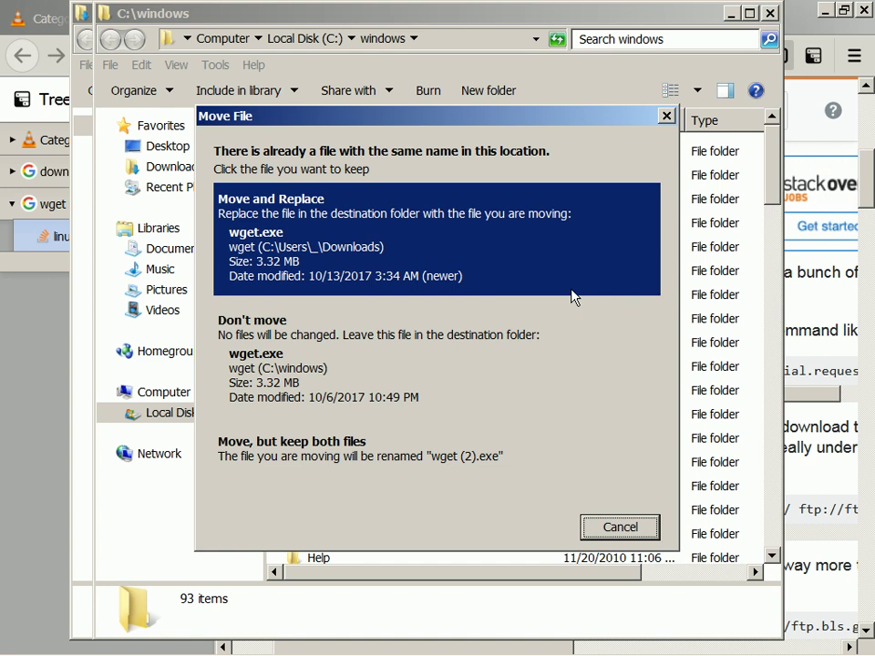
- Replace the existing wget.exe in C:\windows with the newer copy from Downloads
{"action": "left_click", "coordinate": [573, 250]}
{"action": "key", "text": "Return"}
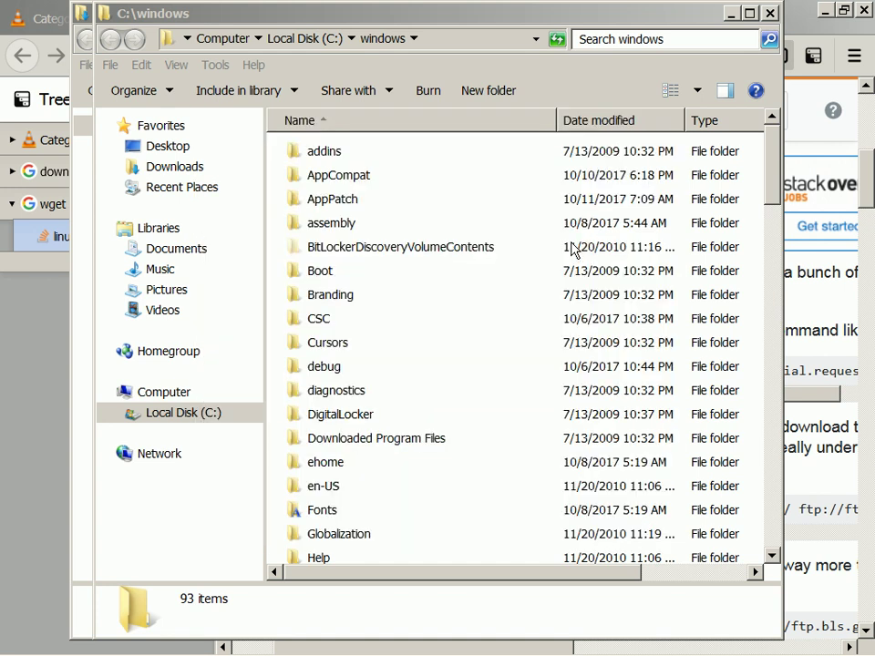
{"action": "key", "text": "alt+Tab"}
{"action": "key", "text": "alt+Tab"}
{"action": "key", "text": "Tab"}
{"action": "key", "text": "Tab"}
{"action": "key", "text": "Tab"}
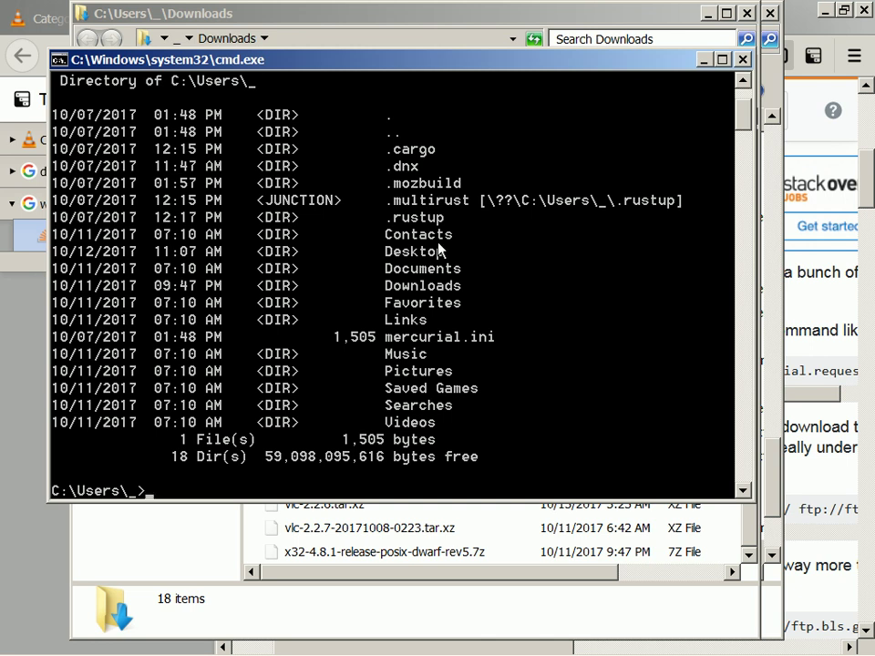
{"action": "key", "text": "alt+Tab"}
{"action": "key", "text": "alt+Tab"}
{"action": "type", "text": "cd do"}
{"action": "key", "text": "Tab"}
{"action": "key", "text": "BackSpace"}
{"action": "key", "text": "BackSpace"}
{"action": "key", "text": "BackSpace"}
{"action": "key", "text": "BackSpace"}
{"action": "key", "text": "BackSpace"}
{"action": "key", "text": "BackSpace"}
{"action": "key", "text": "BackSpace"}
- Switch to Firefox and open the FTP index of ftp.videolan.org/pub/videolan under the "download vlc" tab group
{"action": "key", "text": "alt+Tab"}
{"action": "key", "text": "alt+Tab+Tab"}
{"action": "key", "text": "alt+Tab+Tab+Tab"}
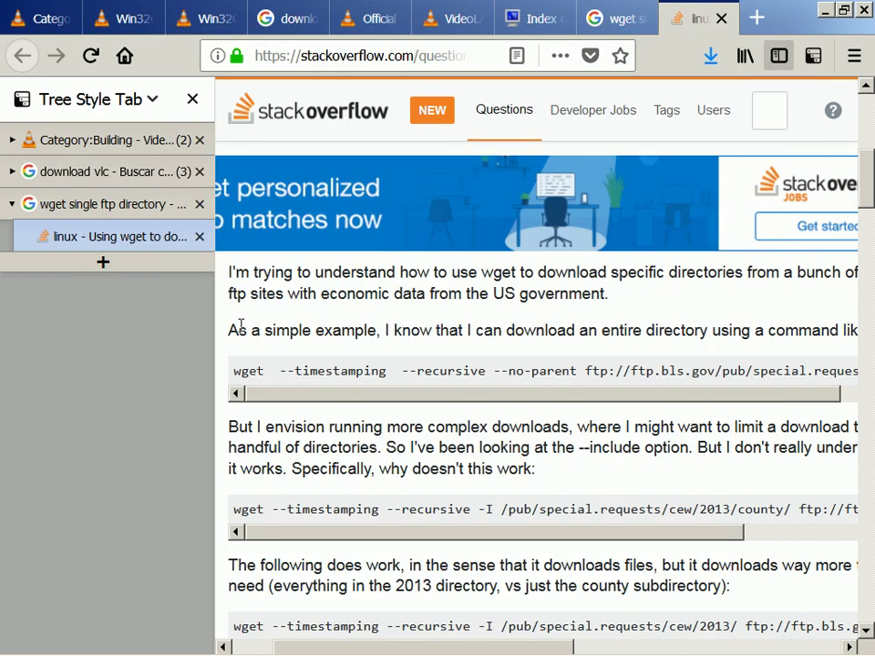
{"action": "left_click", "coordinate": [12, 171]}
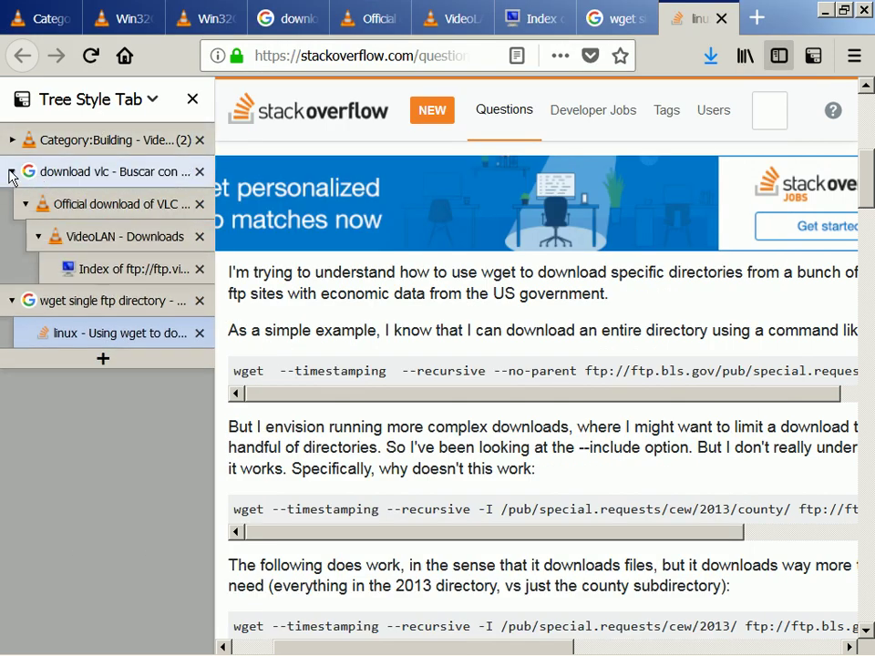
{"action": "left_click", "coordinate": [127, 270]}
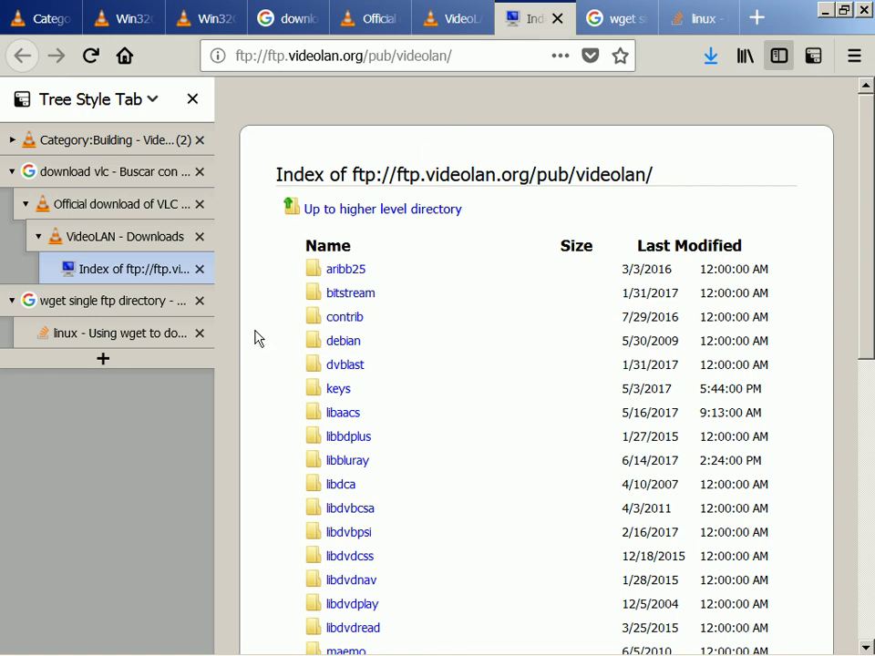
- Open the 7-ZipPortable folder on the desktop and launch 7-ZipPortable.exe
{"action": "key", "text": "alt+Tab"}
{"action": "key", "text": "super+d"}
{"action": "key", "text": "Return"}
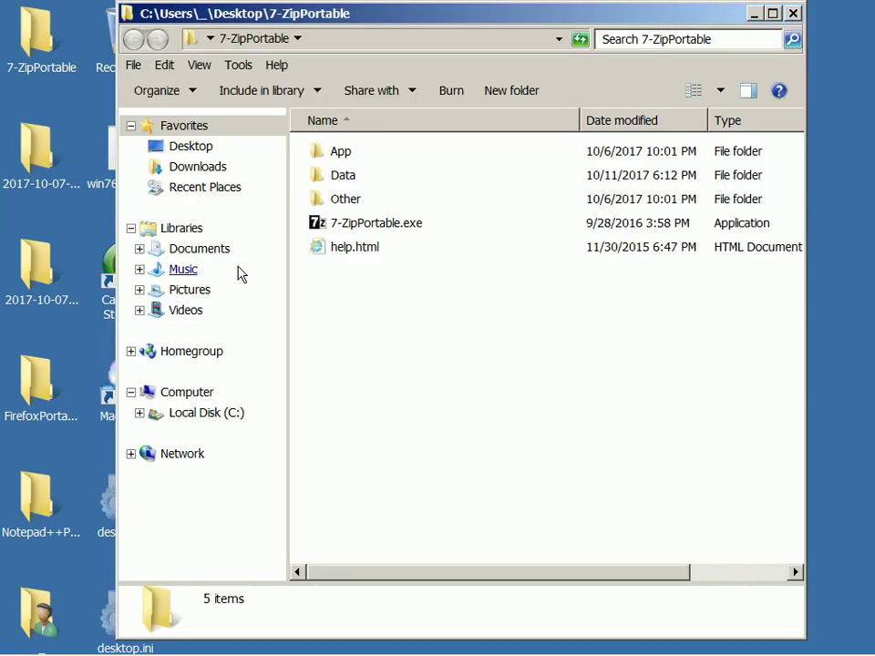
{"action": "key", "text": "End"}
{"action": "key", "text": "Up"}
{"action": "key", "text": "Return"}
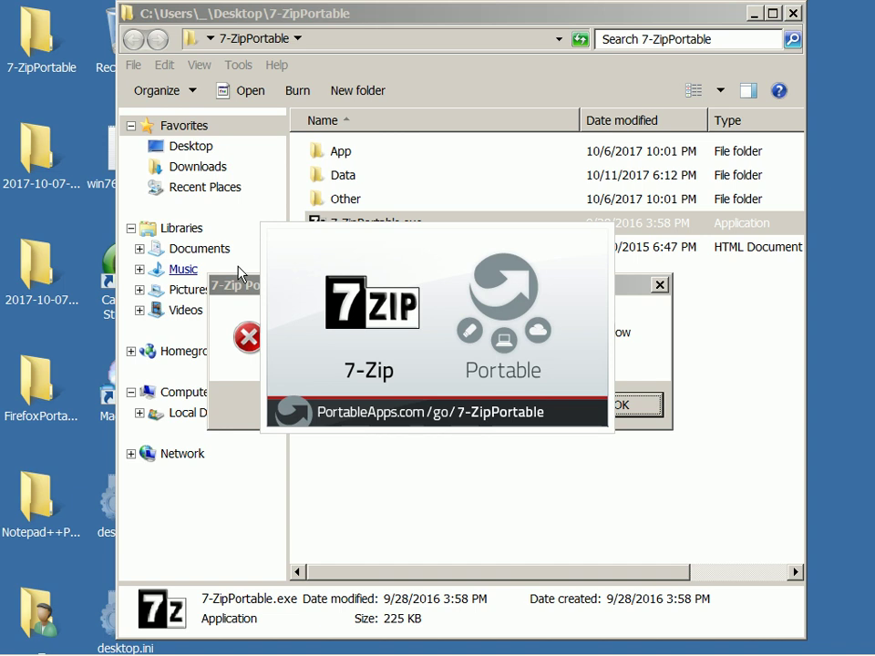
- Return to the 7-ZipPortable folder and bring up the 7-Zip file manager from 7-ZipPortable.exe
{"action": "left_click", "coordinate": [268, 307]}
{"action": "key", "text": "alt+Tab"}
{"action": "key", "text": "alt+Left"}
{"action": "key", "text": "alt+Tab"}
{"action": "key", "text": "Return"}
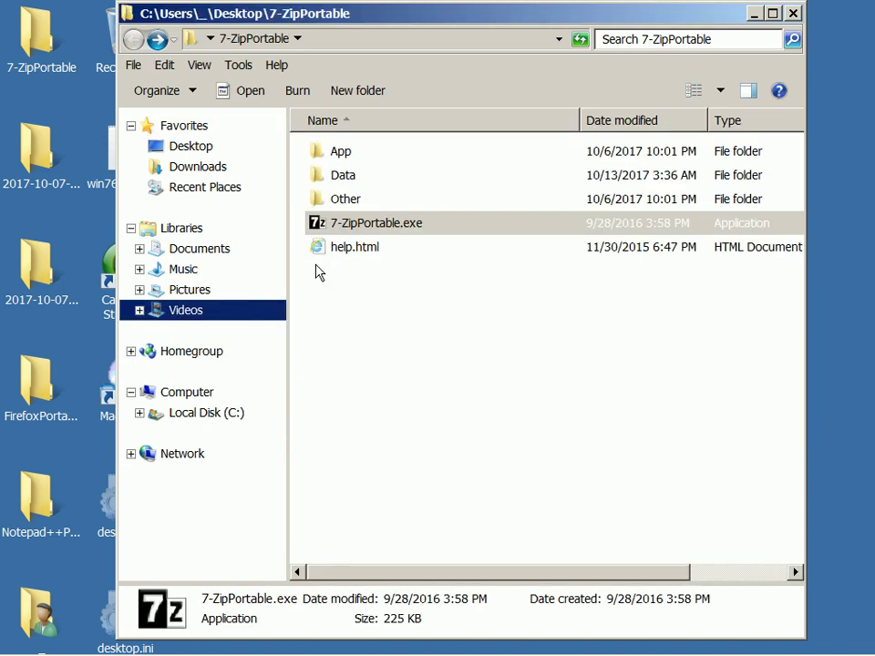
{"action": "double_click", "coordinate": [306, 228]}
{"action": "key", "text": "alt+Tab"}
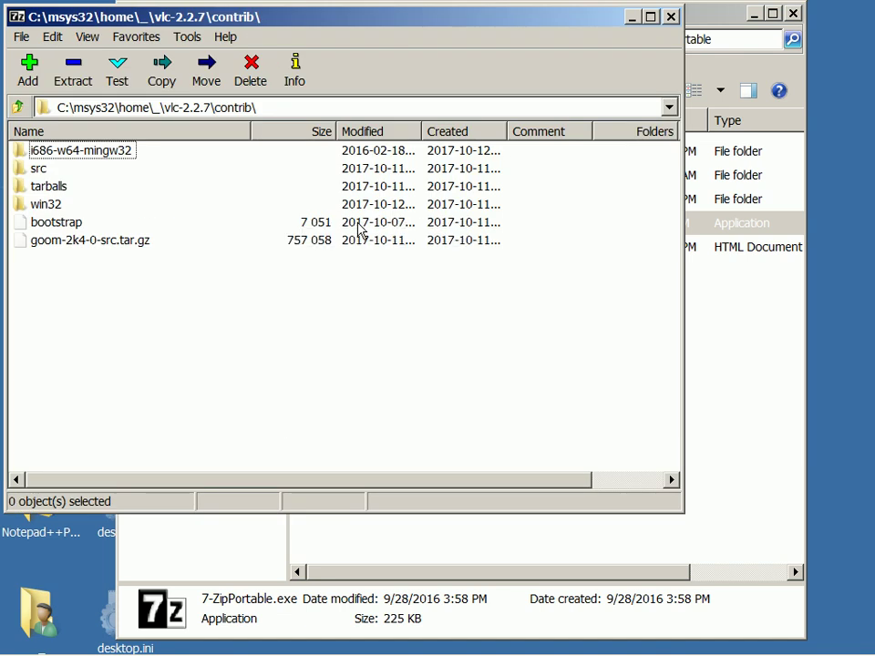
{"action": "key", "text": "Escape"}
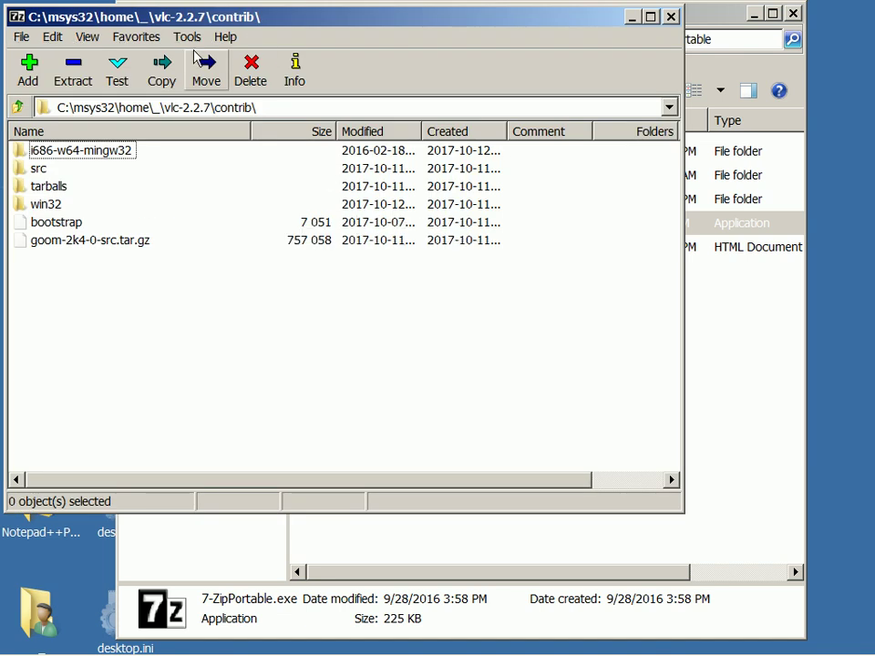
- Leave the vlc-2.2.7 contrib folder in 7-Zip and browse to the user's home folder under C:\Users
{"action": "left_click", "coordinate": [18, 107]}
{"action": "left_click", "coordinate": [19, 108]}
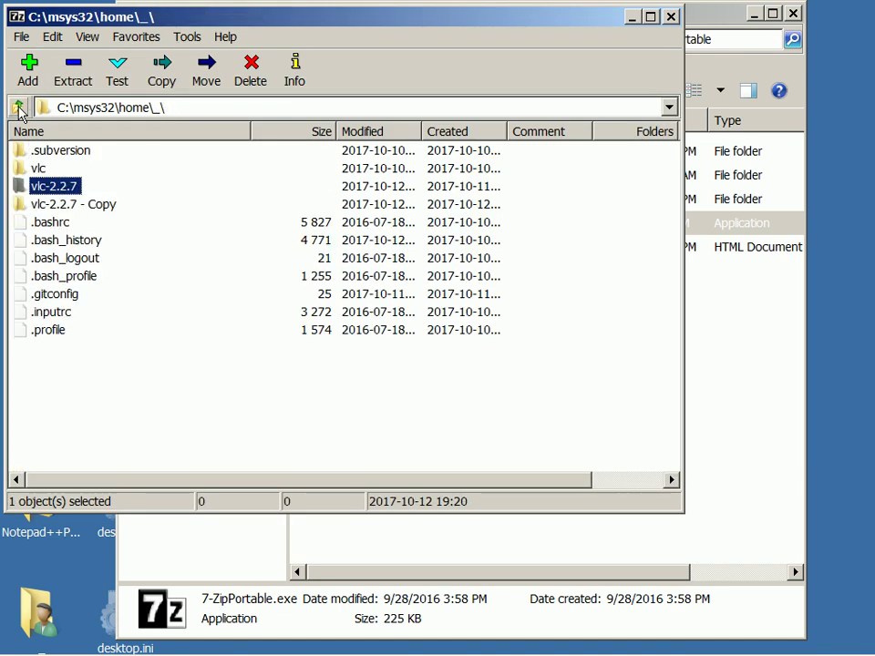
{"action": "left_click", "coordinate": [18, 107]}
{"action": "left_click", "coordinate": [18, 108]}
{"action": "left_click", "coordinate": [159, 264]}
{"action": "key", "text": "p"}
{"action": "key", "text": "u"}
{"action": "key", "text": "Return"}
{"action": "key", "text": "p"}
{"action": "key", "text": "Down"}
{"action": "key", "text": "Return"}
- Open the Downloads folder inside the user's home folder in 7-Zip
{"action": "key", "text": "Down"}
{"action": "key", "text": "Down"}
{"action": "key", "text": "Down"}
{"action": "key", "text": "Down"}
{"action": "key", "text": "Down"}
{"action": "key", "text": "Down"}
{"action": "key", "text": "Down"}
{"action": "key", "text": "Down"}
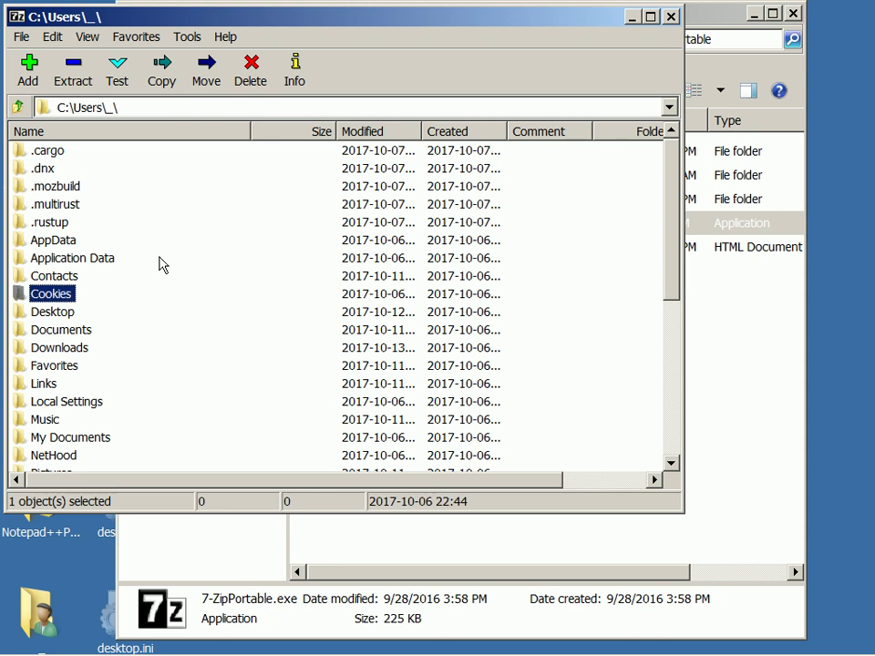
{"action": "key", "text": "Down"}
{"action": "key", "text": "Return"}
{"action": "key", "text": "BackSpace"}
{"action": "key", "text": "Down"}
{"action": "key", "text": "Down"}
{"action": "key", "text": "Return"}
- Open the vlc-2.2.6.tar.xz archive and the vlc-2.2.6.tar inside it to reach the vlc-2.2.6 folder
{"action": "key", "text": "Down"}
{"action": "key", "text": "Down"}
{"action": "key", "text": "Down"}
{"action": "key", "text": "Down"}
{"action": "key", "text": "Down"}
{"action": "key", "text": "Down"}
{"action": "key", "text": "Down"}
{"action": "key", "text": "Down"}
{"action": "key", "text": "Down"}
{"action": "key", "text": "Down"}
{"action": "key", "text": "Down"}
{"action": "key", "text": "Down"}
{"action": "key", "text": "Down"}
{"action": "key", "text": "Down"}
{"action": "key", "text": "Down"}
{"action": "key", "text": "Down"}
{"action": "key", "text": "Down"}
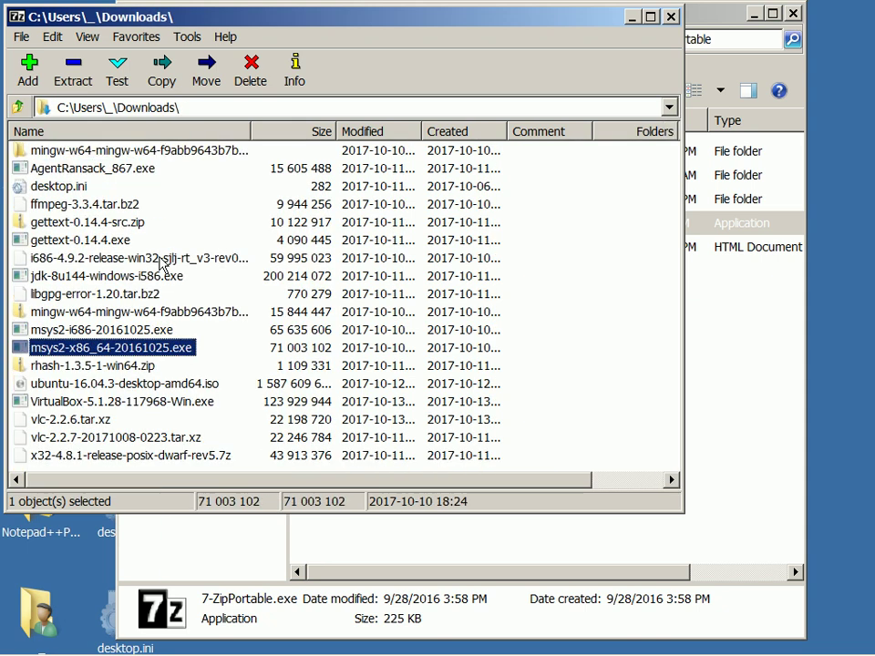
{"action": "key", "text": "Up"}
{"action": "key", "text": "Up"}
{"action": "key", "text": "Return"}
{"action": "key", "text": "Return"}
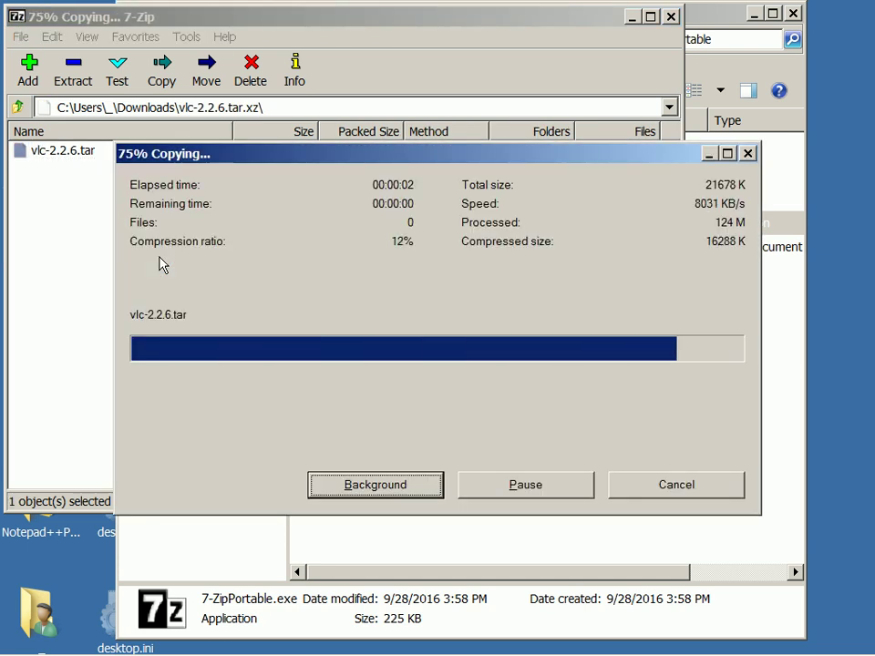
{"action": "key", "text": "alt+Tab"}
{"action": "key", "text": "Escape"}
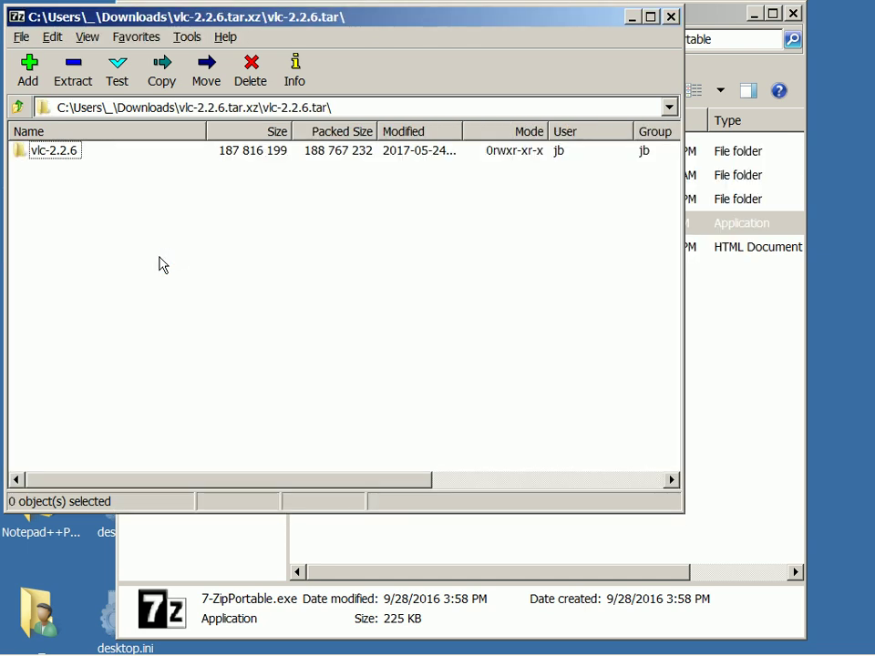
- Open drive C: in a new Explorer window and browse to the user's folder in msys32\home
{"action": "key", "text": "super+r"}
{"action": "type", "text": "c:"}
{"action": "key", "text": "Return"}
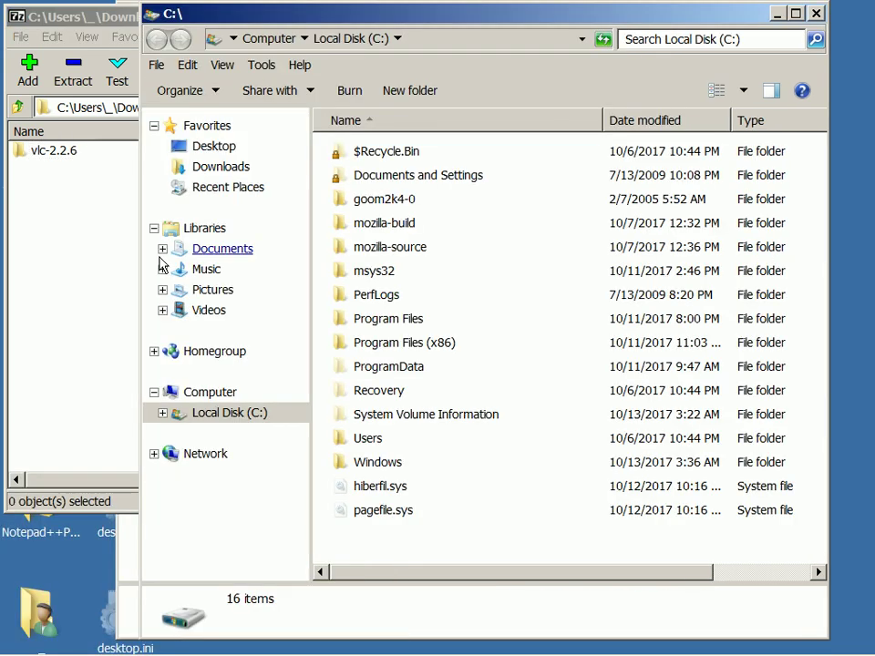
{"action": "key", "text": "Down"}
{"action": "key", "text": "Down"}
{"action": "key", "text": "Down"}
{"action": "key", "text": "Down"}
{"action": "key", "text": "Down"}
{"action": "key", "text": "Return"}
{"action": "key", "text": "Down"}
{"action": "key", "text": "Down"}
{"action": "key", "text": "Return"}
{"action": "key", "text": "Down"}
{"action": "key", "text": "Up"}
{"action": "key", "text": "Return"}
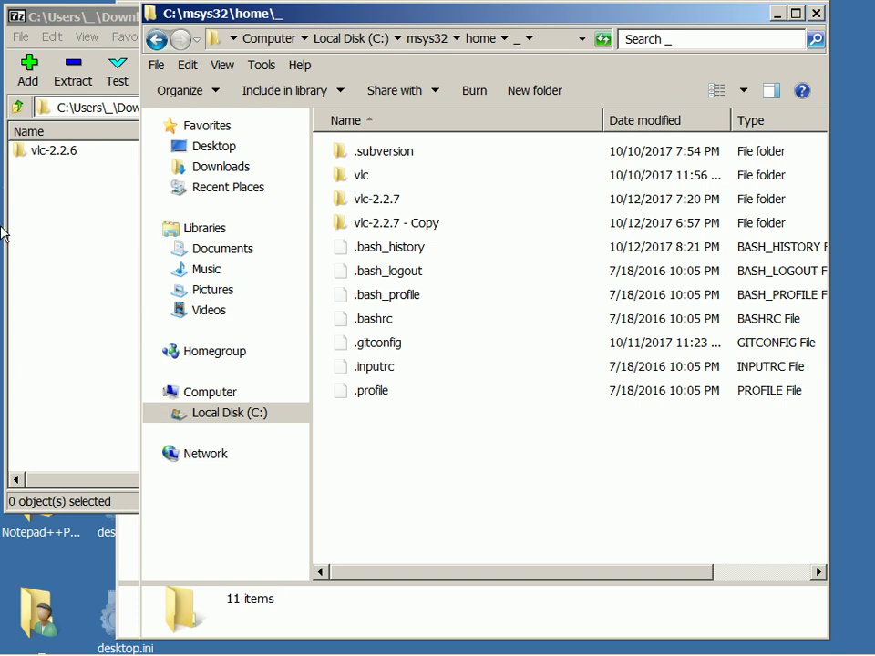
- Extract the vlc-2.2.6 folder from the archive into the user's folder in C:\msys32\home
{"action": "left_click_drag", "start_coordinate": [57, 156], "coordinate": [573, 543]}
{"action": "key", "text": "alt+Tab"}
{"action": "key", "text": "alt+Tab"}
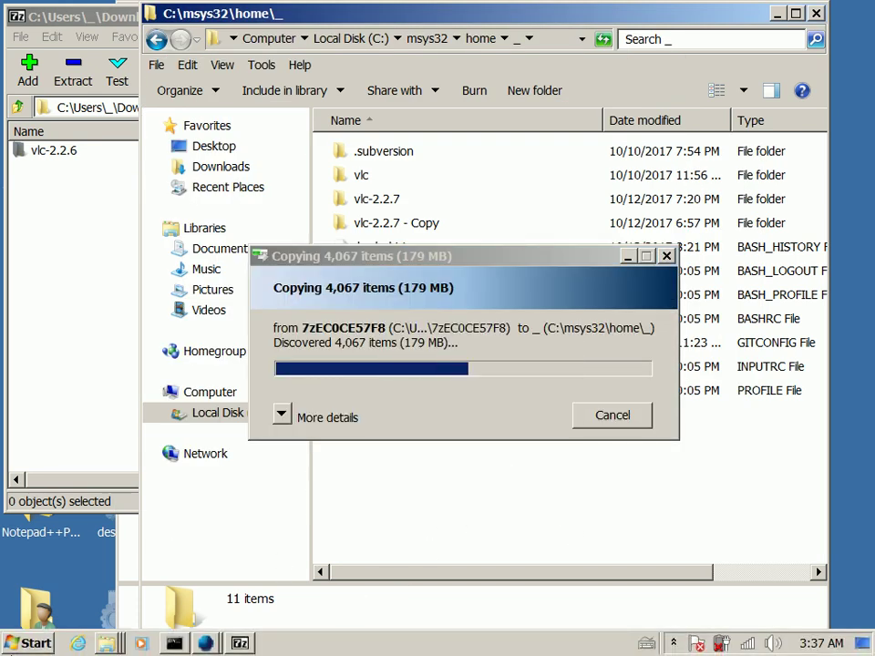
- Launch the MSYS2 MinGW 32-bit shell from the MSYS2 32bit program group
{"action": "left_click", "coordinate": [36, 643]}
{"action": "left_click", "coordinate": [66, 574]}
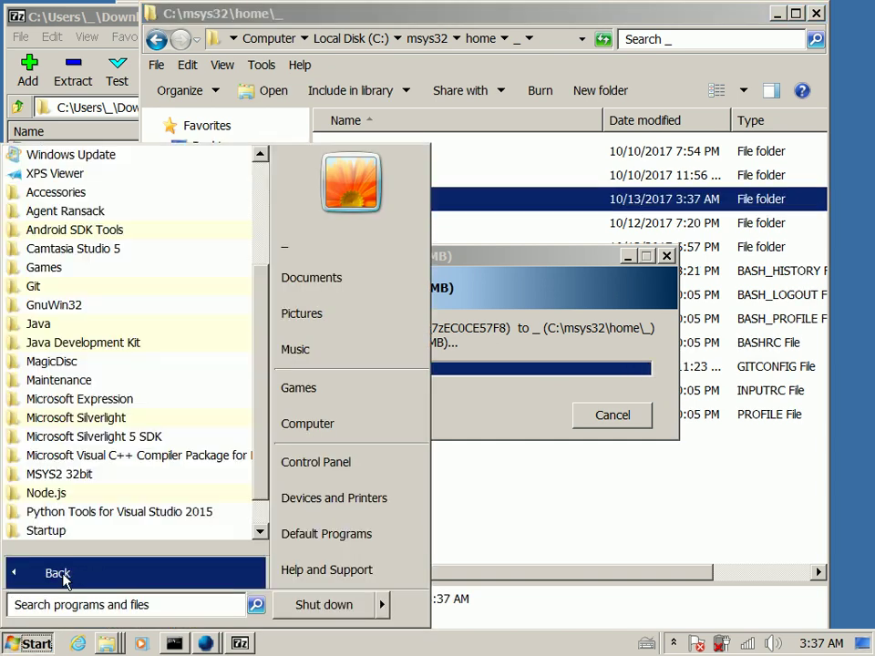
{"action": "left_click", "coordinate": [102, 474]}
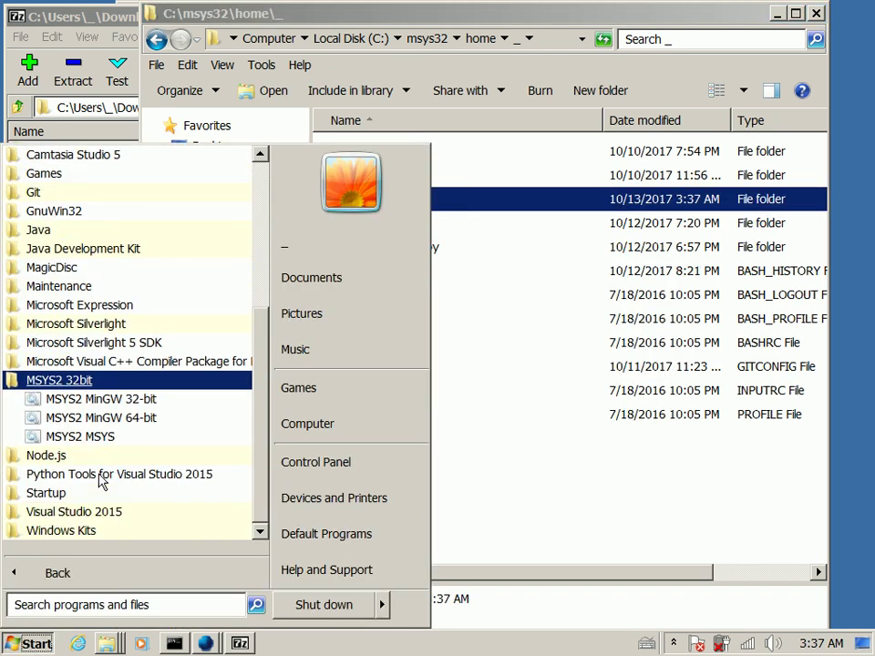
{"action": "left_click", "coordinate": [129, 400]}
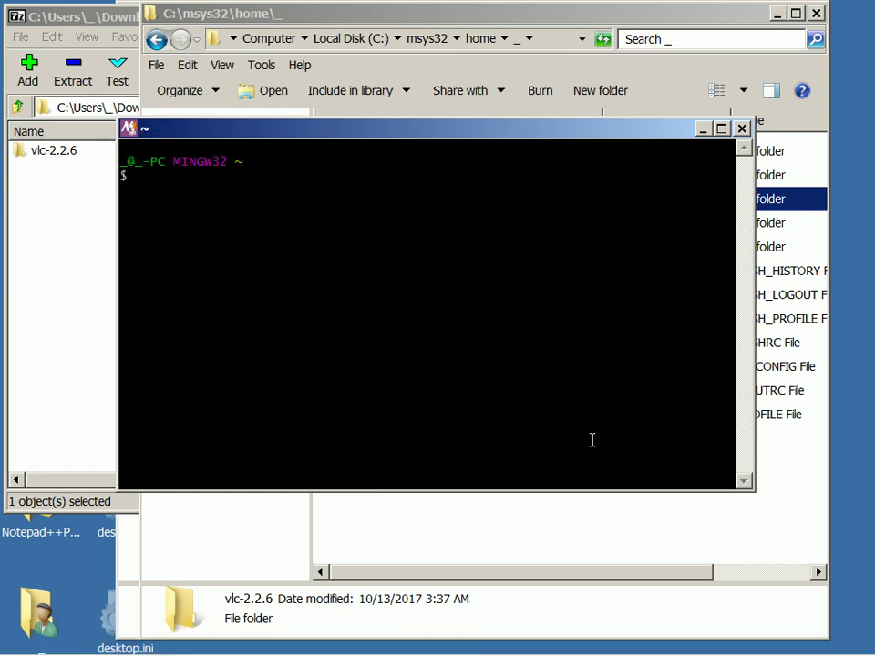
- Change to the vlc-2.2.6 directory and list its contents with ls
{"action": "type", "text": "cd vlc-2.2.6"}
{"action": "key", "text": "Return"}
{"action": "type", "text": "ls"}
{"action": "key", "text": "Return"}
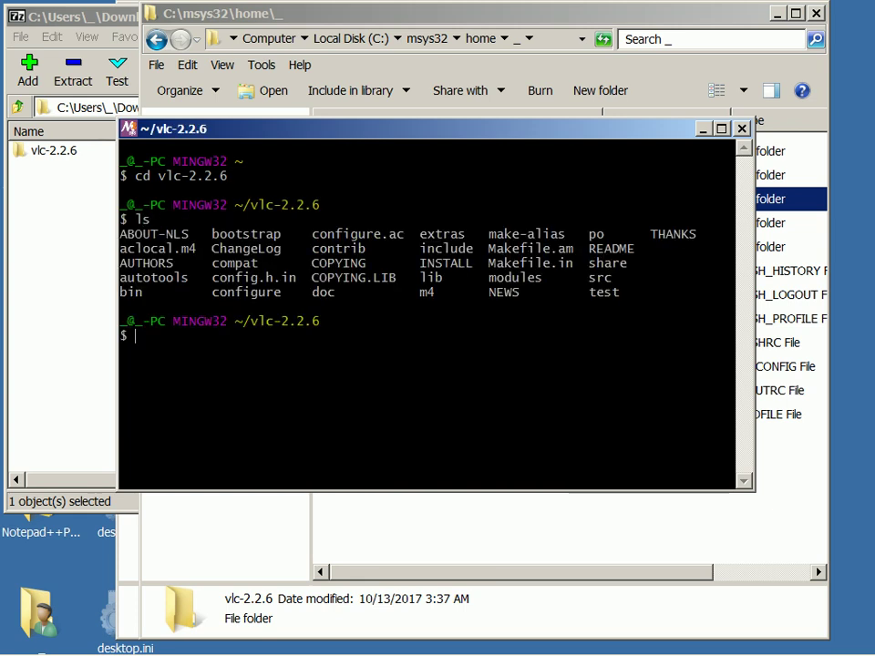
- Switch to Firefox and read the Generic Steps on the VideoLAN wiki's Category:Building page
{"action": "key", "text": "alt+Tab"}
{"action": "key", "text": "alt+Tab"}
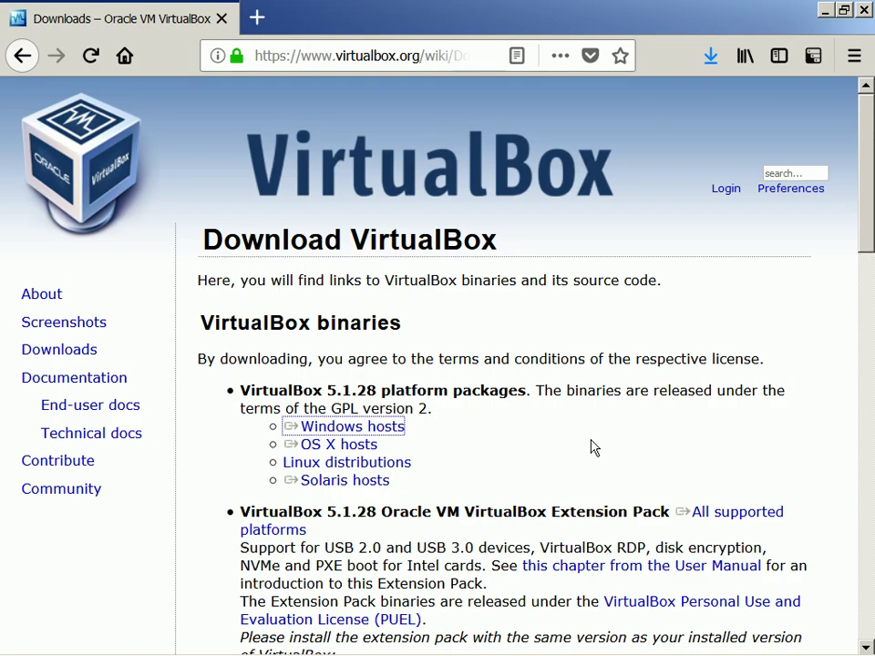
{"action": "key", "text": "alt+Tab"}
{"action": "key", "text": "alt+Tab"}
{"action": "key", "text": "alt+Tab"}
{"action": "key", "text": "alt+Tab"}
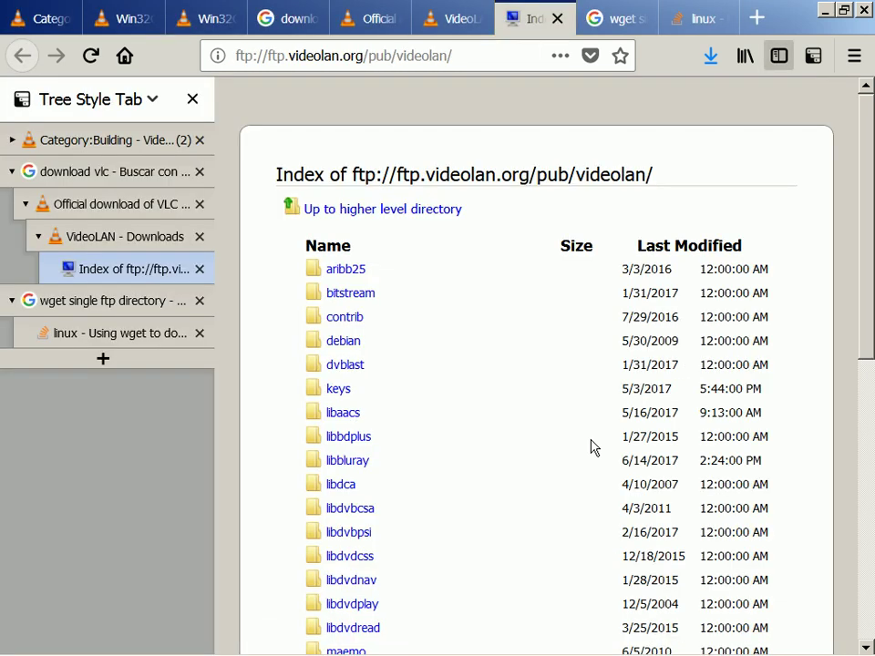
{"action": "left_click", "coordinate": [41, 18]}
{"action": "left_click", "coordinate": [91, 57]}
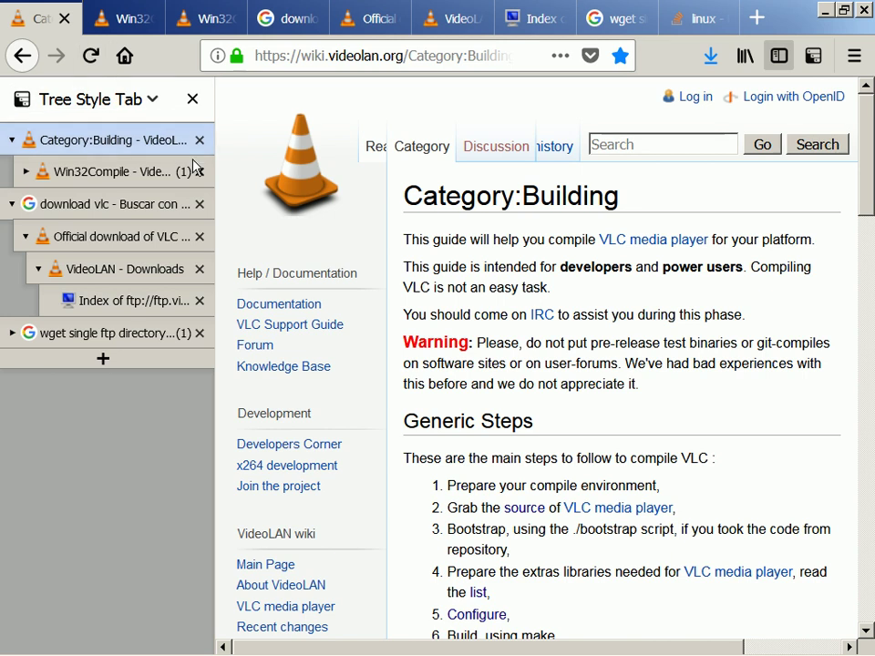
{"action": "scroll", "coordinate": [343, 307], "scroll_direction": "down", "scroll_amount": 2}
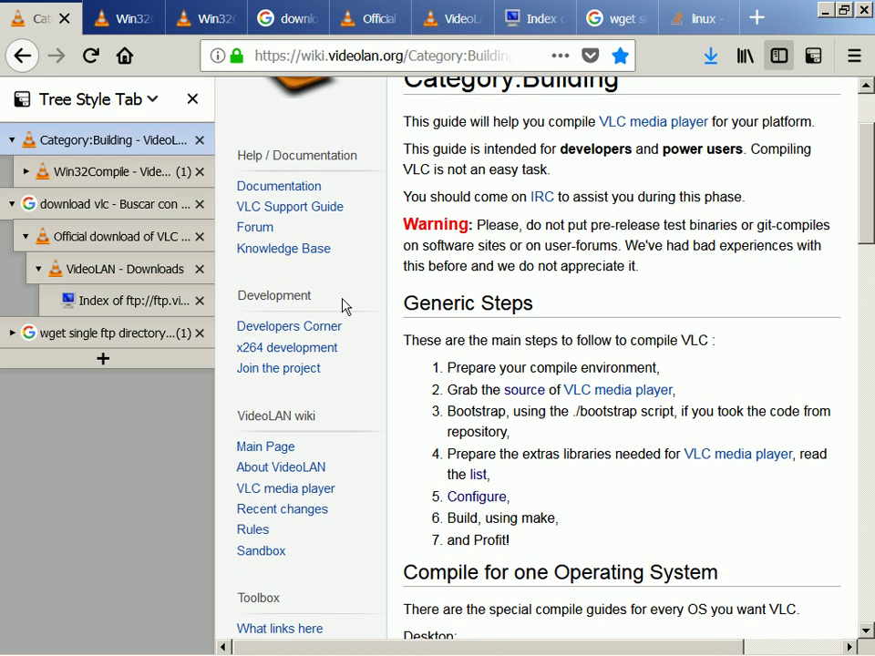
{"action": "scroll", "coordinate": [344, 306], "scroll_direction": "down", "scroll_amount": 2}
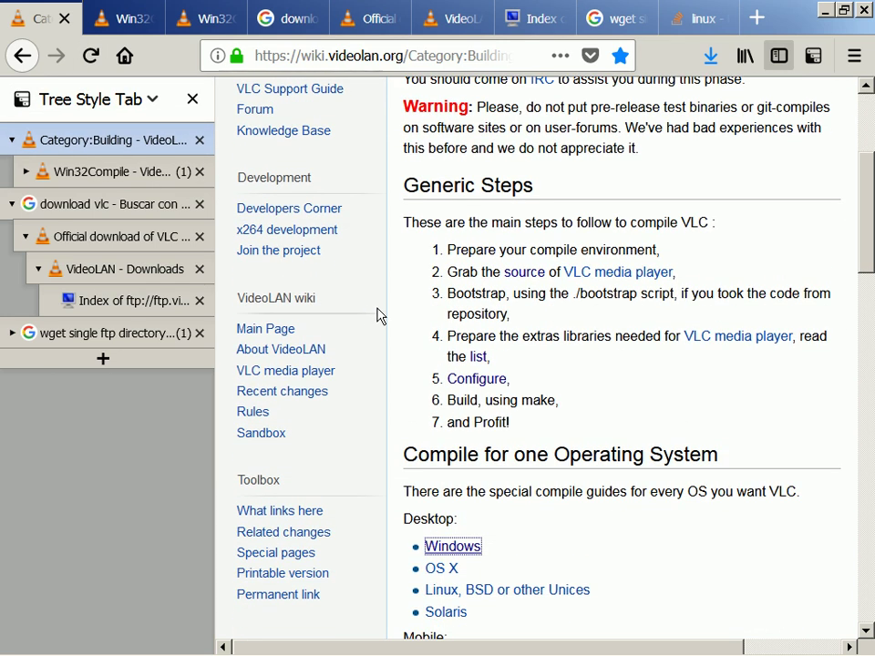
- From the Win32Compile page's build method table, open the "Compile with MSys" guide in a new tab and show it
{"action": "key", "text": "ctrl+Tab"}
{"action": "scroll", "coordinate": [398, 315], "scroll_direction": "down", "scroll_amount": 10}
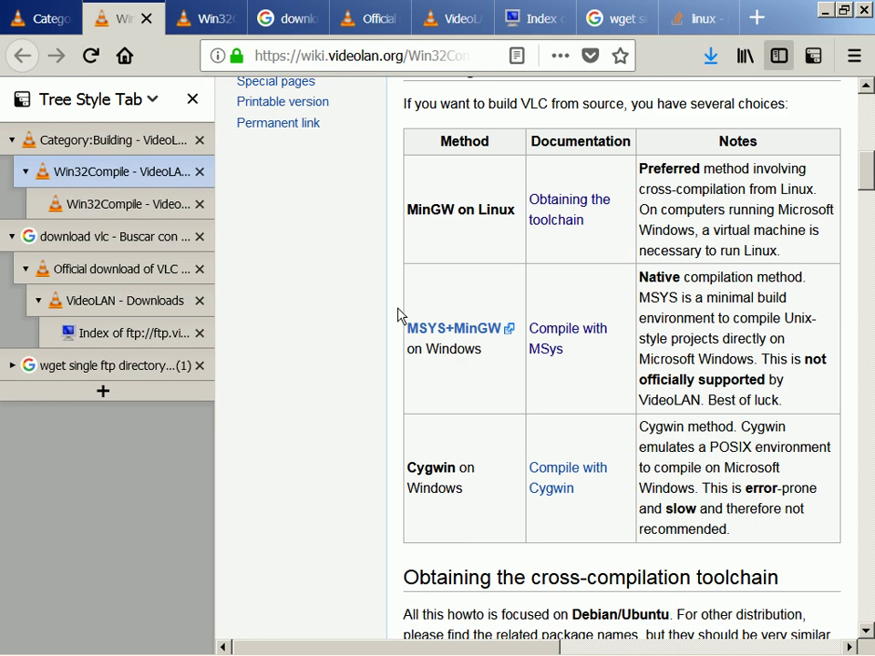
{"action": "middle_click", "coordinate": [560, 341]}
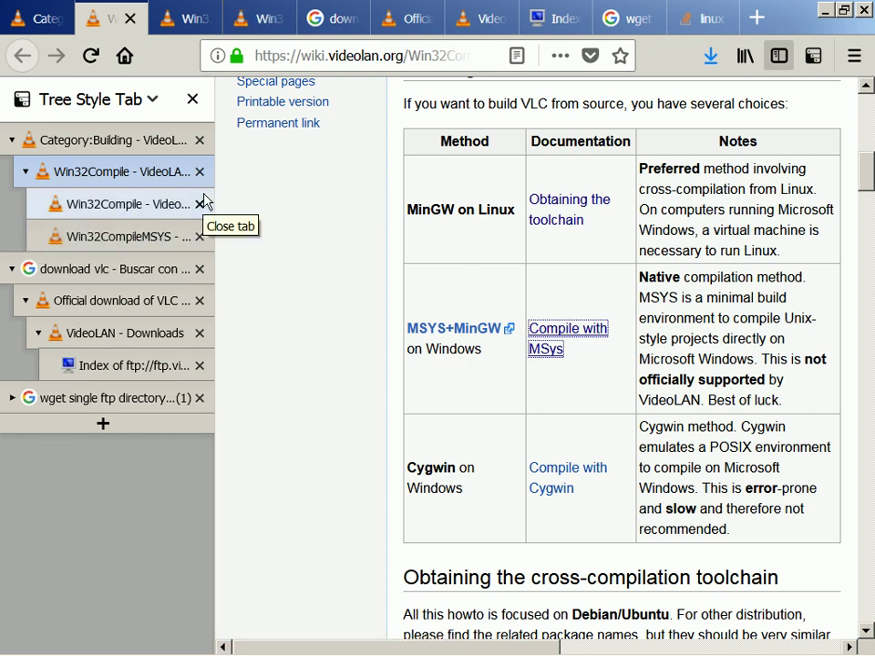
{"action": "key", "text": "ctrl+Tab"}
{"action": "key", "text": "ctrl+Tab"}
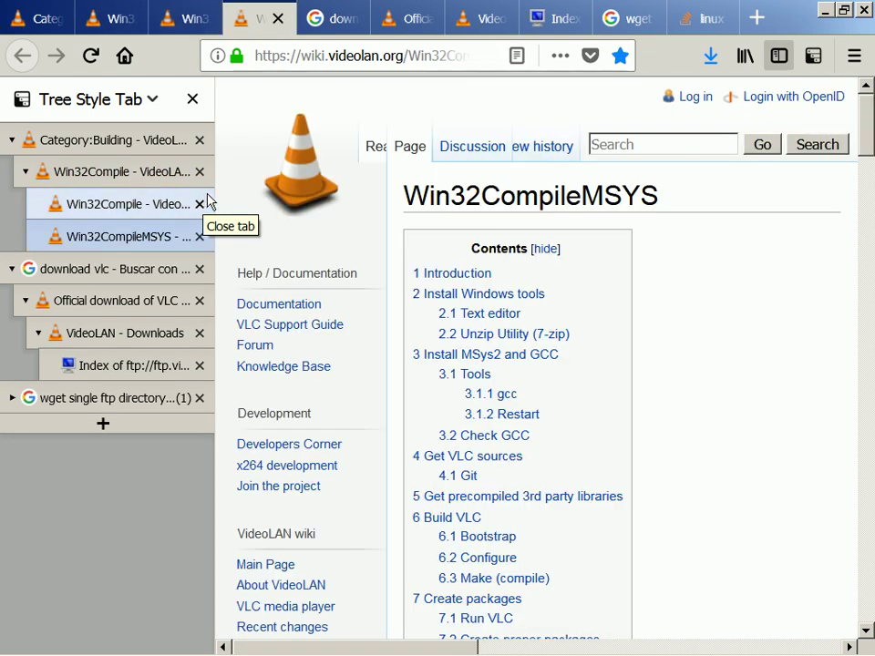
- Compare the Win32Compile pages, looking at the build methods and the Mingw-w64 cross-compilation toolchain section
{"action": "key", "text": "ctrl+Tab"}
{"action": "key", "text": "ctrl+shift+Tab"}
{"action": "key", "text": "ctrl+shift+Tab"}
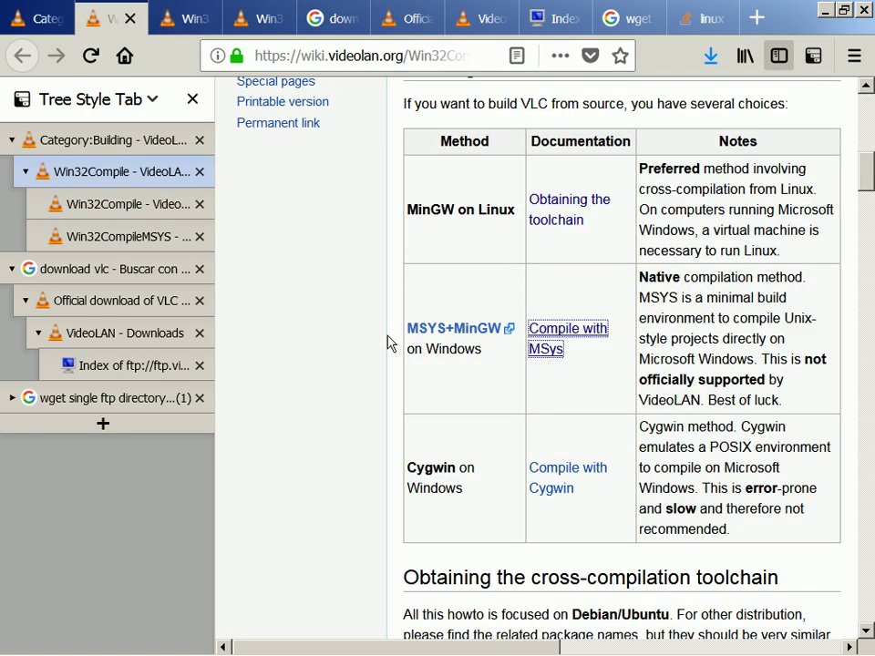
{"action": "left_click", "coordinate": [387, 343]}
{"action": "scroll", "coordinate": [388, 343], "scroll_direction": "down", "scroll_amount": 10}
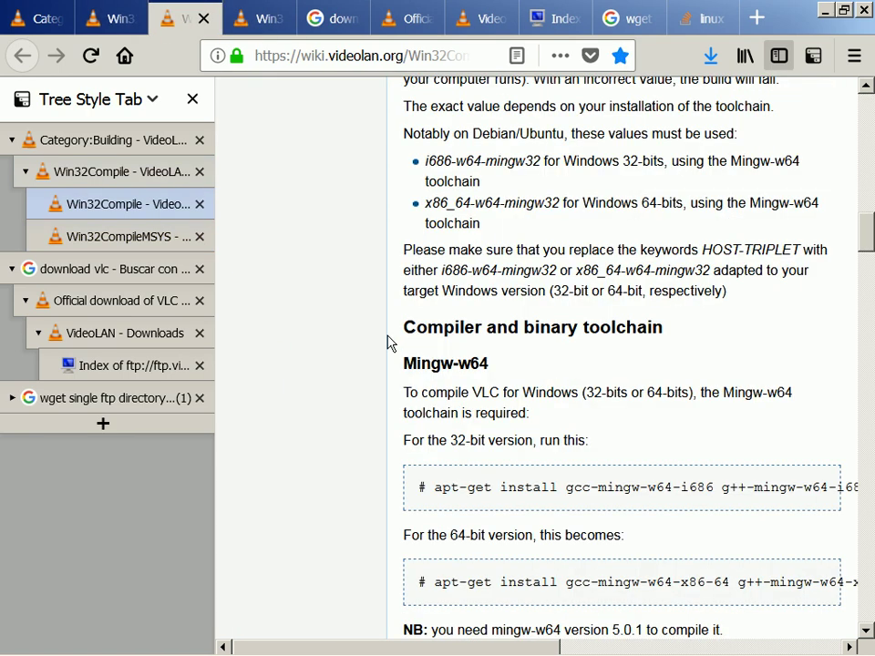
- Read the Win32CompileMSYS guide from the Introduction through the Tools part of the Install MSys2 and GCC section
{"action": "key", "text": "ctrl+Tab"}
{"action": "key", "text": "ctrl+Tab"}
{"action": "scroll", "coordinate": [387, 342], "scroll_direction": "down", "scroll_amount": 10}
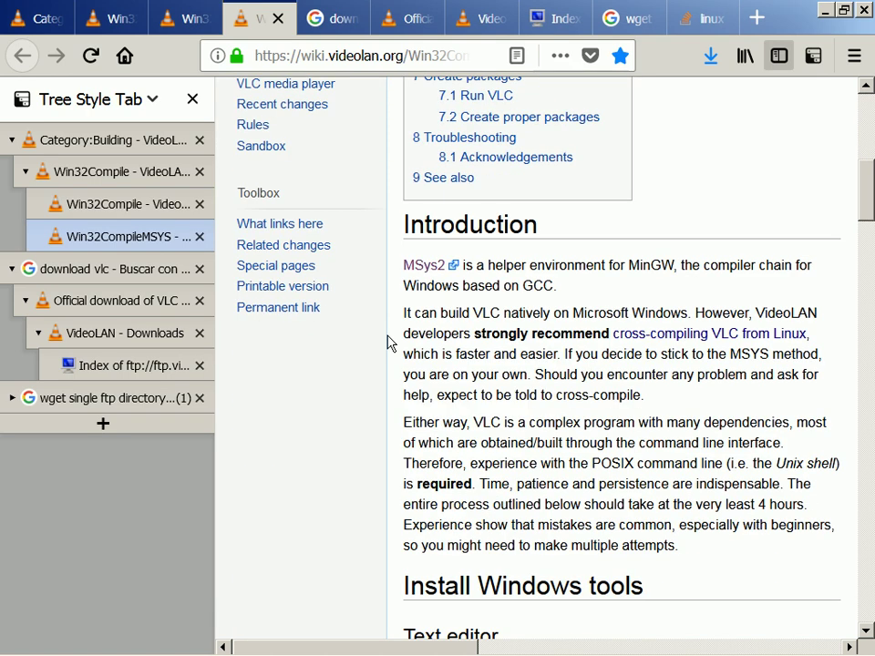
{"action": "scroll", "coordinate": [388, 343], "scroll_direction": "down", "scroll_amount": 5}
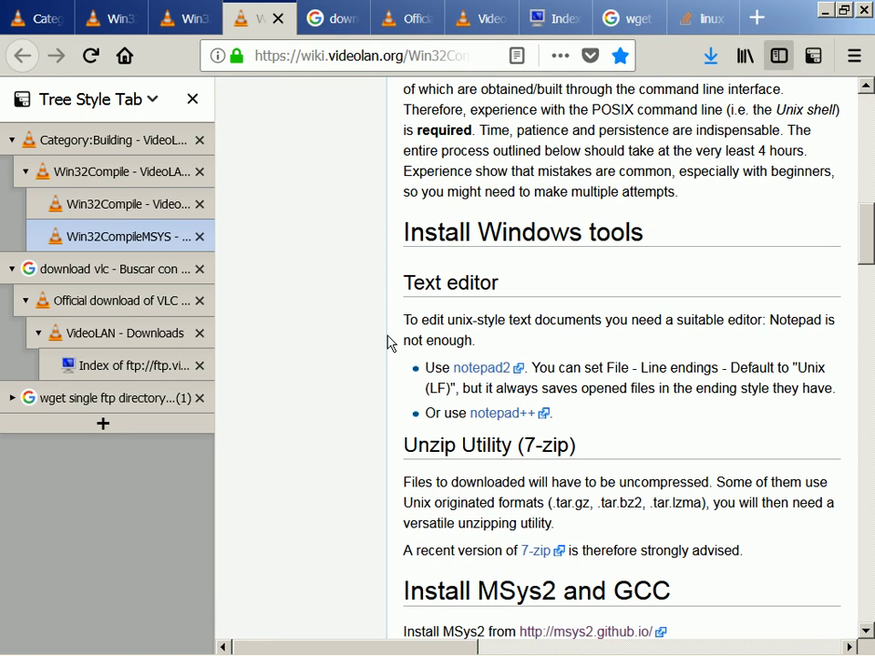
{"action": "scroll", "coordinate": [388, 342], "scroll_direction": "down", "scroll_amount": 6}
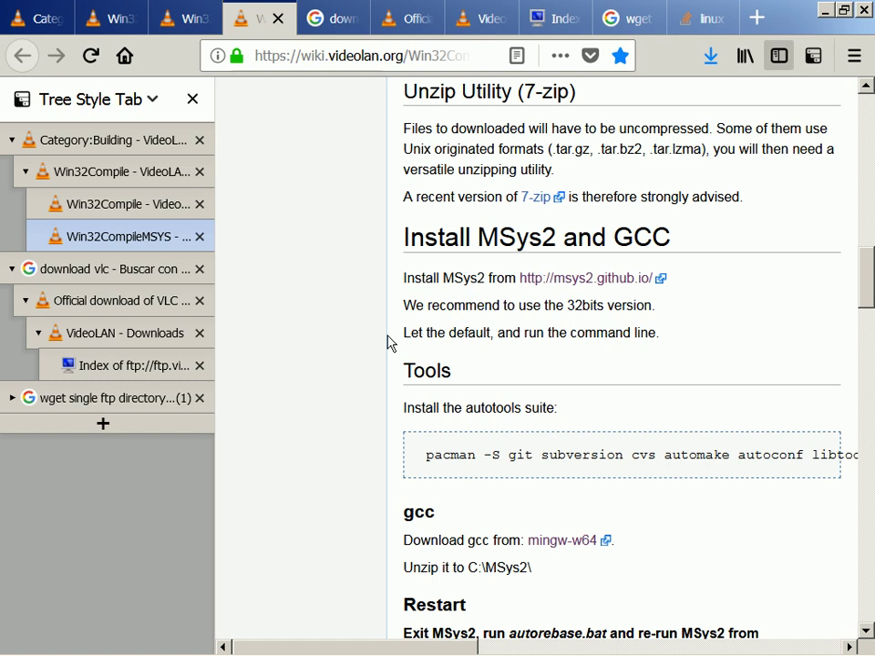
{"action": "scroll", "coordinate": [389, 337], "scroll_direction": "right", "scroll_amount": 3}
{"action": "scroll", "coordinate": [389, 336], "scroll_direction": "right", "scroll_amount": 10}
{"action": "scroll", "coordinate": [387, 343], "scroll_direction": "left", "scroll_amount": 12}
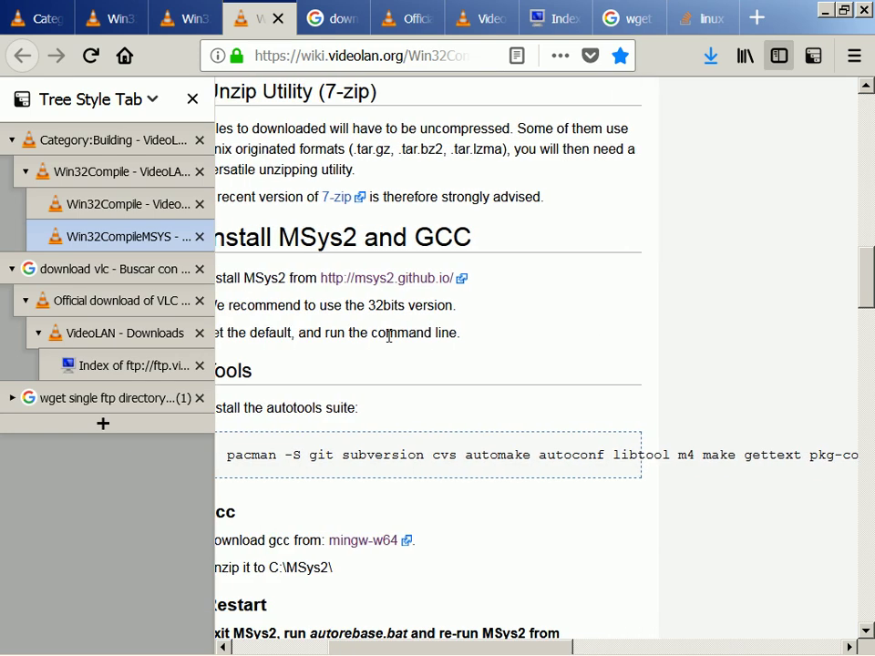
{"action": "scroll", "coordinate": [389, 340], "scroll_direction": "left", "scroll_amount": 4}
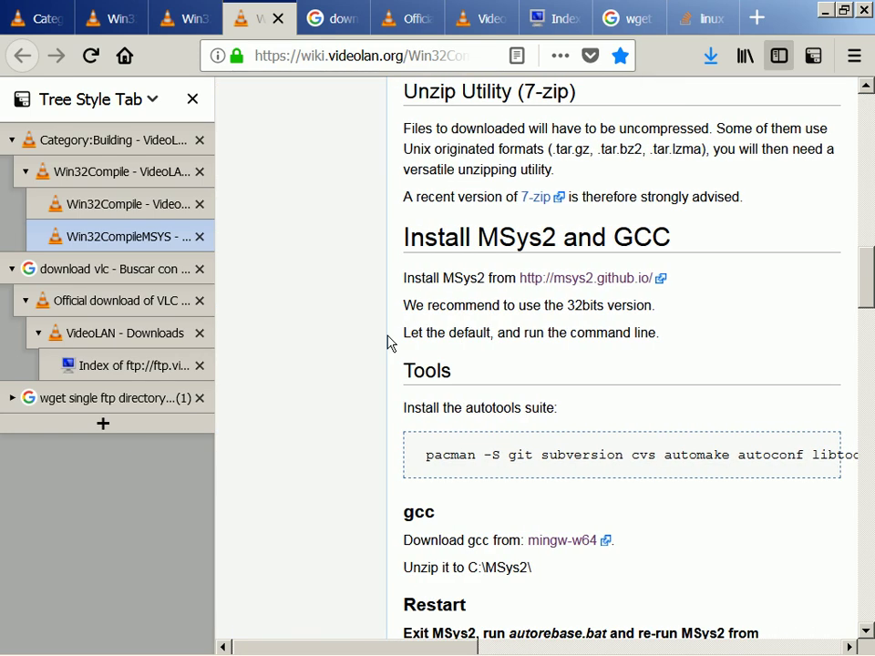
- Copy the full autotools pacman install command from the Tools section of the Win32CompileMSYS guide
{"action": "scroll", "coordinate": [387, 342], "scroll_direction": "right", "scroll_amount": 2}
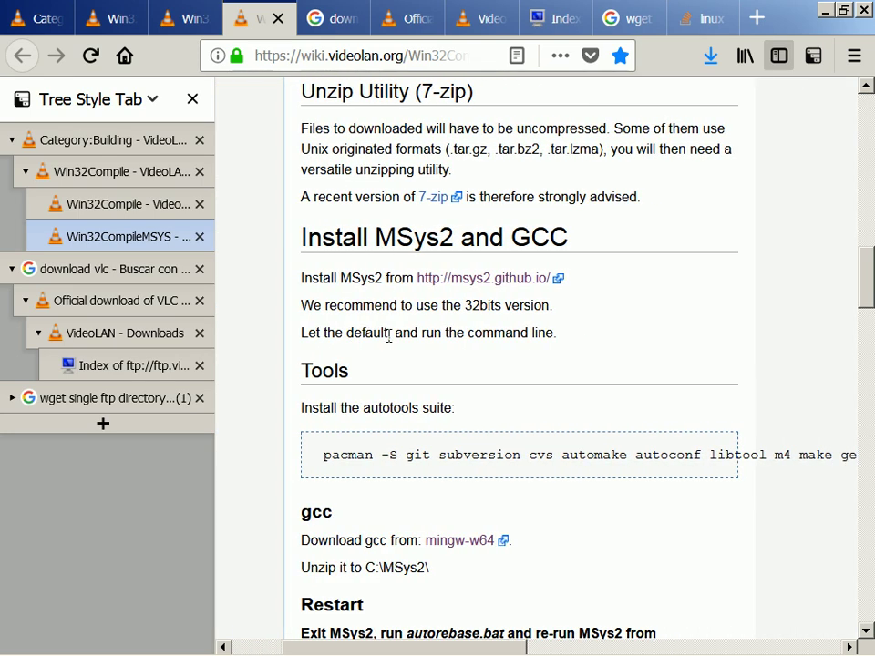
{"action": "scroll", "coordinate": [389, 337], "scroll_direction": "right", "scroll_amount": 1}
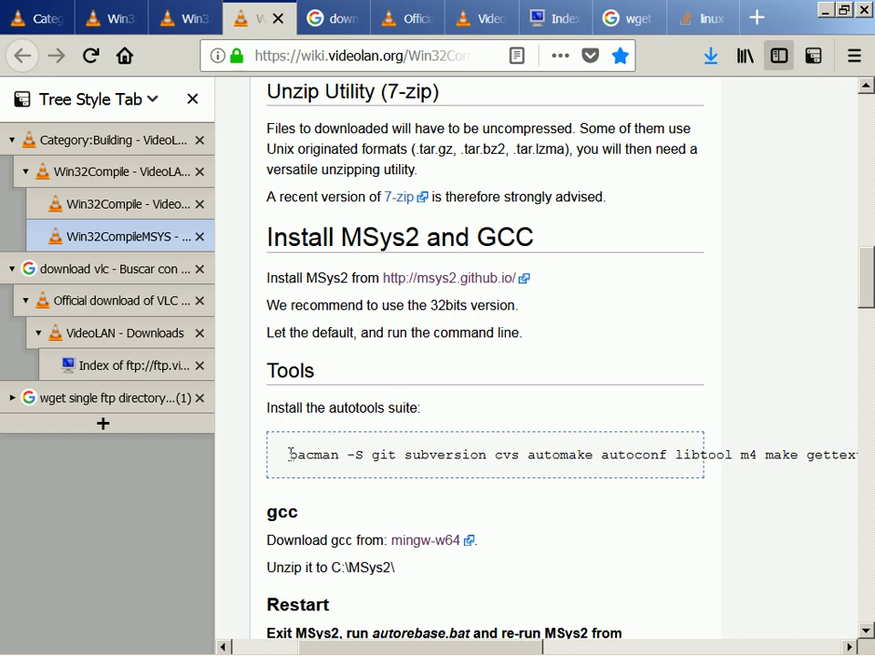
{"action": "left_click_drag", "start_coordinate": [290, 454], "coordinate": [327, 453]}
{"action": "key", "text": "super+c"}
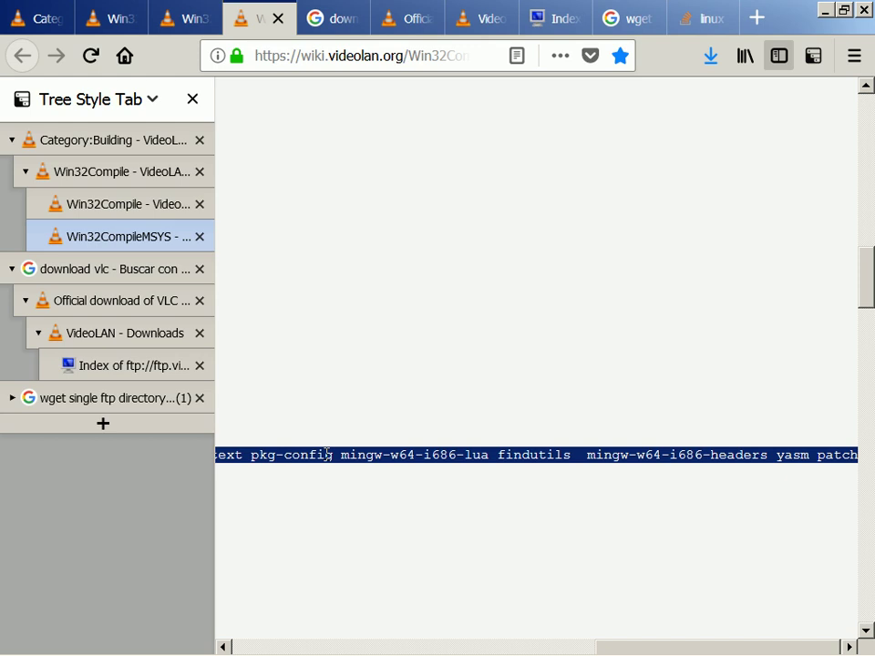
- In the MSYS2 MinGW 32-bit shell, run the copied pacman -S command for the autotools suite and confirm the installation with y
{"action": "key", "text": "alt+Tab"}
{"action": "key", "text": "alt+Tab"}
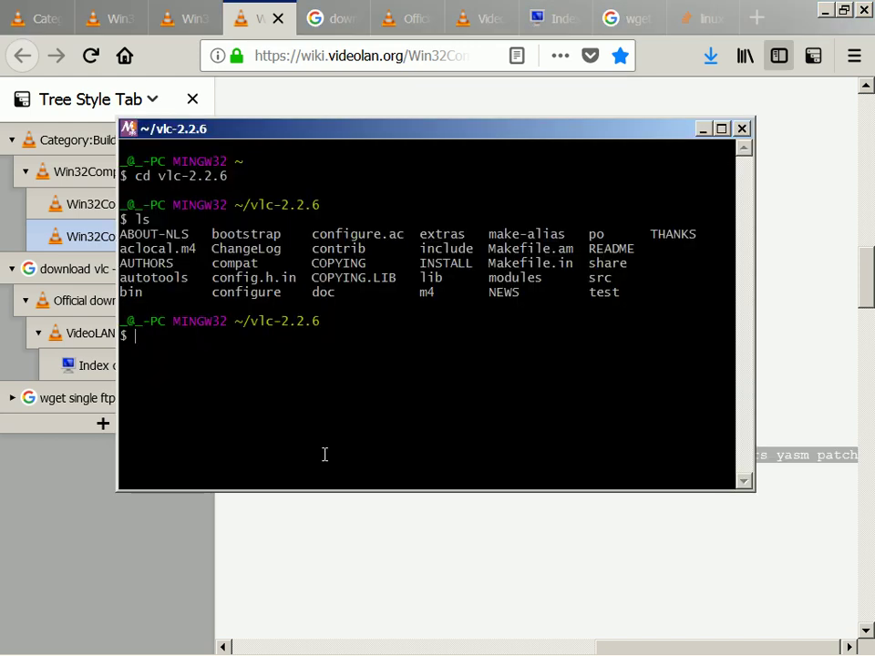
{"action": "right_click", "coordinate": [201, 418]}
{"action": "left_click", "coordinate": [256, 475]}
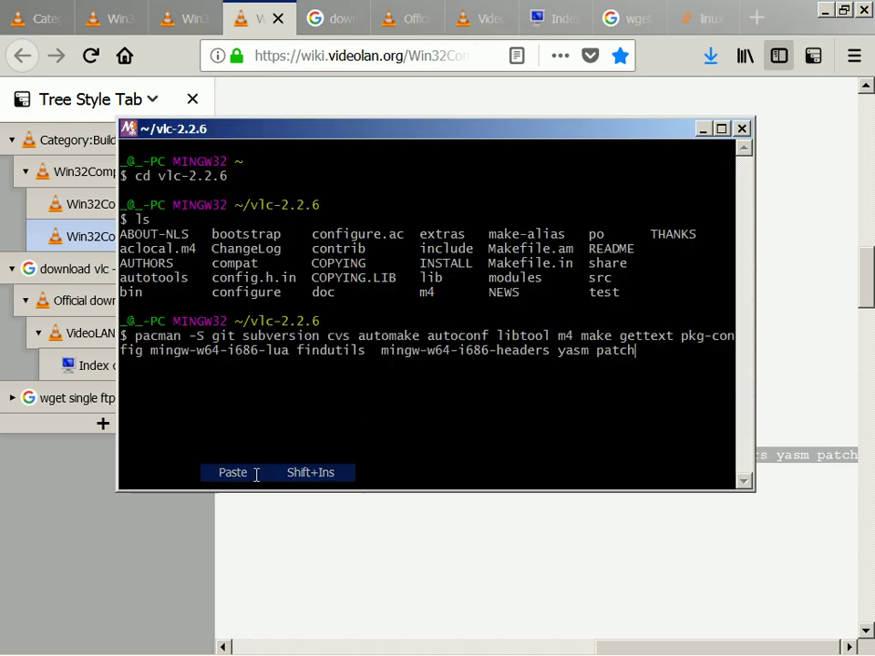
{"action": "key", "text": "Return"}
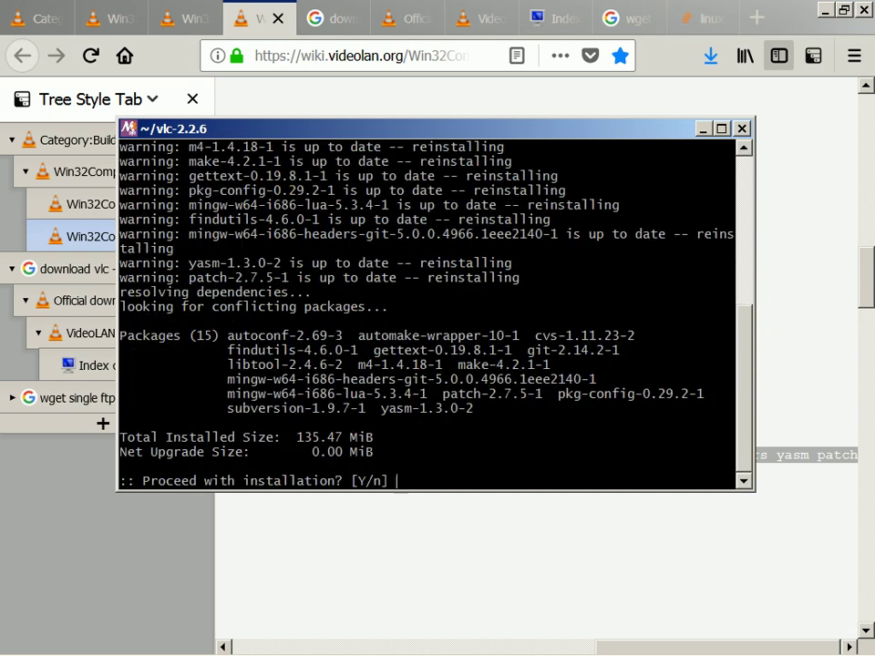
{"action": "type", "text": "y"}
{"action": "key", "text": "Return"}
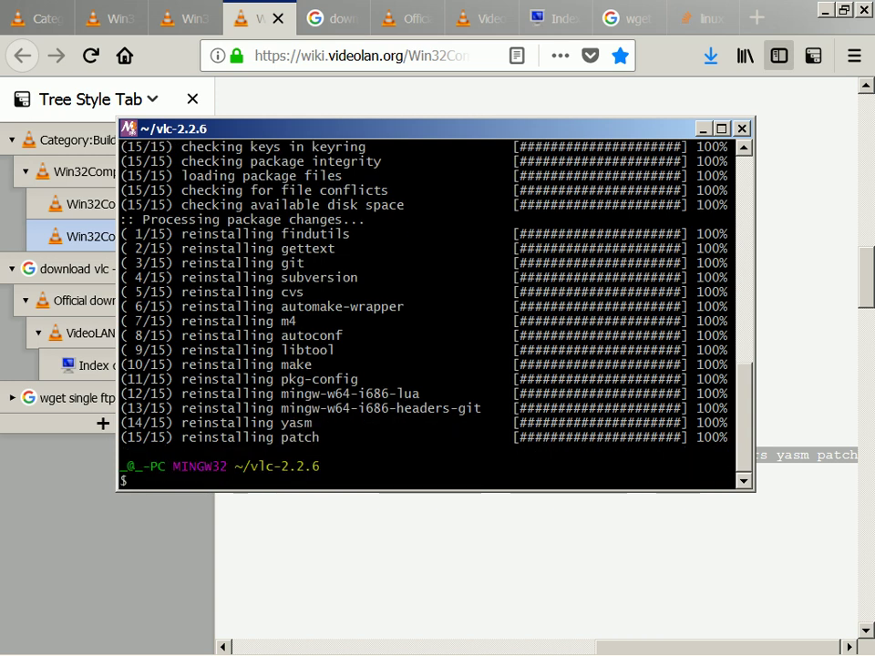
- Check the gcc instructions in the Firefox guide, and go up to the Downloads folder in the 7-Zip window
{"action": "key", "text": "alt+Tab"}
{"action": "scroll", "coordinate": [255, 483], "scroll_direction": "left", "scroll_amount": 10}
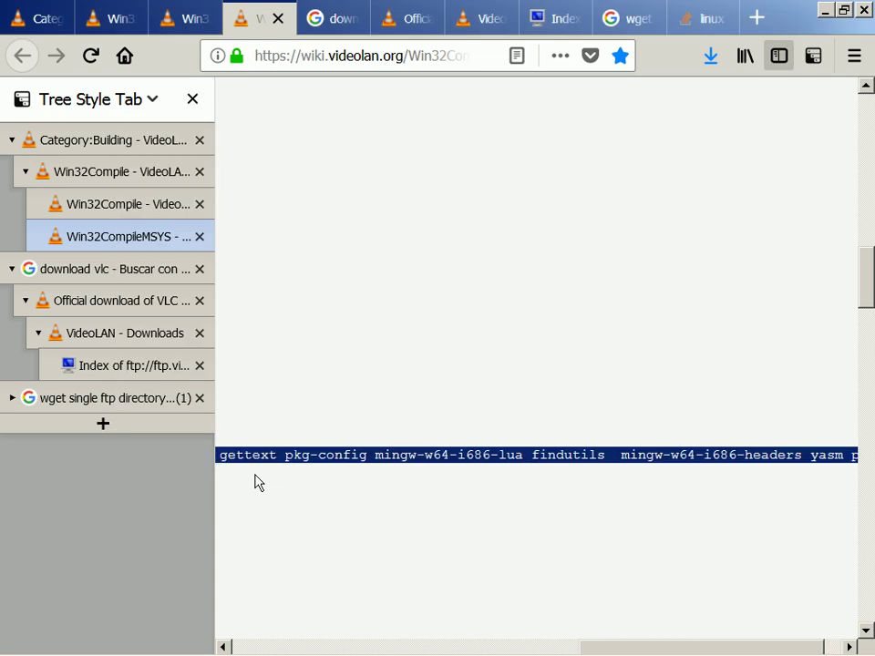
{"action": "left_click", "coordinate": [256, 483]}
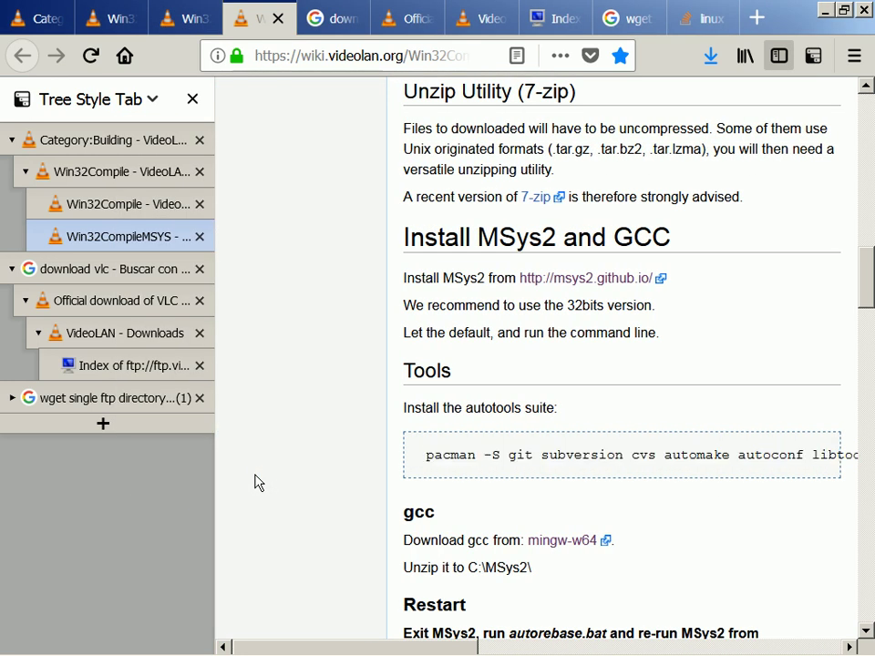
{"action": "scroll", "coordinate": [327, 482], "scroll_direction": "down", "scroll_amount": 5}
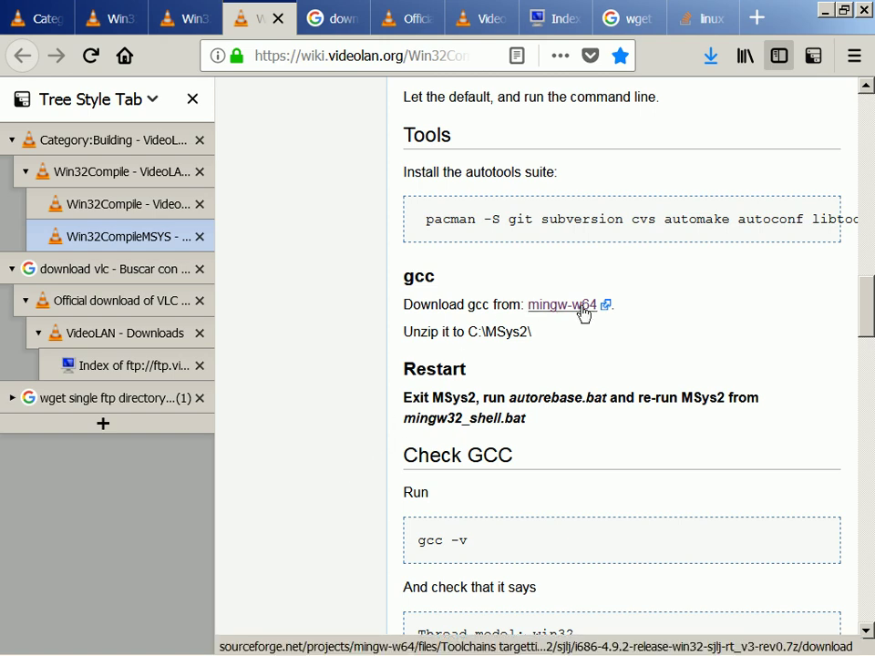
{"action": "key", "text": "alt+Tab"}
{"action": "key", "text": "alt+Tab"}
{"action": "key", "text": "BackSpace"}
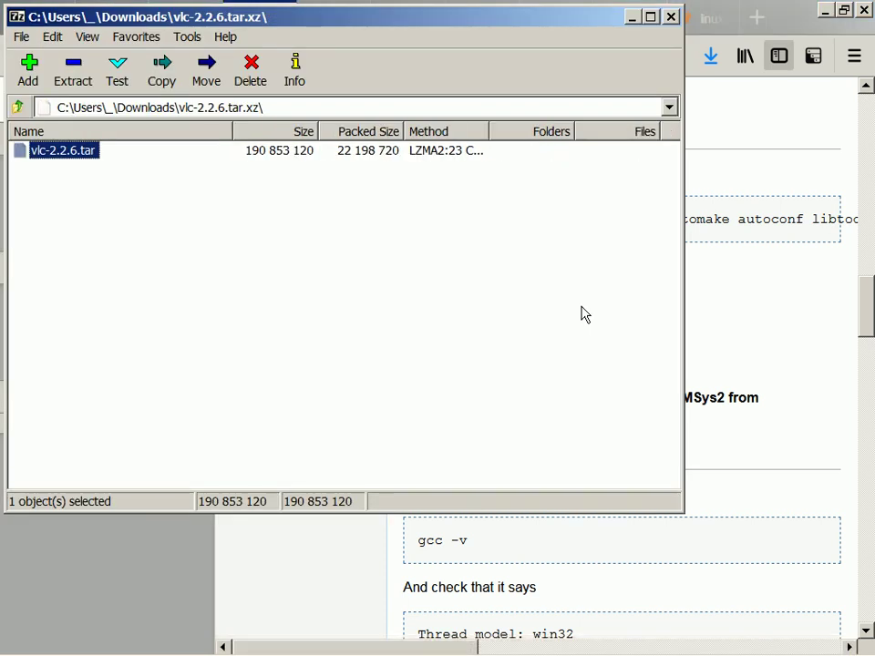
{"action": "key", "text": "BackSpace"}
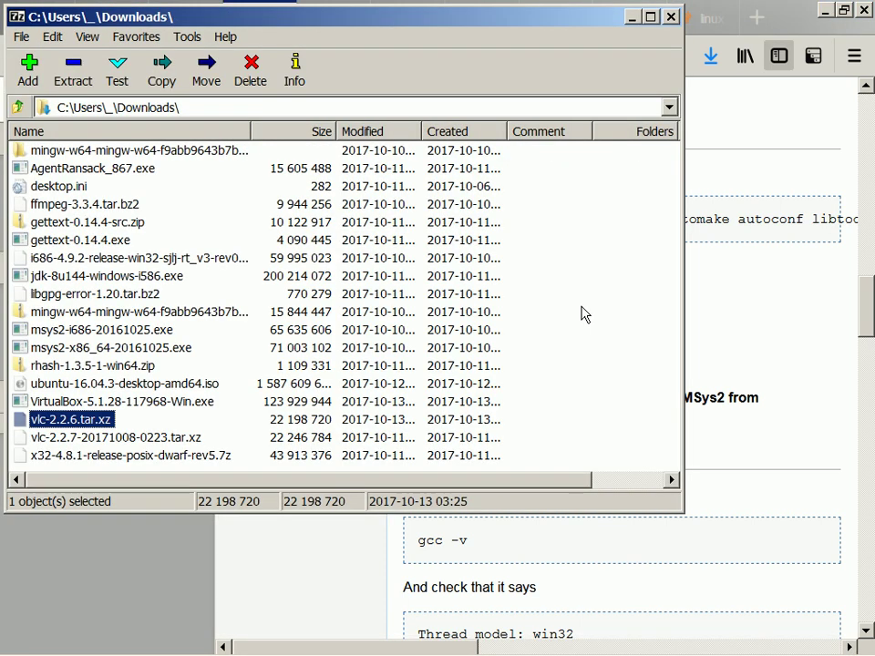
- Open the i686-4.9.2-release-win32-sjlj-rt_v3-rev0.7z archive from Downloads and enter its mingw32 folder
{"action": "type", "text": "ms"}
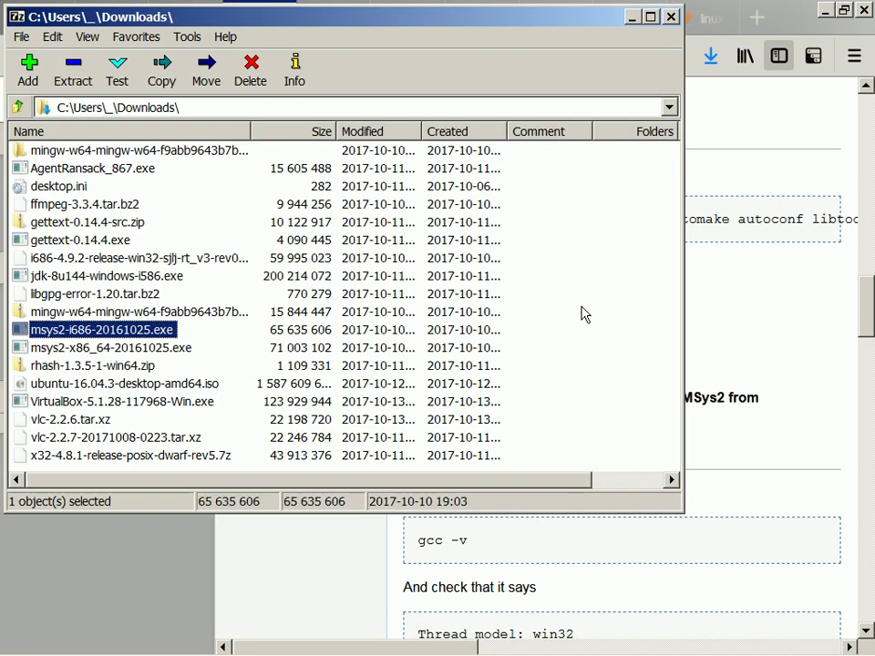
{"action": "key", "text": "Up"}
{"action": "key", "text": "Up"}
{"action": "key", "text": "Up"}
{"action": "key", "text": "Up"}
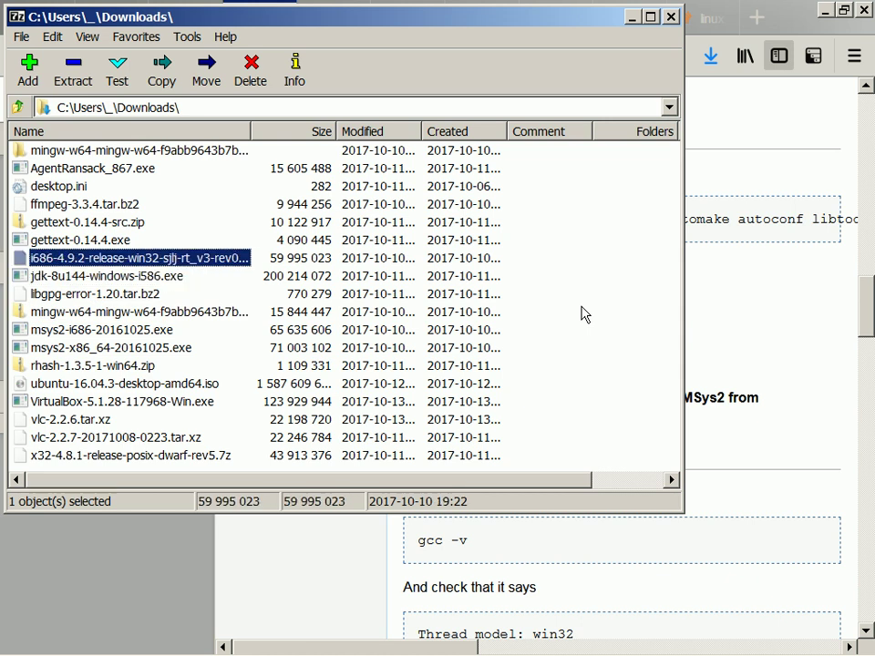
{"action": "key", "text": "Return"}
{"action": "key", "text": "Down"}
{"action": "key", "text": "Return"}
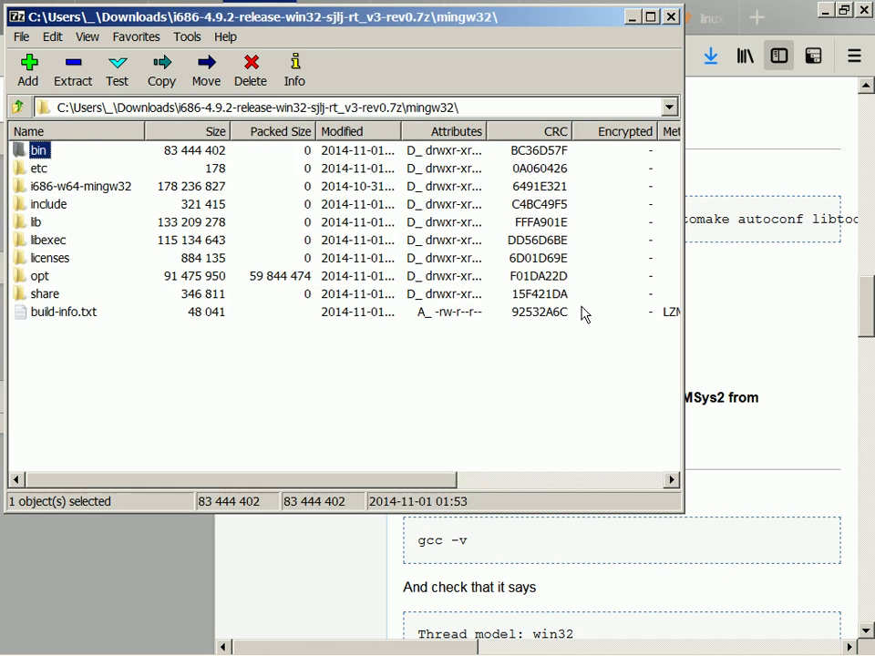
- Select everything in the archive's mingw32 folder, from the bin folder through build-info.txt
{"action": "key", "text": "shift+Down"}
{"action": "key", "text": "shift+Down"}
{"action": "key", "text": "shift+Down"}
{"action": "key", "text": "shift+Down"}
{"action": "key", "text": "shift+Down"}
{"action": "key", "text": "shift+Down"}
{"action": "key", "text": "shift+Down"}
{"action": "key", "text": "shift+Down"}
{"action": "key", "text": "shift+Down"}
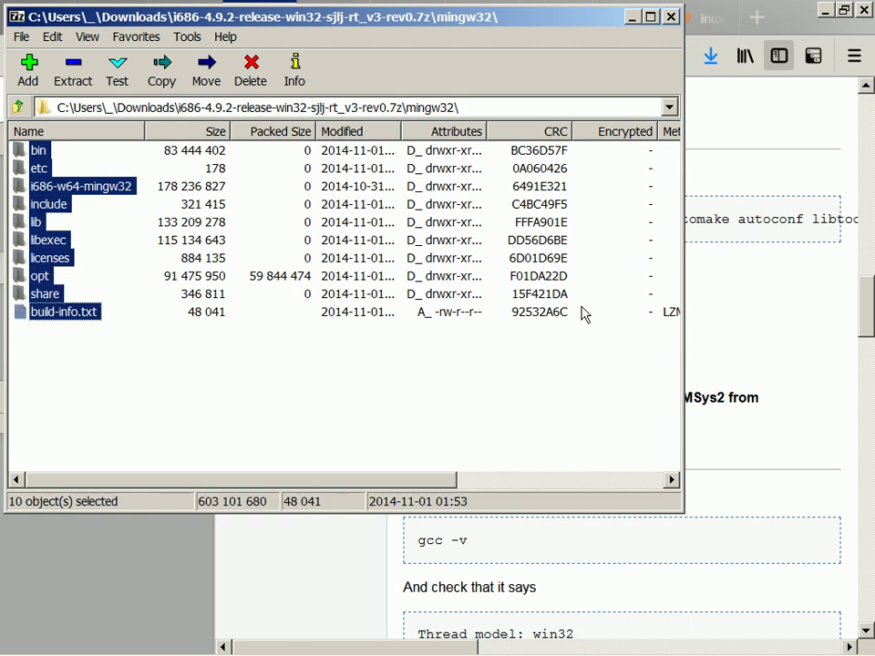
- Switch to Windows Explorer and show the C:\msys32 folder as the extraction destination
{"action": "key", "text": "alt+Tab"}
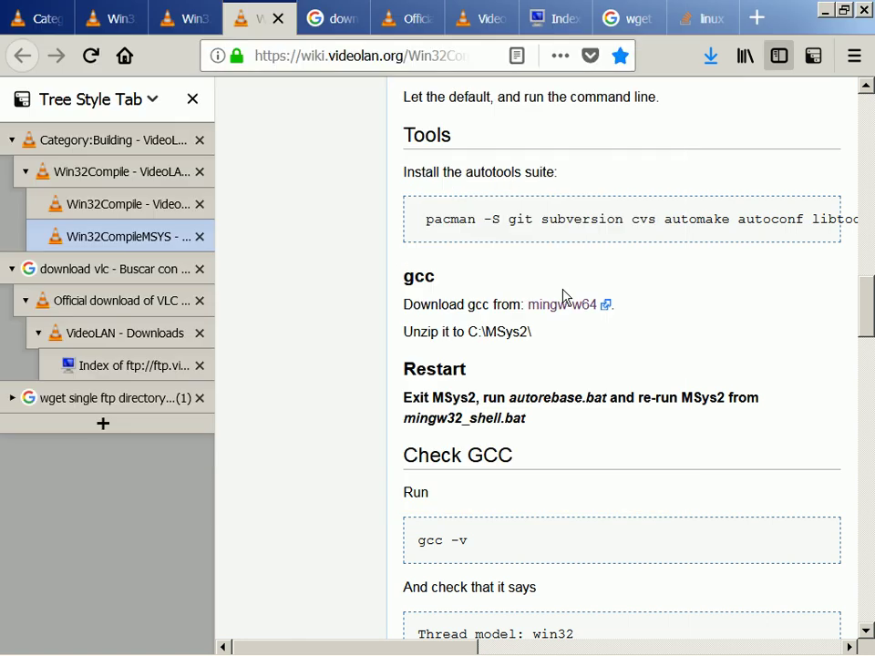
{"action": "key", "text": "alt+Tab"}
{"action": "key", "text": "alt+Tab"}
{"action": "key", "text": "alt+Tab"}
{"action": "key", "text": "alt+Tab"}
{"action": "key", "text": "BackSpace"}
{"action": "key", "text": "alt+Tab"}
{"action": "key", "text": "alt+Tab"}
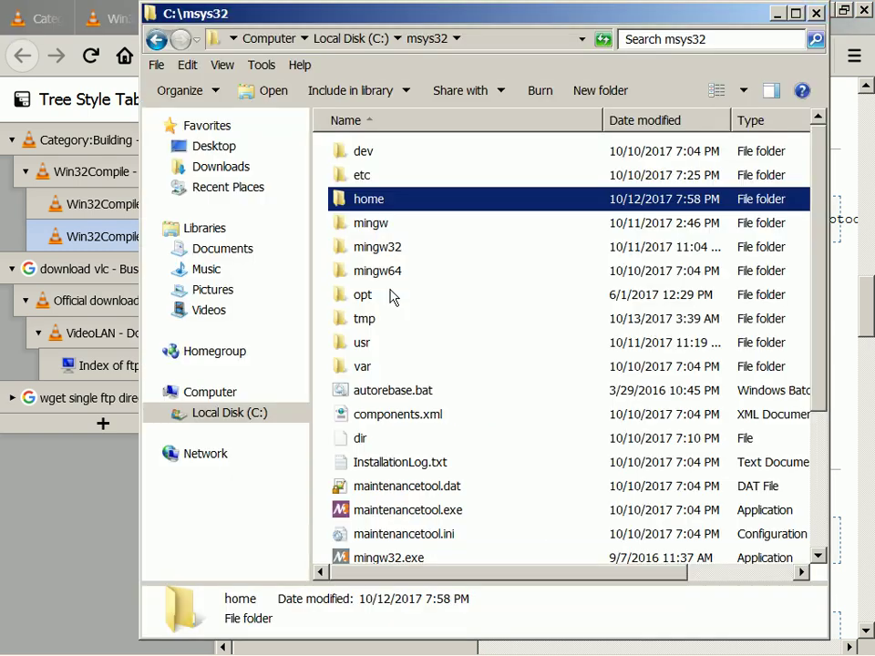
- Extract the selected mingw32 contents from 7-Zip into C:\msys32, merging the existing etc folder and applying that to all current items
{"action": "key", "text": "alt+Tab"}
{"action": "key", "text": "alt+Tab"}
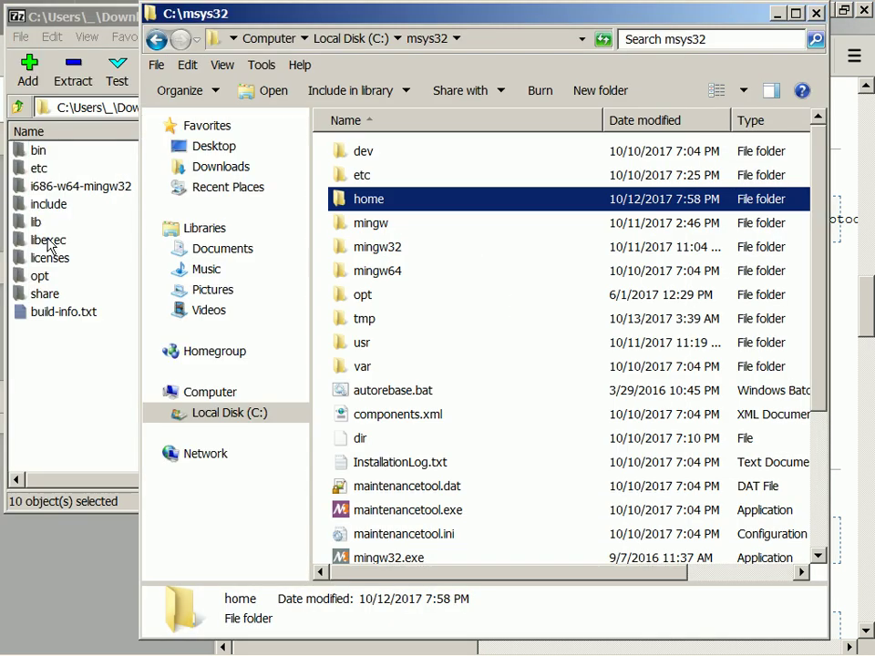
{"action": "key", "text": "super+Up"}
{"action": "key", "text": "alt+Tab"}
{"action": "left_click_drag", "start_coordinate": [50, 245], "coordinate": [837, 464]}
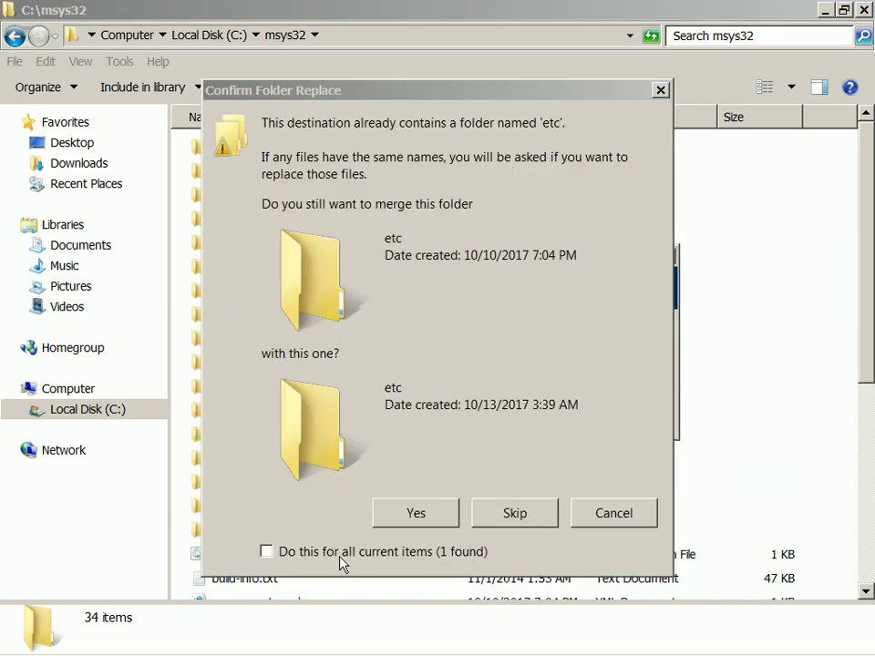
{"action": "left_click", "coordinate": [342, 553]}
{"action": "left_click", "coordinate": [418, 510]}
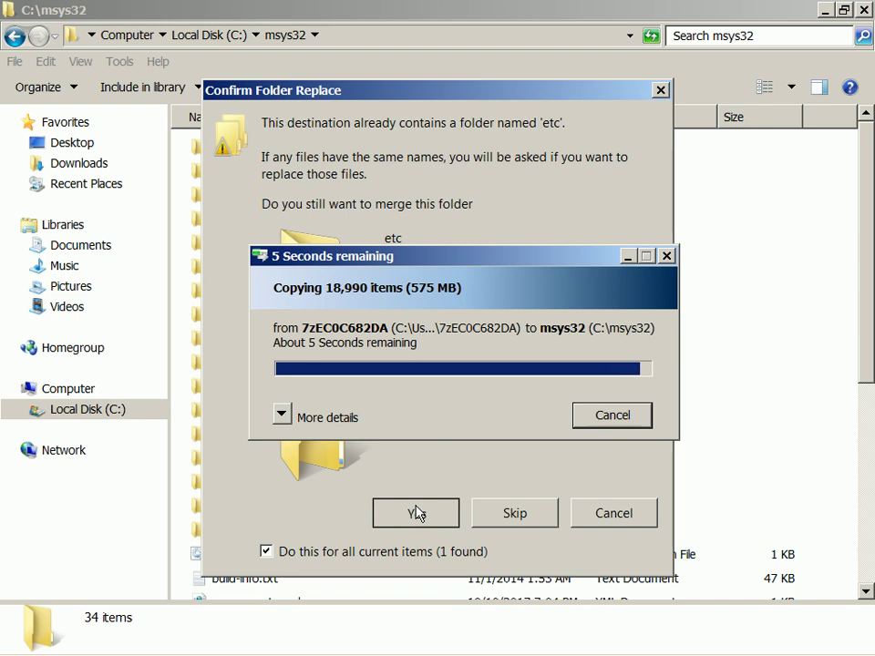
{"action": "left_click", "coordinate": [417, 513]}
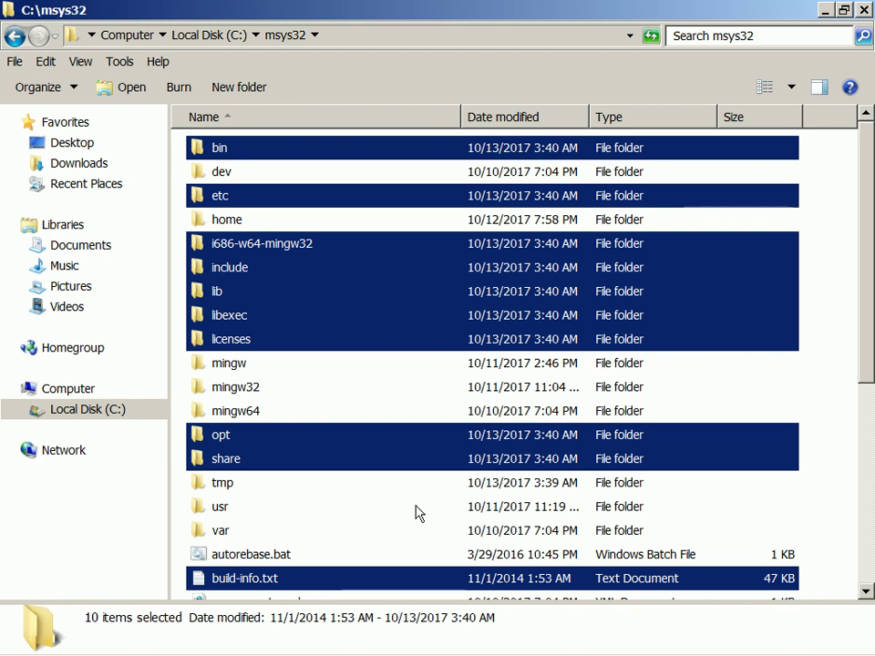
- Check the guide's Restart instructions in Firefox, and close the MSYS2 shell with the exit command
{"action": "key", "text": "alt+Tab"}
{"action": "key", "text": "alt+Tab"}
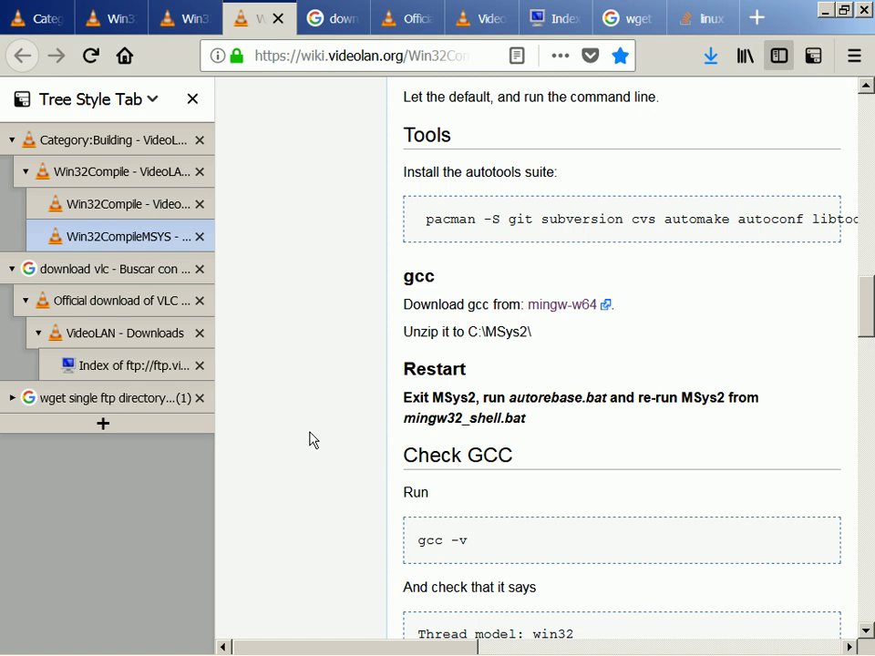
{"action": "scroll", "coordinate": [310, 440], "scroll_direction": "right", "scroll_amount": 3}
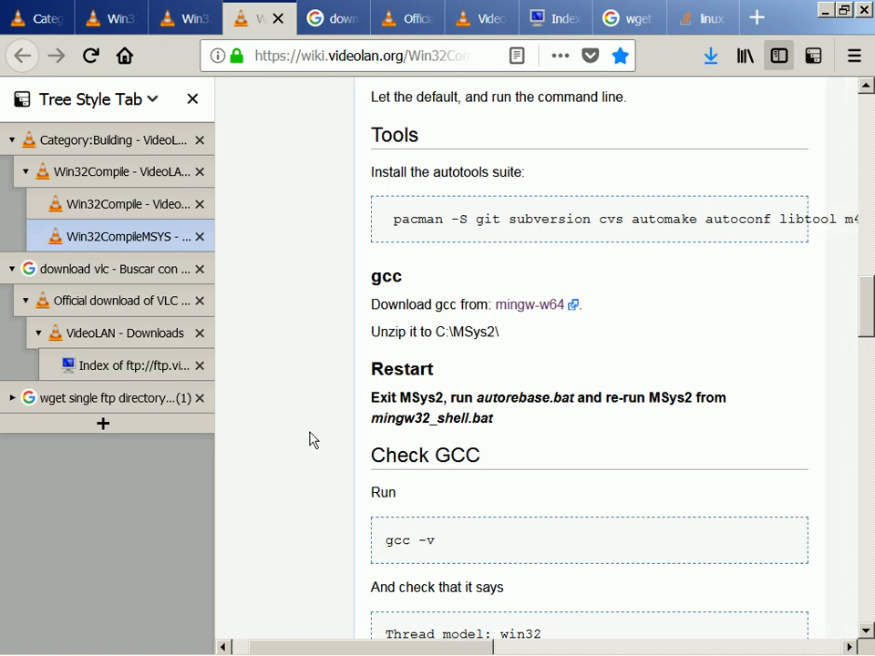
{"action": "key", "text": "alt+Tab"}
{"action": "key", "text": "alt+Tab"}
{"action": "key", "text": "alt+Tab"}
{"action": "key", "text": "alt+Tab"}
{"action": "type", "text": "exi"}
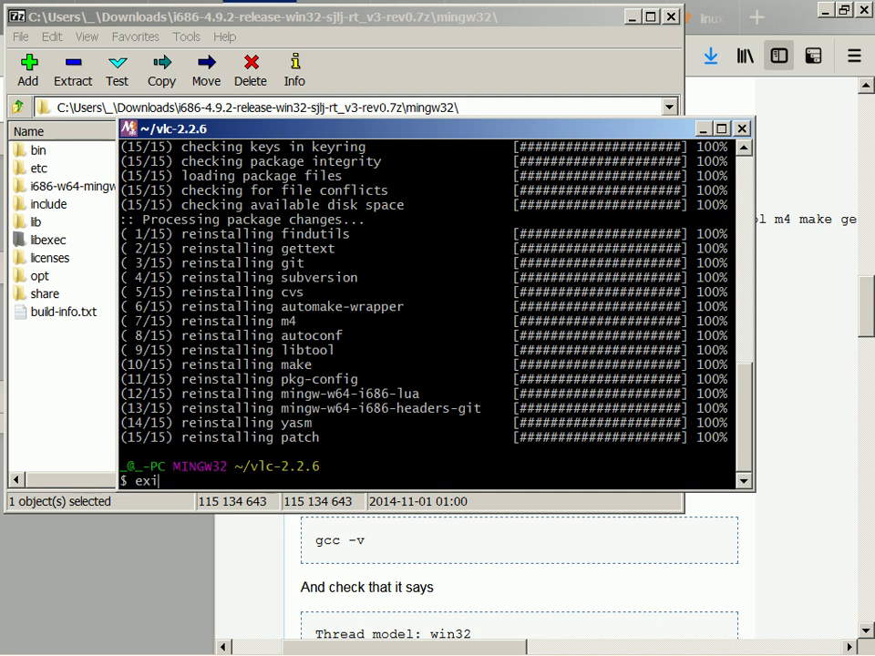
{"action": "type", "text": "t"}
{"action": "key", "text": "Return"}
- Switch to the C:\msys32 folder in Explorer and open autorebase.bat in Notepad to examine its commands
{"action": "key", "text": "alt+Tab"}
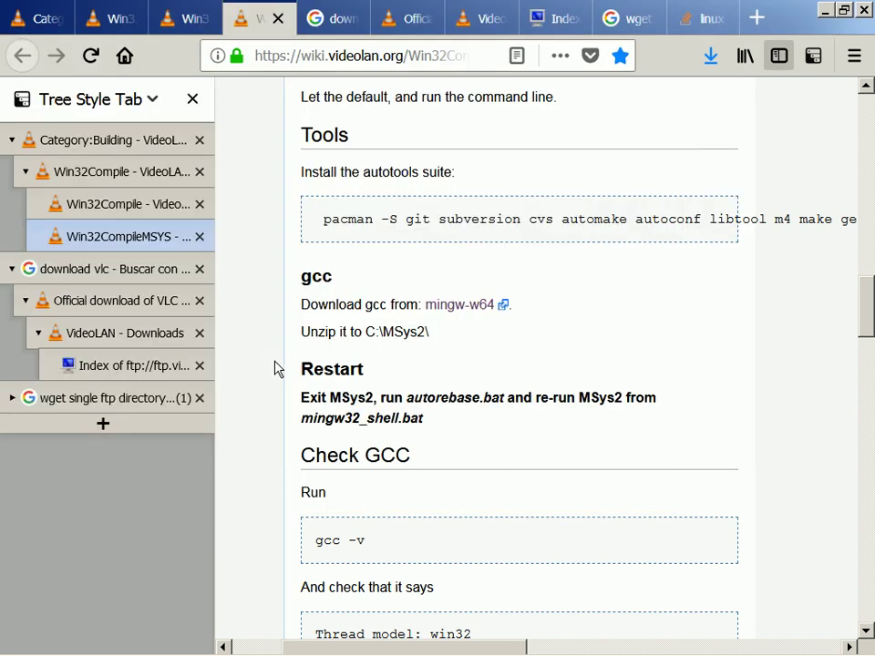
{"action": "key", "text": "alt+Tab"}
{"action": "key", "text": "alt+Tab"}
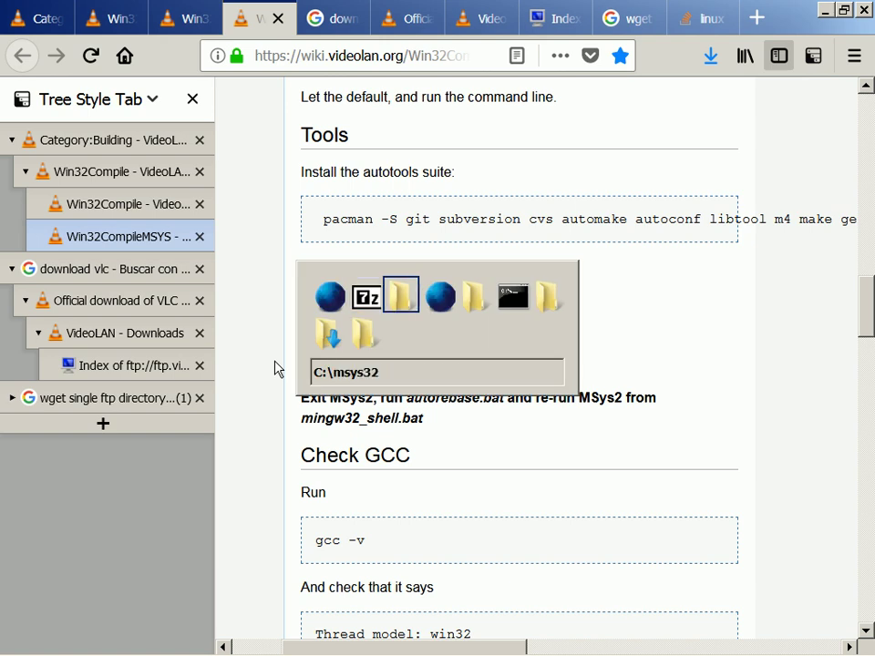
{"action": "key", "text": "End"}
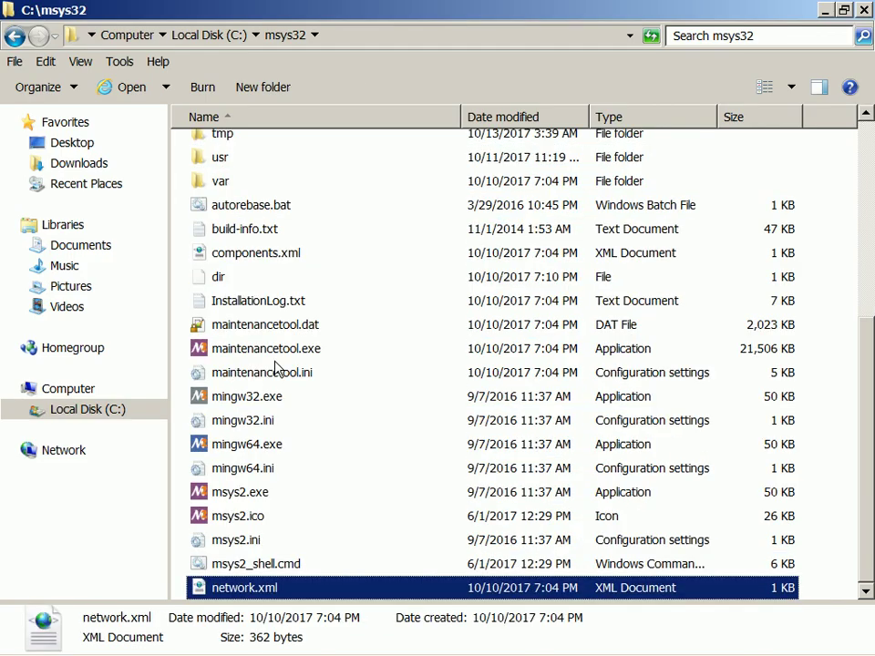
{"action": "key", "text": "Up"}
{"action": "key", "text": "Up"}
{"action": "key", "text": "Up"}
{"action": "key", "text": "Up"}
{"action": "key", "text": "Up"}
{"action": "key", "text": "Up"}
{"action": "key", "text": "Up"}
{"action": "key", "text": "Up"}
{"action": "key", "text": "Up"}
{"action": "key", "text": "Up"}
{"action": "key", "text": "Up"}
{"action": "key", "text": "Up"}
{"action": "key", "text": "Up"}
{"action": "key", "text": "Up"}
{"action": "key", "text": "Up"}
{"action": "key", "text": "Up"}
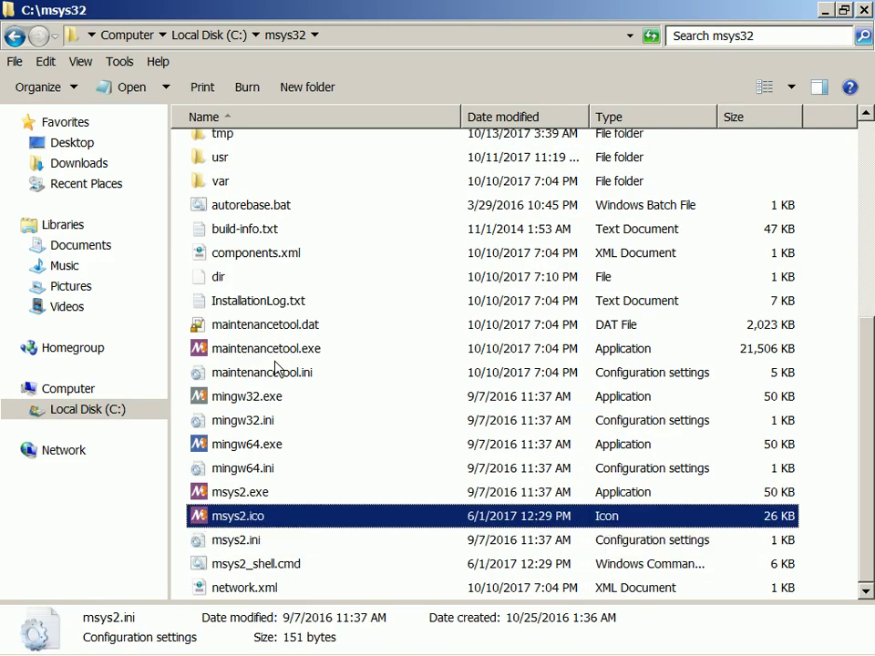
{"action": "key", "text": "Menu"}
{"action": "key", "text": "e"}
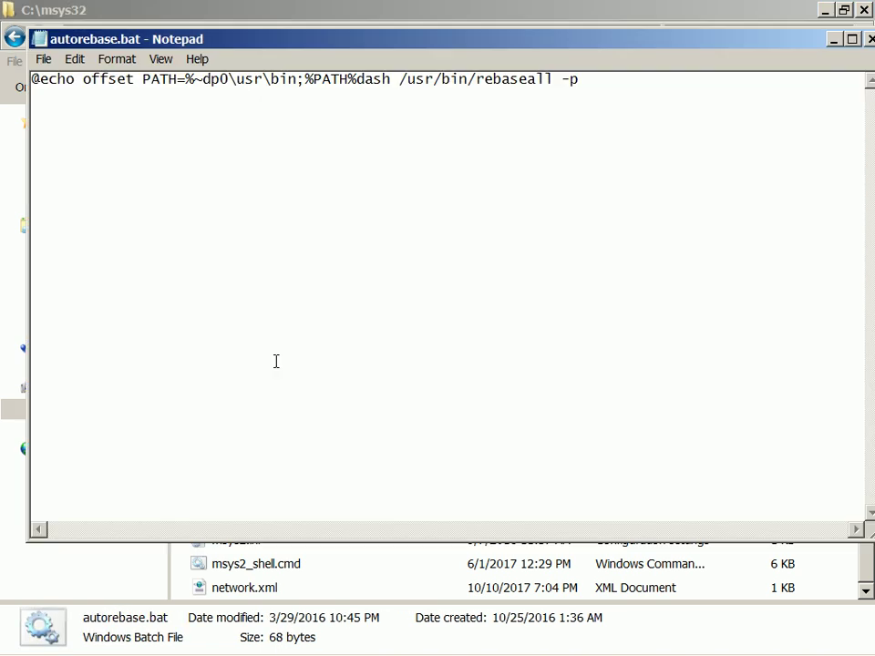
- Add a pause command to the end of autorebase.bat, save it, and run the batch file through to its end
{"action": "type", "text": "pause"}
{"action": "key", "text": "alt+F4"}
{"action": "key", "text": "Return"}
{"action": "key", "text": "Return"}
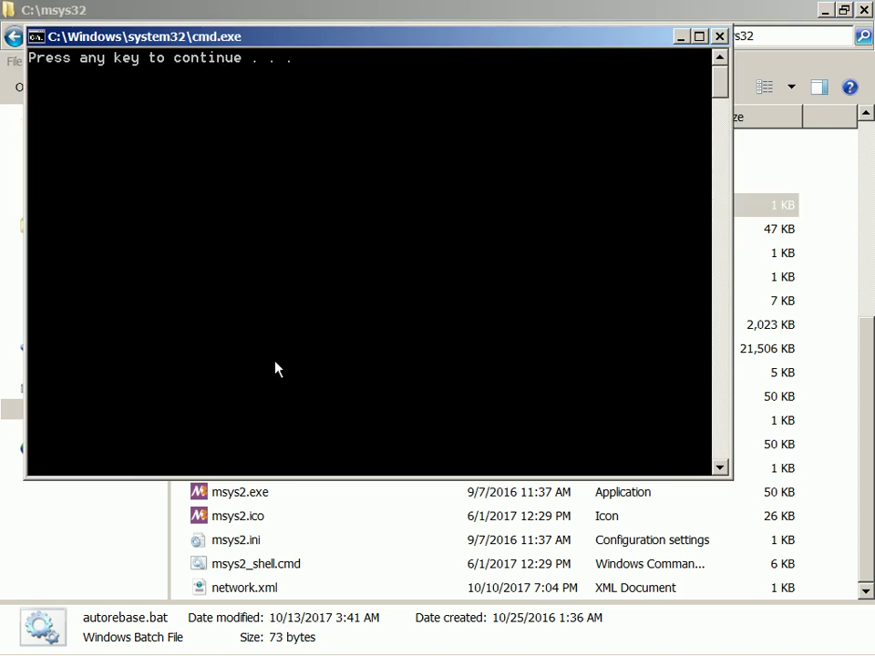
{"action": "key", "text": "Return"}
- Check the guide's restart and GCC check instructions in Firefox, and launch the MSYS2 MinGW 32-bit shell from the installed MSYS2 32bit programs
{"action": "key", "text": "alt+Tab"}
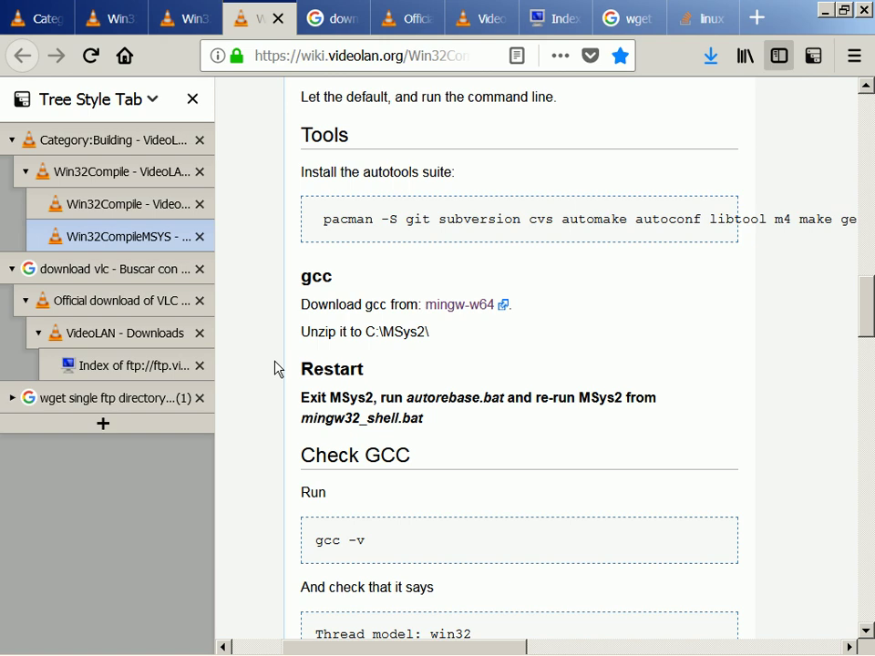
{"action": "scroll", "coordinate": [278, 368], "scroll_direction": "down", "scroll_amount": 3}
{"action": "key", "text": "super"}
{"action": "key", "text": "Down"}
{"action": "key", "text": "Down"}
{"action": "key", "text": "Down"}
{"action": "key", "text": "Down"}
{"action": "key", "text": "Down"}
{"action": "key", "text": "Down"}
{"action": "key", "text": "Down"}
{"action": "key", "text": "Down"}
{"action": "key", "text": "Down"}
{"action": "key", "text": "Down"}
{"action": "key", "text": "Down"}
{"action": "key", "text": "Return"}
{"action": "key", "text": "Up"}
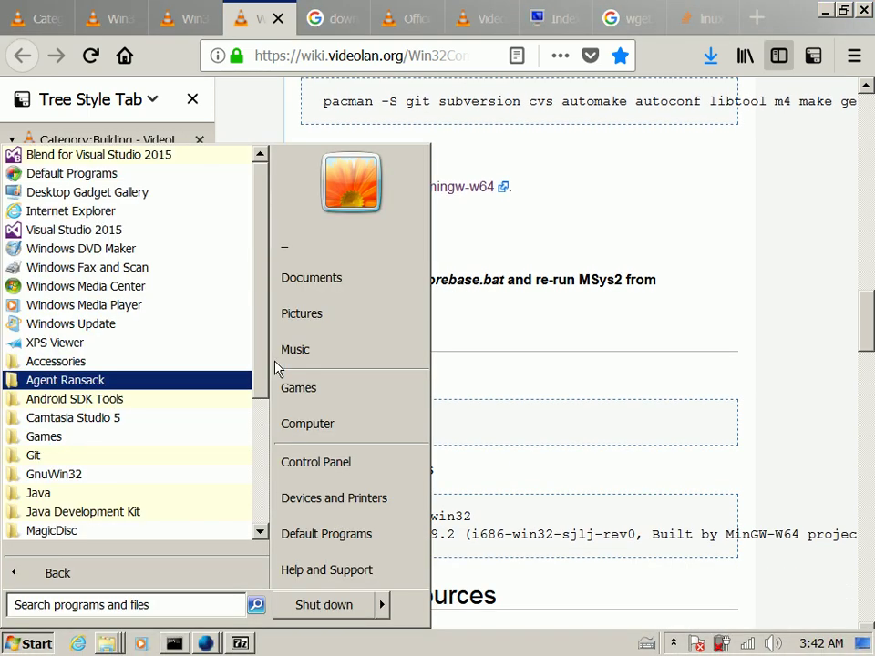
{"action": "key", "text": "Down"}
{"action": "key", "text": "Down"}
{"action": "key", "text": "Down"}
{"action": "key", "text": "Down"}
{"action": "key", "text": "Down"}
{"action": "key", "text": "Down"}
{"action": "key", "text": "Down"}
{"action": "key", "text": "Down"}
{"action": "key", "text": "Down"}
{"action": "key", "text": "Down"}
{"action": "key", "text": "Down"}
{"action": "key", "text": "Down"}
{"action": "key", "text": "Down"}
{"action": "key", "text": "Down"}
{"action": "key", "text": "Down"}
{"action": "key", "text": "Down"}
{"action": "key", "text": "Down"}
{"action": "key", "text": "Down"}
{"action": "key", "text": "Down"}
{"action": "key", "text": "Down"}
{"action": "key", "text": "Up"}
{"action": "key", "text": "Up"}
{"action": "key", "text": "Up"}
{"action": "key", "text": "Up"}
{"action": "key", "text": "Up"}
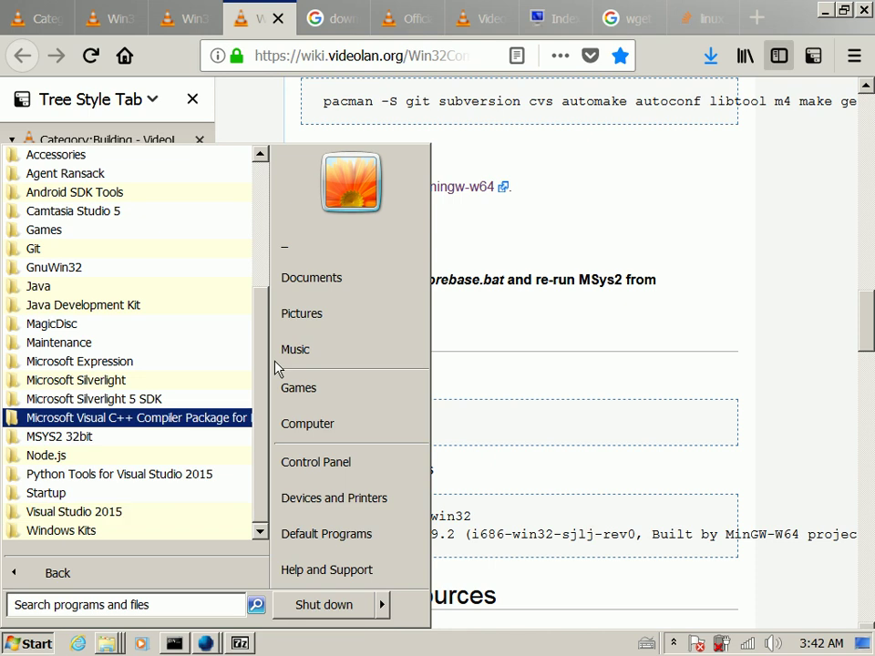
{"action": "key", "text": "Down"}
{"action": "key", "text": "Right"}
{"action": "key", "text": "Down"}
{"action": "key", "text": "Return"}
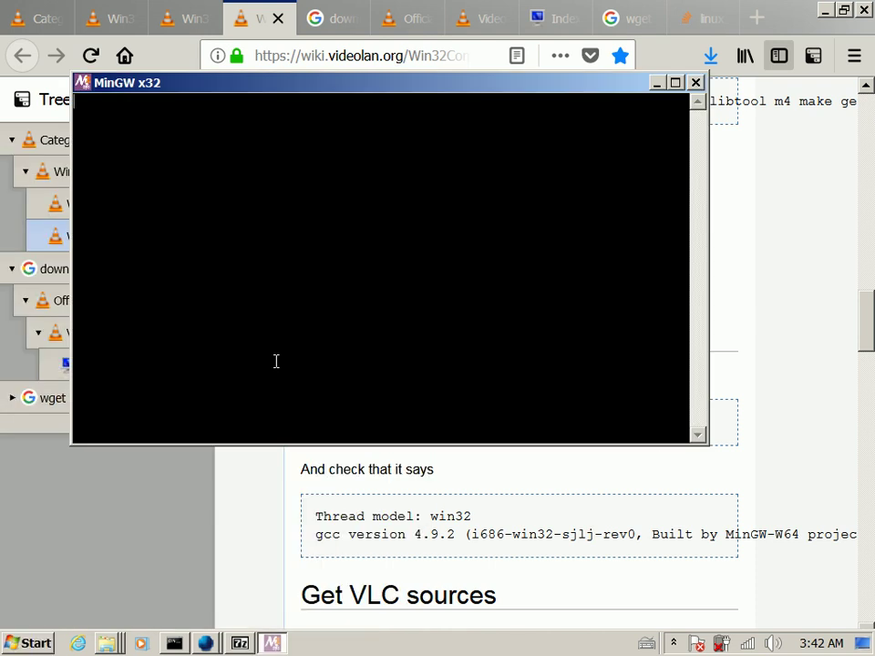
- Run gcc -v in the MinGW 32-bit shell, as given in the guide's Check GCC section
{"action": "key", "text": "alt+Tab"}
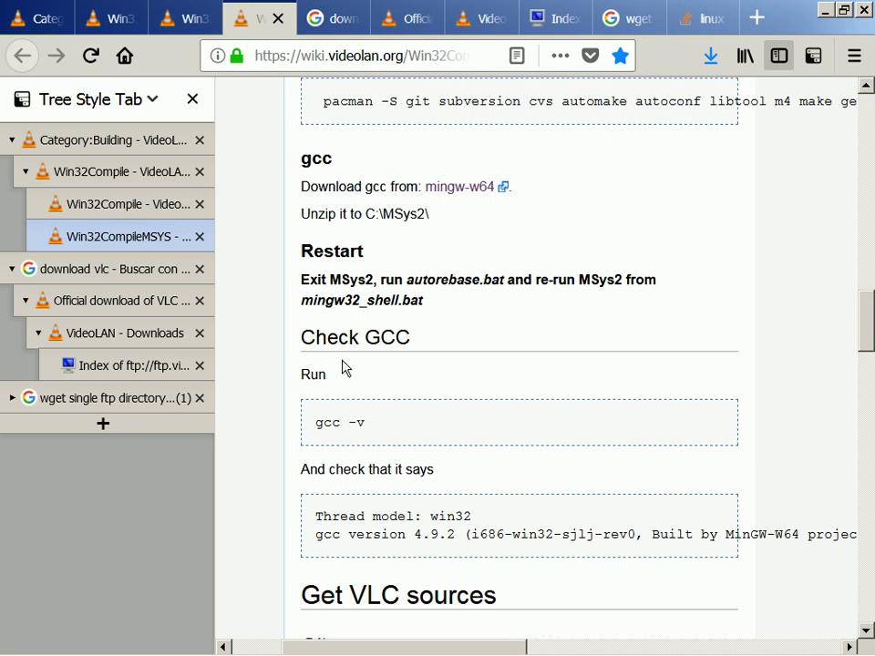
{"action": "key", "text": "alt+Tab"}
{"action": "type", "text": "gcc -"}
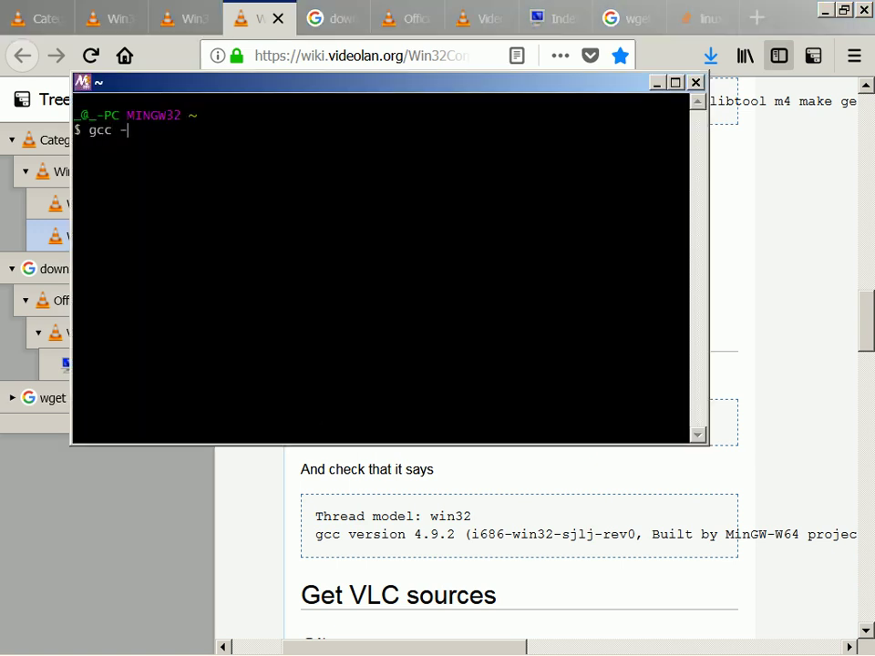
{"action": "type", "text": "v"}
{"action": "key", "text": "Return"}
- Compare the shell's thread model and gcc version with the guide's expected output, and read on through the VLC sources and precompiled libraries sections
{"action": "key", "text": "alt+Tab"}
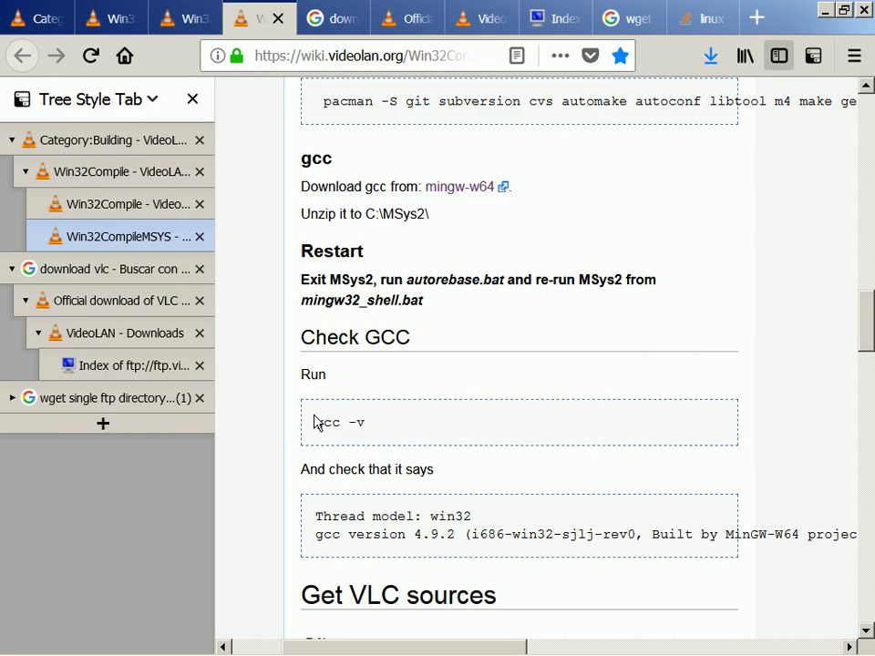
{"action": "scroll", "coordinate": [263, 414], "scroll_direction": "down", "scroll_amount": 5}
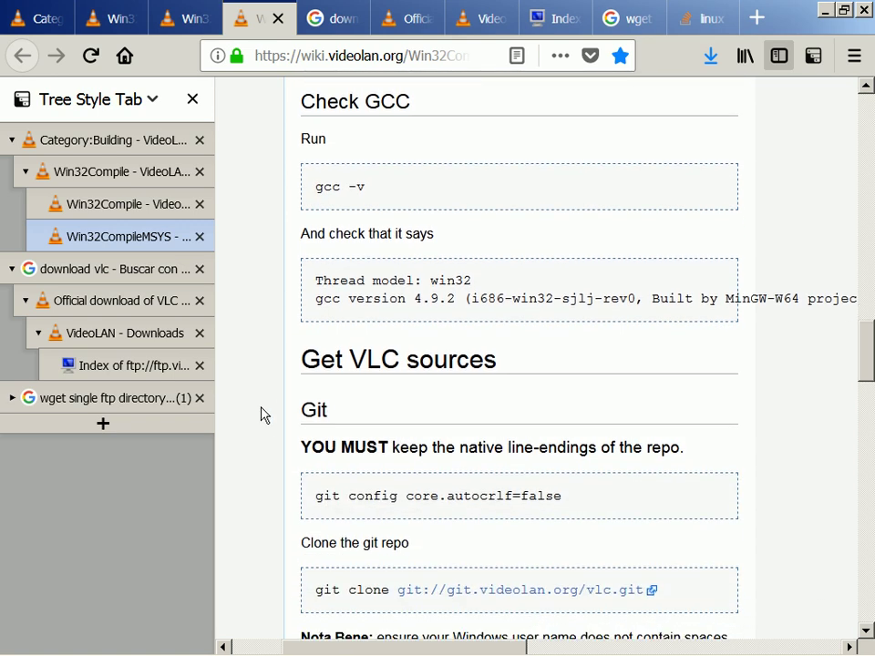
{"action": "scroll", "coordinate": [262, 414], "scroll_direction": "right", "scroll_amount": 3}
{"action": "key", "text": "alt+Tab"}
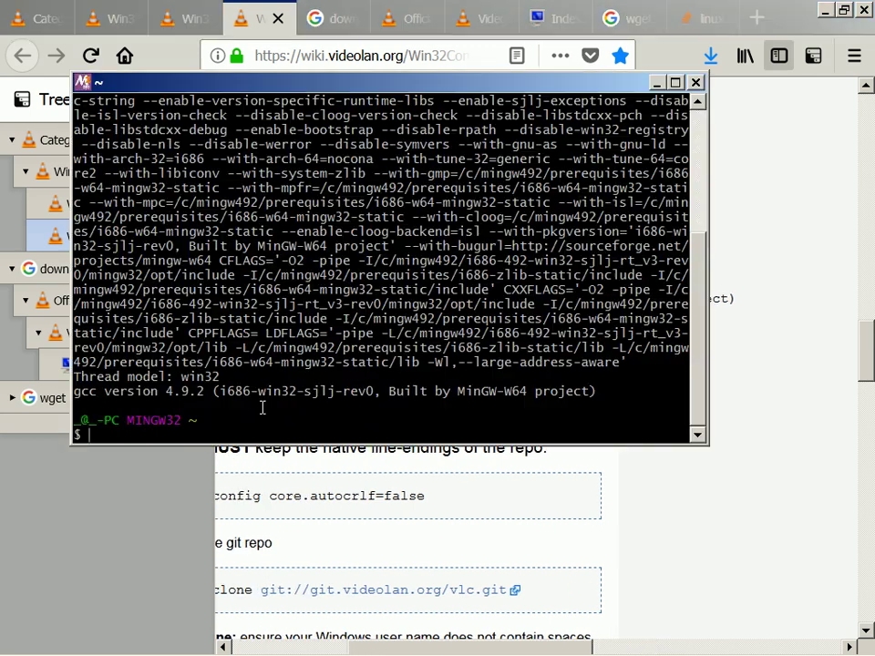
{"action": "key", "text": "alt+Tab"}
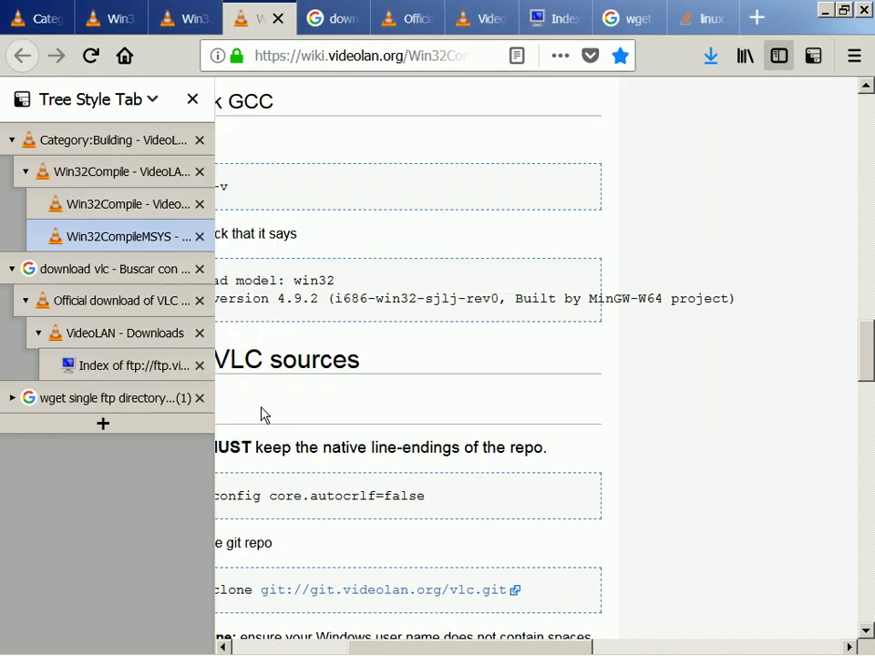
{"action": "scroll", "coordinate": [261, 415], "scroll_direction": "left", "scroll_amount": 3}
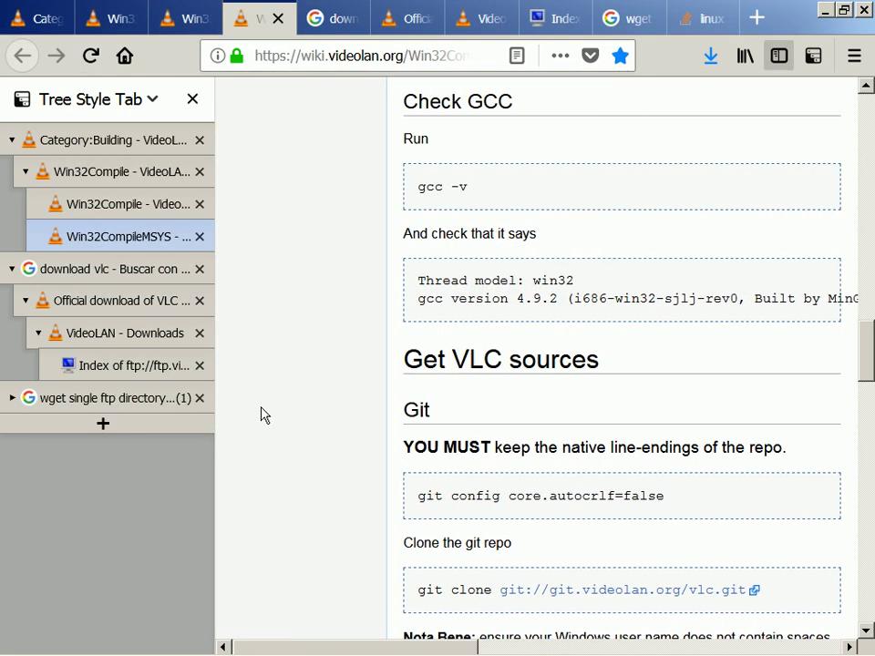
{"action": "scroll", "coordinate": [261, 414], "scroll_direction": "down", "scroll_amount": 1}
{"action": "scroll", "coordinate": [261, 415], "scroll_direction": "down", "scroll_amount": 6}
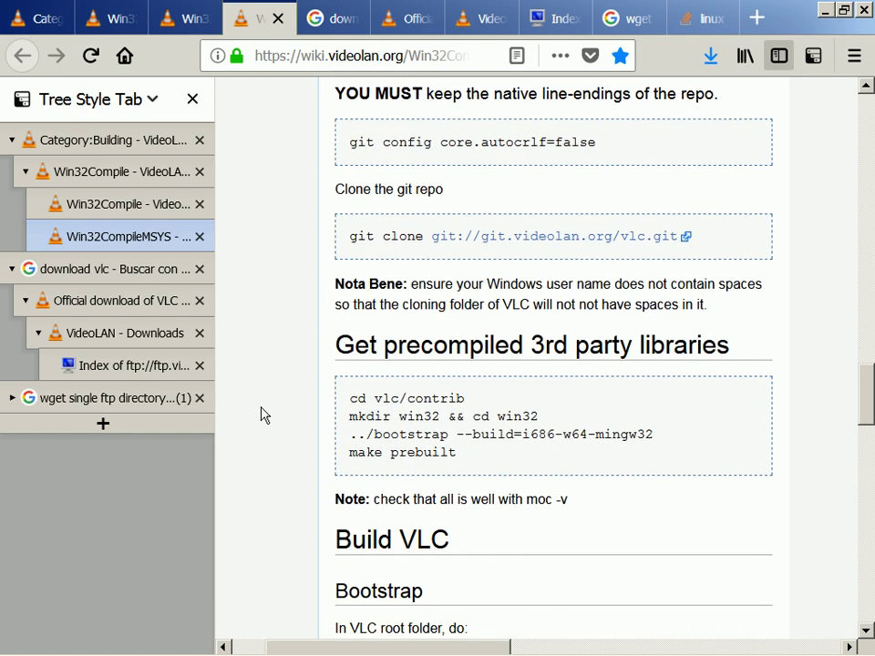
- Switch to Windows Explorer and open the vlc-2.2.6 source folder inside the user's folder under C:\msys32\home
{"action": "key", "text": "alt+Tab"}
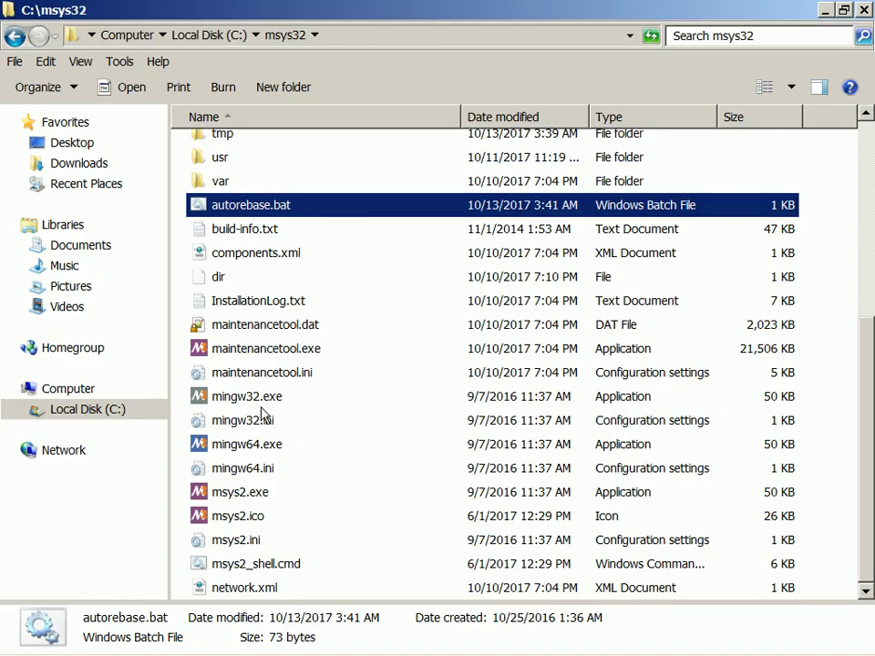
{"action": "key", "text": "Home"}
{"action": "key", "text": "alt+Tab"}
{"action": "key", "text": "Escape"}
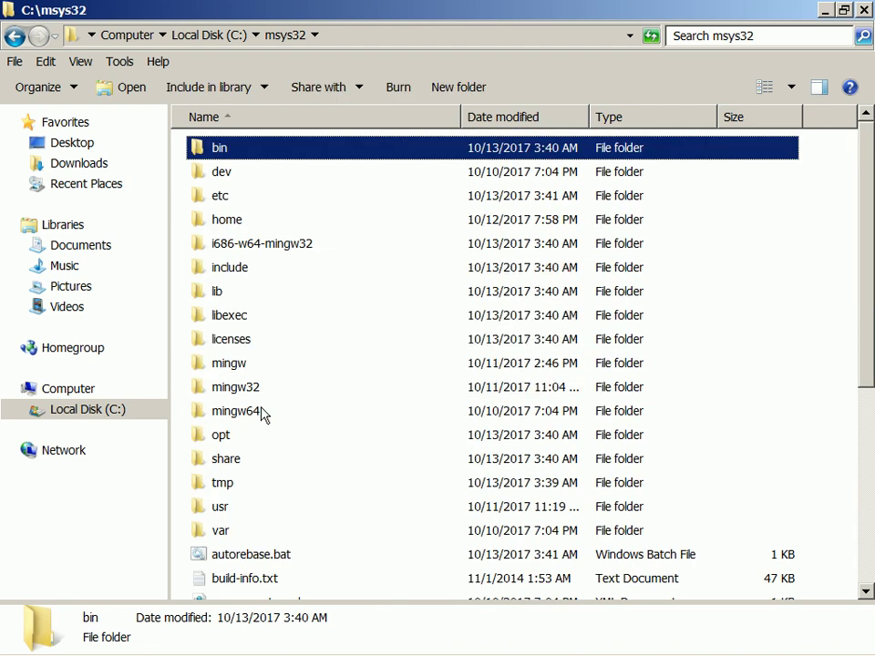
{"action": "key", "text": "Down"}
{"action": "key", "text": "Down"}
{"action": "key", "text": "Down"}
{"action": "key", "text": "Down"}
{"action": "key", "text": "Up"}
{"action": "key", "text": "Return"}
{"action": "key", "text": "Down"}
{"action": "key", "text": "Return"}
{"action": "key", "text": "Down"}
{"action": "key", "text": "Down"}
{"action": "key", "text": "Down"}
{"action": "key", "text": "Return"}
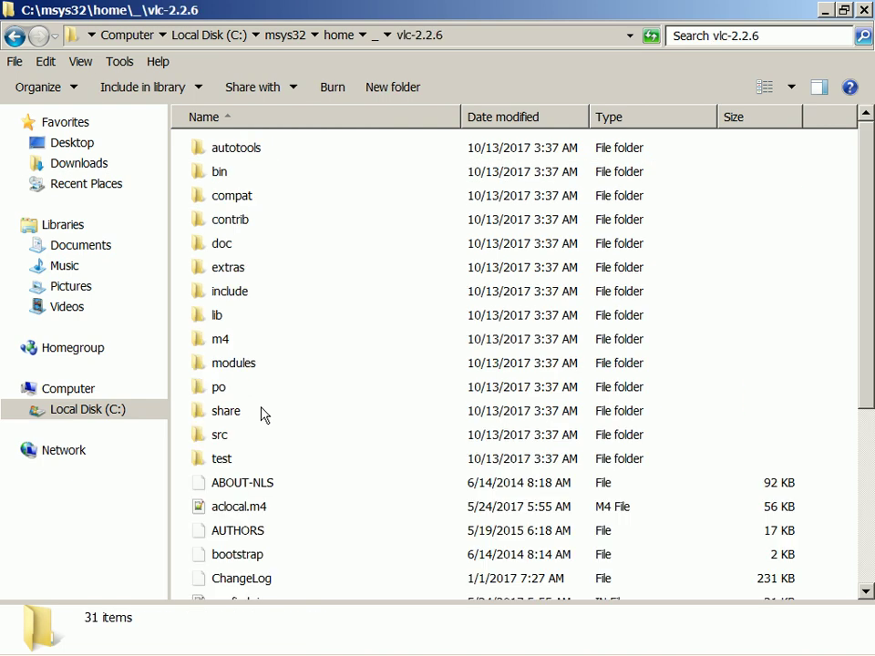
- Return to the MinGW 32-bit shell and change into the vlc-2.2.6 directory
{"action": "key", "text": "alt+Tab"}
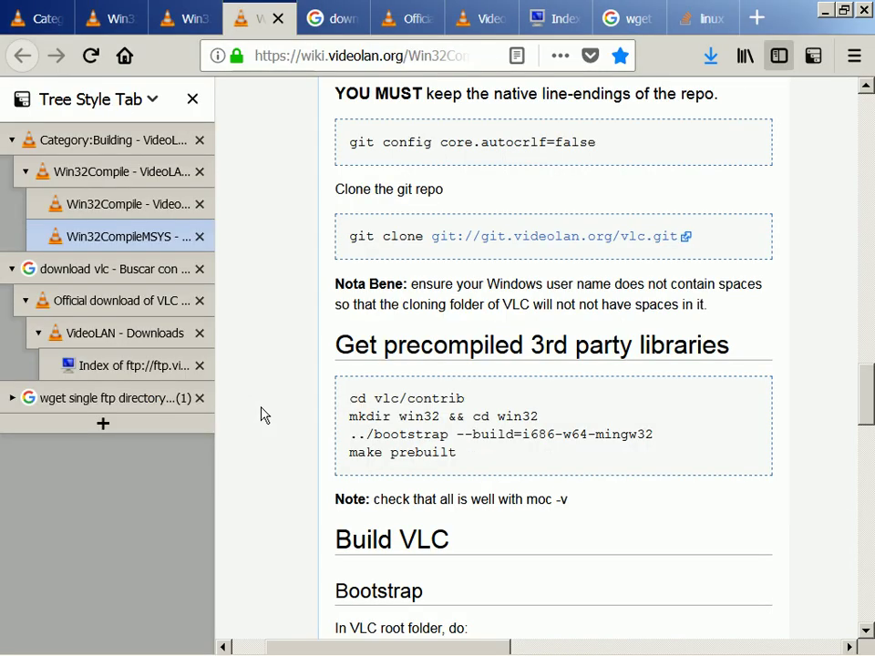
{"action": "key", "text": "alt+Tab"}
{"action": "key", "text": "alt+Tab"}
{"action": "key", "text": "alt+Tab"}
{"action": "key", "text": "Tab"}
{"action": "type", "text": "cd"}
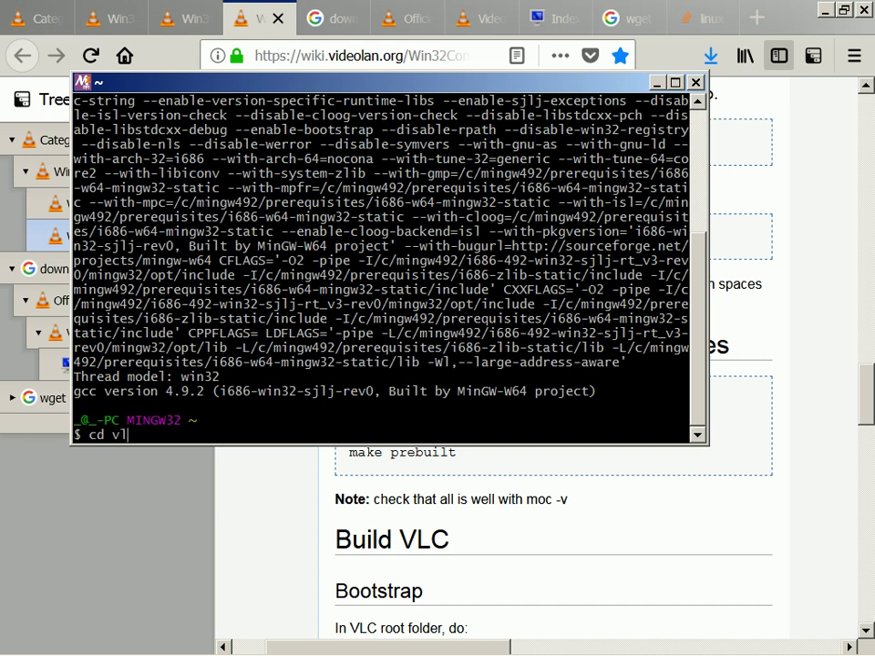
{"action": "type", "text": " vlc 2"}
{"action": "key", "text": "BackSpace"}
{"action": "key", "text": "BackSpace"}
{"action": "type", "text": "-2.2..6"}
{"action": "key", "text": "BackSpace"}
{"action": "key", "text": "BackSpace"}
{"action": "type", "text": "6"}
{"action": "key", "text": "Return"}
- Query Git's global line-ending setting in the shell with git config --global core.autocrlf, following the guide's Git section
{"action": "key", "text": "alt+Tab"}
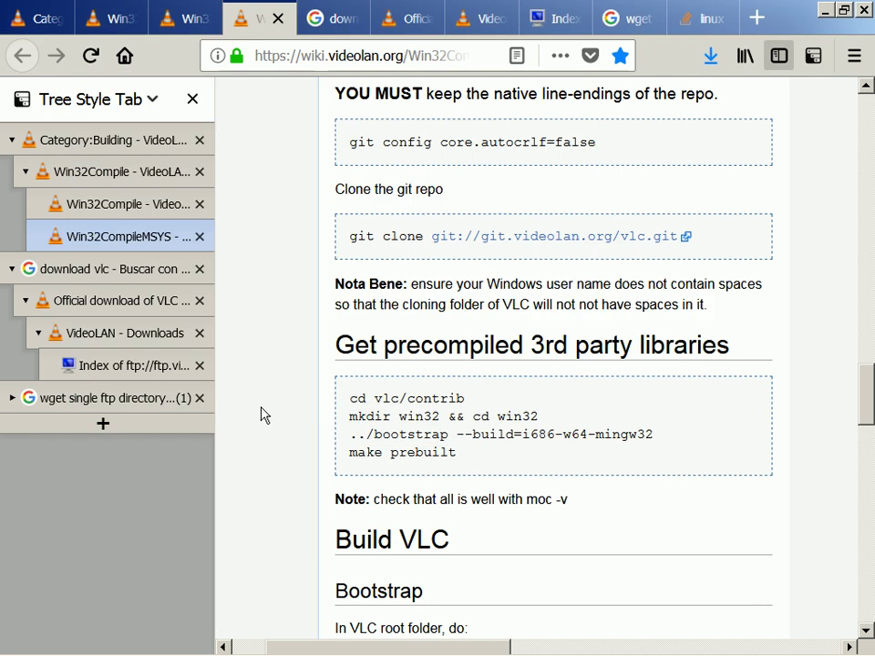
{"action": "scroll", "coordinate": [261, 416], "scroll_direction": "down", "scroll_amount": 1}
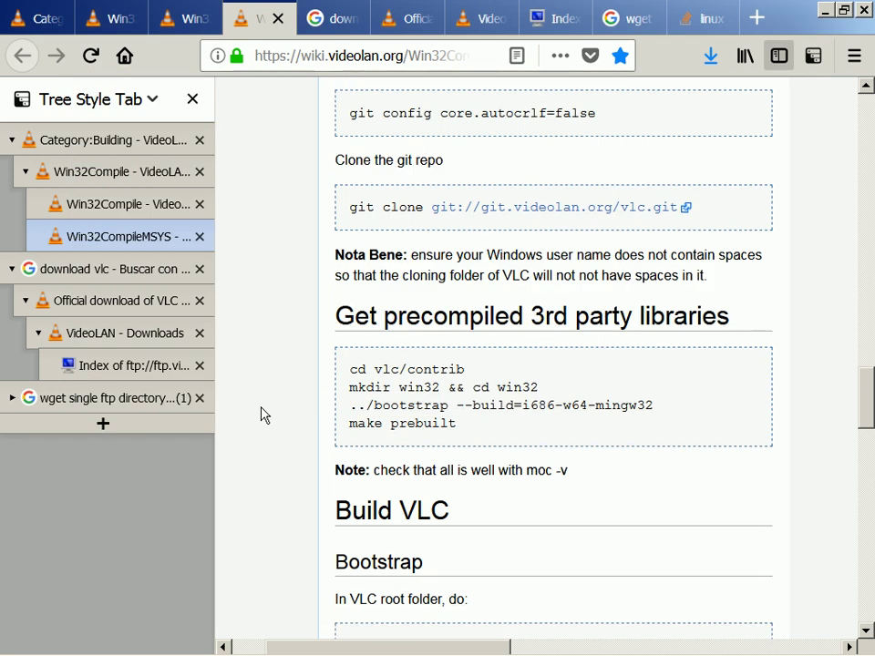
{"action": "scroll", "coordinate": [260, 416], "scroll_direction": "up", "scroll_amount": 1}
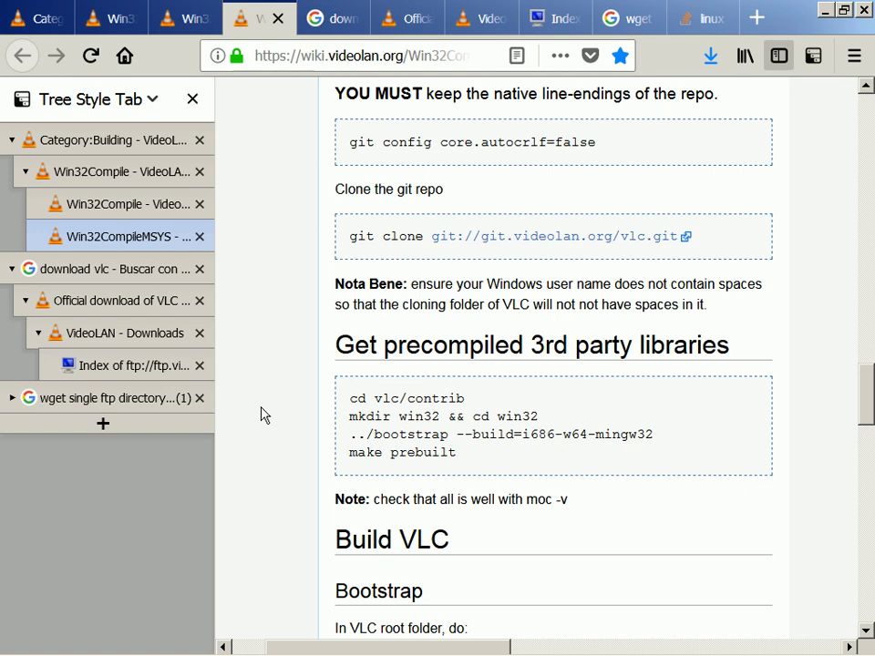
{"action": "key", "text": "alt+Tab"}
{"action": "type", "text": "git"}
{"action": "key", "text": "alt+Tab"}
{"action": "key", "text": "alt+Tab"}
{"action": "type", "text": "config"}
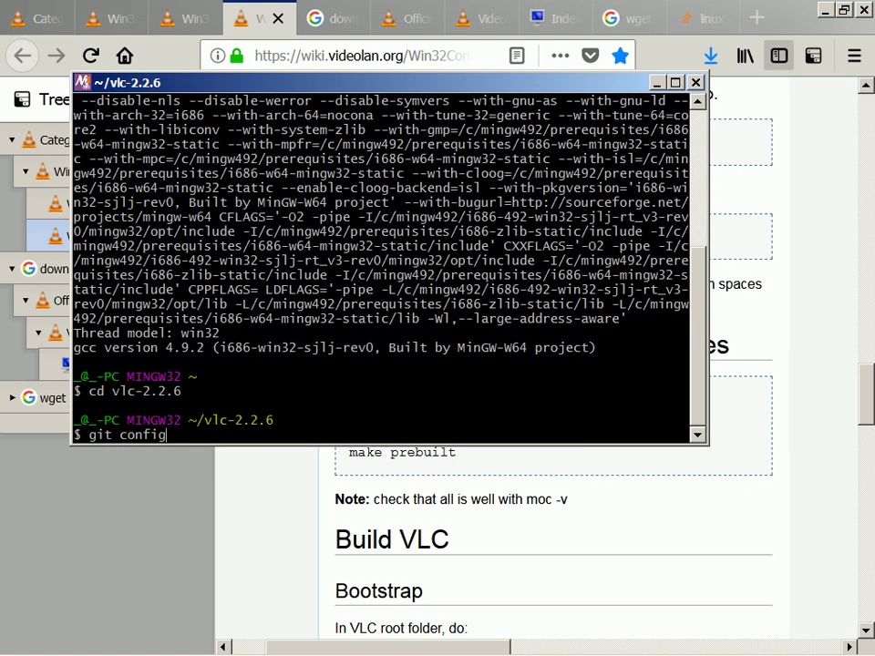
{"action": "type", "text": " core."}
{"action": "key", "text": "alt+Tab"}
{"action": "key", "text": "alt+Tab"}
{"action": "type", "text": "autocrlf"}
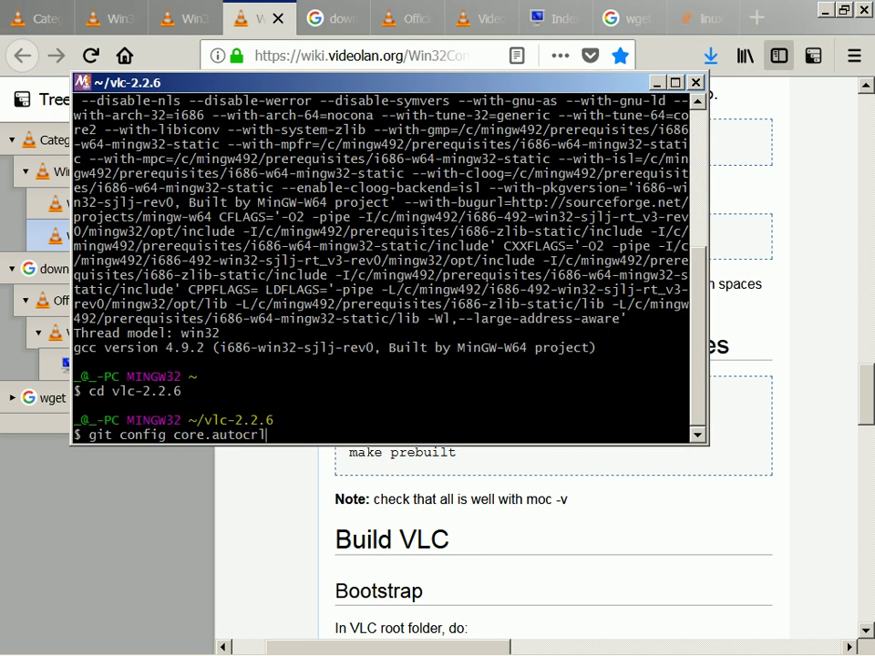
{"action": "key", "text": "Left"}
{"action": "key", "text": "Left"}
{"action": "key", "text": "Left"}
{"action": "key", "text": "Left"}
{"action": "key", "text": "Left"}
{"action": "key", "text": "Left"}
{"action": "key", "text": "Left"}
{"action": "key", "text": "Left"}
{"action": "key", "text": "Left"}
{"action": "key", "text": "Left"}
{"action": "key", "text": "Left"}
{"action": "key", "text": "Left"}
{"action": "key", "text": "Left"}
{"action": "type", "text": "--vers"}
{"action": "key", "text": "BackSpace"}
{"action": "key", "text": "BackSpace"}
{"action": "key", "text": "BackSpace"}
{"action": "key", "text": "BackSpace"}
{"action": "type", "text": "globa"}
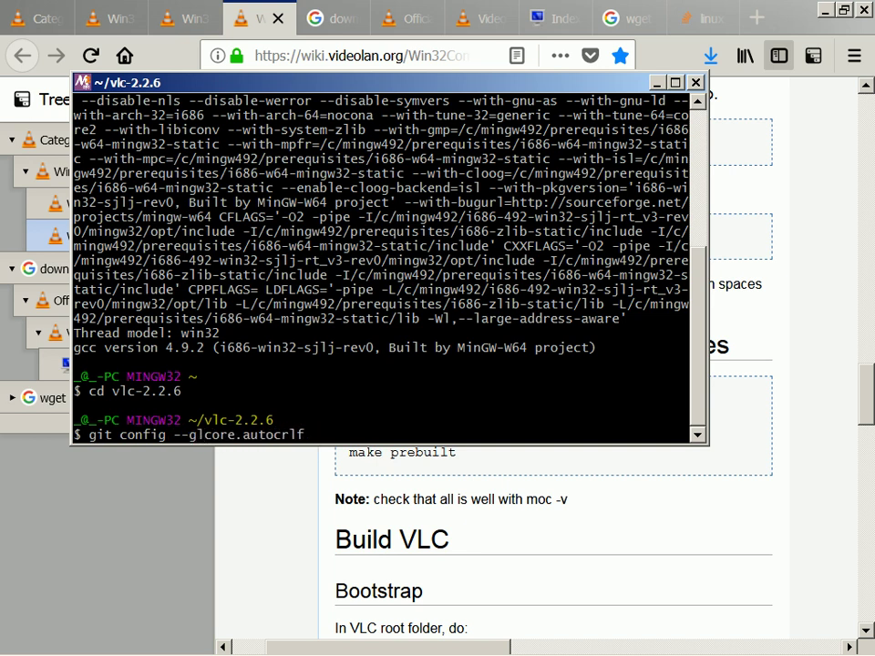
{"action": "type", "text": "l"}
{"action": "key", "text": "Return"}
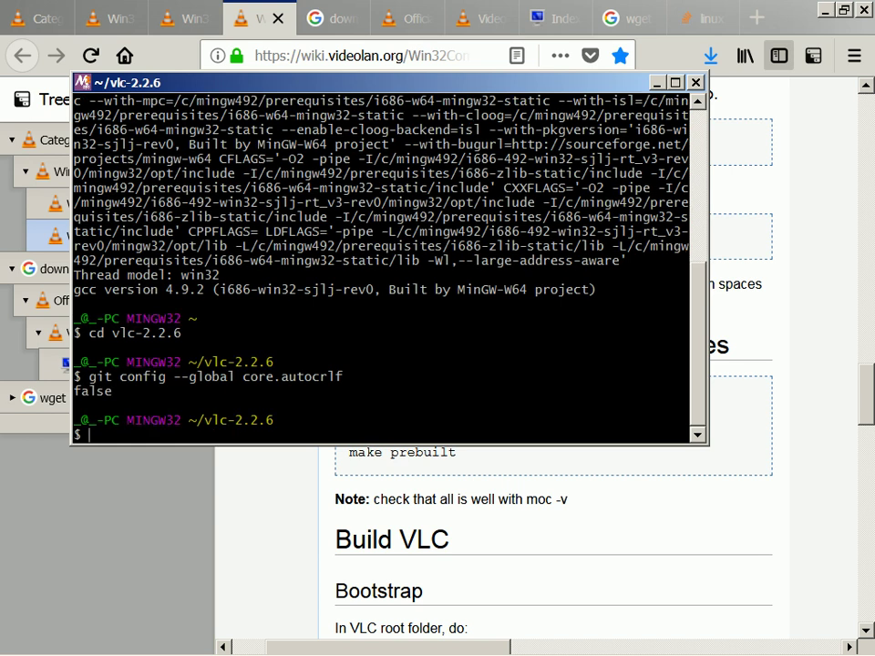
- Change into the contrib directory, and create and enter a win32 subdirectory with mkdir win32 && cd win32
{"action": "key", "text": "alt+Tab"}
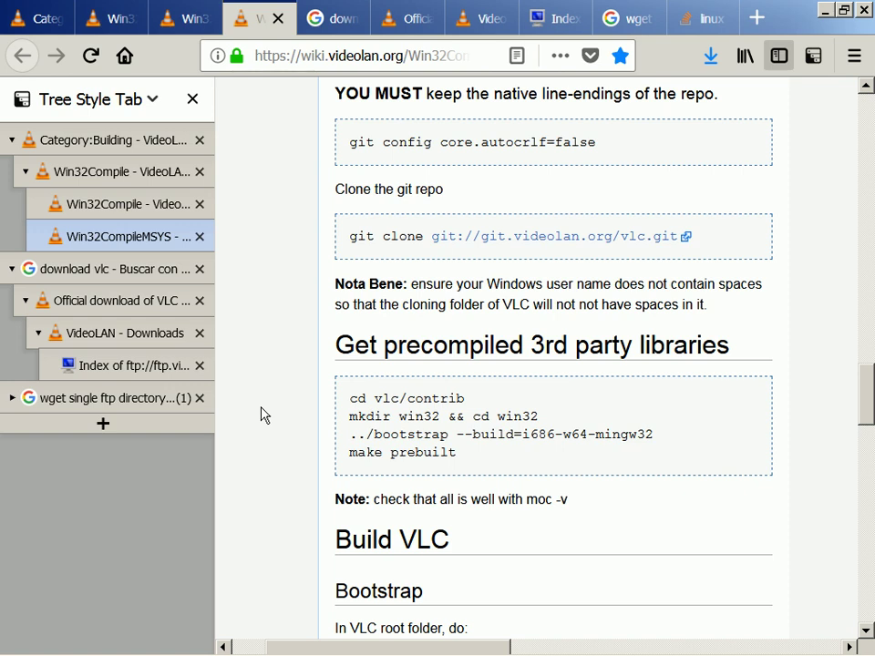
{"action": "scroll", "coordinate": [261, 415], "scroll_direction": "down", "scroll_amount": 2}
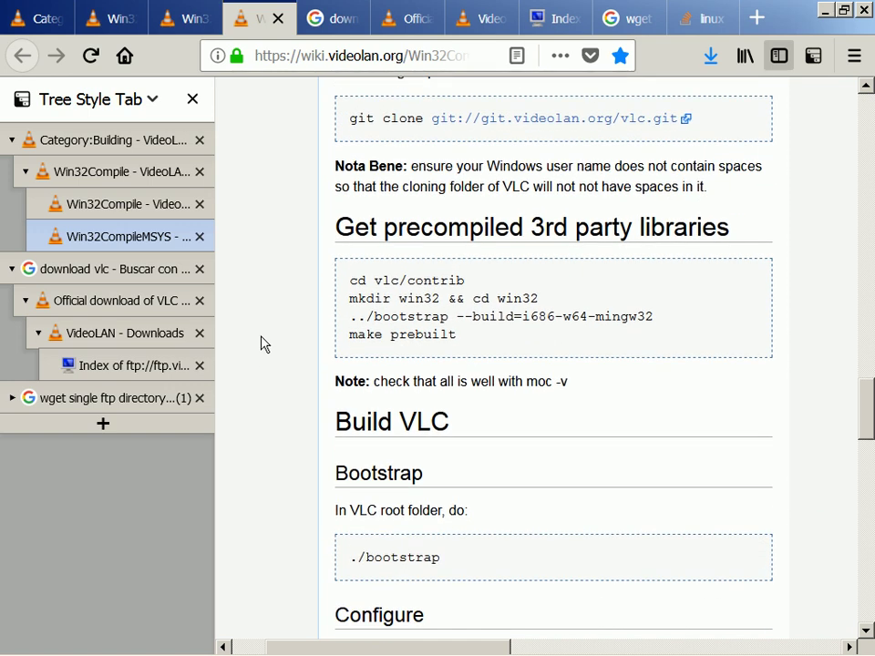
{"action": "key", "text": "alt+Tab"}
{"action": "type", "text": "cd contrib"}
{"action": "key", "text": "Return"}
{"action": "key", "text": "alt+Tab"}
{"action": "key", "text": "alt+Tab"}
{"action": "type", "text": "mkdir"}
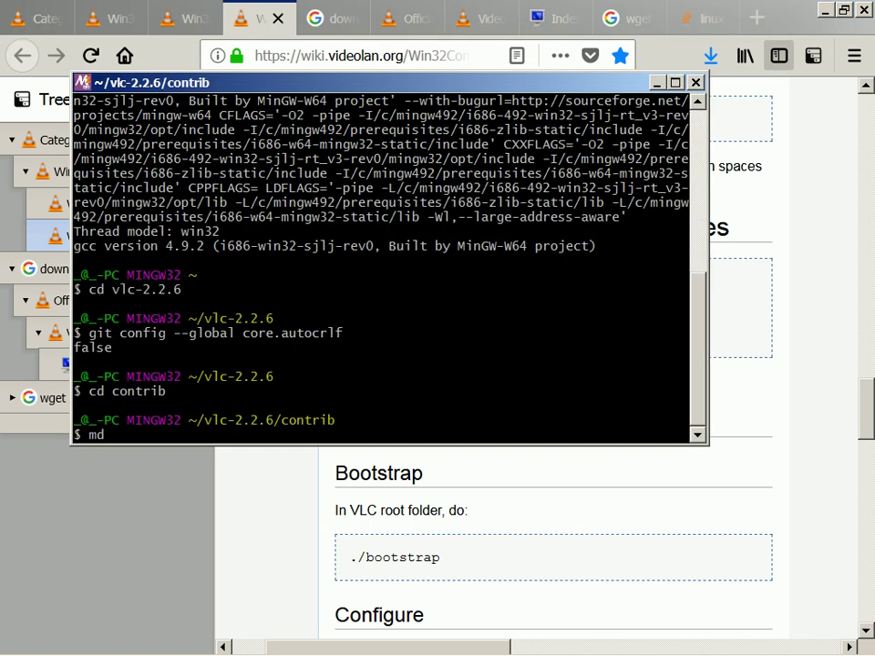
{"action": "type", "text": " win32 && cd win32"}
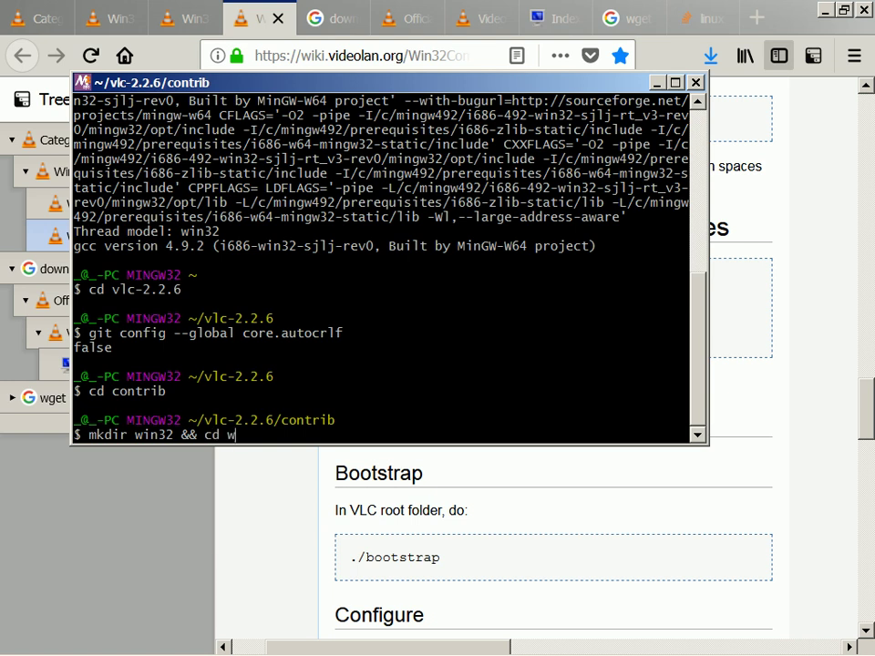
{"action": "key", "text": "Return"}
- Copy the ../bootstrap --build=i686-w64-mingw32 command from the guide and run it in the shell's win32 directory
{"action": "key", "text": "alt+Tab"}
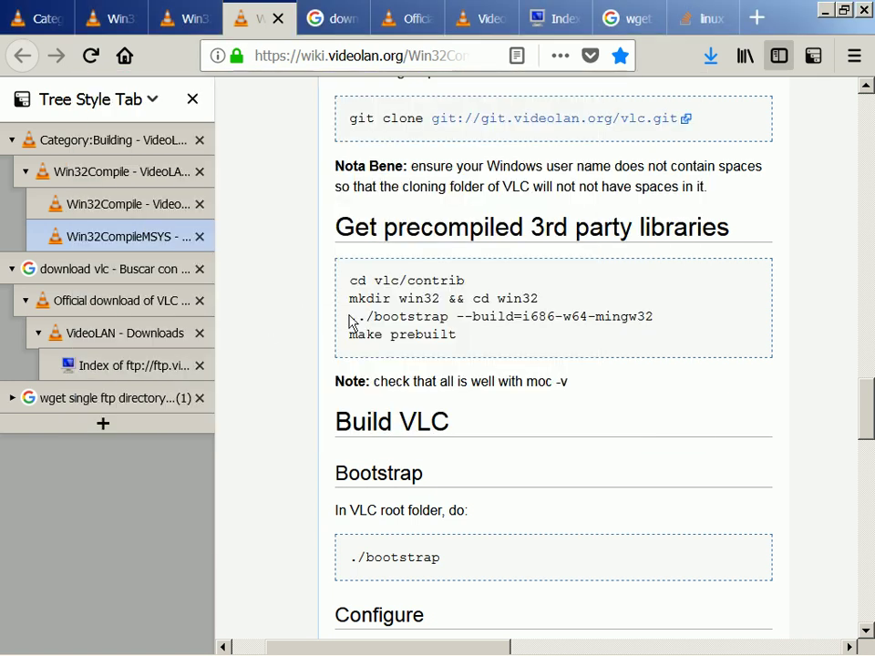
{"action": "left_click_drag", "start_coordinate": [352, 317], "coordinate": [706, 321]}
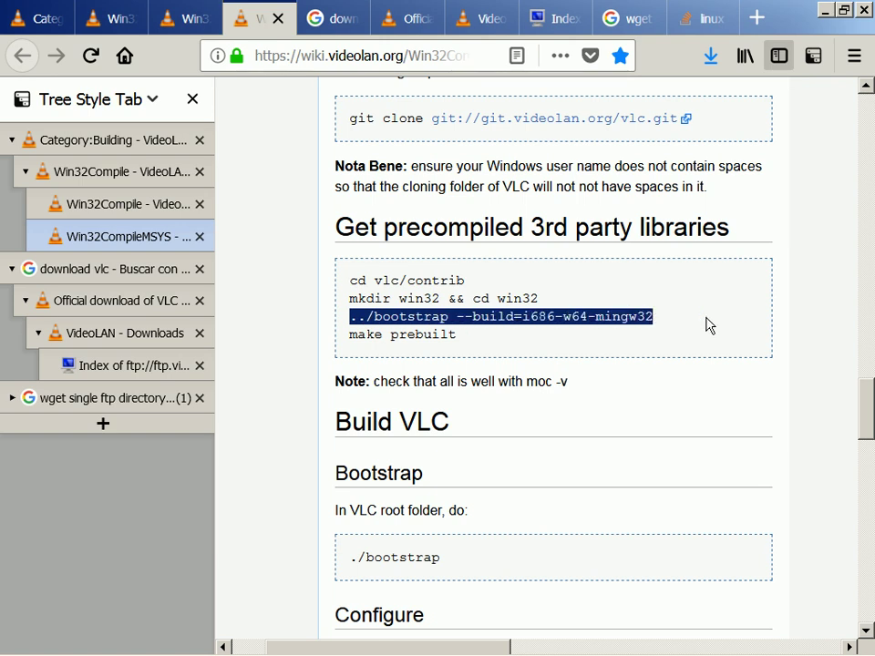
{"action": "right_click", "coordinate": [706, 321]}
{"action": "left_click", "coordinate": [738, 336]}
{"action": "key", "text": "alt+Tab"}
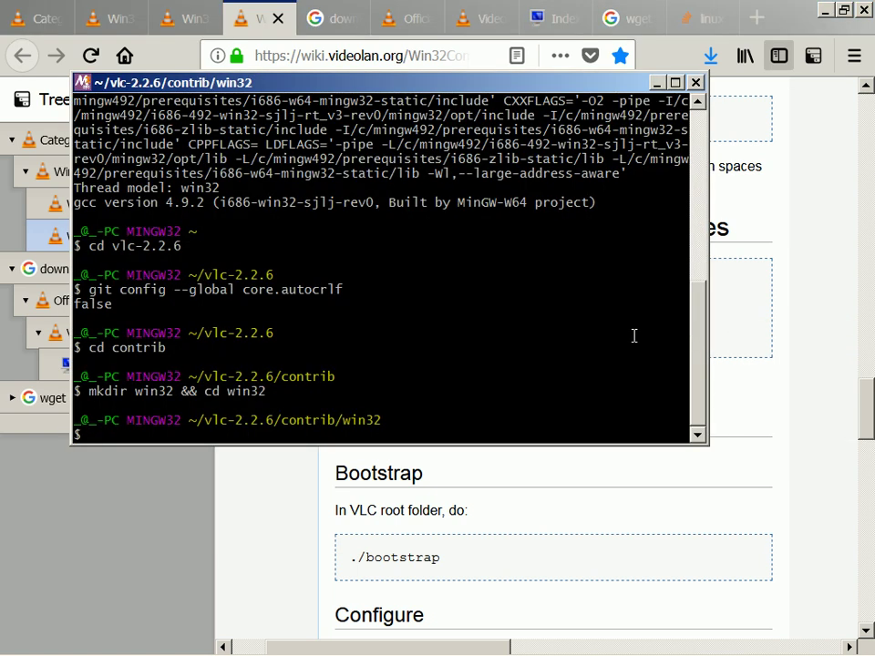
{"action": "right_click", "coordinate": [573, 344]}
{"action": "left_click", "coordinate": [601, 391]}
{"action": "key", "text": "Return"}
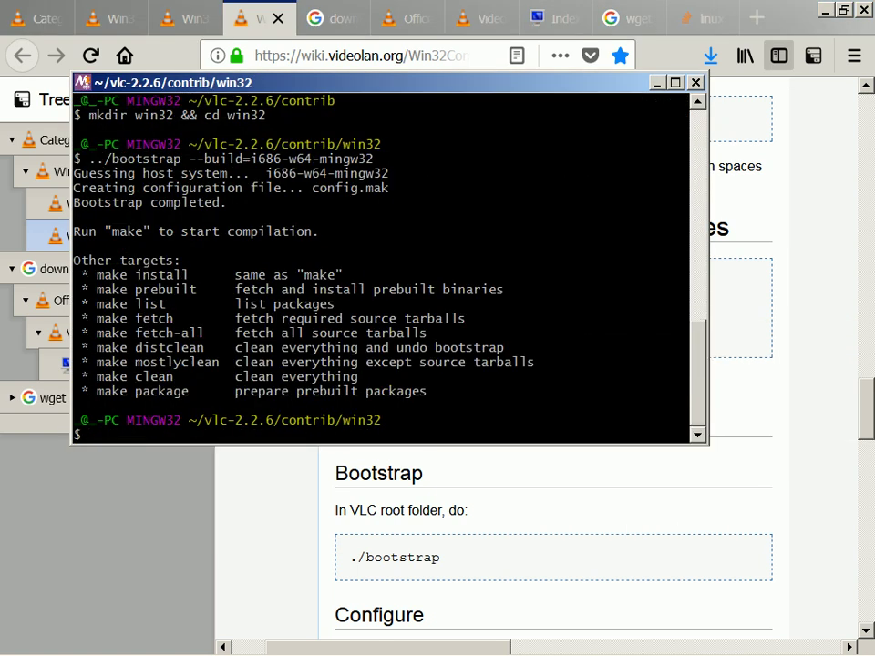
- Run make prebuilt to fetch the precompiled libraries, and return to the guide in Firefox, clearing the text selection
{"action": "type", "text": "make prebuilt"}
{"action": "key", "text": "Return"}
{"action": "key", "text": "alt+Tab"}
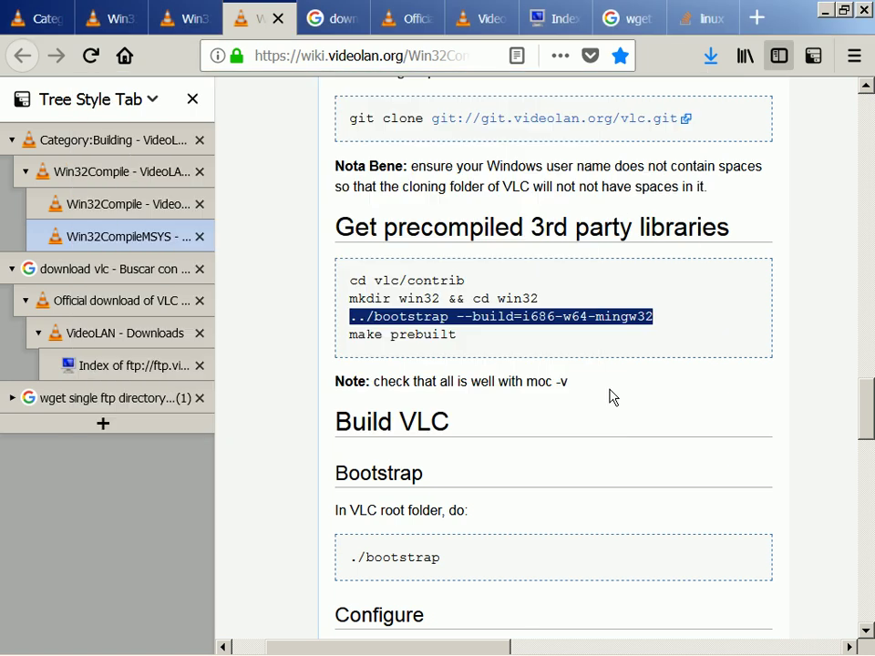
{"action": "left_click", "coordinate": [270, 319]}
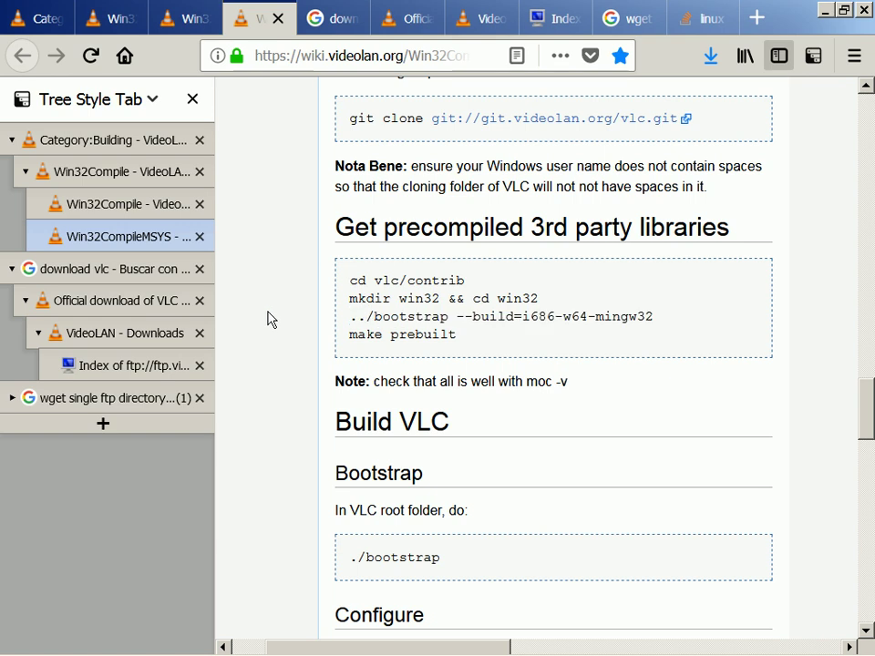
- Switch to the MSYS2 shell and copy the address ftp://ftp.videolan.org/pub/videolan/contrib/i686-w64-mingw32/ from the curl command output
{"action": "scroll", "coordinate": [270, 319], "scroll_direction": "down", "scroll_amount": 5}
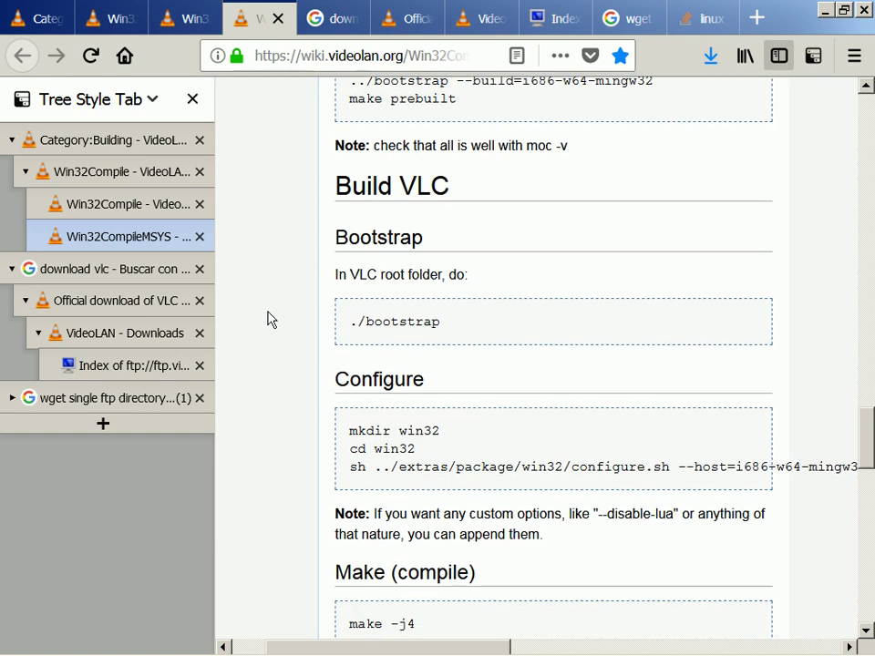
{"action": "scroll", "coordinate": [270, 320], "scroll_direction": "up", "scroll_amount": 3}
{"action": "key", "text": "alt+Tab"}
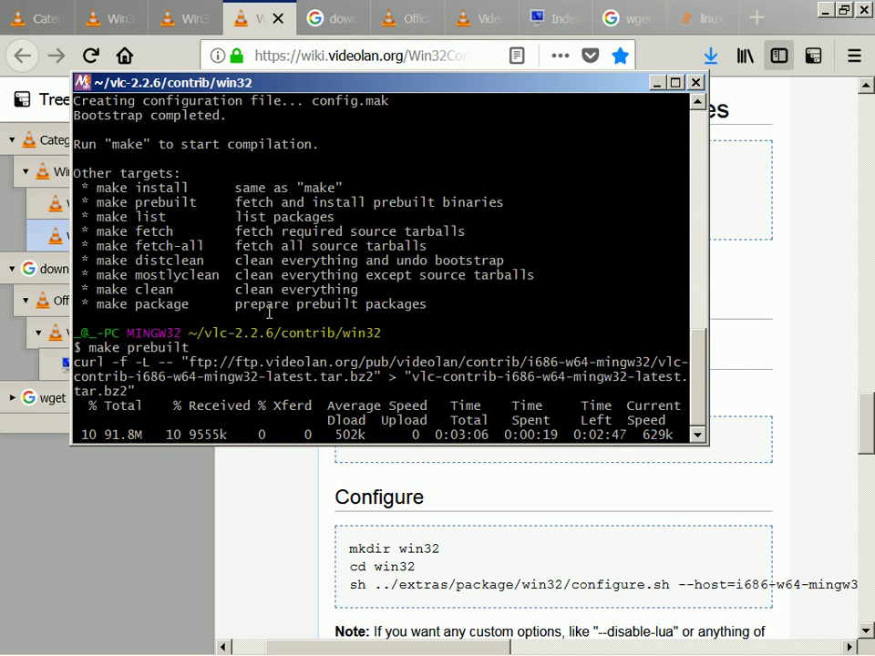
{"action": "right_click", "coordinate": [337, 312]}
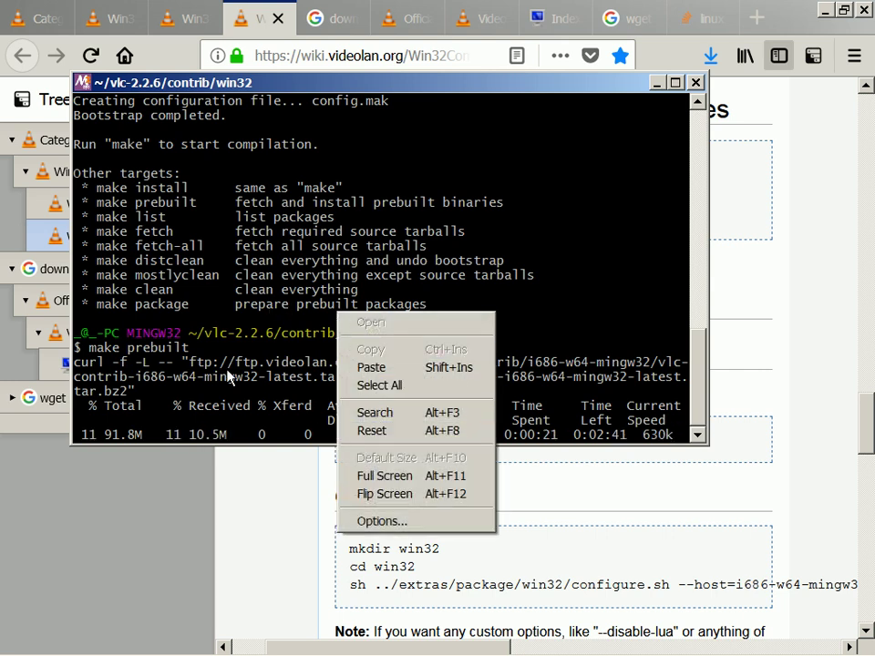
{"action": "left_click", "coordinate": [193, 361]}
{"action": "left_click_drag", "start_coordinate": [191, 362], "coordinate": [656, 362]}
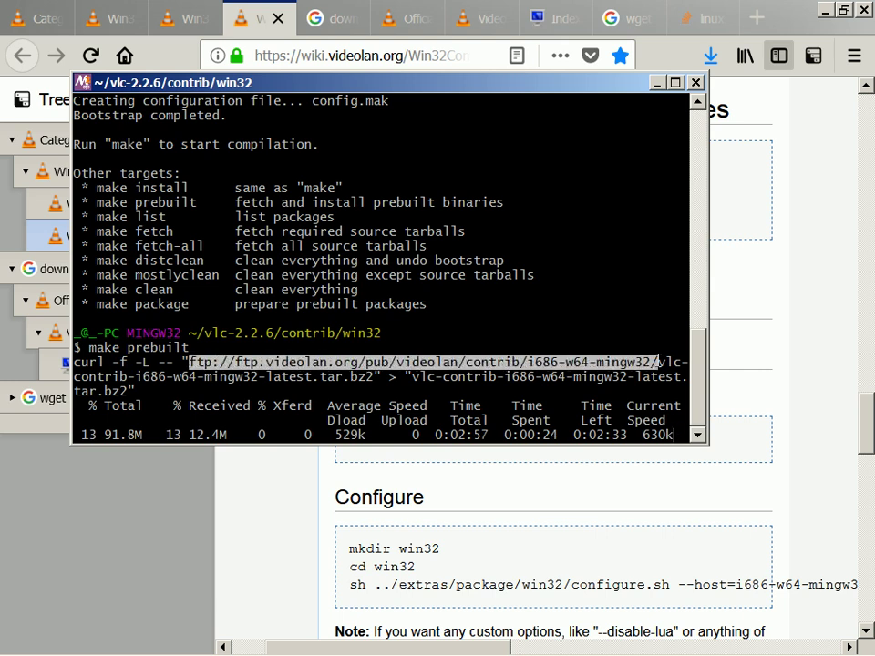
{"action": "right_click", "coordinate": [688, 363]}
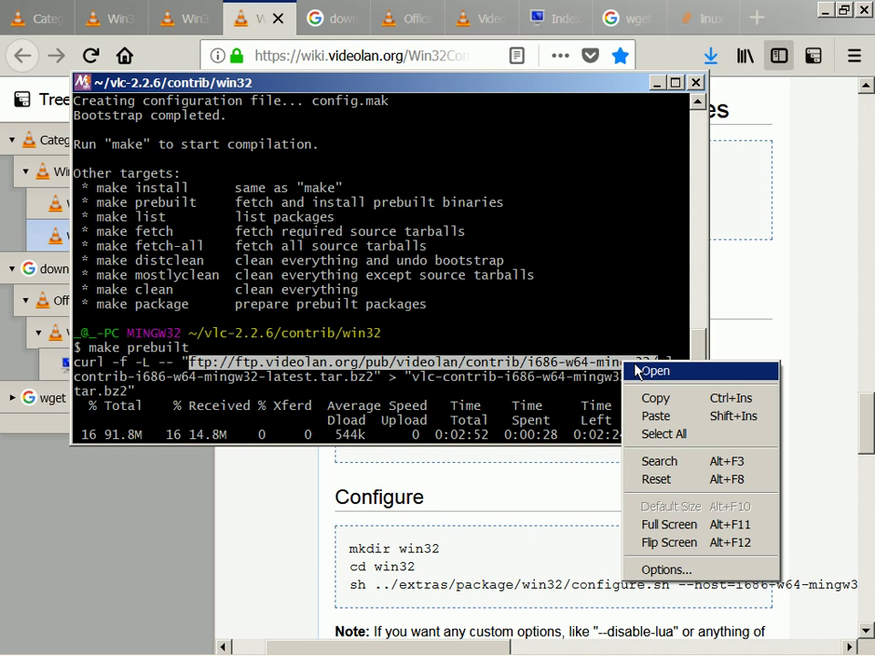
{"action": "left_click", "coordinate": [669, 398]}
- Switch to the browser, open the copied FTP address in a new tab, and view the newest contrib archives in the listing
{"action": "key", "text": "alt+Tab"}
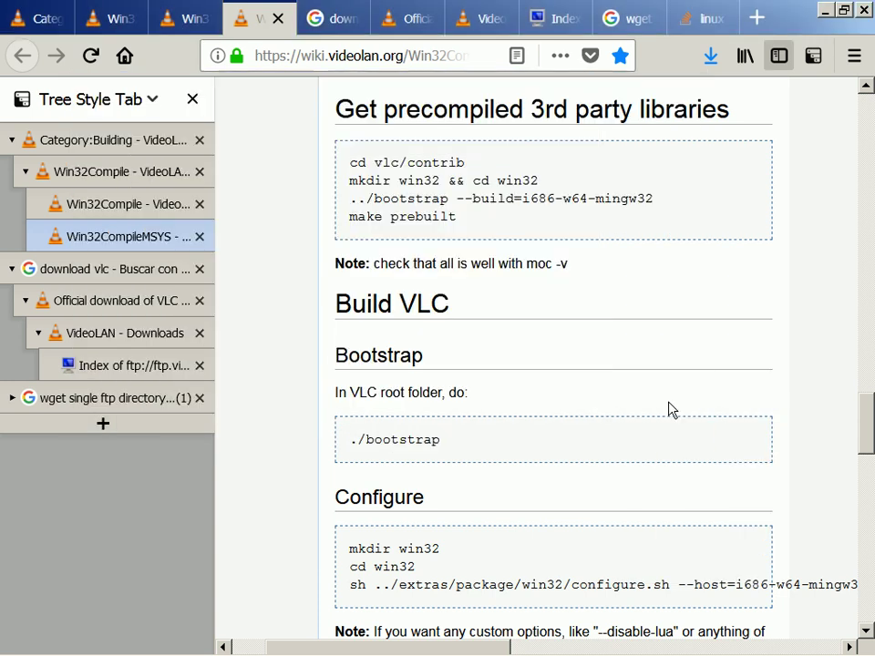
{"action": "key", "text": "ctrl+t"}
{"action": "key", "text": "ctrl+v"}
{"action": "key", "text": "Return"}
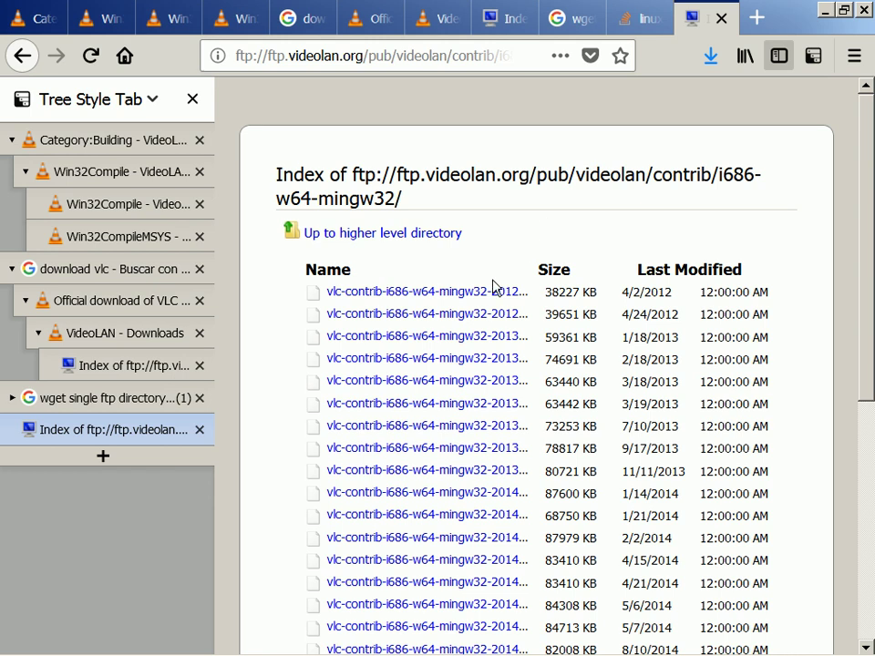
{"action": "scroll", "coordinate": [493, 287], "scroll_direction": "down", "scroll_amount": 3}
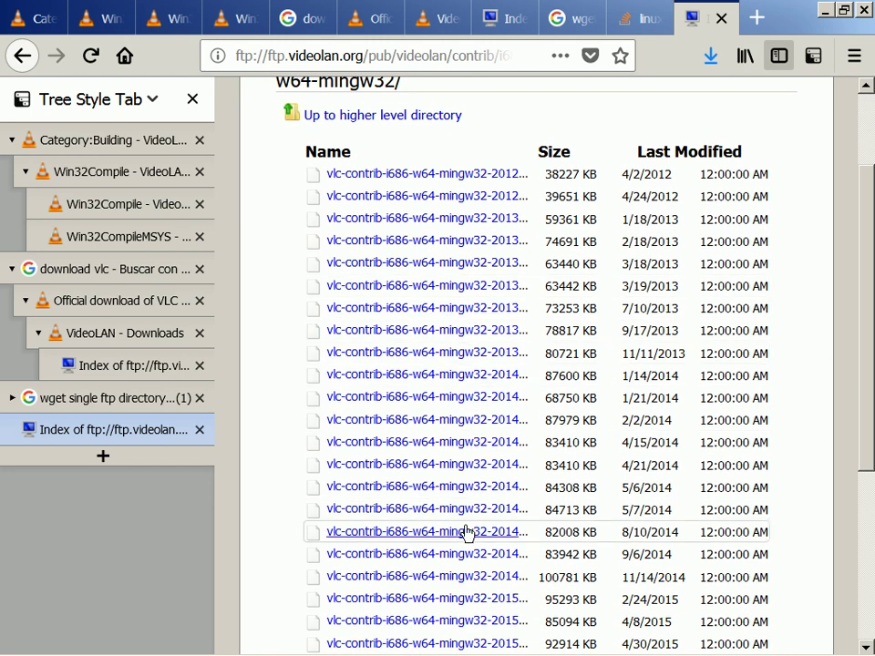
{"action": "scroll", "coordinate": [467, 532], "scroll_direction": "down", "scroll_amount": 7}
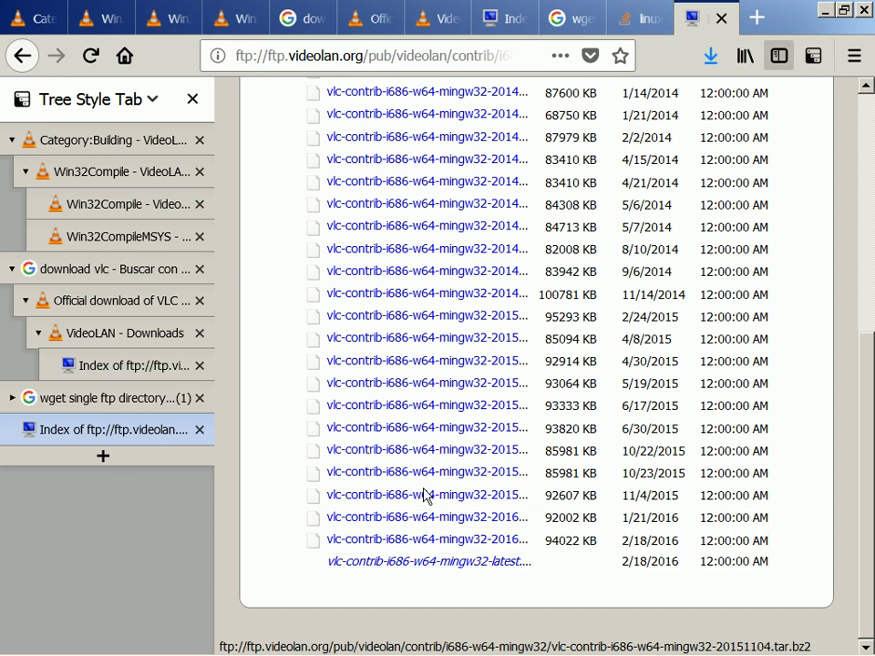
- Download vlc-contrib-i686-w64-mingw32-20160218.tar.bz2 from the contrib directory index and save the file
{"action": "left_click", "coordinate": [121, 335]}
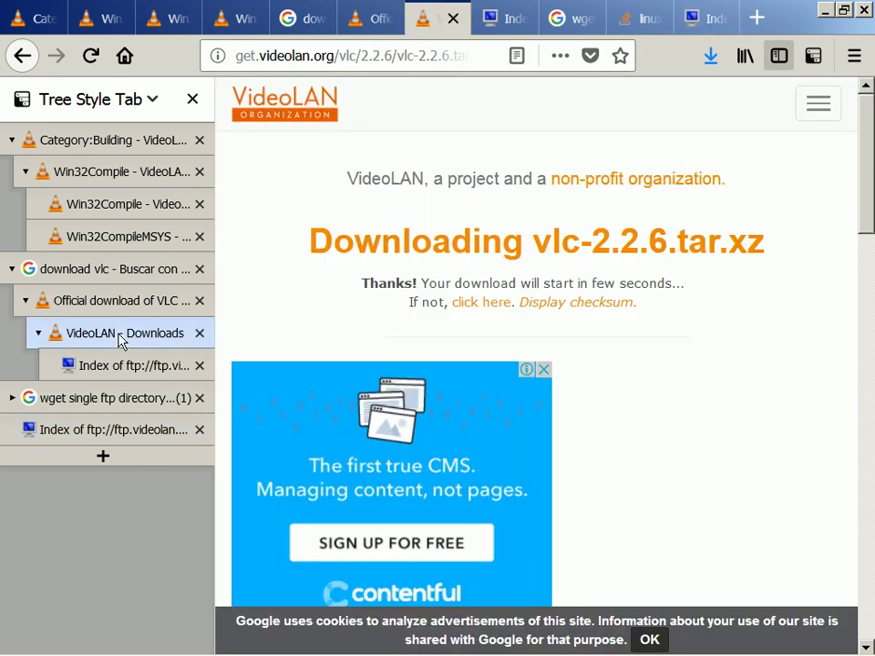
{"action": "left_click", "coordinate": [121, 364]}
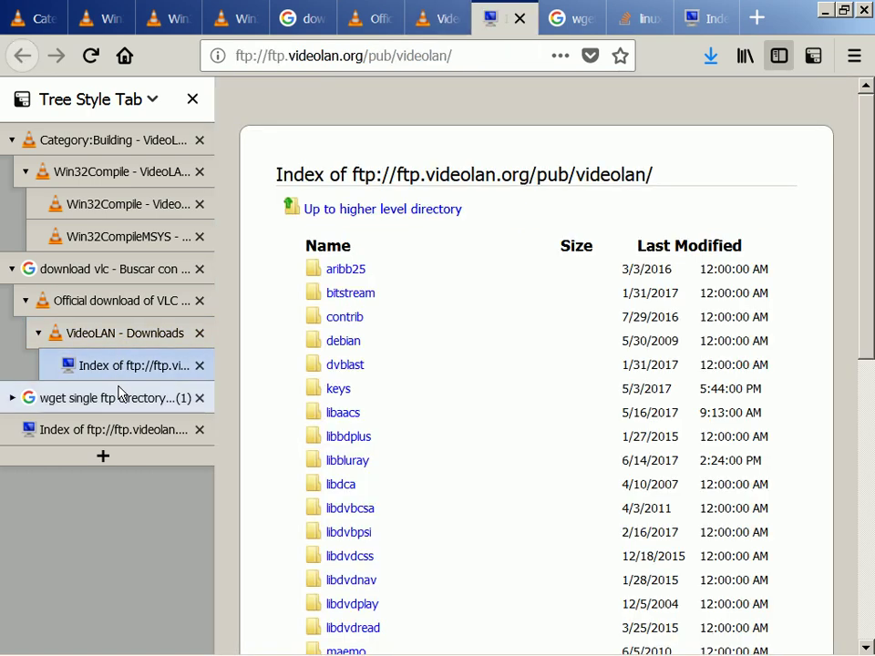
{"action": "left_click", "coordinate": [121, 429]}
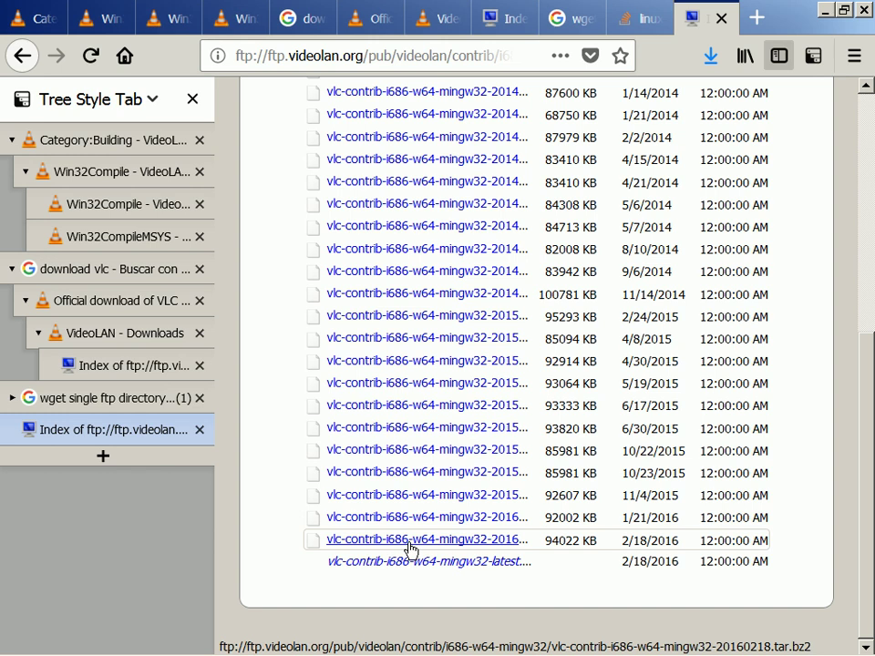
{"action": "key", "text": "alt+Tab"}
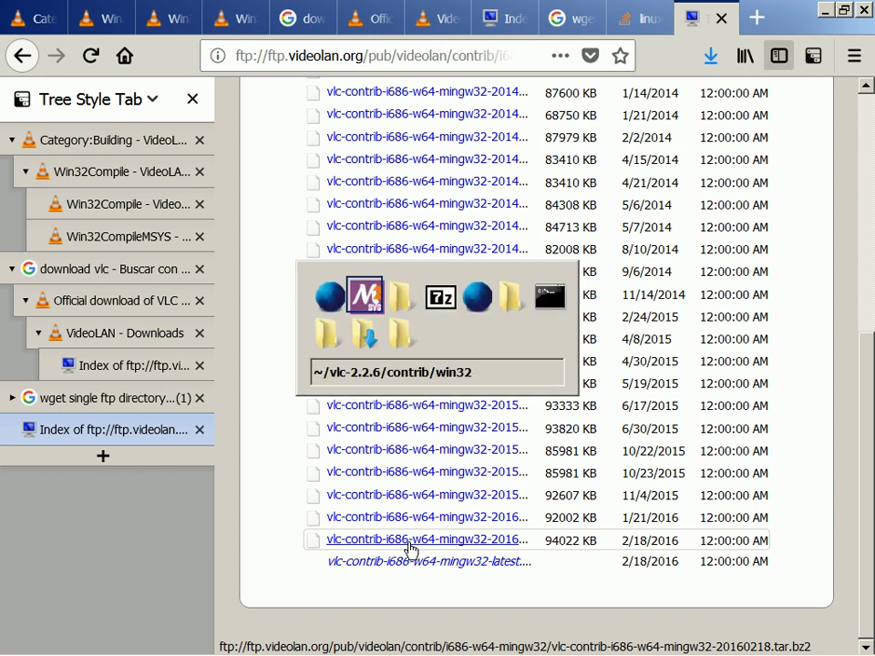
{"action": "left_click", "coordinate": [409, 548]}
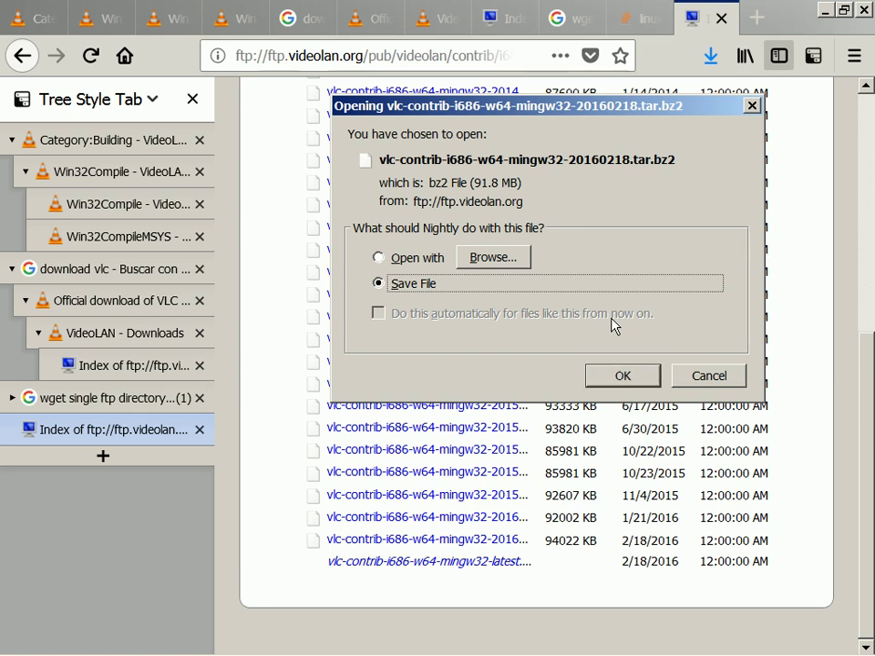
{"action": "key", "text": "Return"}
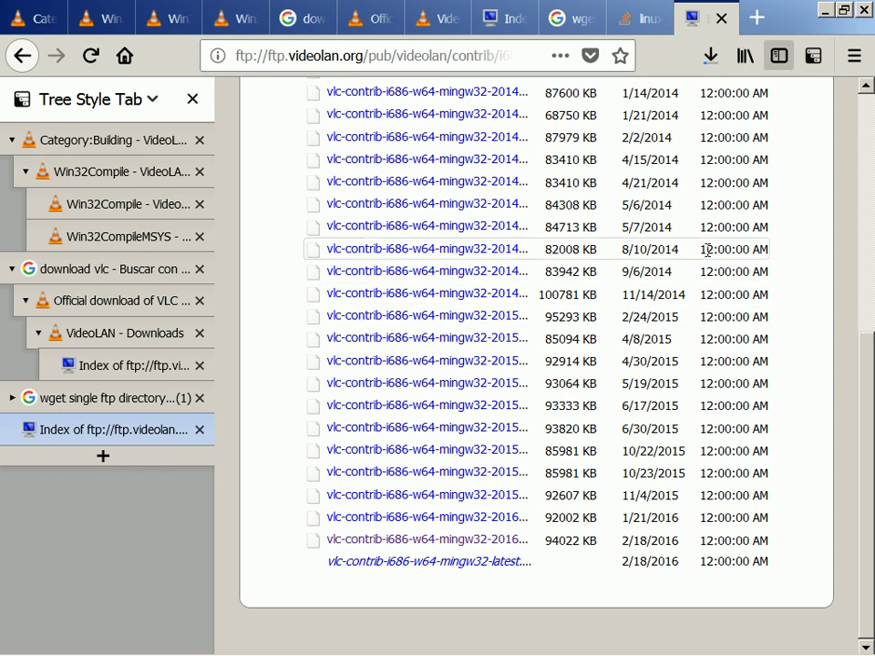
- Check the archive's download progress in the browser and the make prebuilt extraction output in the MSYS2 shell
{"action": "left_click", "coordinate": [710, 60]}
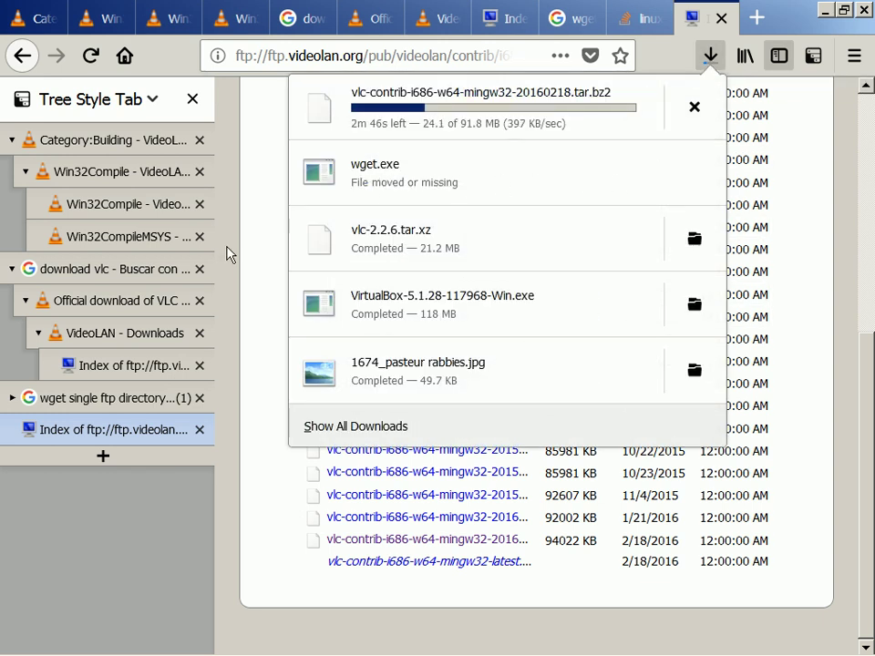
{"action": "key", "text": "alt+Tab"}
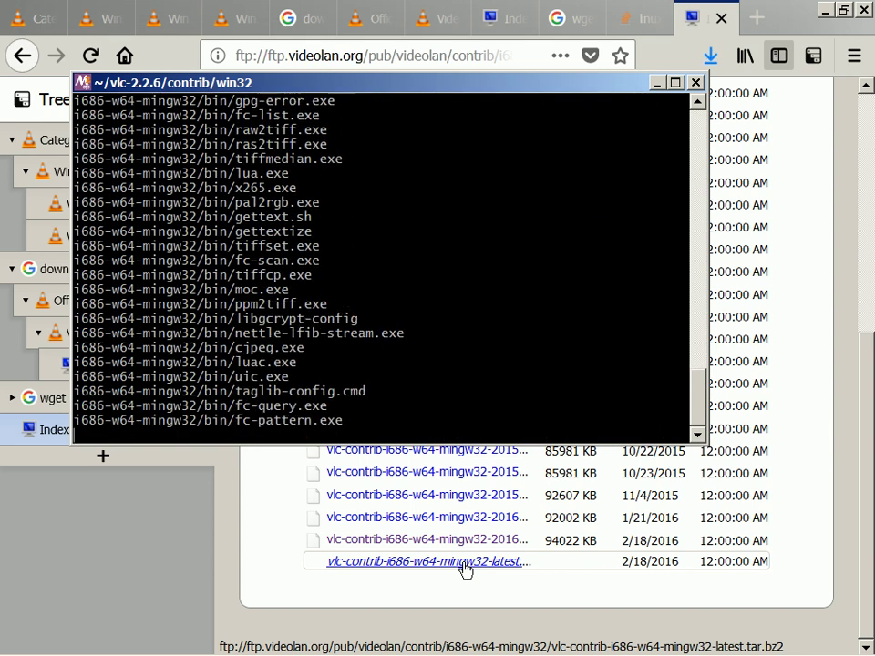
{"action": "key", "text": "alt+Tab"}
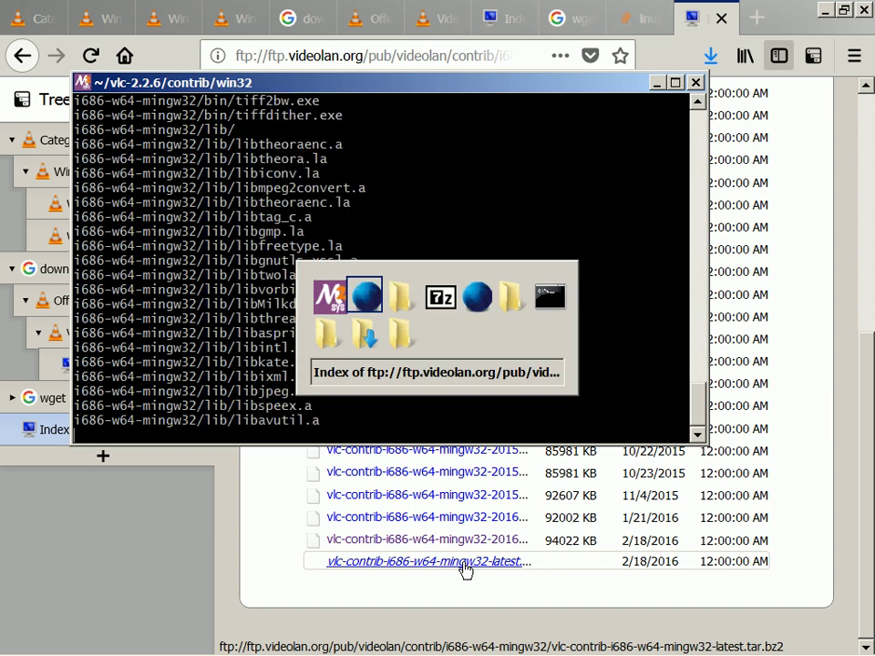
- Look into the contrib folder of vlc-2.2.6 in Windows Explorer, and recheck the shell's extraction output
{"action": "key", "text": "alt+Tab"}
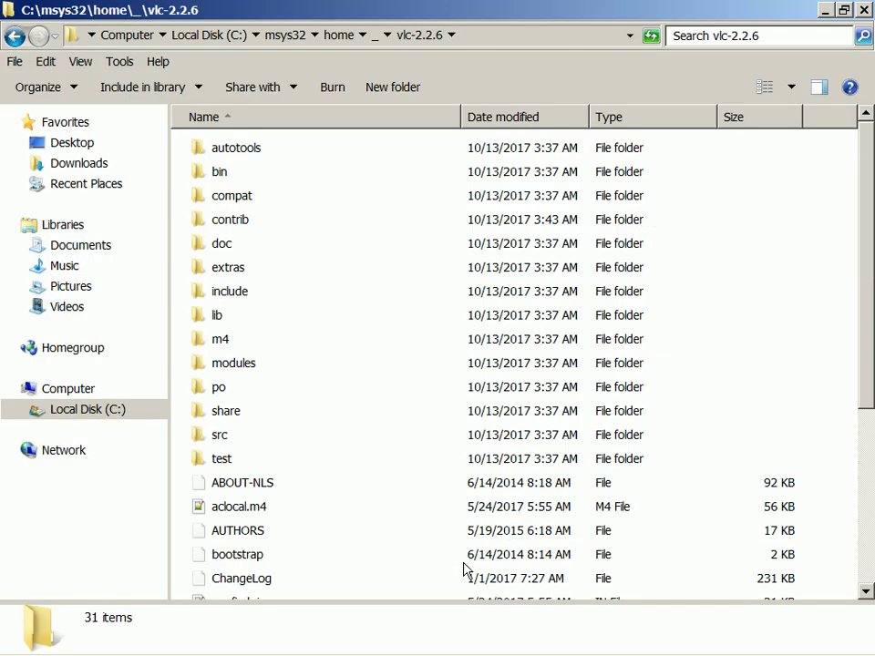
{"action": "key", "text": "Down"}
{"action": "key", "text": "Down"}
{"action": "key", "text": "Down"}
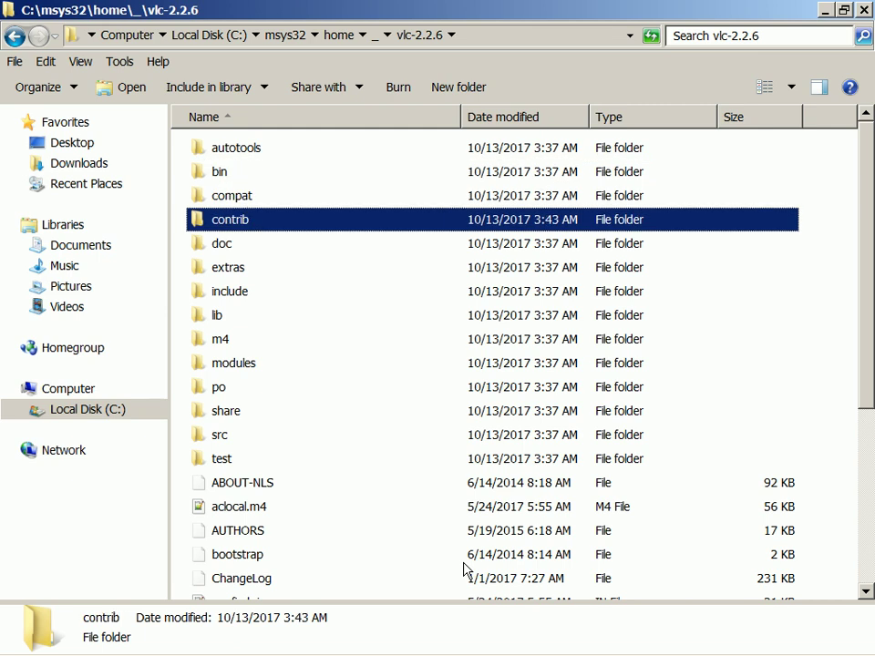
{"action": "key", "text": "Return"}
{"action": "key", "text": "BackSpace"}
{"action": "key", "text": "alt+Tab"}
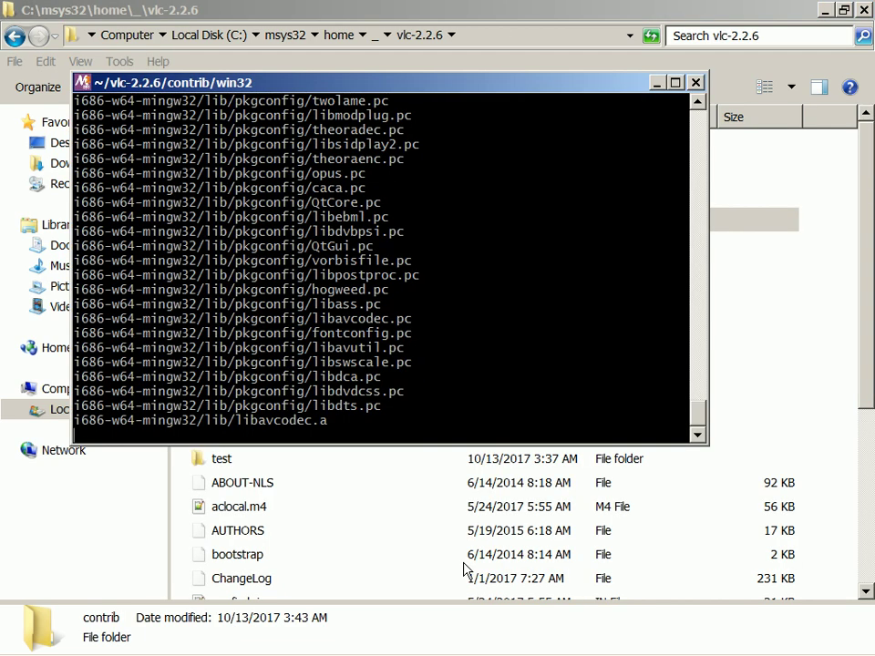
{"action": "key", "text": "alt+Tab"}
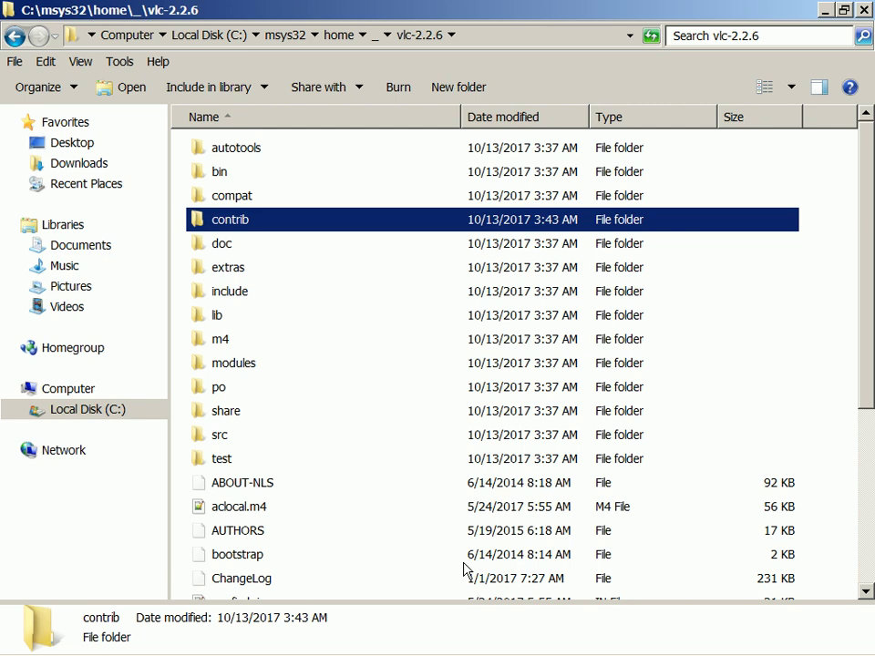
- Look into autotools, go up to the msys32 home folder, and reopen the vlc-2.2.6 source folder
{"action": "key", "text": "Up"}
{"action": "key", "text": "Up"}
{"action": "key", "text": "Up"}
{"action": "key", "text": "Return"}
{"action": "key", "text": "BackSpace"}
{"action": "key", "text": "BackSpace"}
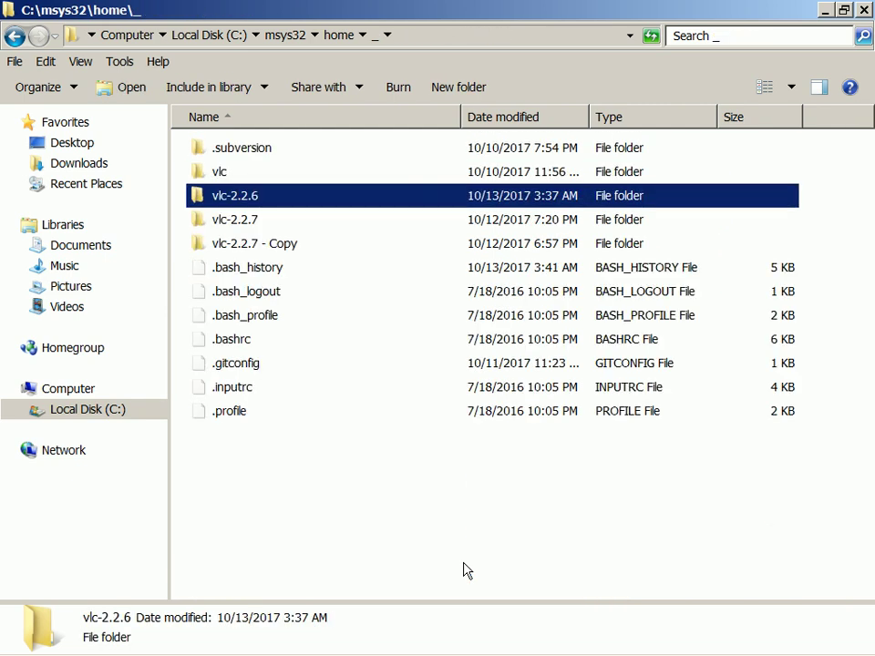
{"action": "key", "text": "BackSpace"}
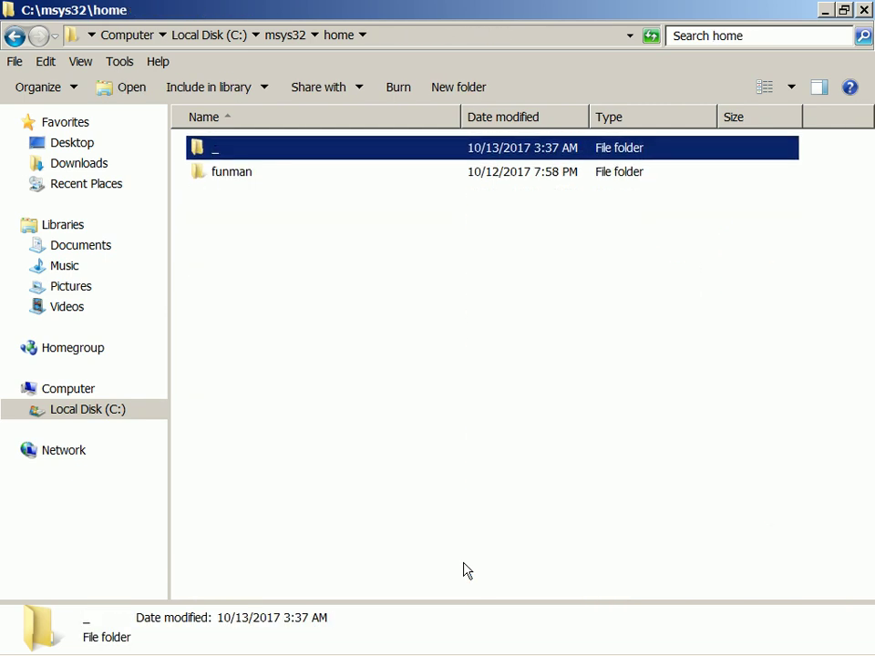
{"action": "key", "text": "Return"}
{"action": "key", "text": "v"}
{"action": "key", "text": "Down"}
{"action": "key", "text": "Return"}
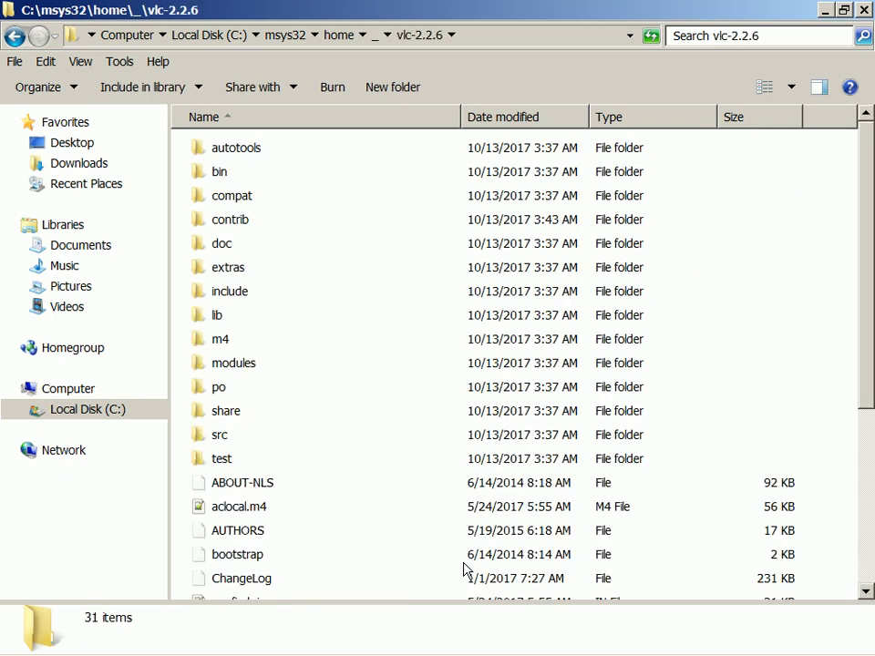
- Look into the modules folder of the vlc-2.2.6 source tree and return to its parent folder
{"action": "key", "text": "Down"}
{"action": "key", "text": "Down"}
{"action": "key", "text": "Down"}
{"action": "key", "text": "Down"}
{"action": "type", "text": "smo"}
{"action": "key", "text": "Return"}
{"action": "key", "text": "BackSpace"}
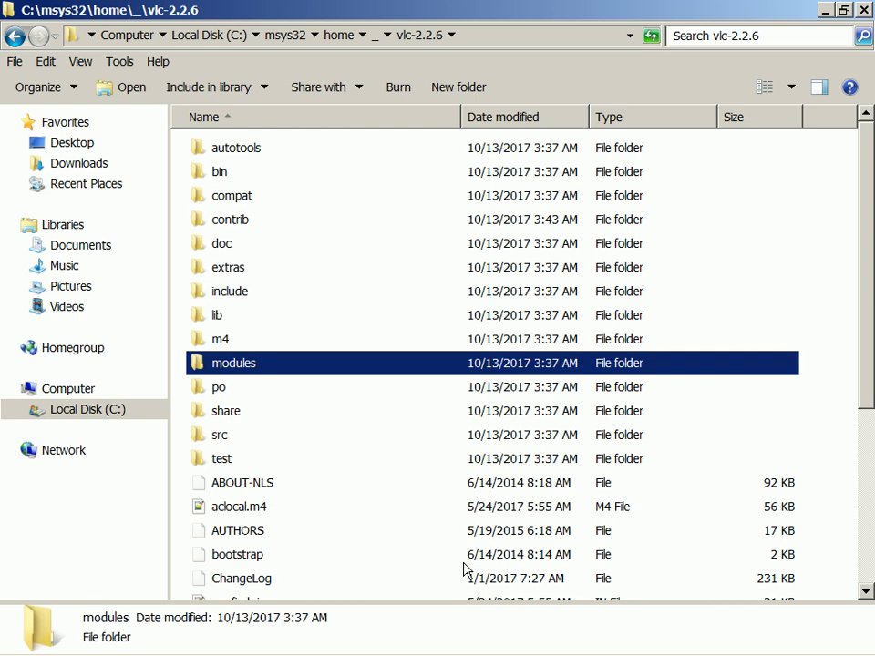
- Open the contrib\win32\i686-w64-mingw32 folder inside vlc-2.2.6 to examine the extracted libraries
{"action": "key", "text": "Down"}
{"action": "key", "text": "Down"}
{"action": "key", "text": "Up"}
{"action": "key", "text": "b"}
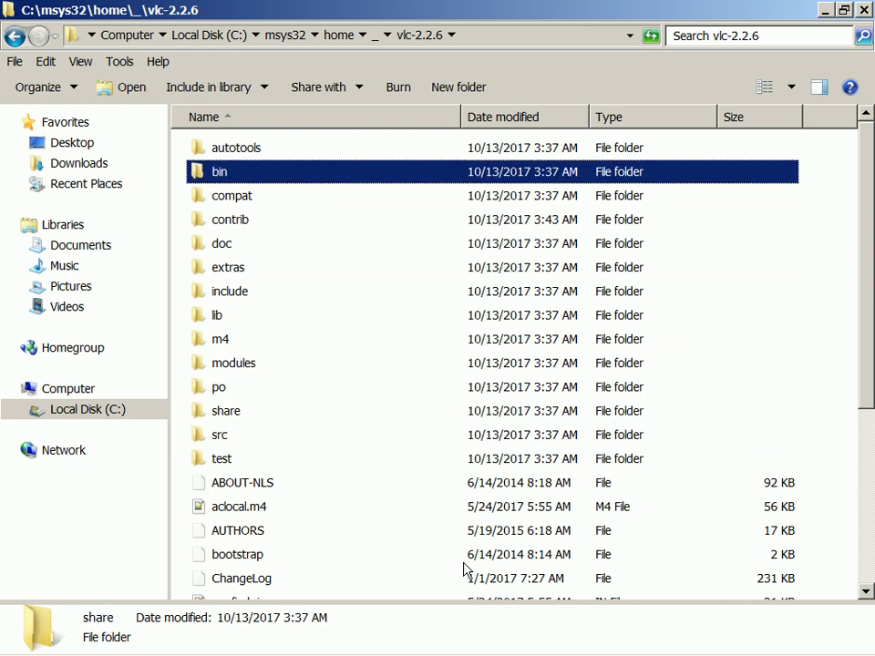
{"action": "key", "text": "Down"}
{"action": "key", "text": "Down"}
{"action": "key", "text": "Return"}
{"action": "key", "text": "Down"}
{"action": "key", "text": "Down"}
{"action": "key", "text": "Return"}
{"action": "key", "text": "Down"}
{"action": "key", "text": "Up"}
{"action": "key", "text": "Return"}
- Compare the shell's make prebuilt progress with the contents of the contrib\win32 folder in Windows Explorer
{"action": "key", "text": "alt+Tab"}
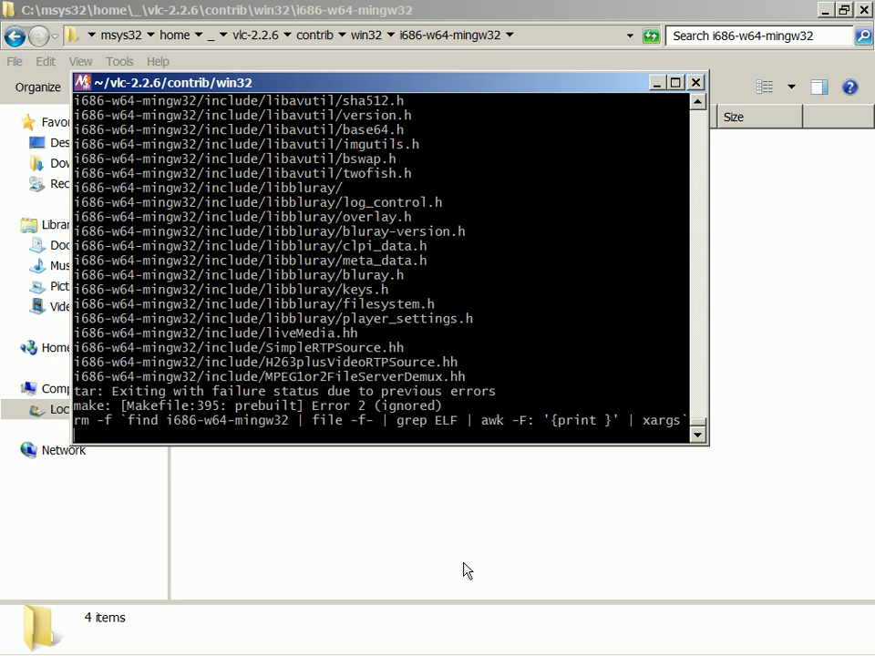
{"action": "key", "text": "alt+Tab"}
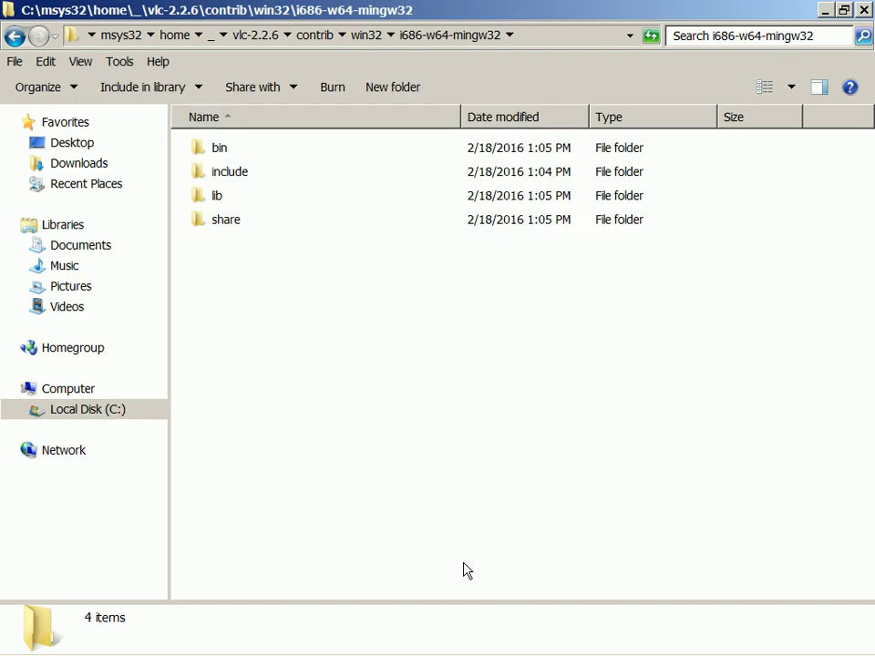
{"action": "key", "text": "alt+Tab"}
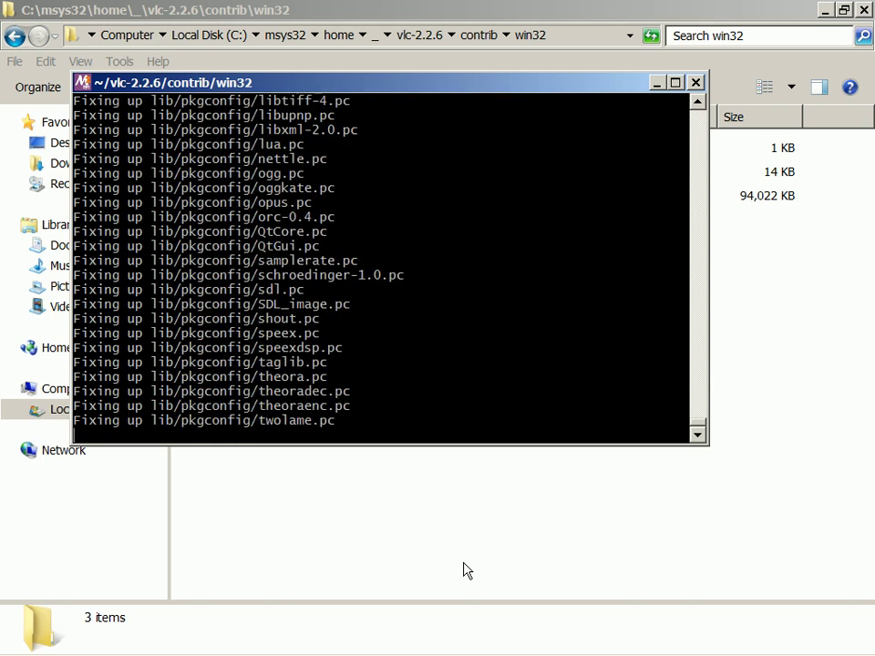
{"action": "key", "text": "alt+Tab"}
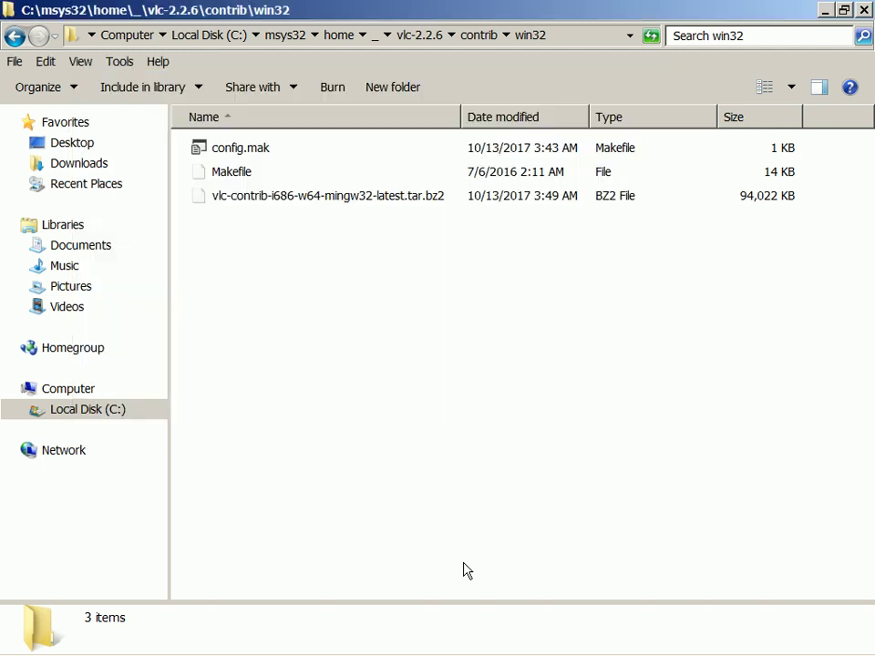
- Return to the Win32CompileMSYS guide in the browser, and run its moc -v check in the MSYS2 shell
{"action": "key", "text": "alt+Tab"}
{"action": "key", "text": "alt+Tab"}
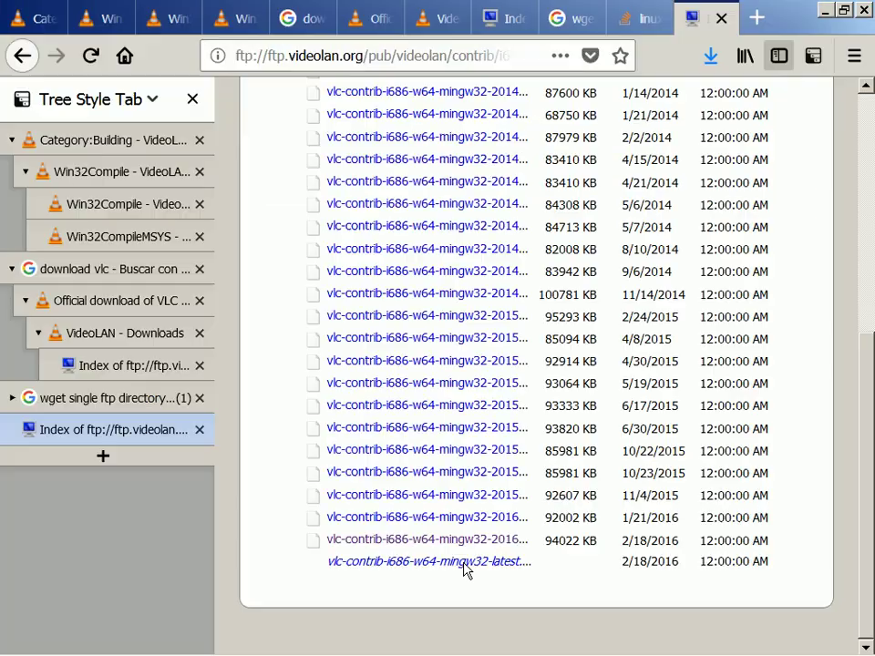
{"action": "left_click", "coordinate": [131, 236]}
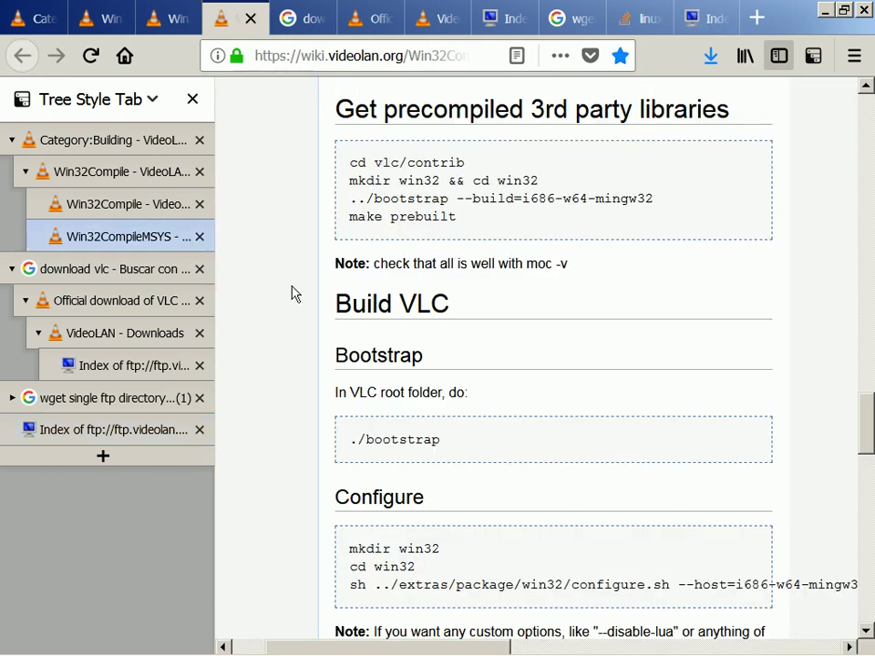
{"action": "key", "text": "alt+Tab"}
{"action": "key", "text": "alt+Tab"}
{"action": "type", "text": "moc -v"}
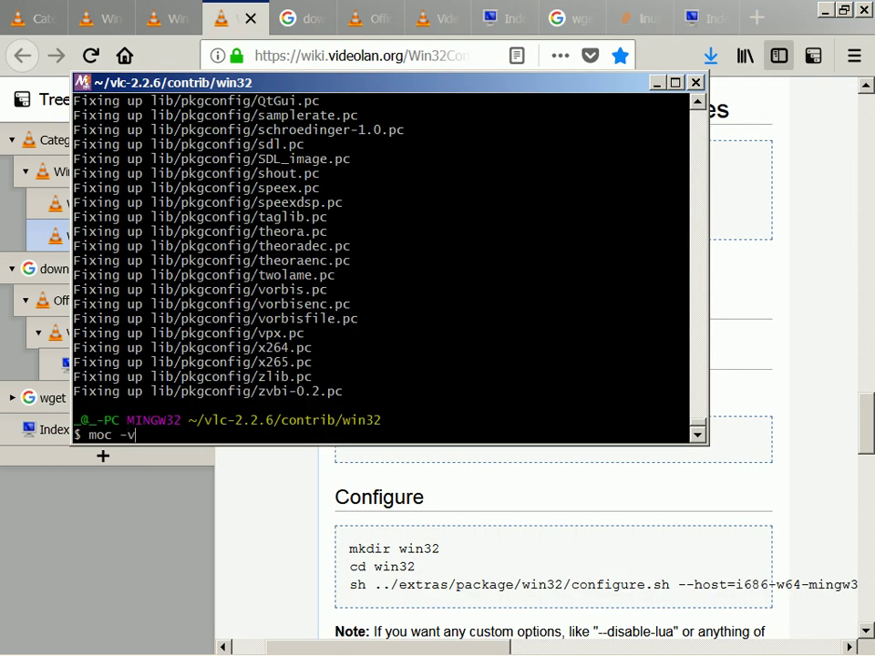
{"action": "key", "text": "Return"}
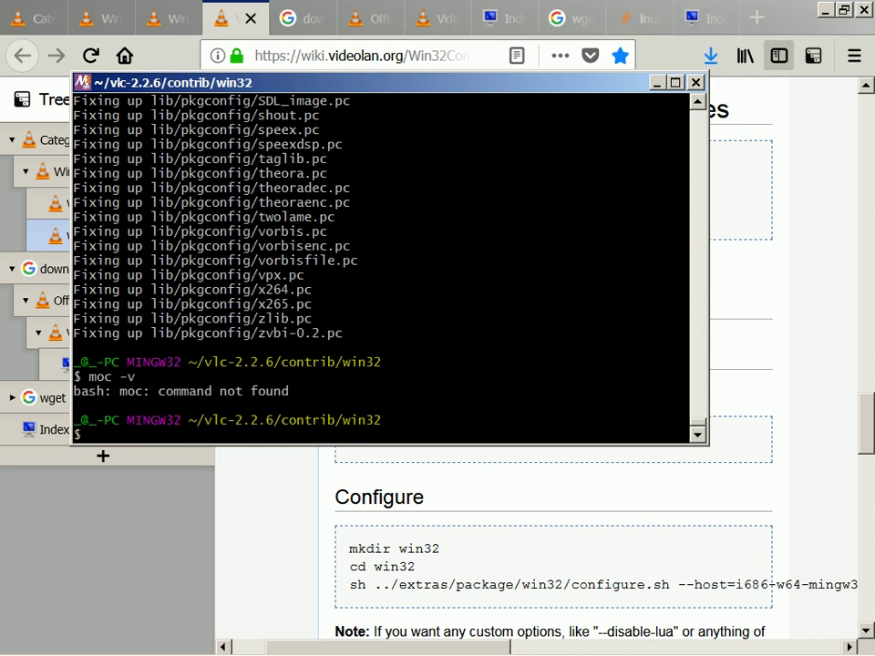
- Try to install the moc package with pacman, and check the guide's next build instructions
{"action": "type", "text": "pacman -S moc"}
{"action": "key", "text": "Return"}
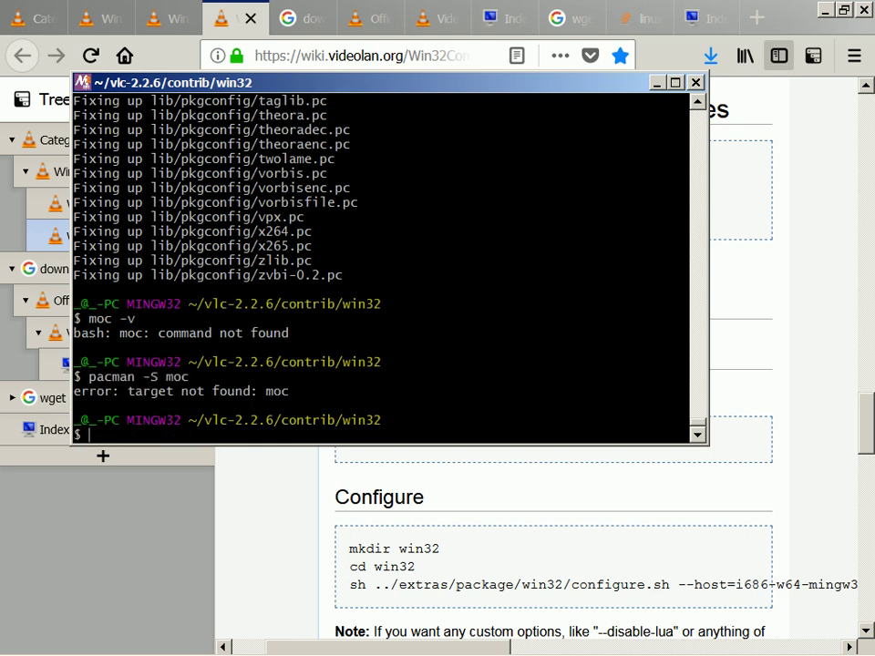
{"action": "key", "text": "alt+Tab"}
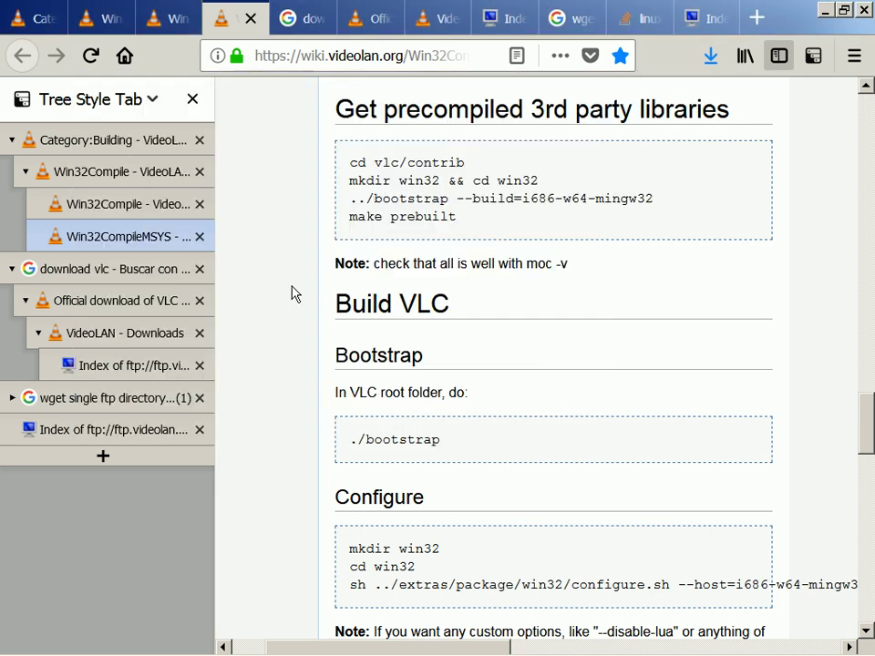
{"action": "scroll", "coordinate": [294, 294], "scroll_direction": "down", "scroll_amount": 2}
{"action": "key", "text": "alt+Tab"}
- Go up to the contrib folder in the shell and repeat the moc -v check there
{"action": "type", "text": "cd .."}
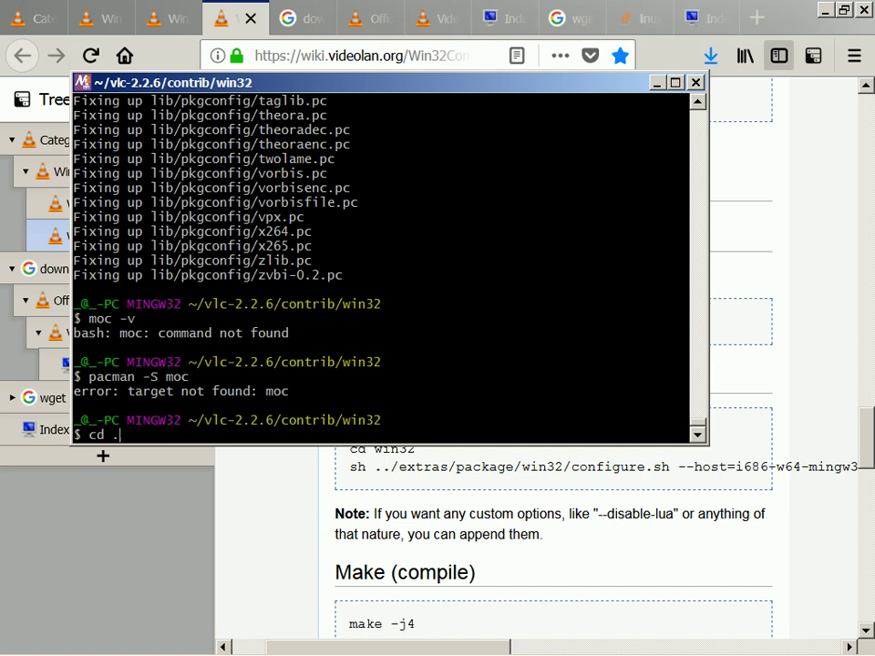
{"action": "key", "text": "Return"}
{"action": "type", "text": "moc -v"}
{"action": "key", "text": "Return"}
- Try to run ./bootstrap from the contrib folder, and repeat the moc -v check
{"action": "type", "text": "./bootstrap"}
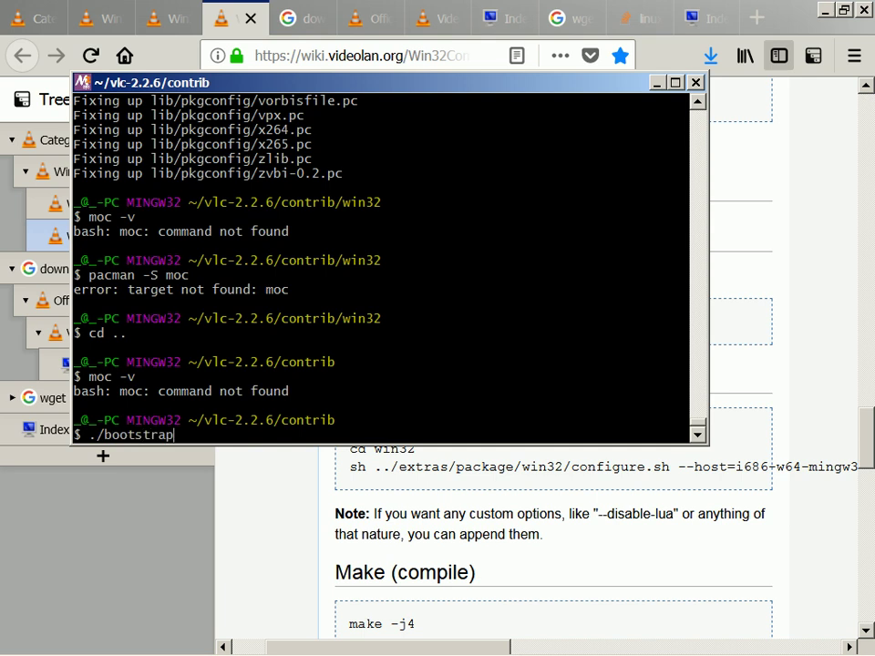
{"action": "key", "text": "Return"}
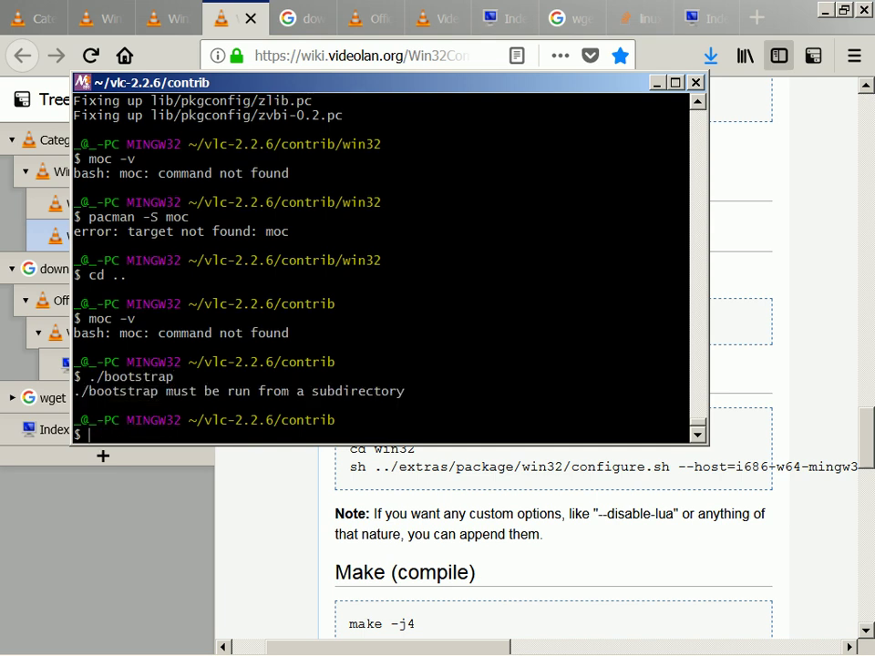
{"action": "type", "text": "moc -v"}
{"action": "key", "text": "Return"}
- Go up to the vlc-2.2.6 root folder in the shell
{"action": "key", "text": "Up"}
{"action": "key", "text": "Up"}
{"action": "key", "text": "Down"}
{"action": "key", "text": "Up"}
{"action": "key", "text": "Up"}
{"action": "key", "text": "Up"}
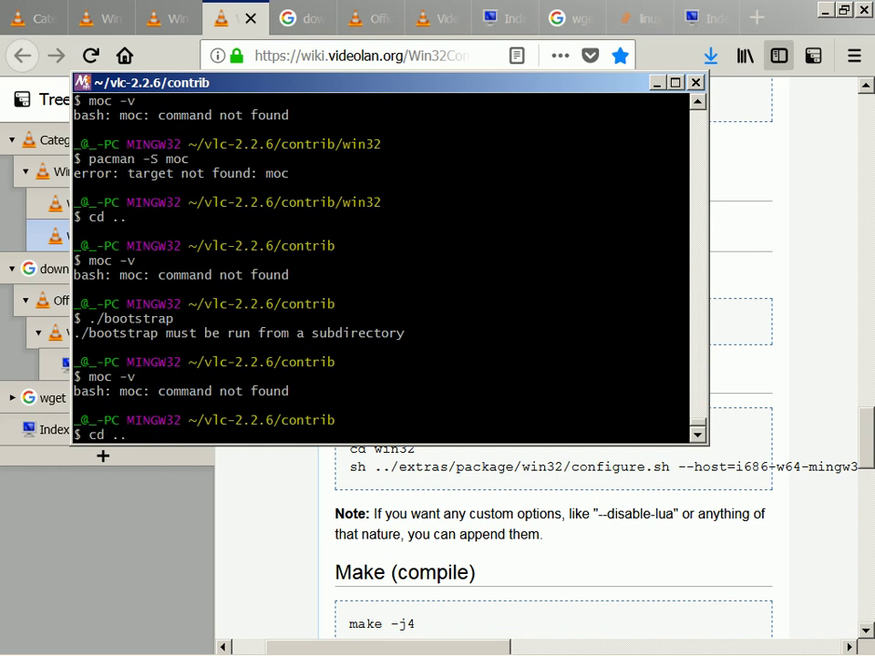
{"action": "key", "text": "Return"}
- List the contents of the contrib folder and return to the vlc-2.2.6 root folder
{"action": "type", "text": "cd contr"}
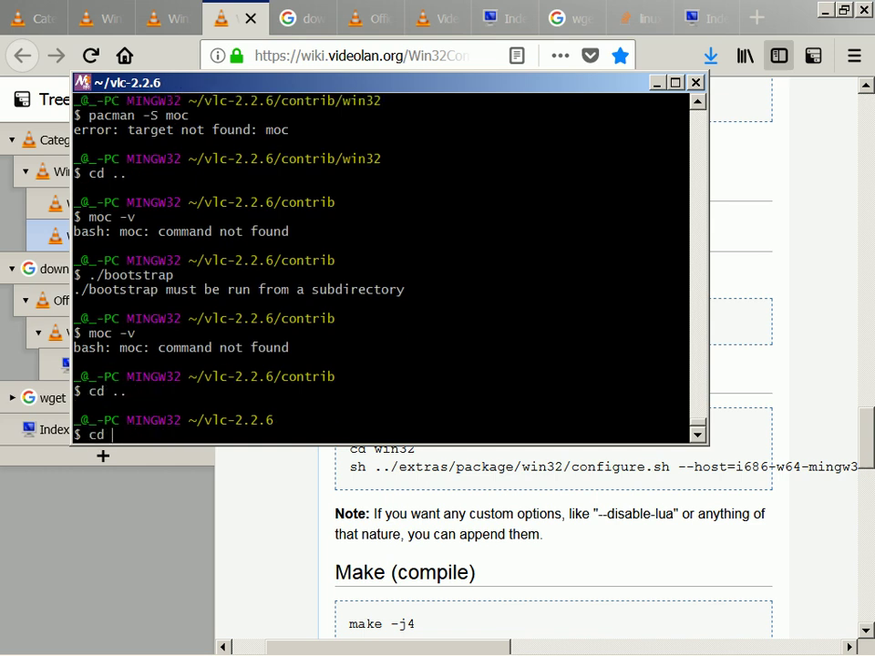
{"action": "key", "text": "Tab"}
{"action": "key", "text": "Return"}
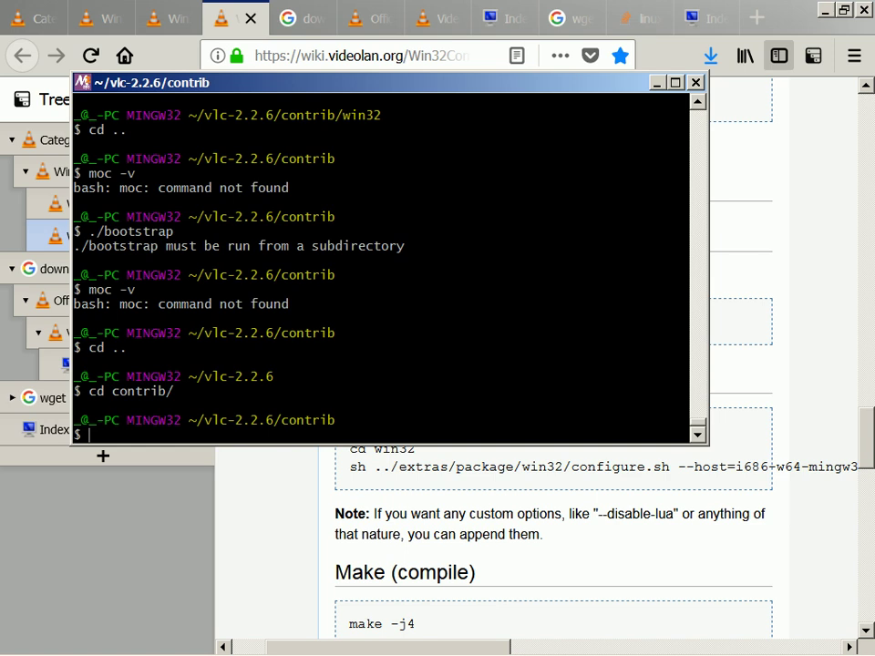
{"action": "type", "text": "ls"}
{"action": "key", "text": "Return"}
{"action": "type", "text": "cd .."}
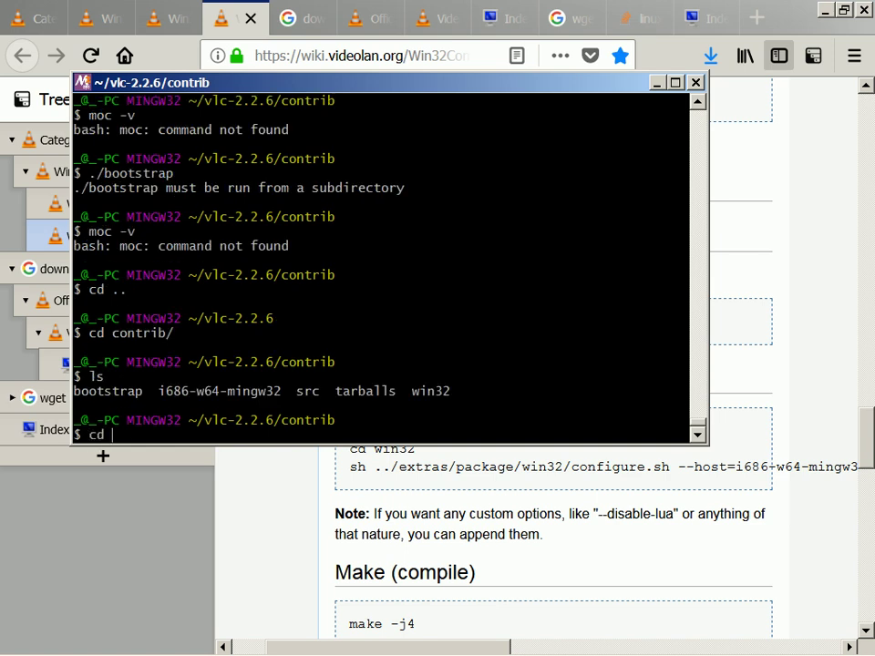
{"action": "key", "text": "Return"}
- List the vlc-2.2.6 root folder's contents and run ./bootstrap there
{"action": "type", "text": "ls"}
{"action": "key", "text": "Return"}
{"action": "key", "text": "Up"}
{"action": "key", "text": "Up"}
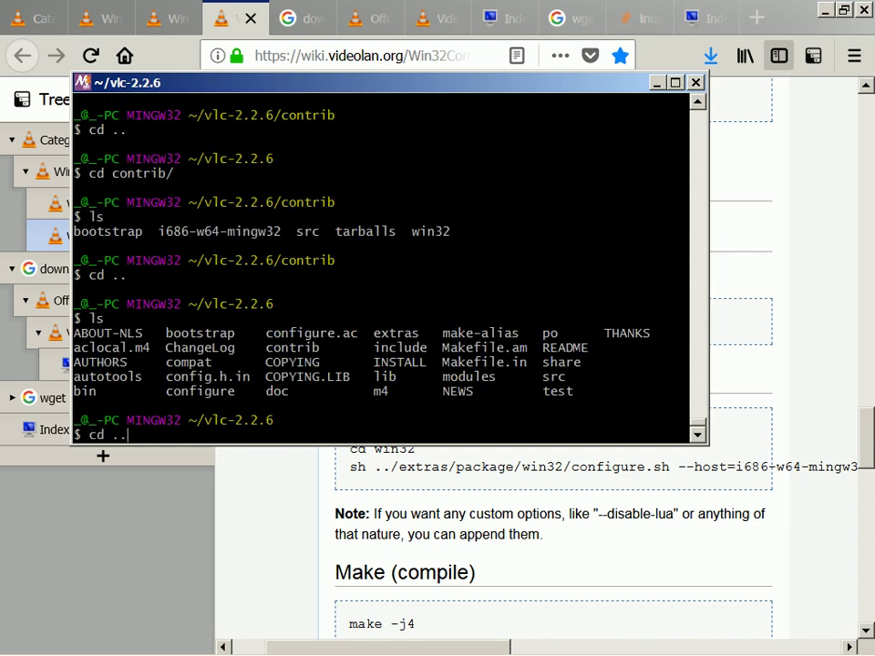
{"action": "key", "text": "Down"}
{"action": "key", "text": "Up"}
{"action": "key", "text": "Up"}
{"action": "key", "text": "Up"}
{"action": "key", "text": "Up"}
{"action": "key", "text": "Up"}
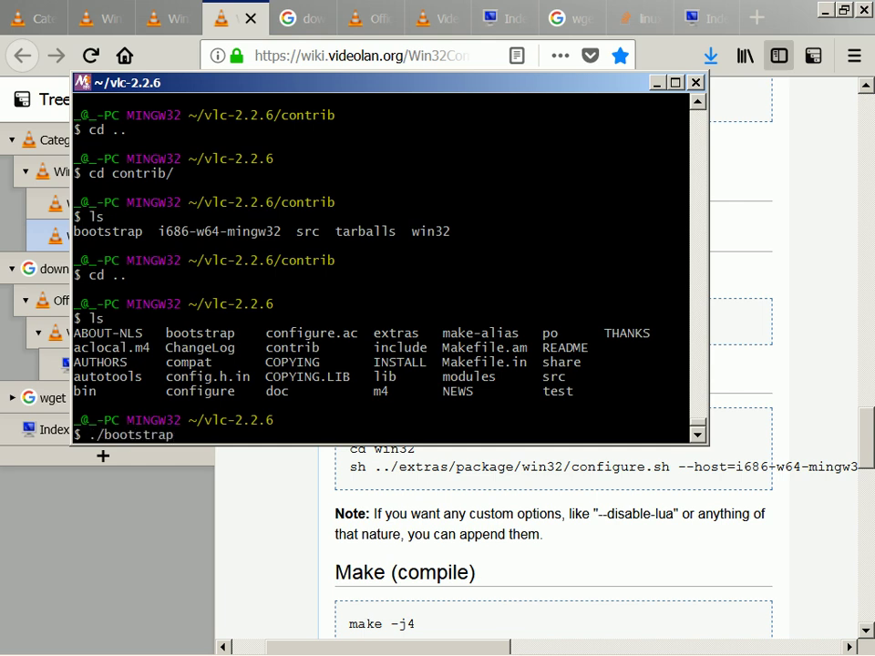
{"action": "key", "text": "Return"}
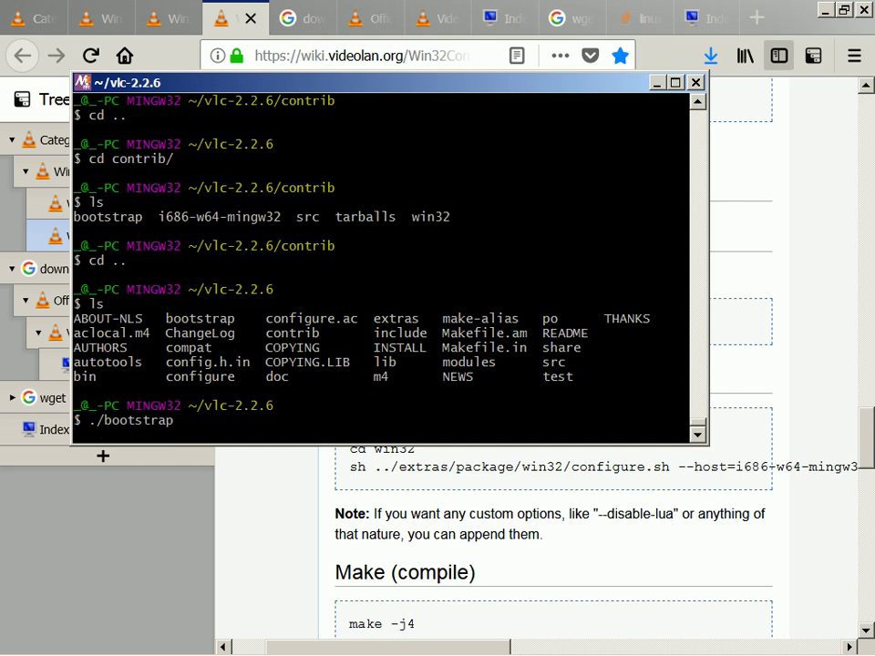
- Read the Configure and Make (compile) instructions in the Win32CompileMSYS guide while the bootstrap runs
{"action": "key", "text": "alt+Tab"}
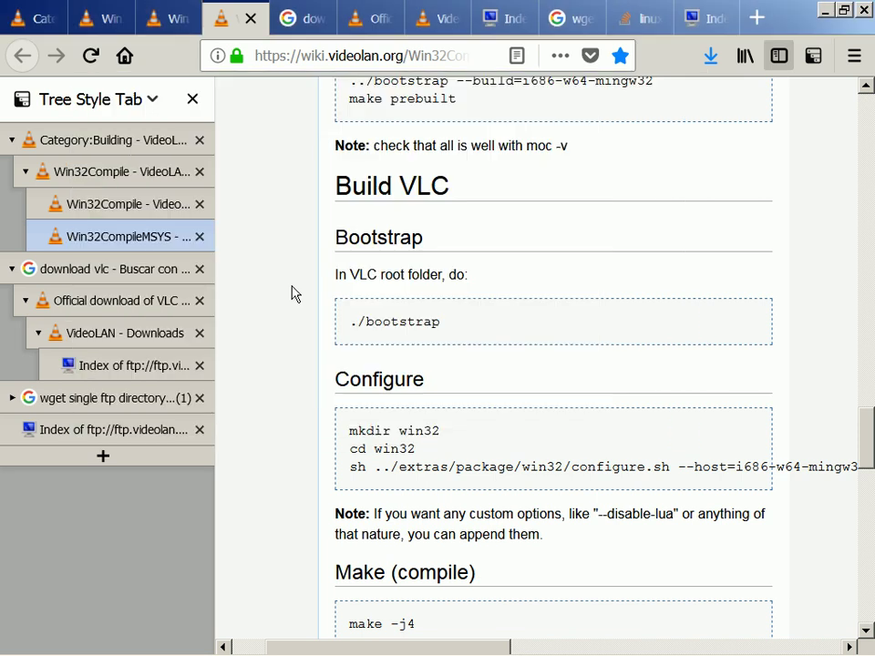
{"action": "scroll", "coordinate": [291, 294], "scroll_direction": "right", "scroll_amount": 3}
{"action": "scroll", "coordinate": [292, 293], "scroll_direction": "down", "scroll_amount": 3}
{"action": "scroll", "coordinate": [291, 294], "scroll_direction": "down", "scroll_amount": 1}
{"action": "scroll", "coordinate": [292, 293], "scroll_direction": "left", "scroll_amount": 1}
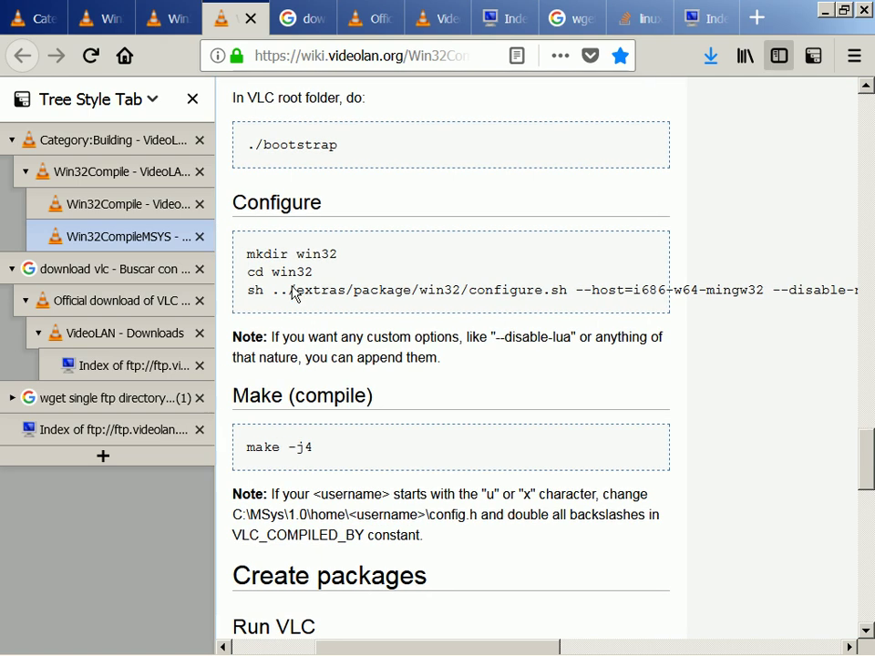
{"action": "scroll", "coordinate": [294, 294], "scroll_direction": "right", "scroll_amount": 1}
{"action": "scroll", "coordinate": [294, 293], "scroll_direction": "left", "scroll_amount": 1}
{"action": "key", "text": "alt+Tab"}
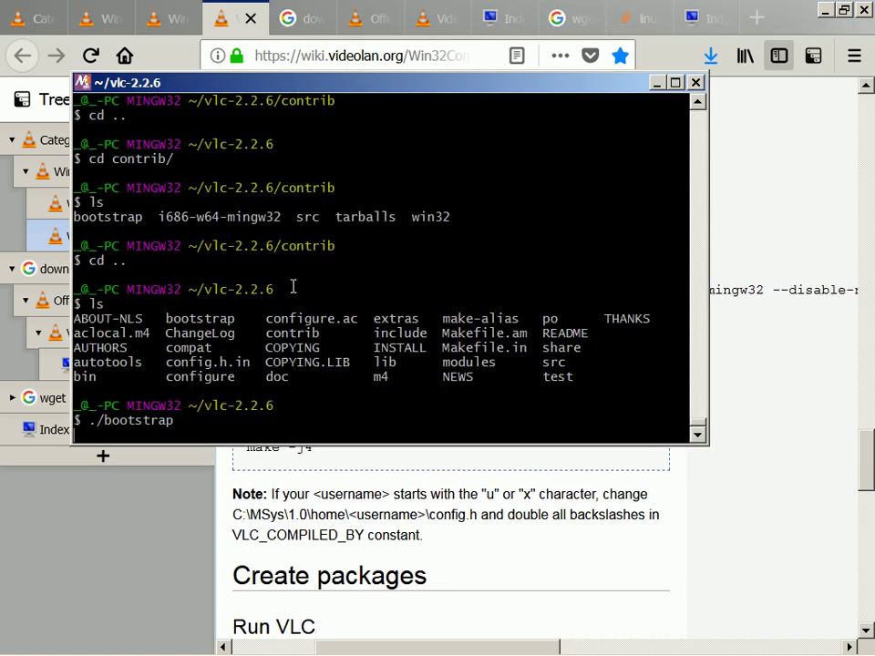
- Check the bootstrap progress in the shell against the guide's Bootstrap and Configure sections
{"action": "key", "text": "Return"}
{"action": "key", "text": "alt+Tab"}
{"action": "key", "text": "alt+Tab"}
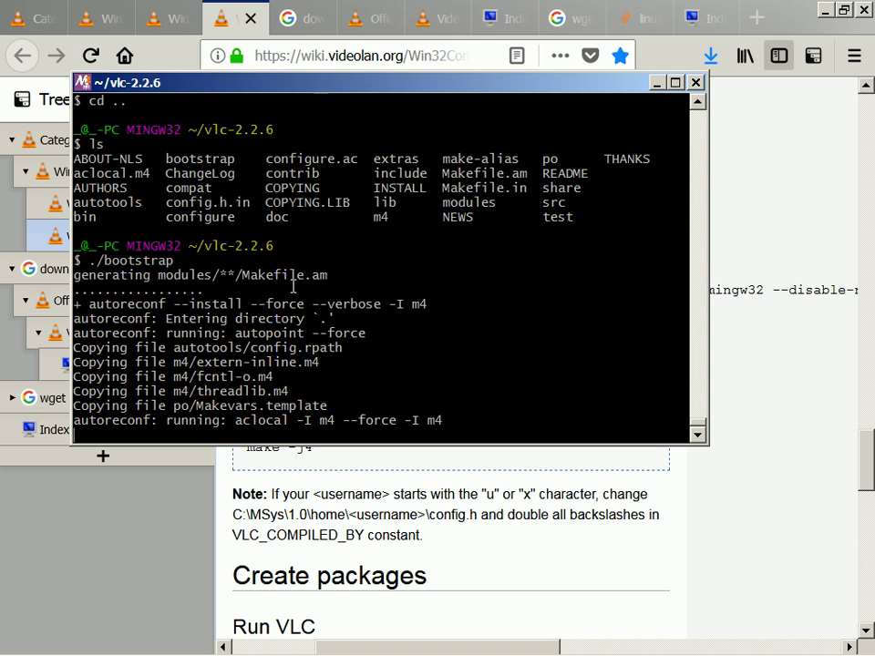
{"action": "key", "text": "alt+Tab"}
{"action": "scroll", "coordinate": [273, 310], "scroll_direction": "up", "scroll_amount": 5}
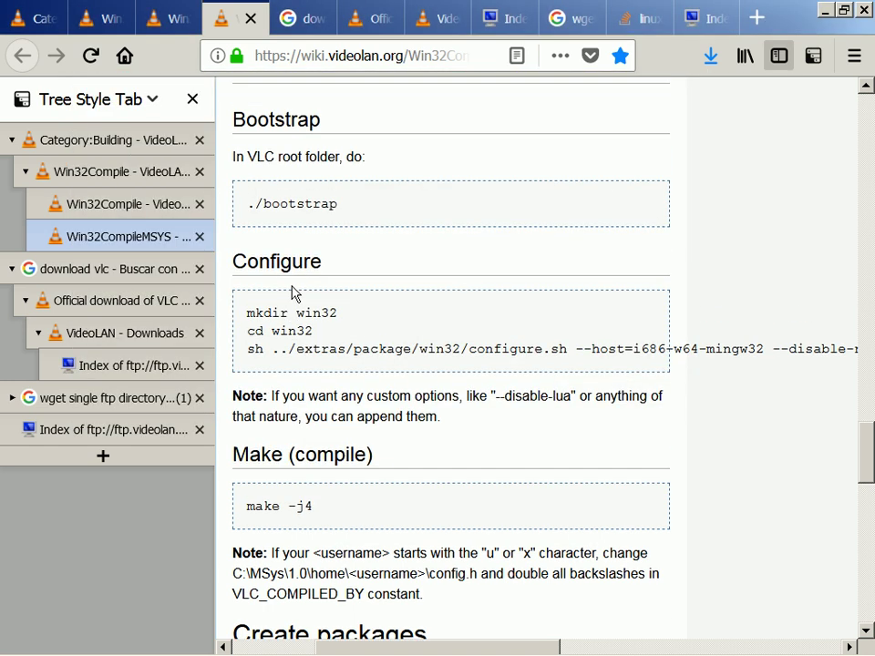
{"action": "key", "text": "alt+Tab"}
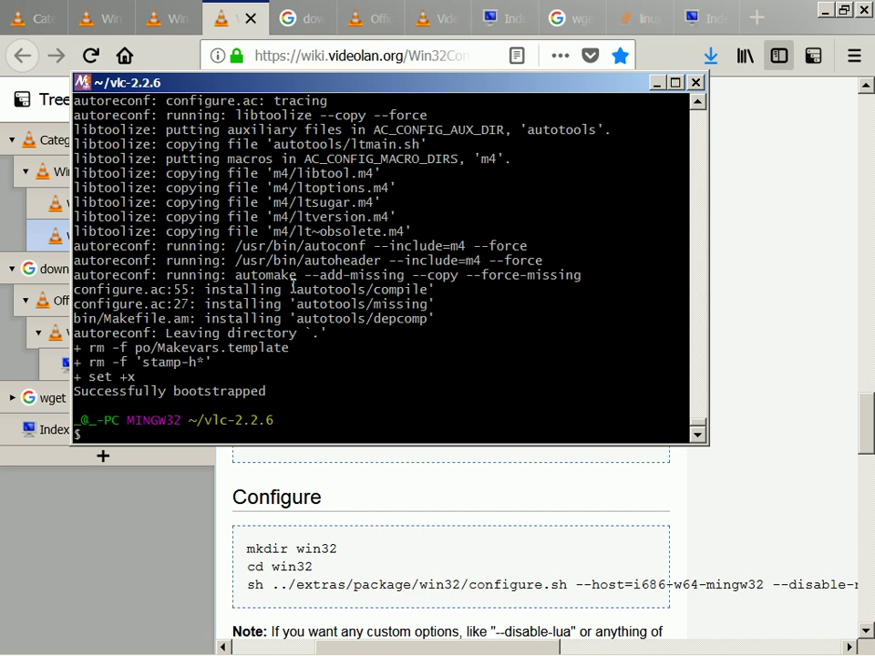
- Create a win32 folder inside vlc-2.2.6, enter it and list its contents
{"action": "type", "text": "mkdir win32"}
{"action": "key", "text": "Return"}
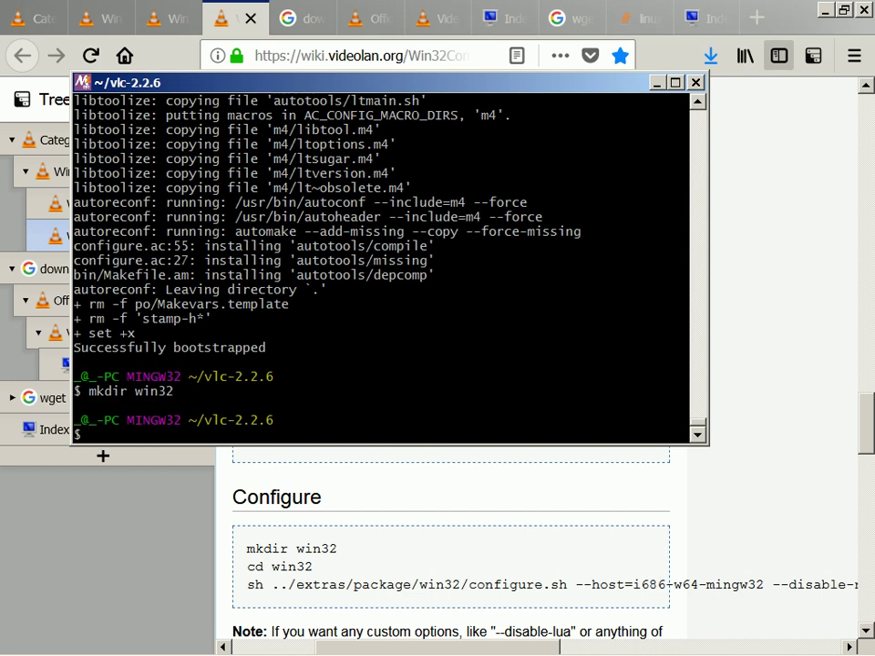
{"action": "type", "text": "cd win32"}
{"action": "key", "text": "Return"}
{"action": "type", "text": "ls"}
{"action": "key", "text": "Return"}
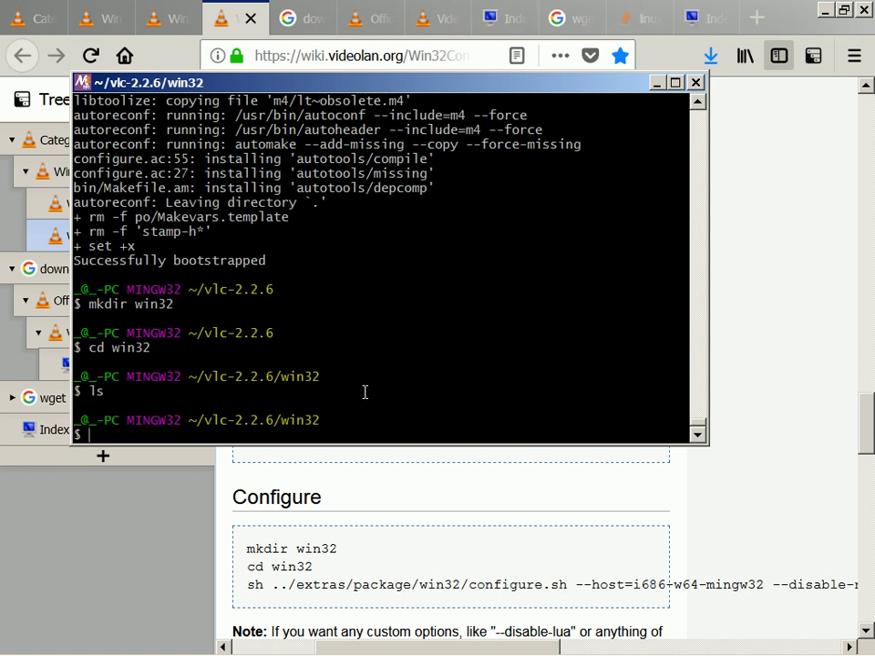
- Copy the guide's configure.sh command with --host=i686-w64-mingw32 --disable-nls and run it in the new win32 folder
{"action": "left_click", "coordinate": [241, 595]}
{"action": "triple_click", "coordinate": [246, 590]}
{"action": "key", "text": "super+c"}
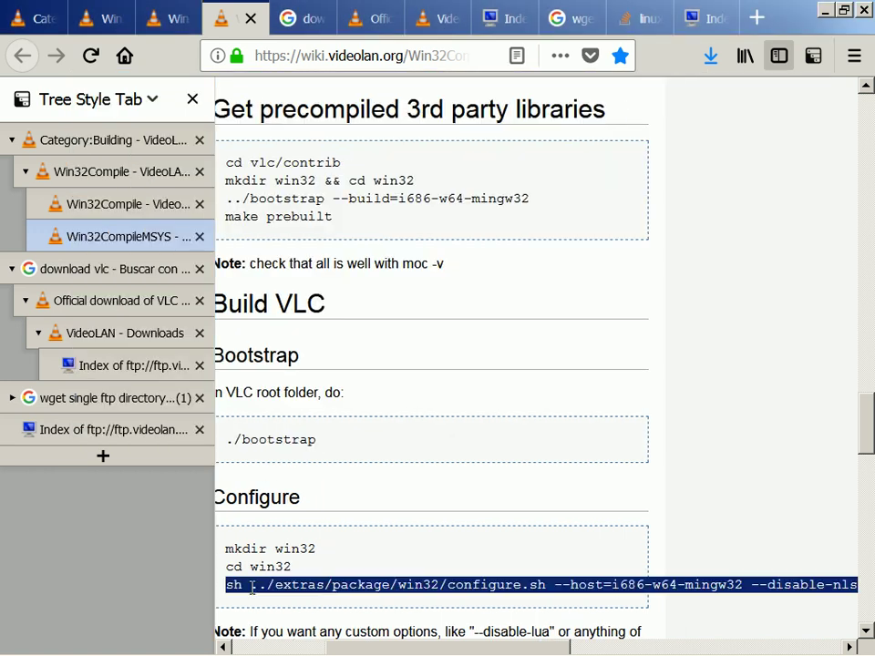
{"action": "left_click", "coordinate": [251, 594]}
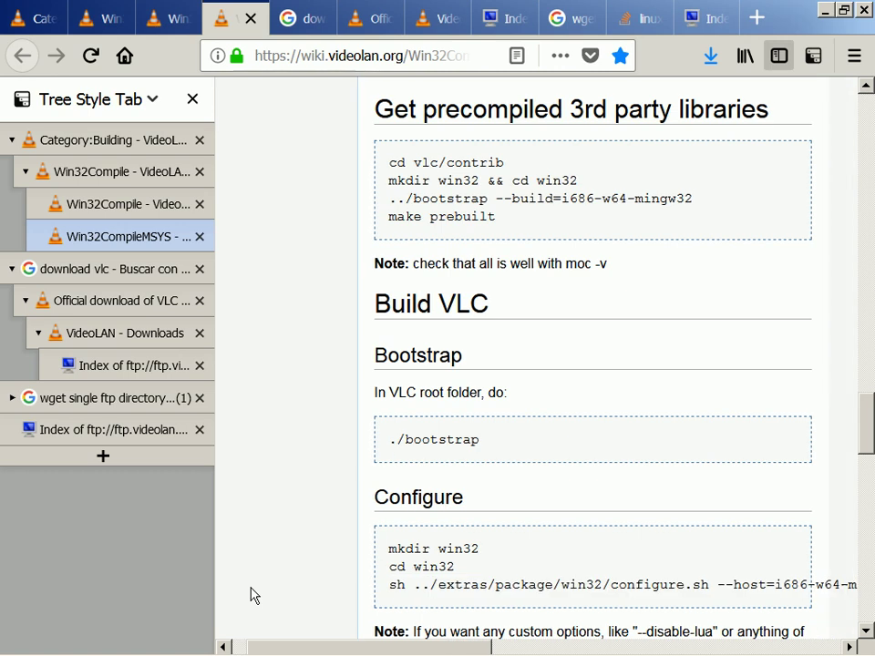
{"action": "key", "text": "alt+Tab"}
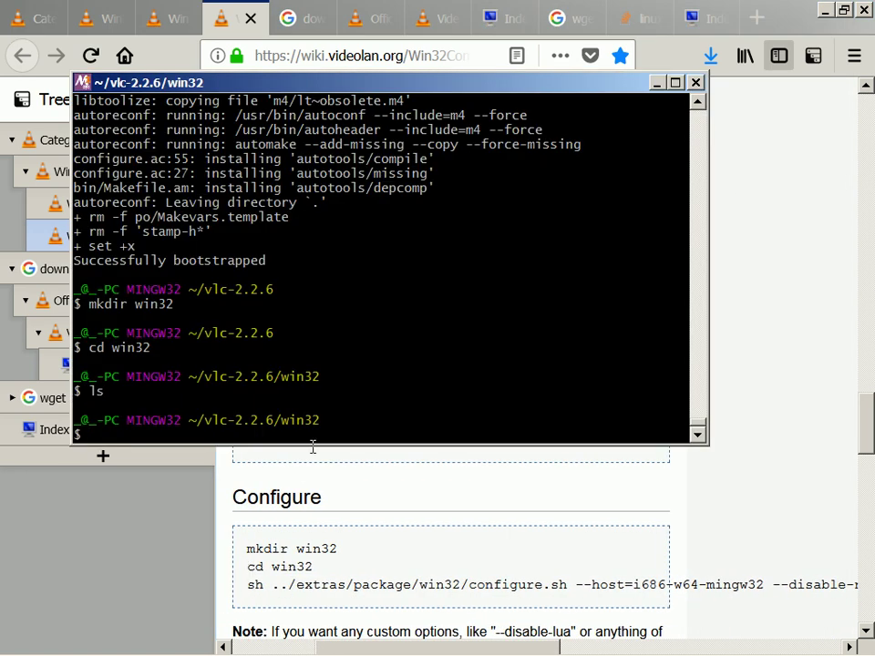
{"action": "right_click", "coordinate": [387, 390]}
{"action": "left_click", "coordinate": [417, 437]}
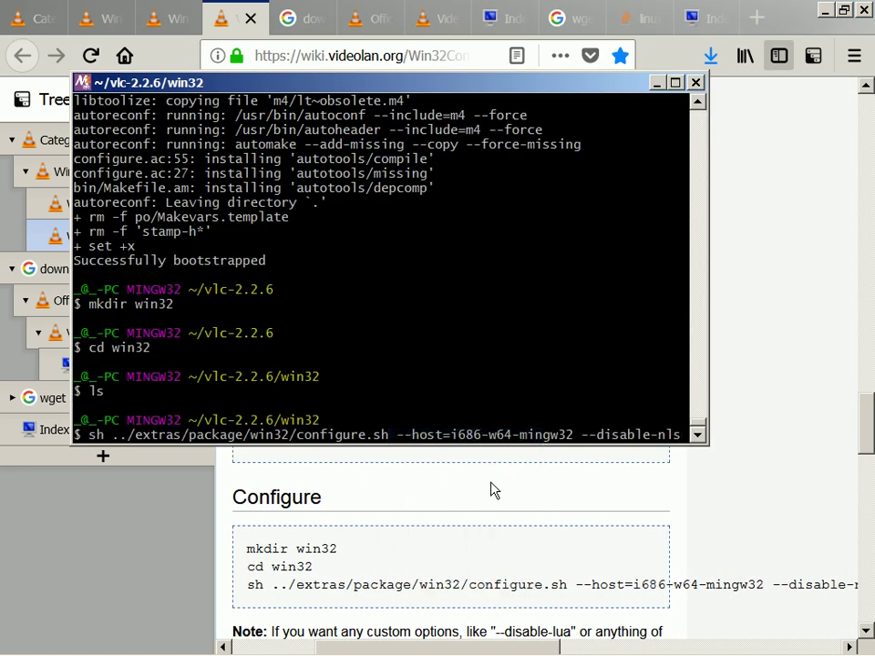
{"action": "key", "text": "Return"}
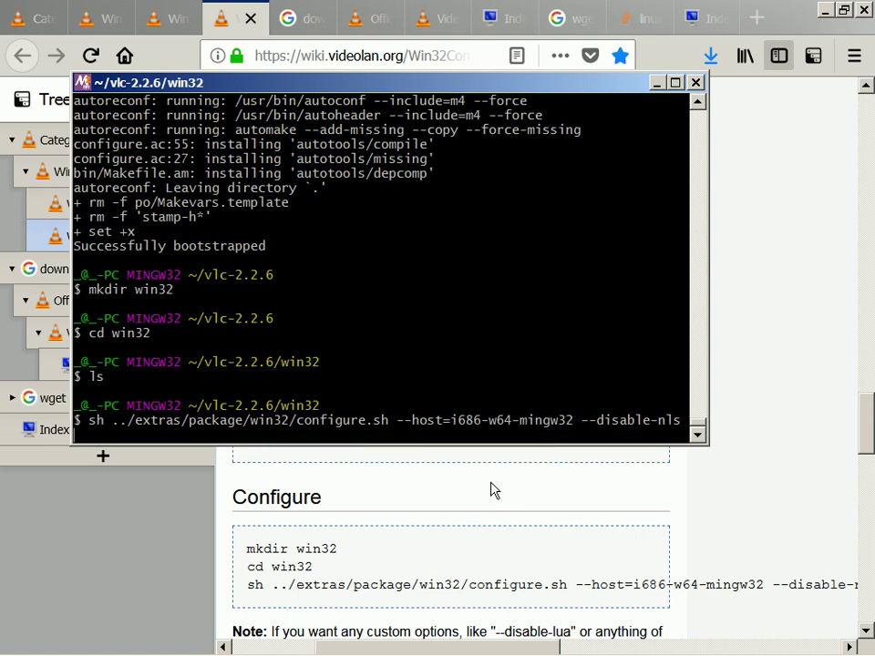
- Cancel the GetText crash dialog so that the configure script can continue
{"action": "scroll", "coordinate": [490, 492], "scroll_direction": "down", "scroll_amount": 3}
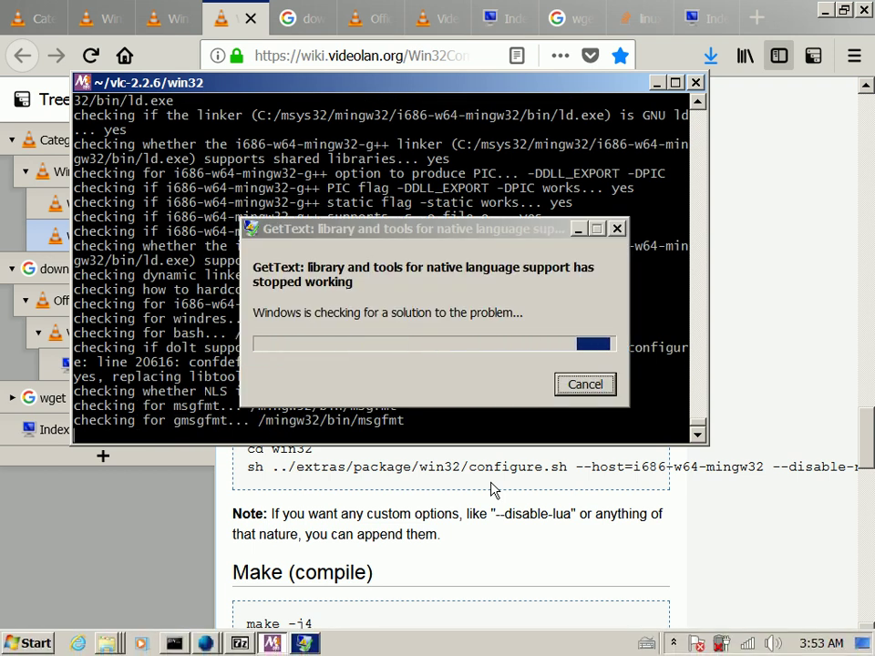
{"action": "left_click", "coordinate": [600, 375]}
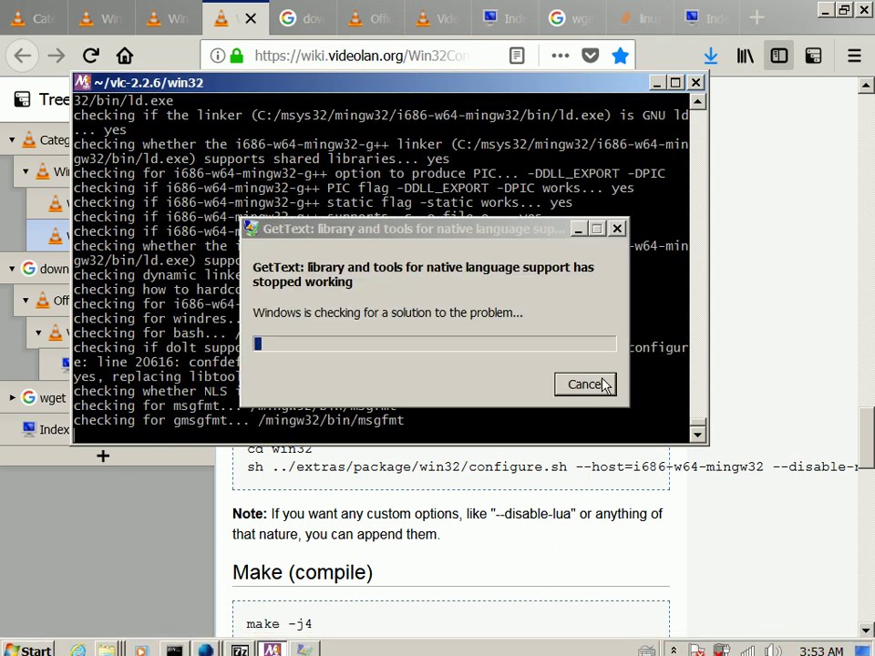
{"action": "left_click", "coordinate": [605, 385]}
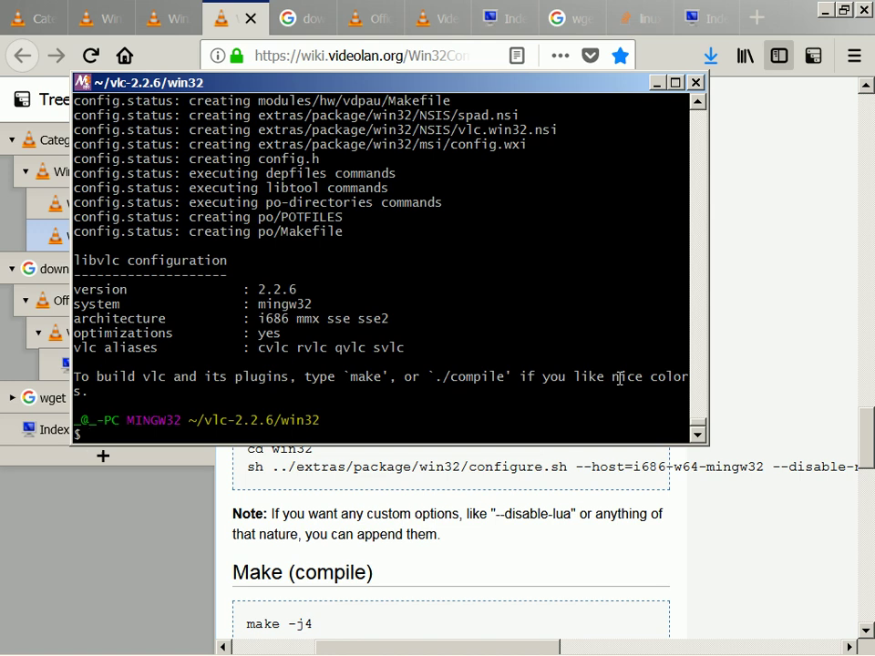
- Start compiling VLC in the win32 folder with make -j4
{"action": "type", "text": "make -j4"}
{"action": "key", "text": "Return"}
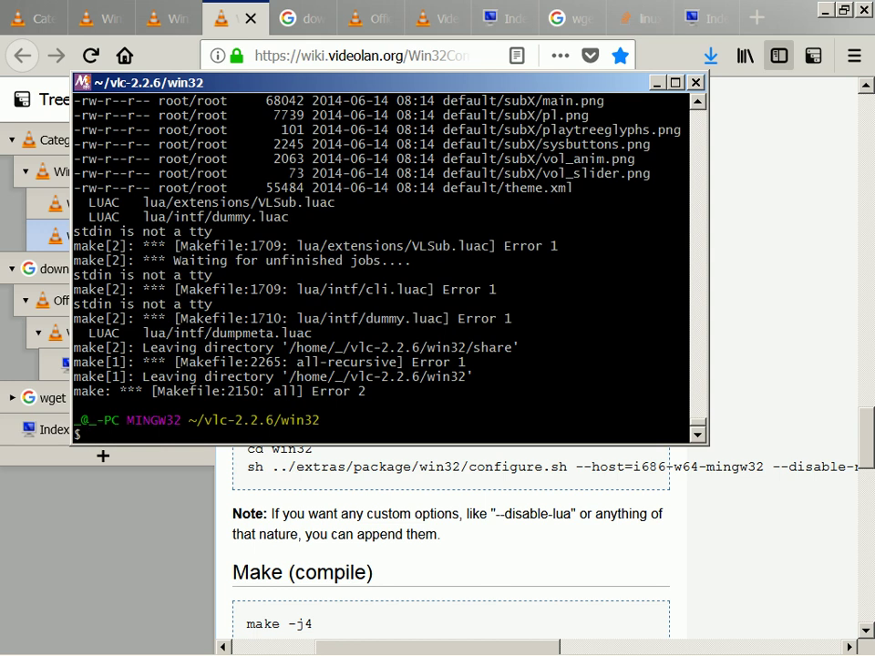
- Open the C:\msys32 folder in a maximized Windows Explorer window
{"action": "key", "text": "super+r"}
{"action": "type", "text": "c:"}
{"action": "key", "text": "Return"}
{"action": "key", "text": "Down"}
{"action": "key", "text": "Down"}
{"action": "key", "text": "Down"}
{"action": "key", "text": "Down"}
{"action": "key", "text": "Down"}
{"action": "key", "text": "Return"}
{"action": "key", "text": "super+Up"}
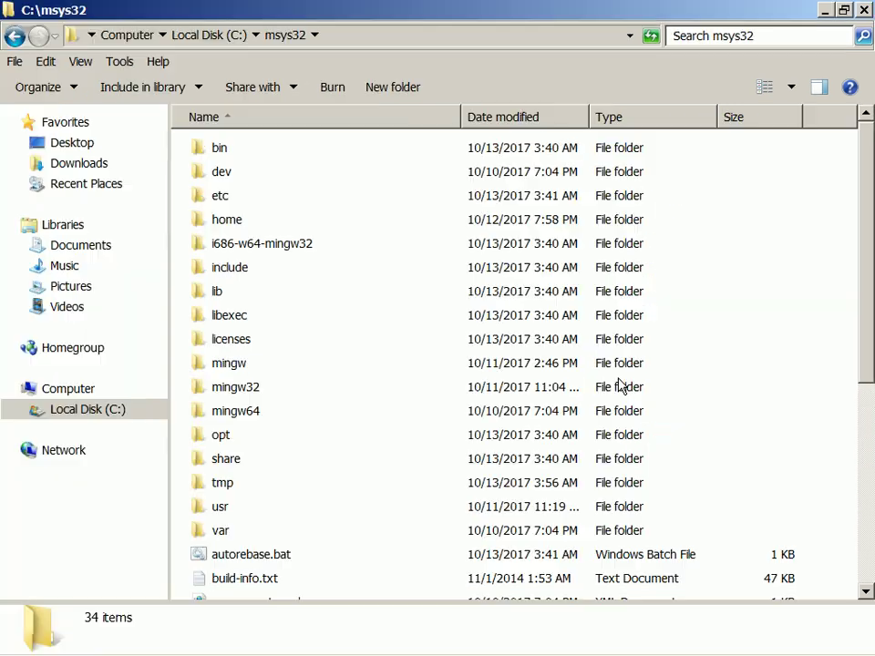
- Open the user's folder inside the msys32 home folder
{"action": "key", "text": "Down"}
{"action": "key", "text": "Down"}
{"action": "key", "text": "Down"}
{"action": "key", "text": "Down"}
{"action": "key", "text": "Up"}
{"action": "key", "text": "Return"}
{"action": "key", "text": "Down"}
{"action": "key", "text": "Return"}
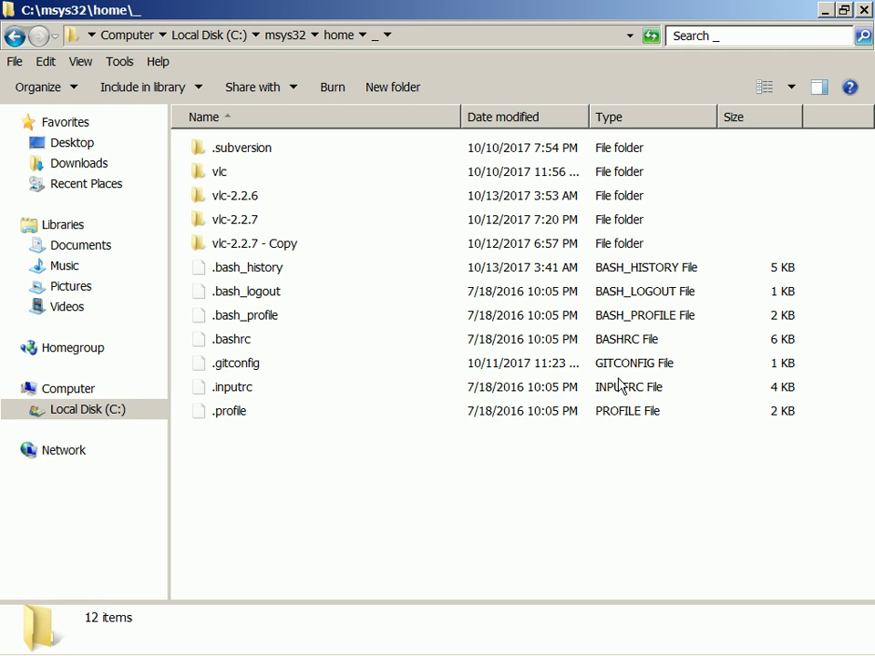
- Open the .bashrc file from the home folder with Notepad++ Portable
{"action": "key", "text": "Down"}
{"action": "key", "text": "Down"}
{"action": "key", "text": "Down"}
{"action": "key", "text": "Down"}
{"action": "key", "text": "Down"}
{"action": "key", "text": "Down"}
{"action": "key", "text": "Down"}
{"action": "key", "text": "Down"}
{"action": "key", "text": "Down"}
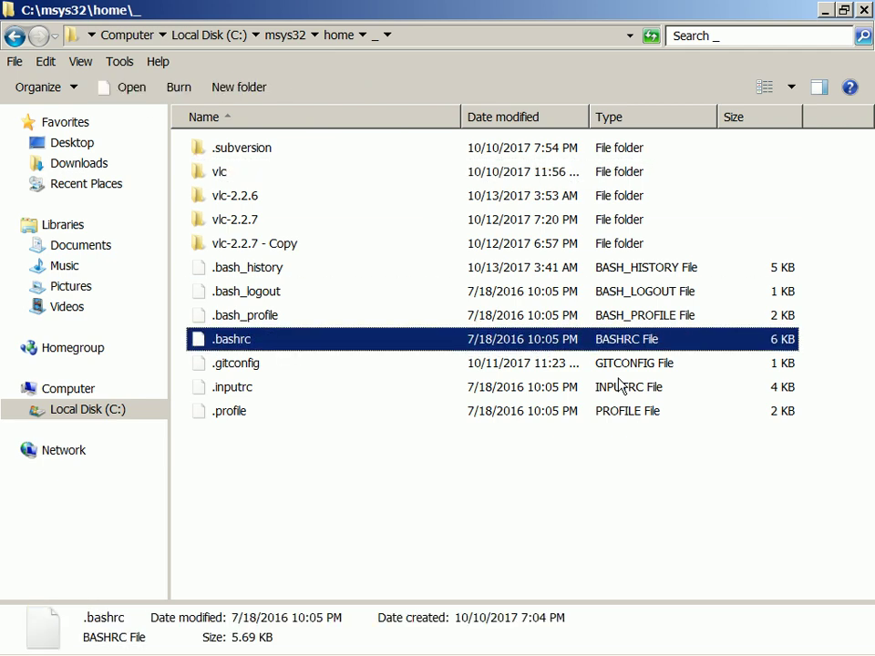
{"action": "key", "text": "Return"}
{"action": "key", "text": "Down"}
{"action": "key", "text": "Return"}
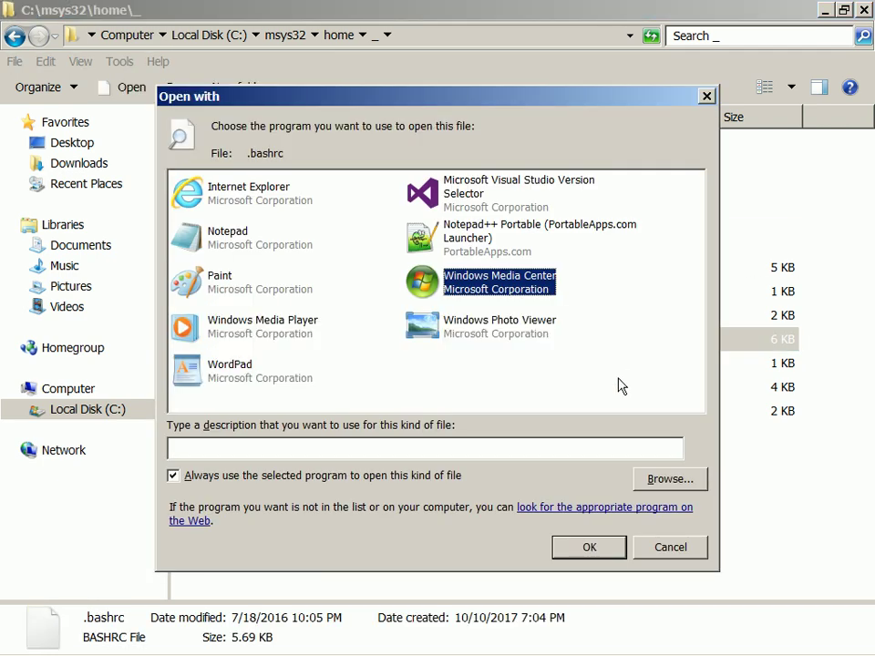
{"action": "key", "text": "Up"}
{"action": "key", "text": "Return"}
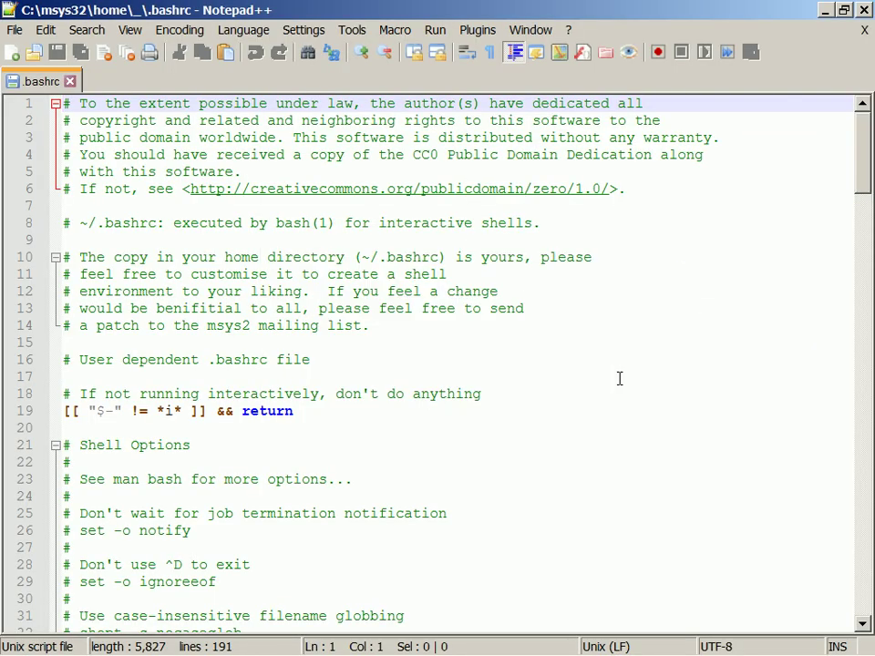
- Switch to the Firefox browser and search Google for "vlc lua stdin not tty" in a new tab
{"action": "key", "text": "alt+Tab"}
{"action": "key", "text": "alt+Tab"}
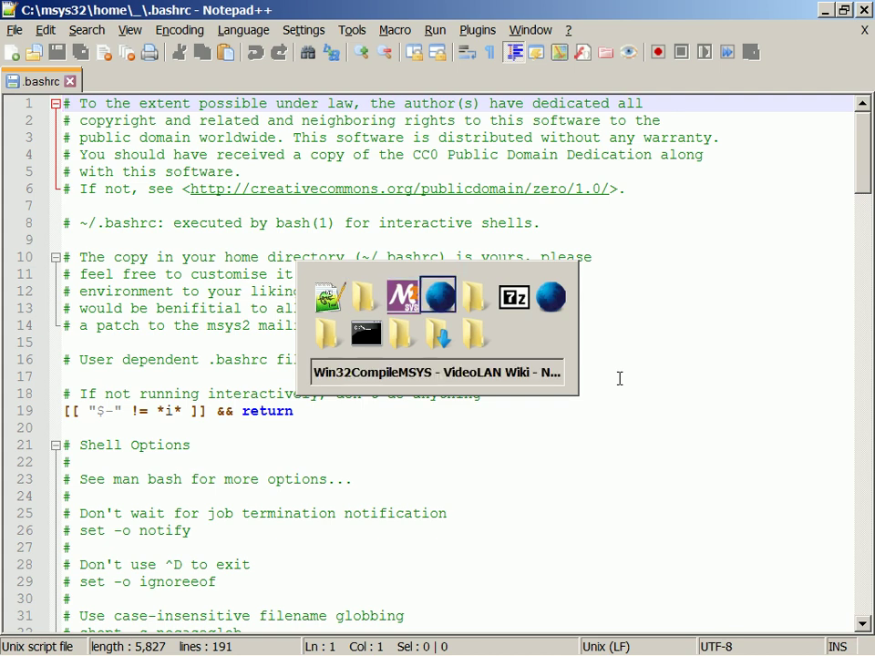
{"action": "key", "text": "alt+Tab"}
{"action": "key", "text": "ctrl+t"}
{"action": "type", "text": "lua not"}
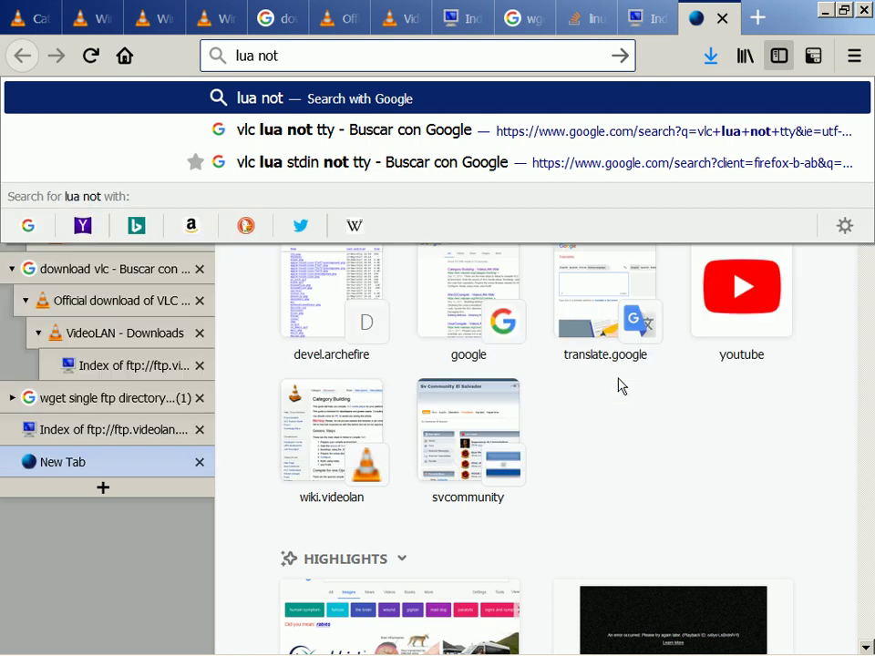
{"action": "key", "text": "Down"}
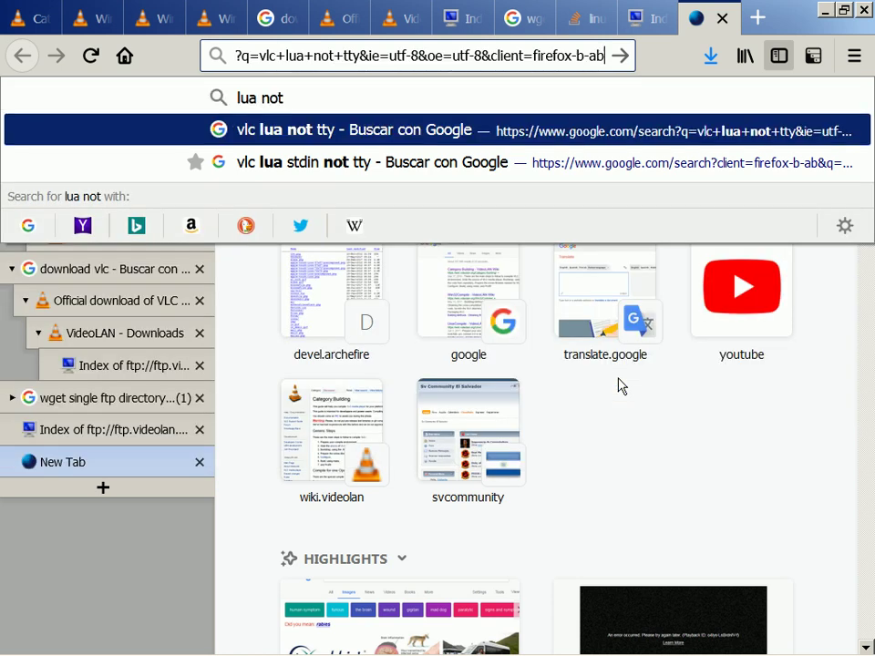
{"action": "key", "text": "Return"}
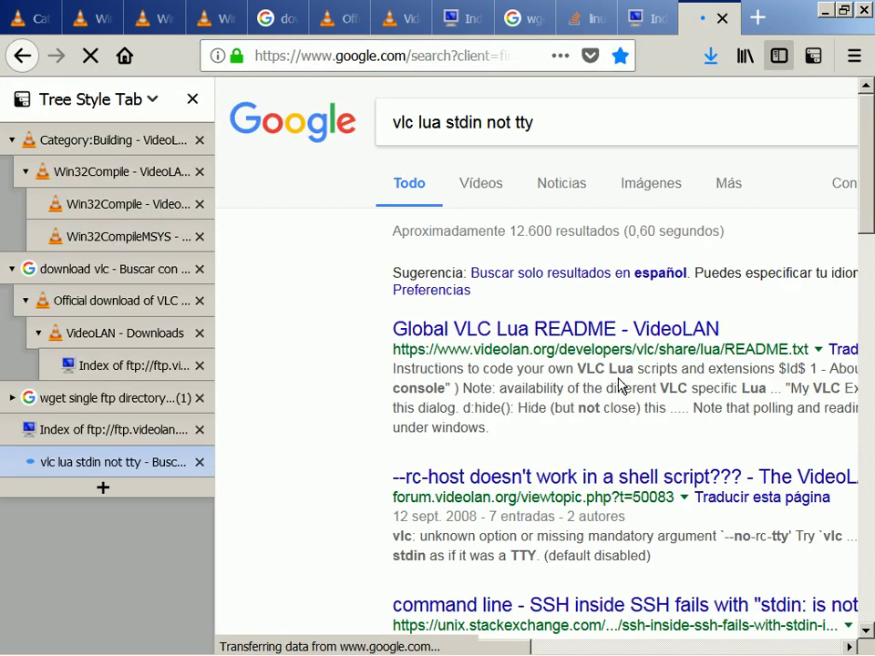
- Open the search result "Solving 'stdin: is not a tty' error" from Mind Mining Medium
{"action": "scroll", "coordinate": [618, 385], "scroll_direction": "right", "scroll_amount": 2}
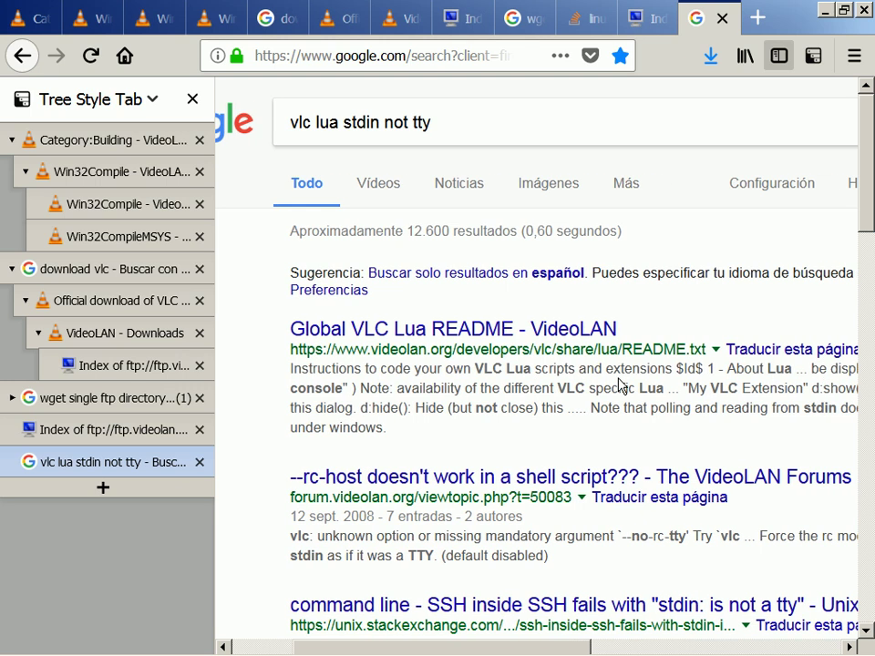
{"action": "scroll", "coordinate": [618, 384], "scroll_direction": "down", "scroll_amount": 4}
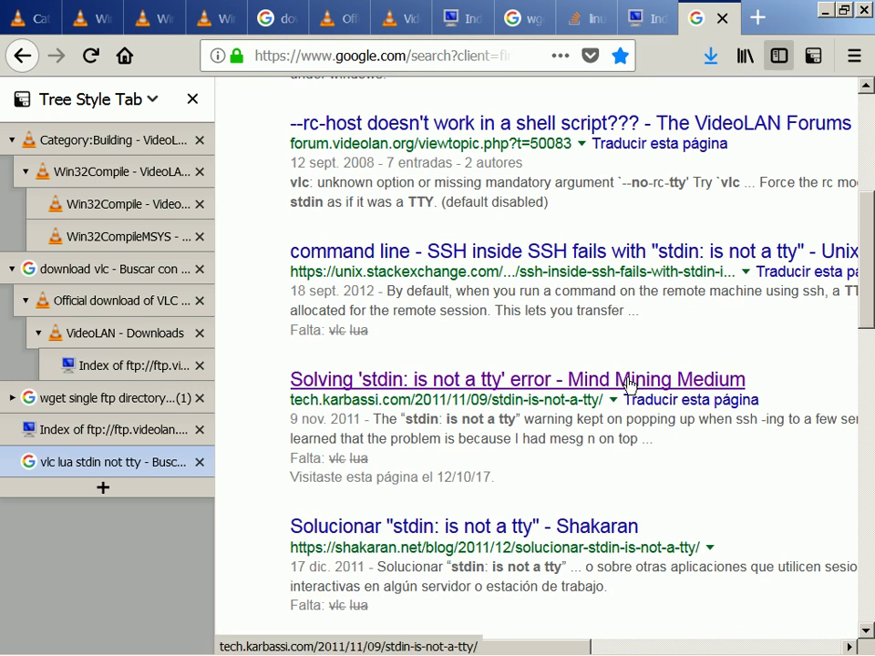
{"action": "left_click", "coordinate": [620, 383]}
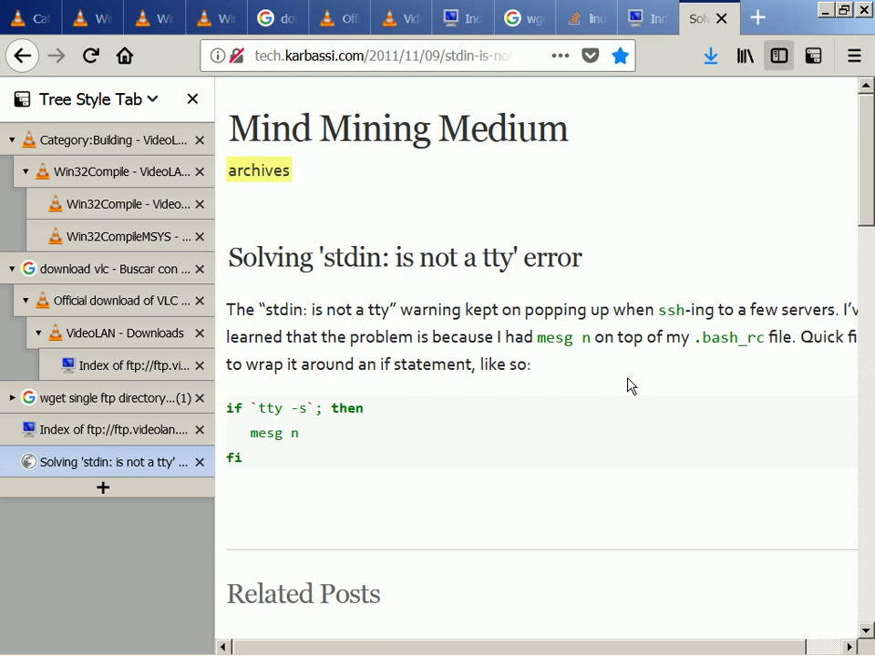
- Read the article's fix and search the .bashrc file in Notepad++ for "mesg"
{"action": "key", "text": "alt+Tab"}
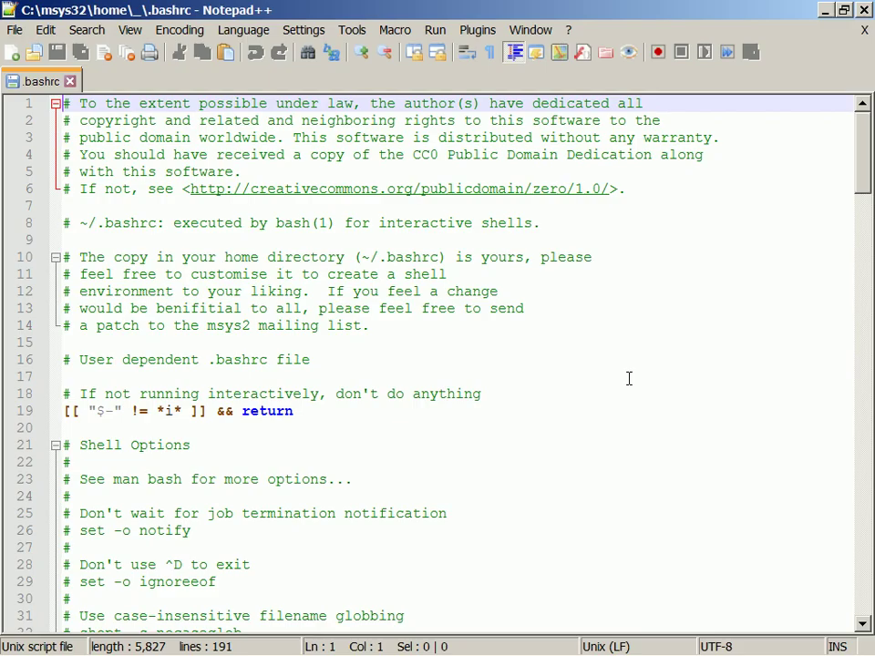
{"action": "key", "text": "ctrl+f"}
{"action": "key", "text": "Escape"}
{"action": "key", "text": "alt+Tab"}
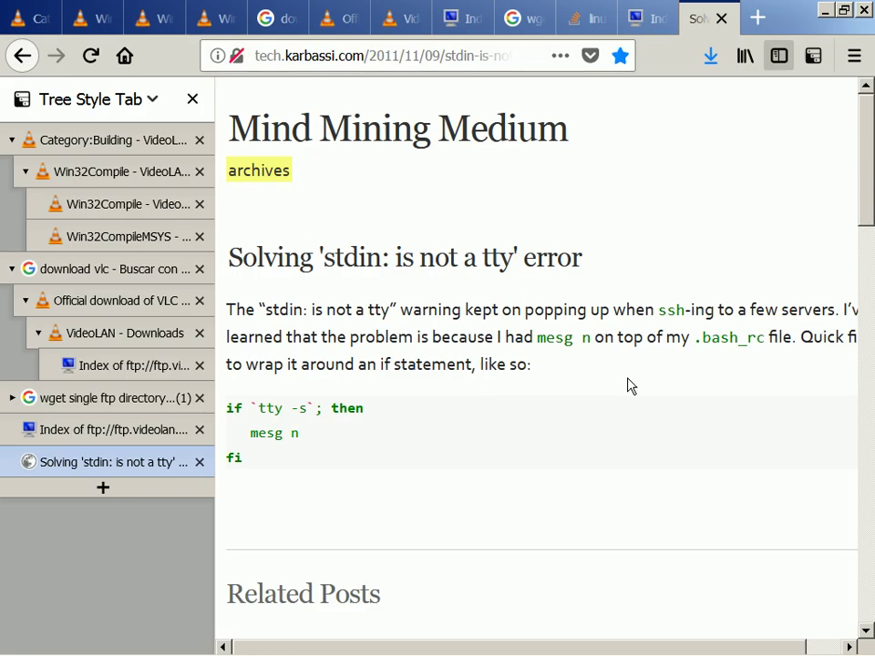
{"action": "scroll", "coordinate": [627, 386], "scroll_direction": "right", "scroll_amount": 1}
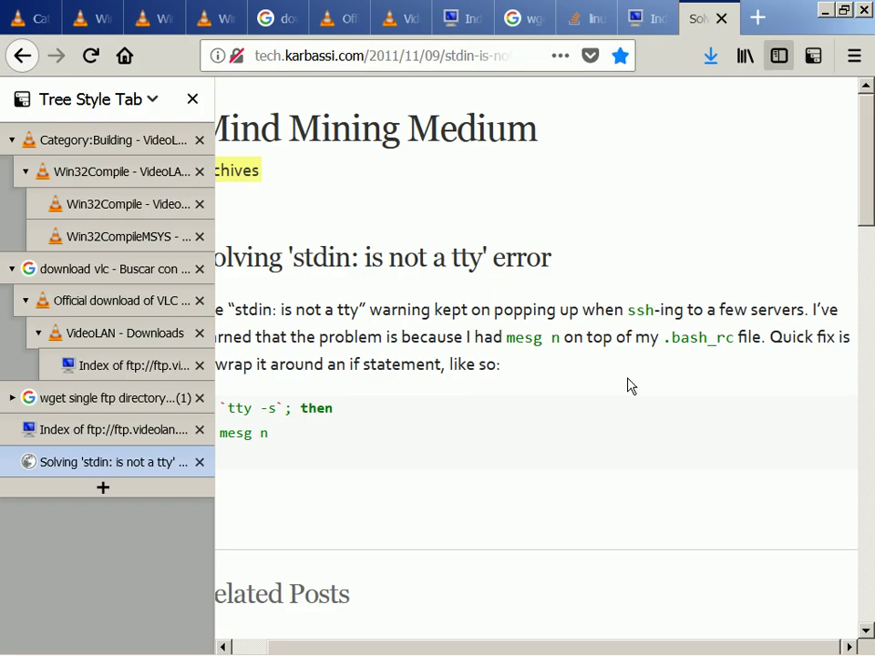
{"action": "scroll", "coordinate": [628, 385], "scroll_direction": "left", "scroll_amount": 2}
{"action": "key", "text": "alt+Tab"}
{"action": "key", "text": "ctrl+f"}
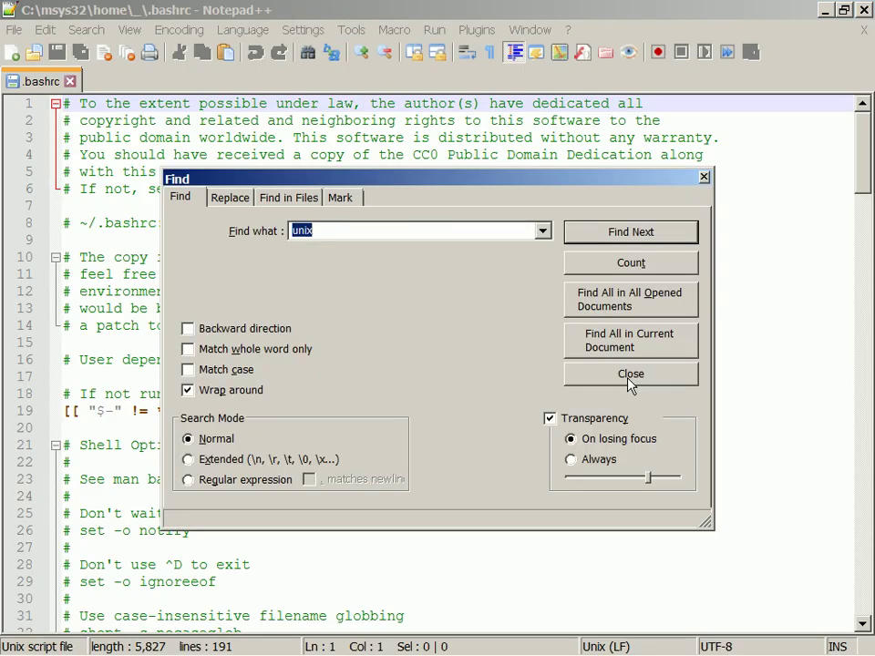
{"action": "type", "text": "mesg"}
{"action": "key", "text": "Return"}
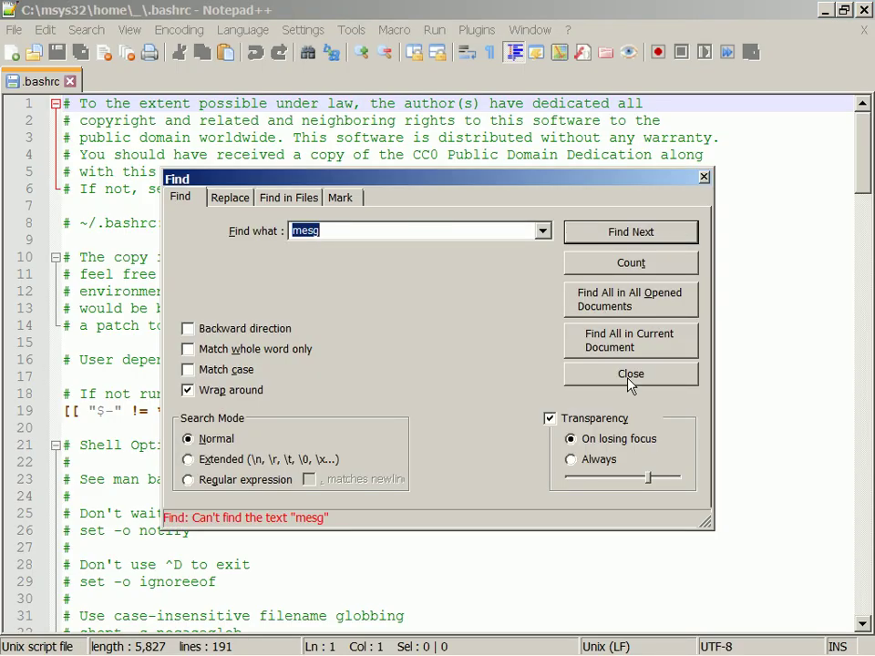
{"action": "left_click", "coordinate": [630, 374]}
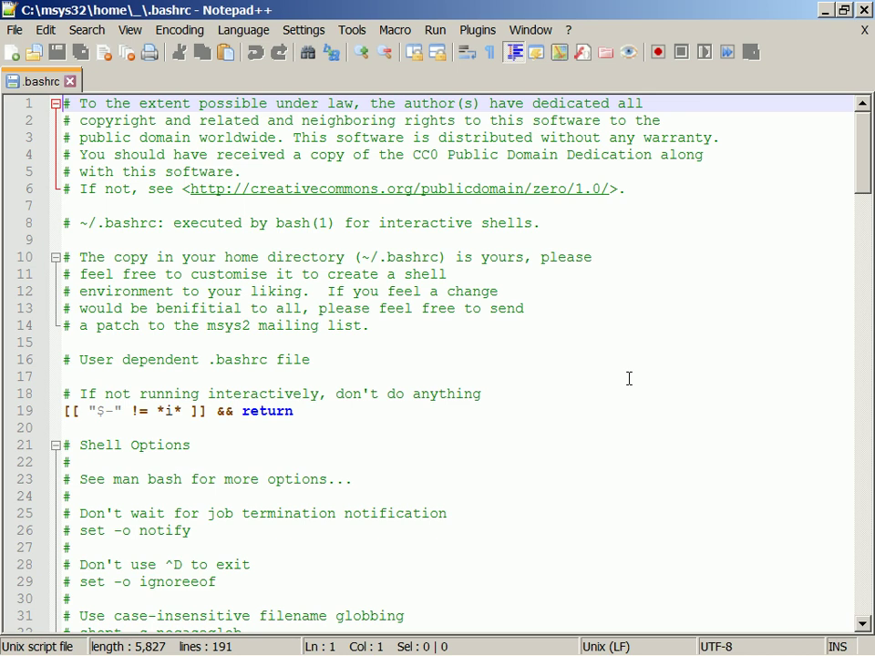
- Recheck the file name in the article and search the C:\msys32 folder in Windows Explorer for .bash_rc
{"action": "key", "text": "alt+Tab"}
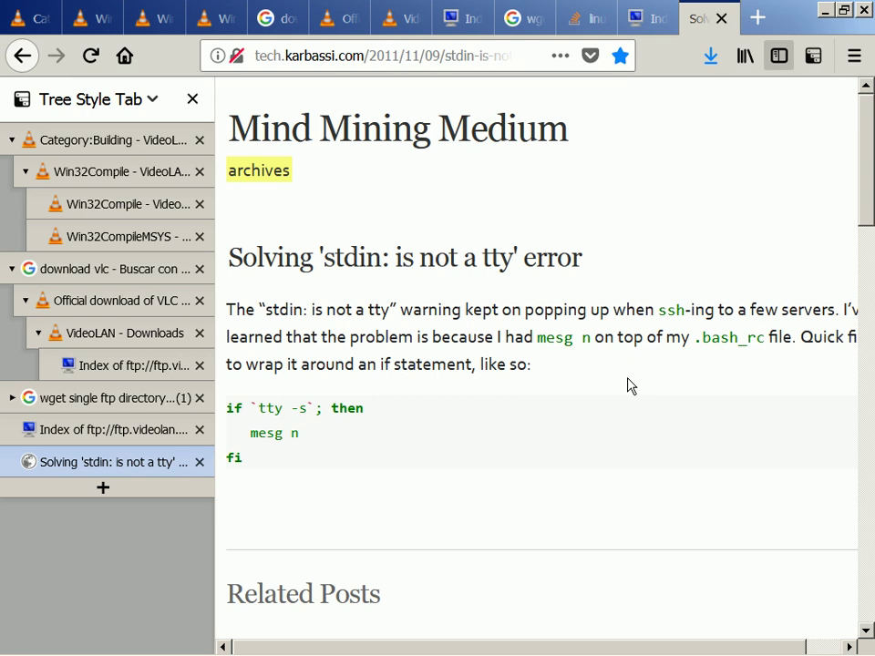
{"action": "scroll", "coordinate": [628, 385], "scroll_direction": "right", "scroll_amount": 1}
{"action": "scroll", "coordinate": [627, 385], "scroll_direction": "left", "scroll_amount": 1}
{"action": "key", "text": "alt+Tab"}
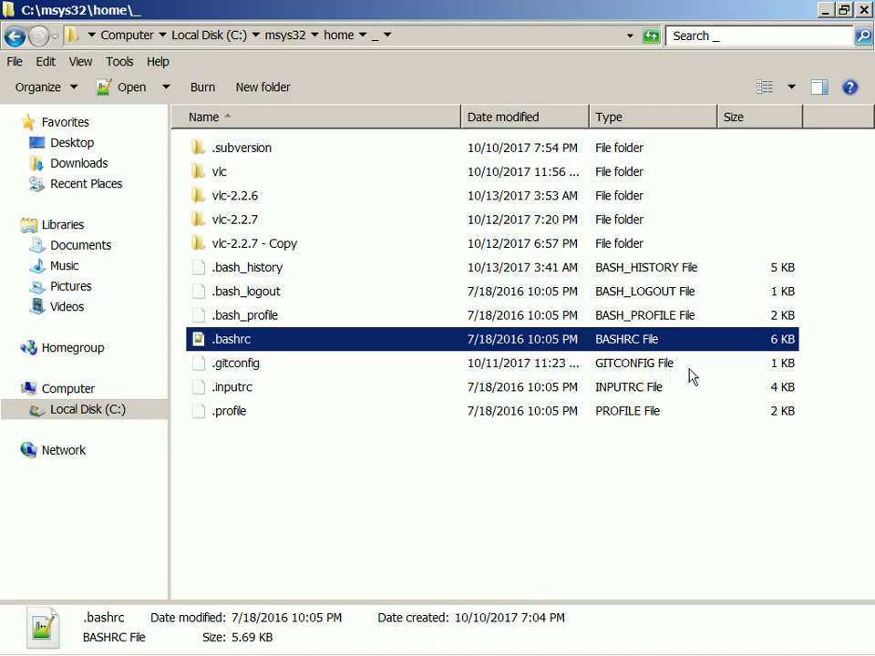
{"action": "left_click", "coordinate": [641, 521]}
{"action": "key", "text": "alt+Up"}
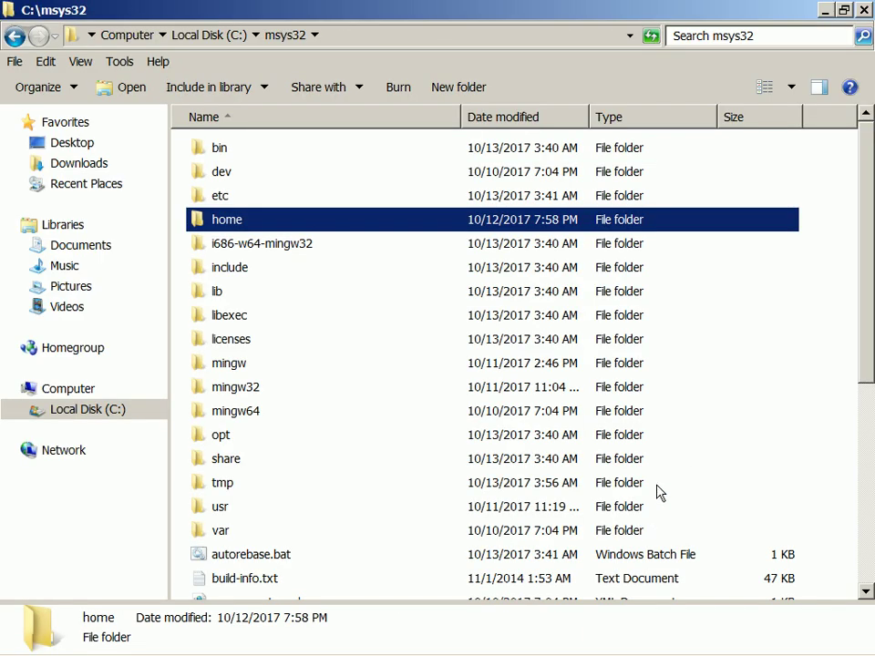
{"action": "left_click", "coordinate": [725, 36]}
{"action": "type", "text": ".bash-r"}
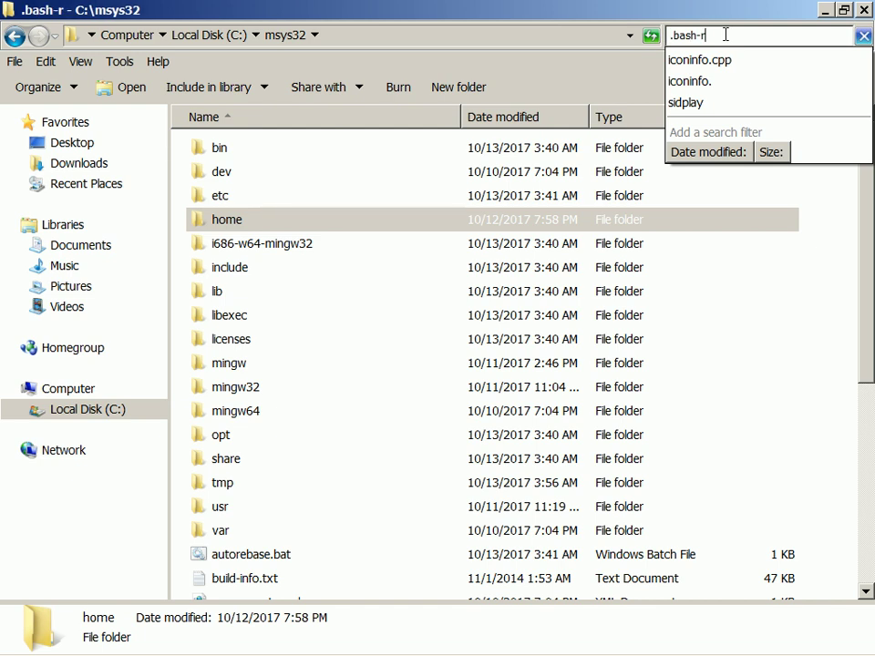
{"action": "key", "text": "BackSpace"}
{"action": "key", "text": "BackSpace"}
{"action": "type", "text": "_rc"}
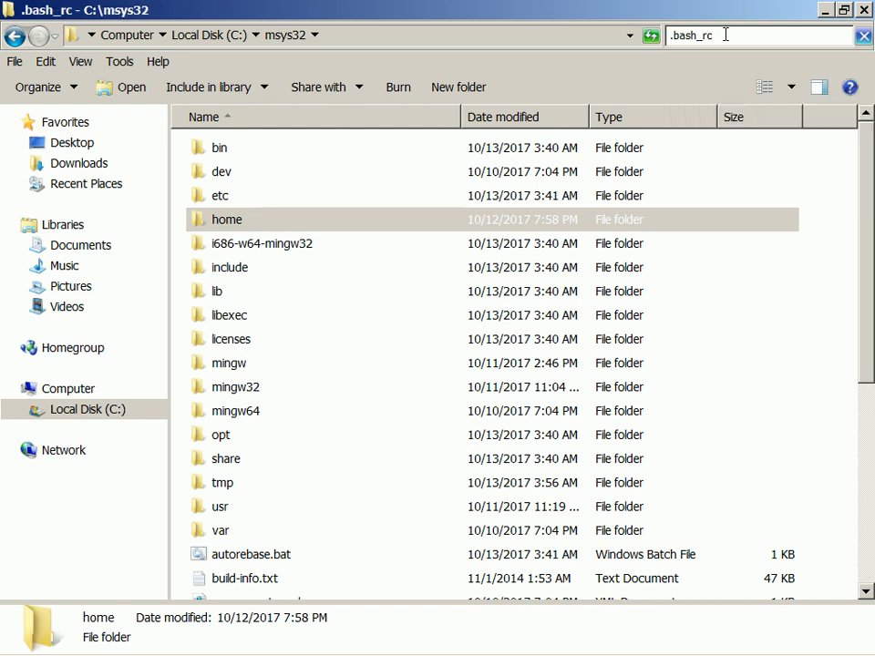
{"action": "key", "text": "alt+Tab"}
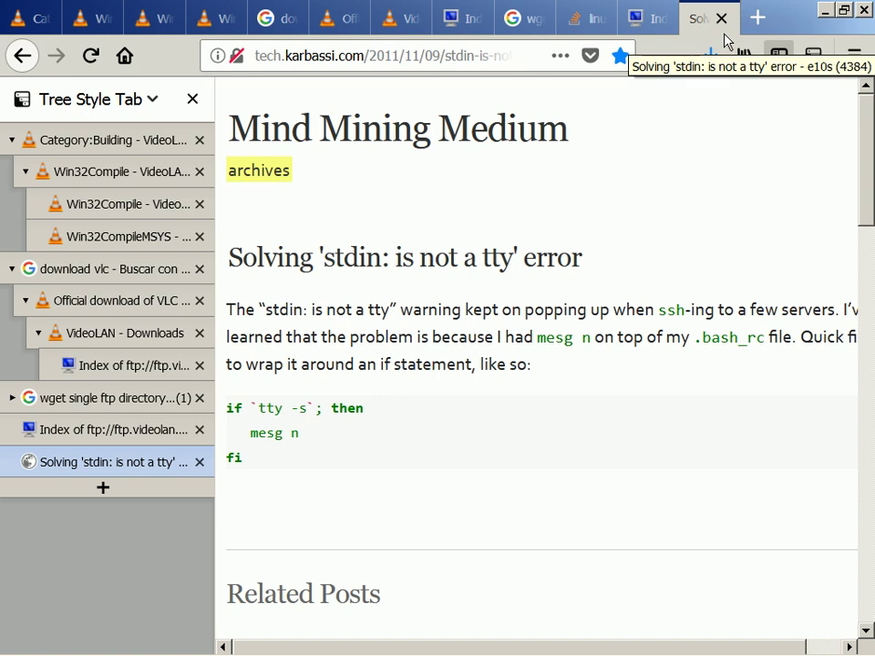
{"action": "key", "text": "alt+Tab"}
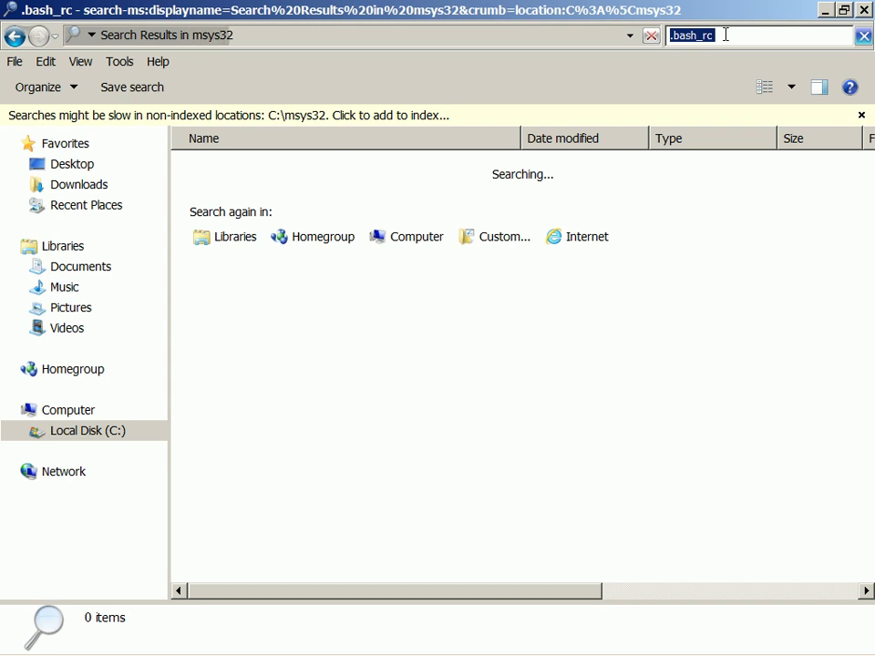
- In the MSYS2 shell, run sh ../extras/package/win32/configure.sh --host=i686-w64-mingw32 --disable-nls --disable-lua from the win32 folder
{"action": "key", "text": "alt+Tab"}
{"action": "key", "text": "alt+Tab"}
{"action": "key", "text": "alt+Tab"}
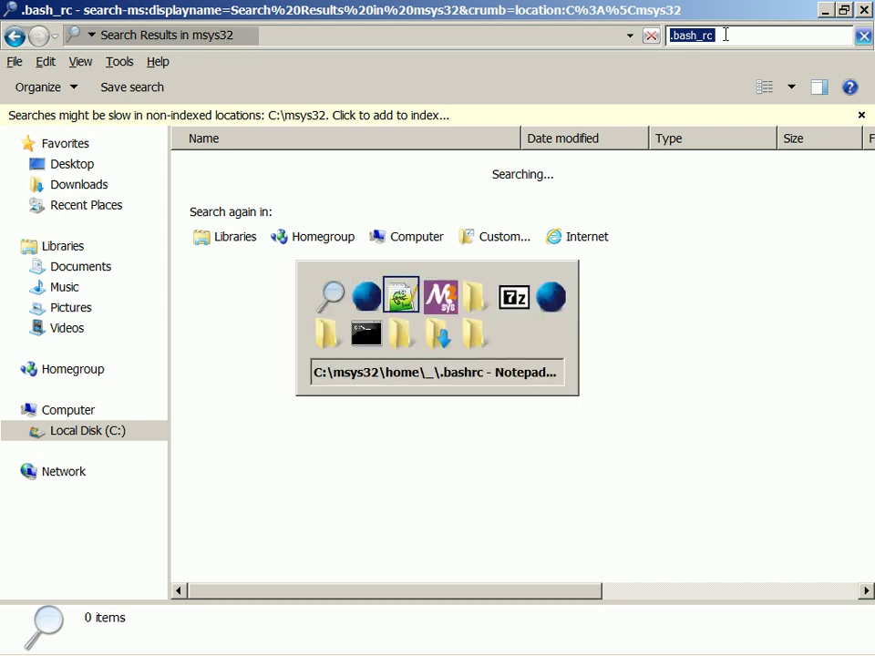
{"action": "key", "text": "Up"}
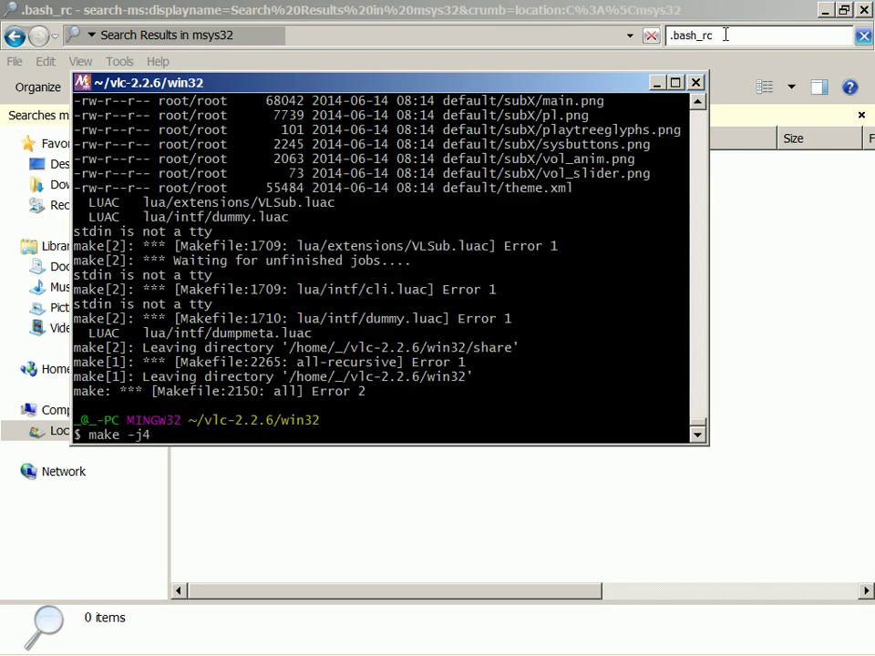
{"action": "key", "text": "Up"}
{"action": "key", "text": "Return"}
{"action": "type", "text": "--dis"}
{"action": "key", "text": "BackSpace"}
{"action": "type", "text": "abl"}
{"action": "key", "text": "BackSpace"}
{"action": "key", "text": "BackSpace"}
{"action": "key", "text": "BackSpace"}
{"action": "type", "text": "able-lua"}
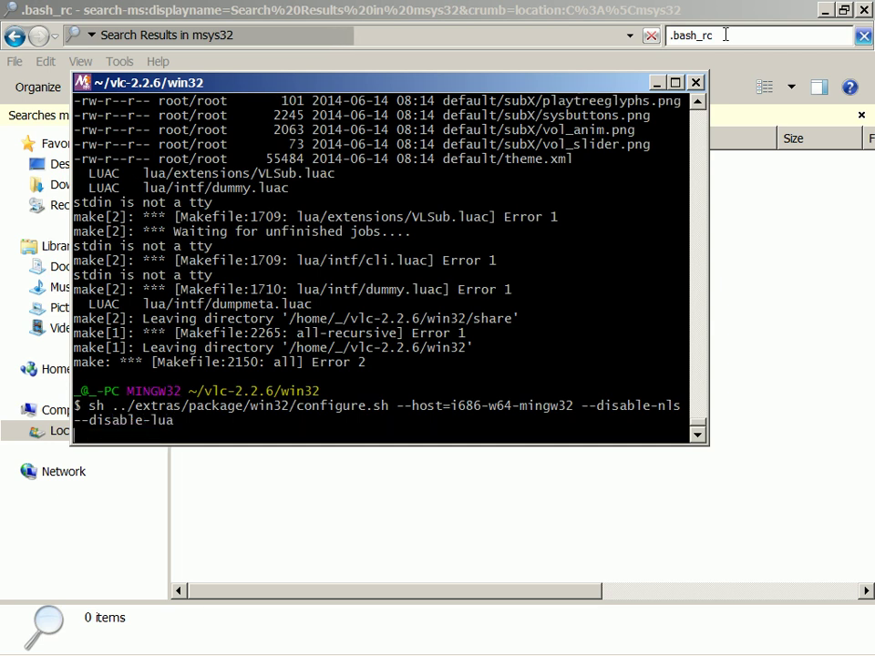
- Return to the Explorer search window and cancel the GetText crash dialog's check for a solution
{"action": "left_click", "coordinate": [726, 35]}
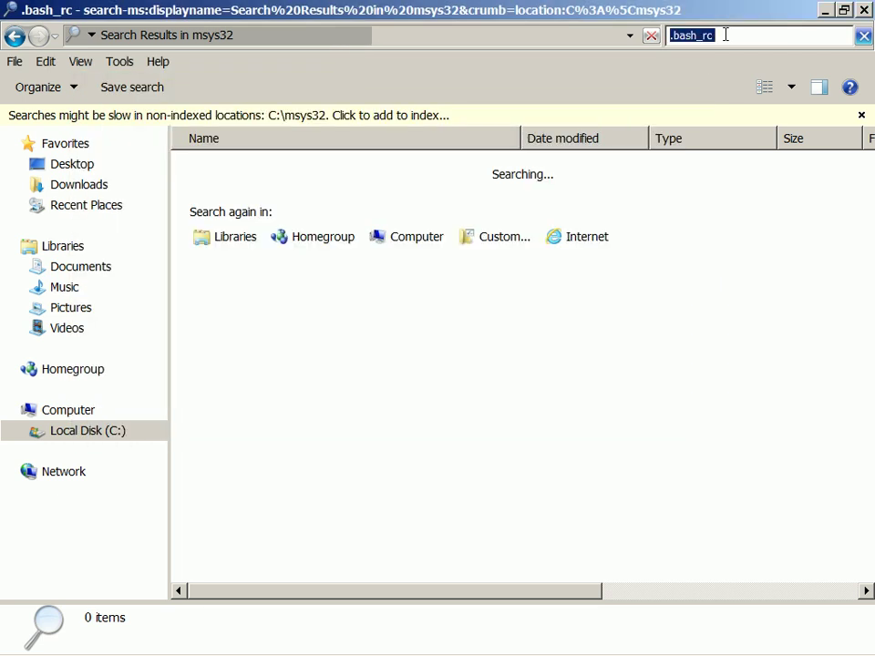
{"action": "key", "text": "alt+Tab"}
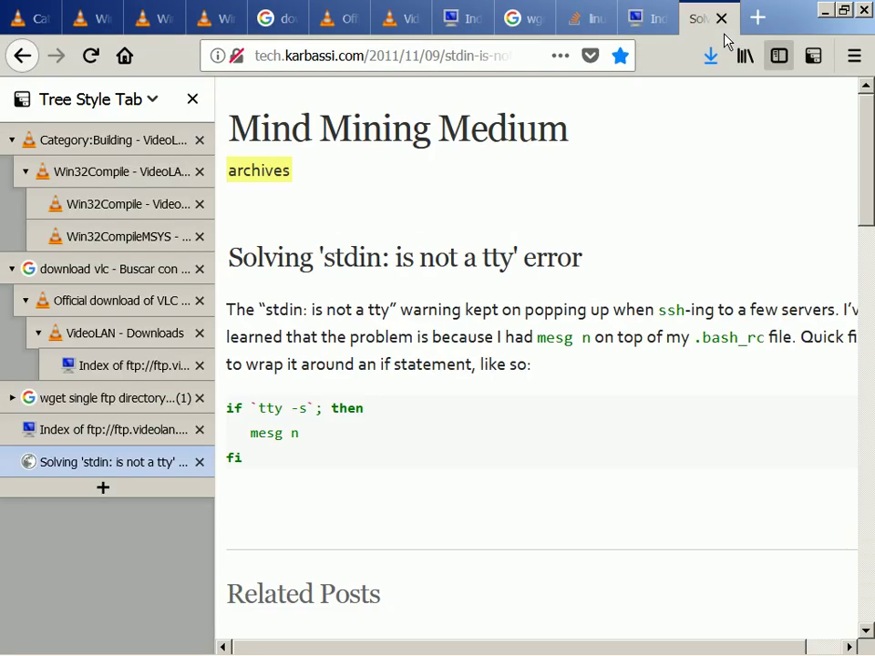
{"action": "key", "text": "alt+Tab"}
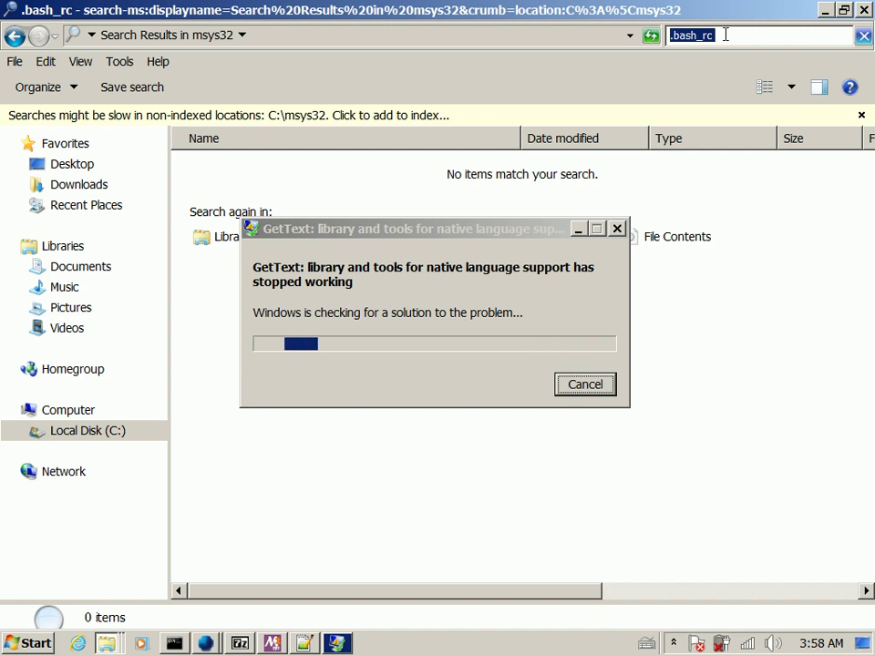
{"action": "left_click", "coordinate": [597, 376]}
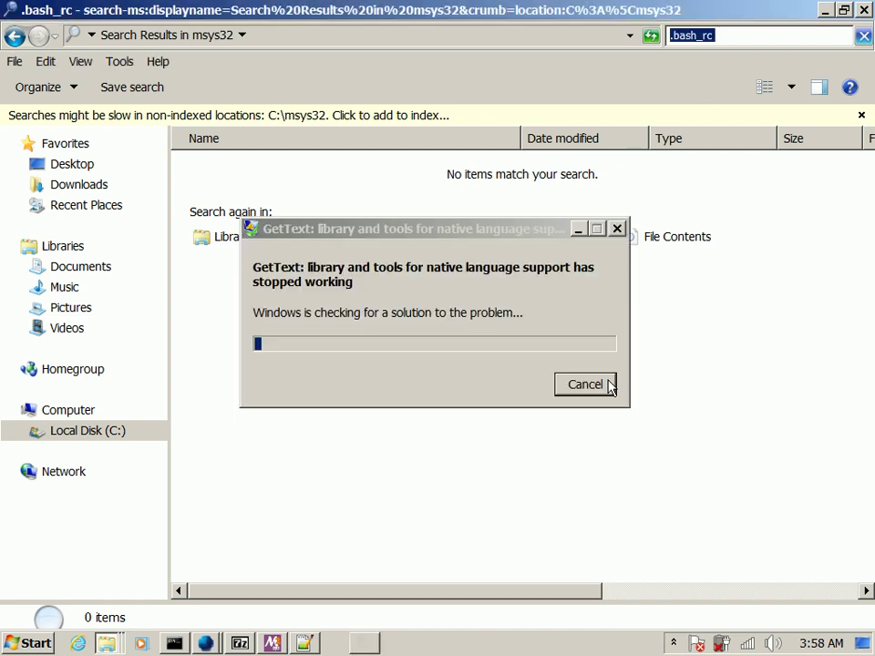
{"action": "left_click", "coordinate": [610, 384]}
{"action": "left_click", "coordinate": [610, 384]}
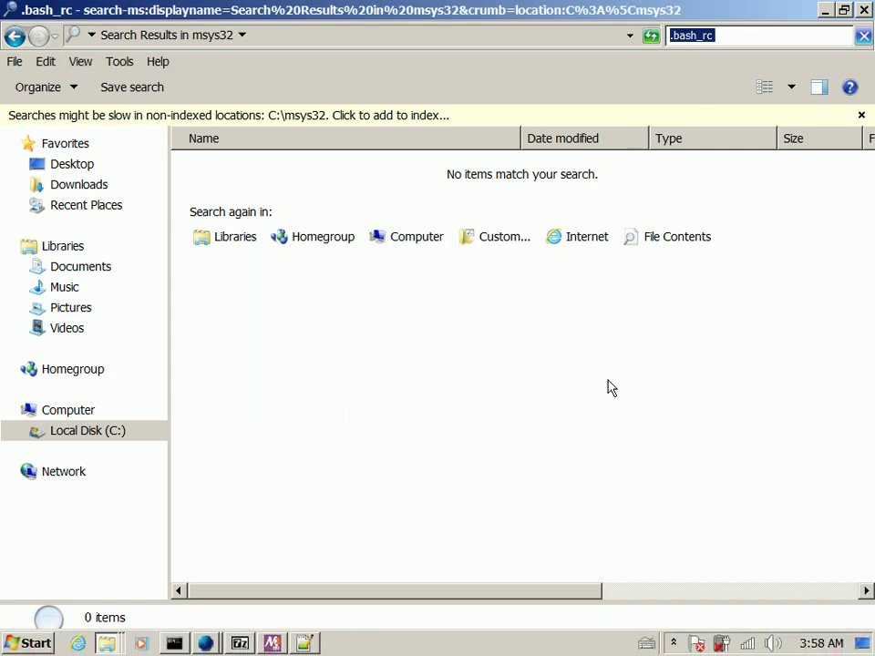
- Look through the rest of the stdin error article in Firefox and close its tab
{"action": "key", "text": "alt+Tab"}
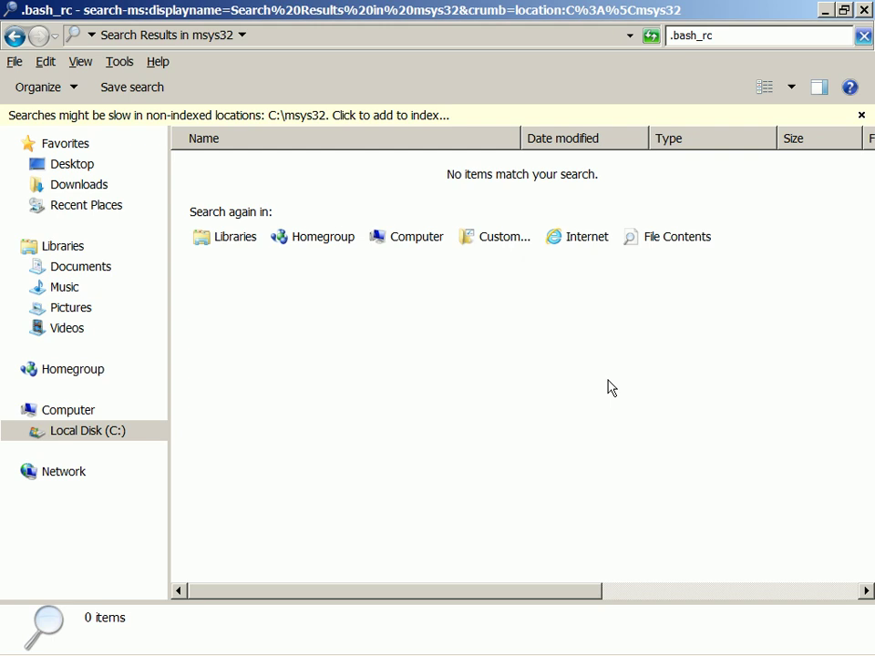
{"action": "key", "text": "alt+Tab"}
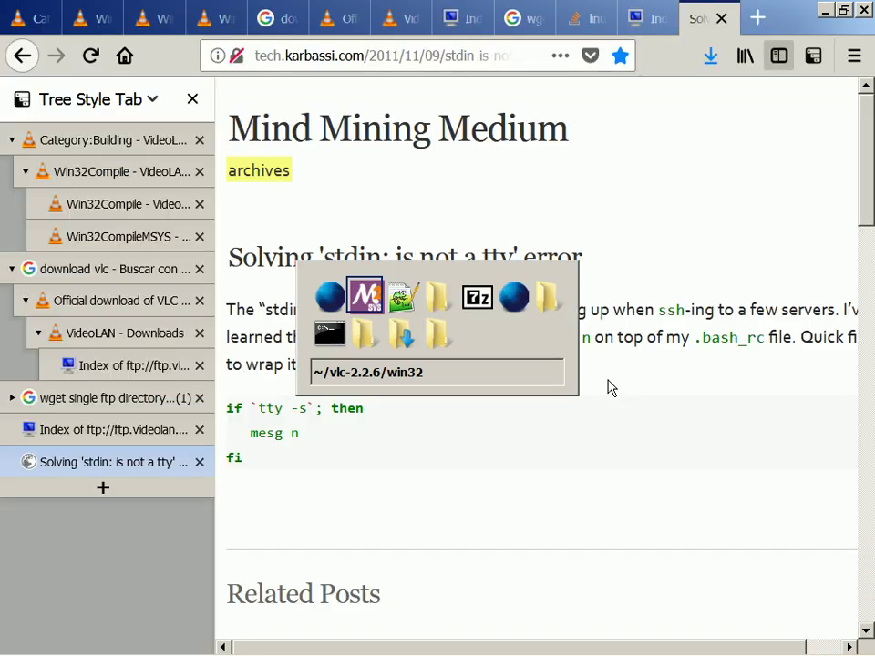
{"action": "scroll", "coordinate": [609, 383], "scroll_direction": "down", "scroll_amount": 5}
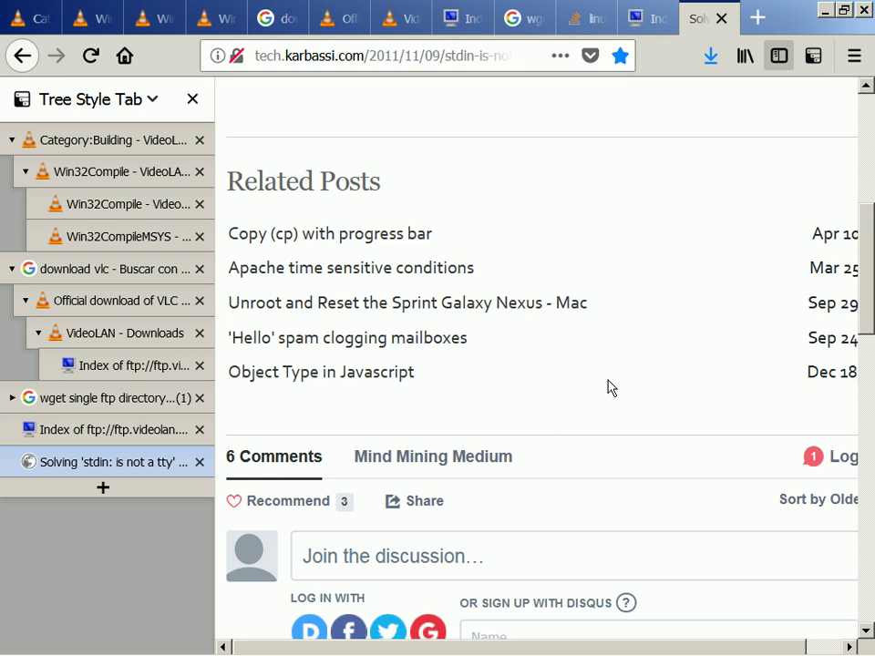
{"action": "key", "text": "ctrl+w"}
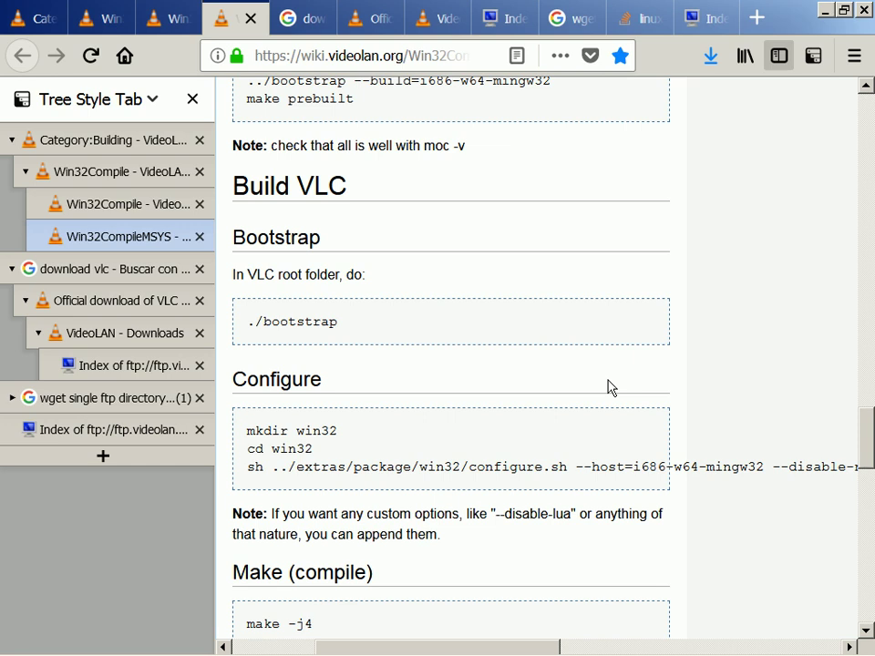
- Check the configure output in the MSYS2 shell, and return to the wiki page's Make (compile) section
{"action": "key", "text": "alt+Tab"}
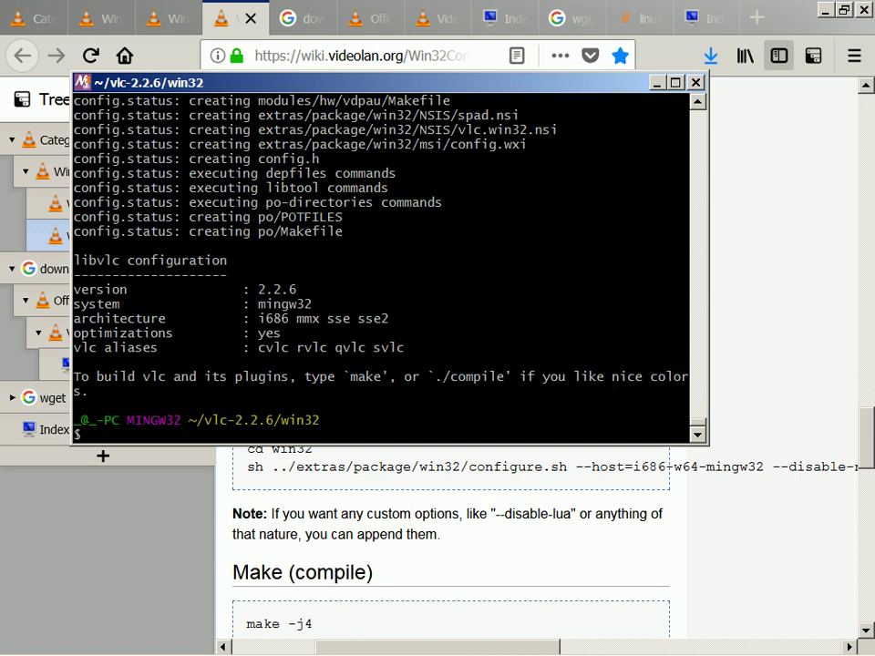
{"action": "type", "text": "sh ../extras/package/win32/configure.sh --host=i686-w64-mingw32 --disable-nls --disable-lua"}
{"action": "key", "text": "ctrl+u"}
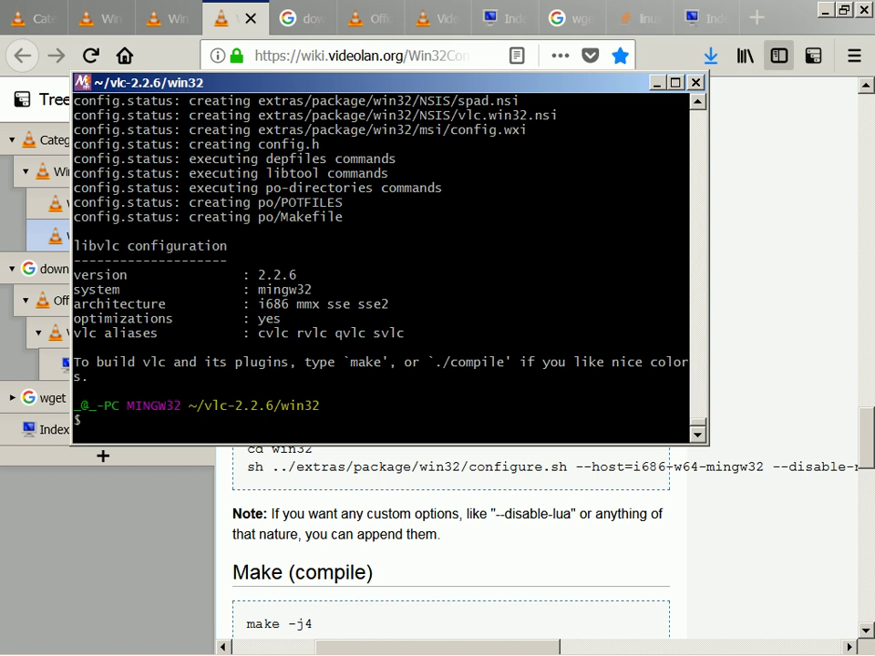
{"action": "key", "text": "alt+Tab"}
{"action": "scroll", "coordinate": [609, 388], "scroll_direction": "down", "scroll_amount": 5}
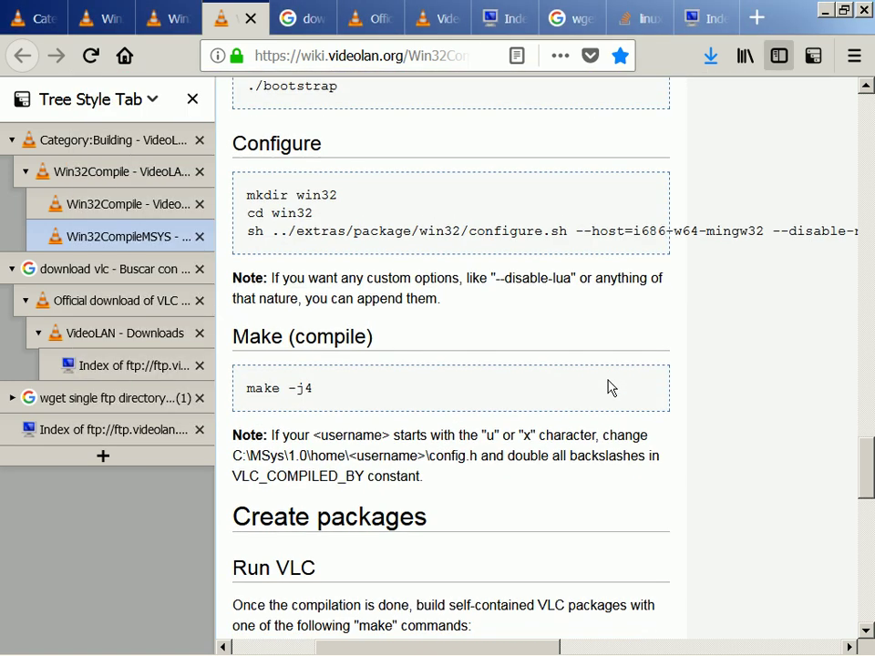
- Run make -j4 in the MSYS2 shell from the win32 folder to compile VLC
{"action": "key", "text": "alt+Tab"}
{"action": "type", "text": "make -k"}
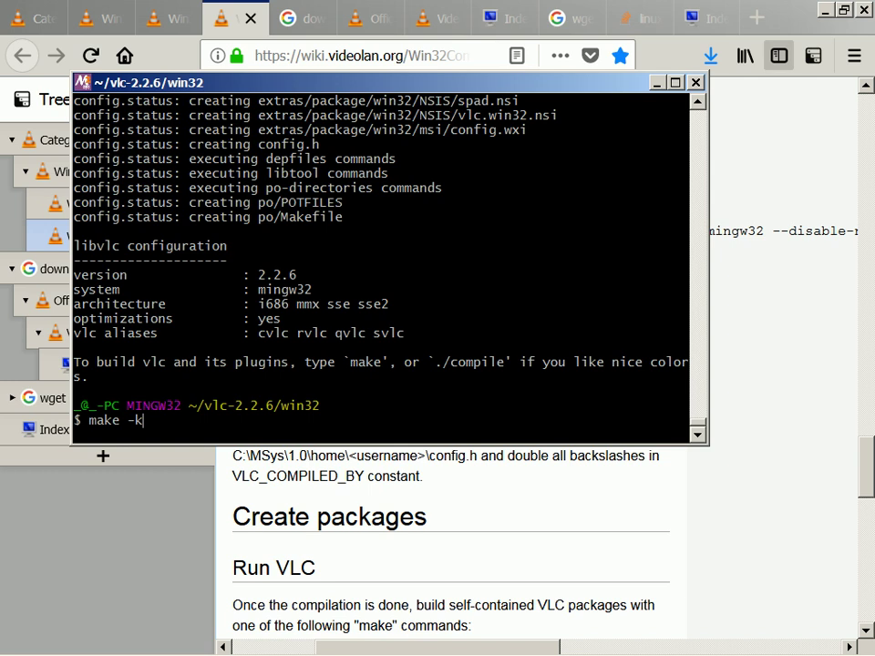
{"action": "key", "text": "BackSpace"}
{"action": "type", "text": "j4"}
{"action": "key", "text": "alt+Tab"}
{"action": "key", "text": "alt+Tab"}
{"action": "key", "text": "Return"}
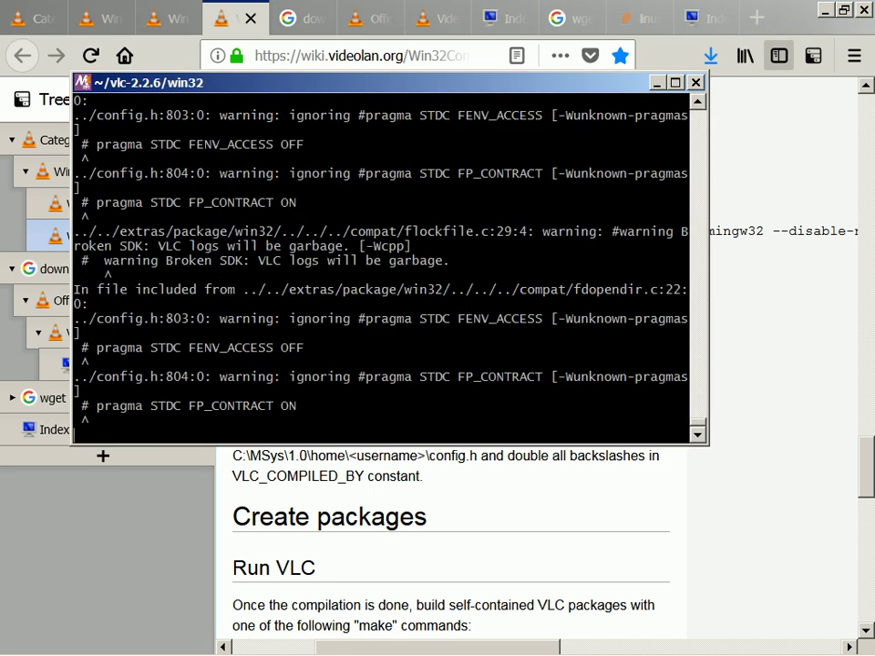
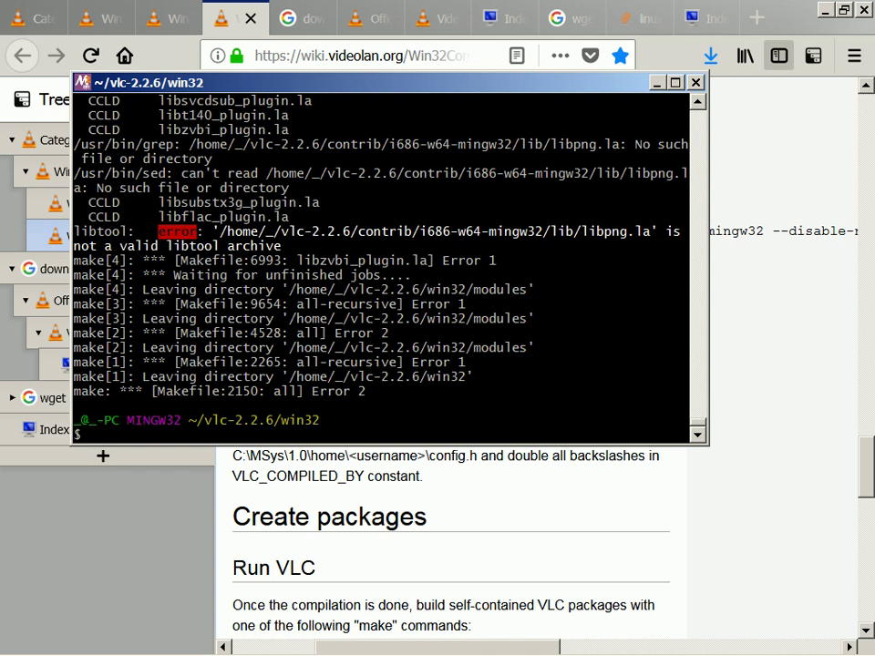
- Run VirtualBox-5.1.28-117968-Win.exe from the Downloads folder and continue past the setup wizard's welcome page
{"action": "key", "text": "alt+Tab"}
{"action": "key", "text": "alt+Tab"}
{"action": "key", "text": "alt+Tab"}
{"action": "key", "text": "alt+Tab"}
{"action": "key", "text": "alt+Tab"}
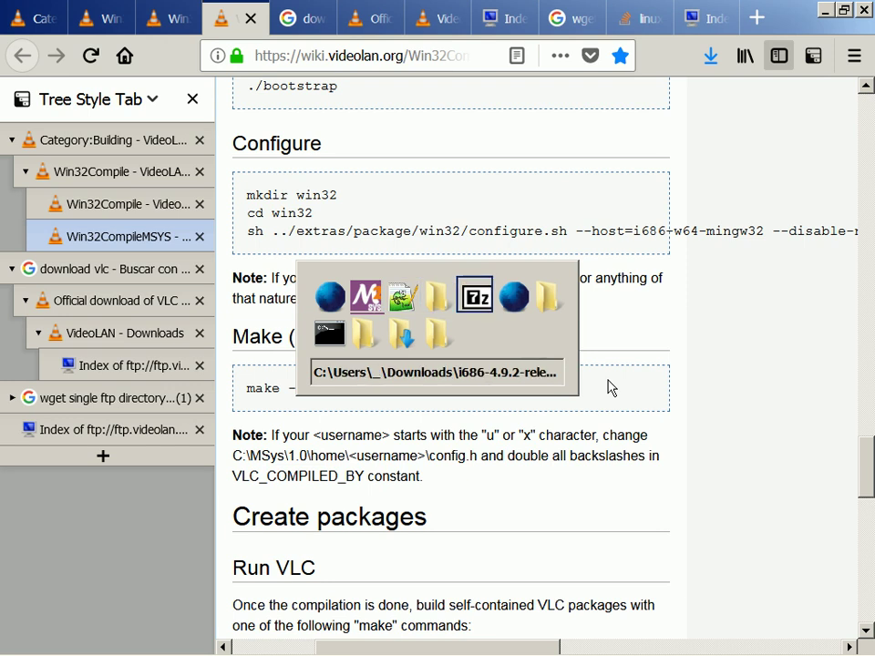
{"action": "key", "text": "alt+Tab"}
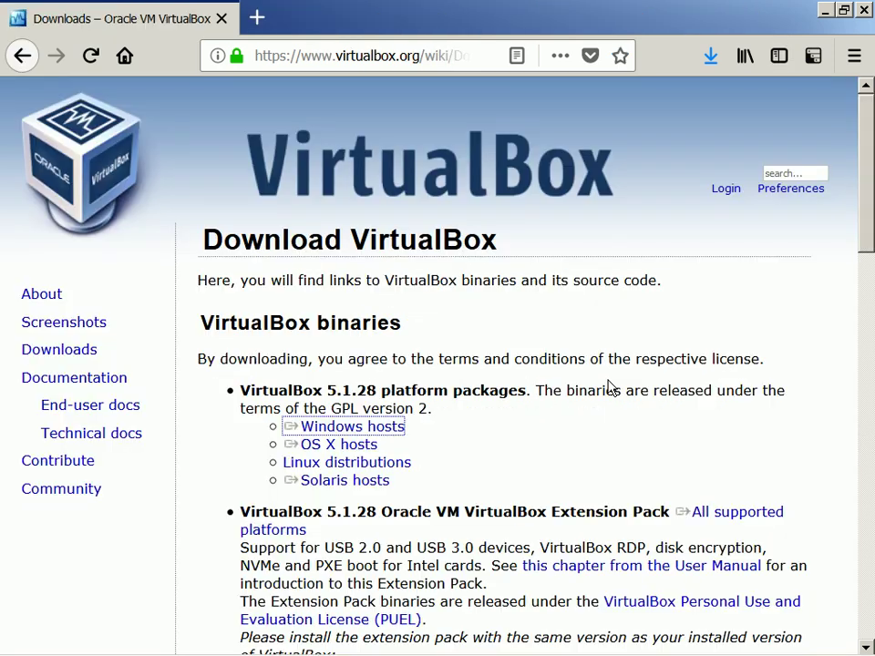
{"action": "key", "text": "alt+Tab"}
{"action": "key", "text": "alt+Tab"}
{"action": "key", "text": "alt+Tab"}
{"action": "key", "text": "alt+Tab"}
{"action": "key", "text": "alt+Tab"}
{"action": "key", "text": "alt+Tab"}
{"action": "key", "text": "alt+Tab"}
{"action": "key", "text": "alt+Tab"}
{"action": "key", "text": "alt+Tab"}
{"action": "key", "text": "alt+Tab"}
{"action": "key", "text": "alt+shift+Tab"}
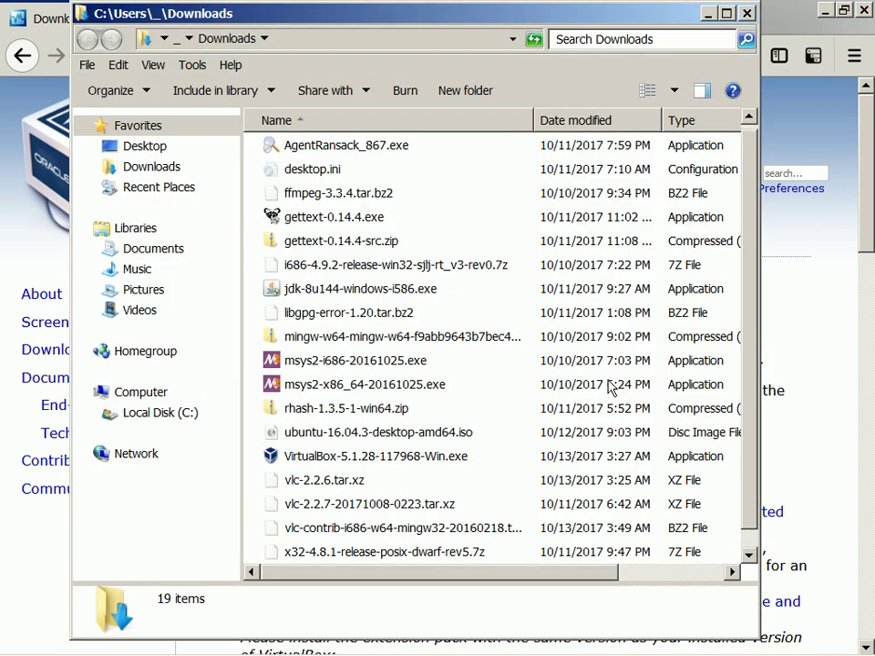
{"action": "left_click", "coordinate": [418, 463]}
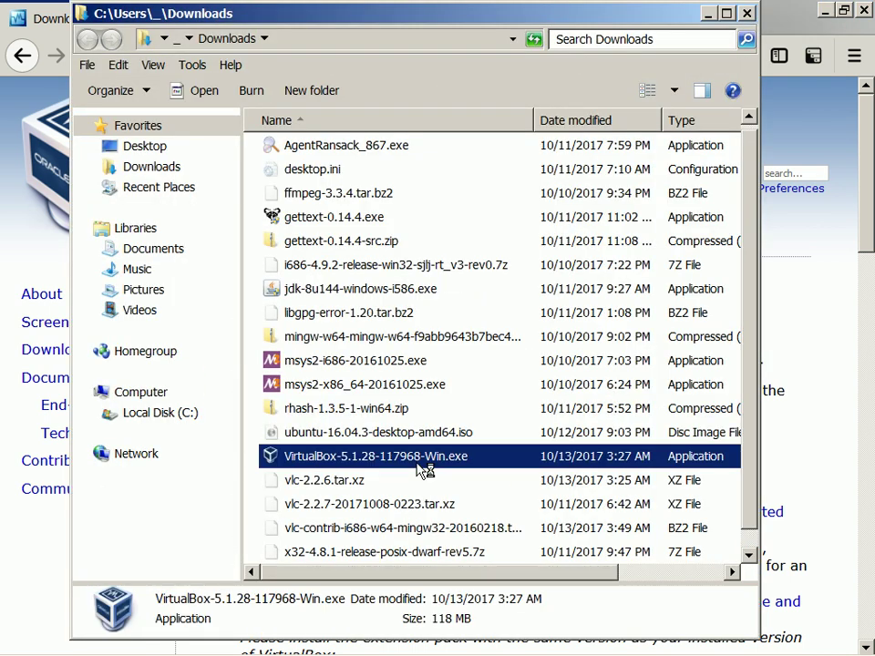
{"action": "double_click", "coordinate": [418, 468]}
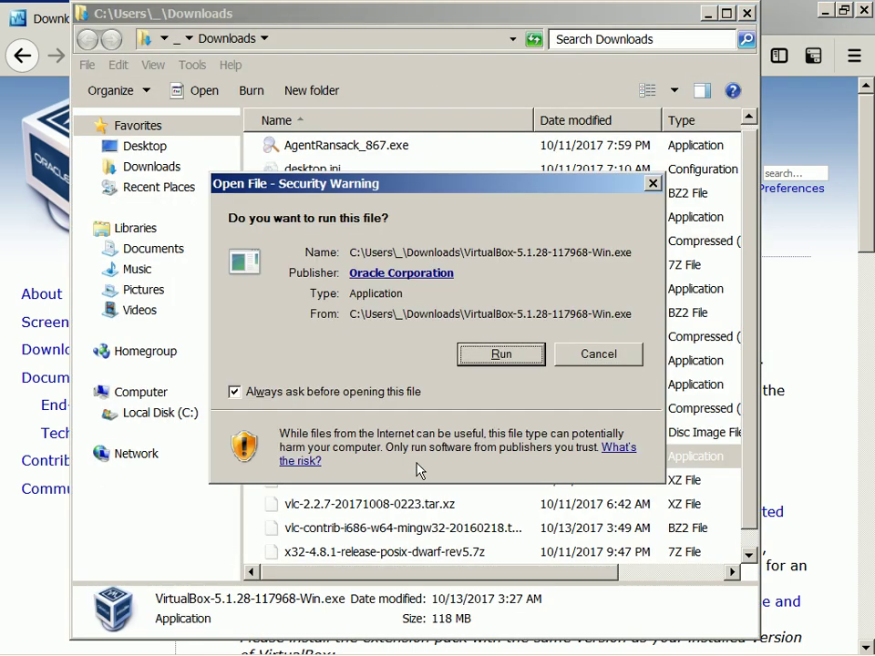
{"action": "key", "text": "Return"}
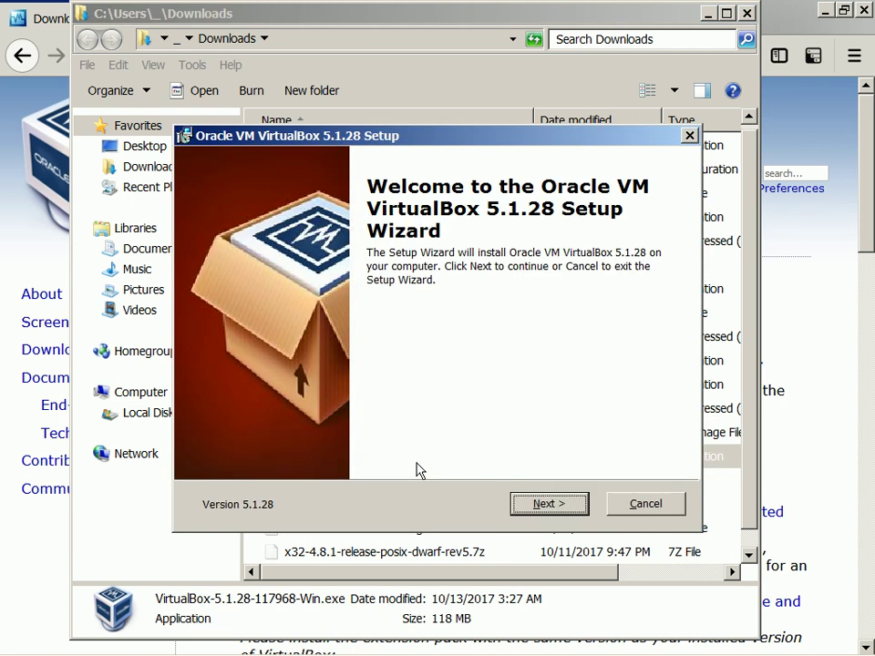
{"action": "key", "text": "Return"}
- Open a Command Prompt, list the user folder with dir, and return to the VirtualBox setup wizard
{"action": "key", "text": "super+r"}
{"action": "type", "text": "cmd"}
{"action": "key", "text": "Return"}
{"action": "type", "text": "dir"}
{"action": "key", "text": "Return"}
{"action": "key", "text": "alt+Tab"}
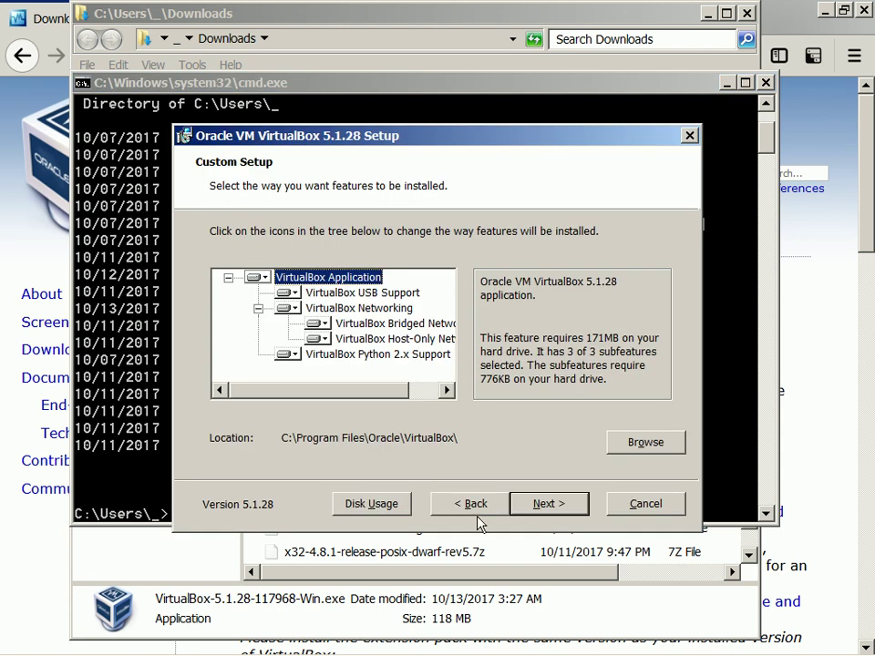
- Accept the default VirtualBox features, location and shortcut options, and proceed with the installation despite the network interface reset
{"action": "left_click", "coordinate": [538, 508]}
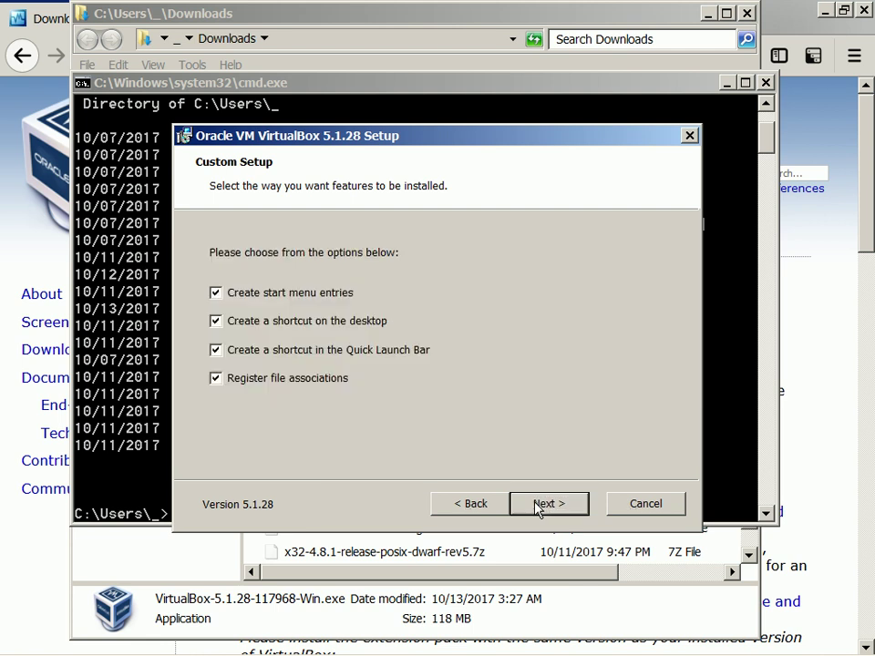
{"action": "left_click", "coordinate": [538, 509]}
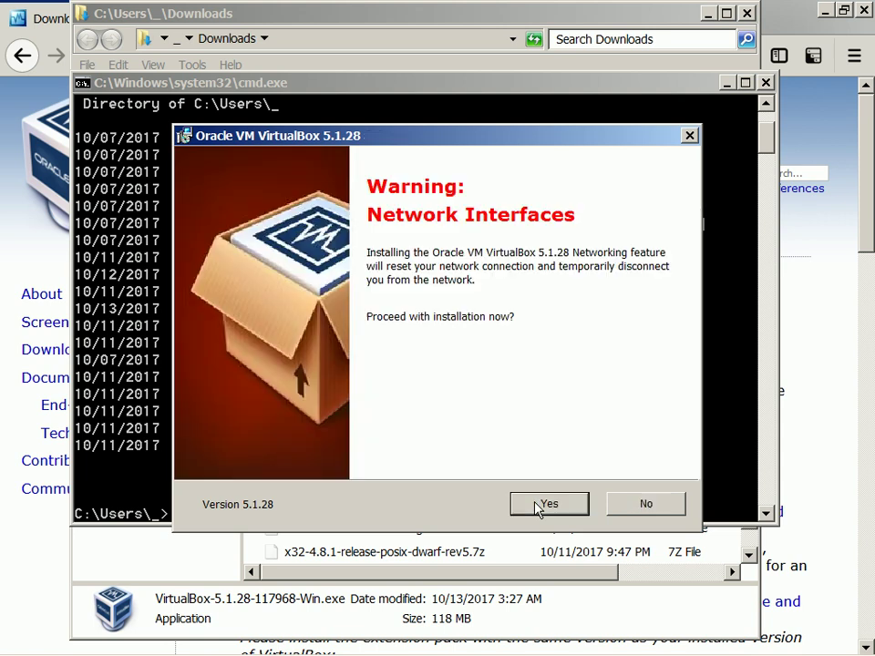
{"action": "left_click", "coordinate": [538, 508]}
{"action": "left_click", "coordinate": [538, 509]}
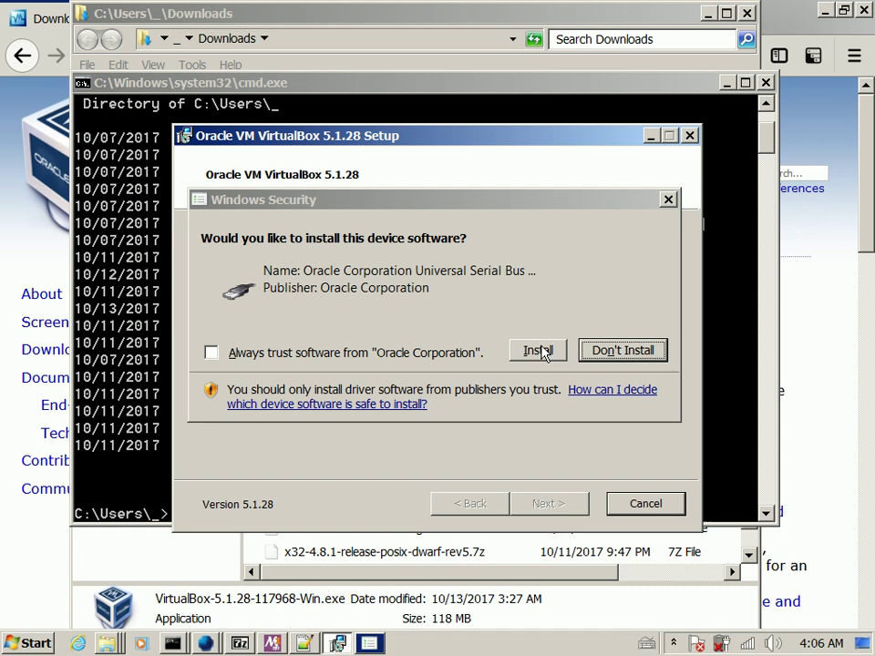
- Allow installation of the Oracle Corporation Universal Serial Bus device software
{"action": "key", "text": "alt+Tab"}
{"action": "key", "text": "alt+shift+Tab"}
{"action": "key", "text": "Tab"}
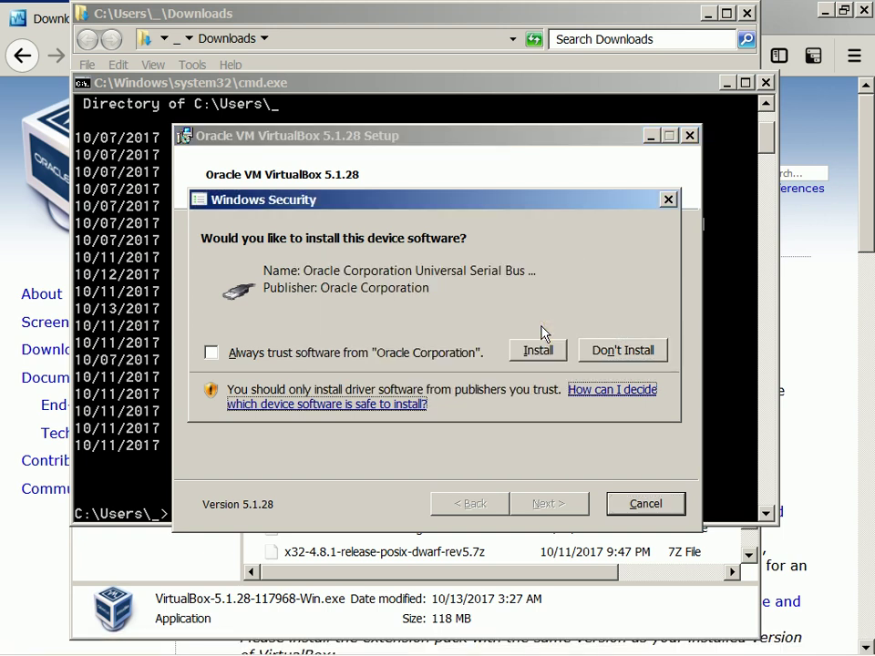
{"action": "key", "text": "Tab"}
{"action": "key", "text": "Tab"}
{"action": "key", "text": "Return"}
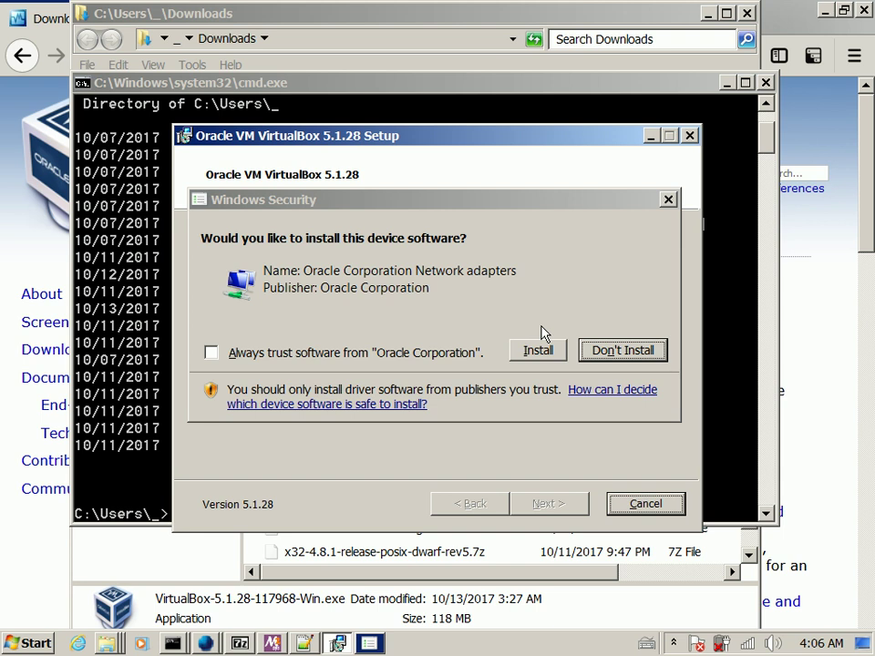
- Allow installation of the Oracle Corporation Network adapters device software
{"action": "key", "text": "alt+Tab"}
{"action": "key", "text": "alt+Tab"}
{"action": "key", "text": "alt+shift+Tab"}
{"action": "key", "text": "Return"}
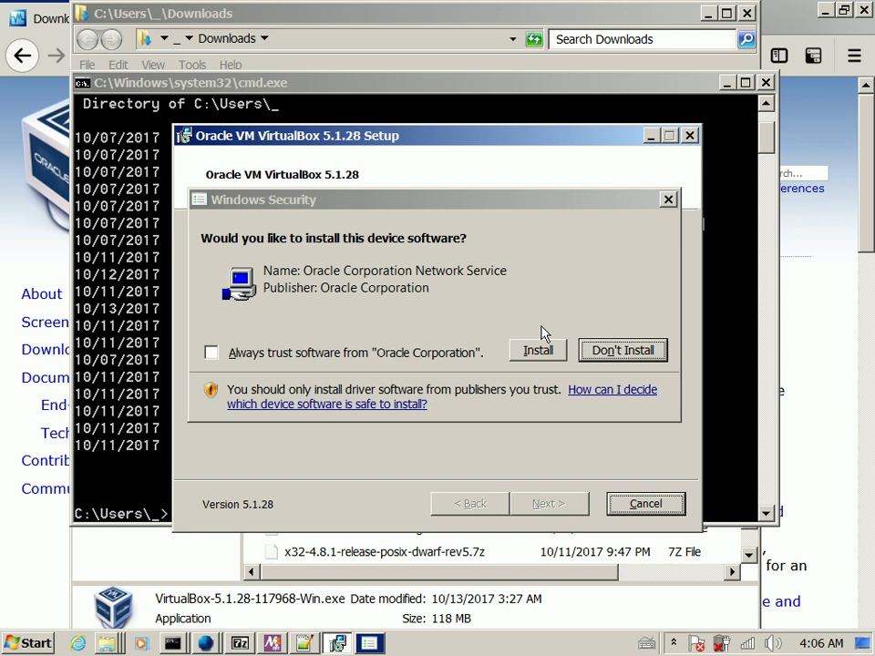
- Allow the Oracle Corporation Network Service device software and finish the setup with VirtualBox set to start
{"action": "key", "text": "alt+Tab"}
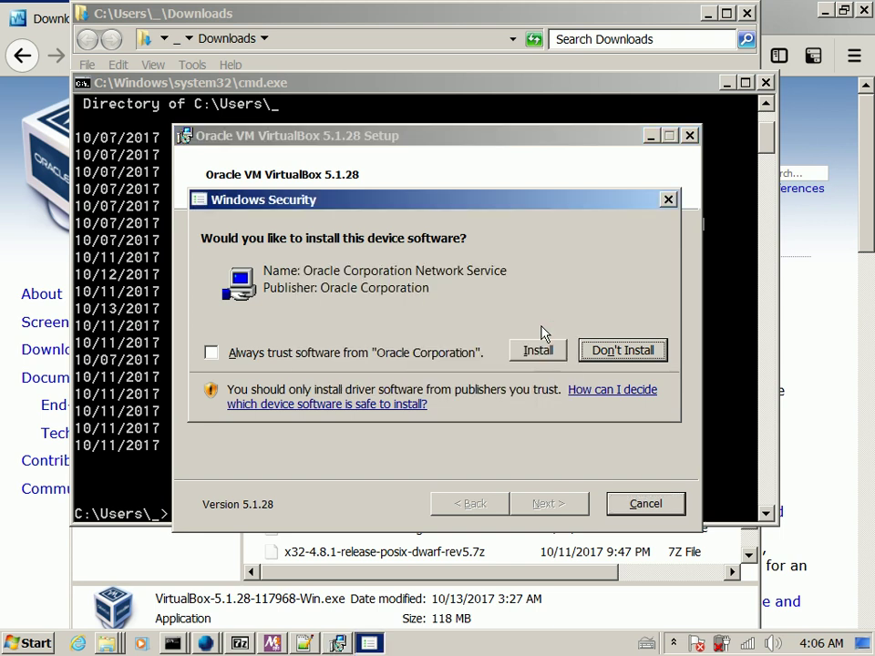
{"action": "key", "text": "alt+i"}
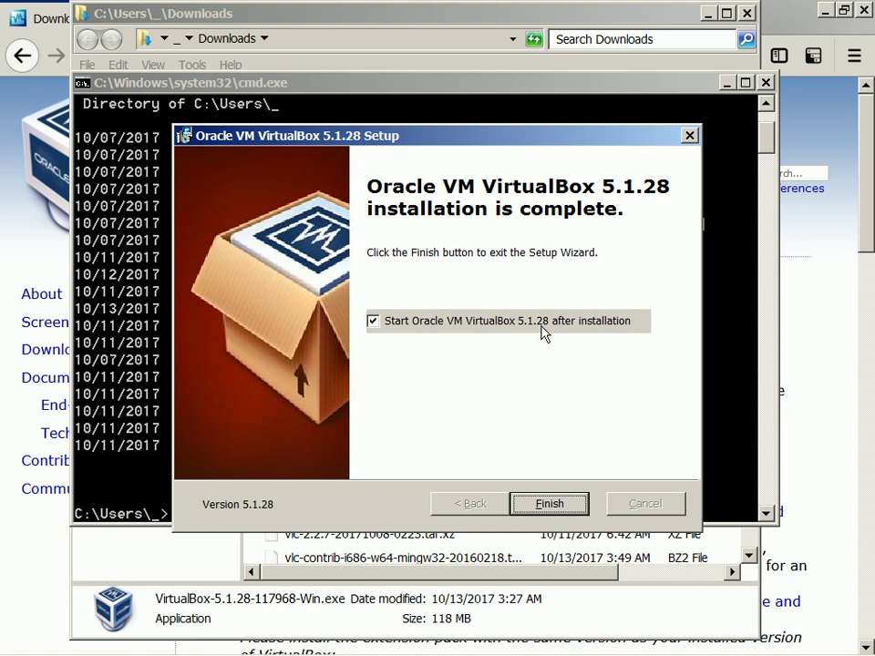
{"action": "key", "text": "Return"}
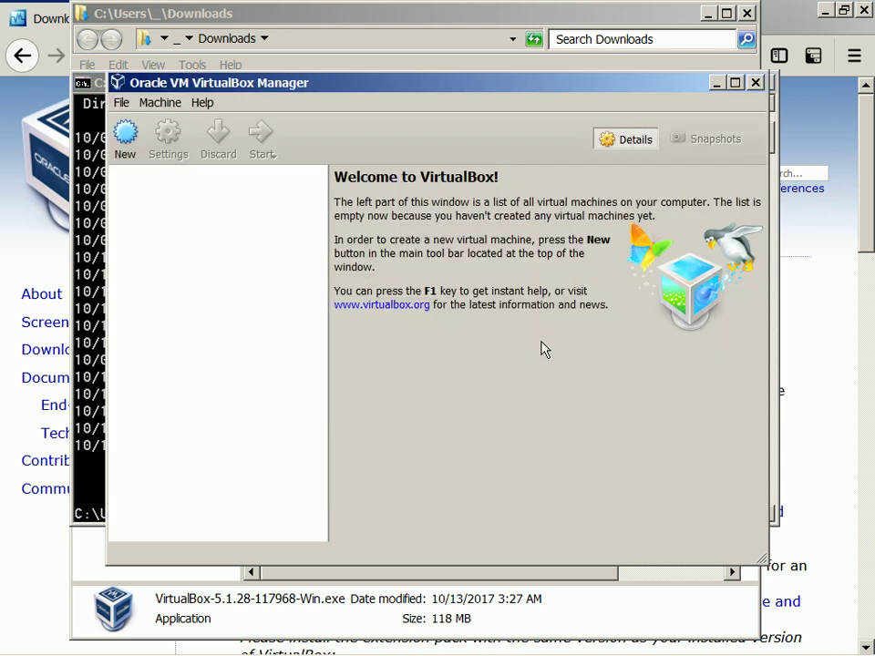
- Begin a new virtual machine named 64 with type Other and version Other/Unknown, and set its memory to 1536 MB
{"action": "left_click", "coordinate": [142, 154]}
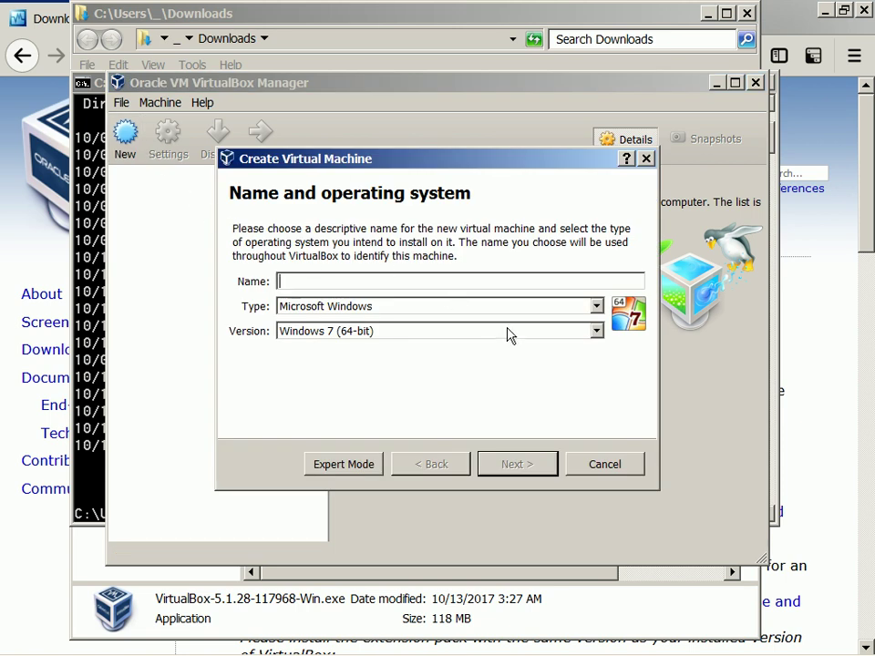
{"action": "left_click", "coordinate": [509, 306]}
{"action": "left_click", "coordinate": [508, 408]}
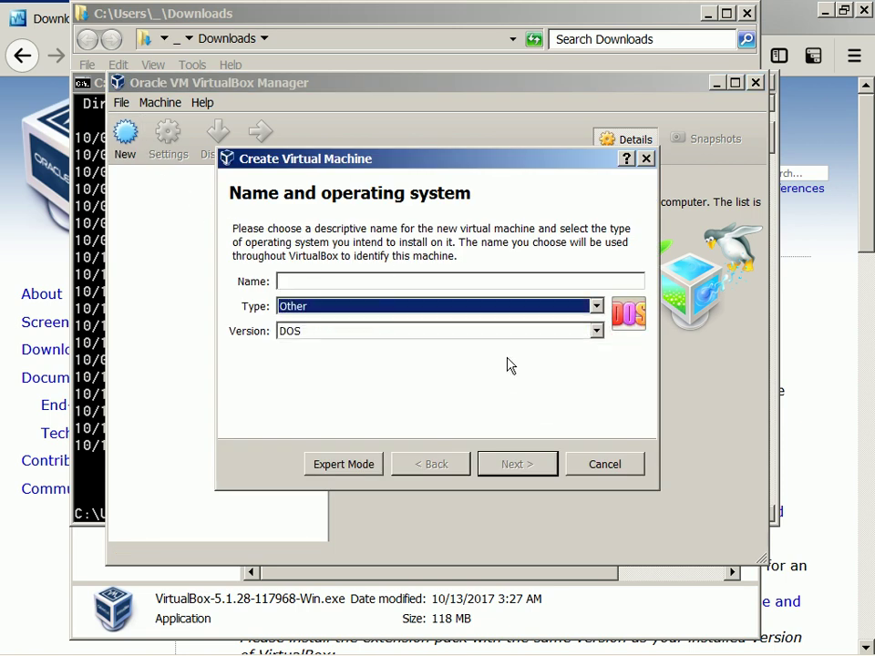
{"action": "left_click", "coordinate": [508, 332]}
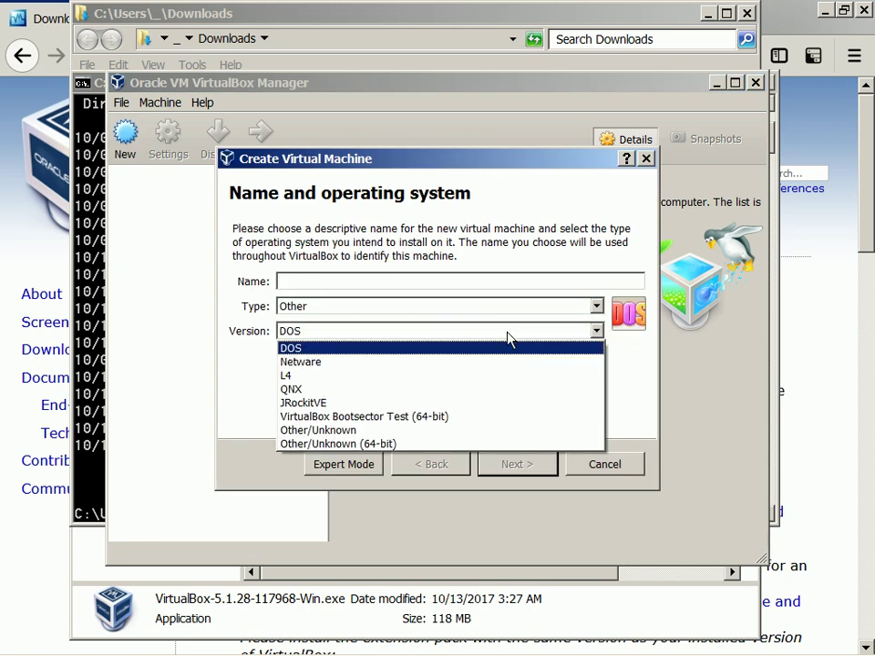
{"action": "left_click", "coordinate": [445, 430]}
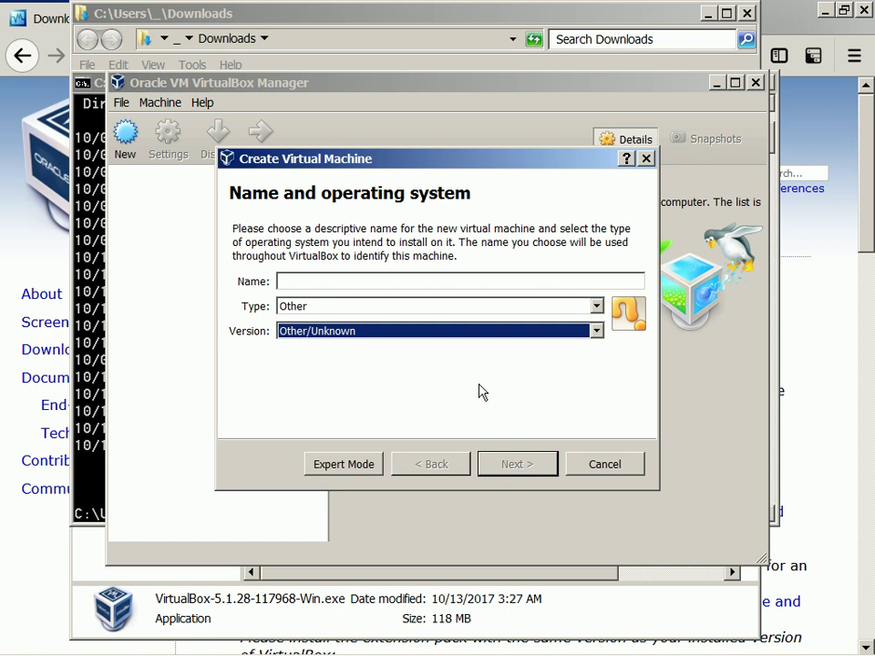
{"action": "left_click", "coordinate": [484, 279]}
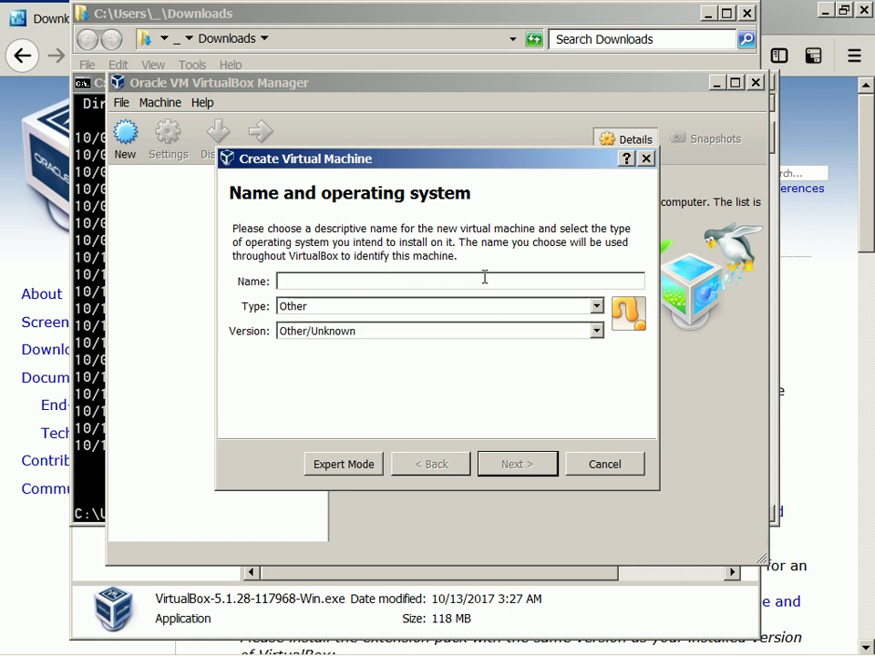
{"action": "type", "text": "64"}
{"action": "key", "text": "Return"}
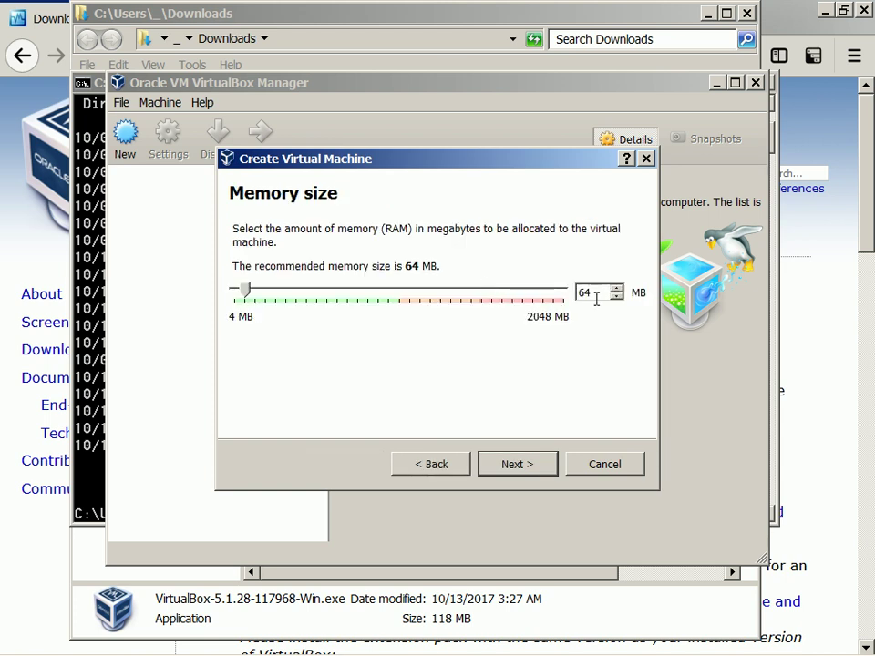
{"action": "left_click_drag", "start_coordinate": [596, 292], "coordinate": [555, 302]}
{"action": "type", "text": "1536"}
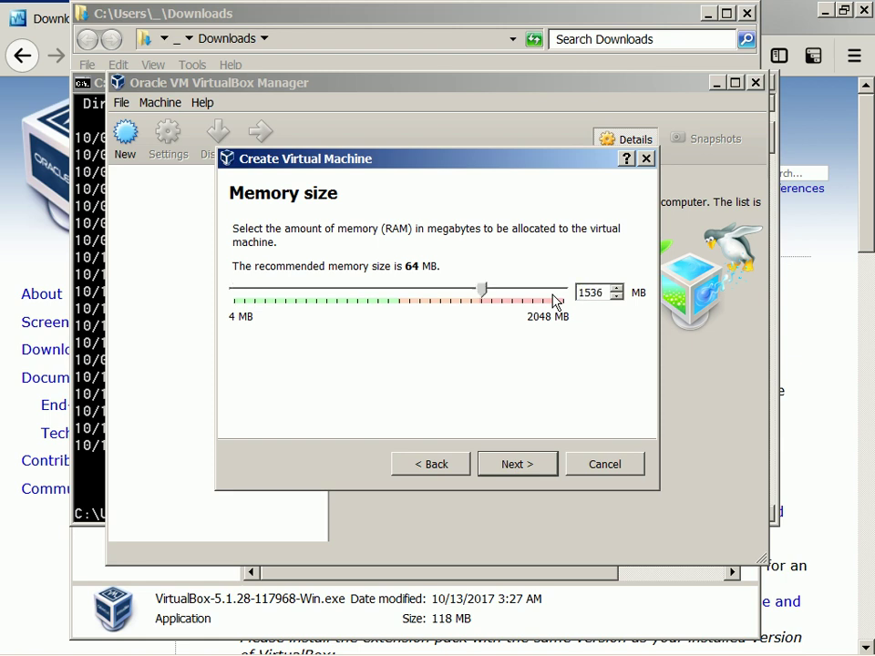
- Switch to the Firefox window with the VideoLAN wiki and exit Firefox entirely
{"action": "key", "text": "alt+Tab"}
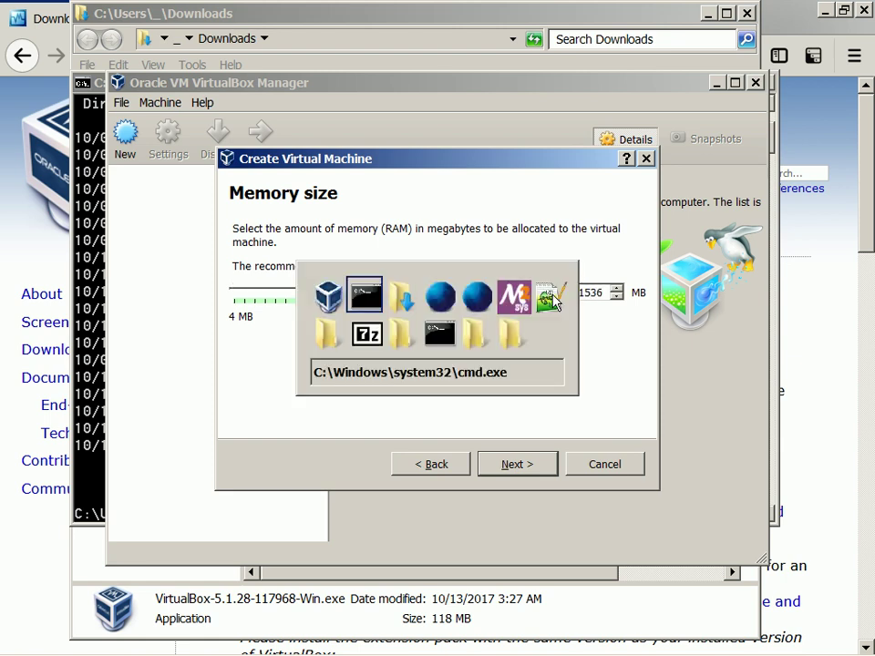
{"action": "key", "text": "alt+Tab"}
{"action": "key", "text": "alt+Tab"}
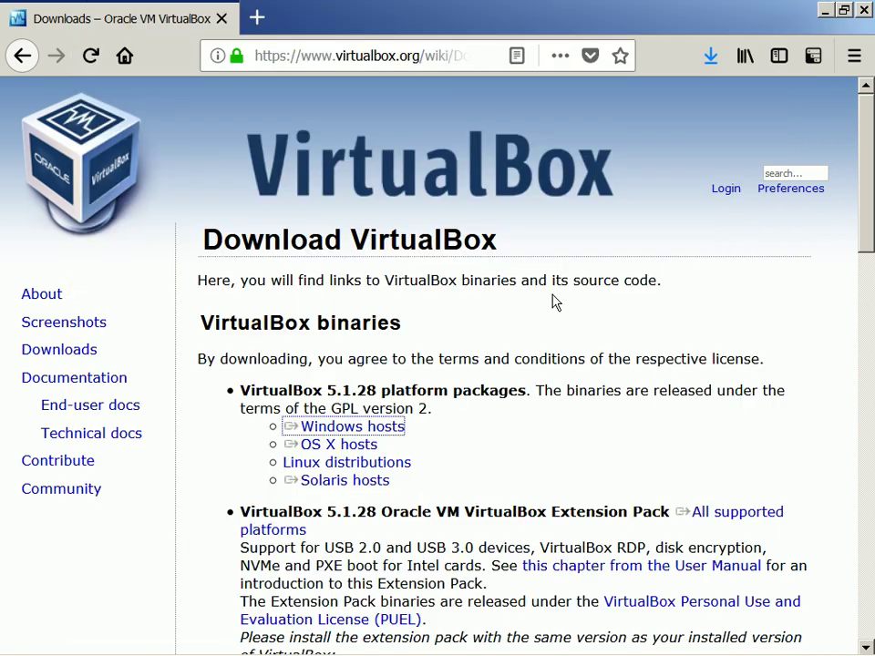
{"action": "key", "text": "alt+Tab"}
{"action": "key", "text": "alt+Tab"}
{"action": "key", "text": "alt+Tab"}
{"action": "key", "text": "alt+Tab"}
{"action": "key", "text": "alt+Tab"}
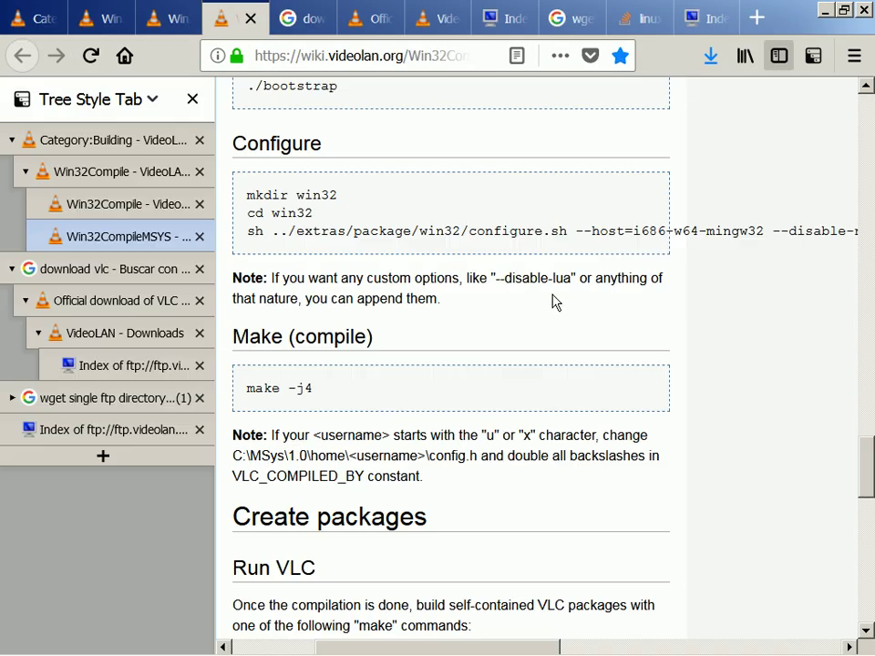
{"action": "key", "text": "alt+f"}
{"action": "key", "text": "Up"}
{"action": "key", "text": "Up"}
{"action": "key", "text": "Return"}
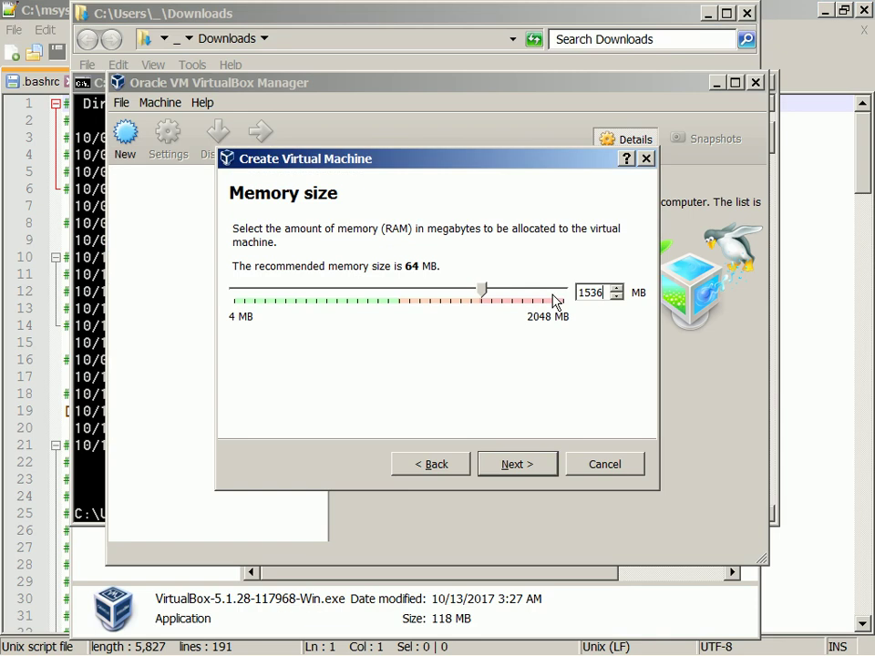
- Switch to the MSYS2 shell and close it with the exit command
{"action": "key", "text": "alt+Tab"}
{"action": "type", "text": "exit"}
{"action": "key", "text": "Return"}
- Switch to the 7-Zip window showing the i686-4.9.2 archive and close it
{"action": "key", "text": "alt+Tab"}
{"action": "key", "text": "alt+Tab"}
{"action": "key", "text": "alt+Tab"}
{"action": "key", "text": "alt+Tab"}
{"action": "key", "text": "alt+Tab"}
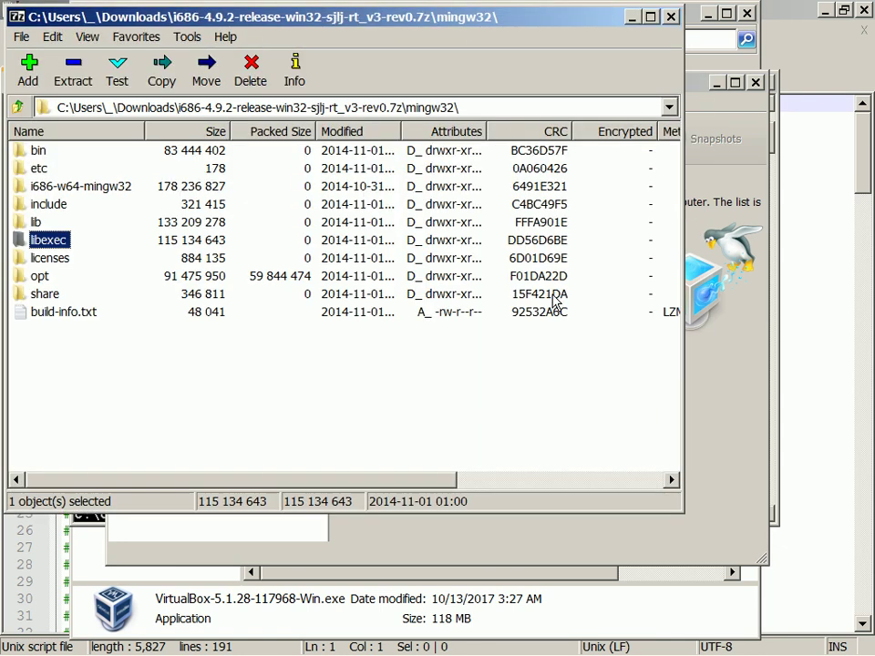
{"action": "key", "text": "alt+F4"}
- Switch to Notepad++ with the .bashrc file open and close it
{"action": "key", "text": "alt+Tab"}
{"action": "key", "text": "alt+Tab"}
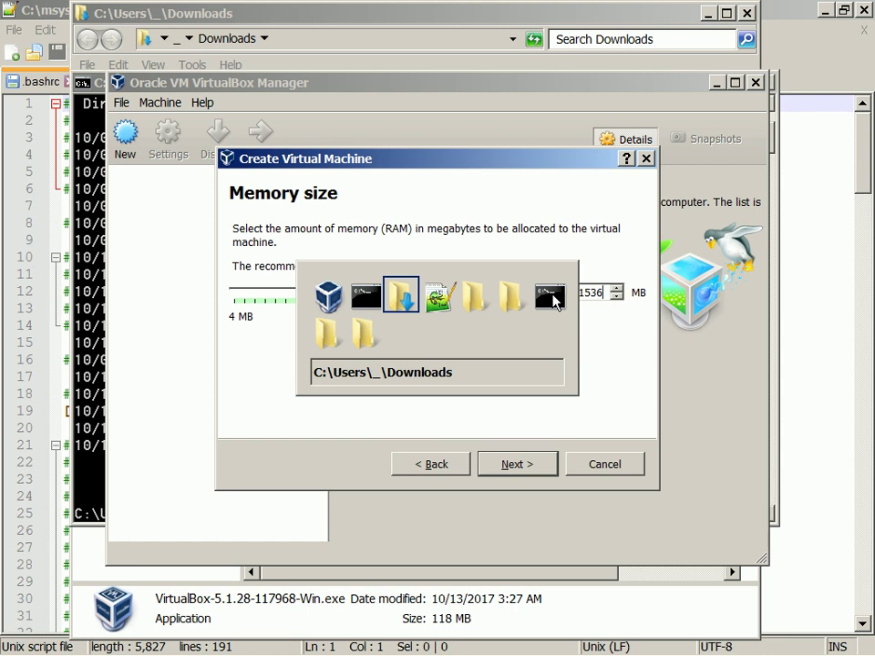
{"action": "key", "text": "alt+Tab"}
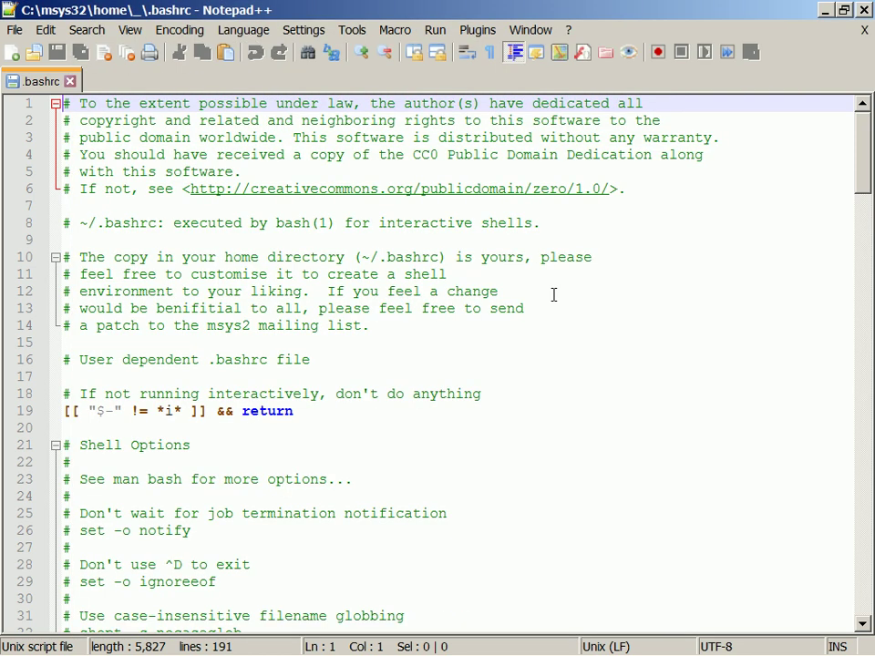
{"action": "key", "text": "alt+Tab"}
- Switch to the remaining Command Prompt windows and close them with the exit command
{"action": "key", "text": "alt+Tab"}
{"action": "key", "text": "alt+Tab"}
{"action": "key", "text": "alt+Tab"}
{"action": "key", "text": "alt+Tab"}
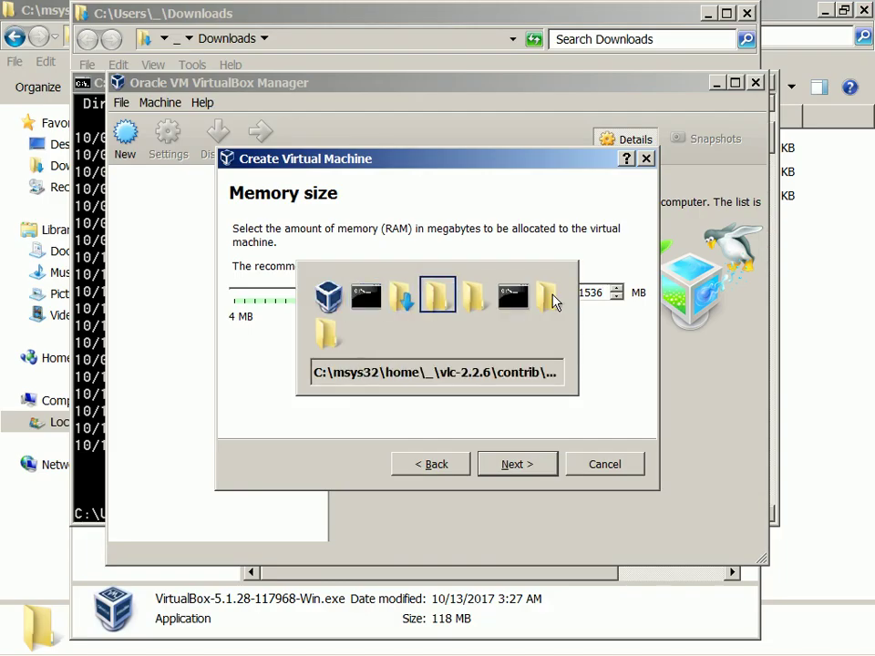
{"action": "type", "text": "exit"}
{"action": "key", "text": "Return"}
{"action": "key", "text": "alt+Tab"}
{"action": "type", "text": "xit"}
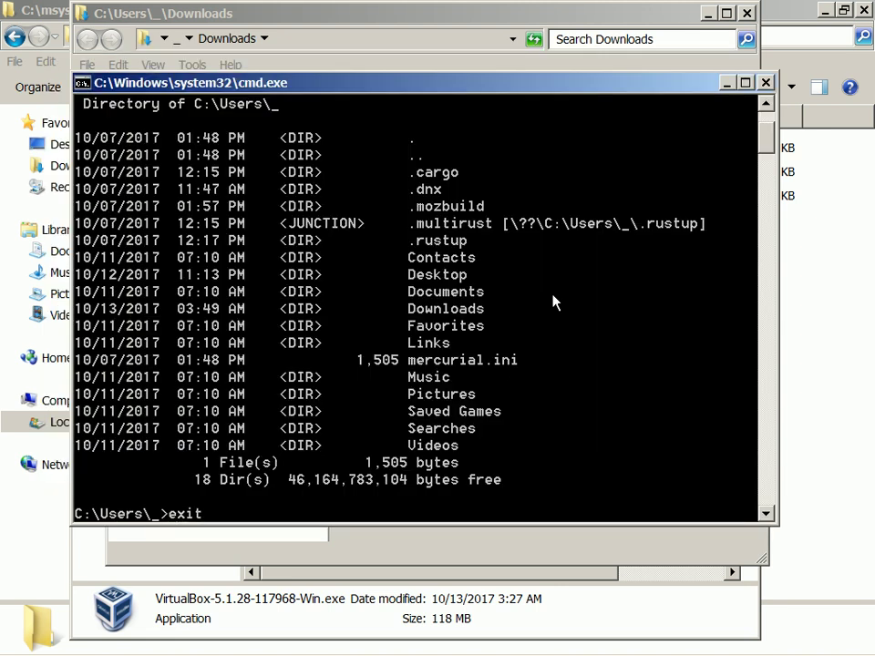
{"action": "key", "text": "Return"}
- Accept the memory size and create a dynamically allocated 35 GB VDI hard disk for the new virtual machine
{"action": "key", "text": "Return"}
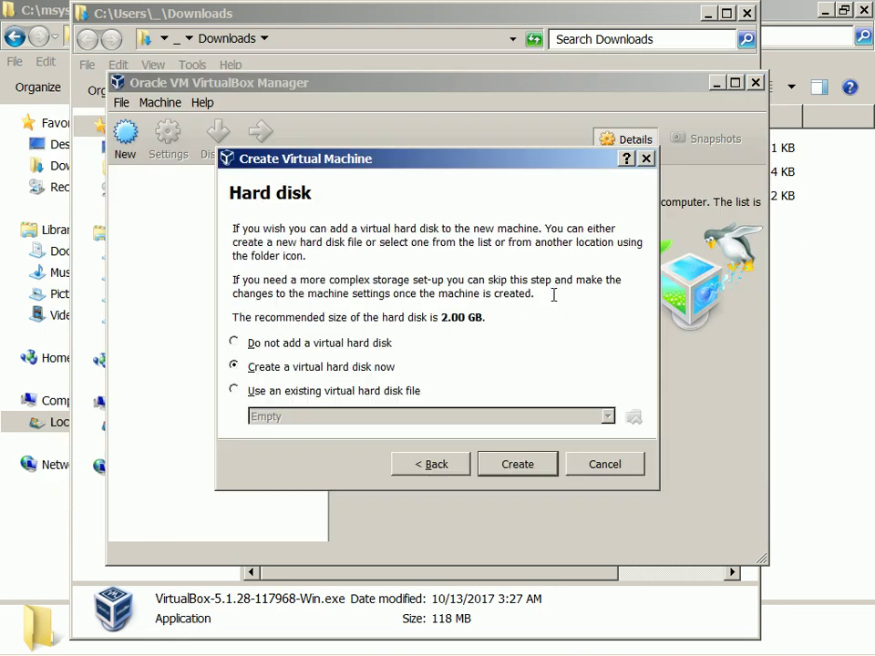
{"action": "left_click", "coordinate": [497, 466]}
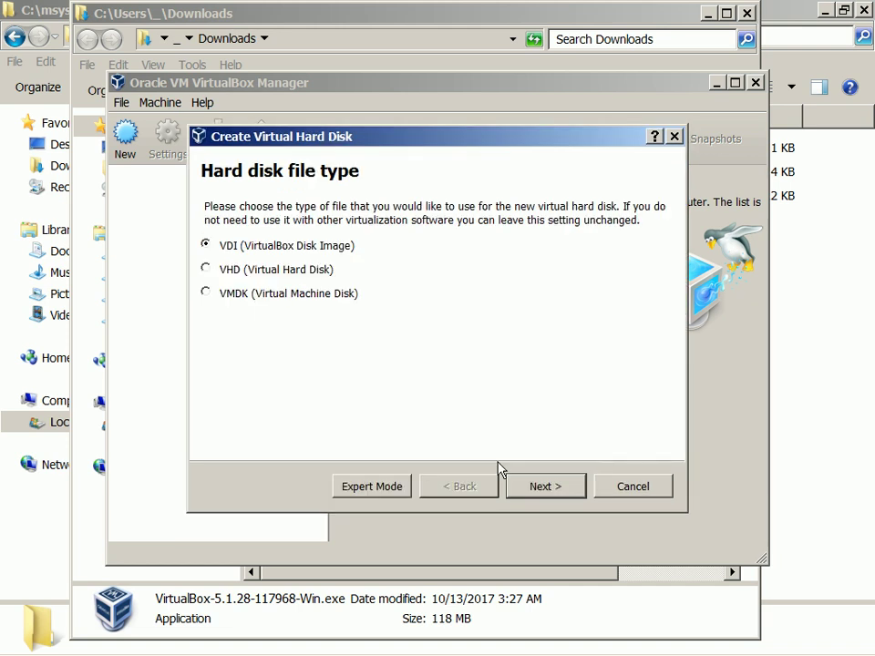
{"action": "left_click", "coordinate": [536, 497]}
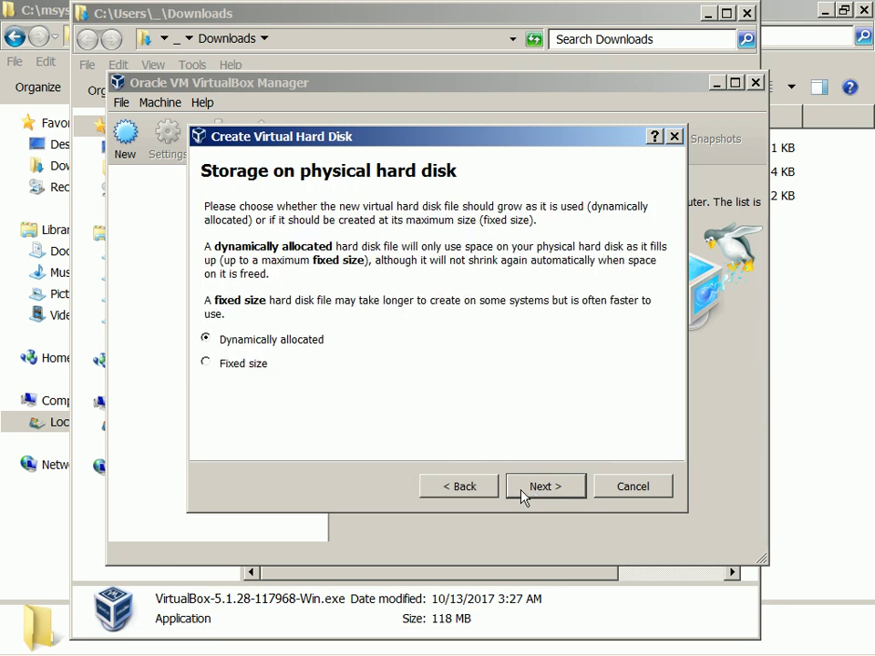
{"action": "left_click", "coordinate": [538, 501]}
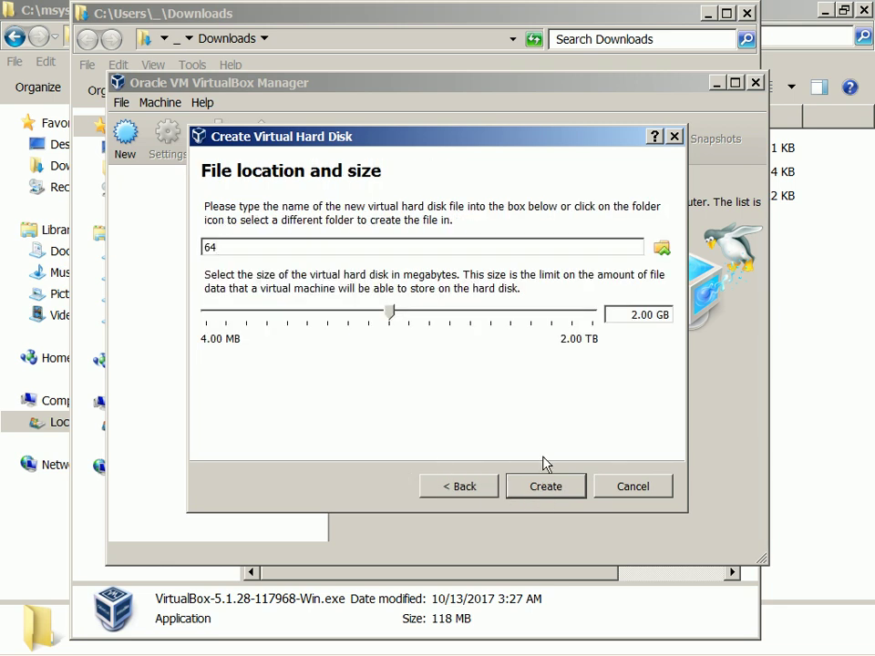
{"action": "left_click", "coordinate": [616, 317]}
{"action": "key", "text": "Delete"}
{"action": "type", "text": "35"}
{"action": "left_click", "coordinate": [527, 487]}
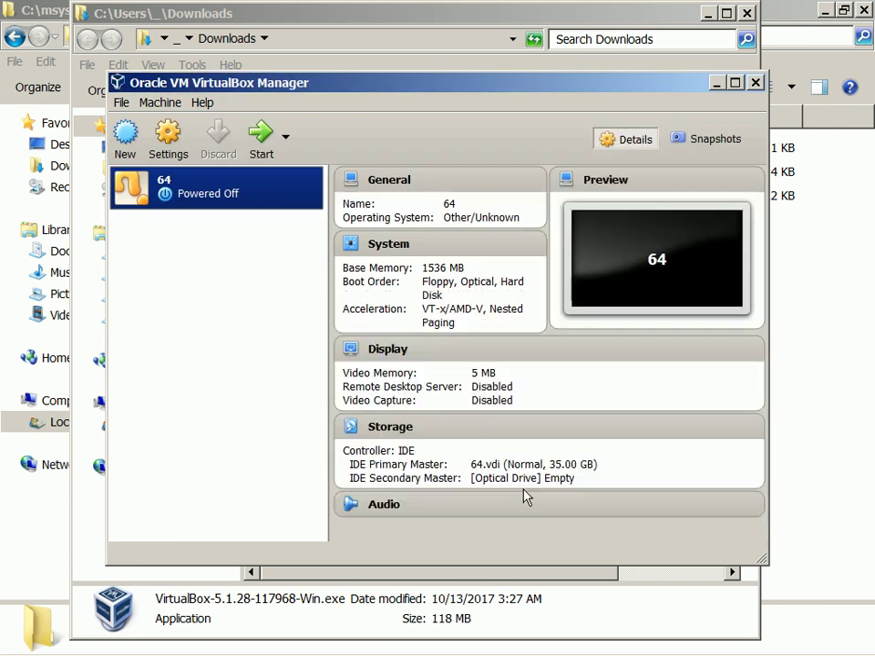
- Open the settings of virtual machine 64 and review its System, Display, Storage, Audio, Network, Serial Ports, USB and Shared Folders pages
{"action": "right_click", "coordinate": [205, 174]}
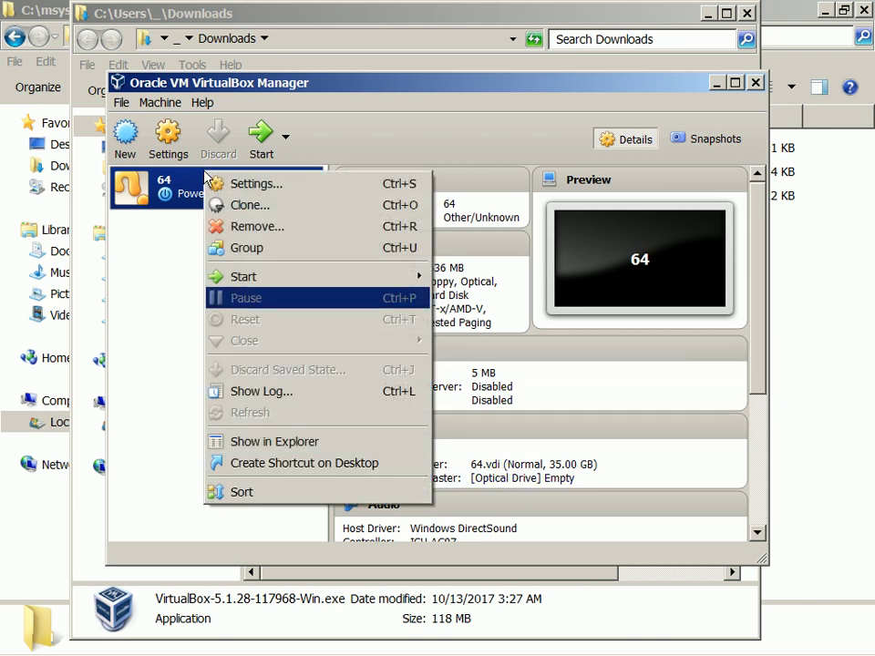
{"action": "left_click", "coordinate": [228, 182]}
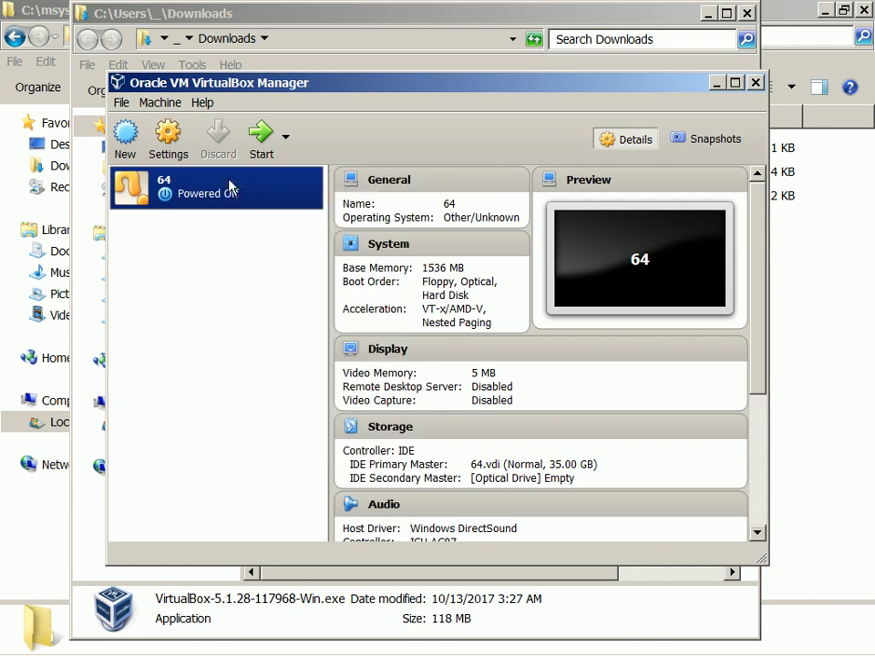
{"action": "left_click", "coordinate": [193, 192]}
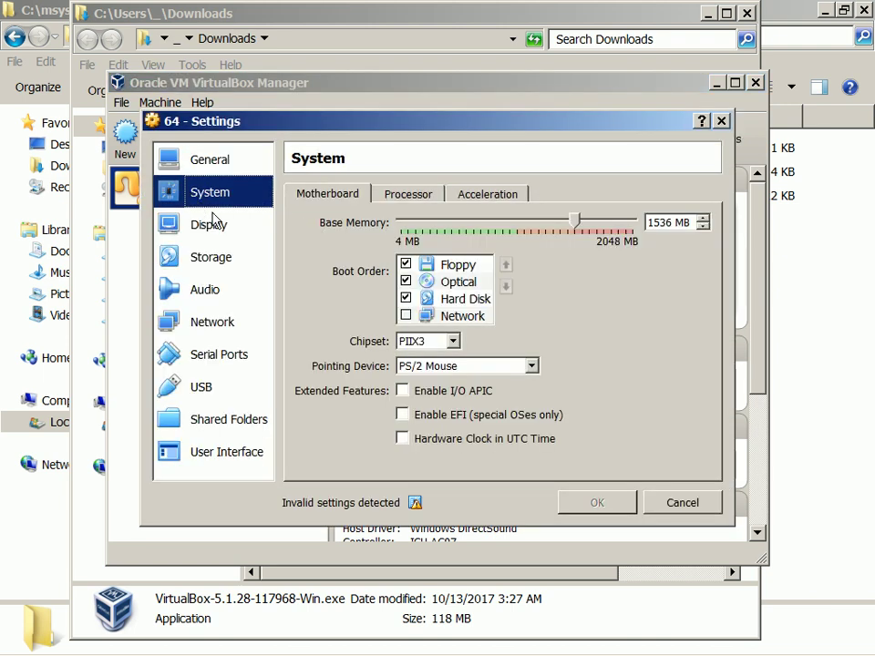
{"action": "left_click", "coordinate": [215, 229]}
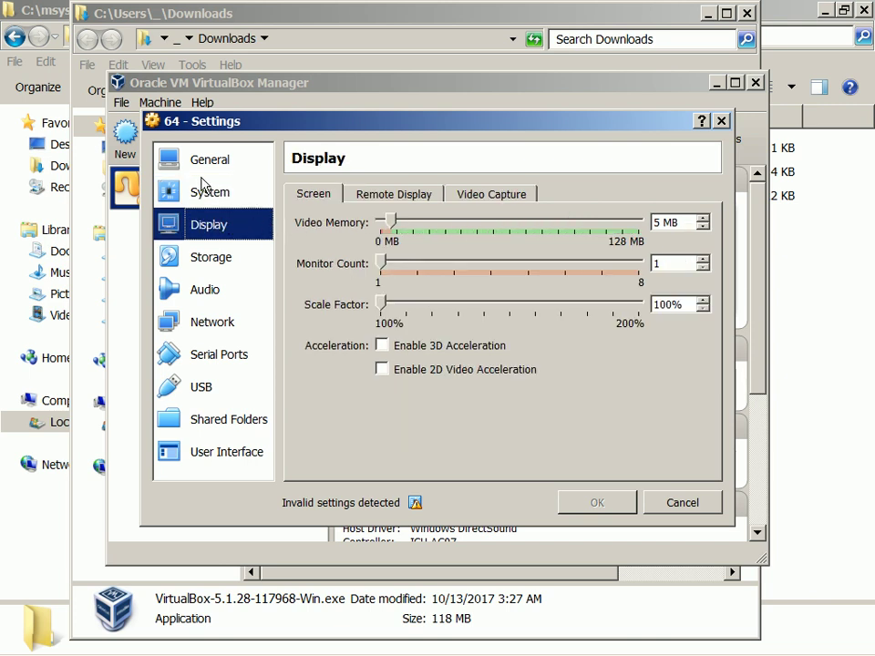
{"action": "left_click", "coordinate": [221, 266]}
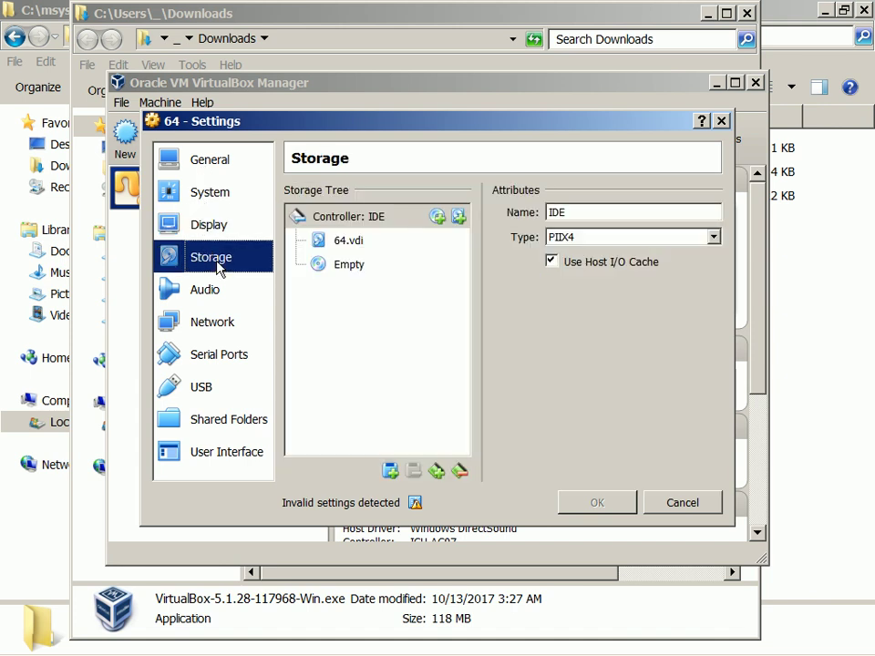
{"action": "left_click", "coordinate": [232, 289]}
{"action": "left_click", "coordinate": [233, 323]}
{"action": "left_click", "coordinate": [232, 355]}
{"action": "left_click", "coordinate": [232, 387]}
{"action": "left_click", "coordinate": [233, 417]}
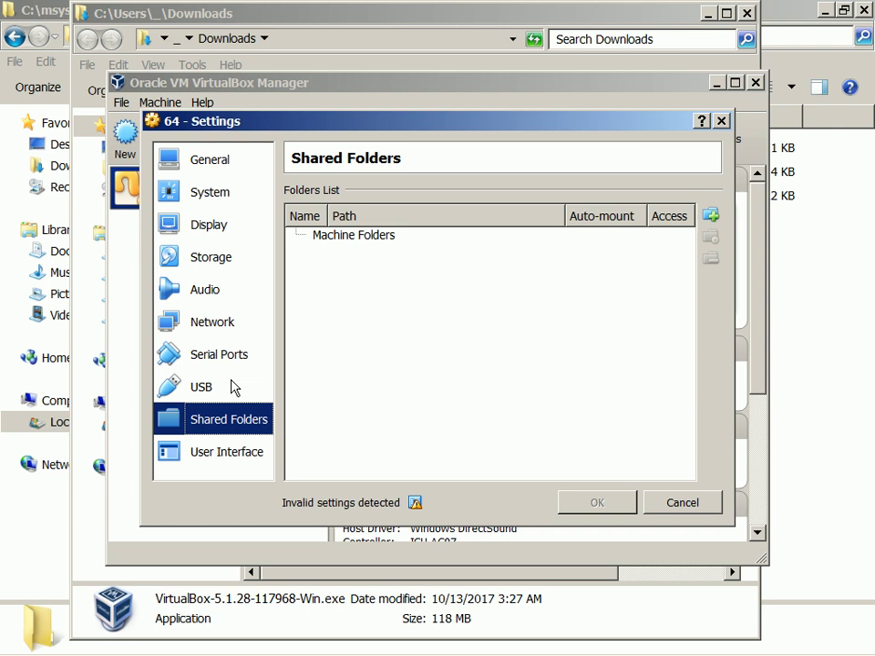
- Load ubuntu-16.04.3-desktop-amd64.iso from the Downloads folder into the virtual machine's empty optical drive
{"action": "left_click", "coordinate": [229, 262]}
{"action": "left_click", "coordinate": [366, 266]}
{"action": "right_click", "coordinate": [365, 263]}
{"action": "left_click", "coordinate": [593, 219]}
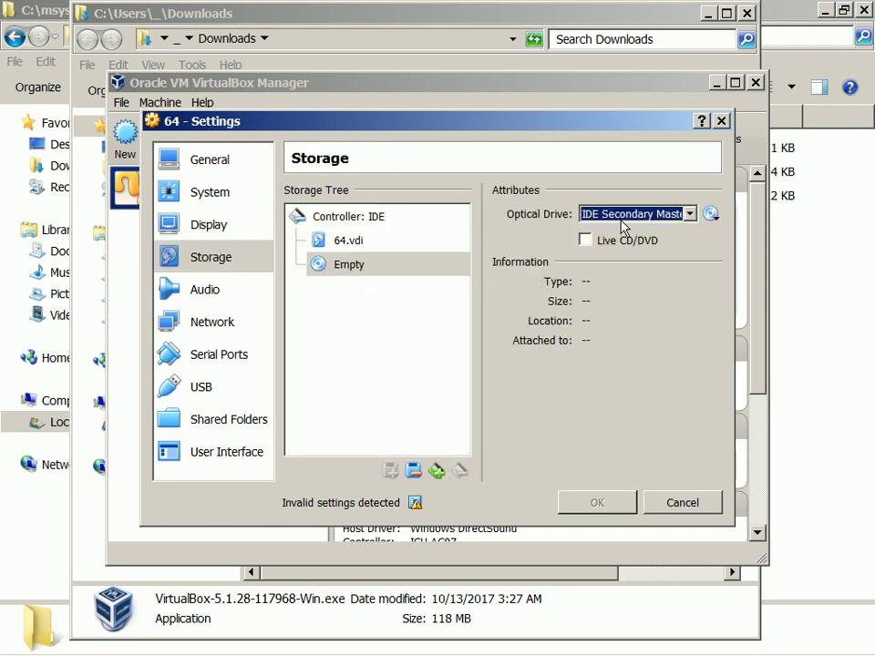
{"action": "left_click", "coordinate": [634, 243]}
{"action": "left_click", "coordinate": [713, 219]}
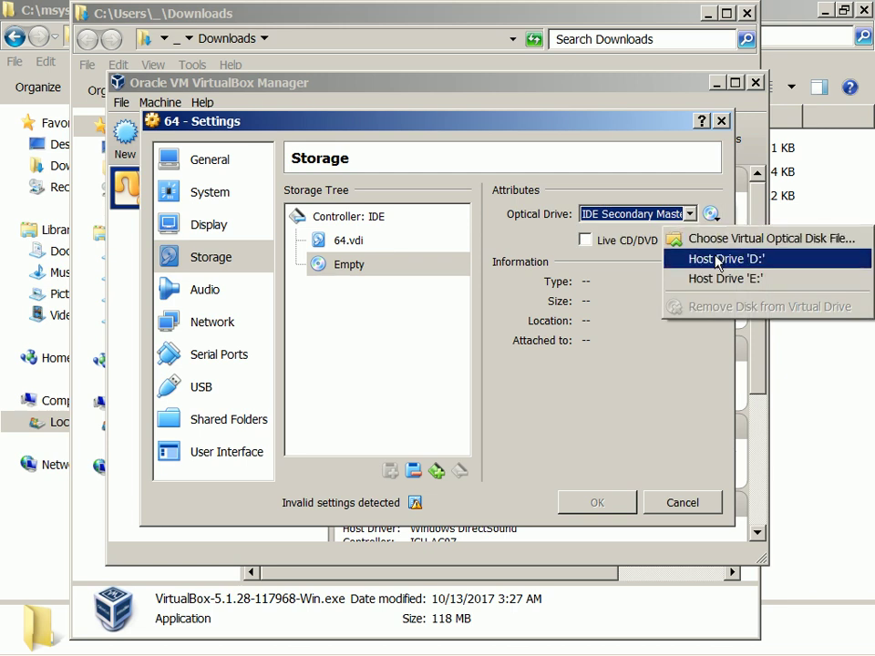
{"action": "key", "text": "Escape"}
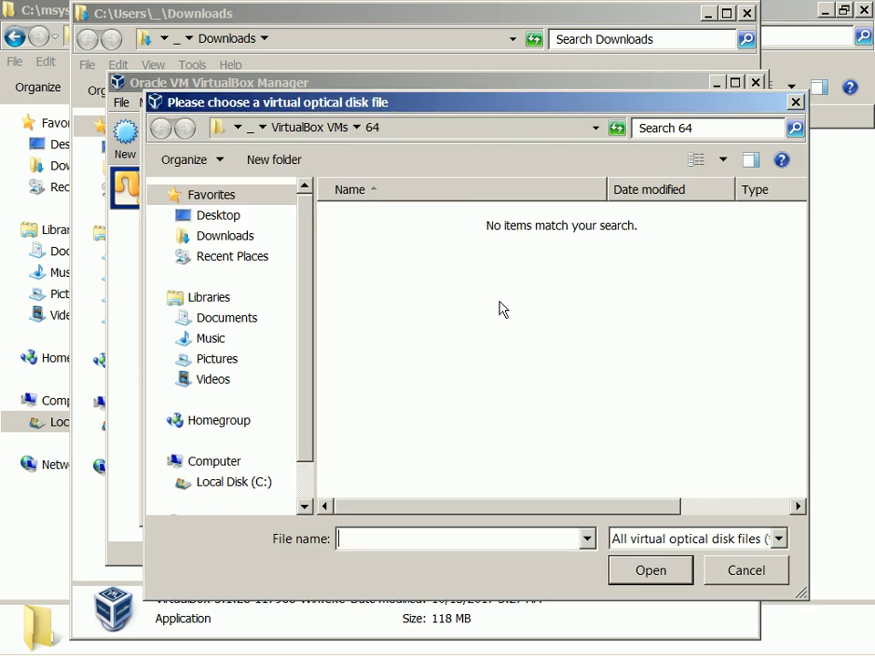
{"action": "left_click", "coordinate": [223, 237]}
{"action": "left_click", "coordinate": [453, 245]}
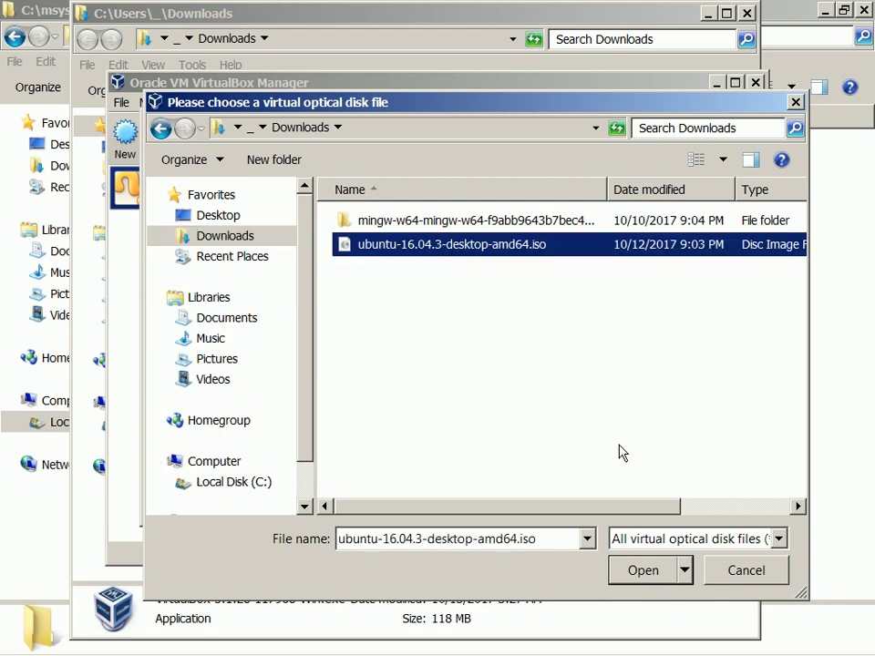
{"action": "key", "text": "alt+Tab"}
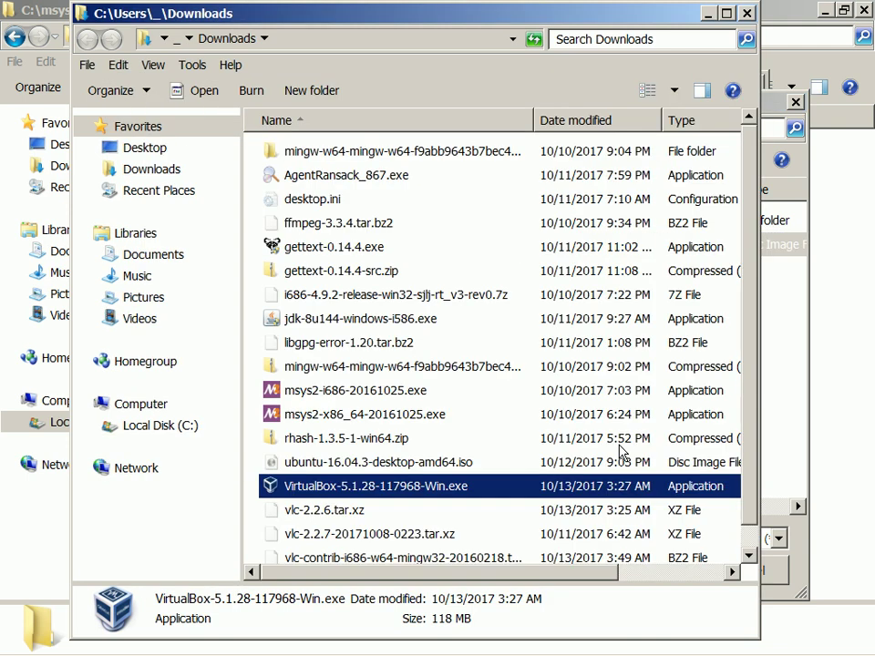
{"action": "key", "text": "alt+Tab"}
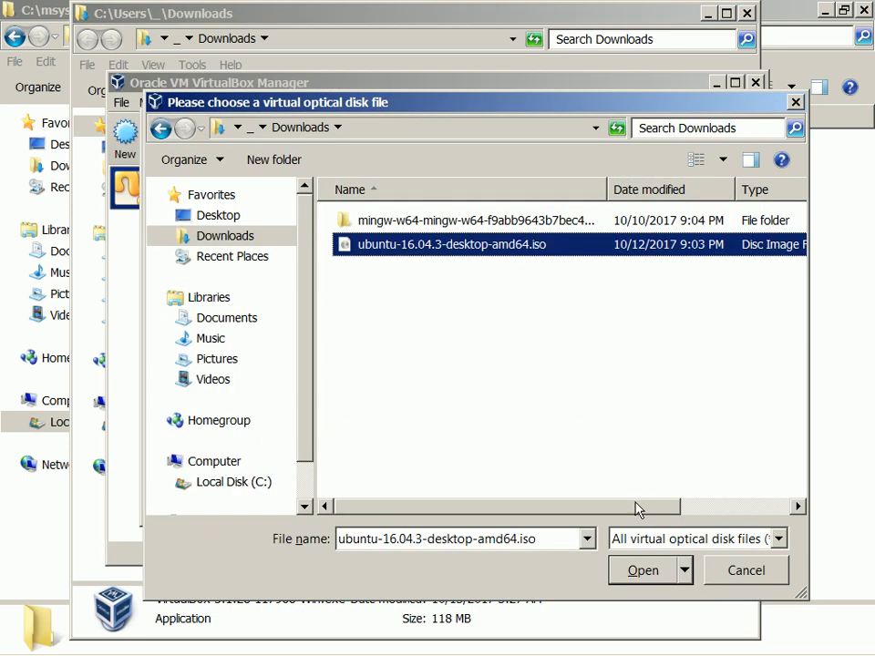
{"action": "left_click", "coordinate": [637, 569]}
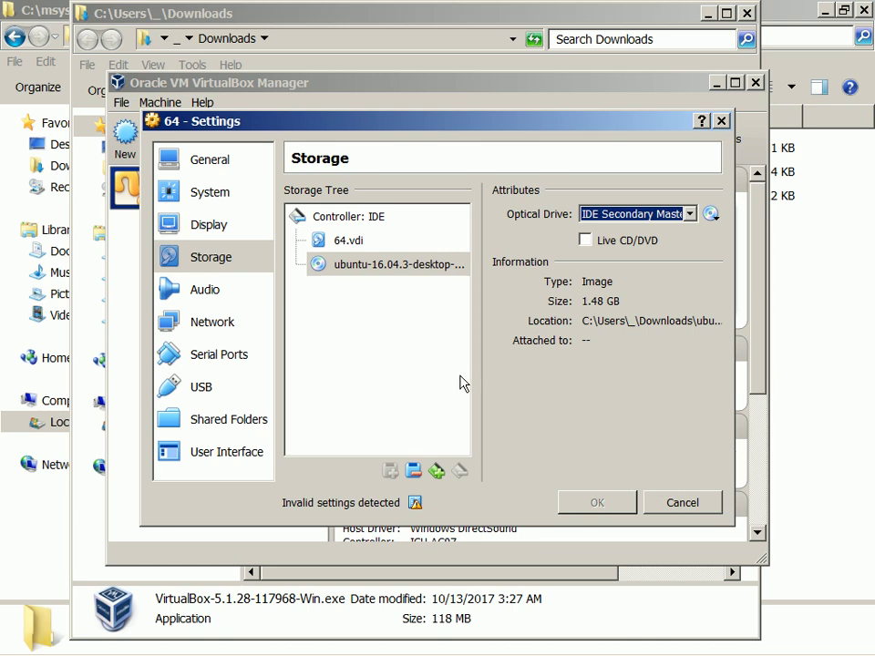
- Check the invalid-settings notice, reduce the base memory to 1156 MB and save the virtual machine's settings
{"action": "mouse_move", "coordinate": [413, 508]}
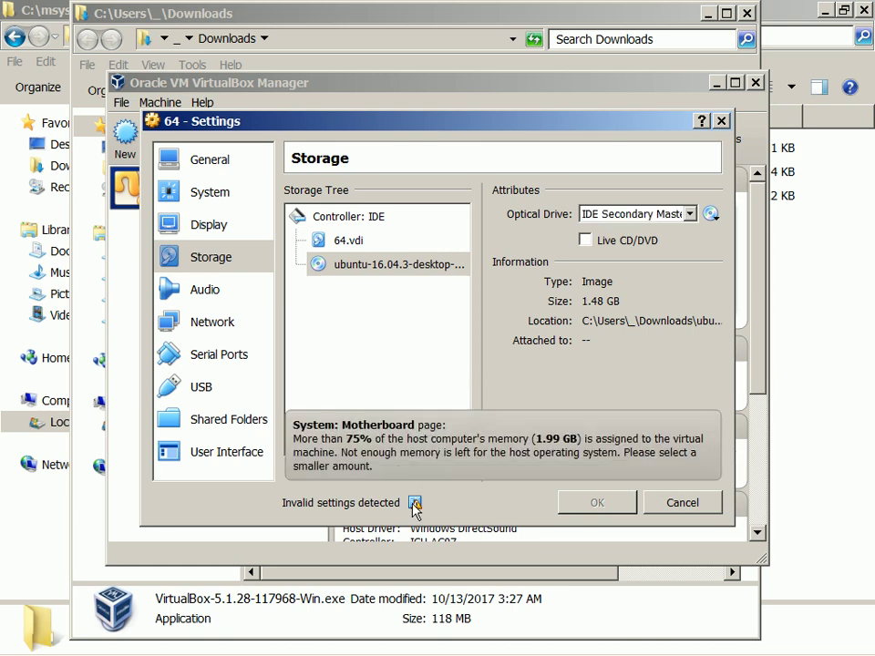
{"action": "left_click", "coordinate": [210, 194]}
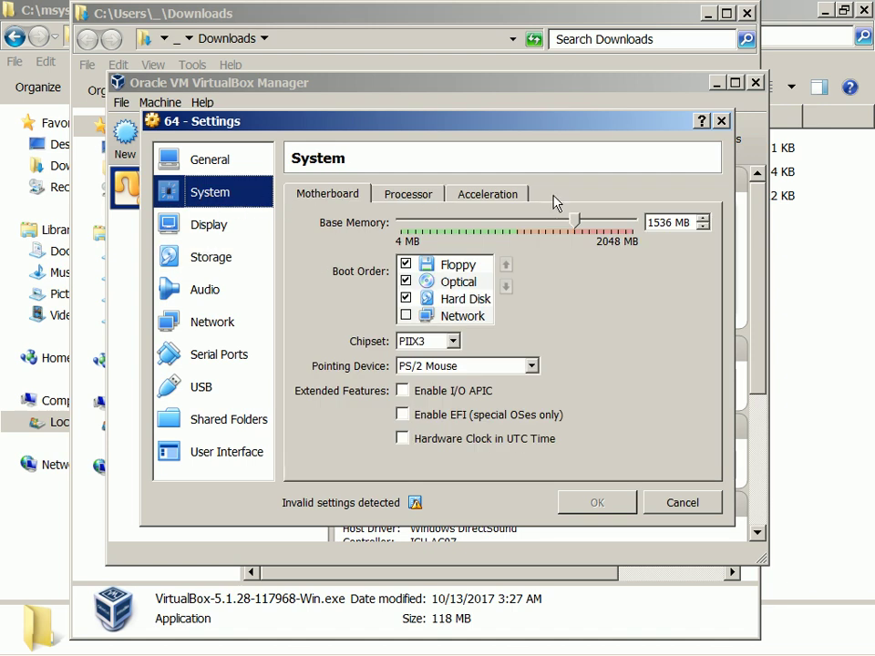
{"action": "left_click", "coordinate": [667, 221]}
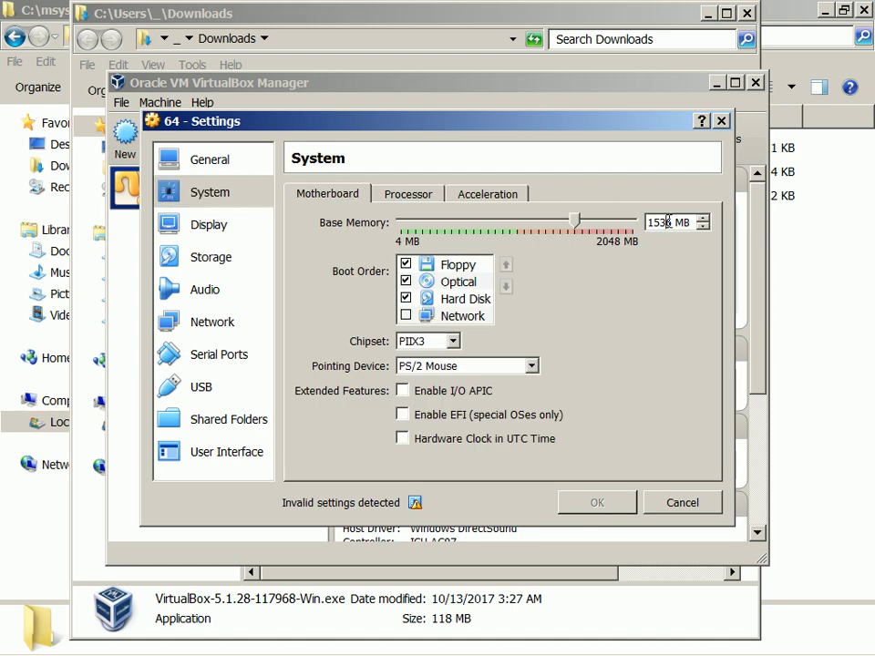
{"action": "left_click_drag", "start_coordinate": [574, 222], "coordinate": [536, 228]}
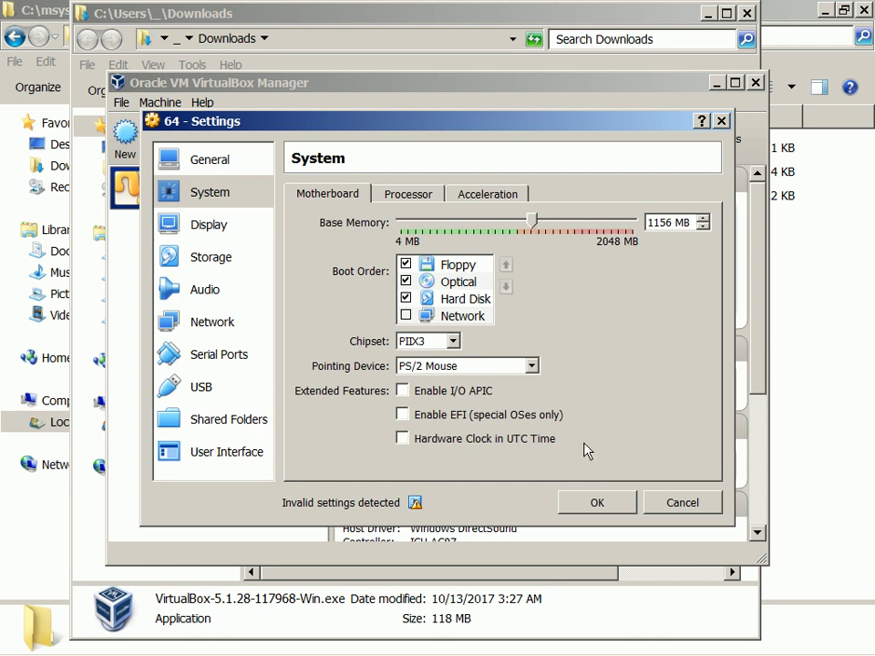
{"action": "left_click", "coordinate": [597, 504]}
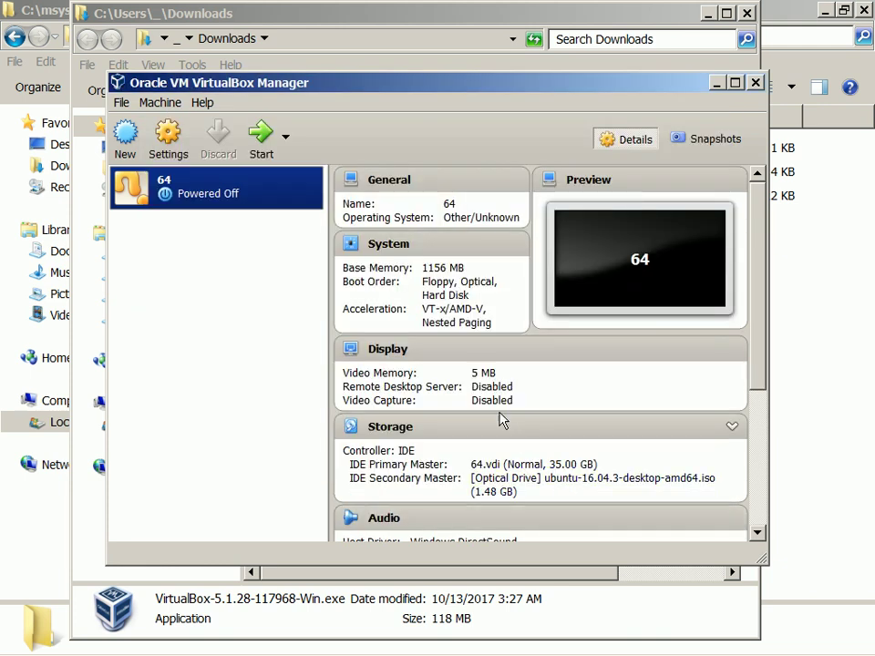
- Reopen the settings of virtual machine 64, check the invalid-settings notice and set the base memory to 1024 MB
{"action": "right_click", "coordinate": [219, 180]}
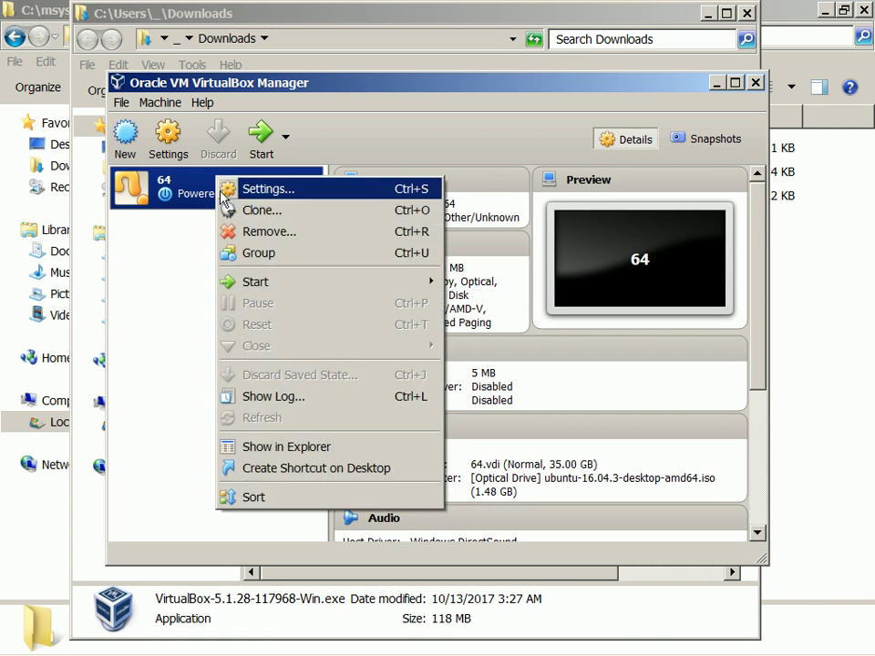
{"action": "left_click", "coordinate": [265, 193]}
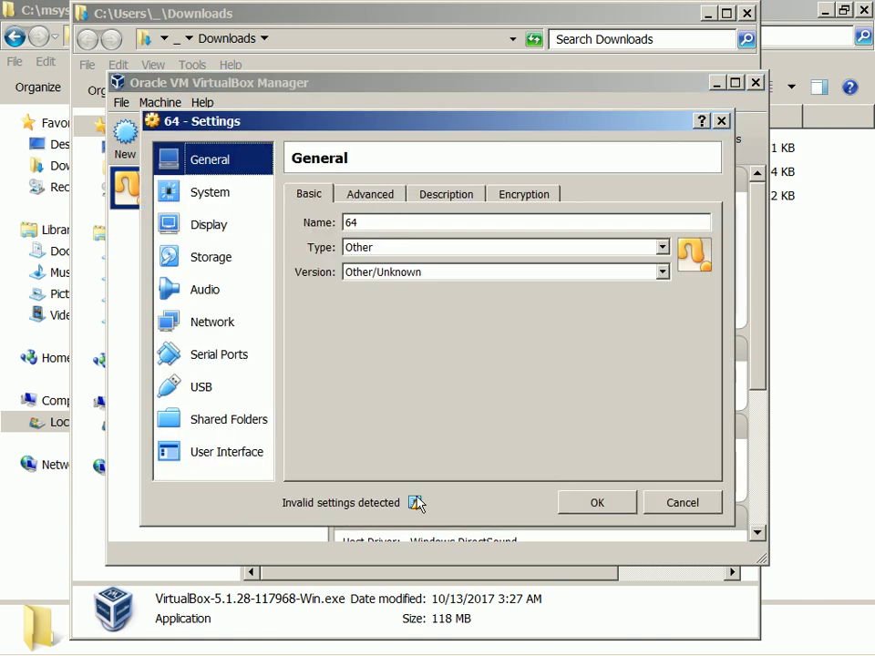
{"action": "mouse_move", "coordinate": [416, 507]}
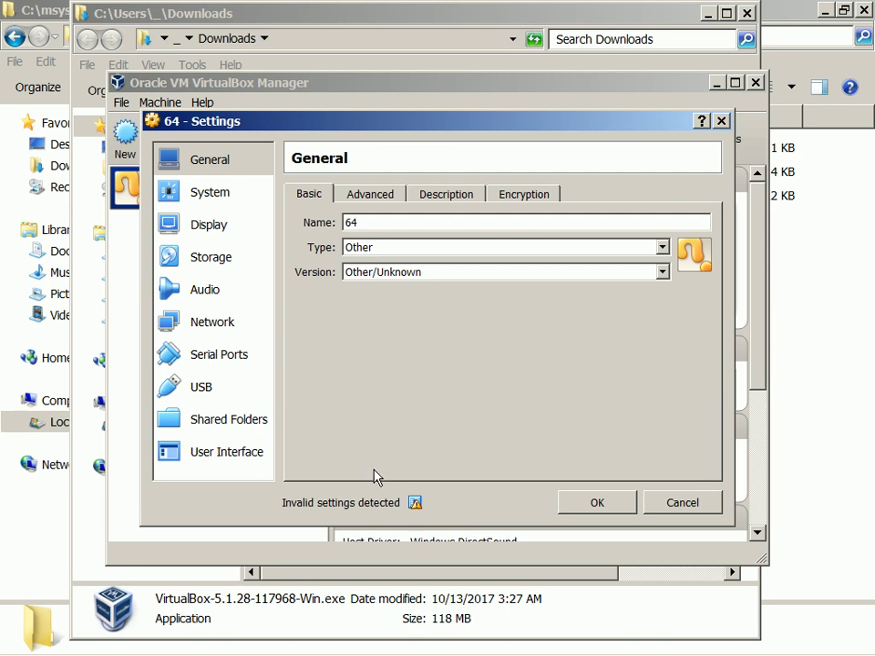
{"action": "left_click", "coordinate": [182, 237]}
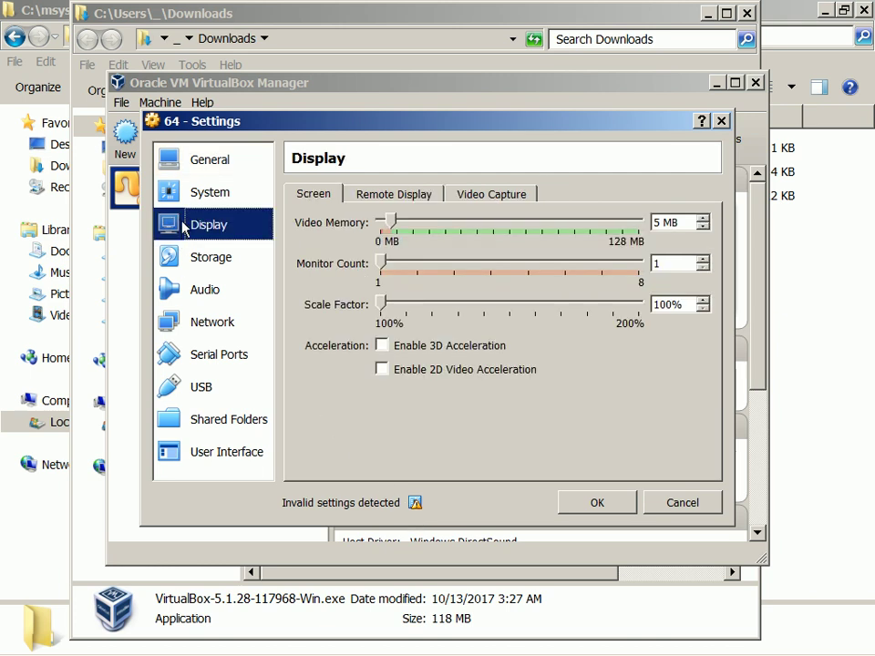
{"action": "left_click", "coordinate": [178, 190]}
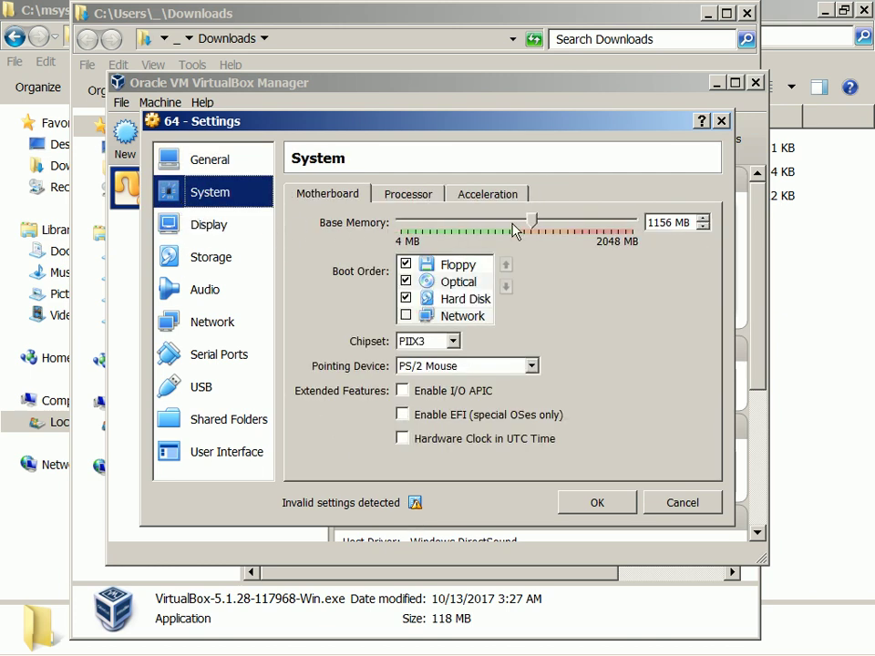
{"action": "left_click", "coordinate": [668, 223]}
{"action": "double_click", "coordinate": [668, 222]}
{"action": "type", "text": "1024"}
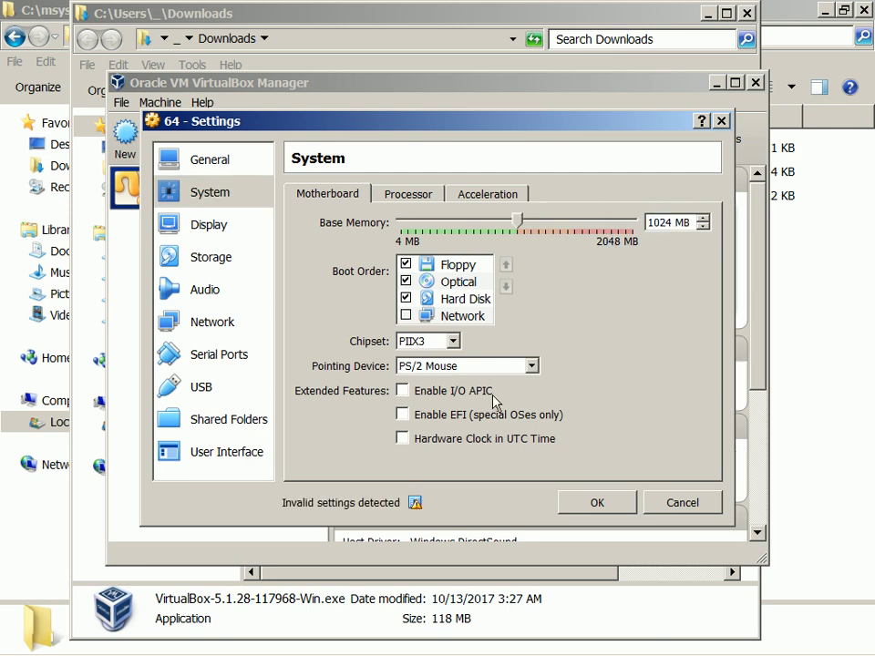
- Check the display settings, then lower the virtual machine's base memory to 1015 MB
{"action": "left_click", "coordinate": [226, 228]}
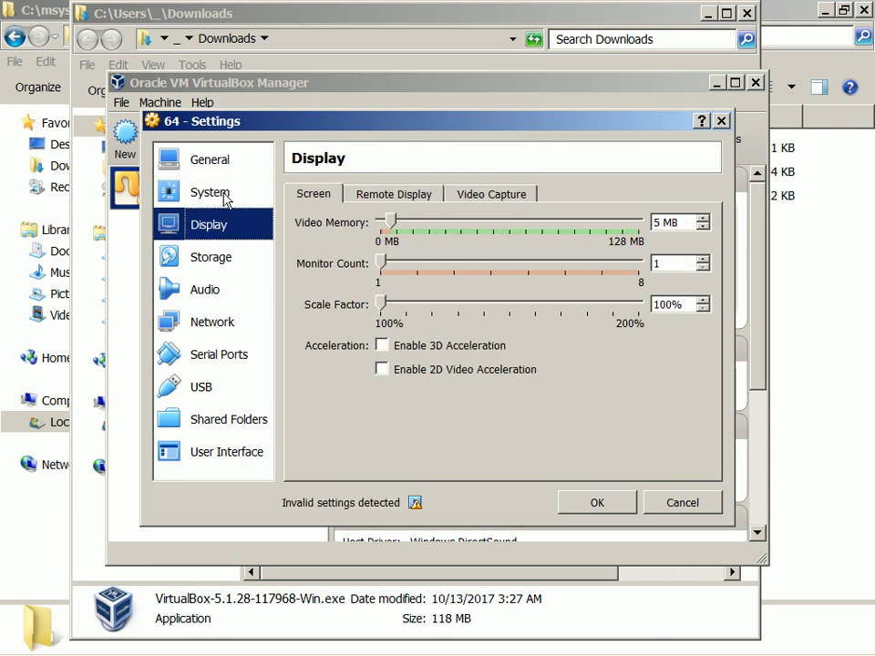
{"action": "left_click", "coordinate": [225, 200]}
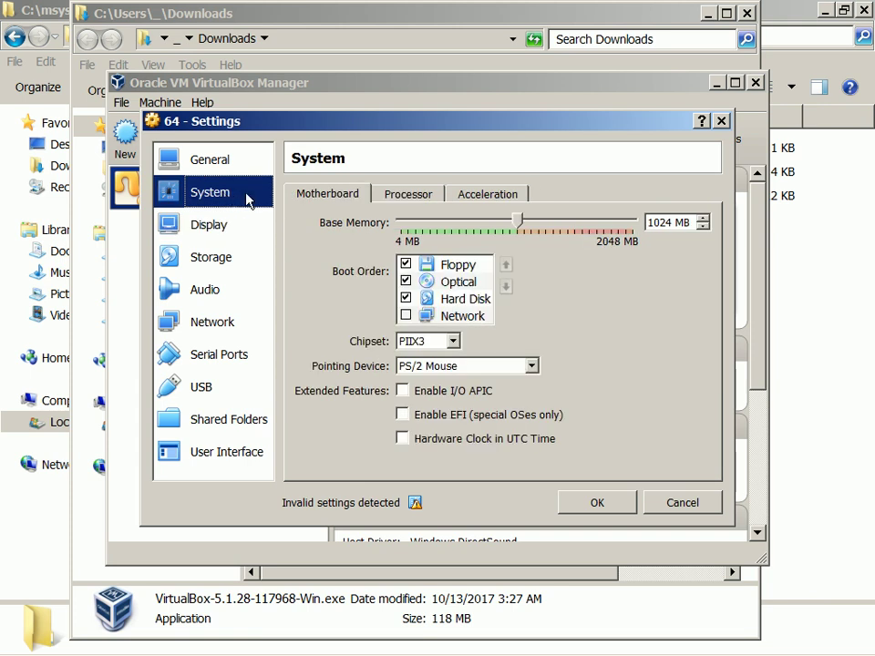
{"action": "left_click", "coordinate": [670, 222]}
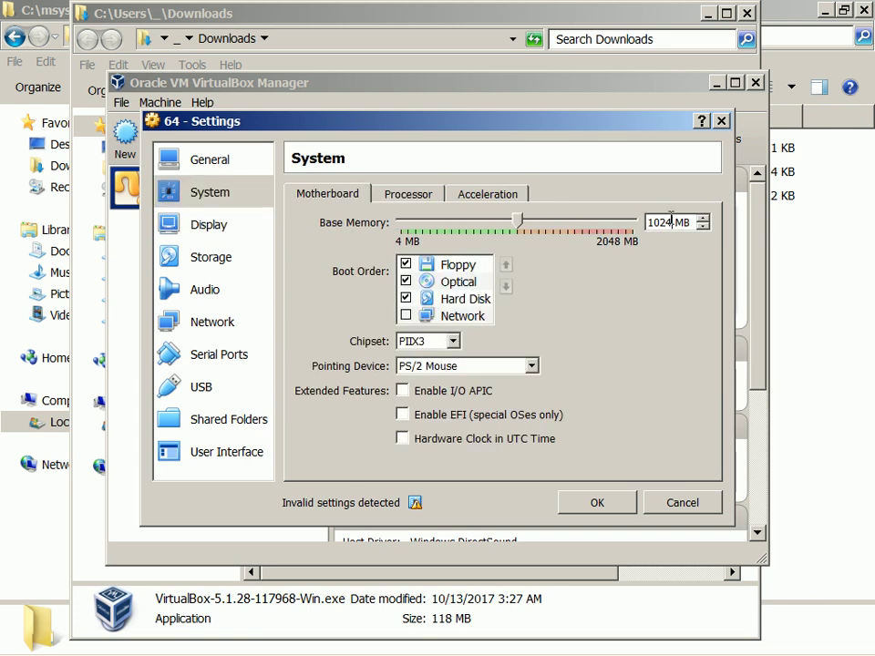
{"action": "key", "text": "BackSpace"}
{"action": "type", "text": "3"}
{"action": "left_click_drag", "start_coordinate": [519, 222], "coordinate": [515, 222]}
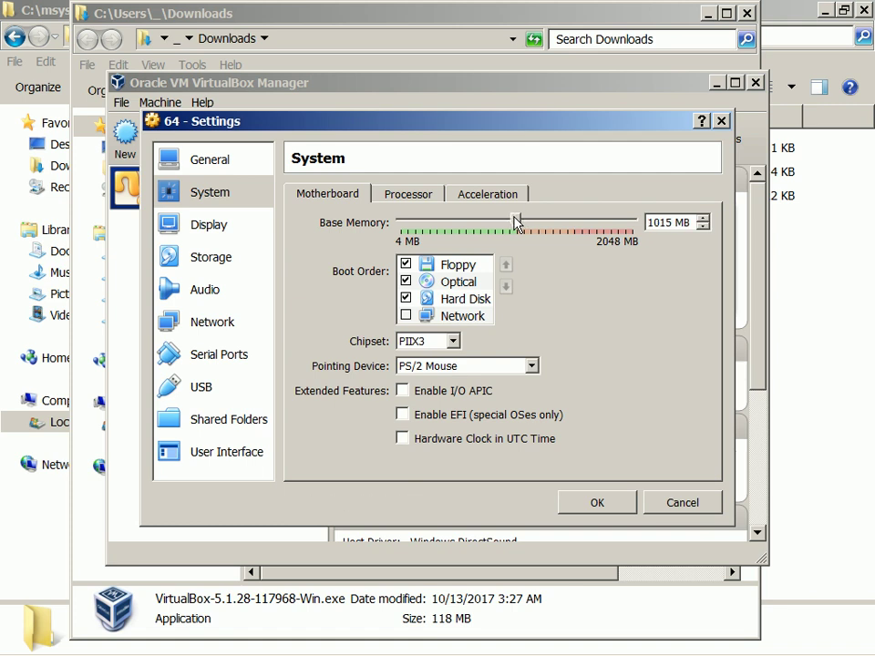
- Review the display, system, general and storage settings of virtual machine 64 and save them
{"action": "left_click", "coordinate": [198, 228]}
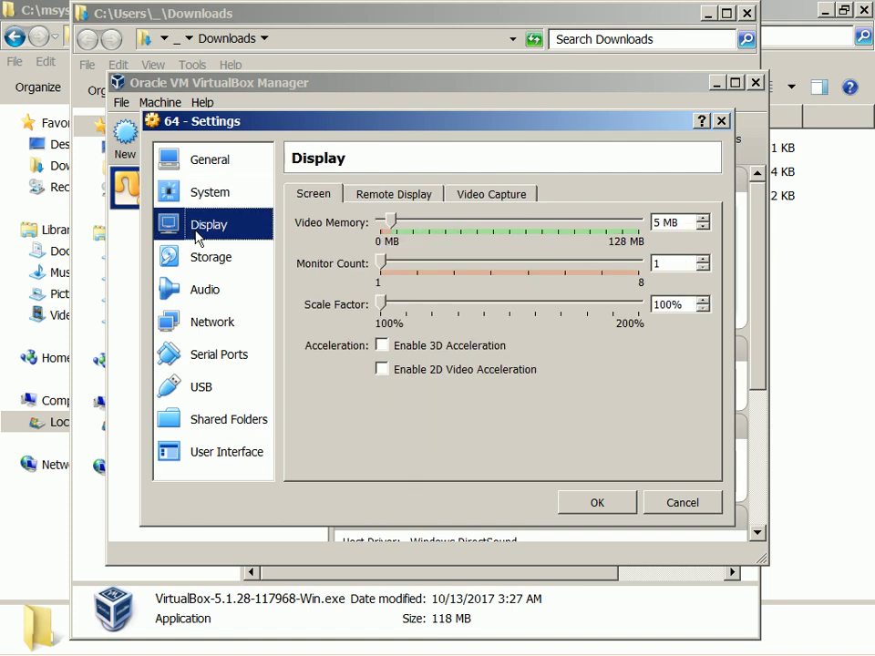
{"action": "left_click", "coordinate": [230, 196]}
{"action": "left_click", "coordinate": [251, 169]}
{"action": "left_click", "coordinate": [235, 228]}
{"action": "left_click", "coordinate": [235, 260]}
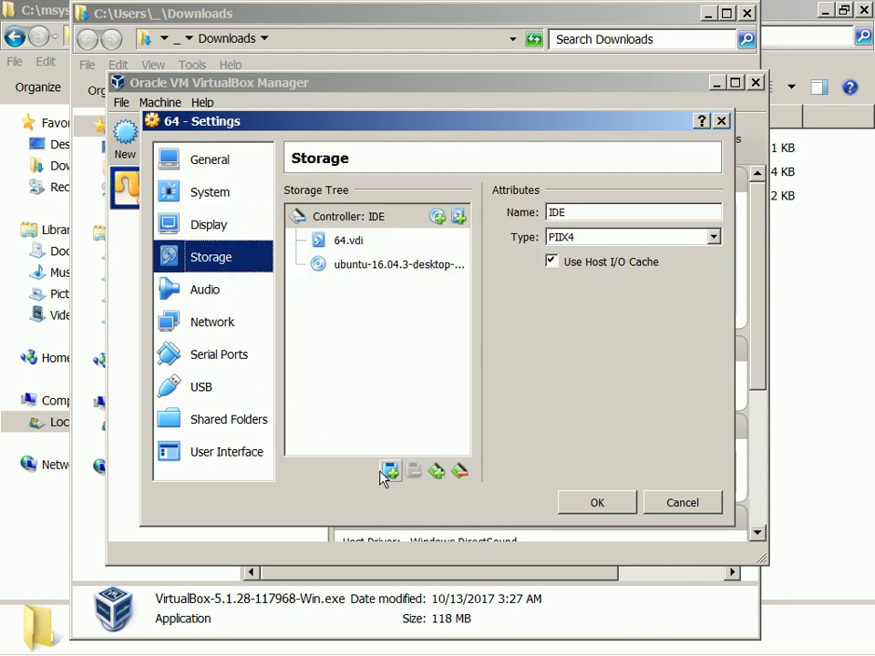
{"action": "left_click", "coordinate": [572, 507]}
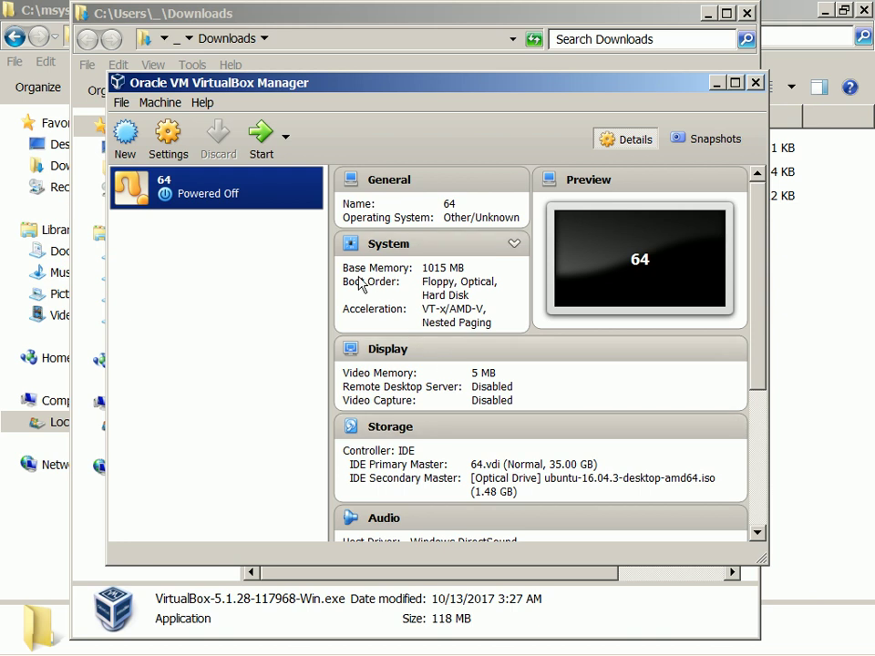
- Start virtual machine 64 and dismiss the notice about automatic keyboard capture
{"action": "left_click", "coordinate": [258, 141]}
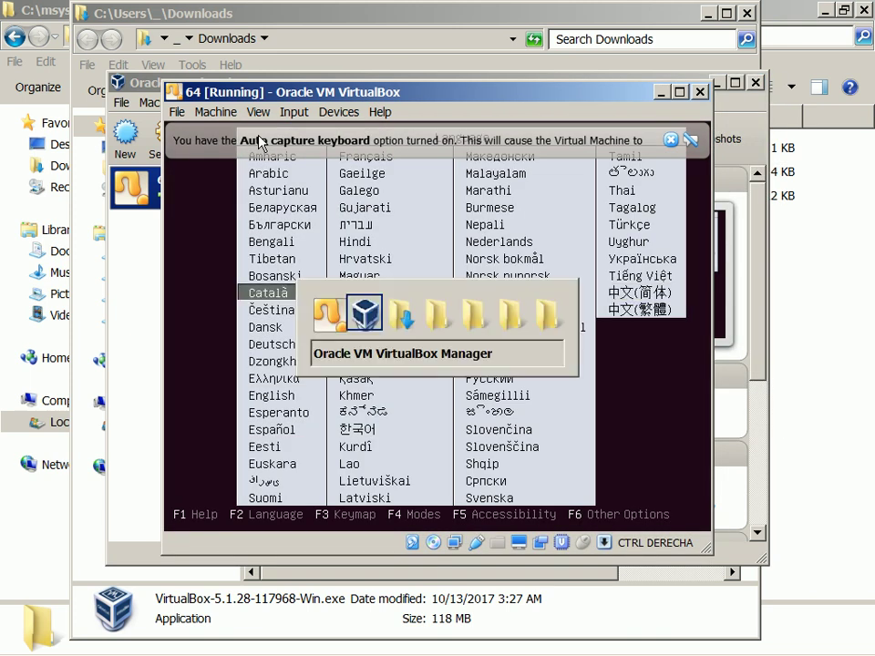
{"action": "key", "text": "alt+Tab"}
{"action": "key", "text": "alt+Tab"}
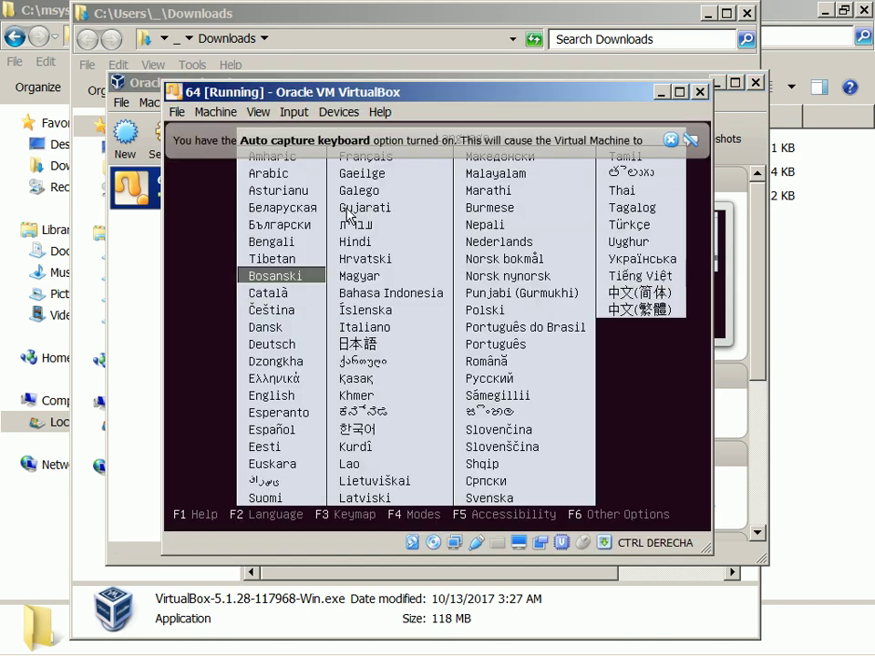
{"action": "key", "text": "Up"}
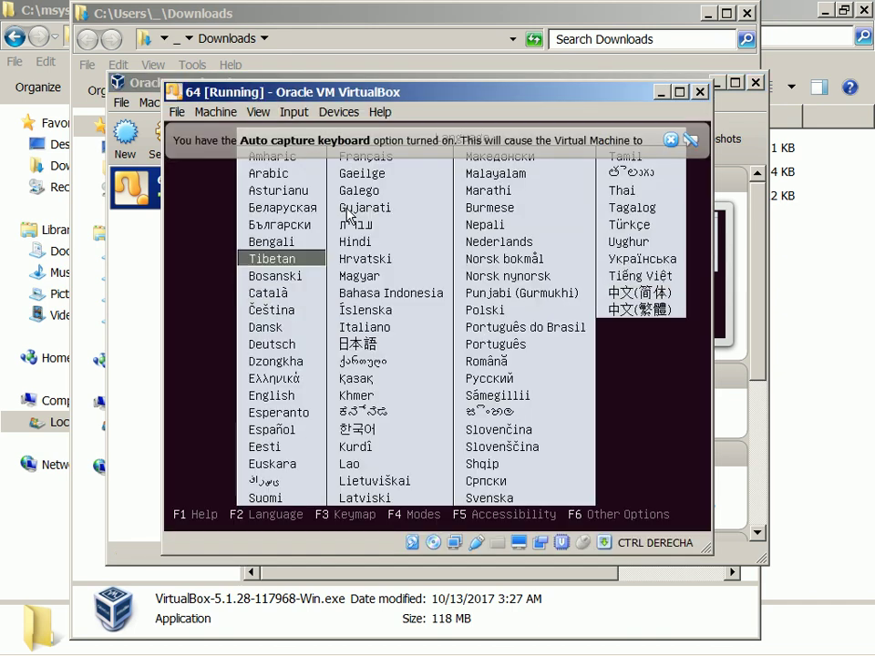
{"action": "left_click", "coordinate": [673, 143]}
- Choose English as the language of the Ubuntu boot menu
{"action": "key", "text": "Right"}
{"action": "key", "text": "Down"}
{"action": "key", "text": "Down"}
{"action": "key", "text": "Down"}
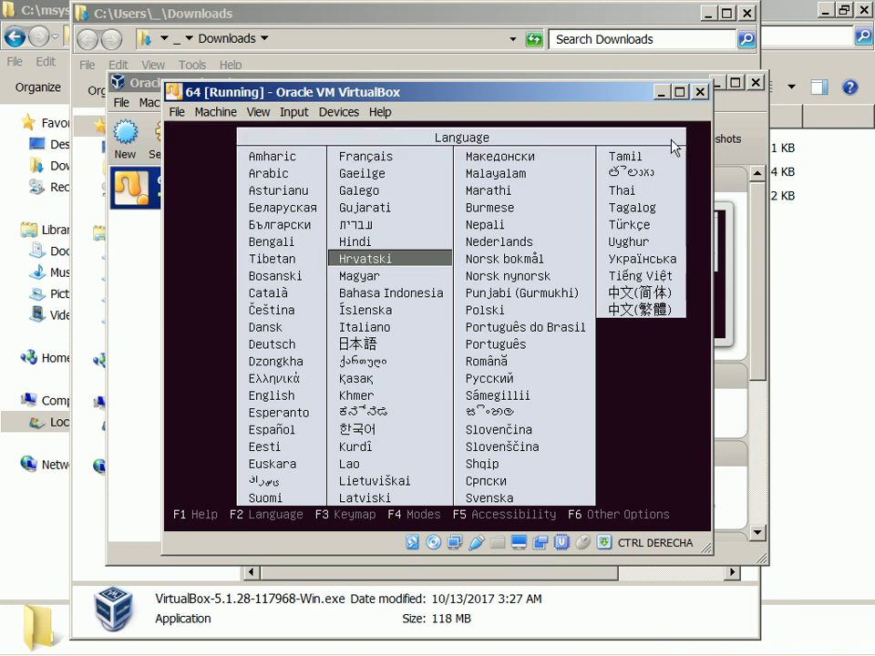
{"action": "key", "text": "Left"}
{"action": "key", "text": "Down"}
{"action": "key", "text": "Down"}
{"action": "key", "text": "Down"}
{"action": "key", "text": "Down"}
{"action": "key", "text": "Down"}
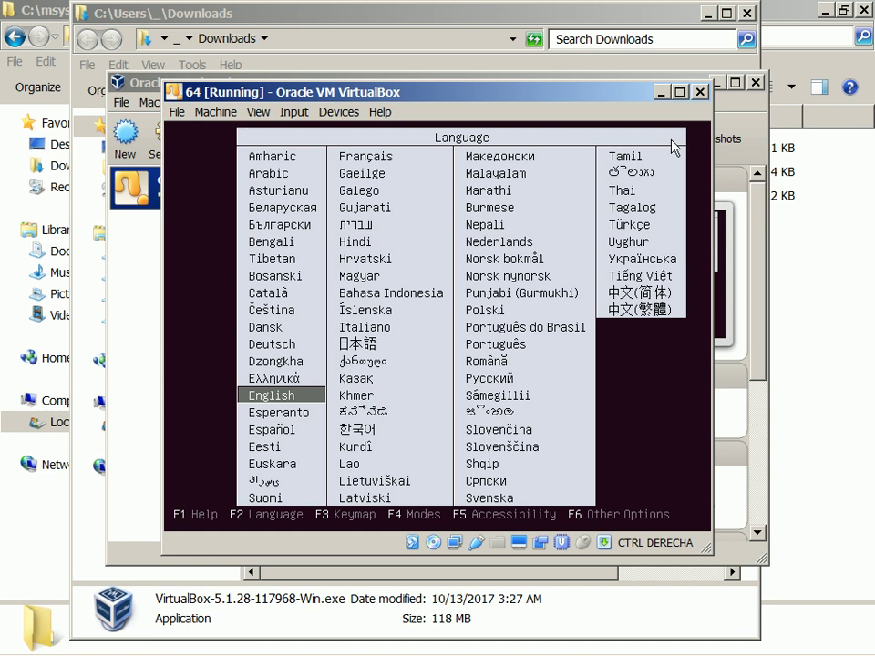
{"action": "key", "text": "End"}
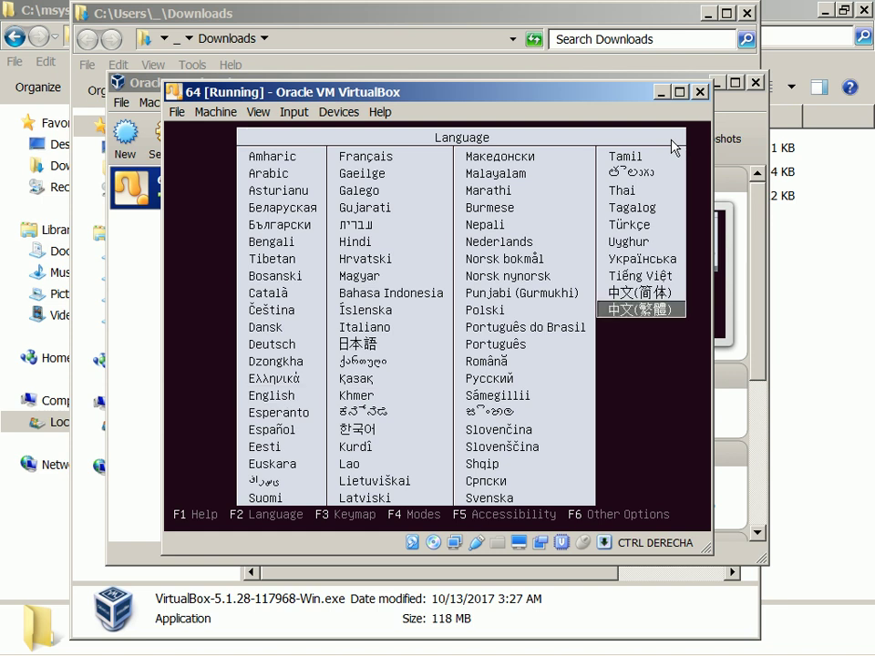
{"action": "key", "text": "Left"}
{"action": "key", "text": "Down"}
{"action": "key", "text": "Left"}
{"action": "key", "text": "Left"}
{"action": "key", "text": "Down"}
{"action": "key", "text": "Down"}
{"action": "key", "text": "Down"}
{"action": "key", "text": "Down"}
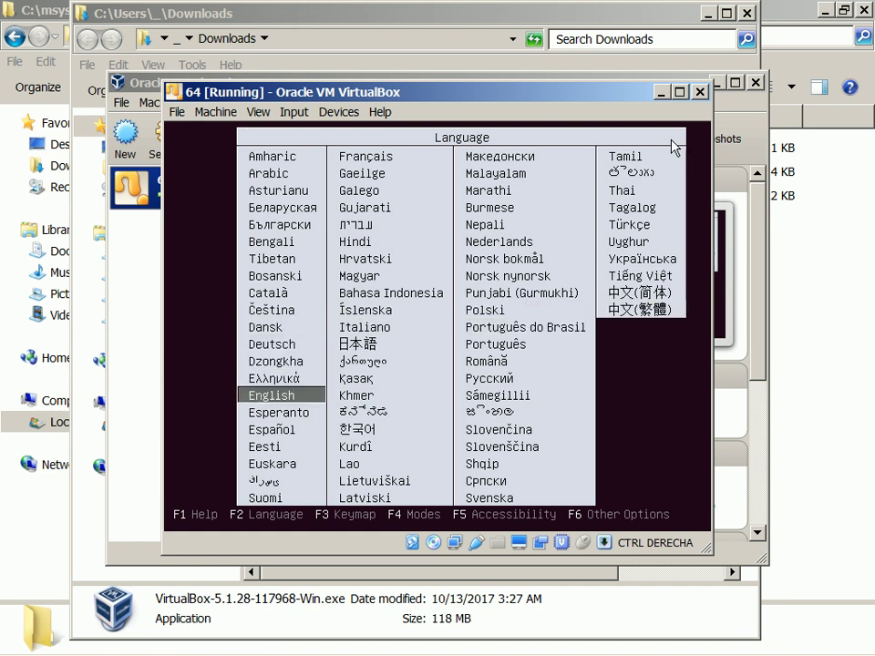
{"action": "key", "text": "Return"}
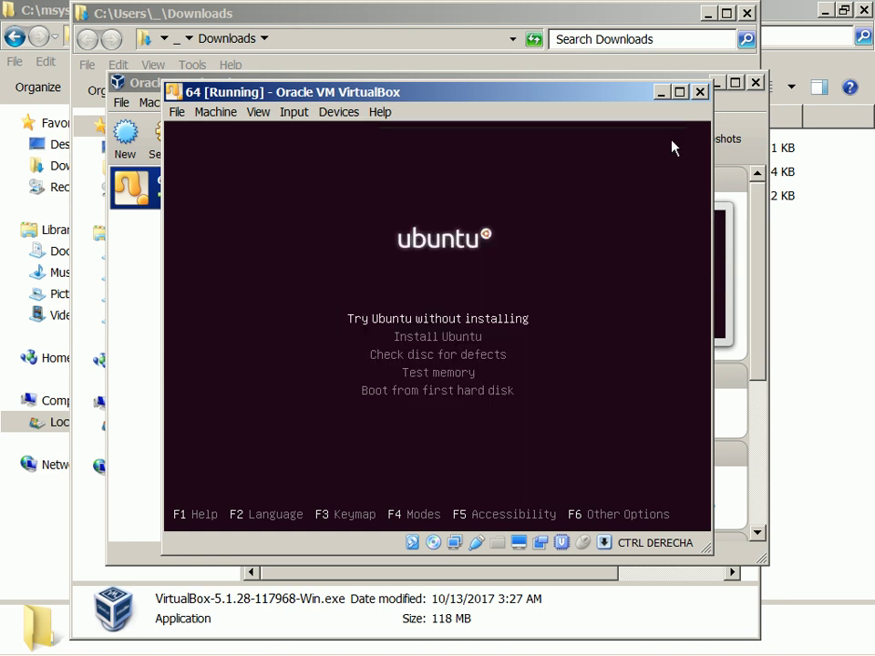
- Try the Install Ubuntu boot option and power off the virtual machine
{"action": "key", "text": "Down"}
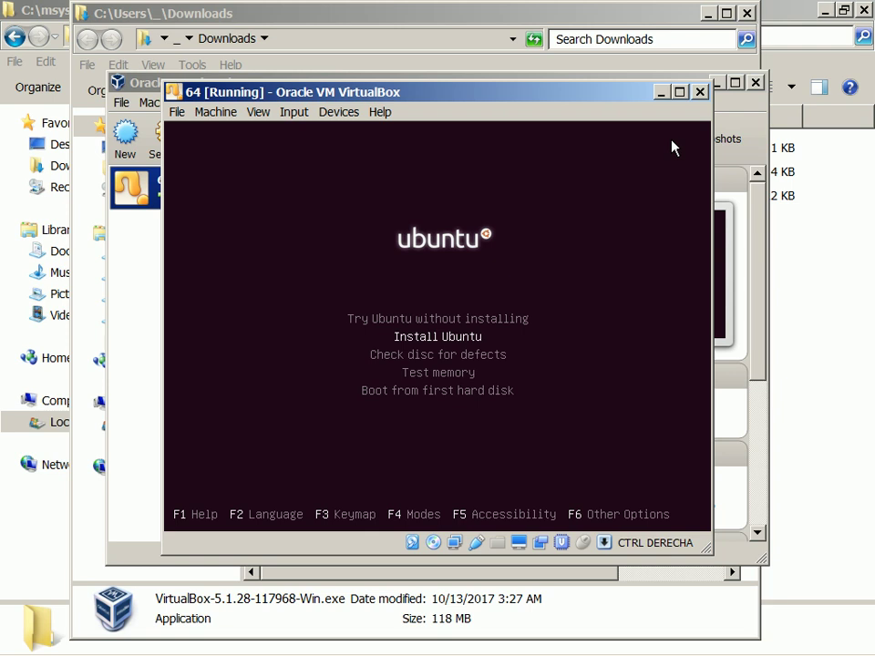
{"action": "key", "text": "Return"}
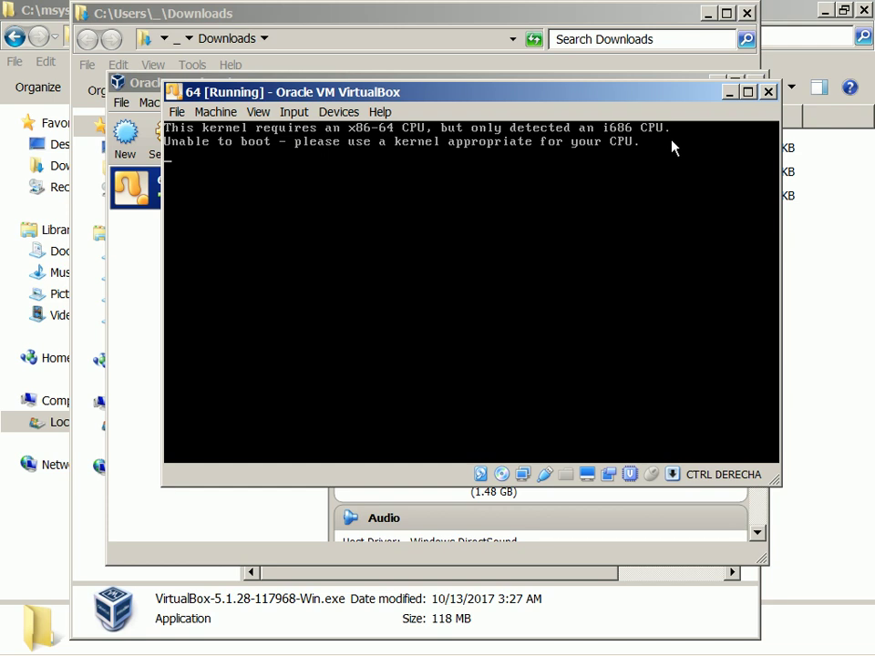
{"action": "left_click", "coordinate": [769, 92]}
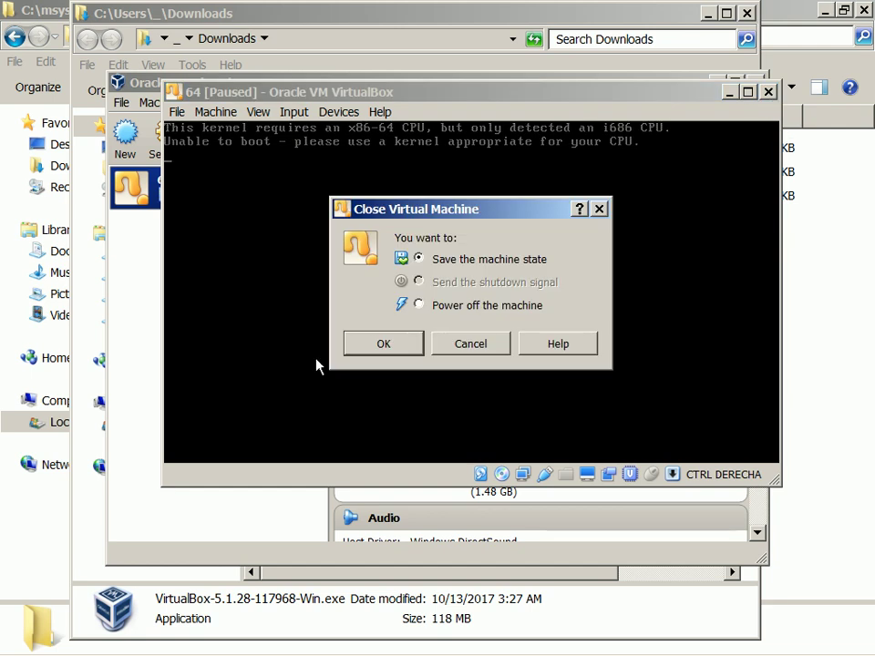
{"action": "left_click", "coordinate": [507, 307]}
{"action": "left_click", "coordinate": [360, 343]}
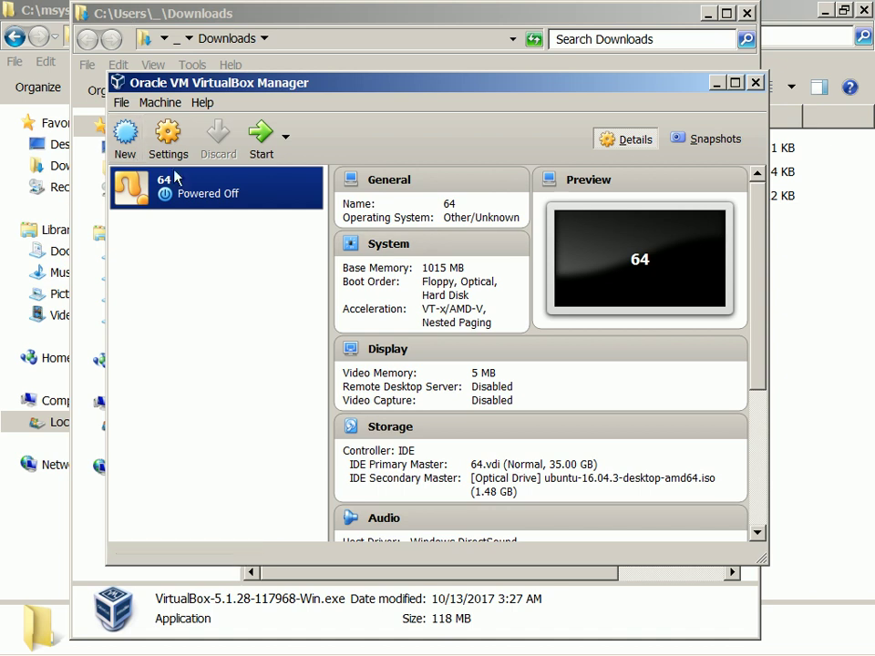
- Set the operating system version of virtual machine 64 to Other/Unknown (64-bit) and save the settings
{"action": "left_click", "coordinate": [181, 149]}
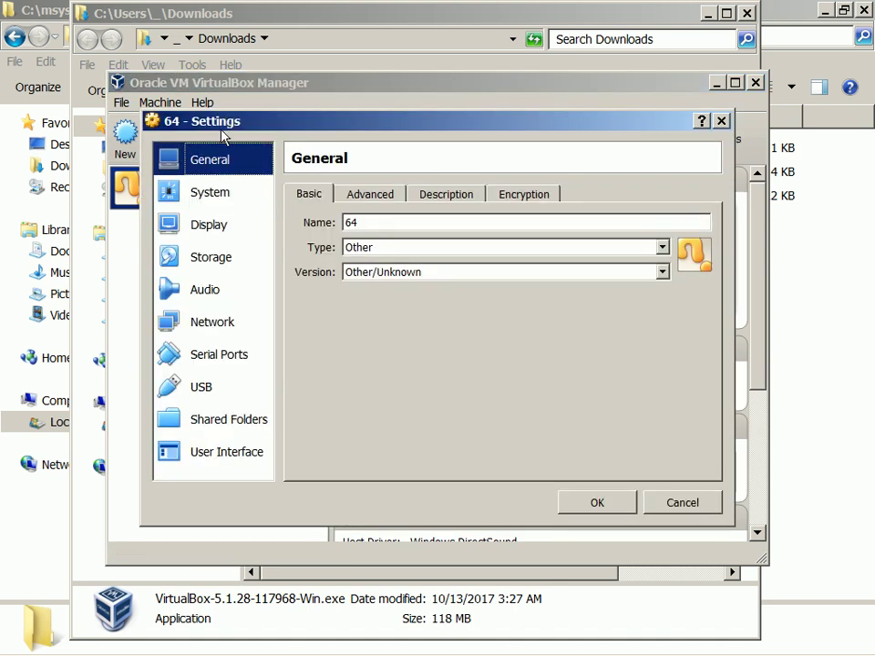
{"action": "key", "text": "Escape"}
{"action": "right_click", "coordinate": [177, 188]}
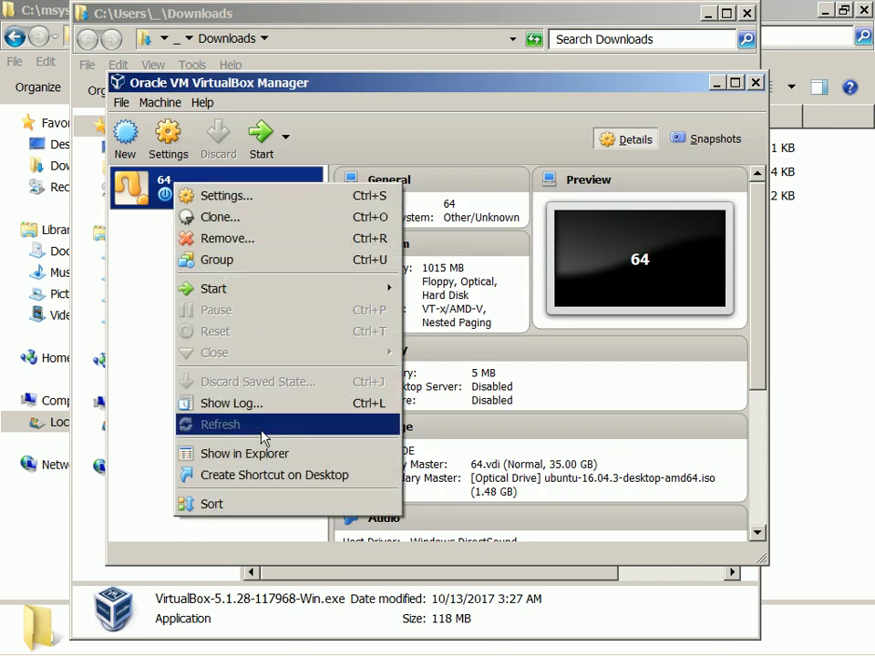
{"action": "left_click", "coordinate": [255, 194]}
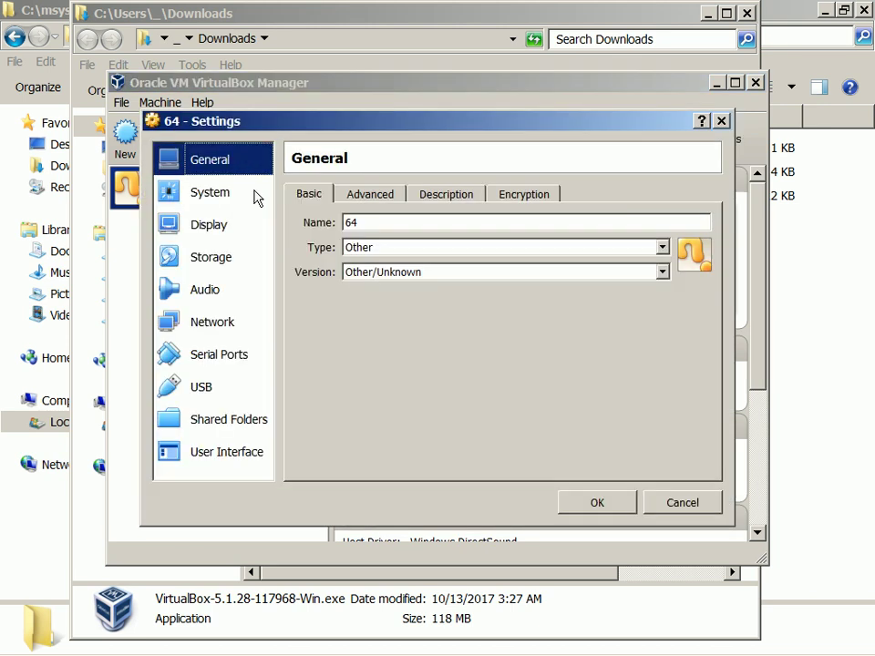
{"action": "left_click", "coordinate": [406, 273]}
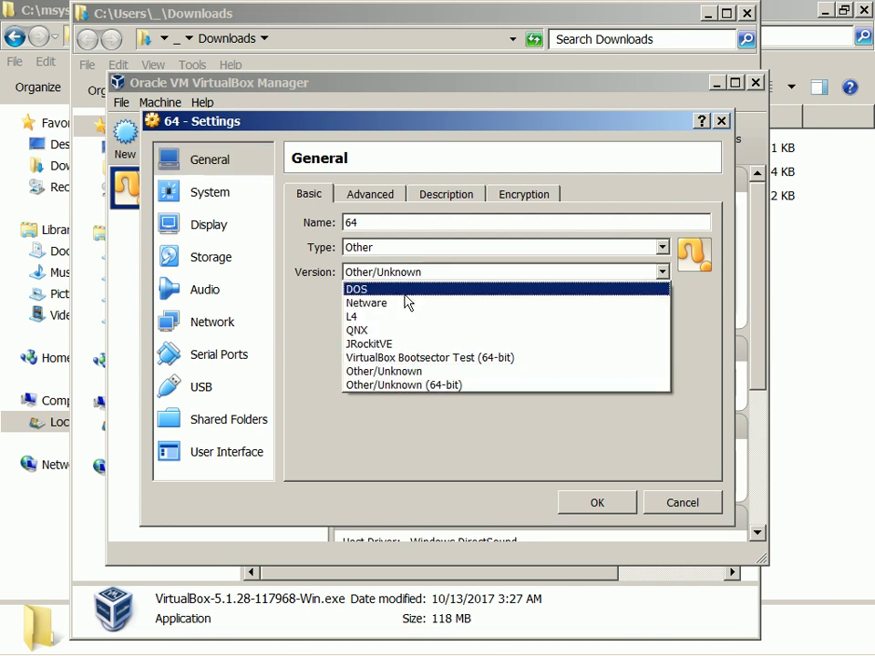
{"action": "left_click", "coordinate": [413, 389]}
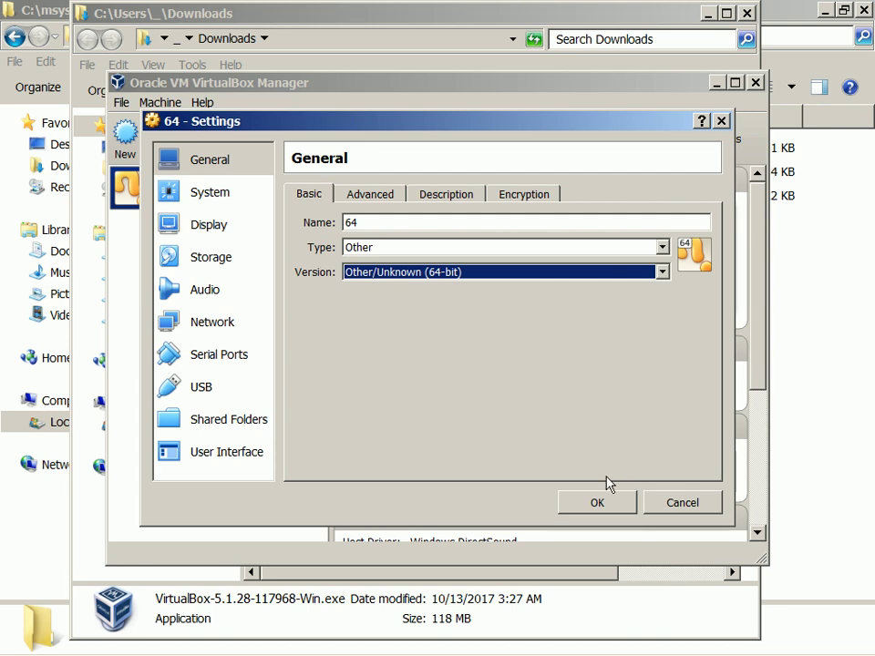
{"action": "left_click", "coordinate": [598, 504]}
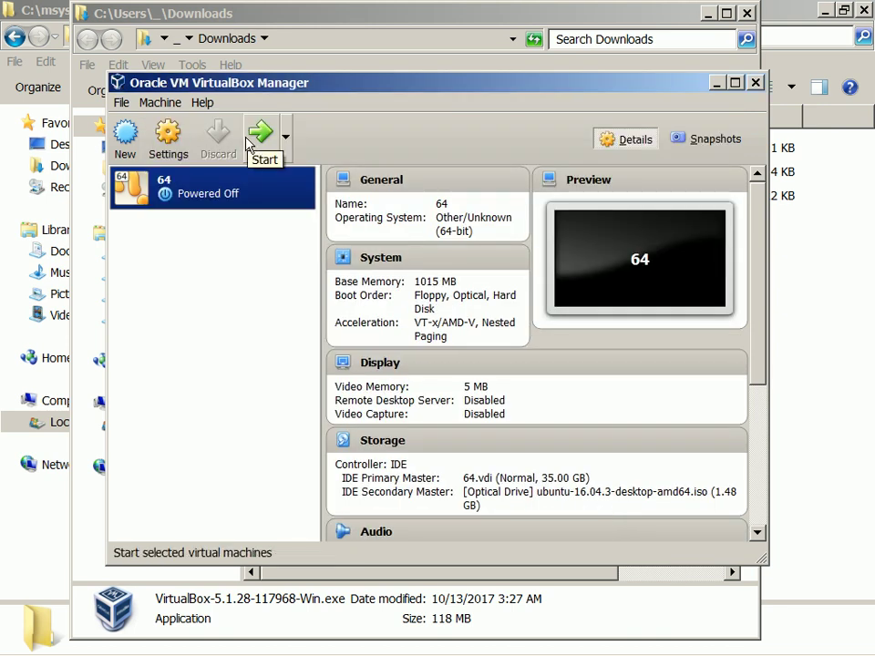
- Start virtual machine 64 again, permanently hide the keyboard capture notice and decline capturing the mouse
{"action": "left_click", "coordinate": [247, 139]}
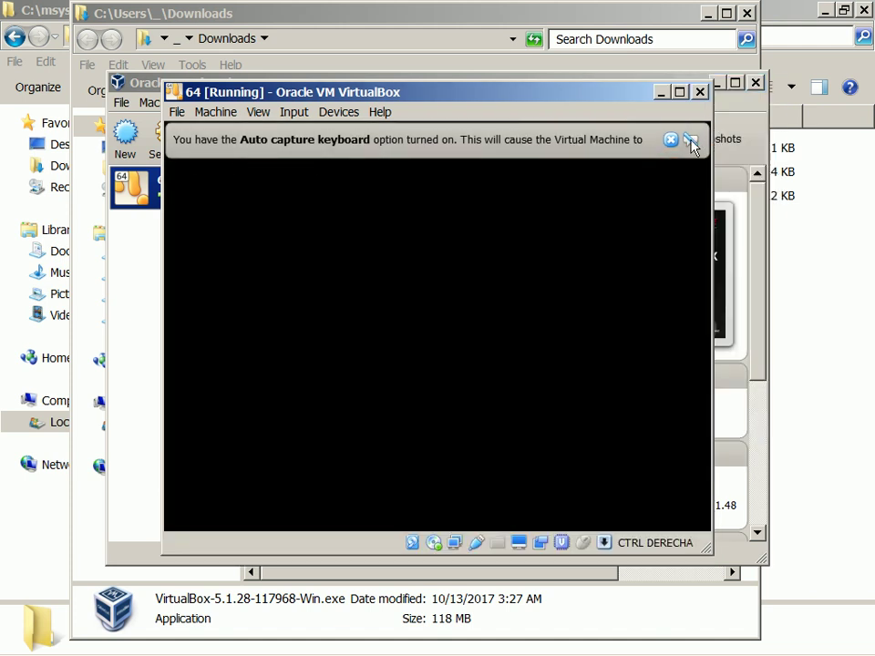
{"action": "mouse_move", "coordinate": [693, 145]}
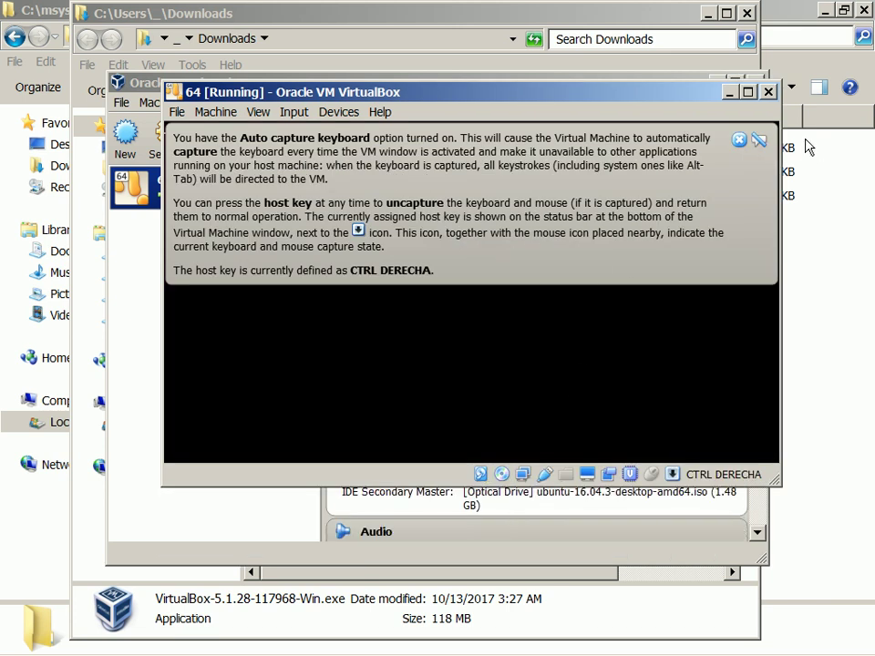
{"action": "left_click", "coordinate": [760, 141]}
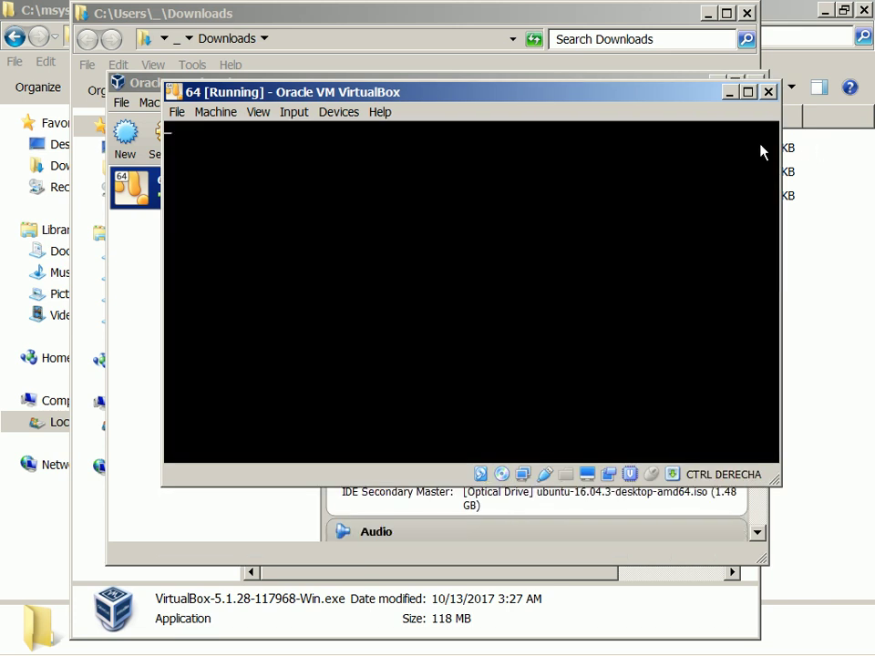
{"action": "left_click", "coordinate": [519, 186]}
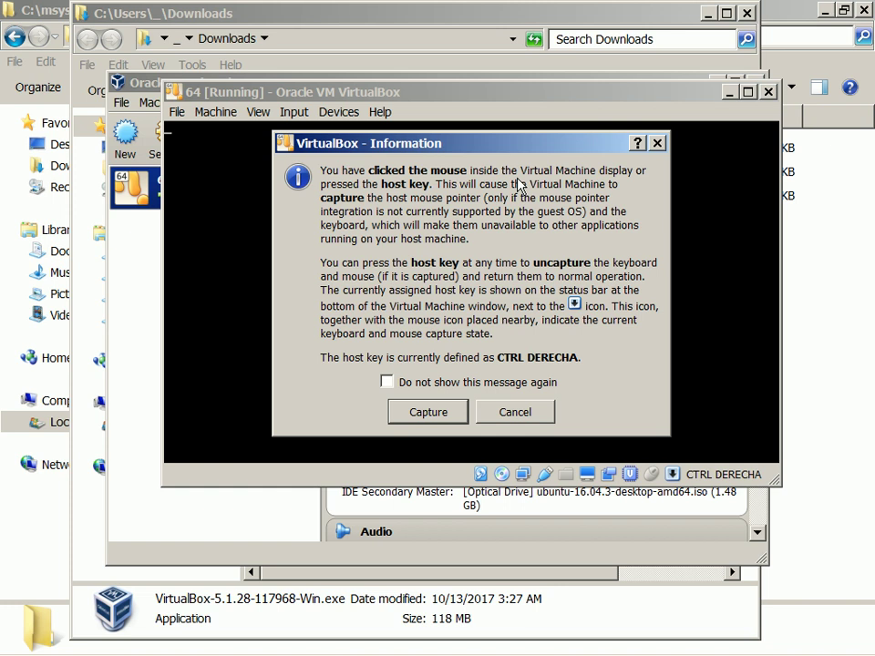
{"action": "left_click", "coordinate": [516, 413]}
{"action": "left_click", "coordinate": [610, 200]}
{"action": "key", "text": "Escape"}
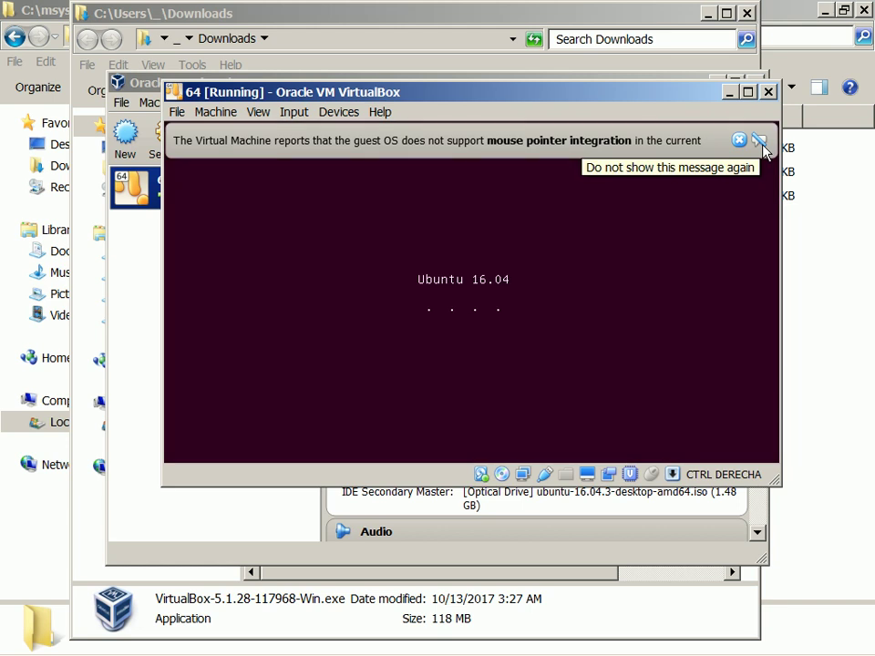
- Permanently hide the mouse pointer integration notice while Ubuntu 16.04 boots
{"action": "left_click", "coordinate": [761, 142]}
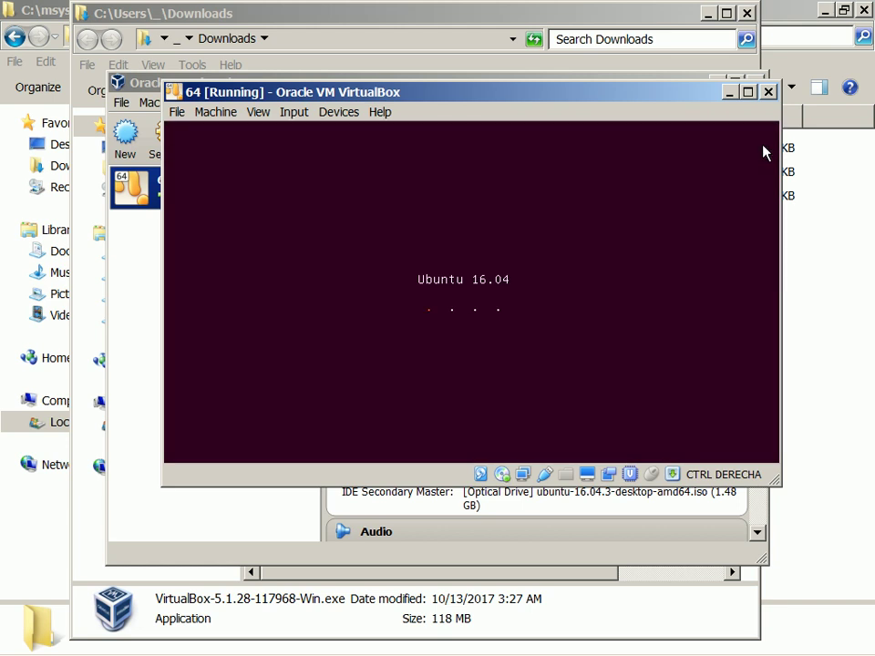
{"action": "left_click", "coordinate": [694, 156]}
{"action": "key", "text": "Tab"}
{"action": "key", "text": "Tab"}
{"action": "key", "text": "Return"}
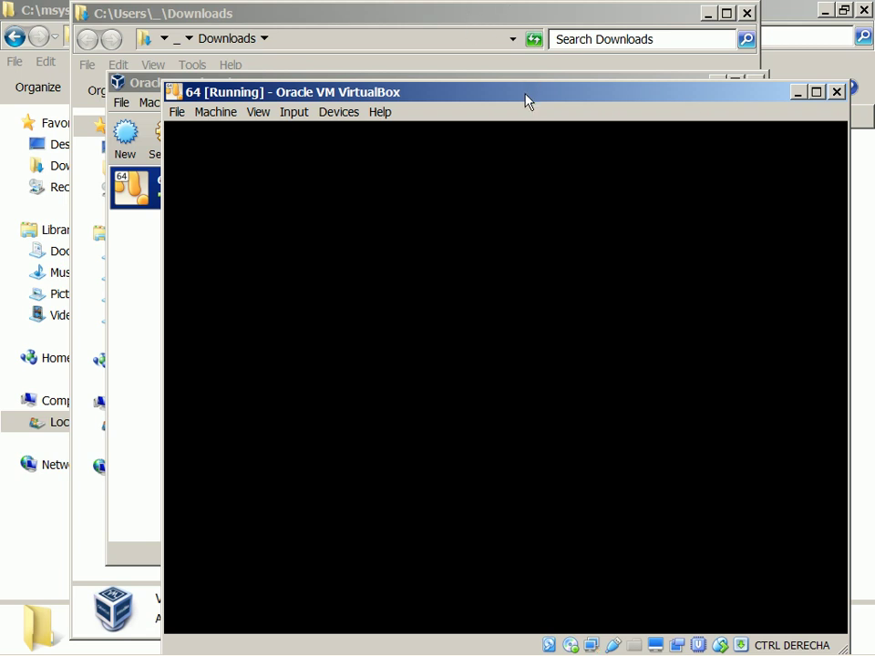
- Move the running virtual machine's window so it fits entirely on the screen and open its list of machine commands
{"action": "left_click_drag", "start_coordinate": [526, 100], "coordinate": [371, 28]}
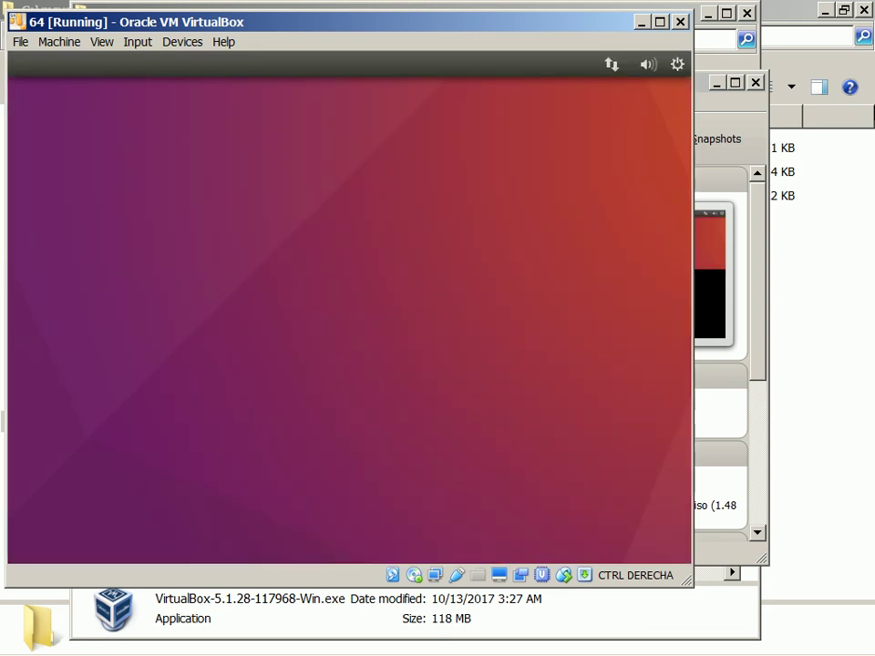
{"action": "left_click", "coordinate": [20, 42]}
{"action": "mouse_move", "coordinate": [53, 42]}
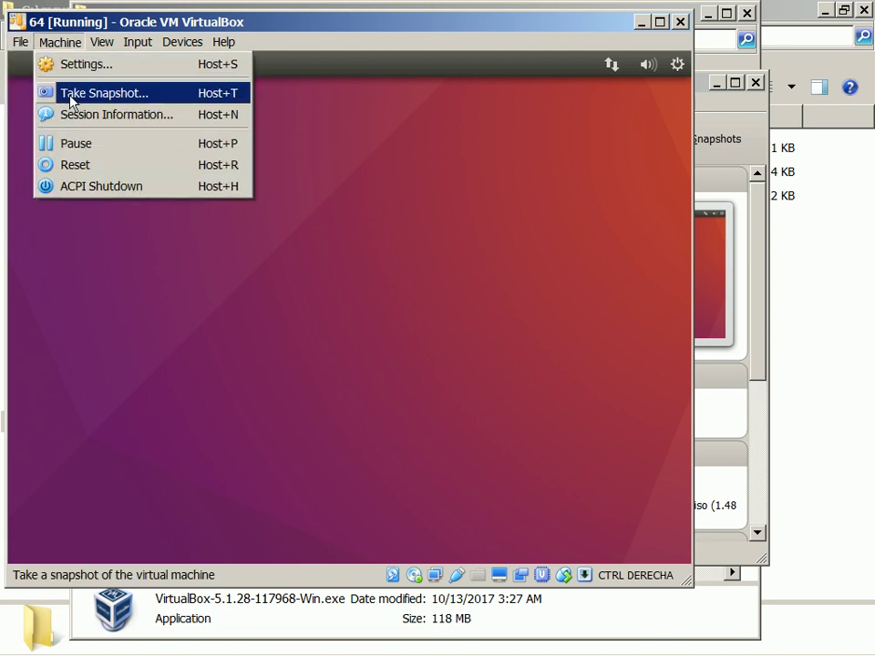
- Reset the virtual machine 64 and start the Ubuntu installation from its welcome screen
{"action": "left_click", "coordinate": [71, 164]}
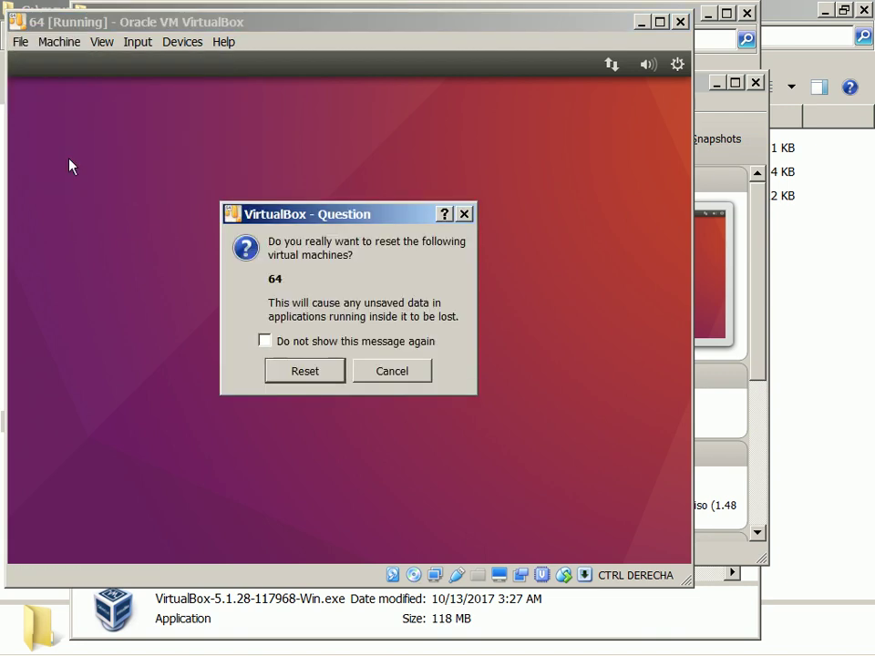
{"action": "left_click", "coordinate": [299, 371]}
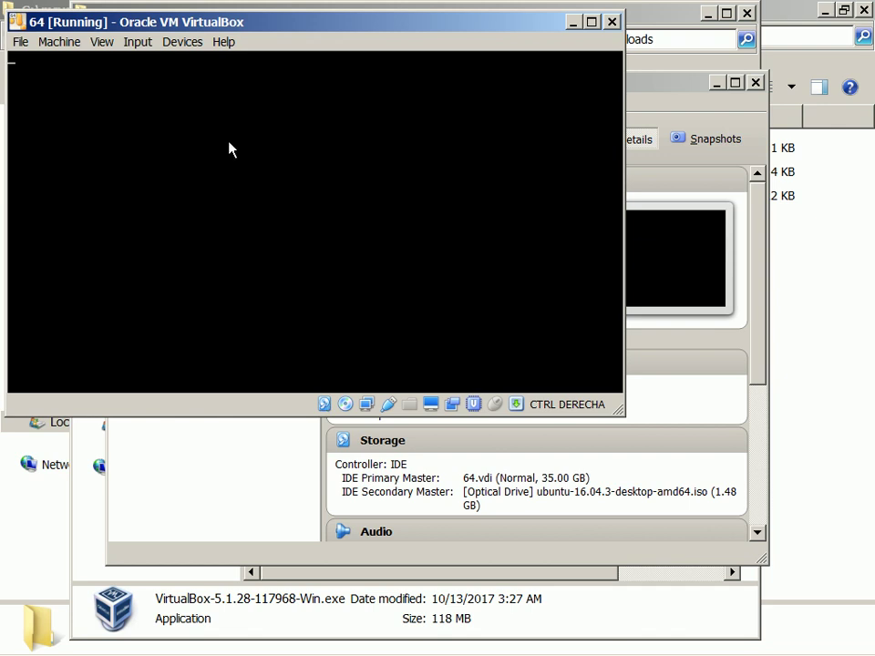
{"action": "left_click_drag", "start_coordinate": [205, 26], "coordinate": [199, 18]}
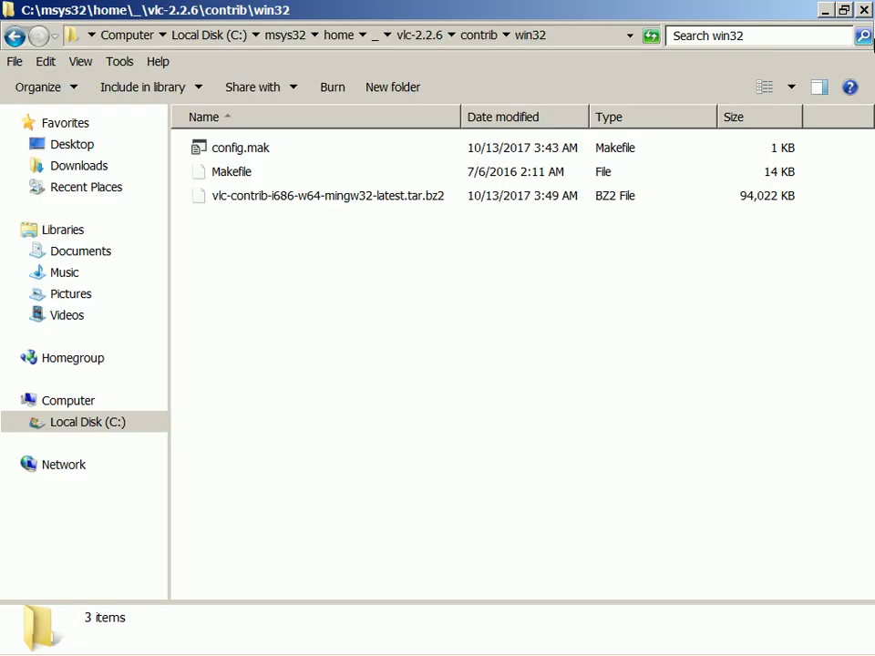
{"action": "key", "text": "alt+Tab"}
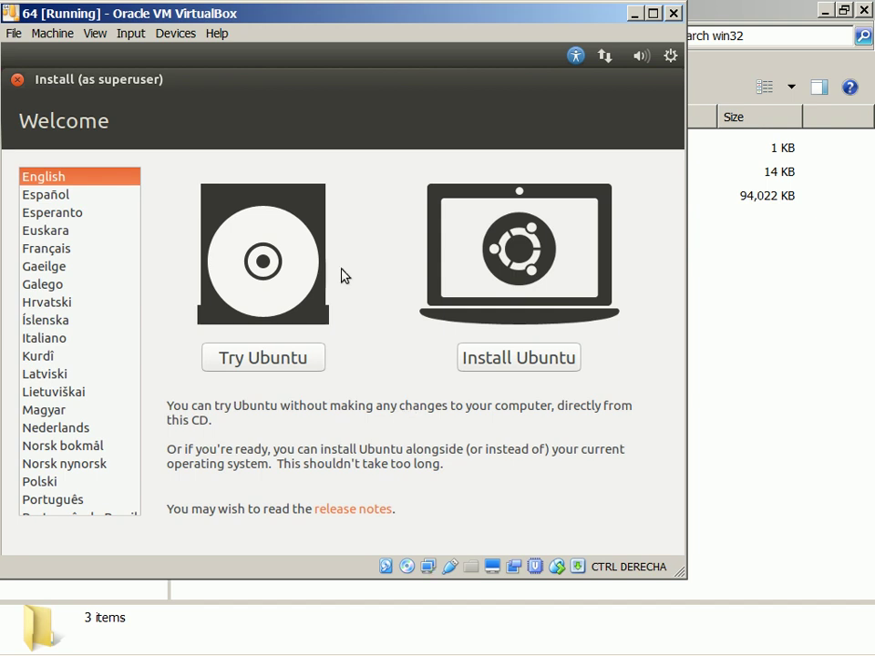
{"action": "left_click", "coordinate": [537, 354]}
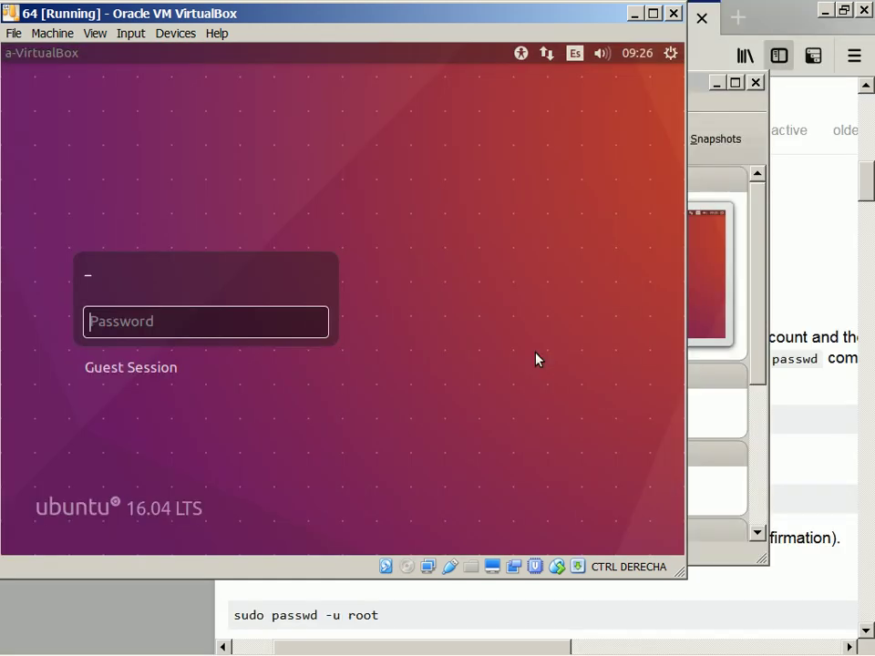
- Enter the account password on the Ubuntu login screen and log in
{"action": "type", "text": "******"}
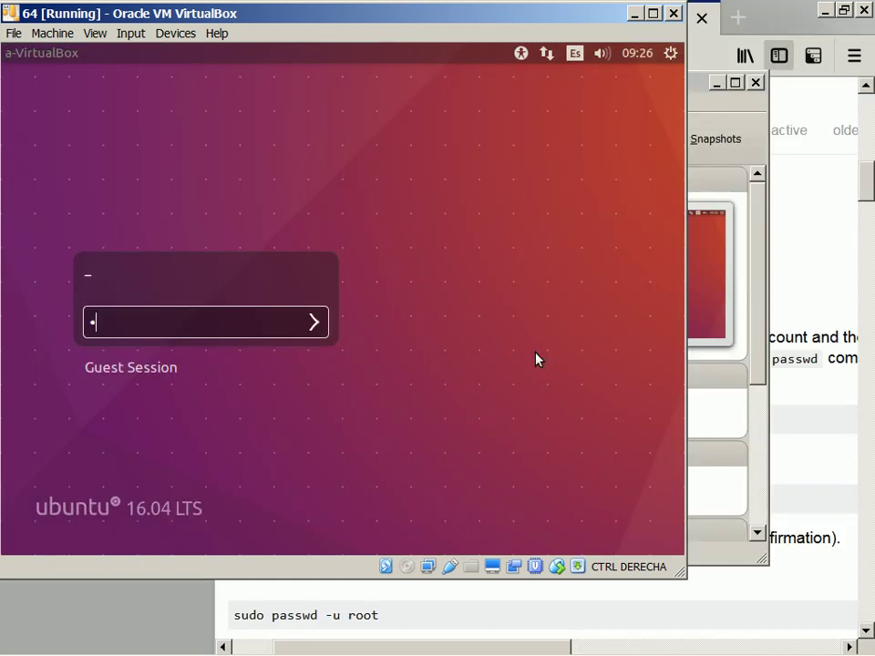
{"action": "key", "text": "Return"}
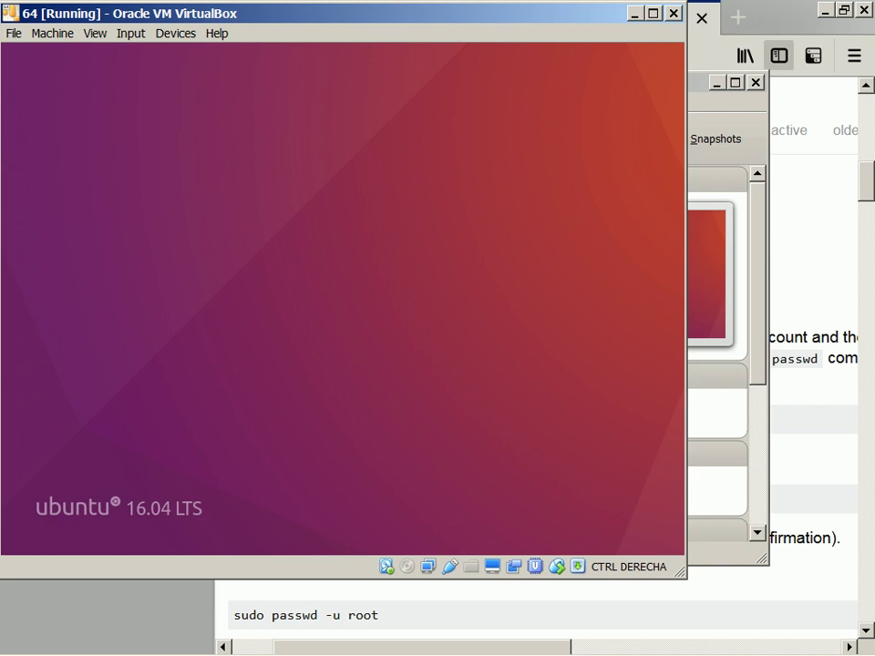
- Open the Windows Command Prompt from Accessories with administrator rights
{"action": "key", "text": "super+r"}
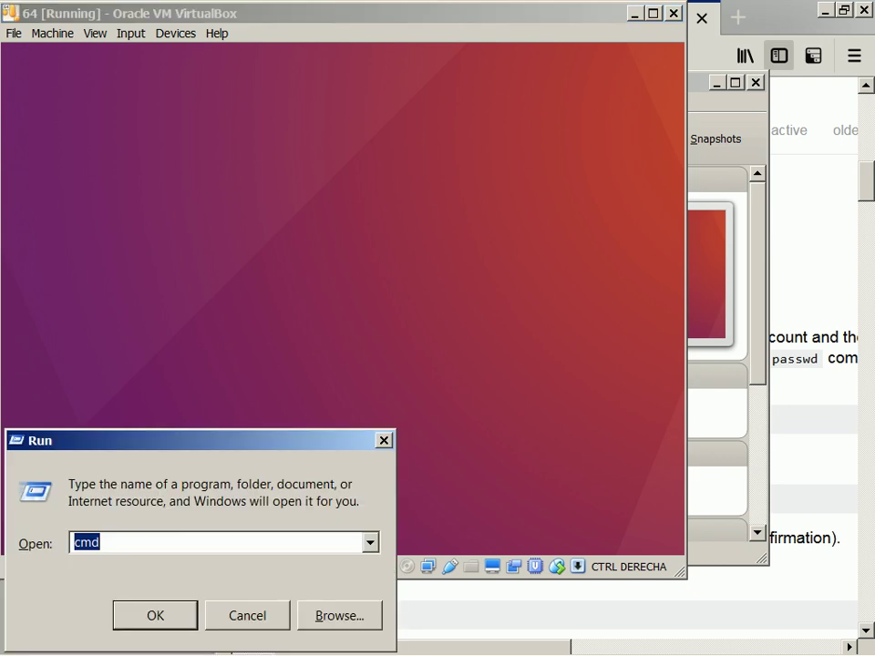
{"action": "key", "text": "super"}
{"action": "key", "text": "Down"}
{"action": "key", "text": "Down"}
{"action": "key", "text": "Down"}
{"action": "key", "text": "Down"}
{"action": "key", "text": "Down"}
{"action": "key", "text": "Down"}
{"action": "key", "text": "Return"}
{"action": "key", "text": "Down"}
{"action": "key", "text": "Down"}
{"action": "key", "text": "Down"}
{"action": "key", "text": "Down"}
{"action": "key", "text": "Down"}
{"action": "key", "text": "Down"}
{"action": "key", "text": "Up"}
{"action": "key", "text": "Up"}
{"action": "key", "text": "Up"}
{"action": "key", "text": "Up"}
{"action": "key", "text": "Up"}
{"action": "key", "text": "Up"}
{"action": "key", "text": "Up"}
{"action": "key", "text": "Down"}
{"action": "key", "text": "Down"}
{"action": "key", "text": "Return"}
{"action": "key", "text": "Return"}
{"action": "key", "text": "Return"}
{"action": "key", "text": "Down"}
{"action": "key", "text": "Down"}
{"action": "key", "text": "Menu"}
{"action": "key", "text": "Down"}
{"action": "key", "text": "Return"}
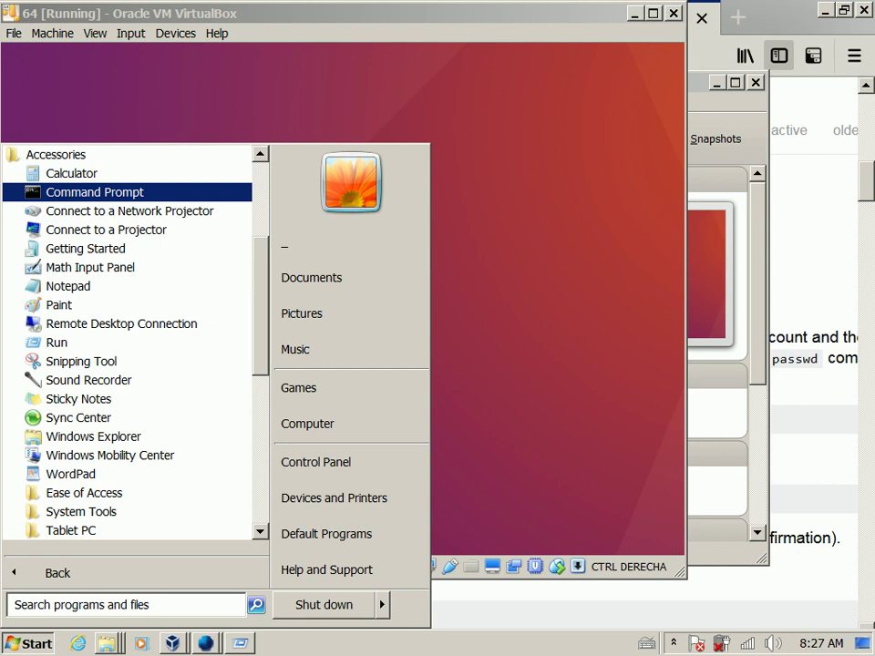
- List the contents of C:\Windows\system32 with dir and go up one directory with cd.
{"action": "key", "text": "alt+Tab"}
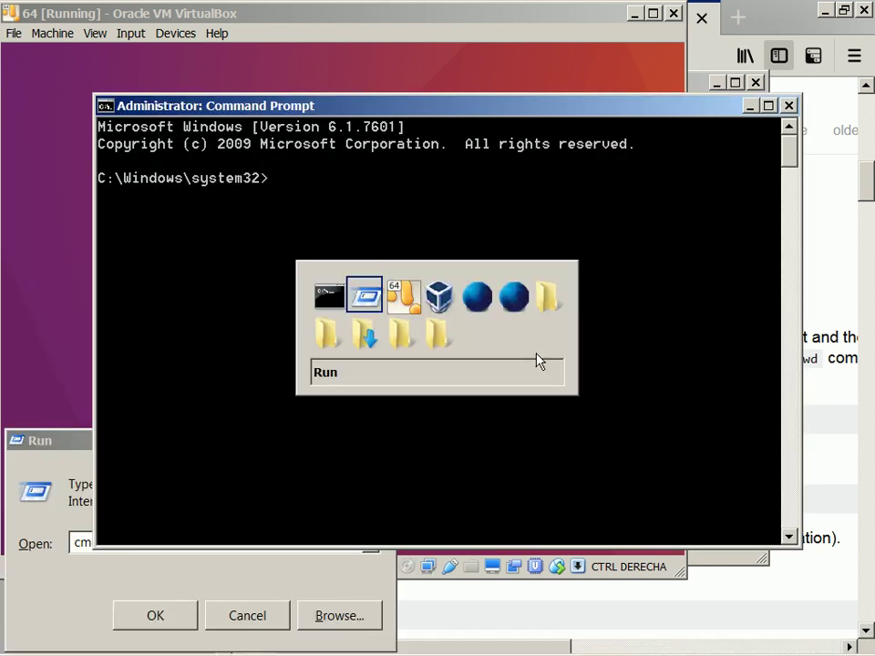
{"action": "key", "text": "Escape"}
{"action": "left_click", "coordinate": [536, 362]}
{"action": "type", "text": "dir"}
{"action": "key", "text": "Return"}
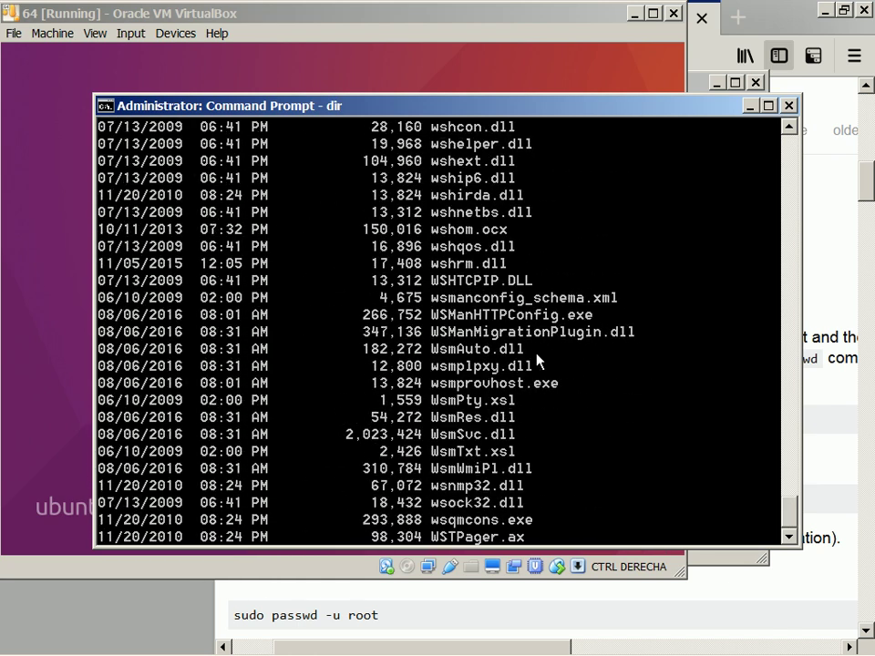
{"action": "type", "text": "cd.."}
{"action": "key", "text": "Return"}
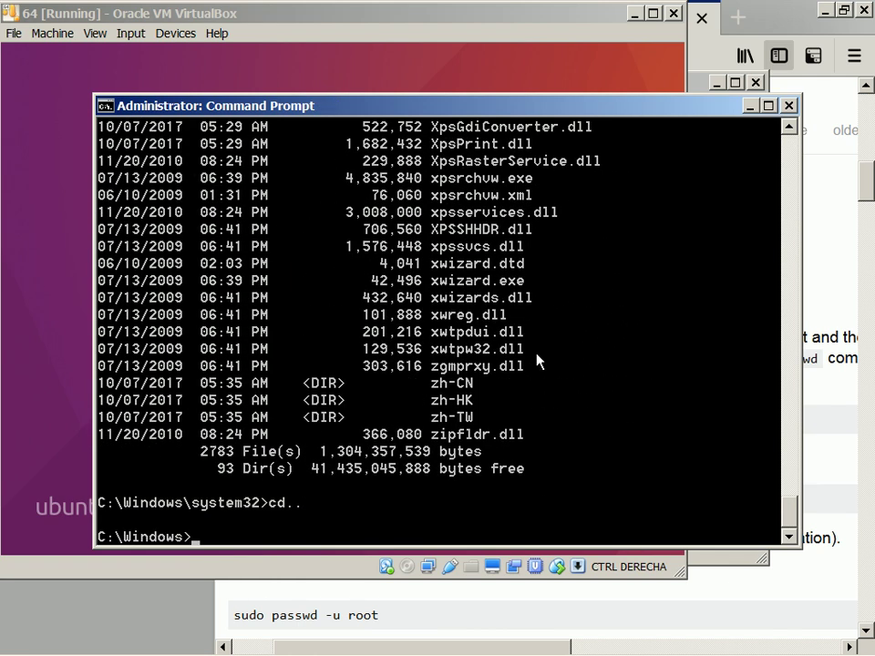
- Switch back to the Ubuntu virtual machine and look through its command search and session options
{"action": "key", "text": "alt+Tab"}
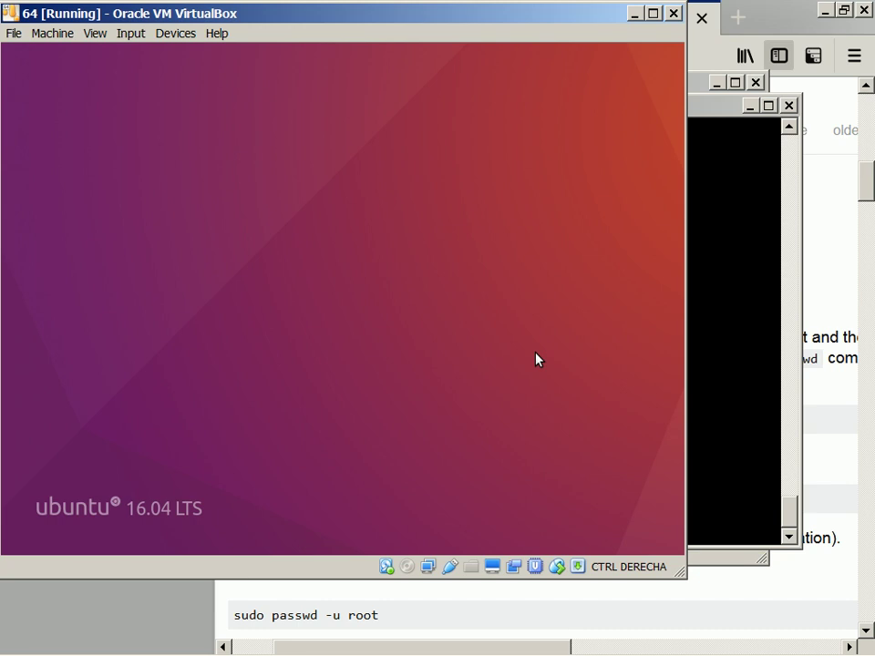
{"action": "key", "text": "super"}
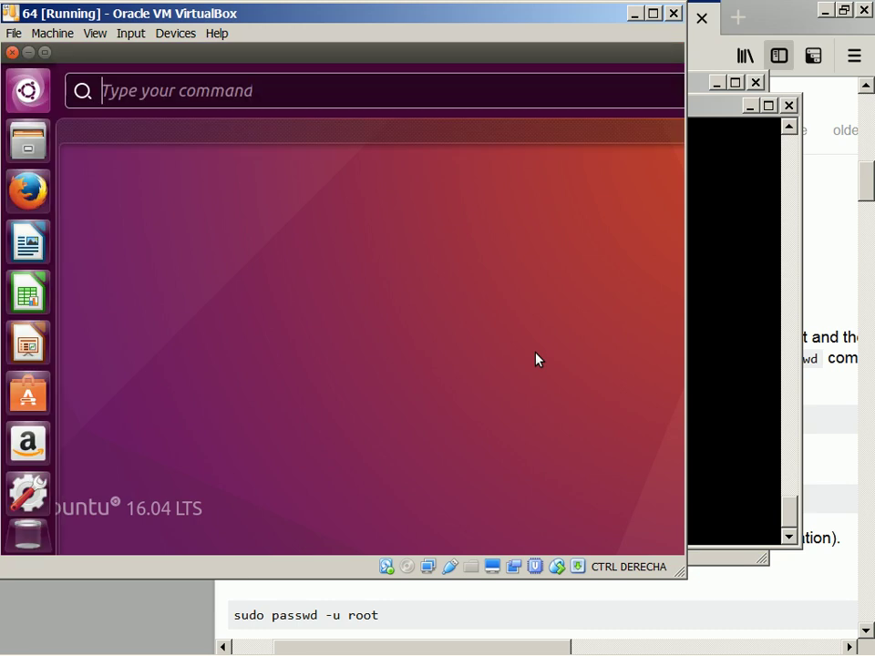
{"action": "key", "text": "Escape"}
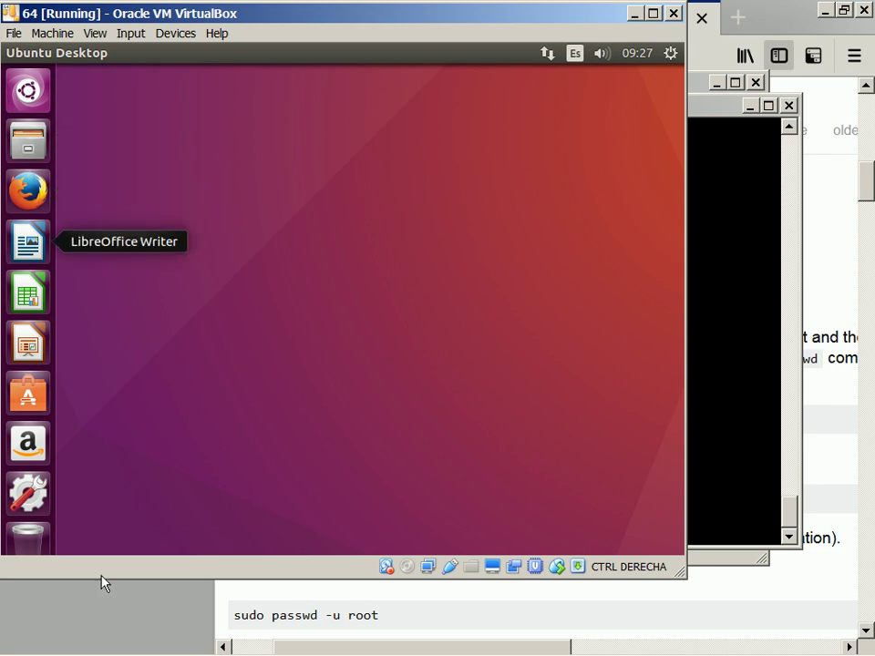
{"action": "left_click", "coordinate": [672, 54]}
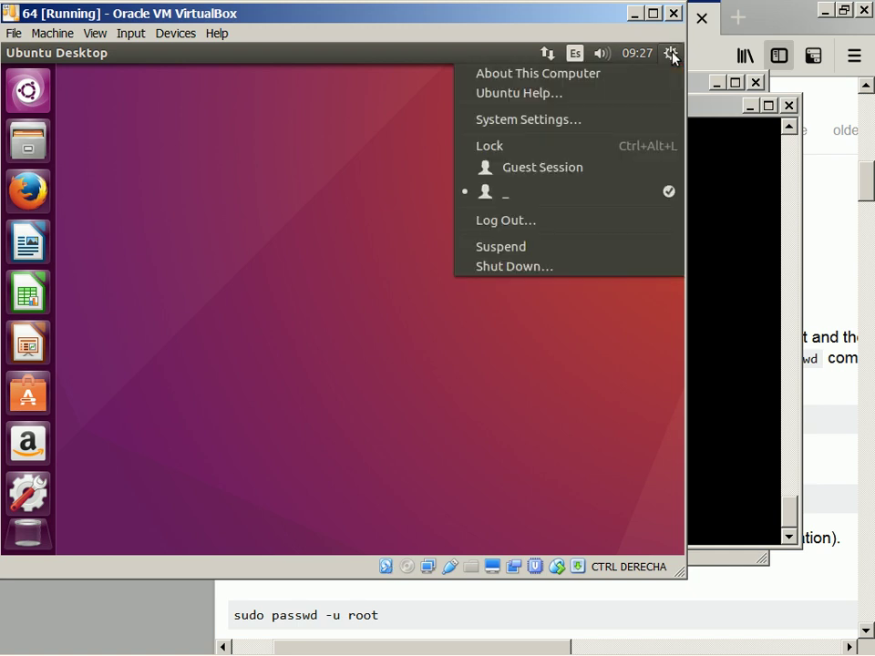
{"action": "left_click", "coordinate": [254, 143]}
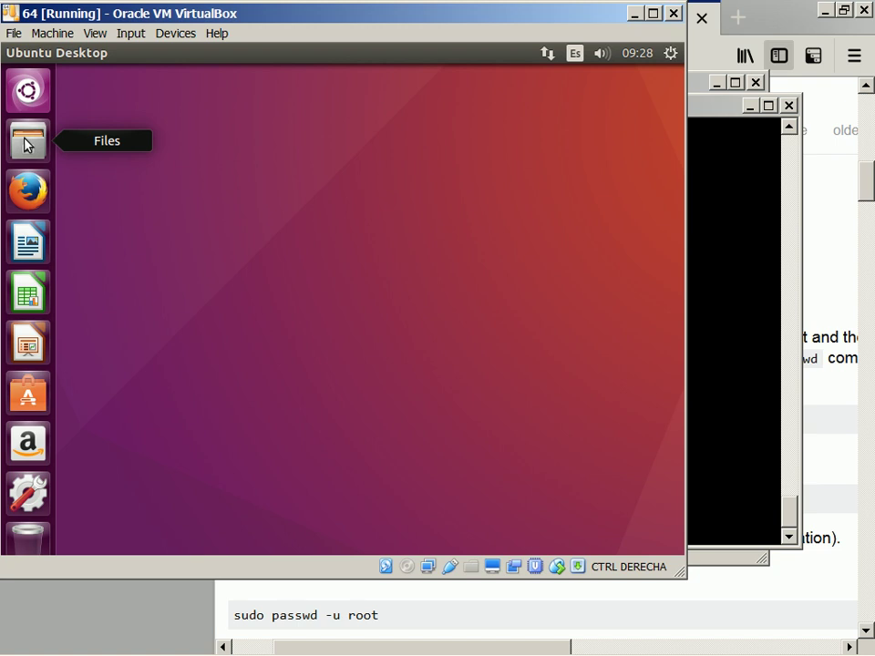
{"action": "left_click", "coordinate": [28, 144]}
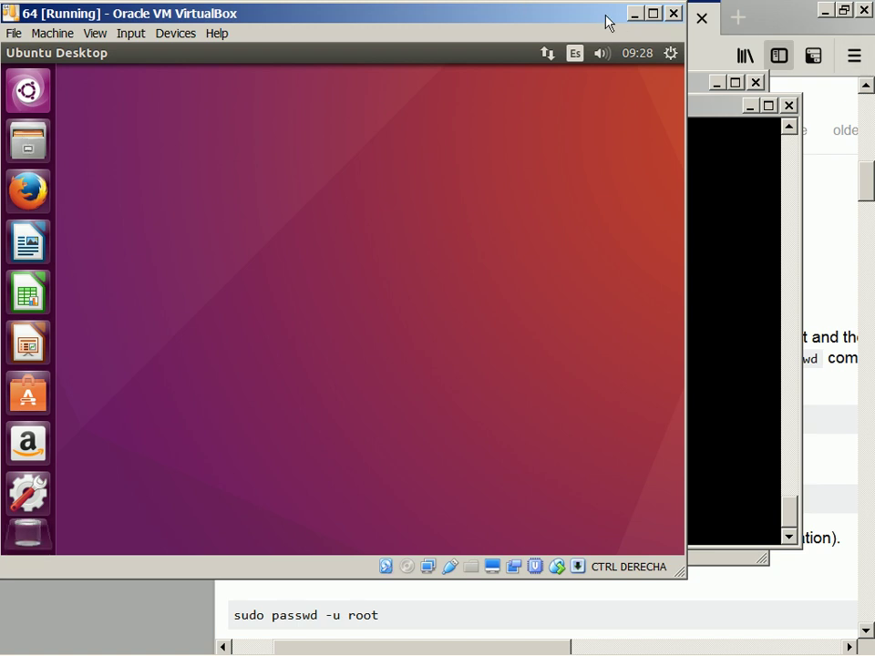
- Log out of the current Ubuntu account and confirm the logout
{"action": "left_click", "coordinate": [671, 54]}
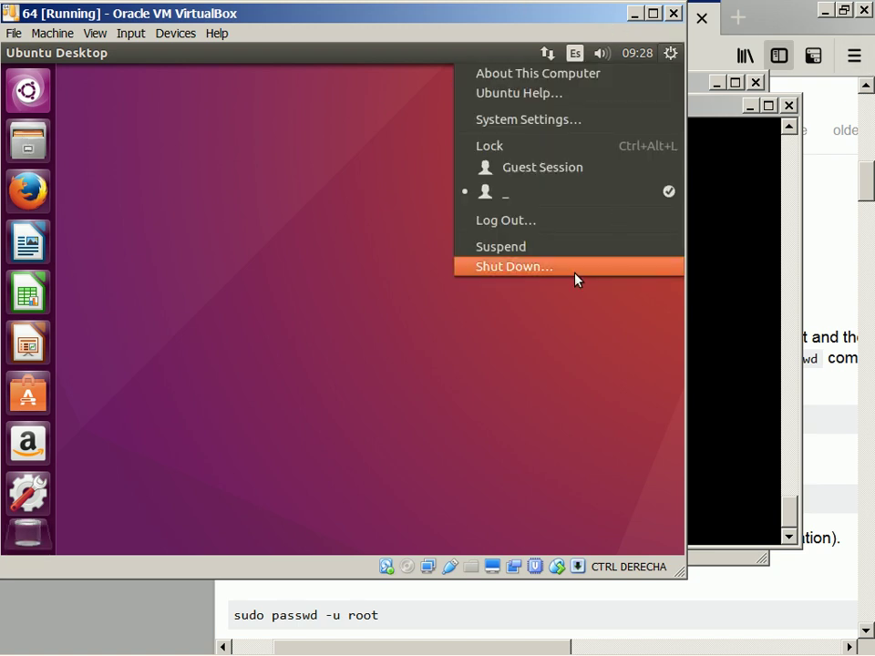
{"action": "left_click", "coordinate": [537, 221]}
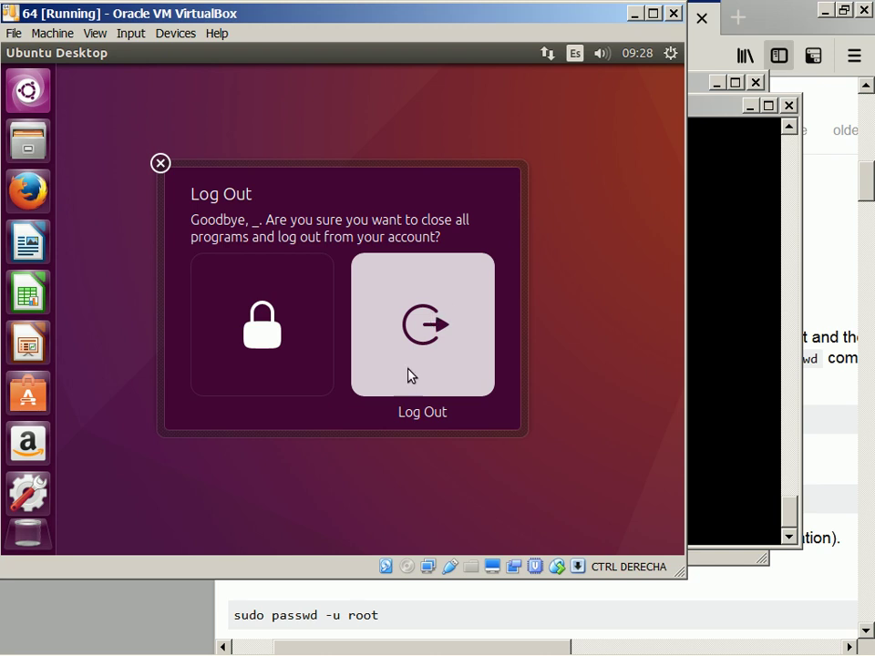
{"action": "left_click", "coordinate": [430, 330]}
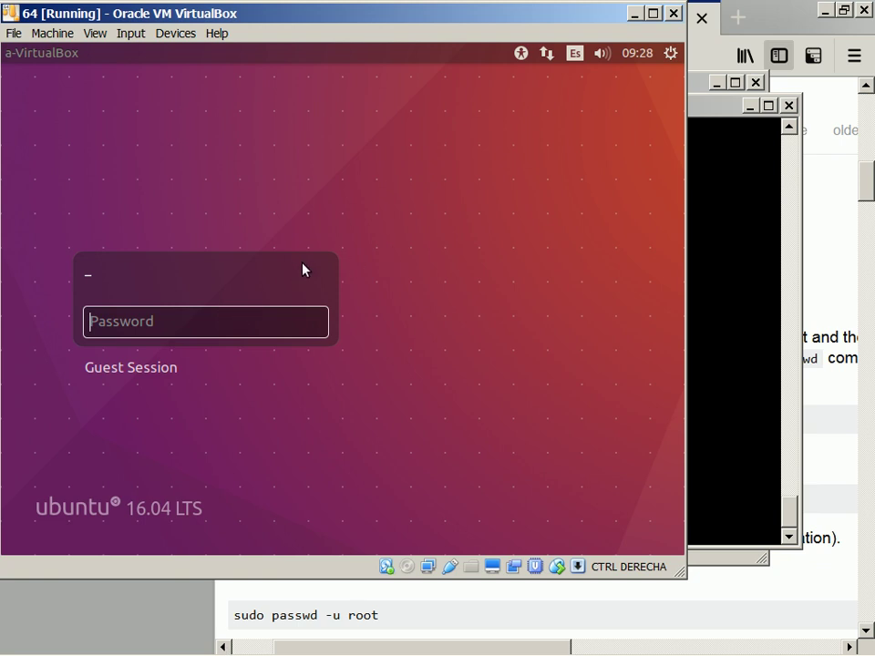
- Examine the accessibility, power, network and clock options available on the Ubuntu login screen
{"action": "left_click", "coordinate": [521, 54]}
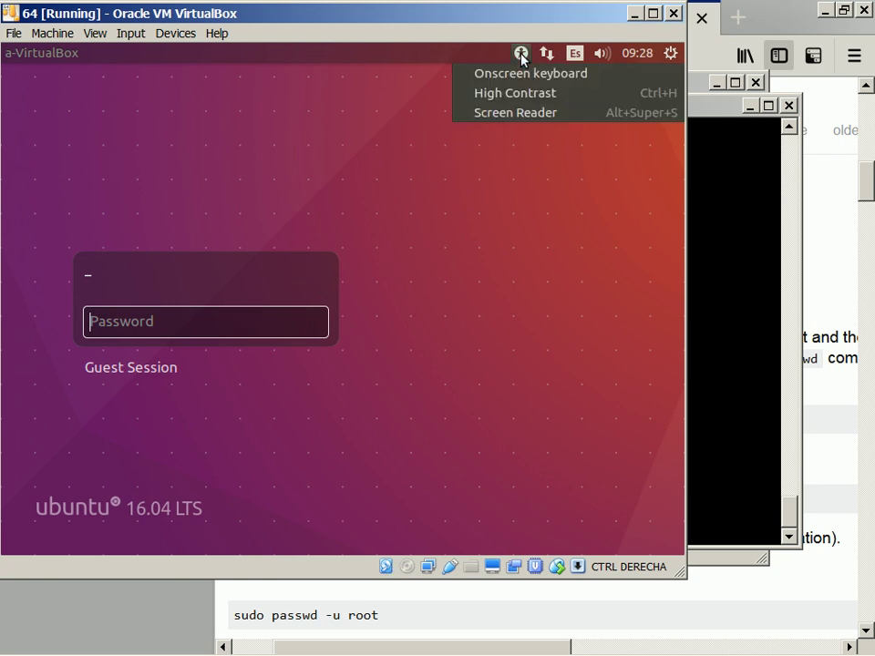
{"action": "left_click", "coordinate": [582, 169]}
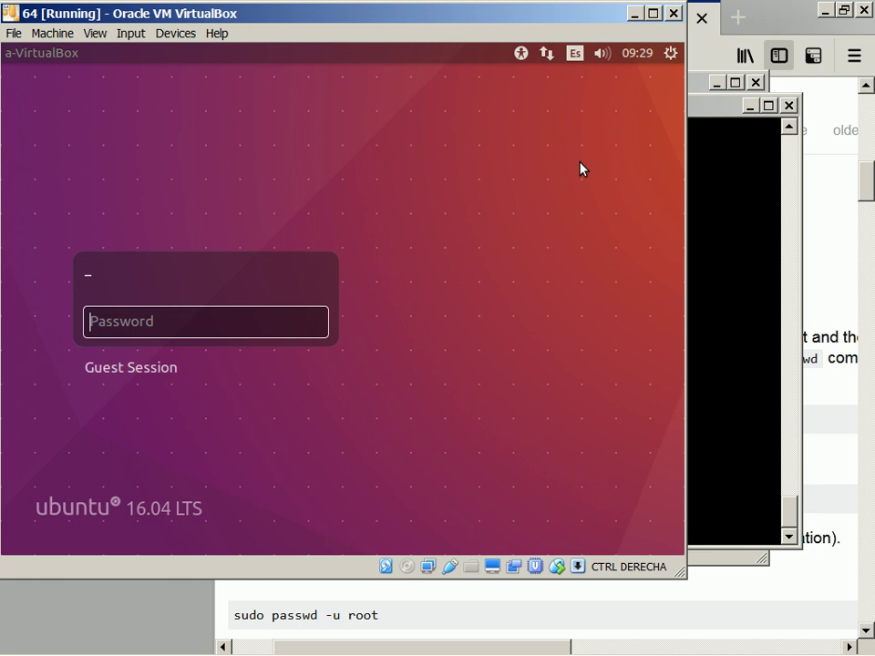
{"action": "left_click", "coordinate": [673, 57]}
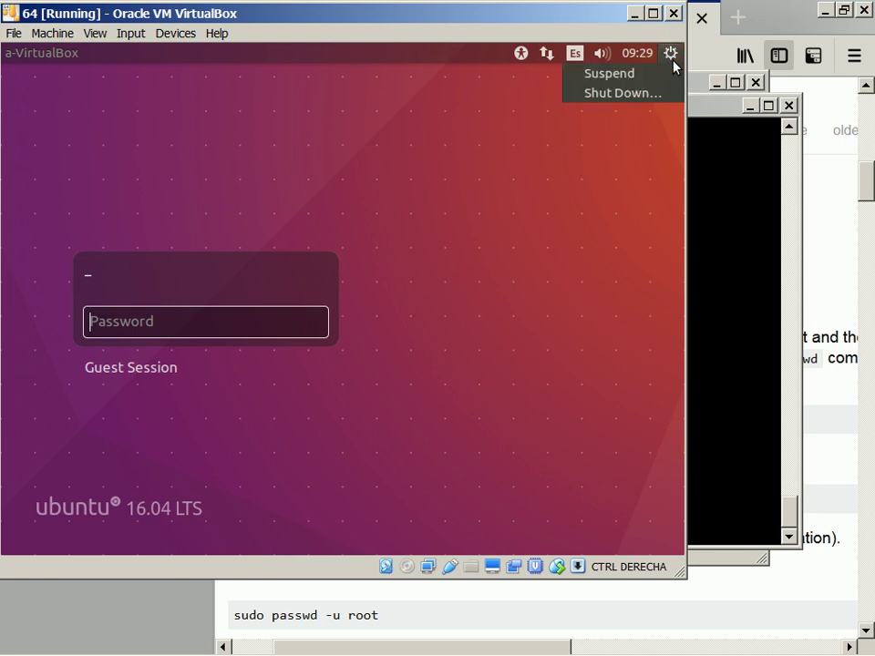
{"action": "left_click", "coordinate": [542, 286]}
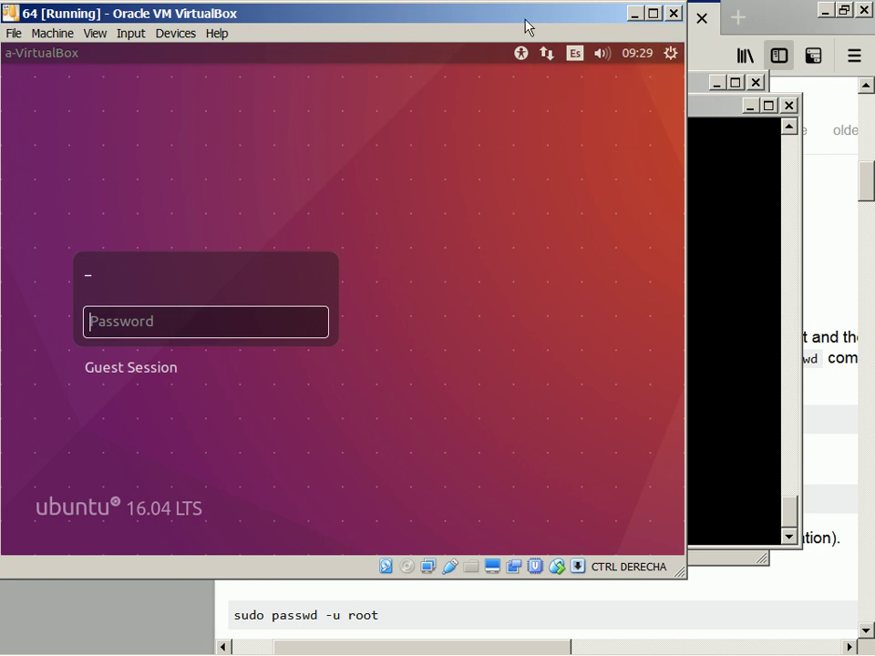
{"action": "left_click", "coordinate": [552, 62]}
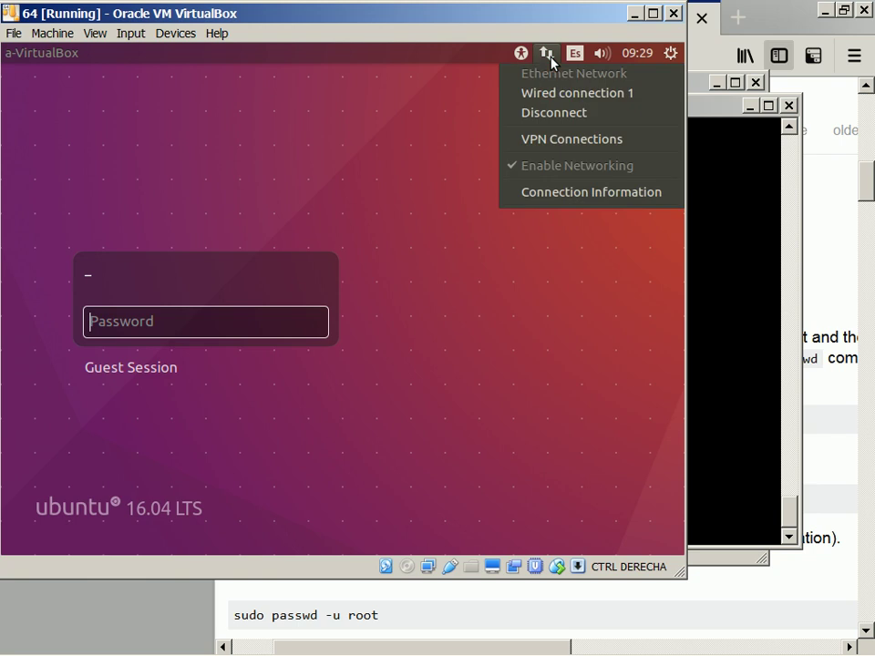
{"action": "left_click", "coordinate": [475, 112]}
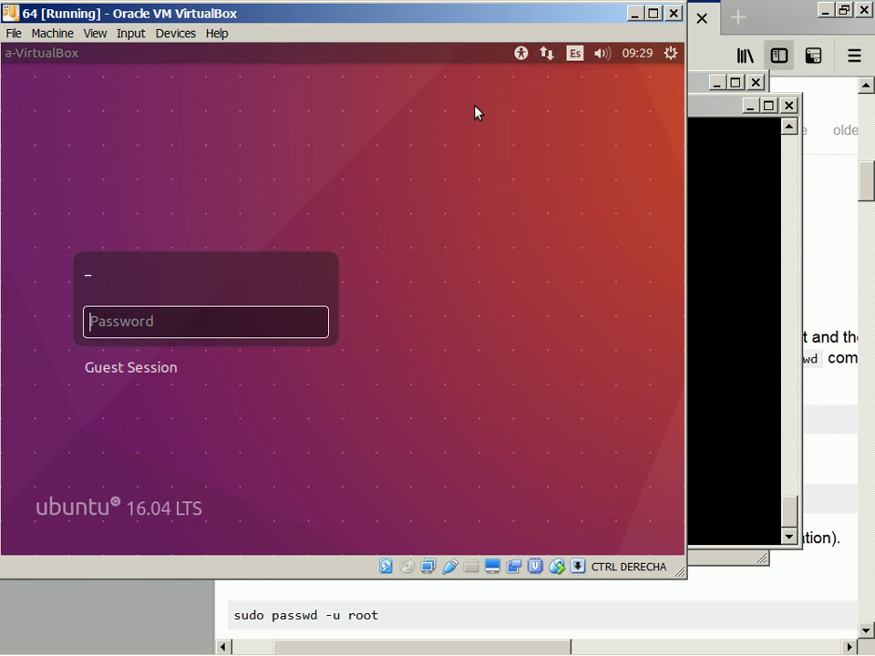
{"action": "left_click", "coordinate": [523, 55]}
{"action": "left_click", "coordinate": [599, 185]}
{"action": "left_click", "coordinate": [635, 55]}
{"action": "left_click", "coordinate": [476, 402]}
- Choose Guest Session on the Ubuntu login screen and log in to it
{"action": "left_click", "coordinate": [236, 364]}
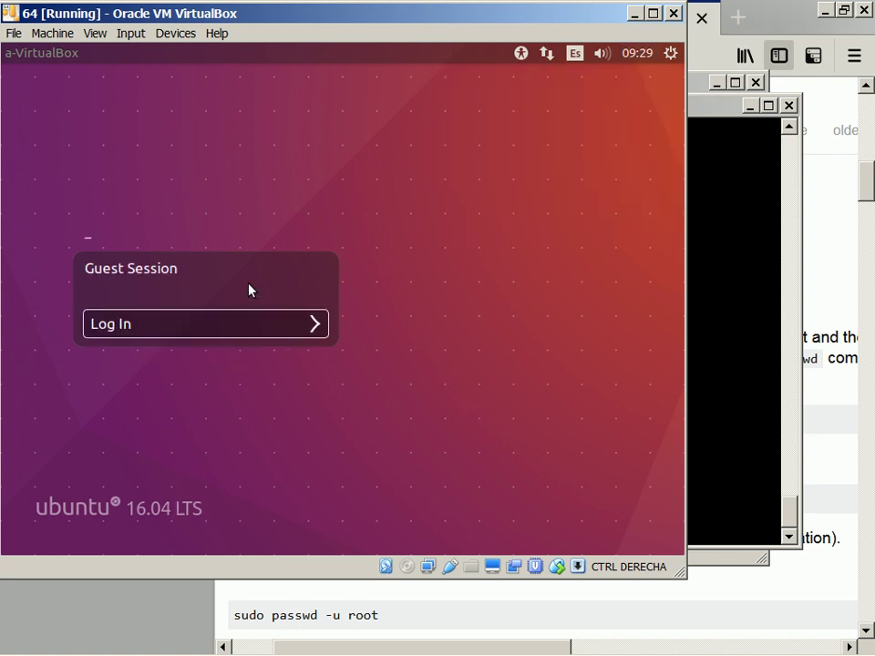
{"action": "left_click", "coordinate": [135, 240]}
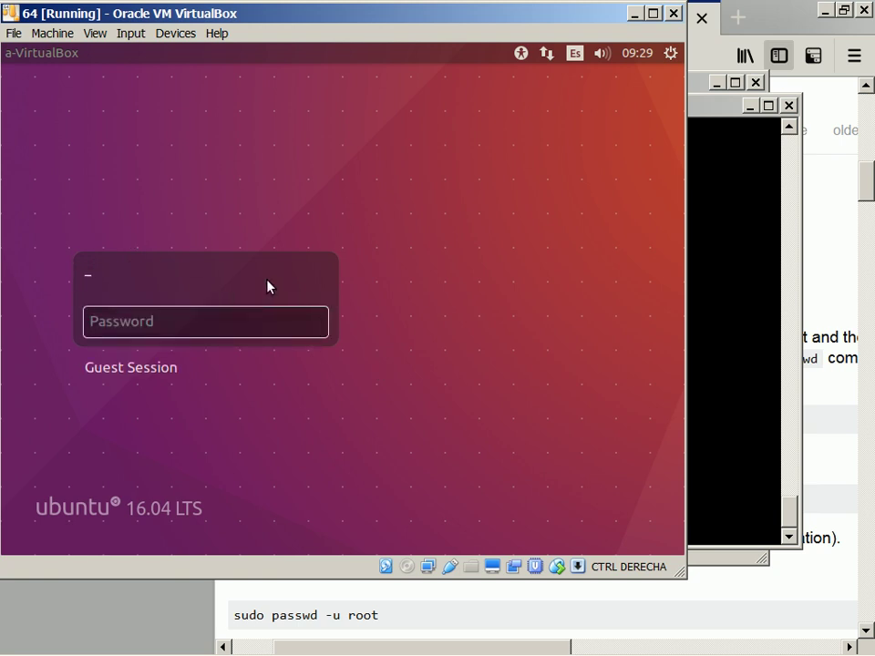
{"action": "left_click", "coordinate": [135, 367]}
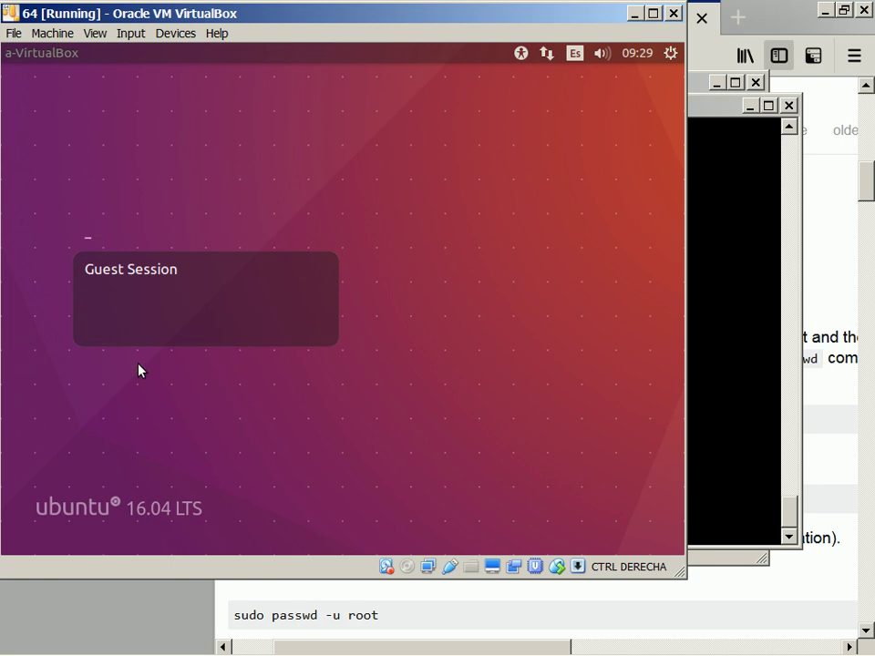
{"action": "left_click", "coordinate": [116, 241]}
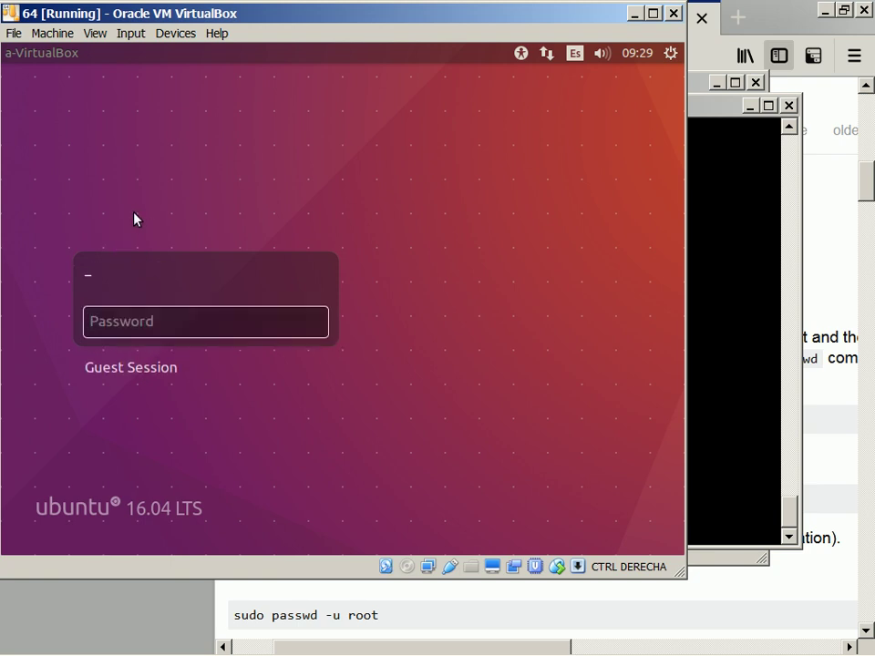
{"action": "left_click", "coordinate": [201, 357]}
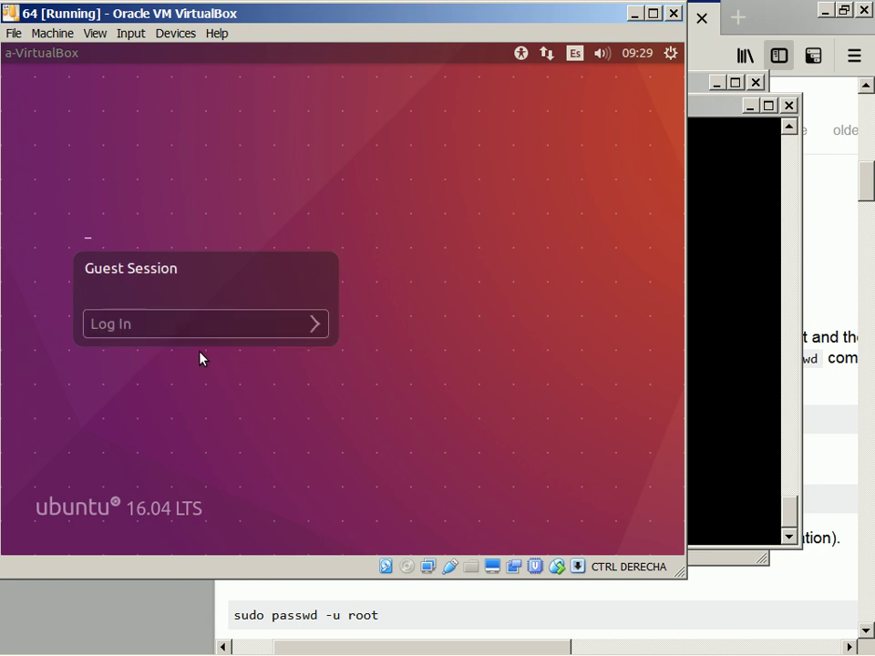
{"action": "left_click", "coordinate": [317, 331]}
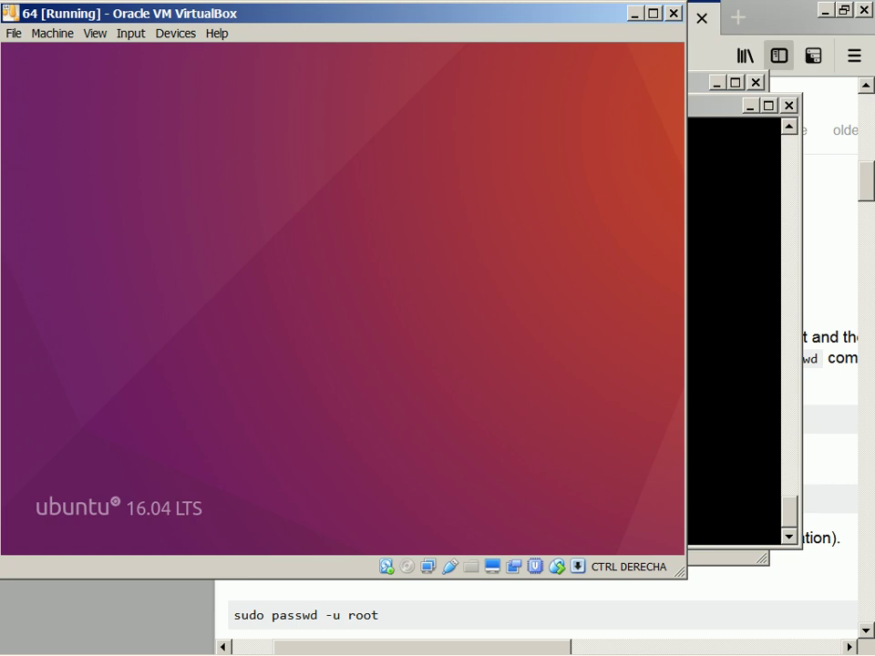
- Switch to the browser and search the web in a new tab for "open console in newly installed ubuntu"
{"action": "key", "text": "alt+Tab"}
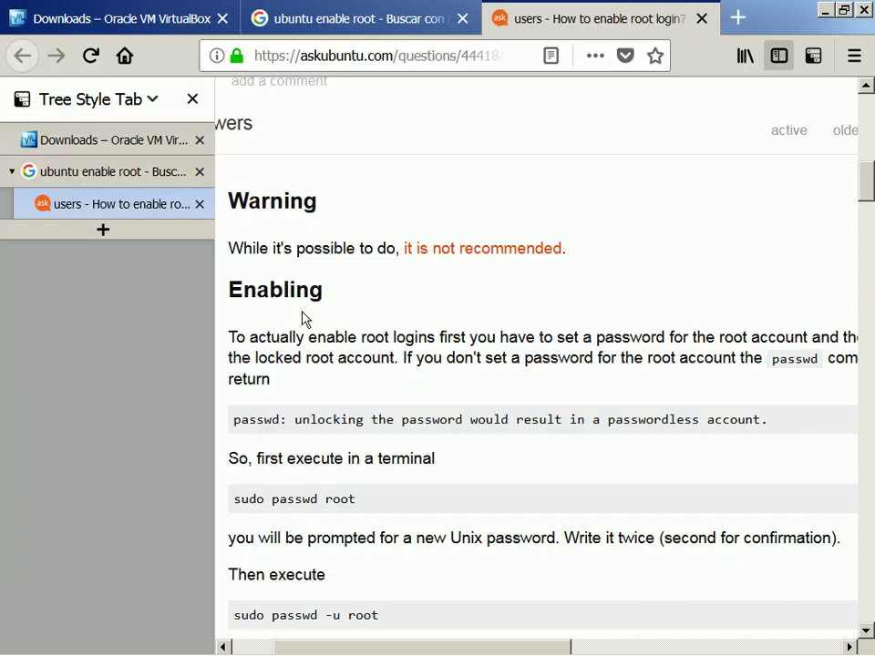
{"action": "key", "text": "ctrl+t"}
{"action": "type", "text": "open con"}
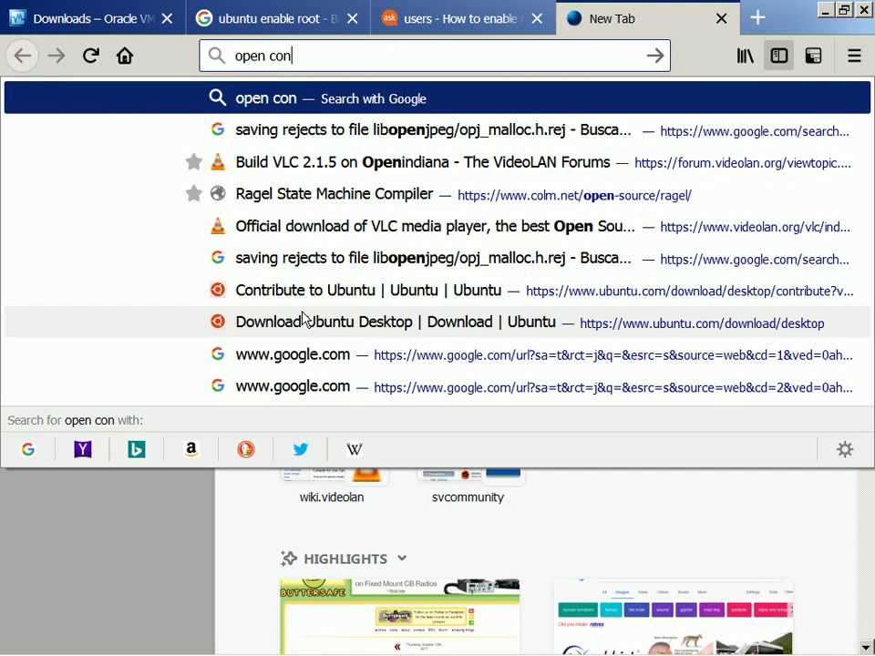
{"action": "type", "text": "sole in newl"}
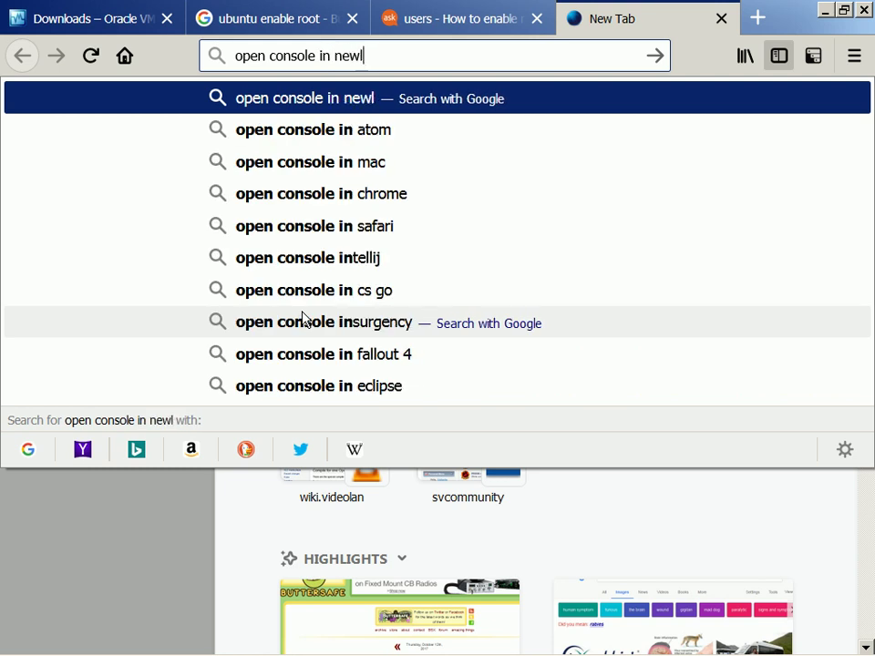
{"action": "type", "text": "i install"}
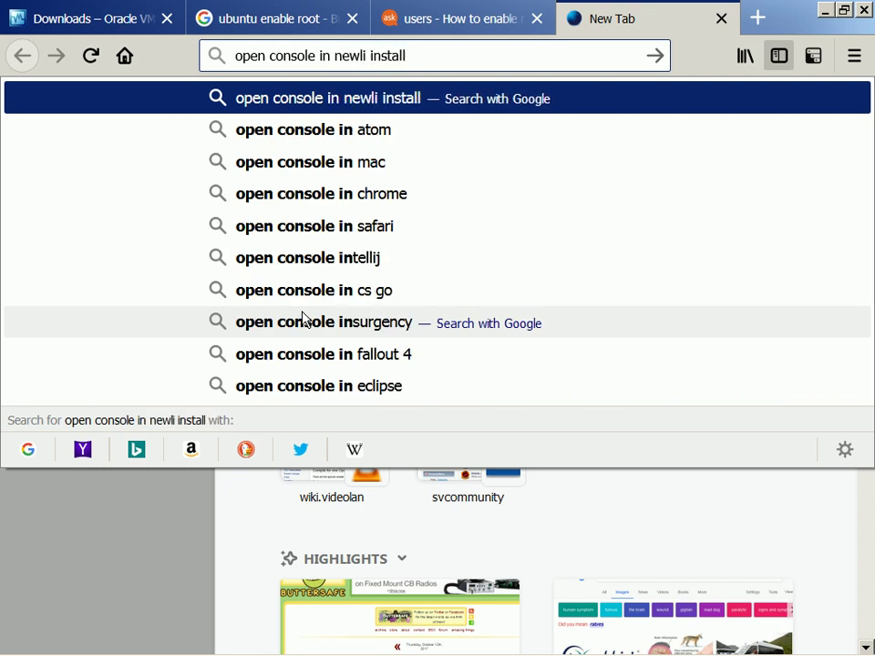
{"action": "type", "text": "ed ubuntu"}
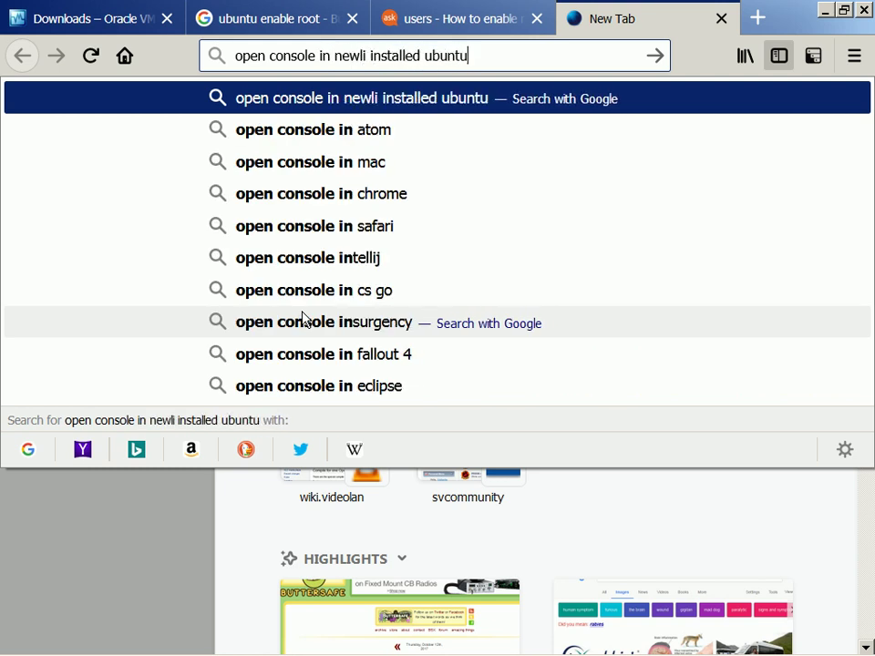
{"action": "key", "text": "Escape"}
{"action": "key", "text": "BackSpace"}
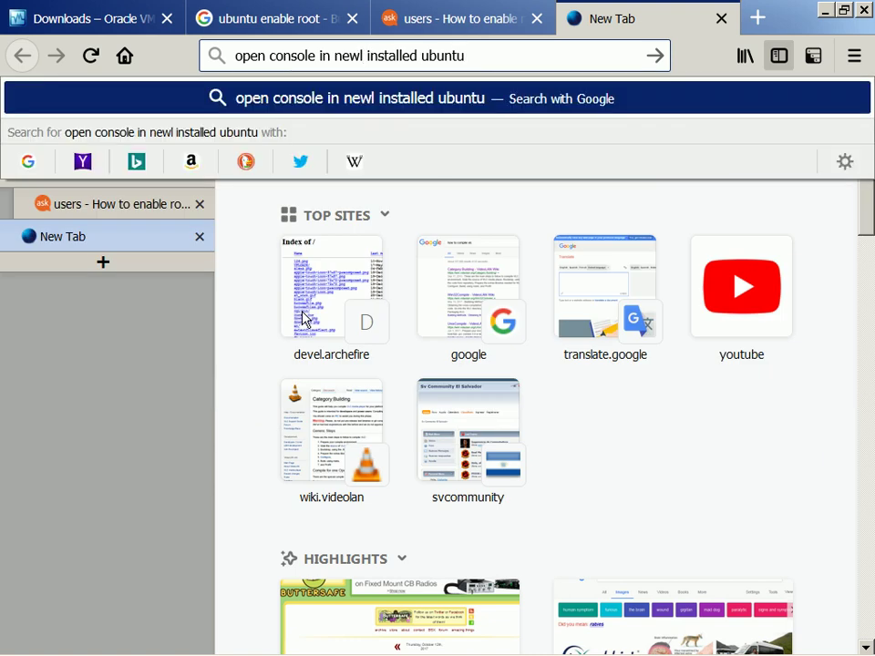
{"action": "type", "text": "y"}
{"action": "key", "text": "Return"}
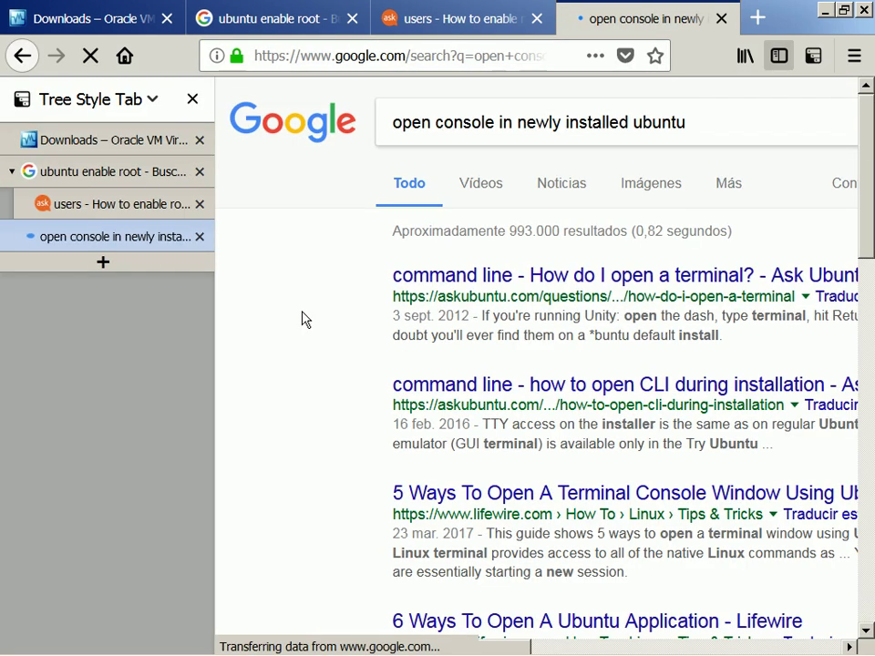
- Open the Ask Ubuntu result "How do I open a terminal?" in its own tab and switch to it
{"action": "scroll", "coordinate": [303, 318], "scroll_direction": "right", "scroll_amount": 3}
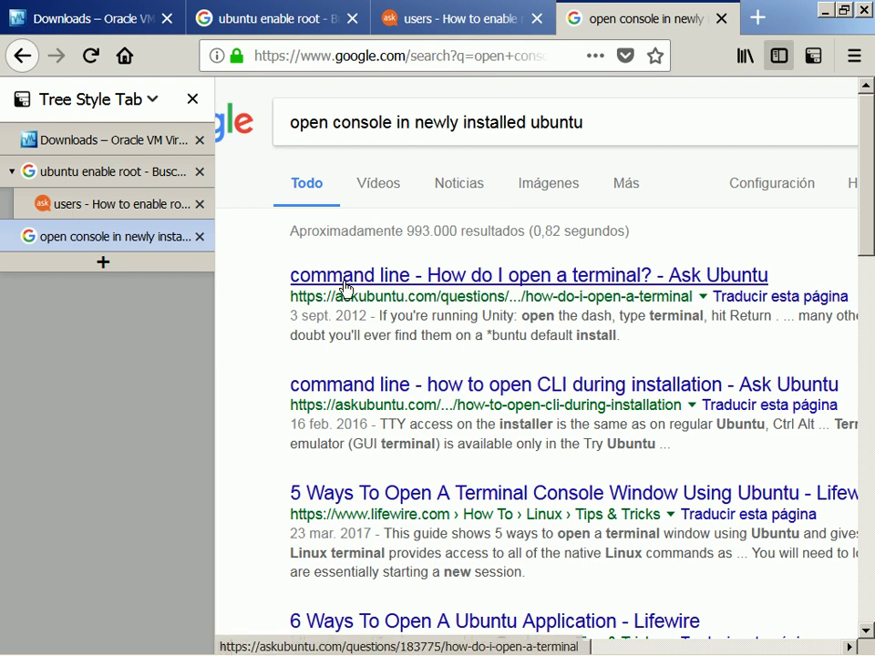
{"action": "middle_click", "coordinate": [345, 288]}
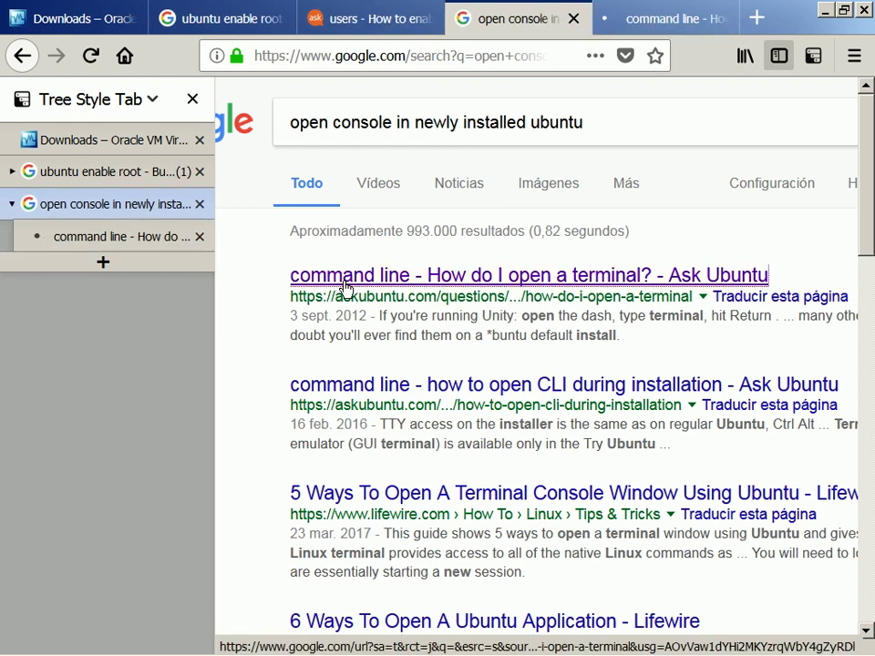
{"action": "scroll", "coordinate": [345, 288], "scroll_direction": "right", "scroll_amount": 2}
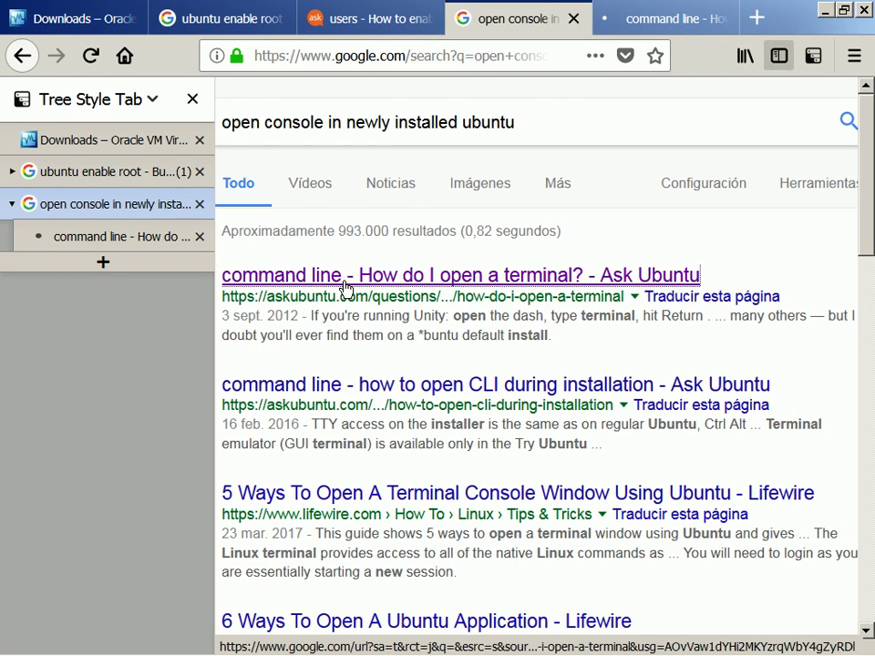
{"action": "left_click", "coordinate": [122, 230]}
- Read the Ask Ubuntu question about opening a terminal, including its duplicate notice and comments
{"action": "scroll", "coordinate": [265, 314], "scroll_direction": "down", "scroll_amount": 5}
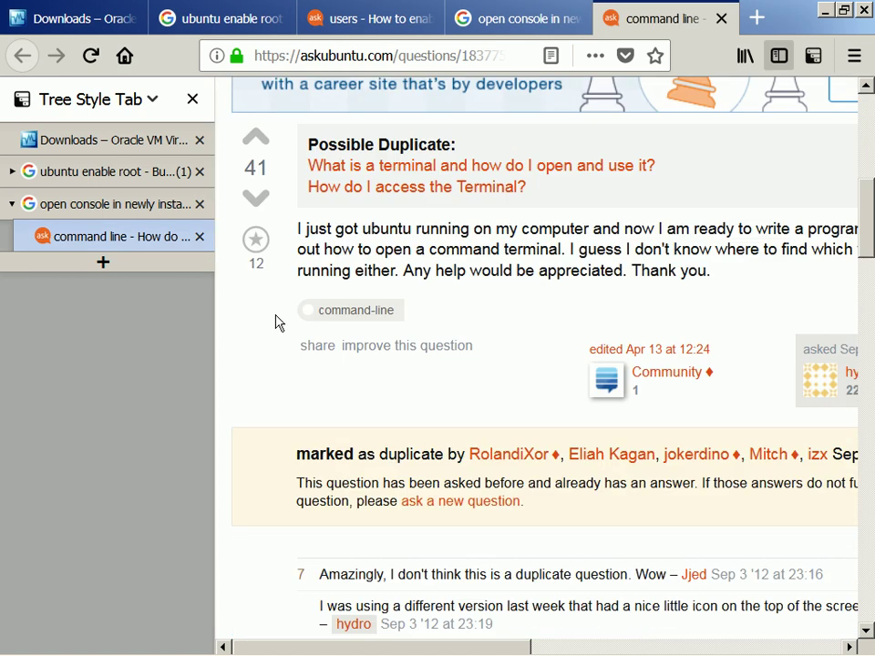
{"action": "scroll", "coordinate": [278, 323], "scroll_direction": "right", "scroll_amount": 6}
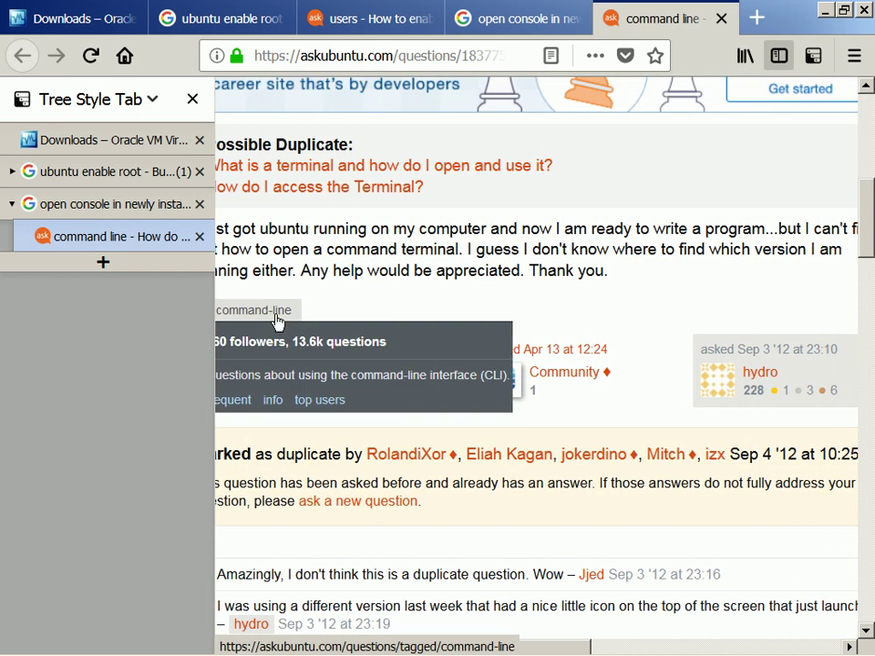
{"action": "scroll", "coordinate": [441, 166], "scroll_direction": "left", "scroll_amount": 8}
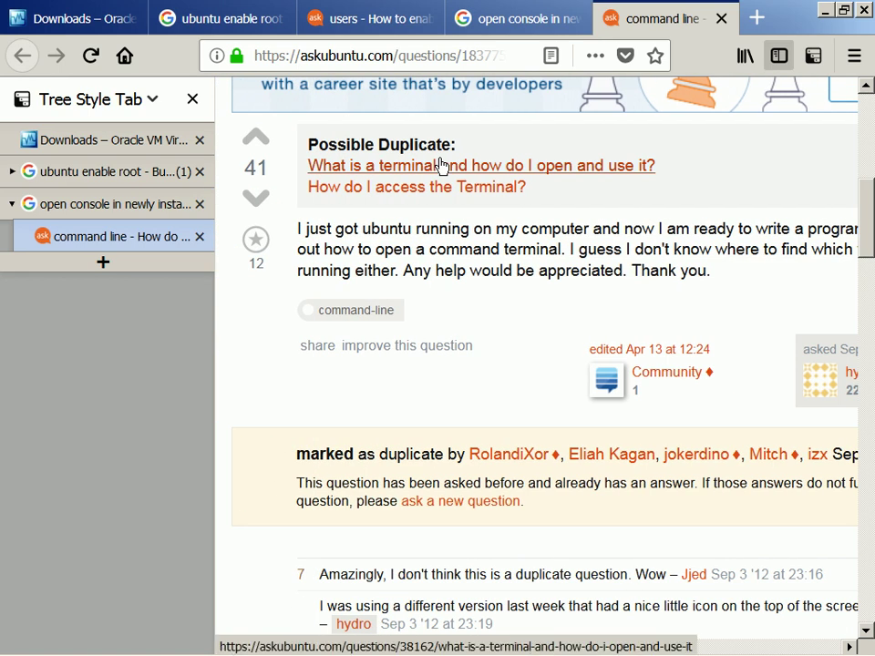
{"action": "scroll", "coordinate": [441, 166], "scroll_direction": "down", "scroll_amount": 3}
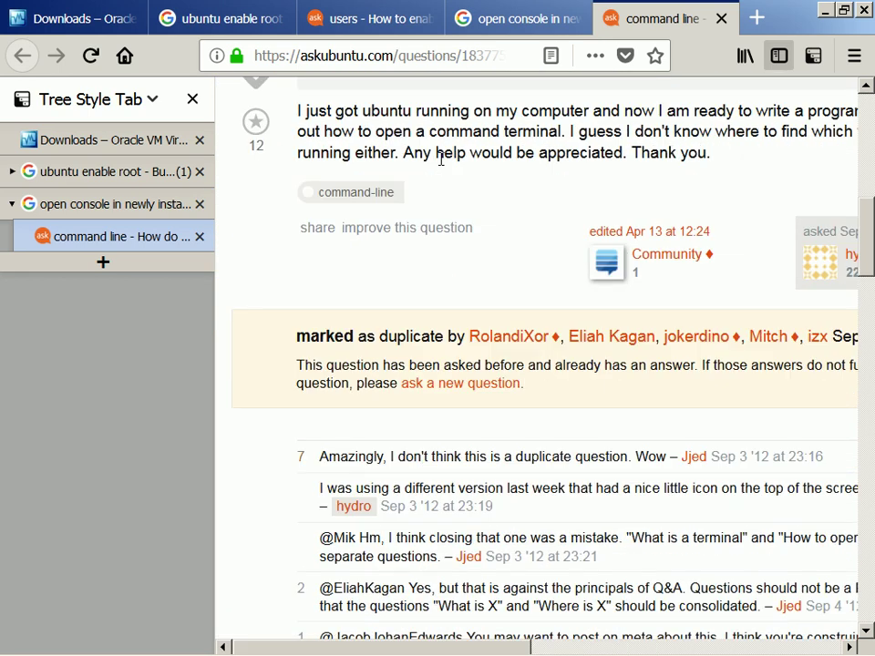
{"action": "scroll", "coordinate": [441, 161], "scroll_direction": "down", "scroll_amount": 3}
{"action": "scroll", "coordinate": [442, 160], "scroll_direction": "up", "scroll_amount": 5}
{"action": "scroll", "coordinate": [442, 166], "scroll_direction": "down", "scroll_amount": 3}
{"action": "scroll", "coordinate": [259, 334], "scroll_direction": "right", "scroll_amount": 1}
{"action": "scroll", "coordinate": [259, 335], "scroll_direction": "right", "scroll_amount": 2}
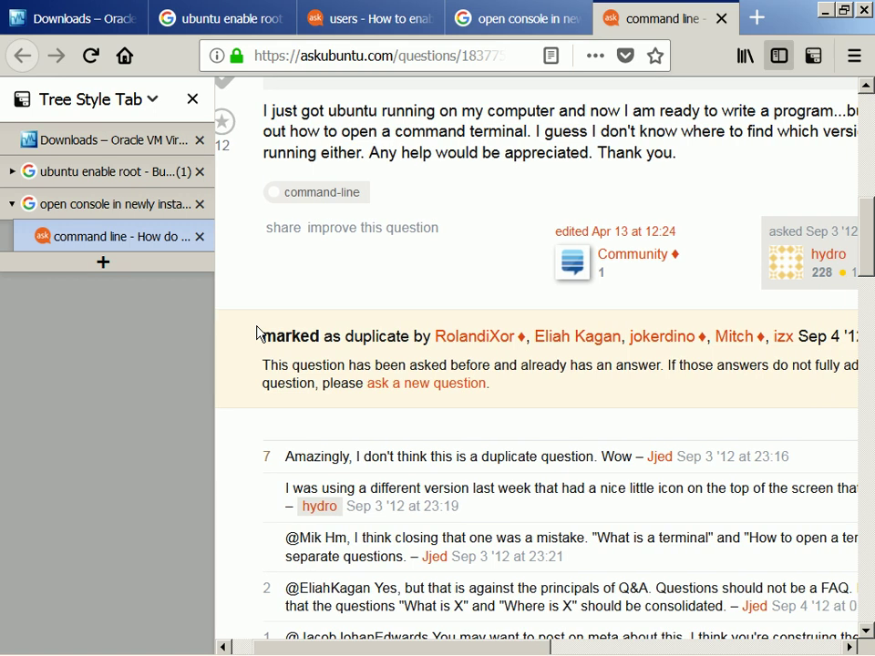
{"action": "scroll", "coordinate": [259, 335], "scroll_direction": "down", "scroll_amount": 1}
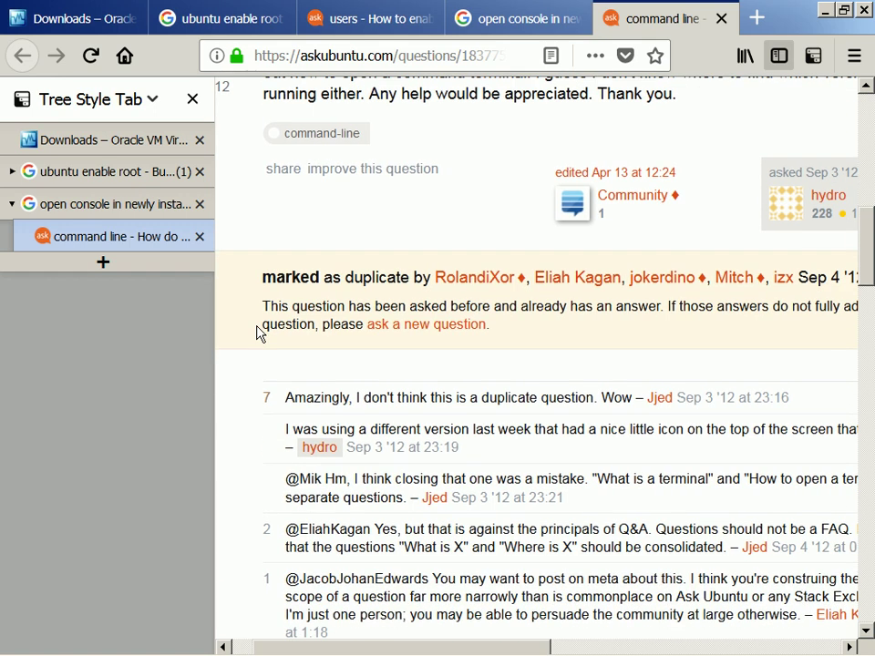
{"action": "scroll", "coordinate": [259, 334], "scroll_direction": "right", "scroll_amount": 5}
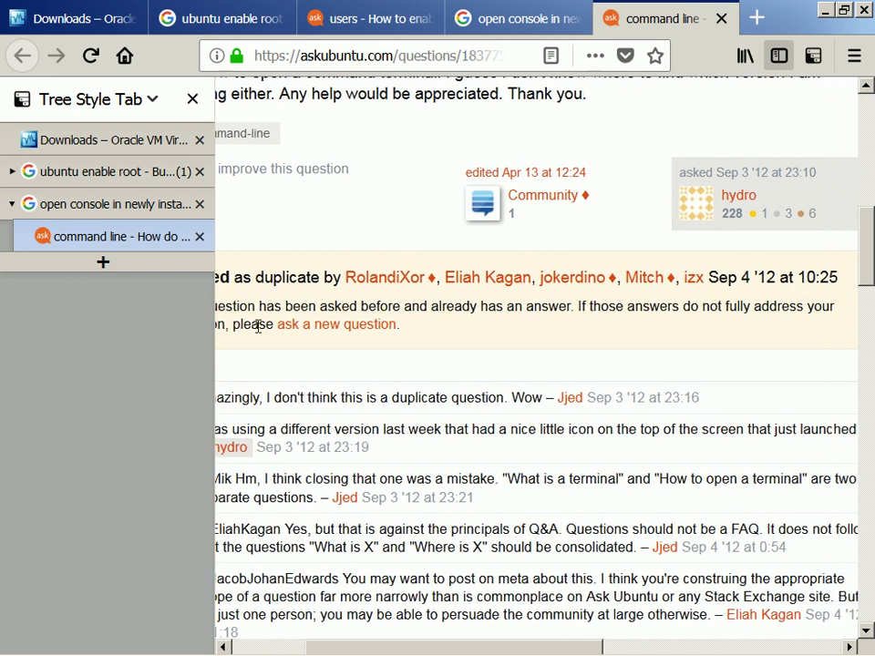
{"action": "scroll", "coordinate": [259, 332], "scroll_direction": "left", "scroll_amount": 6}
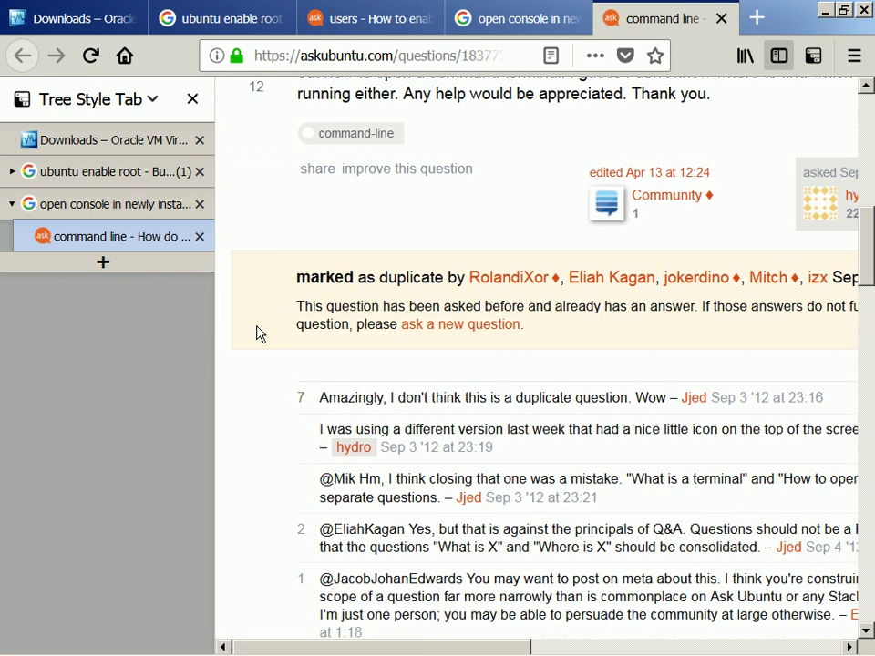
- Examine both answers on the page for the ways to open a terminal in Ubuntu
{"action": "scroll", "coordinate": [259, 335], "scroll_direction": "down", "scroll_amount": 4}
{"action": "scroll", "coordinate": [259, 335], "scroll_direction": "down", "scroll_amount": 4}
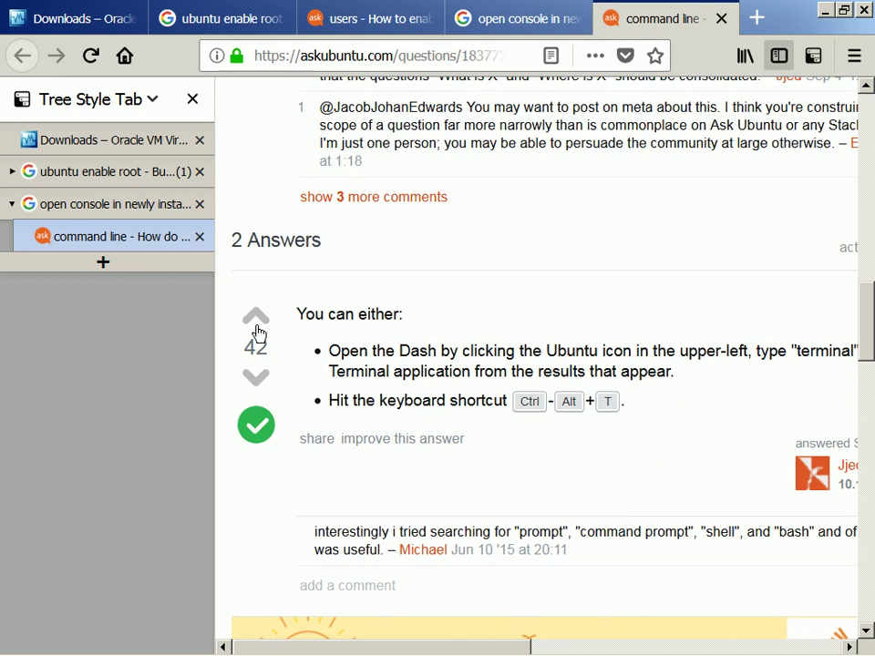
{"action": "scroll", "coordinate": [258, 333], "scroll_direction": "right", "scroll_amount": 3}
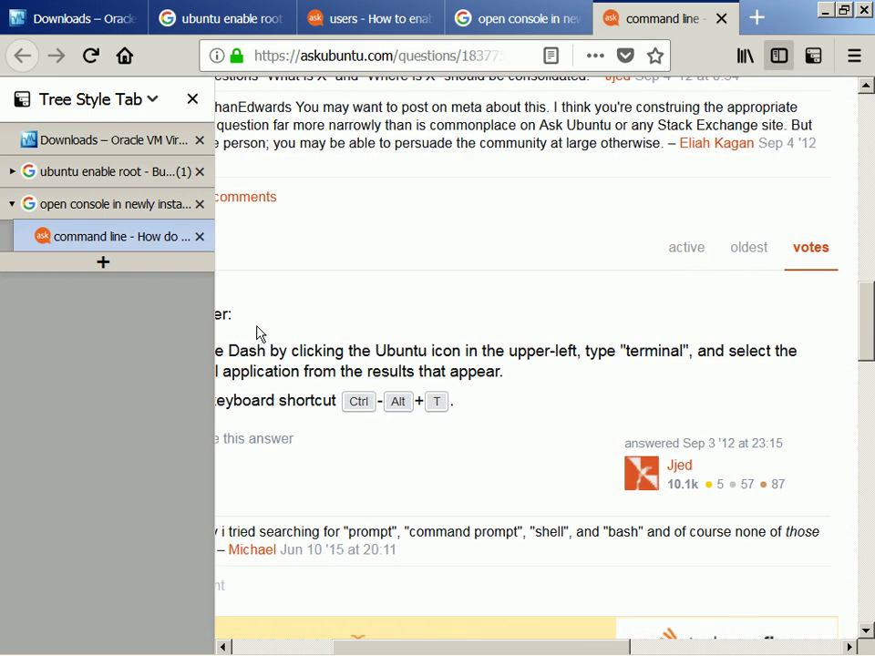
{"action": "scroll", "coordinate": [258, 333], "scroll_direction": "left", "scroll_amount": 2}
{"action": "scroll", "coordinate": [258, 334], "scroll_direction": "right", "scroll_amount": 2}
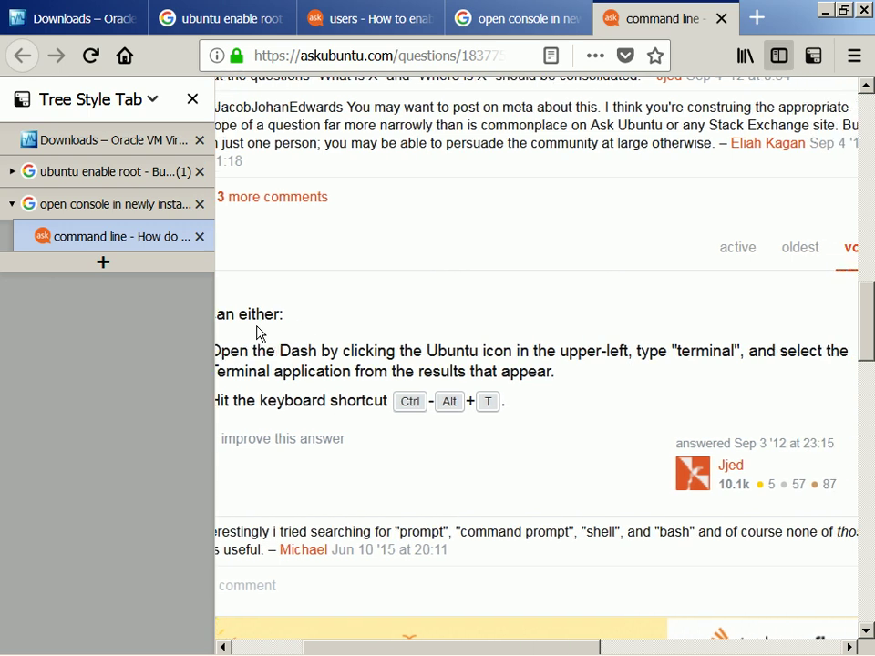
{"action": "scroll", "coordinate": [258, 334], "scroll_direction": "left", "scroll_amount": 3}
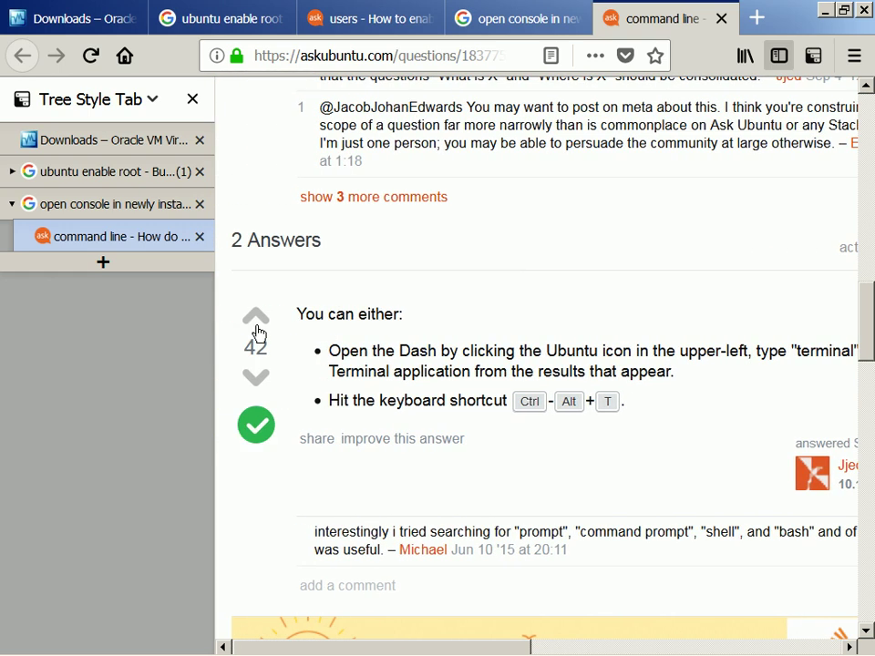
{"action": "scroll", "coordinate": [258, 333], "scroll_direction": "down", "scroll_amount": 1}
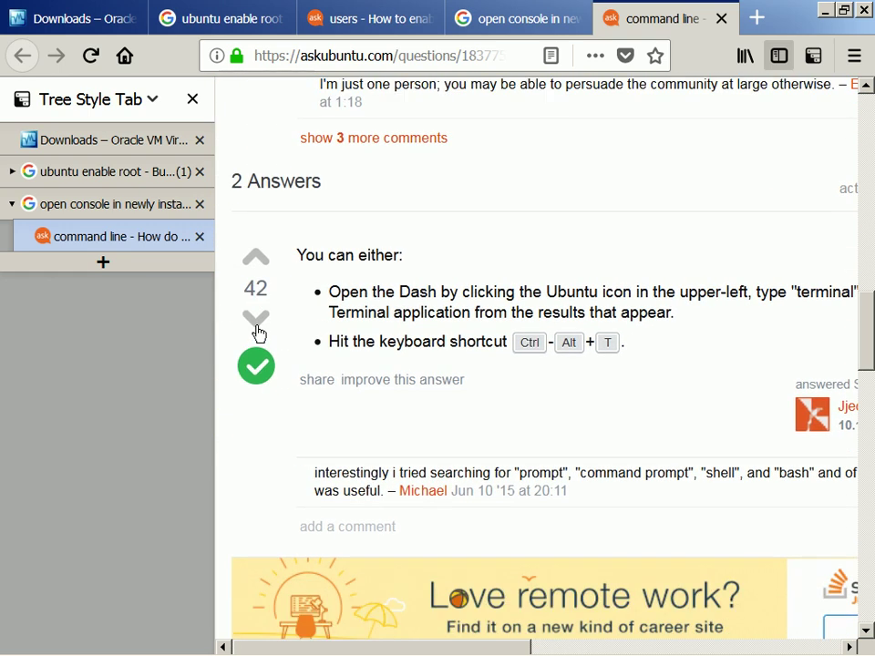
{"action": "scroll", "coordinate": [258, 333], "scroll_direction": "right", "scroll_amount": 3}
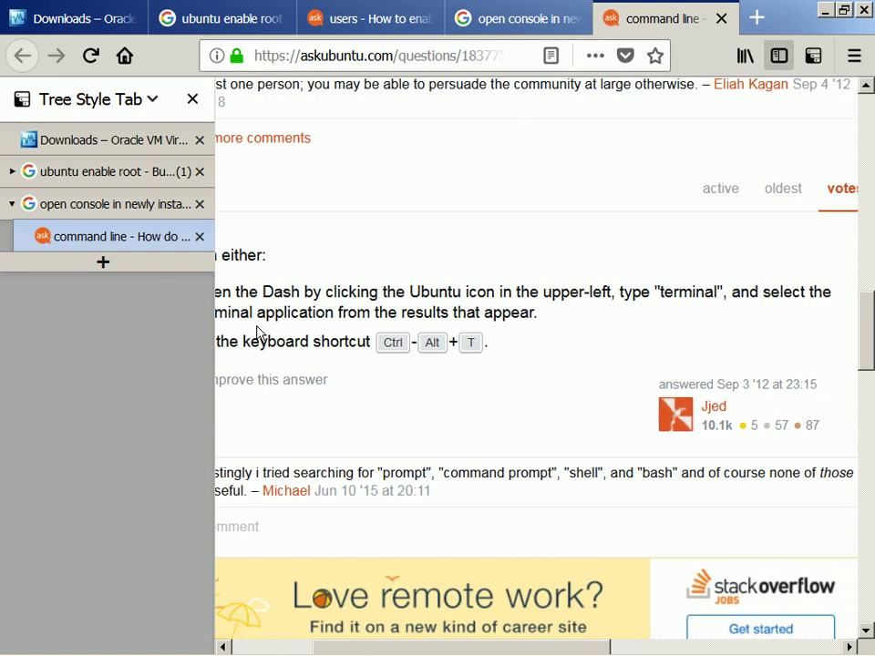
{"action": "scroll", "coordinate": [257, 334], "scroll_direction": "left", "scroll_amount": 3}
{"action": "scroll", "coordinate": [258, 334], "scroll_direction": "down", "scroll_amount": 7}
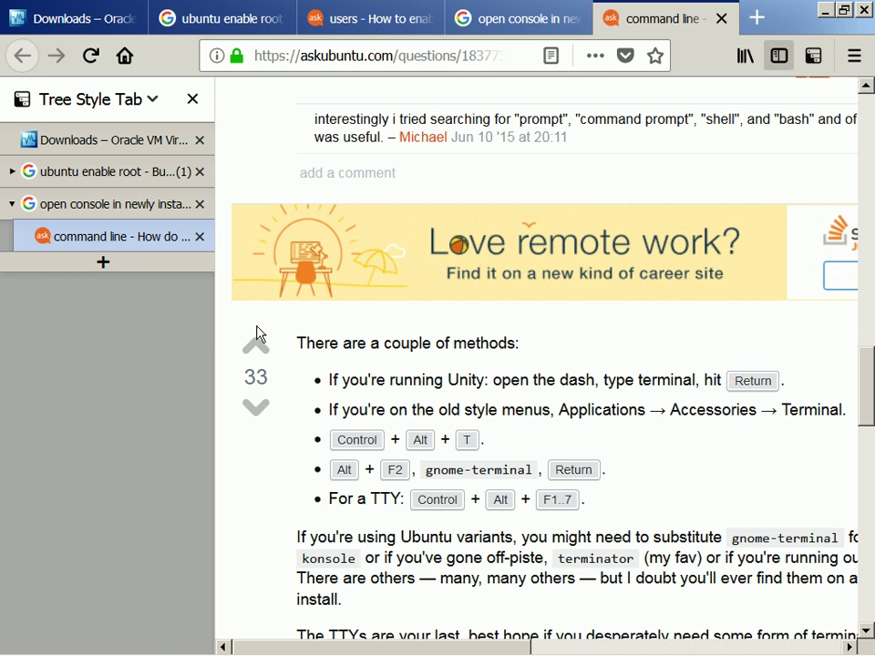
- Return to the Ubuntu virtual machine, dismiss the temporary guest session notice and open a terminal
{"action": "key", "text": "alt+Tab"}
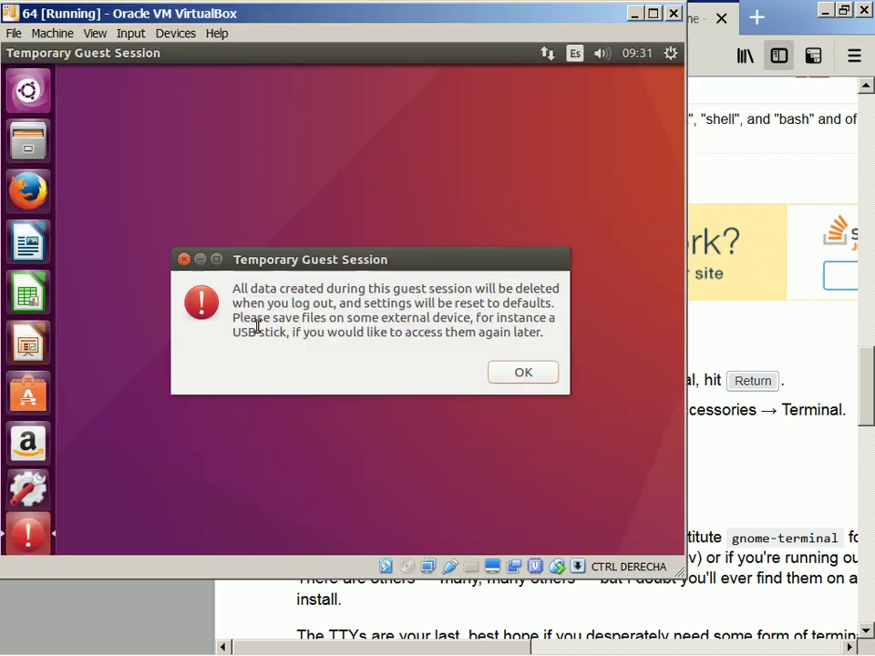
{"action": "left_click", "coordinate": [550, 376]}
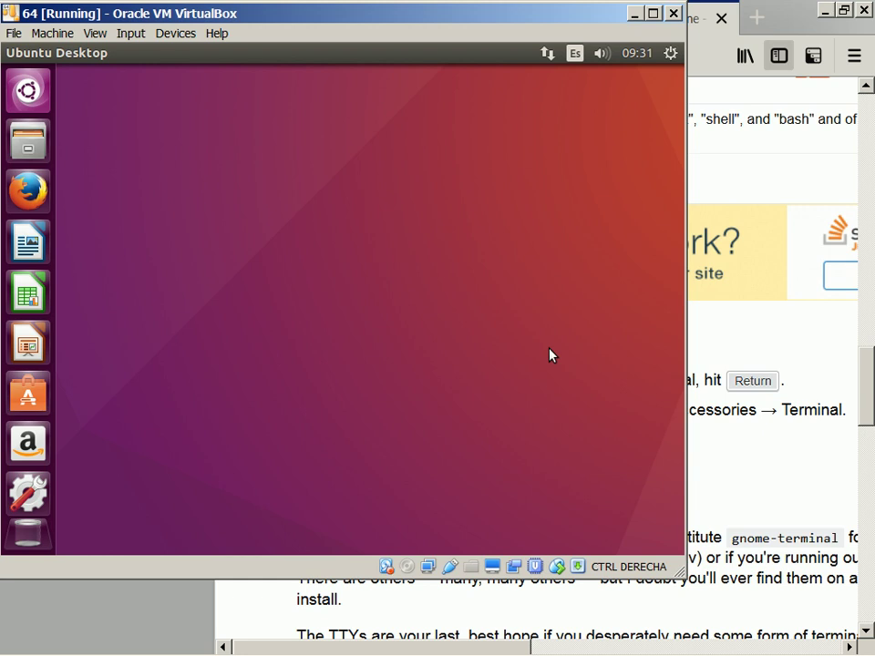
{"action": "key", "text": "ctrl+alt+t"}
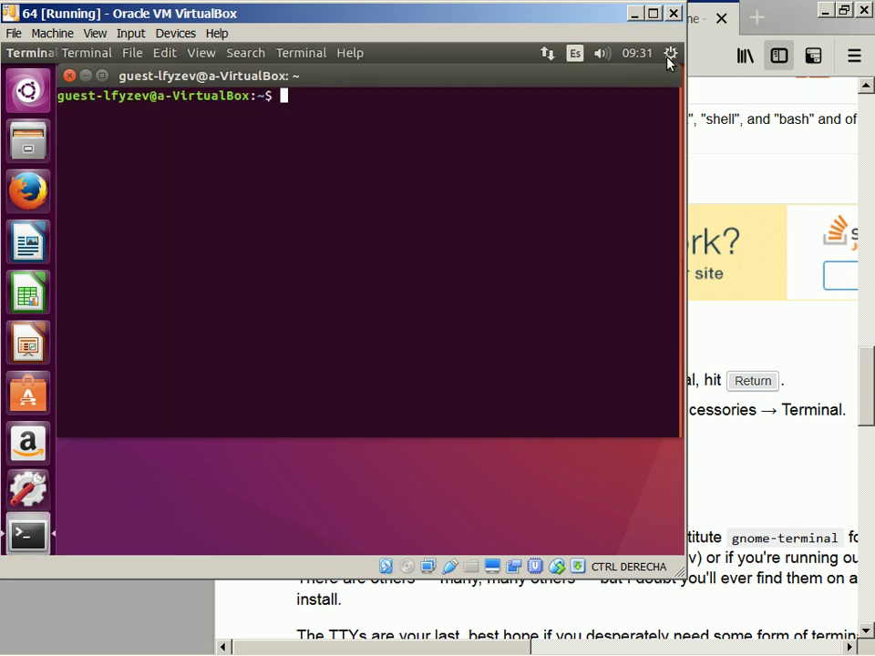
{"action": "left_click", "coordinate": [671, 55]}
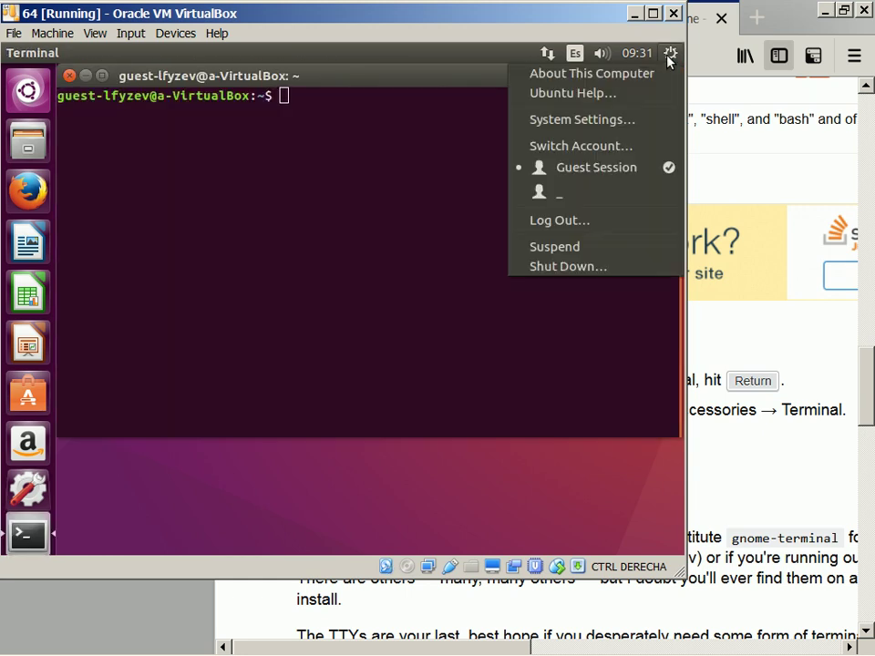
{"action": "left_click", "coordinate": [387, 109]}
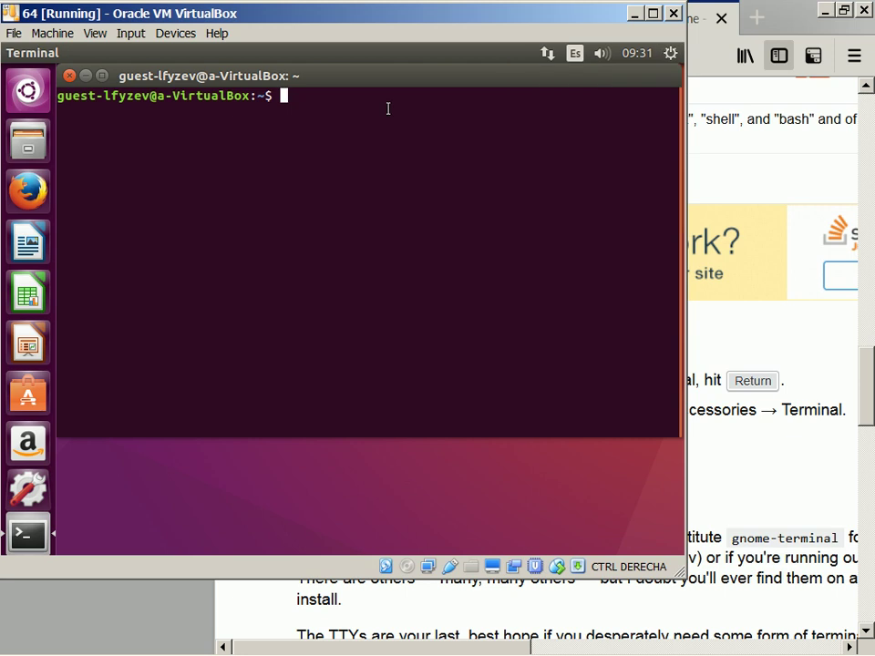
- Switch to the browser and bring up the Ask Ubuntu page on enabling root login
{"action": "key", "text": "alt+Tab"}
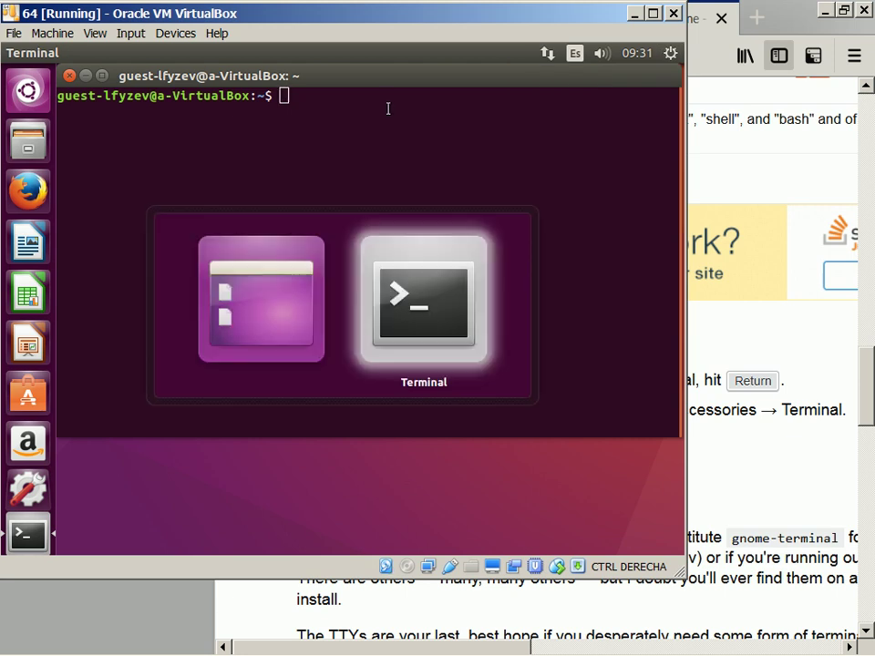
{"action": "key", "text": "alt+Tab"}
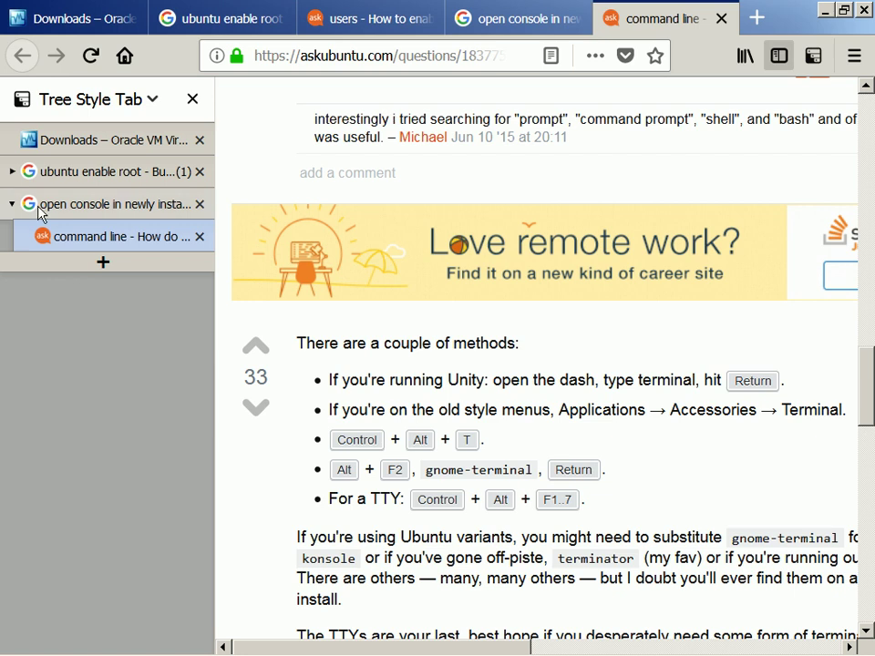
{"action": "left_click", "coordinate": [10, 177]}
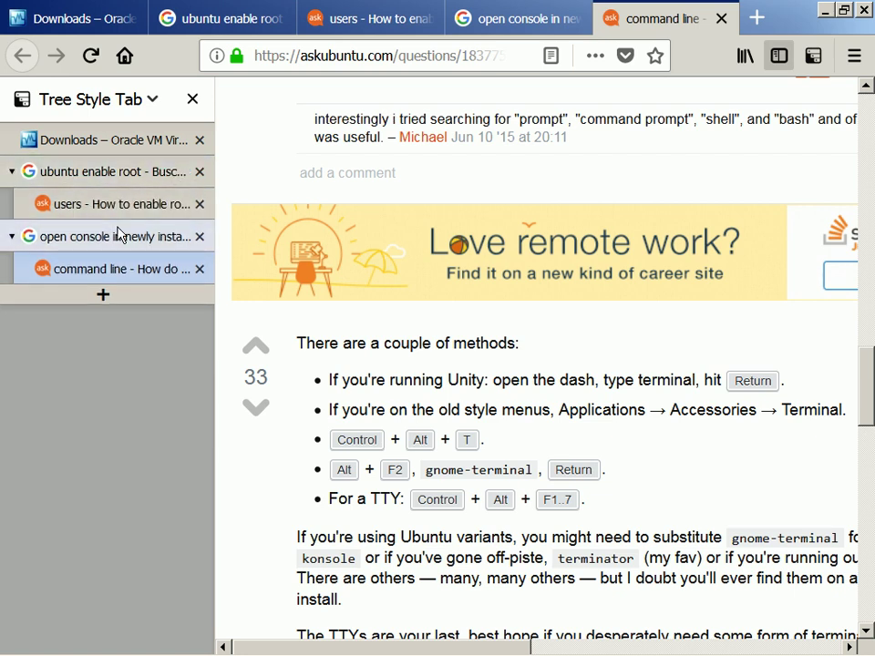
{"action": "left_click", "coordinate": [118, 204]}
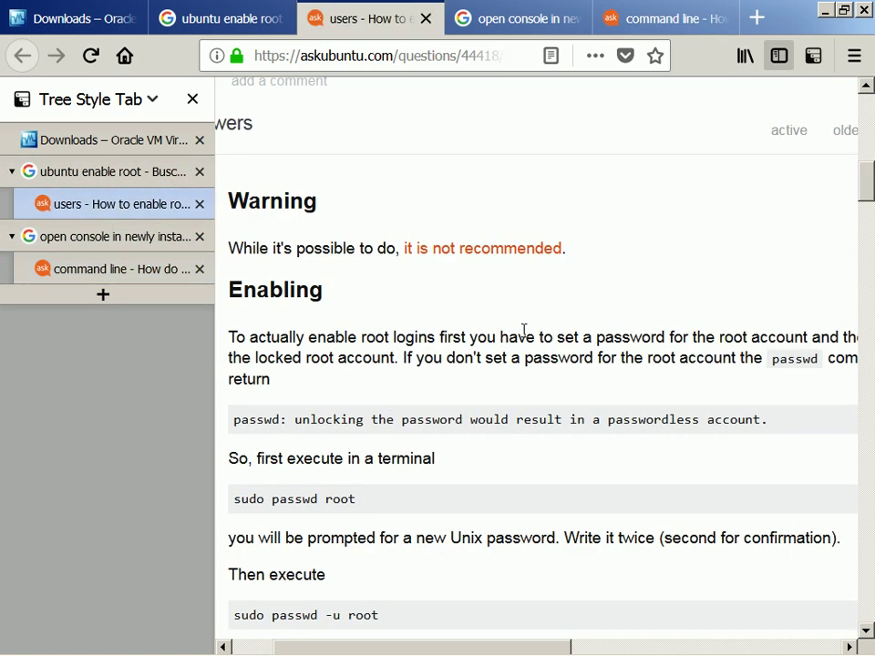
- Switch to the Ubuntu virtual machine and try to unlock the root account with "sudo passwd -u root" in the guest terminal
{"action": "key", "text": "alt+Tab"}
{"action": "type", "text": "sudo passwd -u root"}
{"action": "key", "text": "alt+Tab"}
{"action": "key", "text": "alt+Tab"}
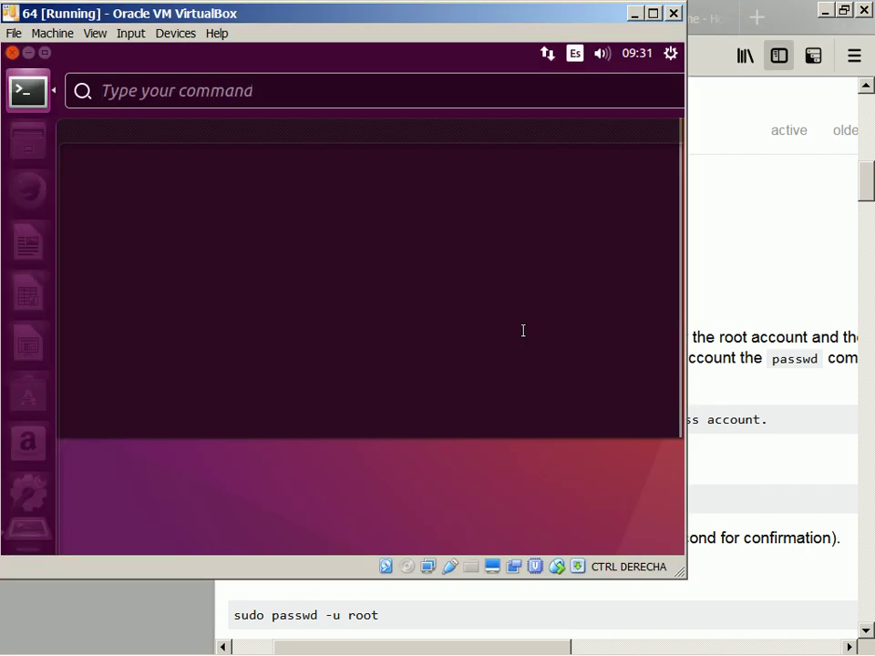
{"action": "key", "text": "Escape"}
{"action": "key", "text": "Return"}
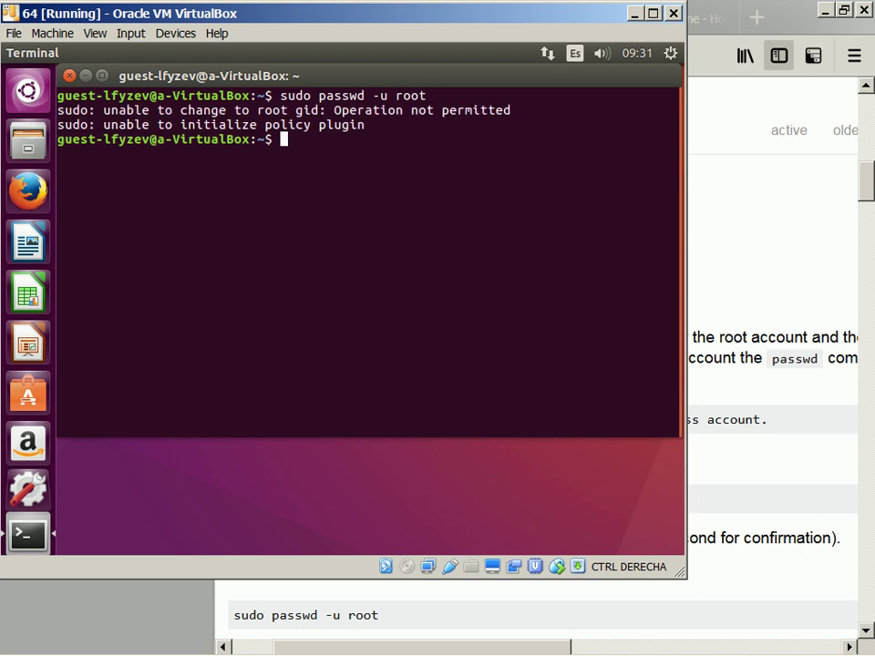
- Log out of the Ubuntu guest session
{"action": "left_click", "coordinate": [670, 55]}
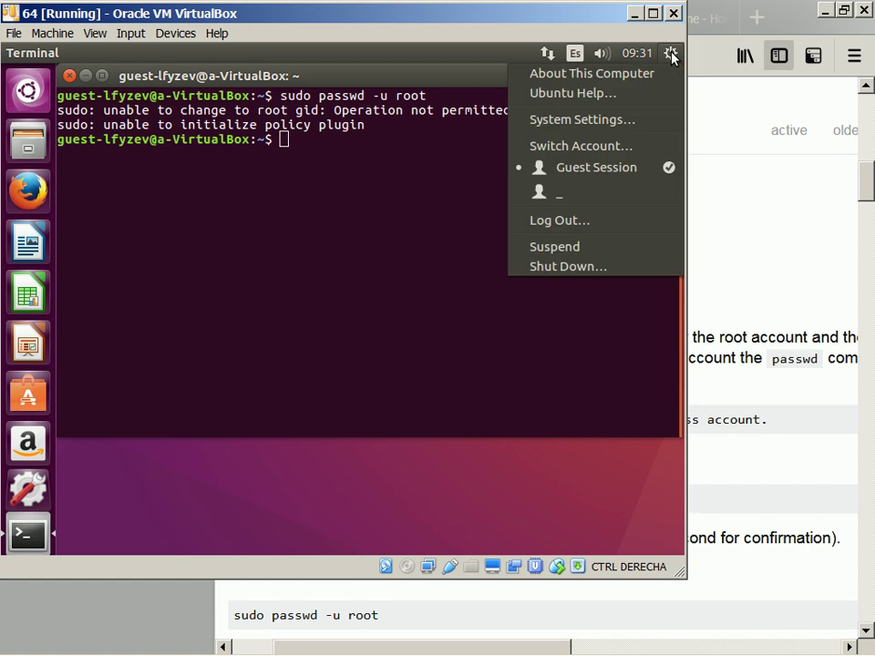
{"action": "left_click", "coordinate": [607, 232]}
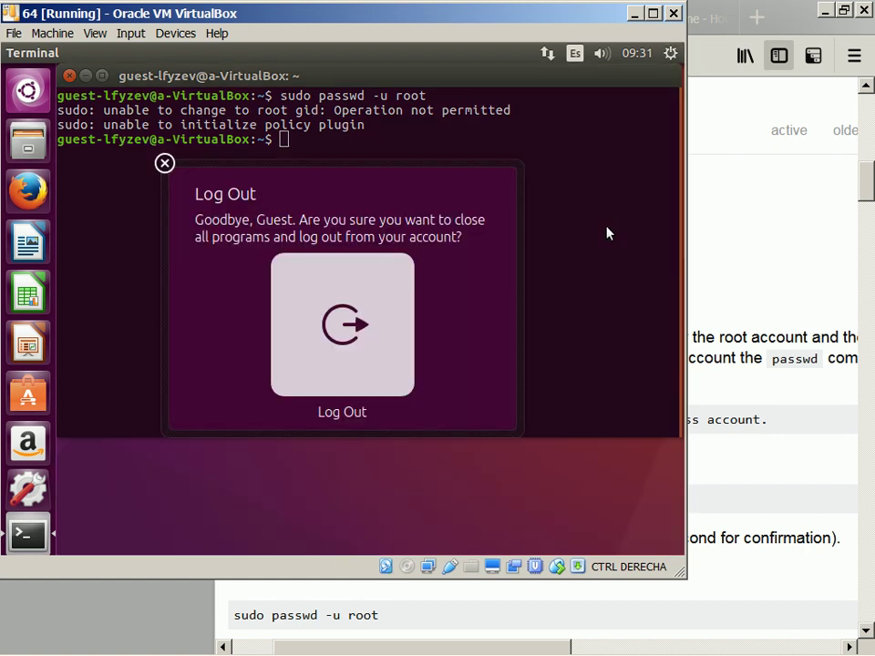
{"action": "left_click", "coordinate": [366, 304]}
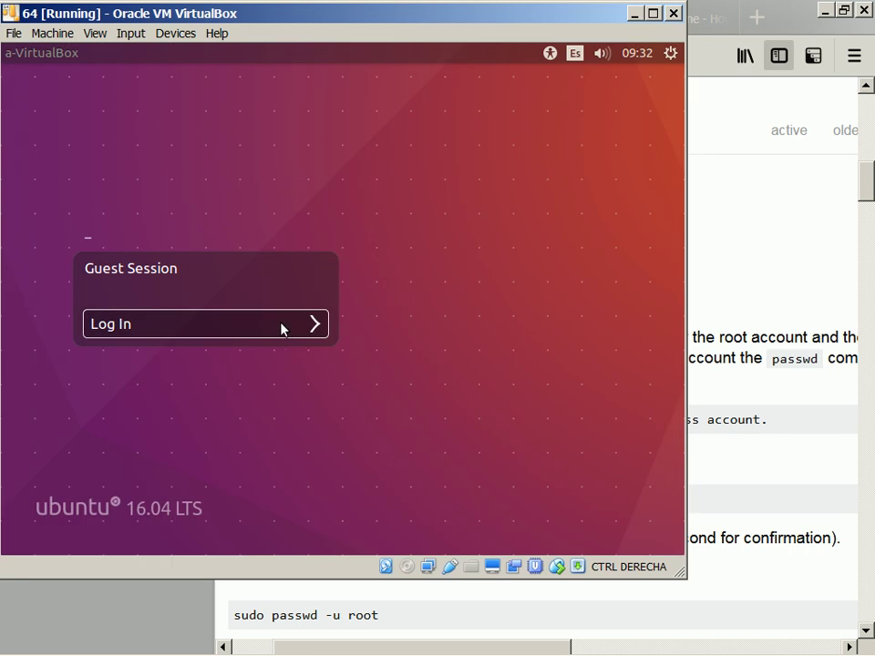
{"action": "key", "text": "Return"}
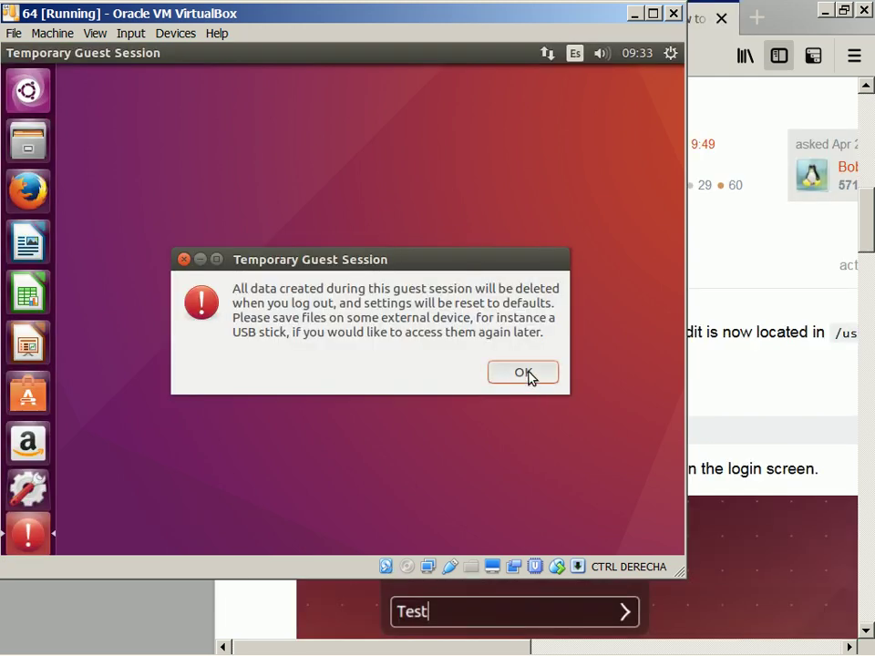
{"action": "left_click", "coordinate": [526, 376]}
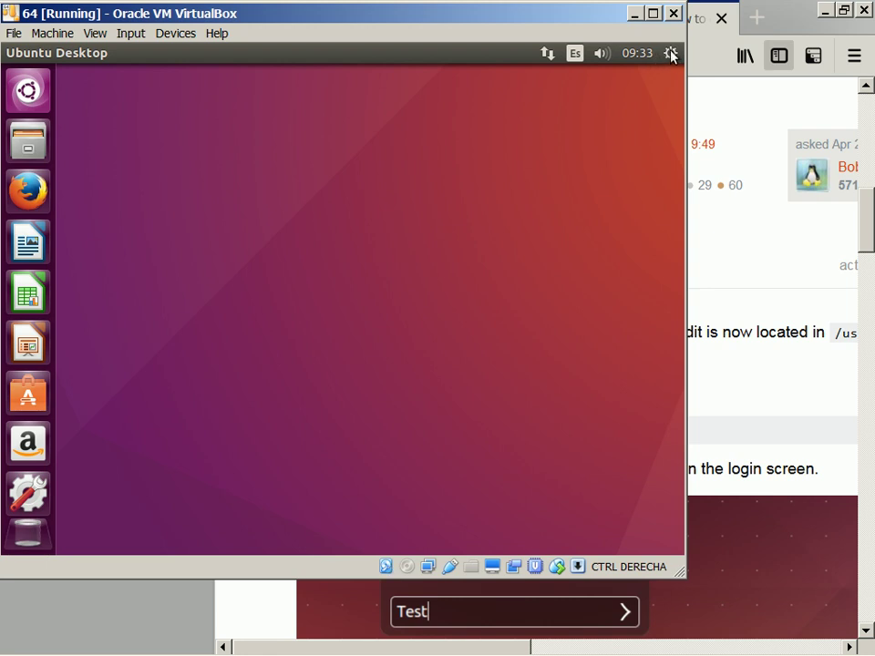
{"action": "left_click", "coordinate": [671, 53]}
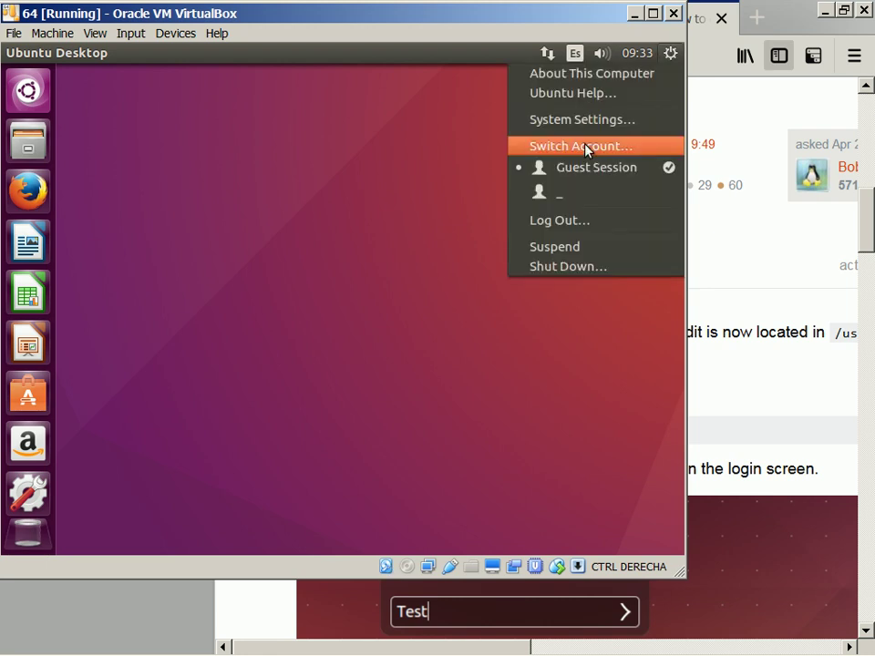
{"action": "left_click", "coordinate": [592, 223]}
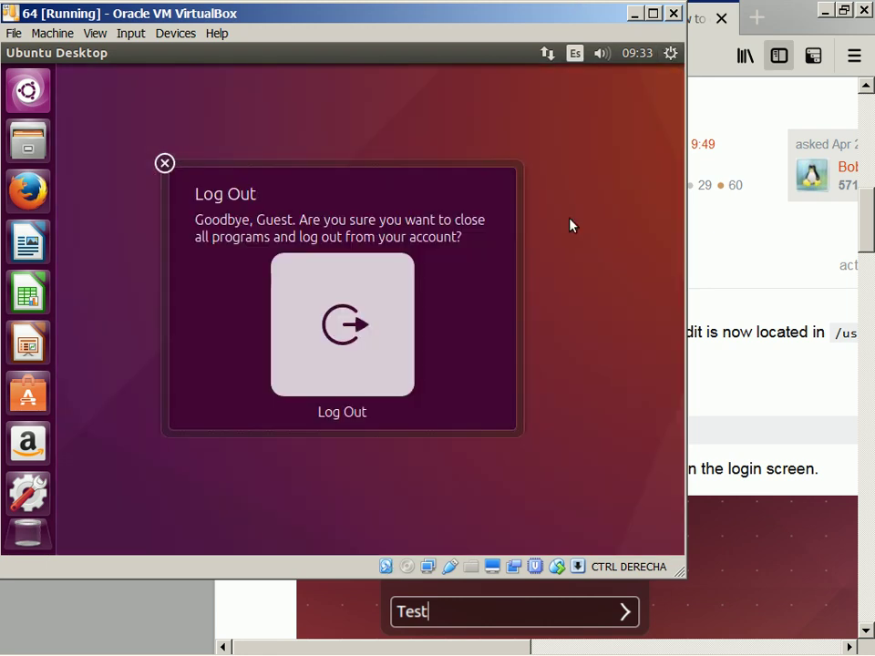
{"action": "left_click", "coordinate": [347, 350]}
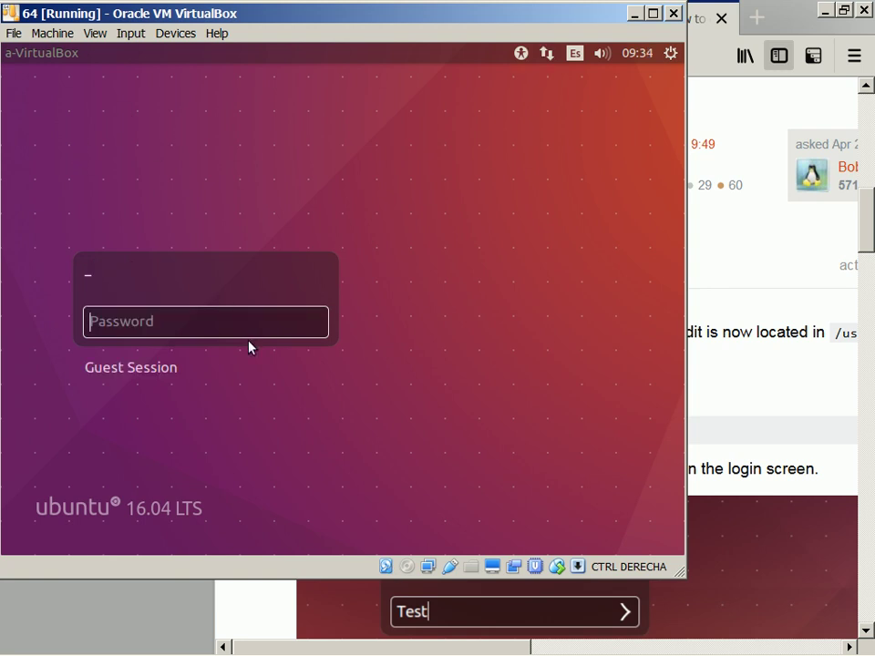
- Log in to the regular user account by entering its password, and open a terminal
{"action": "type", "text": "••••••"}
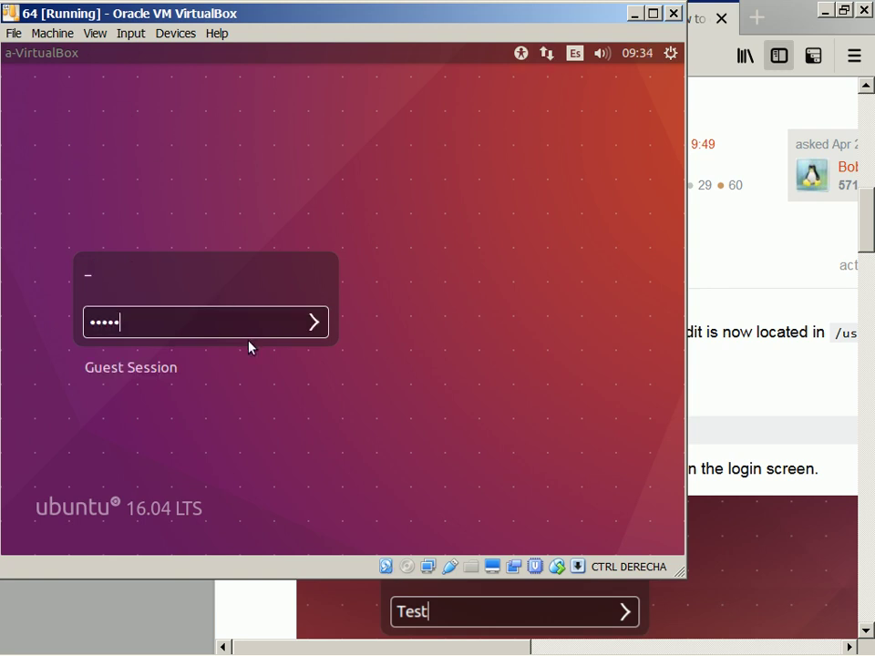
{"action": "key", "text": "Return"}
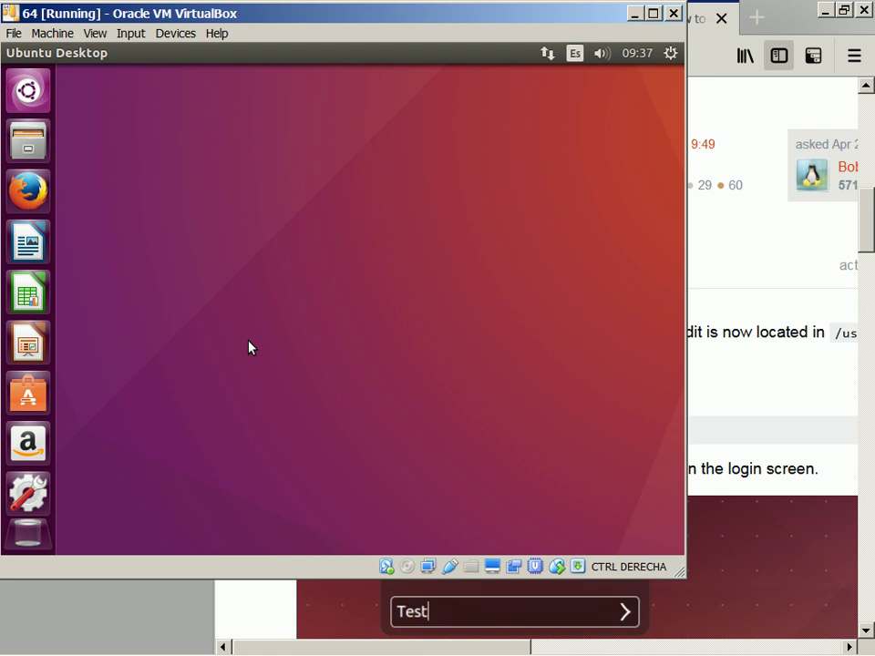
{"action": "key", "text": "ctrl+alt+t"}
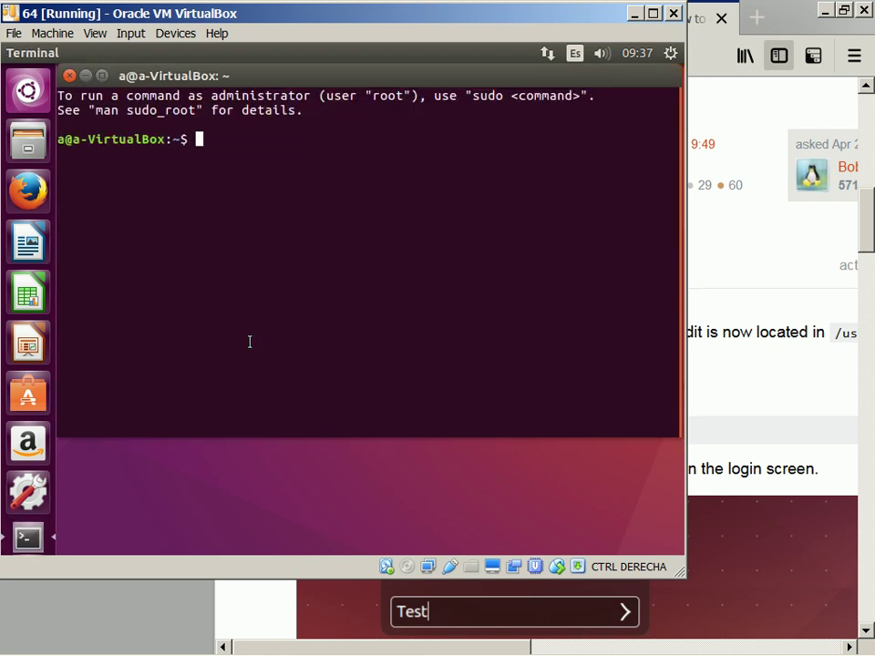
- Switch to the browser and read the Ask Ubuntu question and top answer on configuring lightdm for manual logins
{"action": "key", "text": "alt+Tab"}
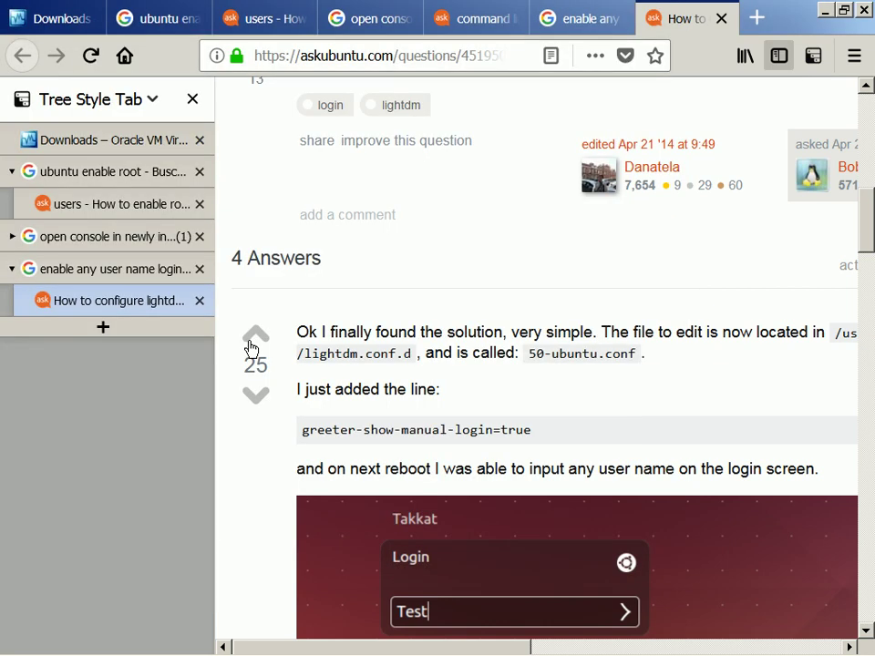
{"action": "scroll", "coordinate": [250, 347], "scroll_direction": "up", "scroll_amount": 1}
{"action": "scroll", "coordinate": [253, 350], "scroll_direction": "down", "scroll_amount": 5}
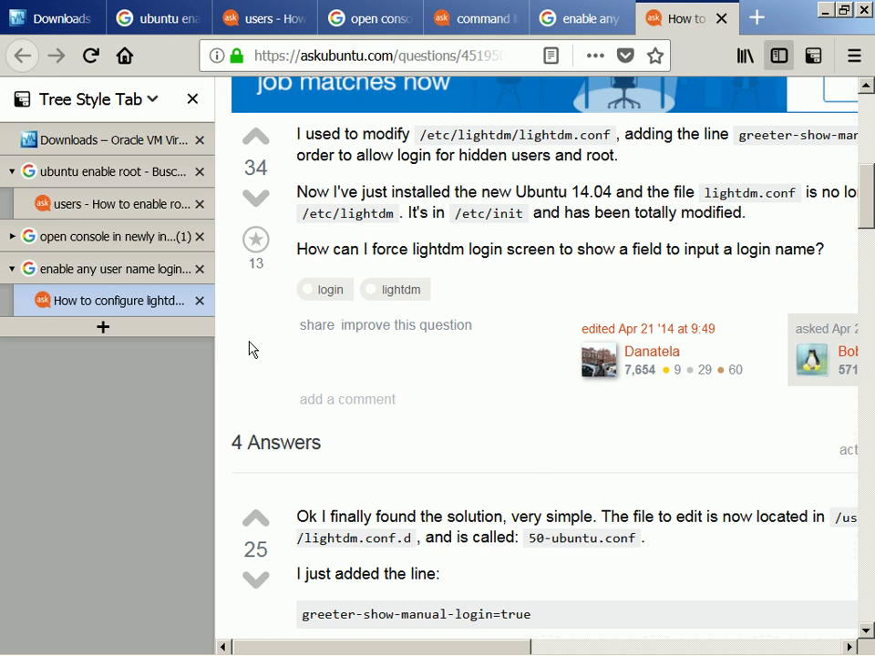
{"action": "scroll", "coordinate": [252, 350], "scroll_direction": "up", "scroll_amount": 5}
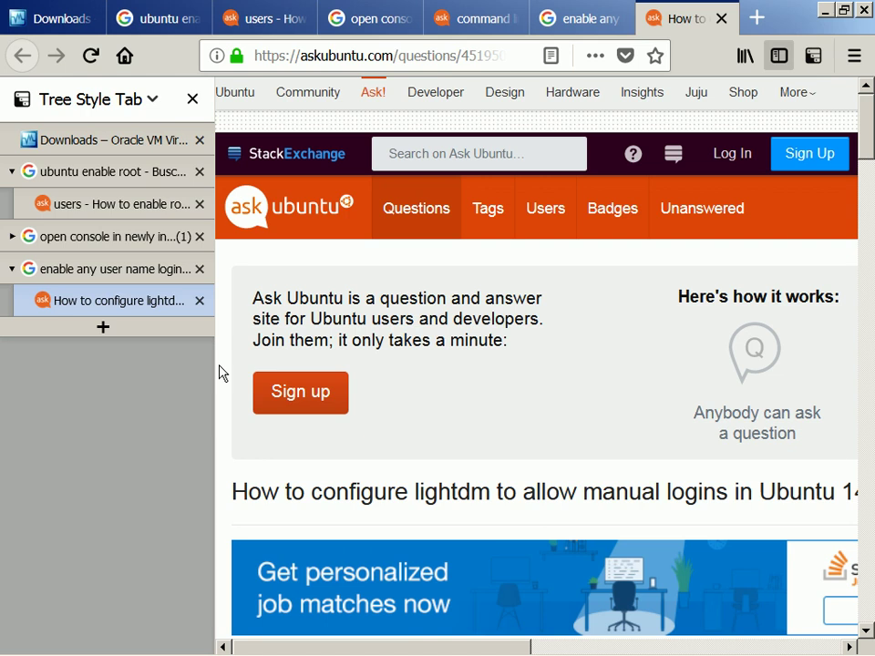
{"action": "scroll", "coordinate": [218, 373], "scroll_direction": "down", "scroll_amount": 5}
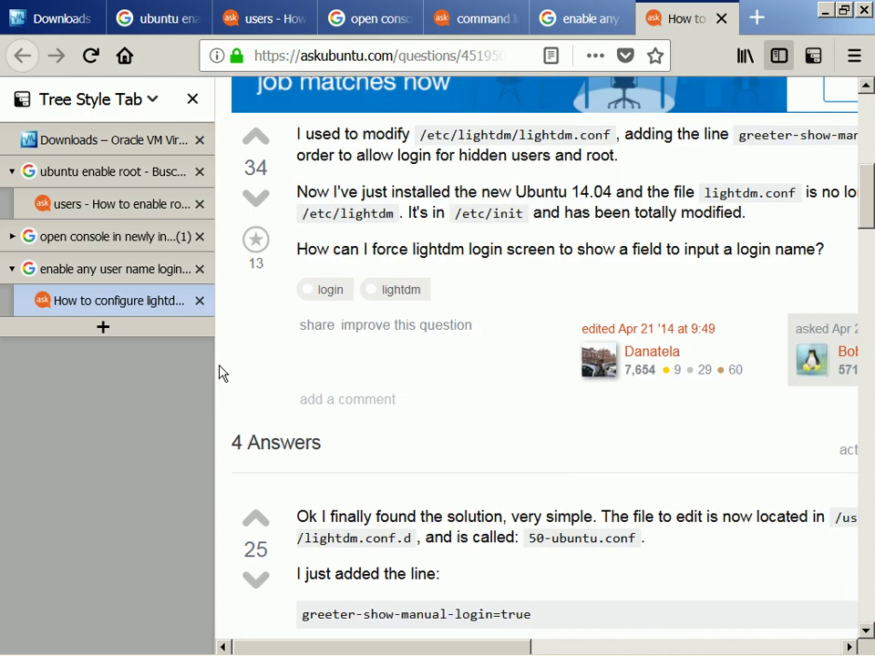
{"action": "scroll", "coordinate": [219, 372], "scroll_direction": "down", "scroll_amount": 2}
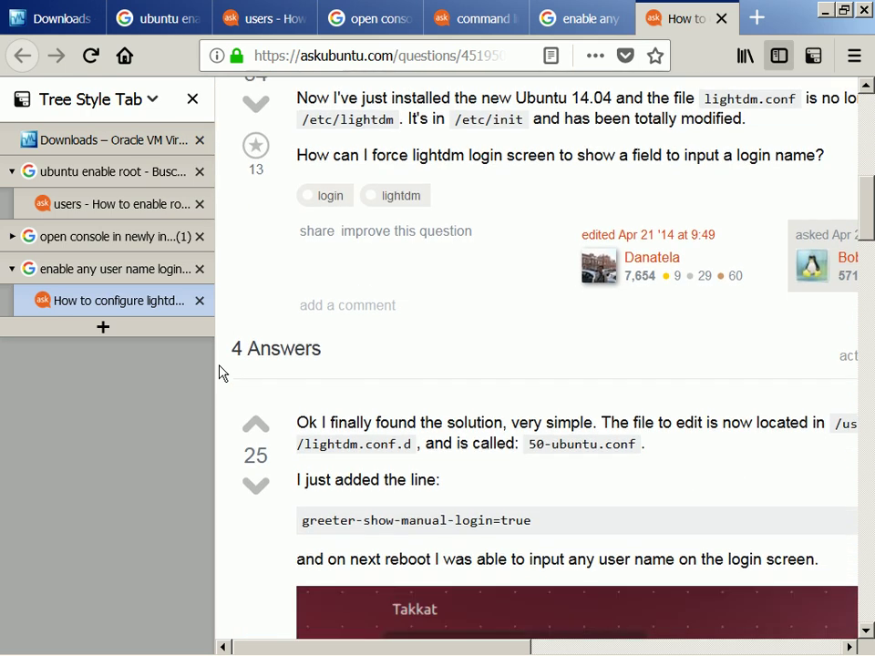
{"action": "scroll", "coordinate": [219, 373], "scroll_direction": "up", "scroll_amount": 3}
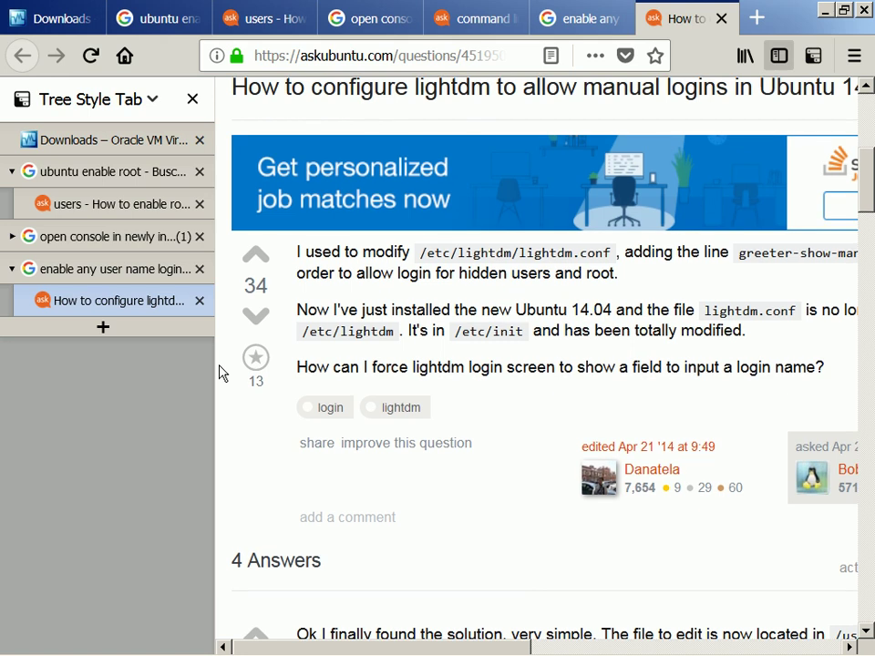
{"action": "scroll", "coordinate": [219, 373], "scroll_direction": "up", "scroll_amount": 4}
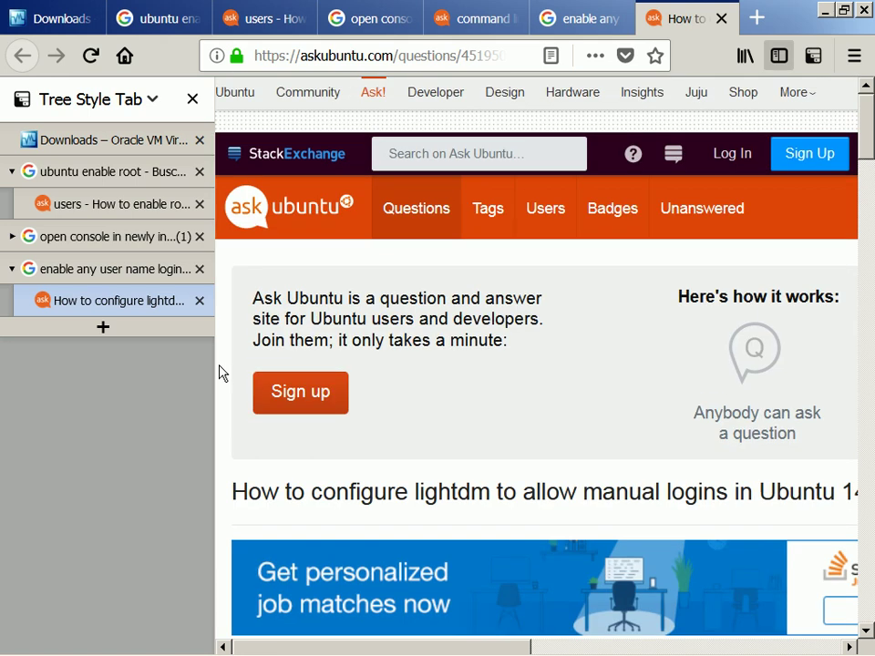
- Following the enable-root page, run "sudo passwd root" in the virtual machine's terminal, entering the account password and the new root password twice
{"action": "left_click", "coordinate": [94, 217]}
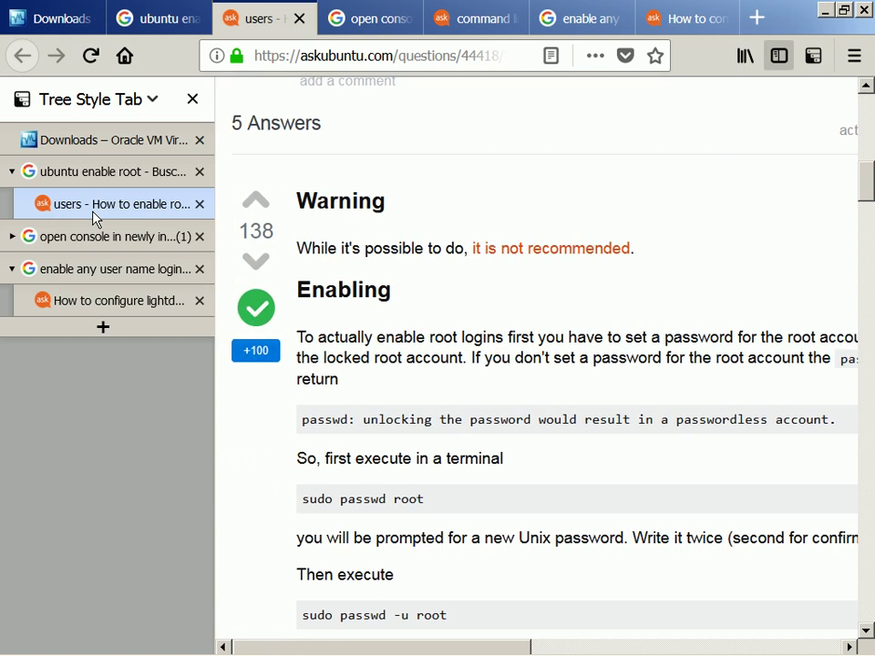
{"action": "key", "text": "alt+Tab"}
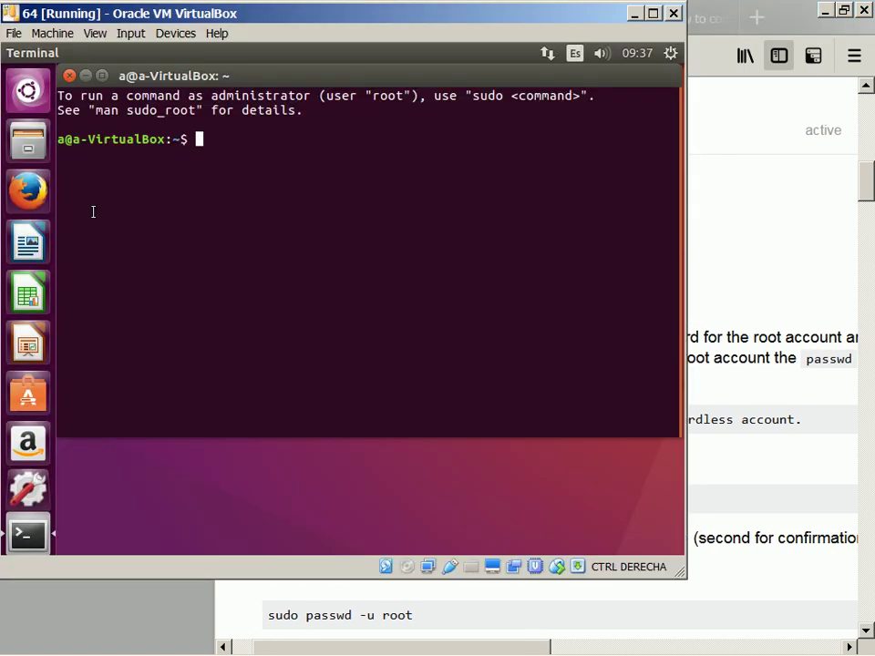
{"action": "type", "text": "sudo pa"}
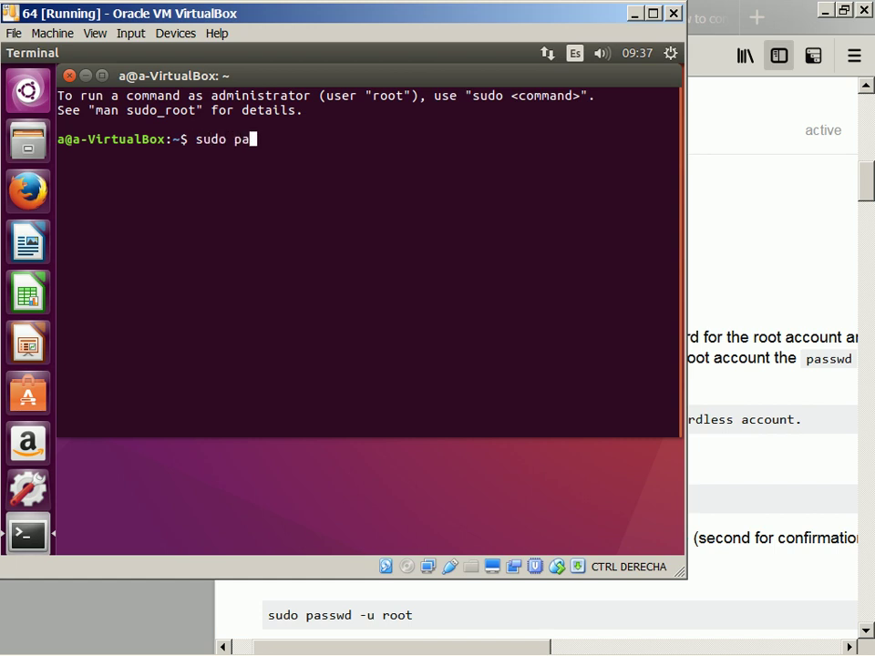
{"action": "type", "text": "sswd root"}
{"action": "key", "text": "Return"}
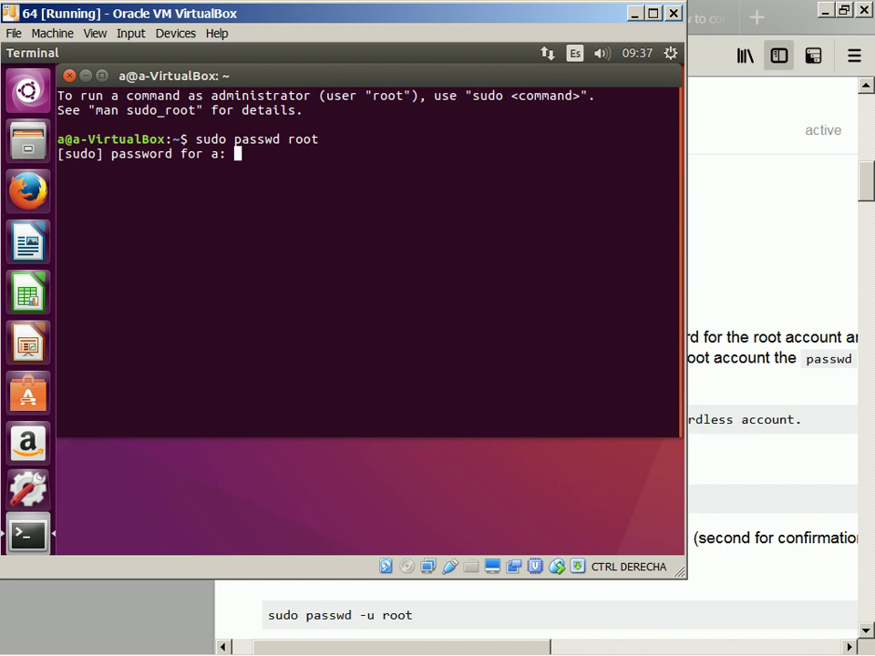
{"action": "key", "text": "Return"}
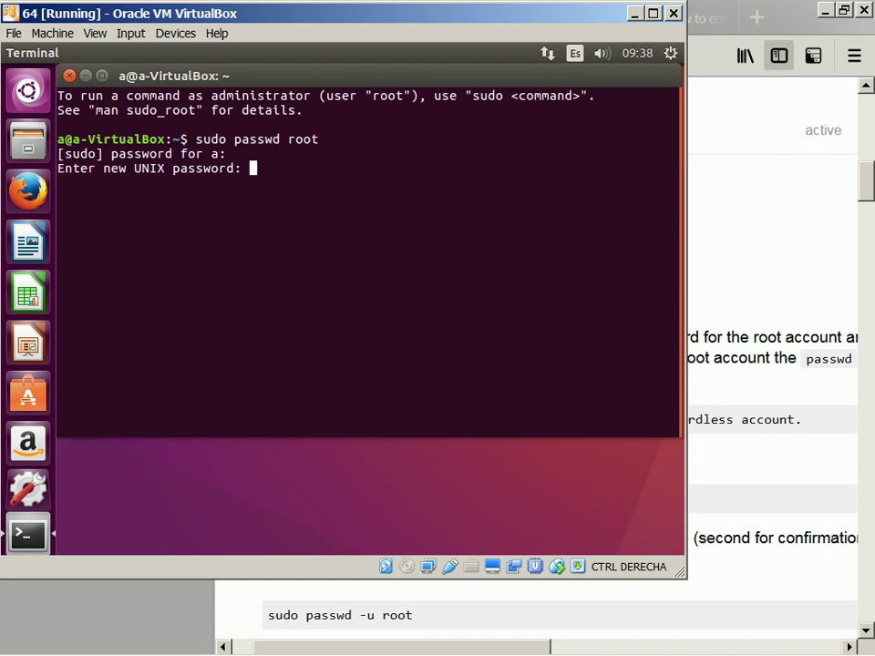
{"action": "key", "text": "Return"}
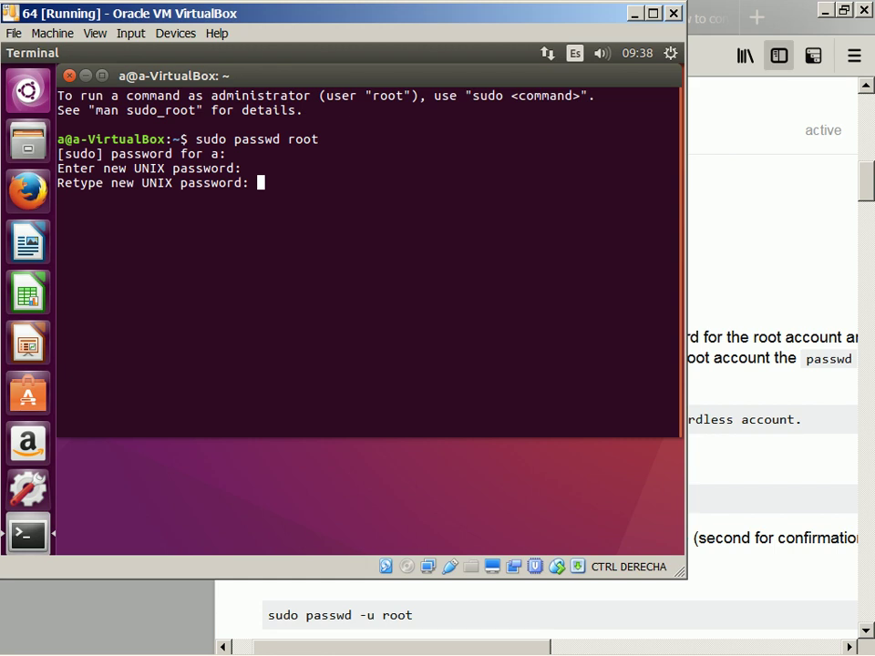
{"action": "key", "text": "Return"}
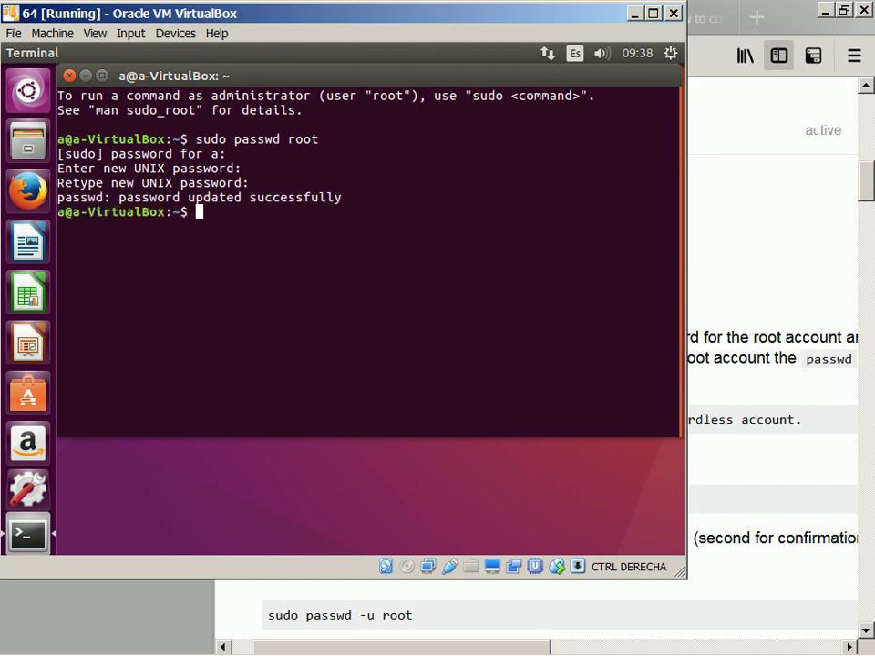
- Switch back to the browser and read the answer's instructions for unlocking the root account and reverting the change
{"action": "key", "text": "alt+Tab"}
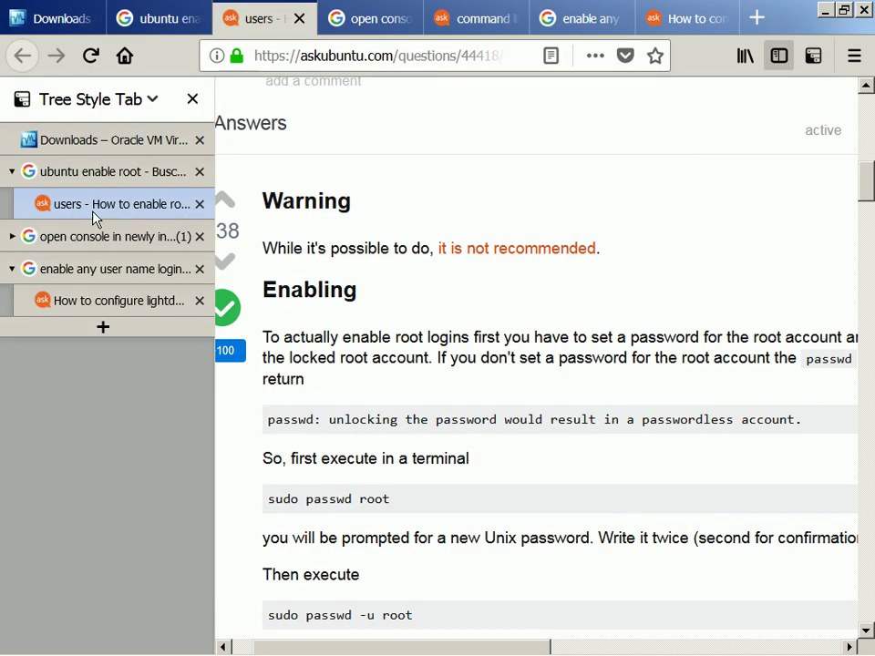
{"action": "key", "text": "Down"}
{"action": "key", "text": "Down"}
{"action": "key", "text": "Down"}
{"action": "key", "text": "Down"}
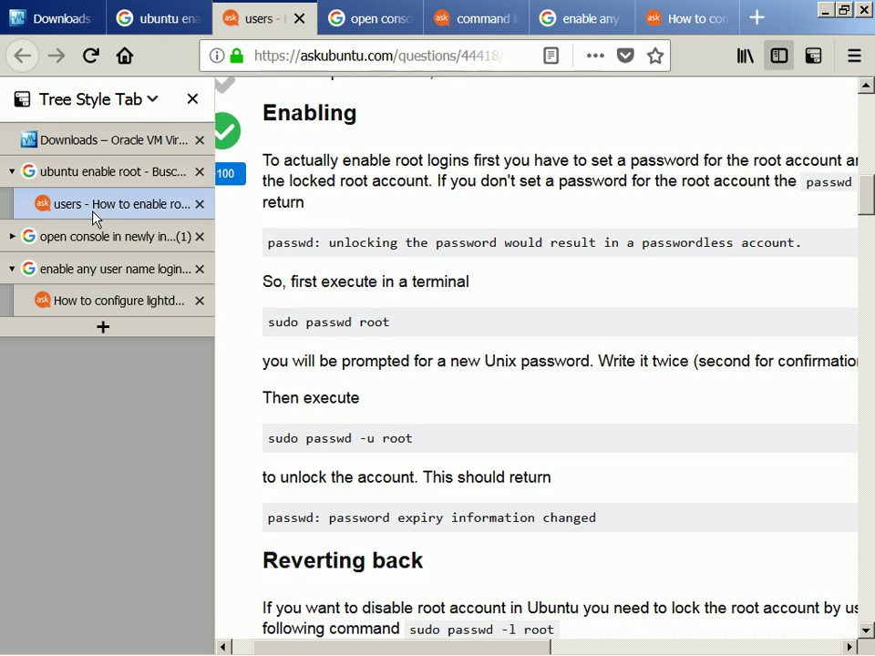
{"action": "key", "text": "Down"}
{"action": "key", "text": "Right"}
{"action": "key", "text": "Right"}
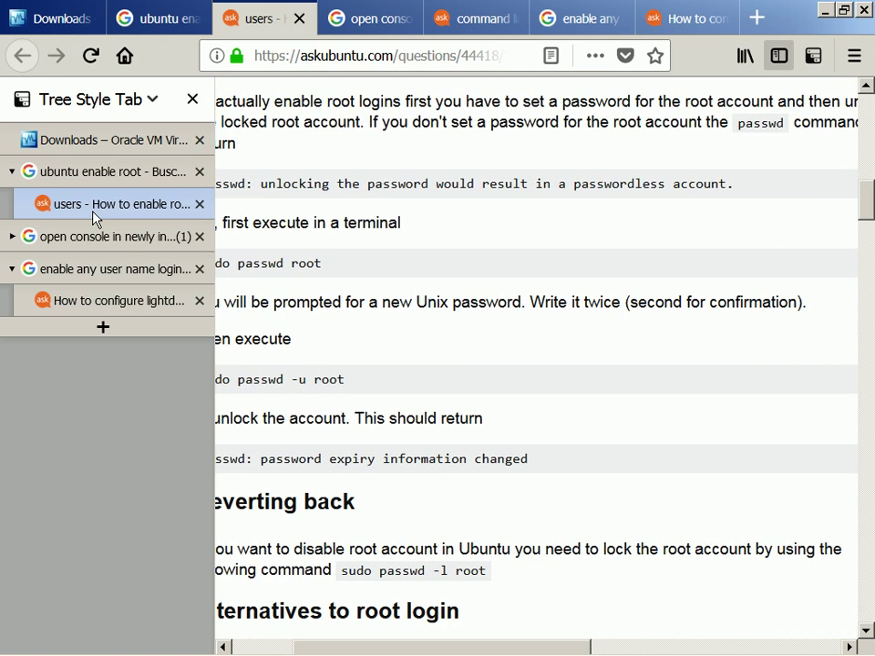
{"action": "key", "text": "Left"}
{"action": "key", "text": "Left"}
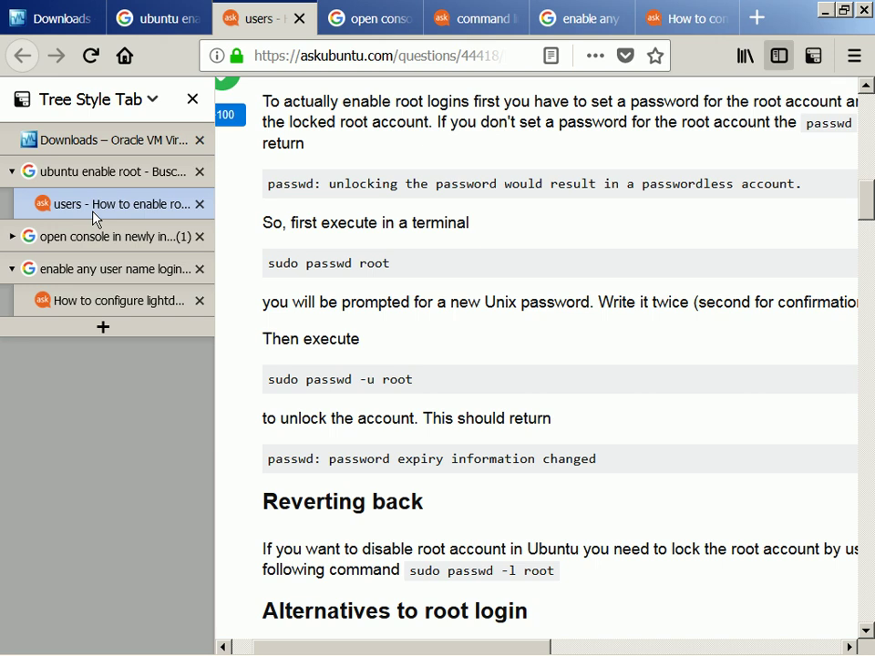
- Unlock the root account with "sudo passwd -u root" in the virtual machine's terminal, and return to the Ask Ubuntu page in the browser
{"action": "key", "text": "alt+Tab"}
{"action": "key", "text": "alt"}
{"action": "type", "text": "s"}
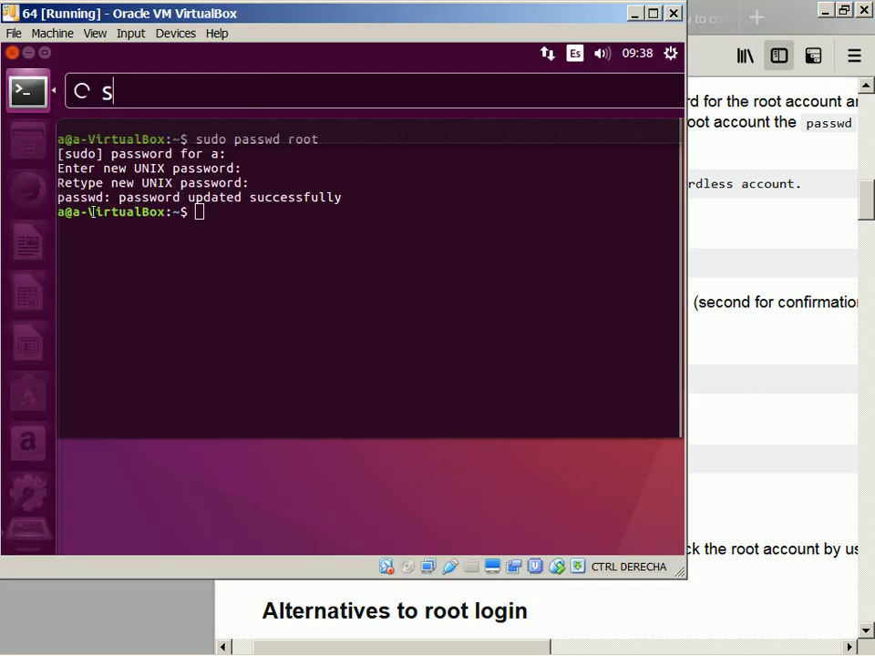
{"action": "key", "text": "Escape"}
{"action": "type", "text": "sudo passwd"}
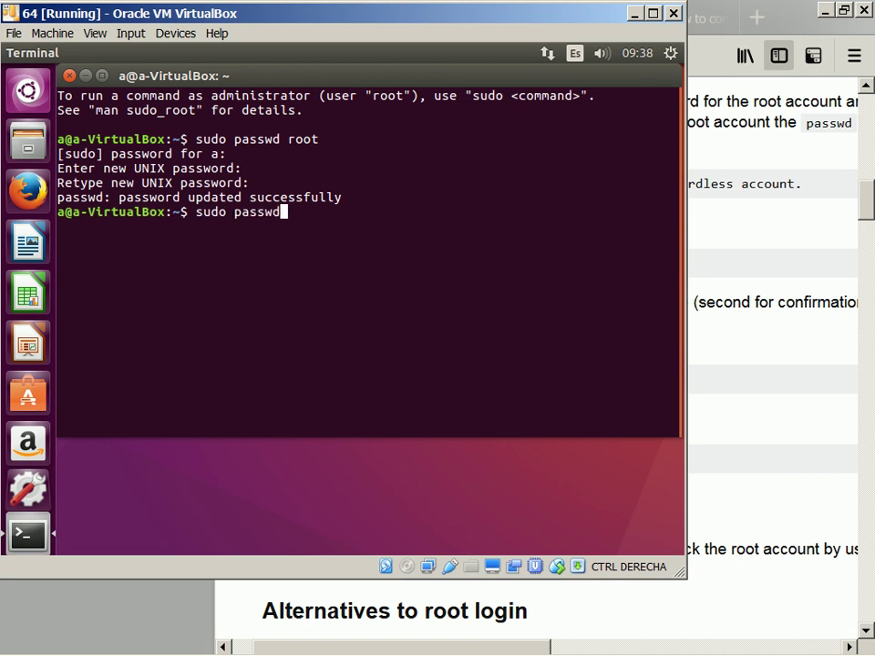
{"action": "type", "text": " -u root"}
{"action": "key", "text": "Return"}
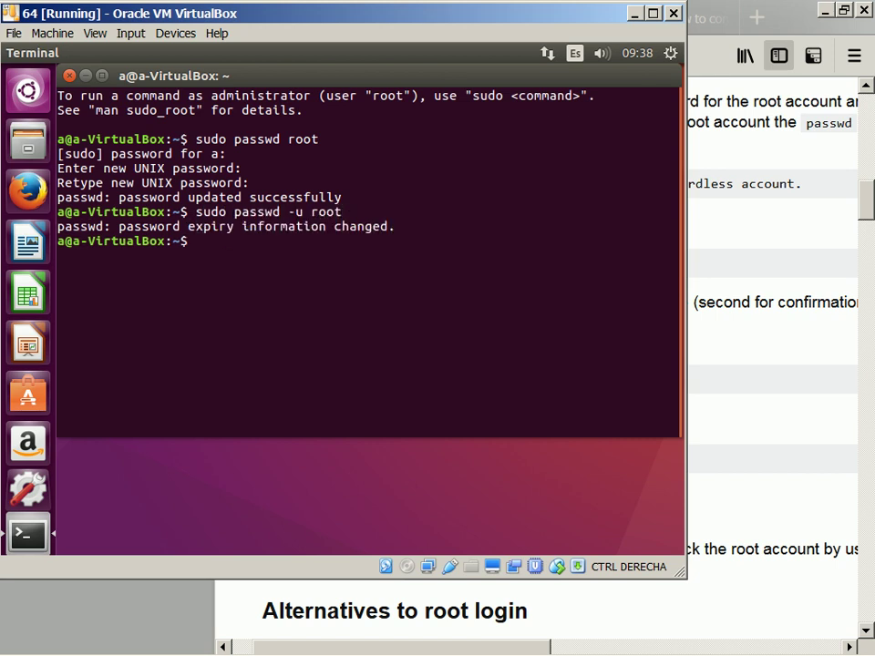
{"action": "key", "text": "alt+Tab"}
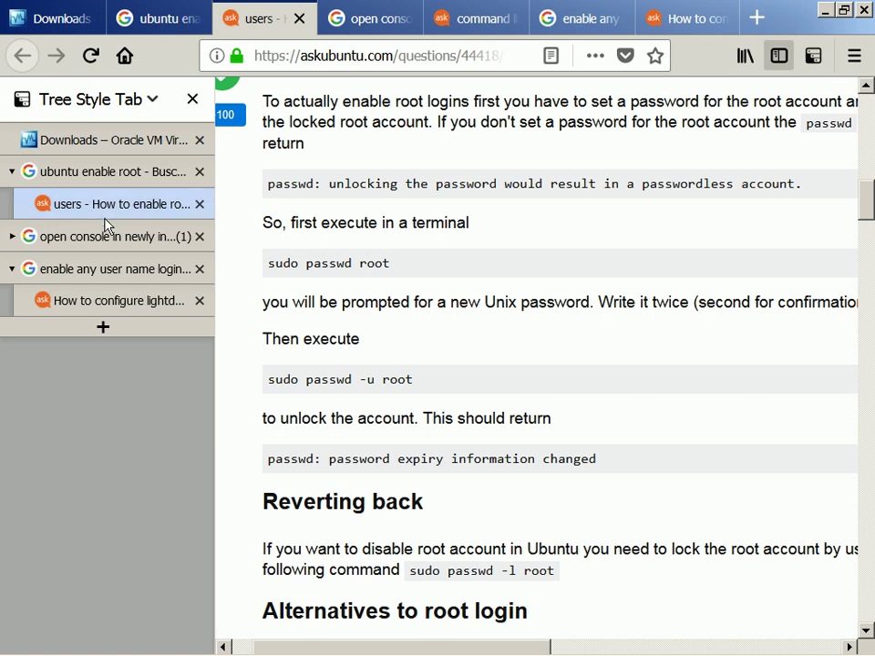
- Read the enable-root answer's sections on reverting back, alternatives to root login such as "sudo -i", and the graphical version
{"action": "scroll", "coordinate": [242, 274], "scroll_direction": "down", "scroll_amount": 5}
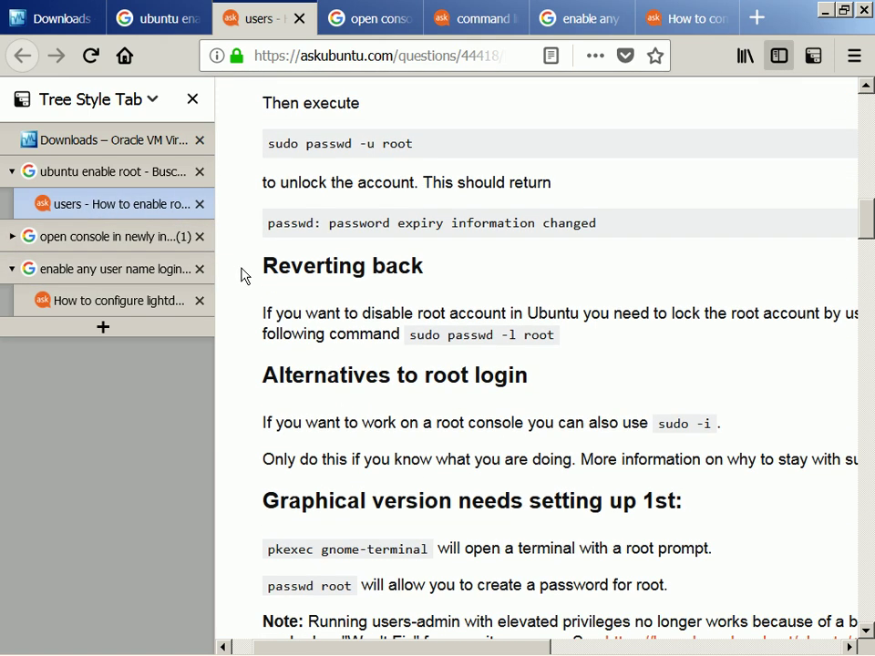
{"action": "scroll", "coordinate": [243, 275], "scroll_direction": "down", "scroll_amount": 3}
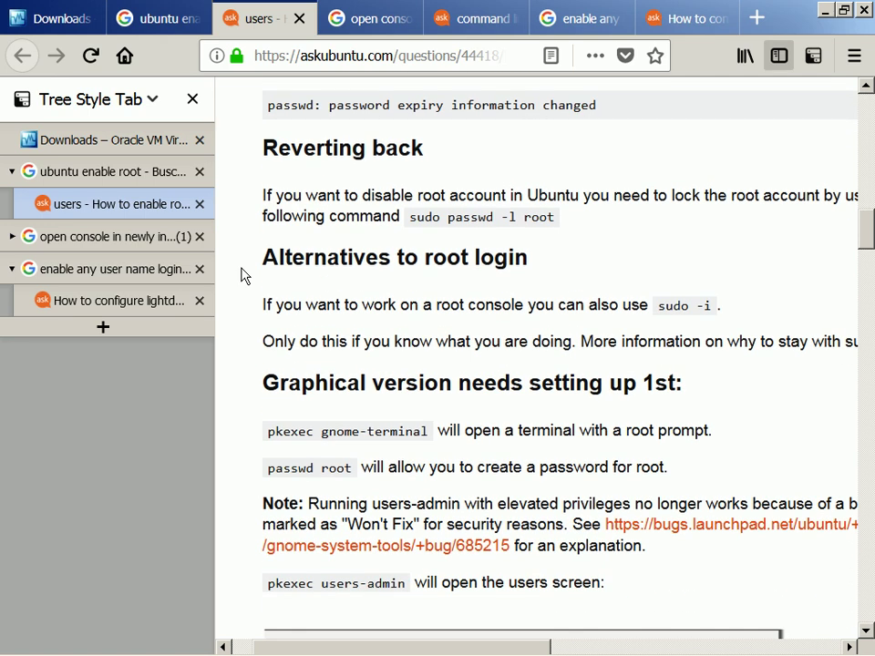
{"action": "scroll", "coordinate": [242, 275], "scroll_direction": "right", "scroll_amount": 8}
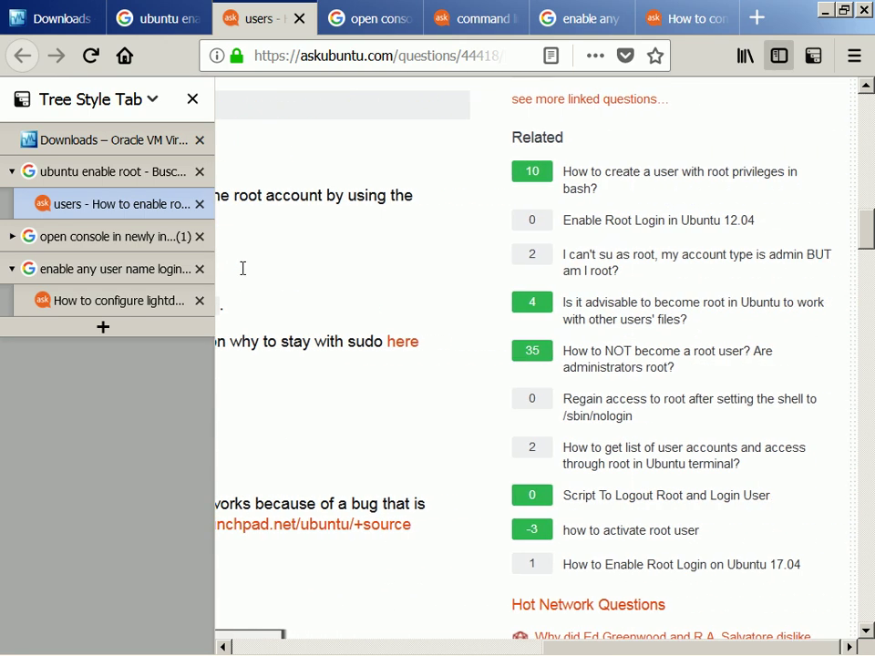
{"action": "scroll", "coordinate": [243, 275], "scroll_direction": "left", "scroll_amount": 8}
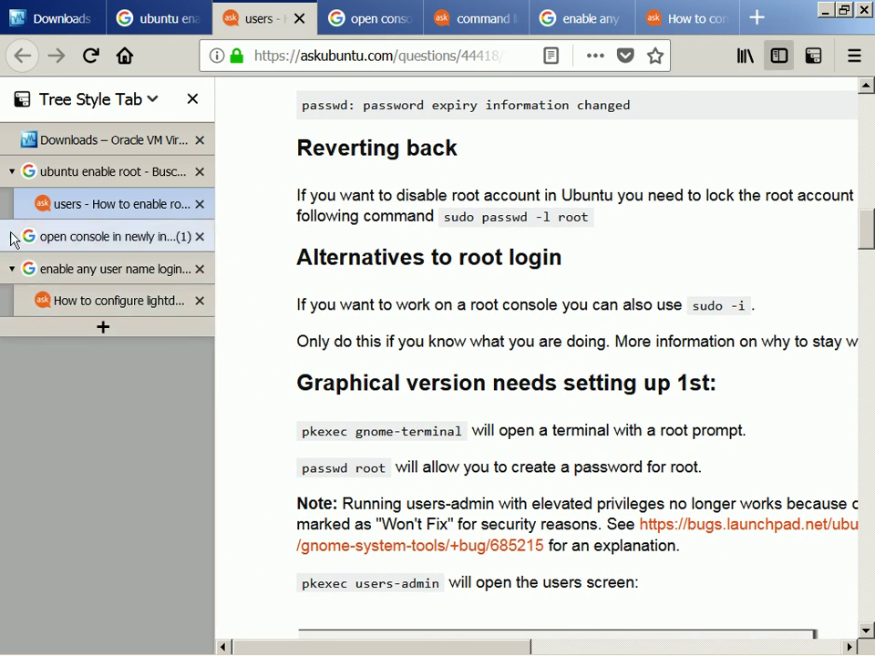
{"action": "key", "text": "Right"}
{"action": "key", "text": "Right"}
{"action": "key", "text": "Right"}
{"action": "key", "text": "Right"}
{"action": "key", "text": "Right"}
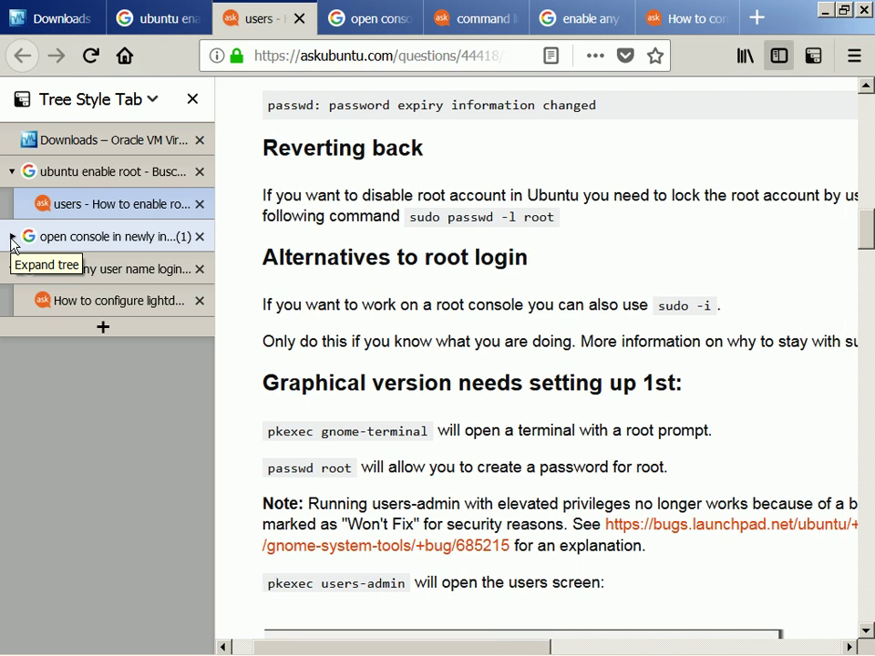
{"action": "key", "text": "Left"}
{"action": "key", "text": "Left"}
{"action": "key", "text": "Left"}
{"action": "key", "text": "Left"}
{"action": "key", "text": "Left"}
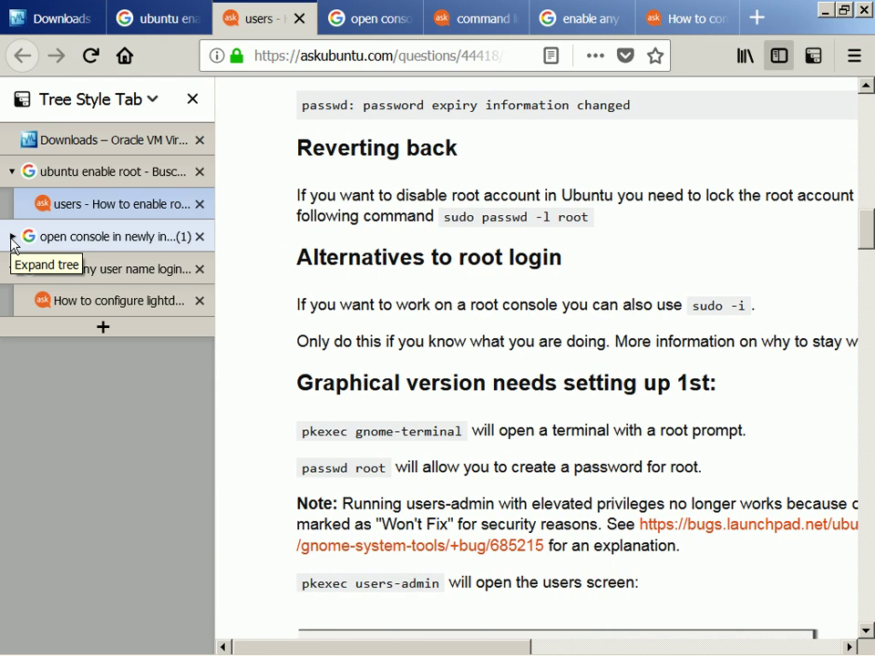
{"action": "key", "text": "Down"}
{"action": "key", "text": "Down"}
{"action": "key", "text": "Down"}
{"action": "key", "text": "Down"}
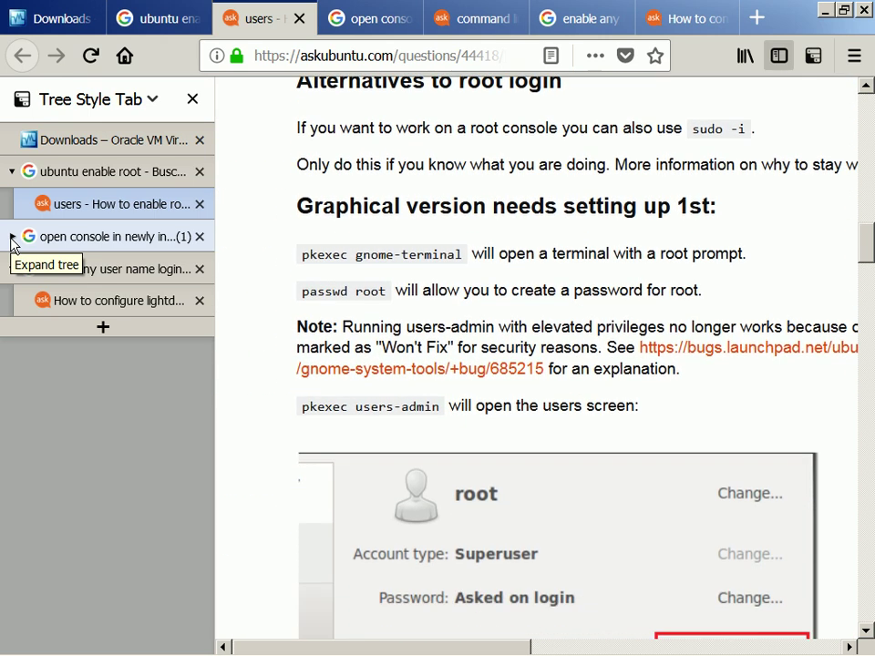
{"action": "key", "text": "Right"}
{"action": "key", "text": "Right"}
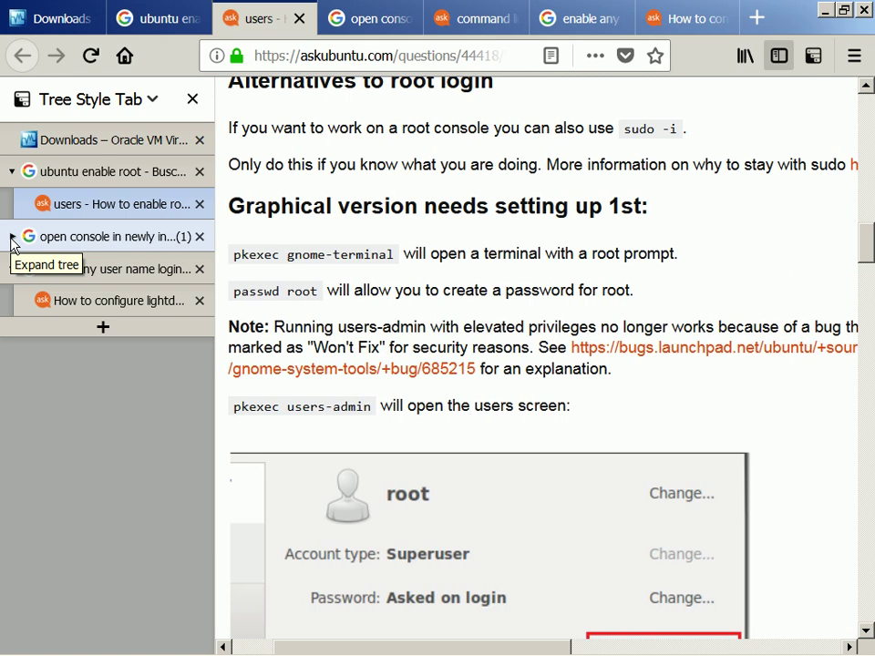
{"action": "key", "text": "Left"}
{"action": "key", "text": "Left"}
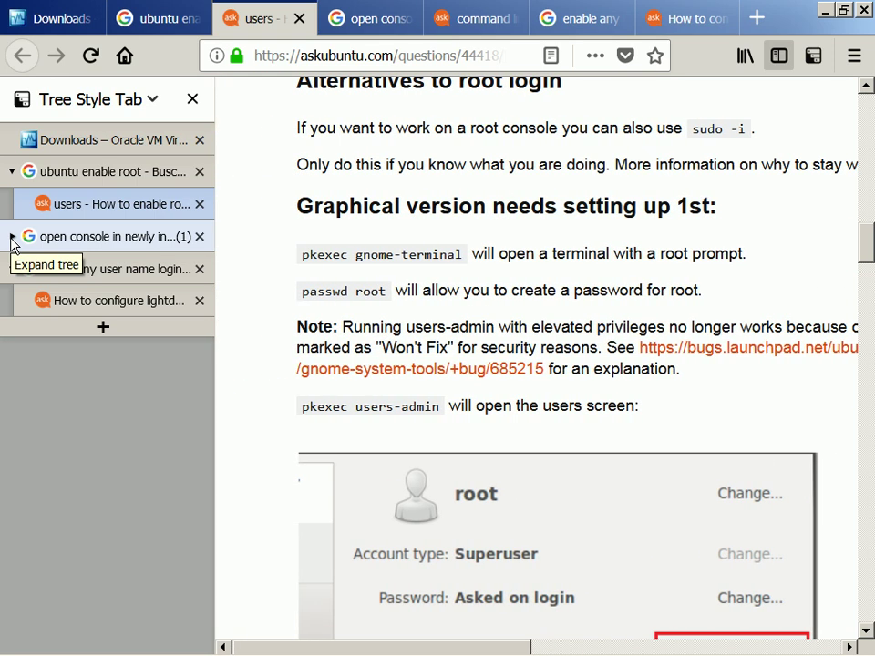
{"action": "key", "text": "Right"}
{"action": "key", "text": "Right"}
{"action": "key", "text": "Left"}
{"action": "key", "text": "Left"}
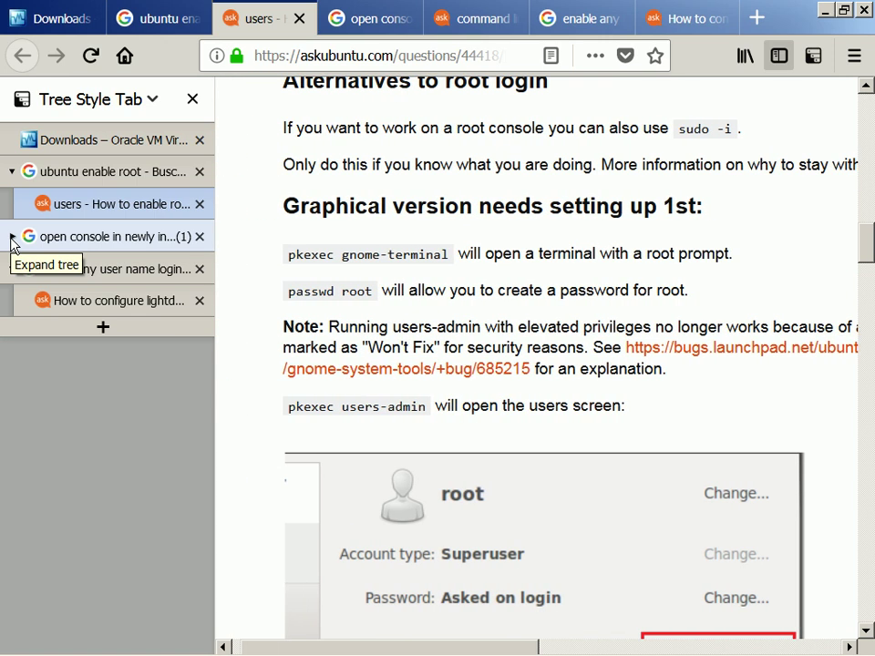
{"action": "key", "text": "Down"}
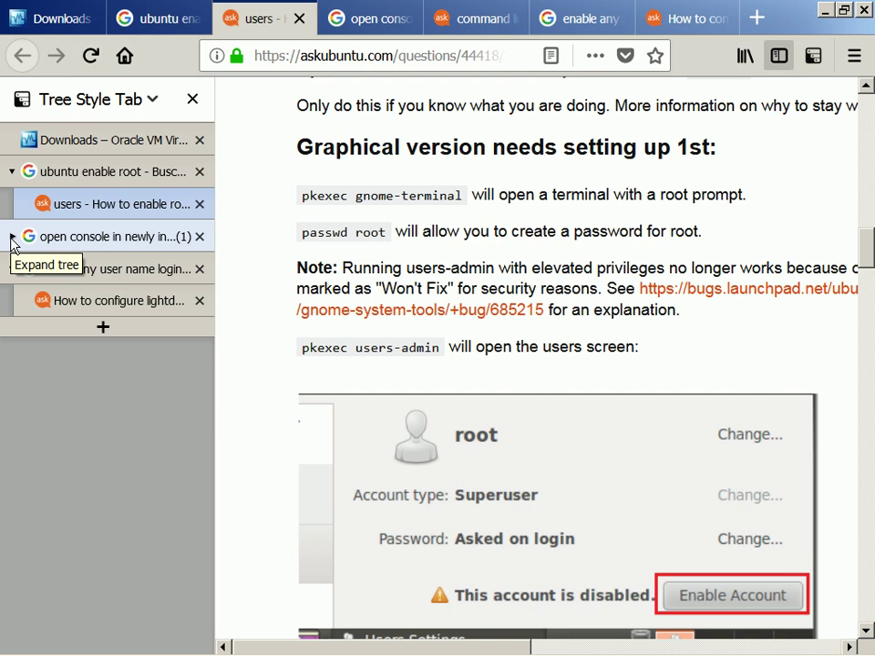
{"action": "key", "text": "Up"}
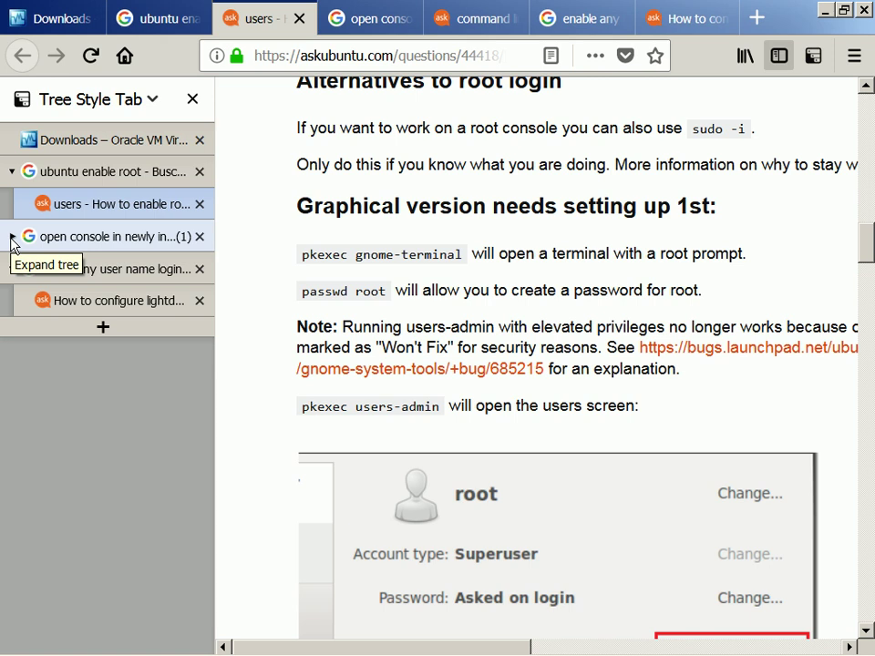
- Check the virtual machine's terminal, then expand the open-console tab group in the browser and review the question on opening a command terminal
{"action": "key", "text": "alt+Tab"}
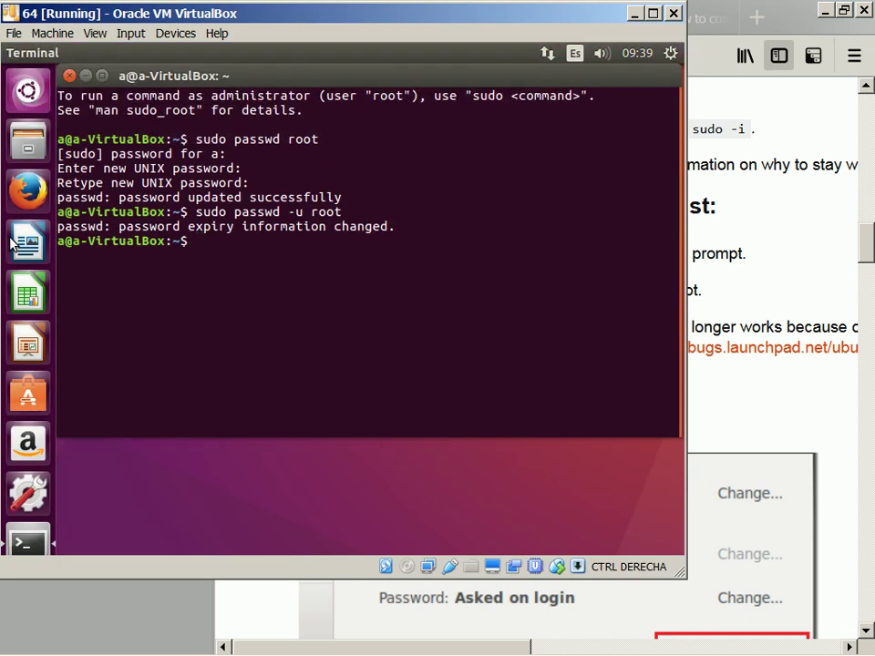
{"action": "key", "text": "alt+Tab"}
{"action": "left_click", "coordinate": [11, 237]}
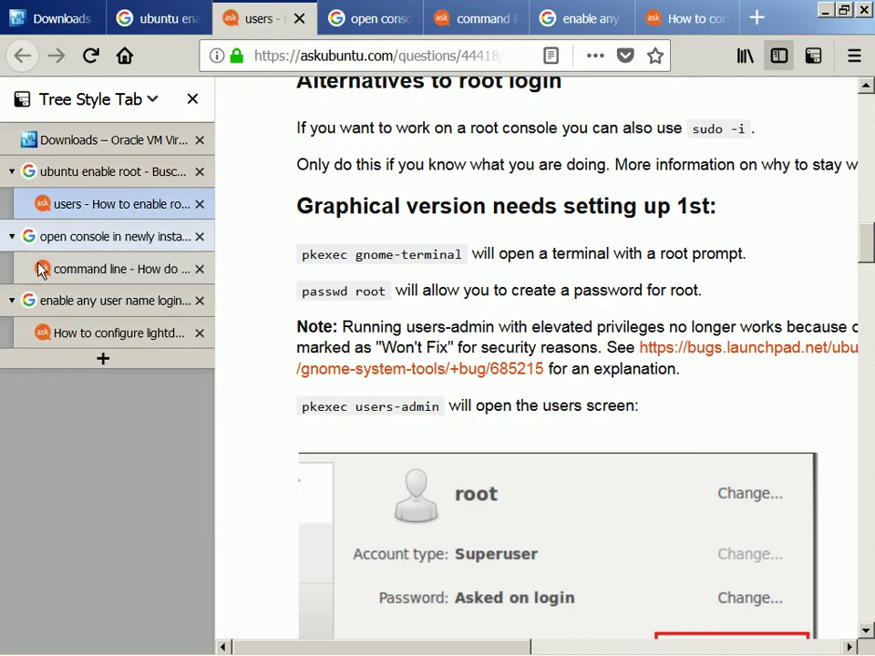
{"action": "left_click", "coordinate": [95, 270]}
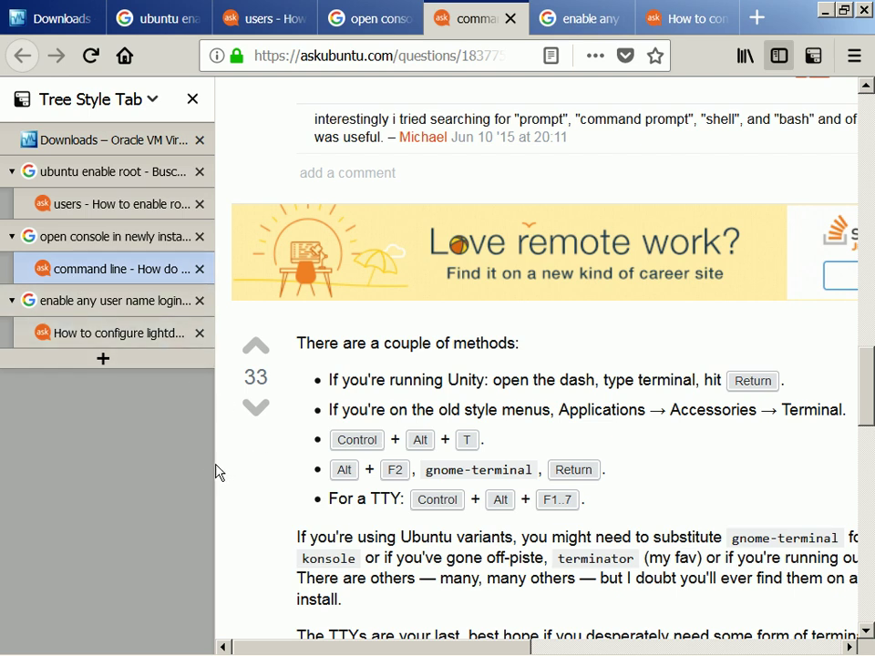
{"action": "key", "text": "Home"}
{"action": "scroll", "coordinate": [217, 473], "scroll_direction": "down", "scroll_amount": 5}
{"action": "scroll", "coordinate": [217, 472], "scroll_direction": "up", "scroll_amount": 1}
{"action": "scroll", "coordinate": [217, 472], "scroll_direction": "down", "scroll_amount": 1}
{"action": "scroll", "coordinate": [217, 472], "scroll_direction": "up", "scroll_amount": 1}
{"action": "middle_click", "coordinate": [215, 463]}
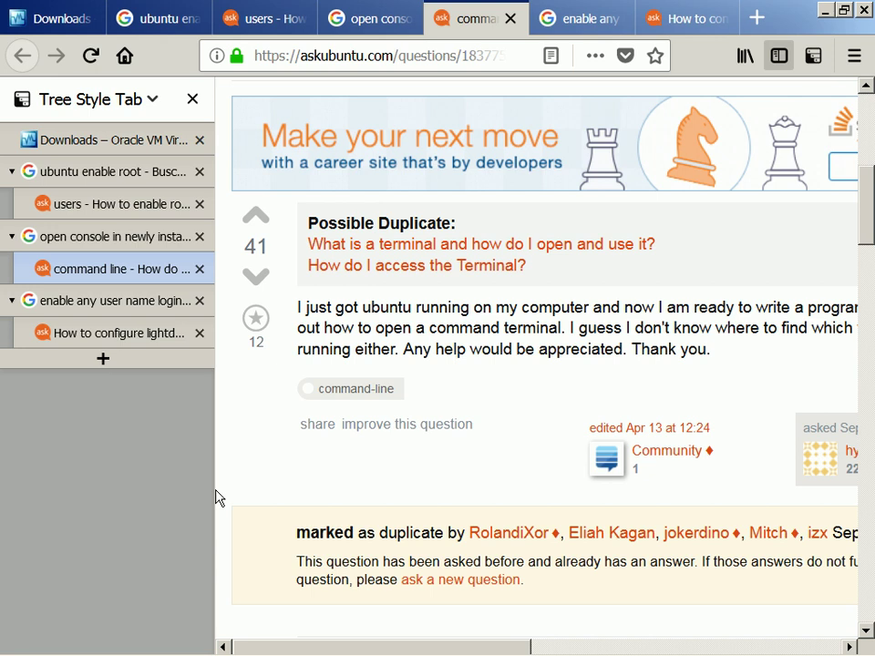
- Skim the lightdm manual-login question, then return to the enable-root answer and review its alternatives to root login
{"action": "key", "text": "ctrl+Tab"}
{"action": "key", "text": "ctrl+Tab"}
{"action": "key", "text": "Page_Down"}
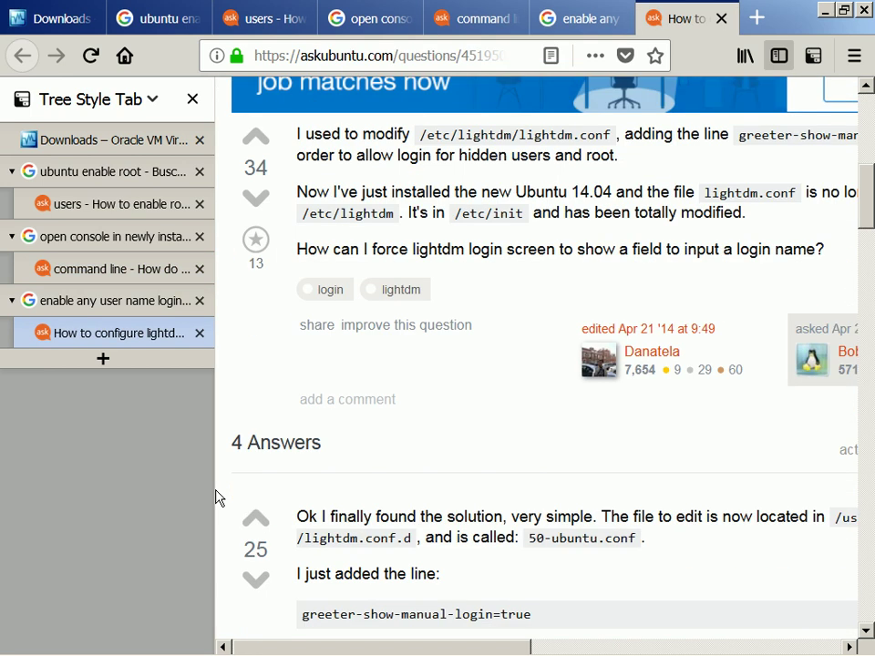
{"action": "key", "text": "Page_Up"}
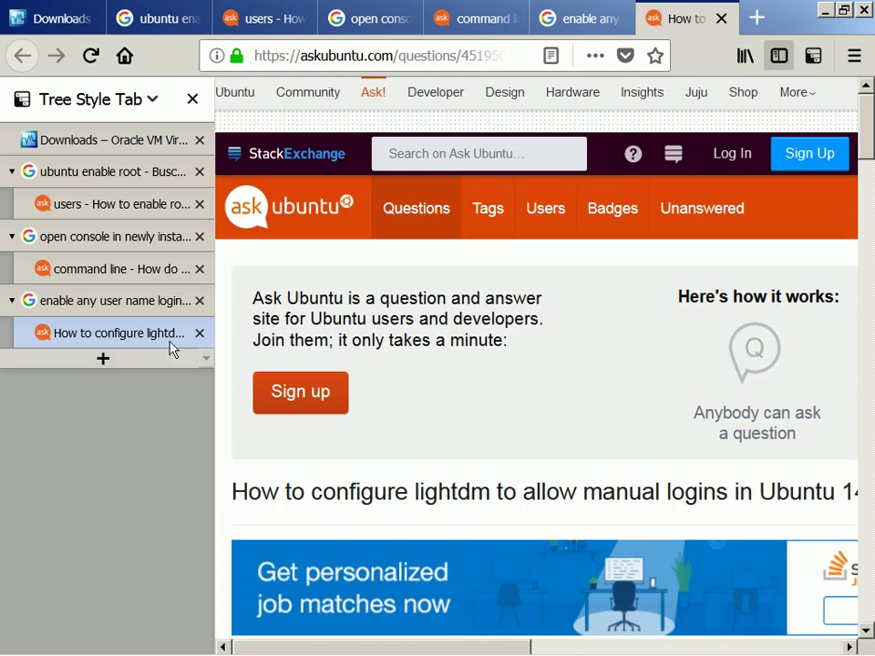
{"action": "left_click", "coordinate": [128, 205]}
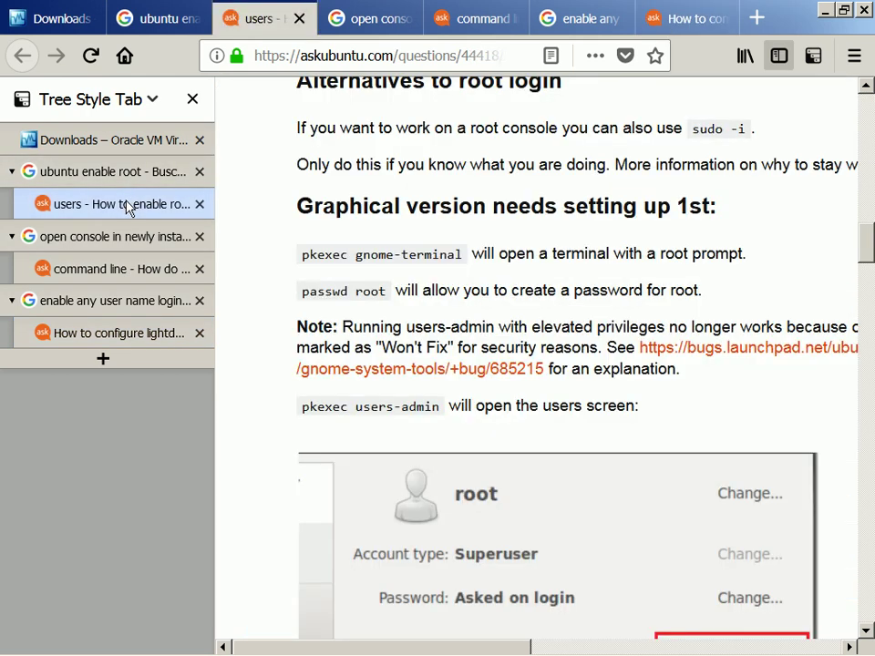
{"action": "scroll", "coordinate": [273, 355], "scroll_direction": "up", "scroll_amount": 4}
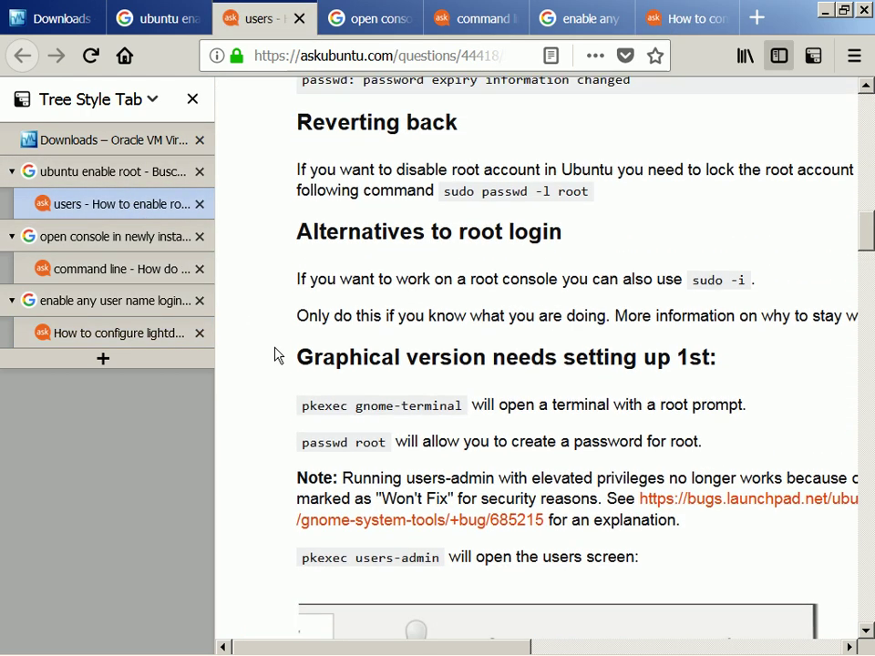
{"action": "scroll", "coordinate": [248, 388], "scroll_direction": "down", "scroll_amount": 3}
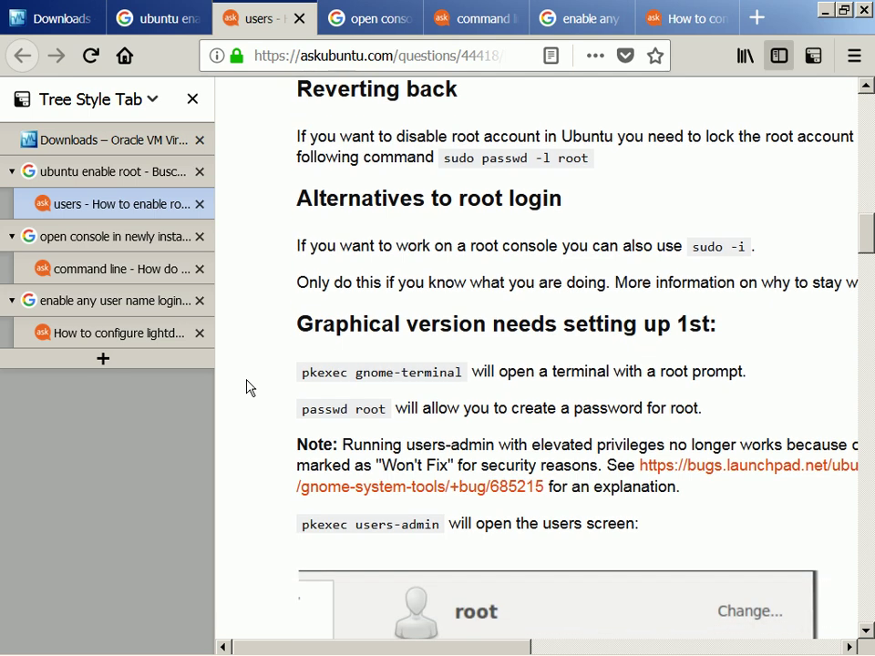
- Go back to the lightdm manual-login question and read the top answer's configuration file location and the line to add
{"action": "key", "text": "ctrl+Tab"}
{"action": "key", "text": "ctrl+Tab"}
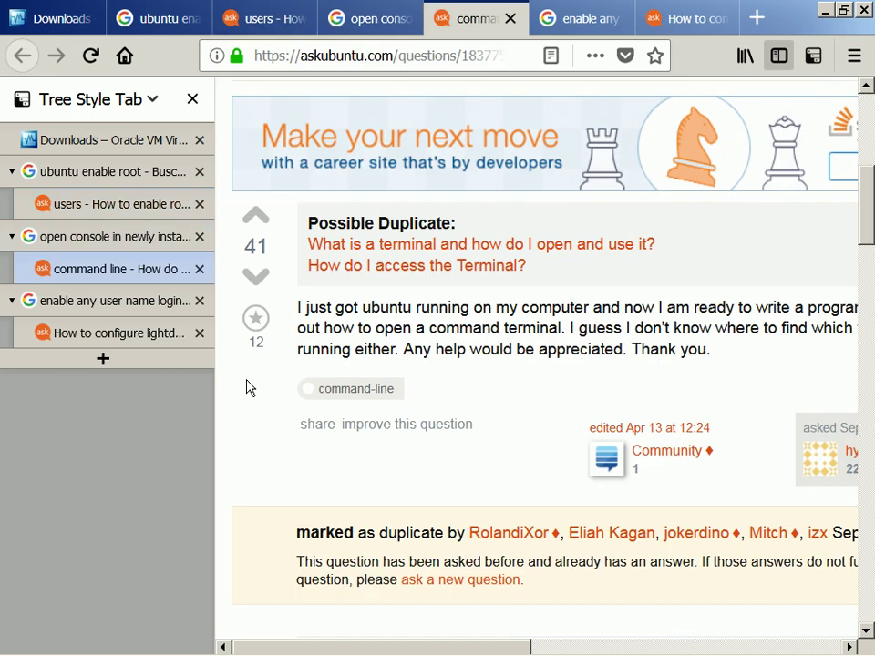
{"action": "key", "text": "ctrl+Tab"}
{"action": "key", "text": "ctrl+Tab"}
{"action": "scroll", "coordinate": [246, 388], "scroll_direction": "down", "scroll_amount": 6}
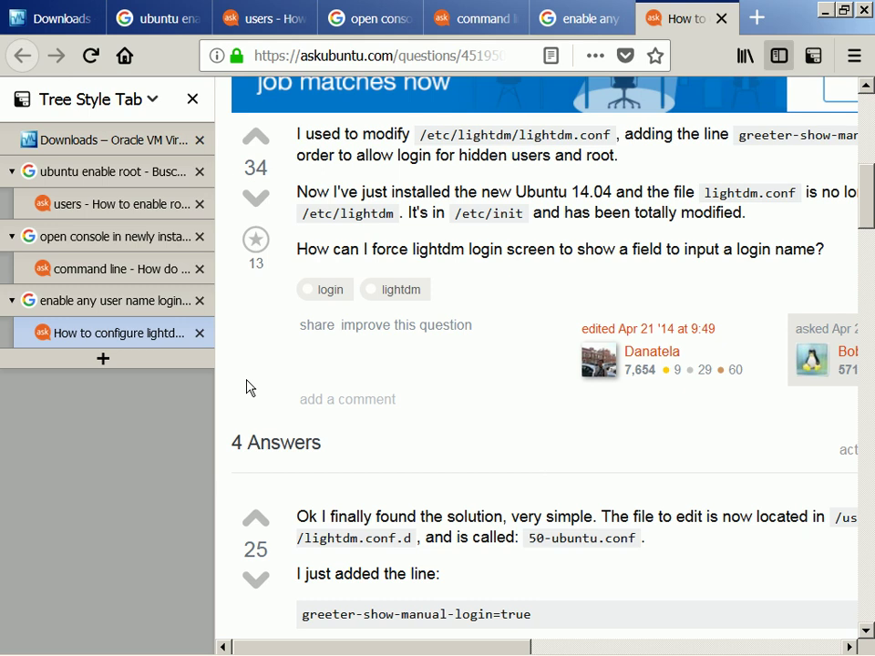
{"action": "scroll", "coordinate": [246, 387], "scroll_direction": "right", "scroll_amount": 4}
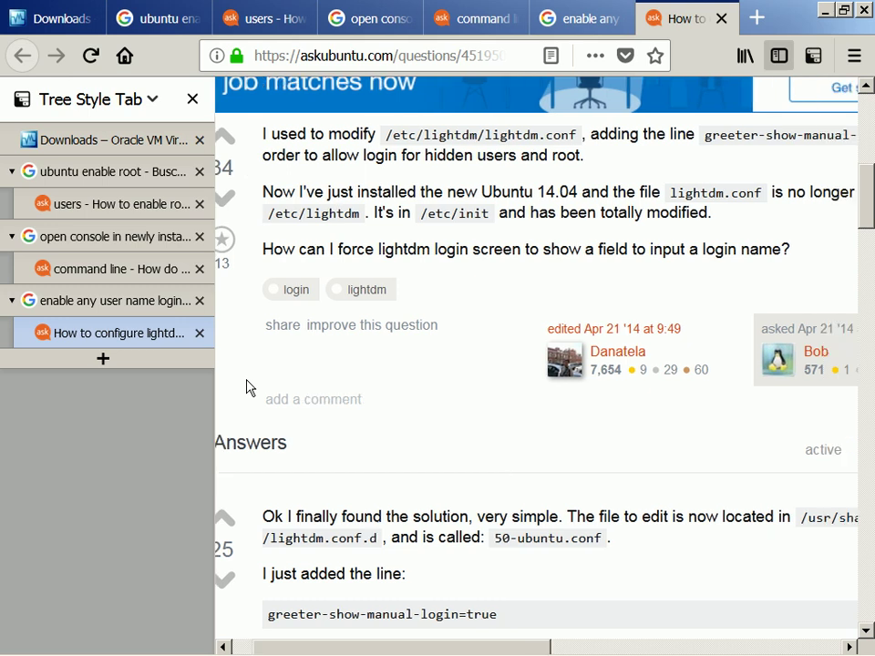
{"action": "scroll", "coordinate": [247, 388], "scroll_direction": "right", "scroll_amount": 3}
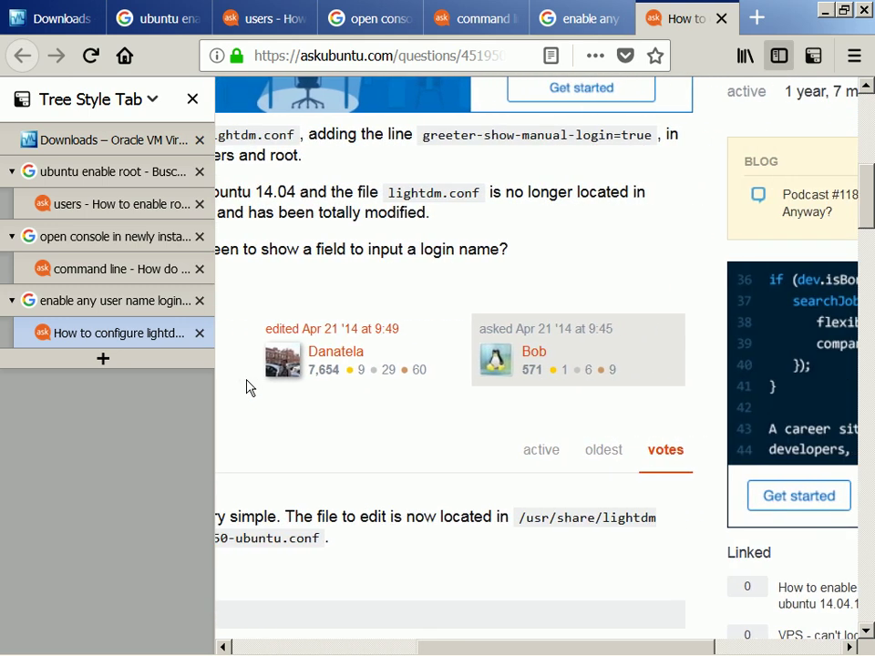
{"action": "scroll", "coordinate": [246, 387], "scroll_direction": "left", "scroll_amount": 5}
{"action": "scroll", "coordinate": [247, 387], "scroll_direction": "down", "scroll_amount": 1}
{"action": "scroll", "coordinate": [246, 387], "scroll_direction": "right", "scroll_amount": 2}
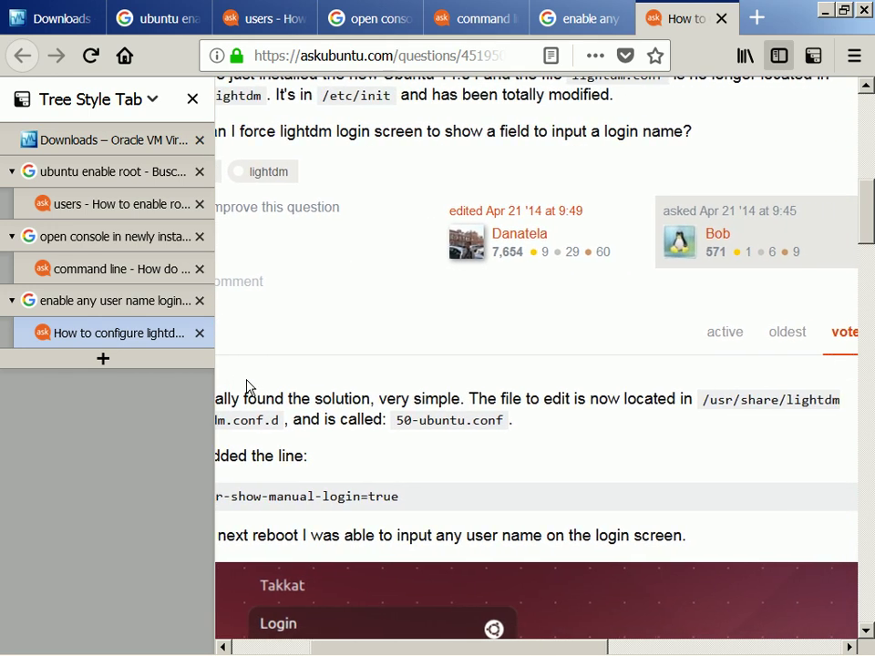
- Switch to the virtual machine's terminal and open a root shell with "sudo -i"
{"action": "key", "text": "alt+Tab"}
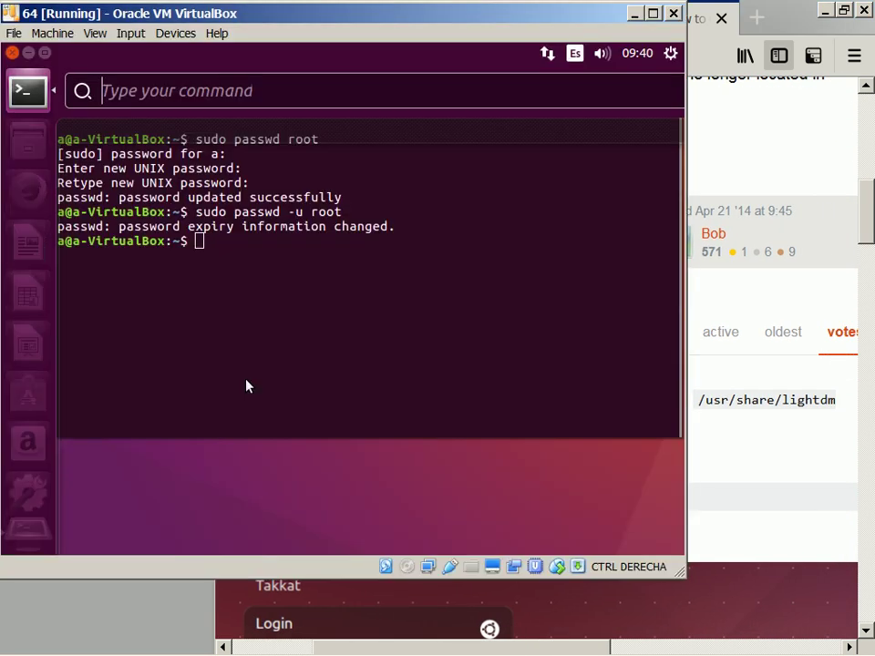
{"action": "key", "text": "Escape"}
{"action": "type", "text": "sudo"}
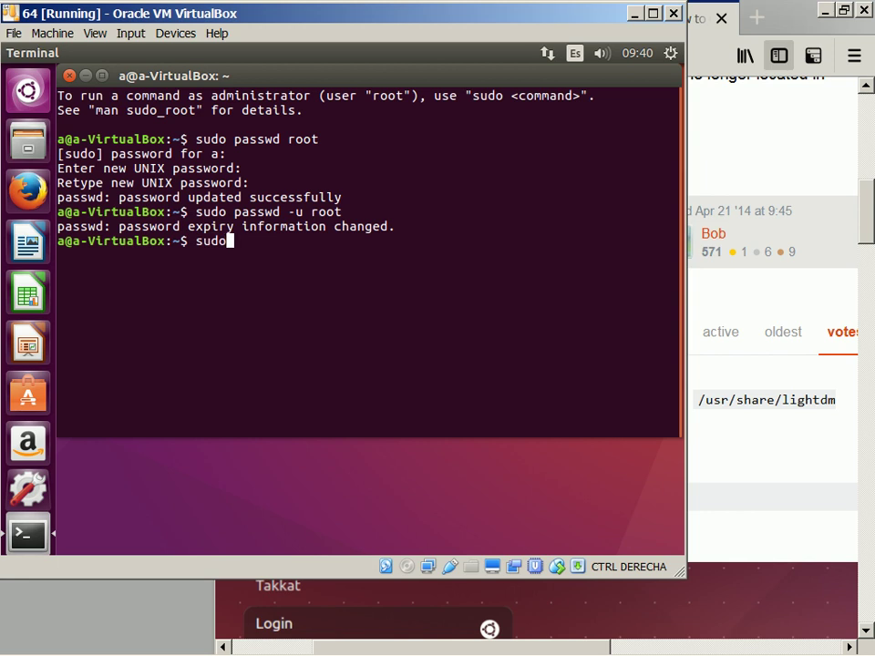
{"action": "key", "text": "Return"}
{"action": "type", "text": "sudo -i"}
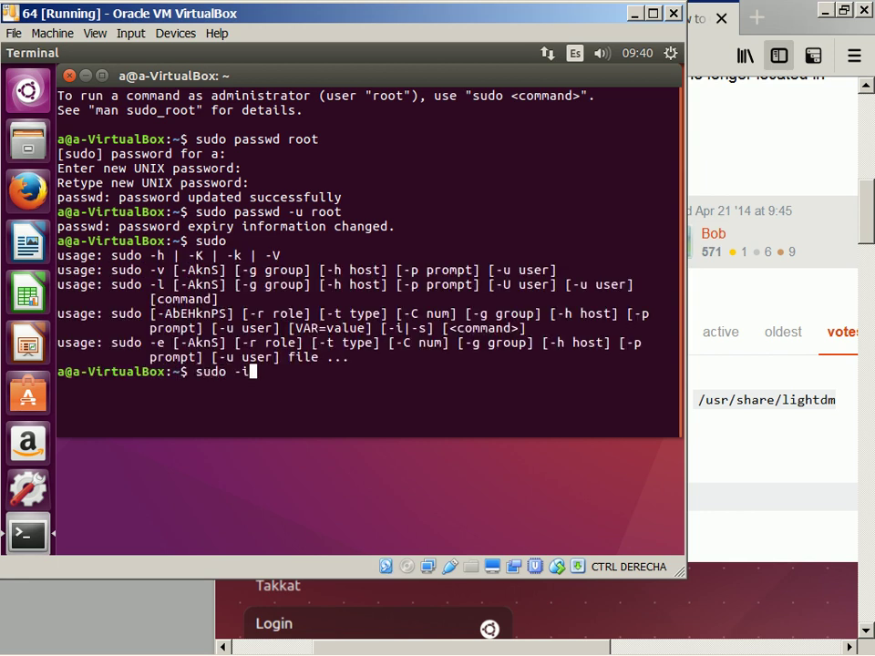
{"action": "key", "text": "Return"}
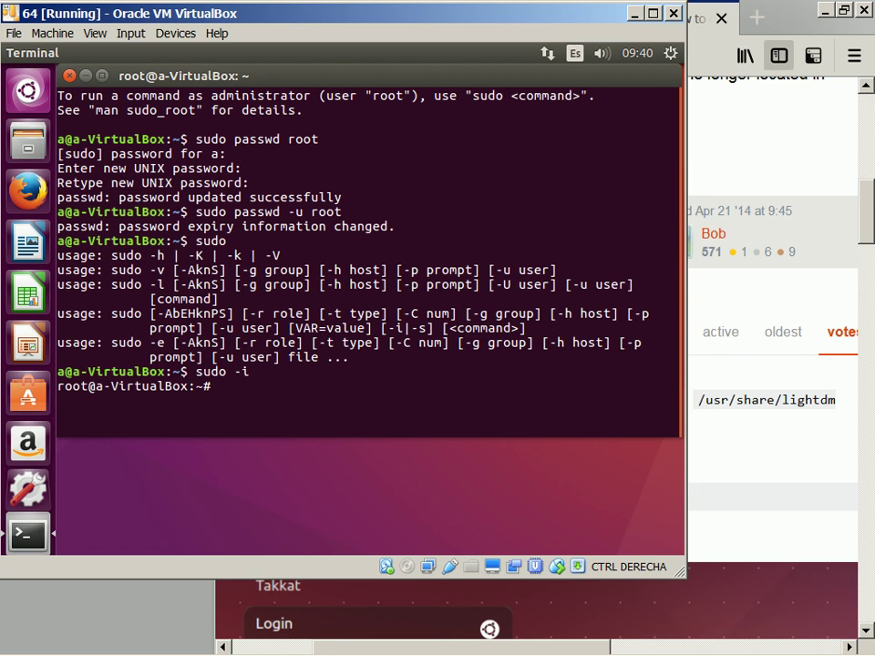
- Change the root shell's working directory to /usr/share/lightdm/ in the virtual machine's terminal
{"action": "key", "text": "alt+Tab"}
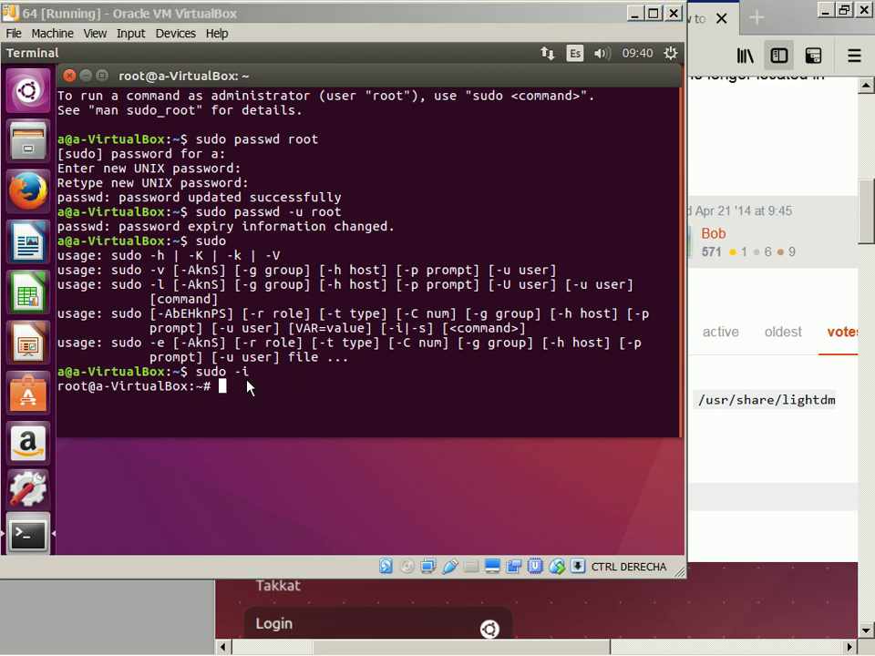
{"action": "key", "text": "alt+Tab"}
{"action": "type", "text": "cd"}
{"action": "key", "text": "Escape"}
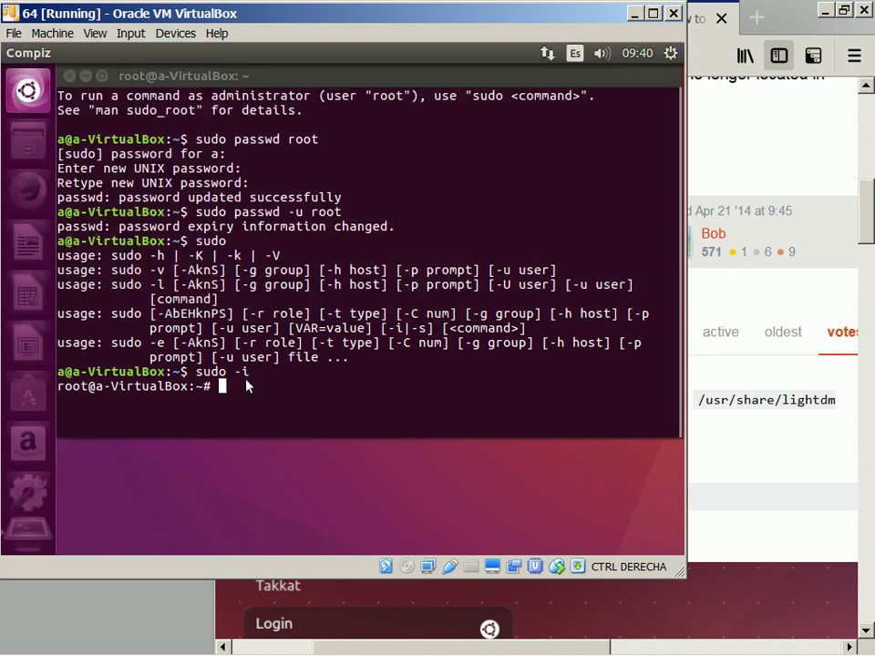
{"action": "key", "text": "alt+minus"}
{"action": "key", "text": "BackSpace"}
{"action": "type", "text": "cd /usr"}
{"action": "type", "text": "/"}
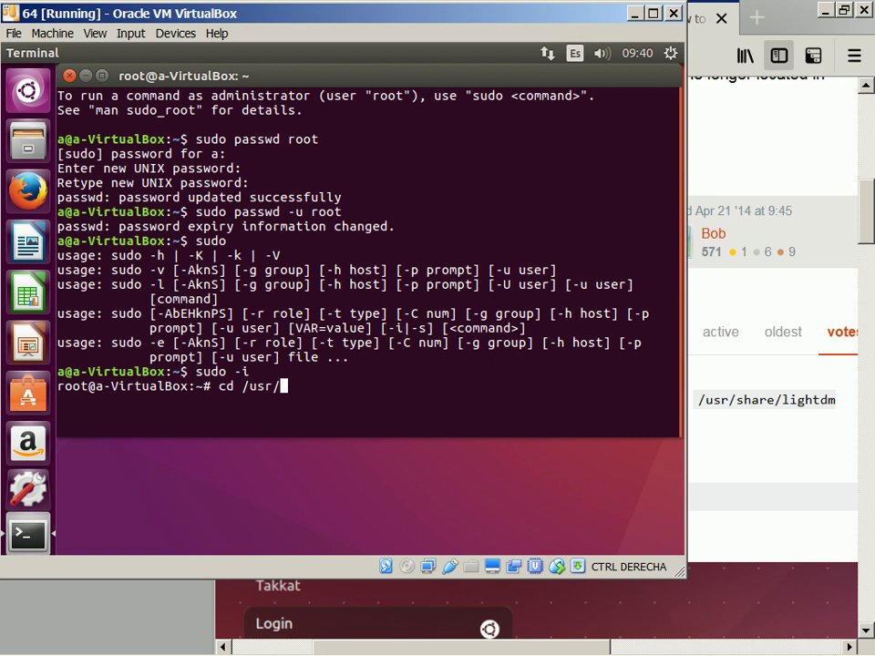
{"action": "type", "text": "share/lightdm/"}
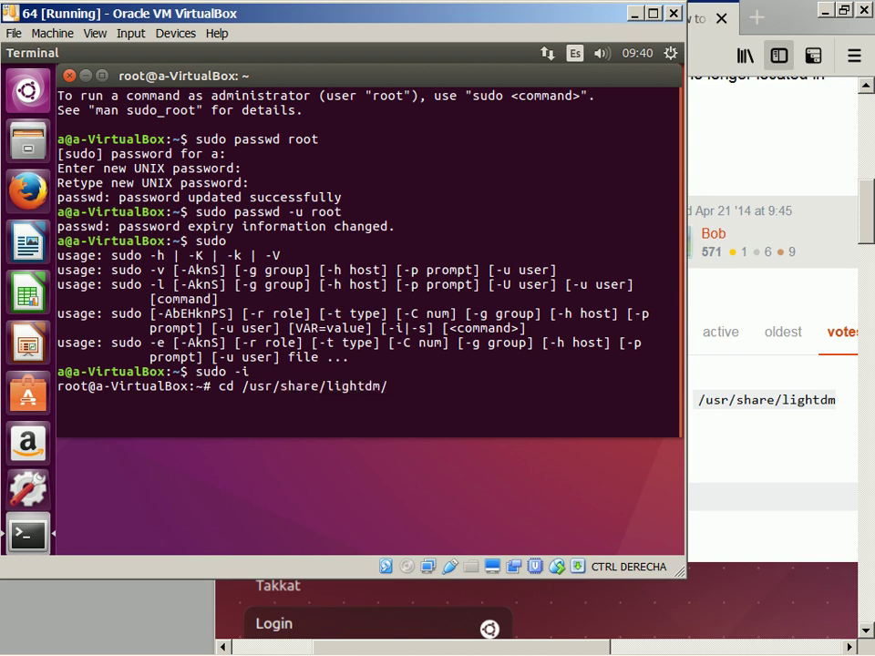
{"action": "key", "text": "Return"}
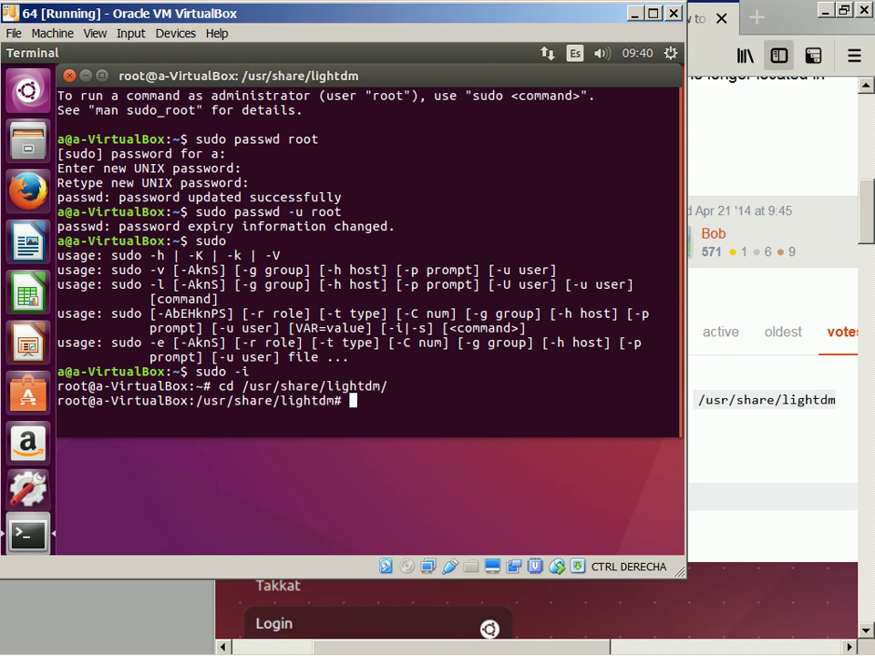
- Check the answer for the configuration file's path and try to open lightdm.conf.d/50-ubuntu.conf with kedit in the virtual machine's root shell
{"action": "key", "text": "alt+Tab"}
{"action": "scroll", "coordinate": [250, 387], "scroll_direction": "left", "scroll_amount": 3}
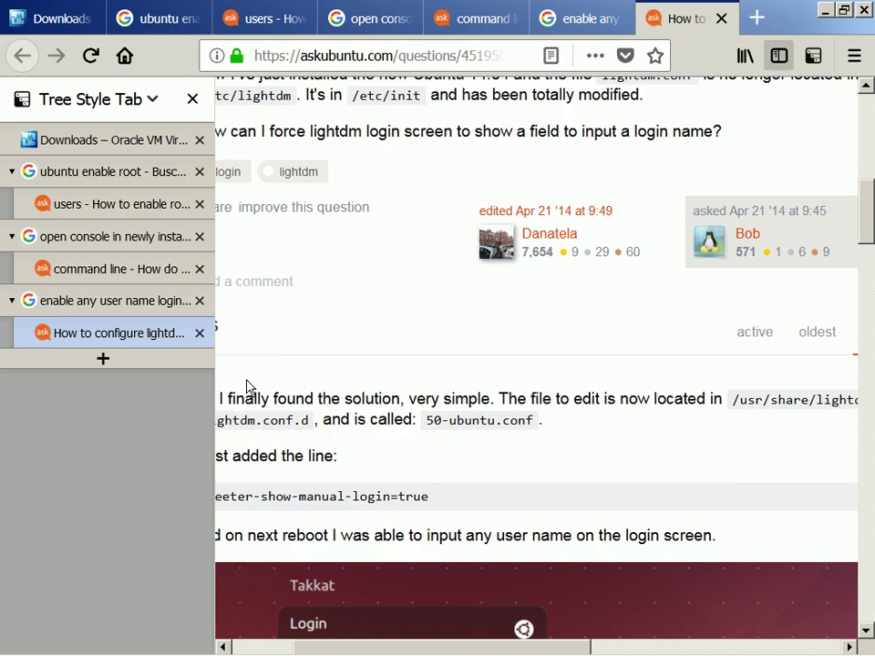
{"action": "key", "text": "alt+Tab"}
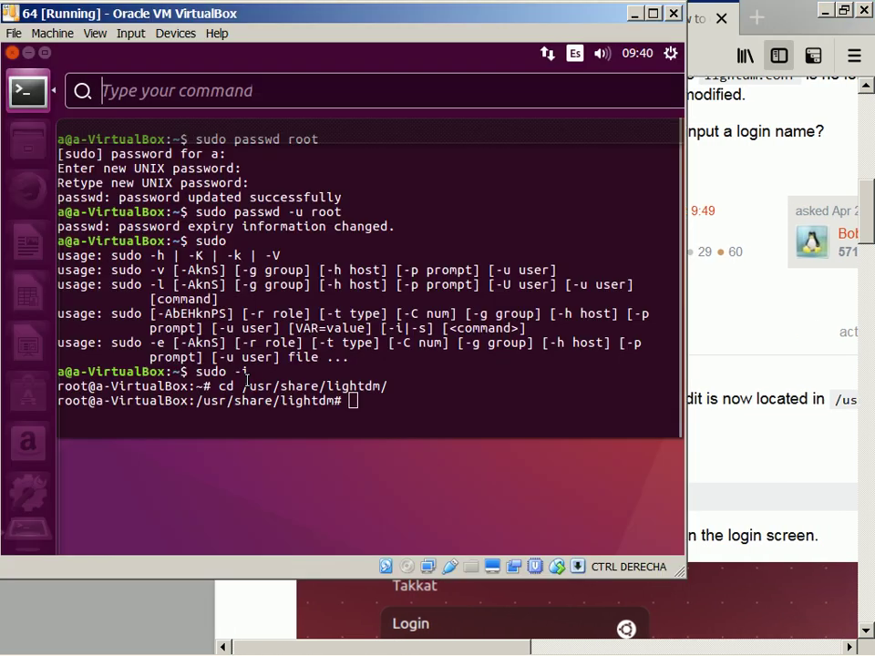
{"action": "key", "text": "alt+Tab"}
{"action": "key", "text": "alt+Tab"}
{"action": "type", "text": "kedit l"}
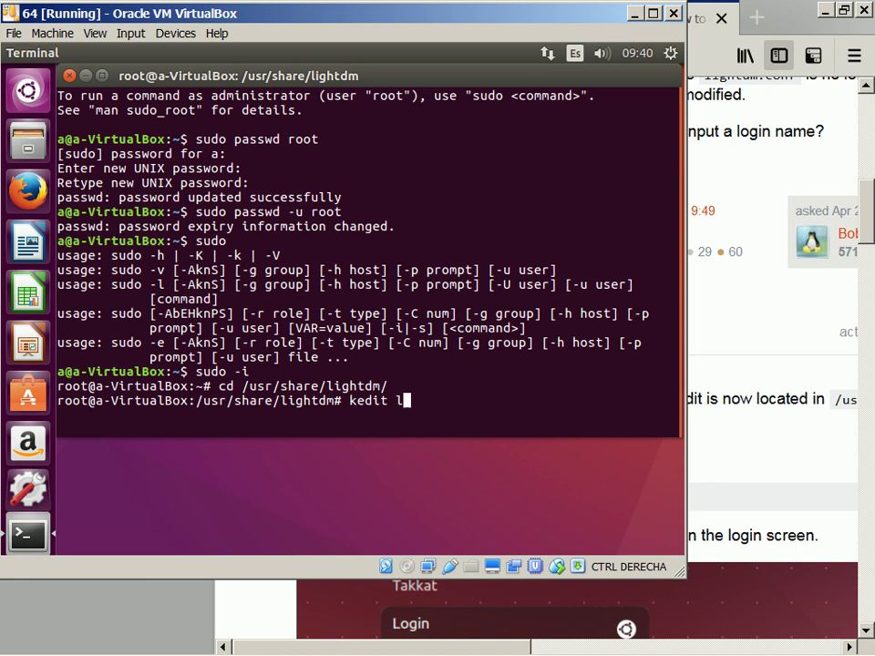
{"action": "key", "text": "Tab"}
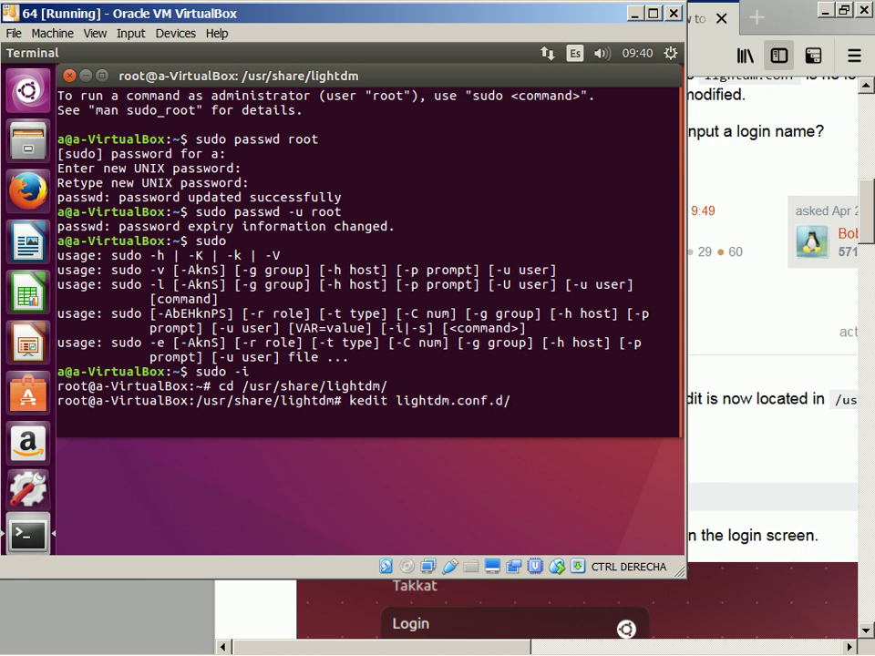
{"action": "key", "text": "alt+Tab"}
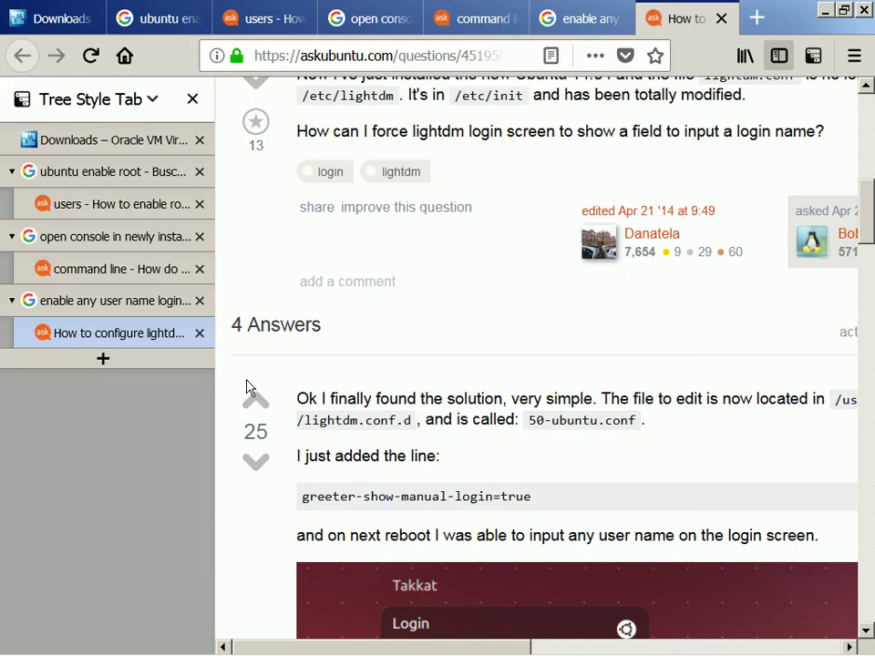
{"action": "key", "text": "alt+Tab"}
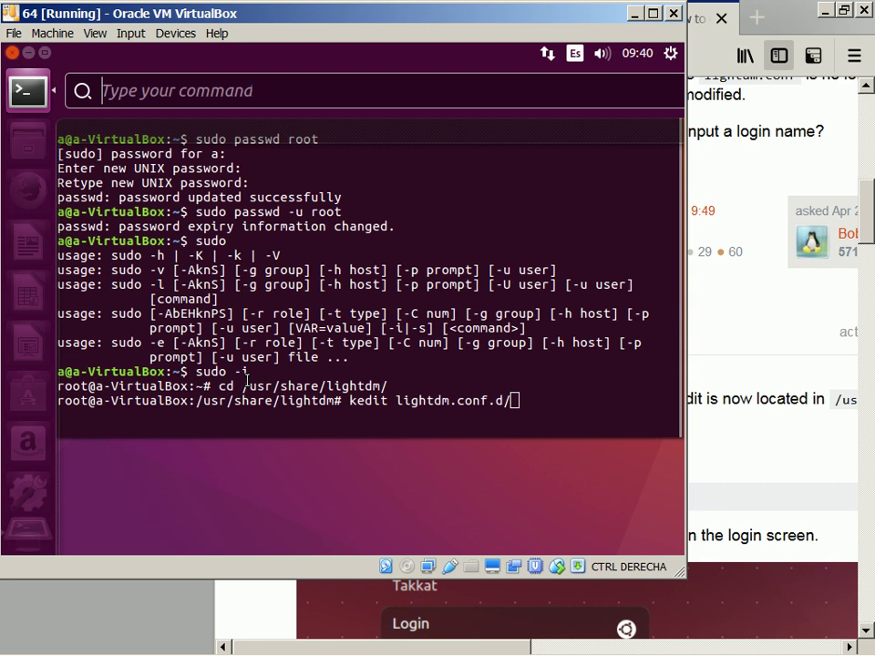
{"action": "key", "text": "Escape"}
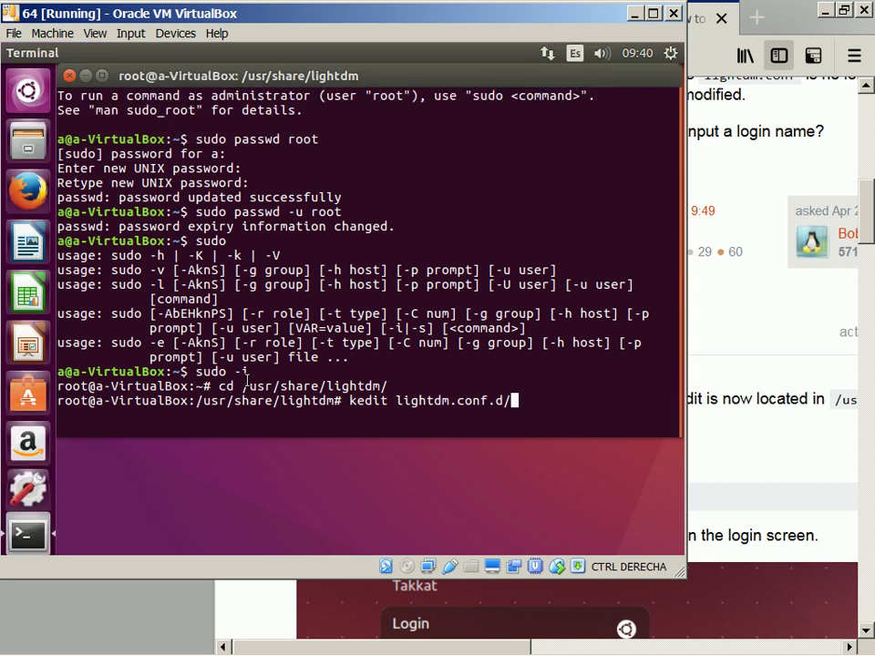
{"action": "type", "text": "50-ub"}
{"action": "key", "text": "Tab"}
{"action": "key", "text": "Return"}
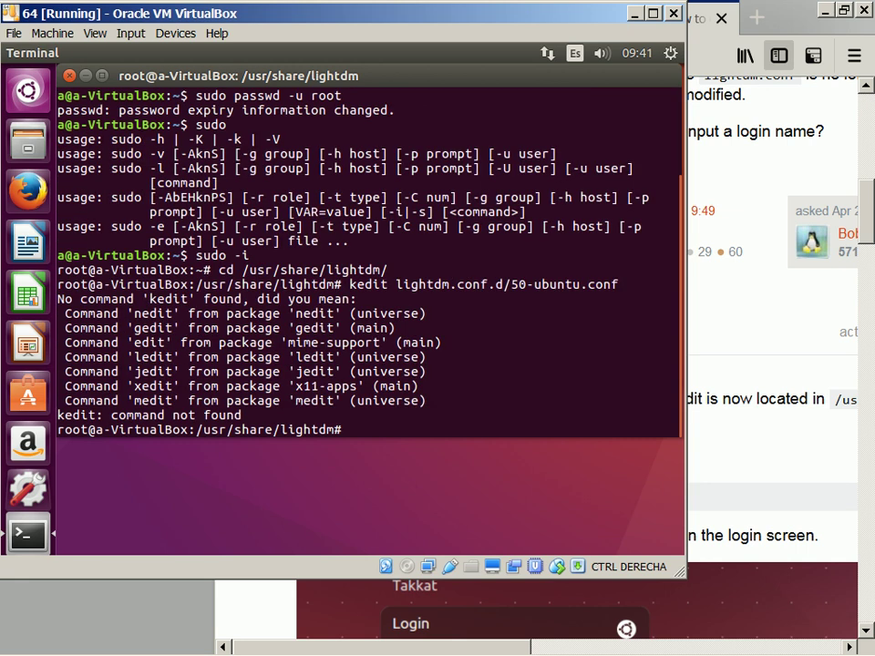
- Reissue the recalled command with gedit instead of kedit to open lightdm.conf.d/50-ubuntu.conf
{"action": "key", "text": "Up"}
{"action": "key", "text": "Home"}
{"action": "key", "text": "Delete"}
{"action": "type", "text": "g"}
{"action": "key", "text": "Return"}
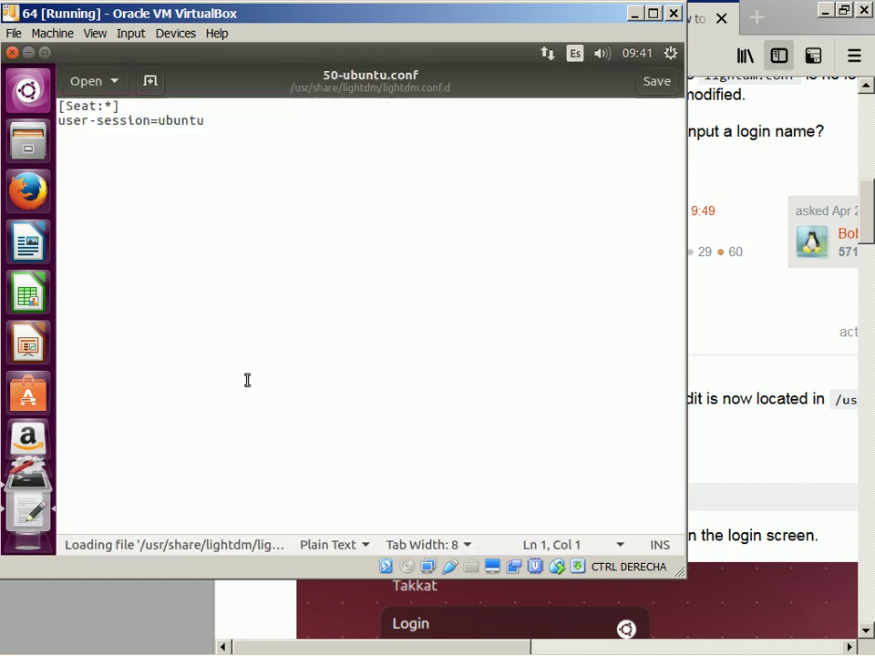
- Check the setting line in the browser answer and begin a new last line in 50-ubuntu.conf with "greeter-show"
{"action": "key", "text": "alt+Tab"}
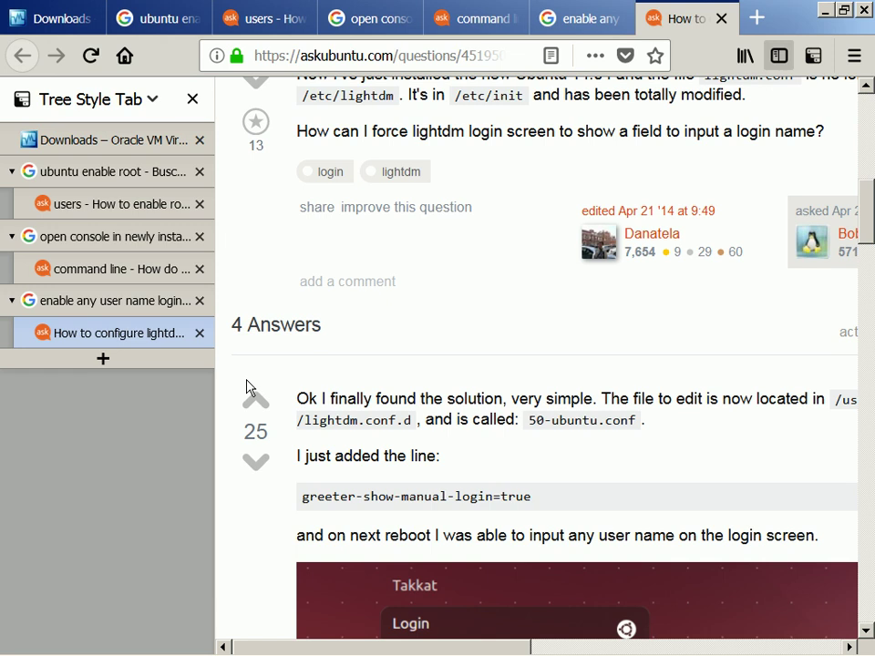
{"action": "key", "text": "alt+Tab"}
{"action": "type", "text": "g"}
{"action": "key", "text": "BackSpace"}
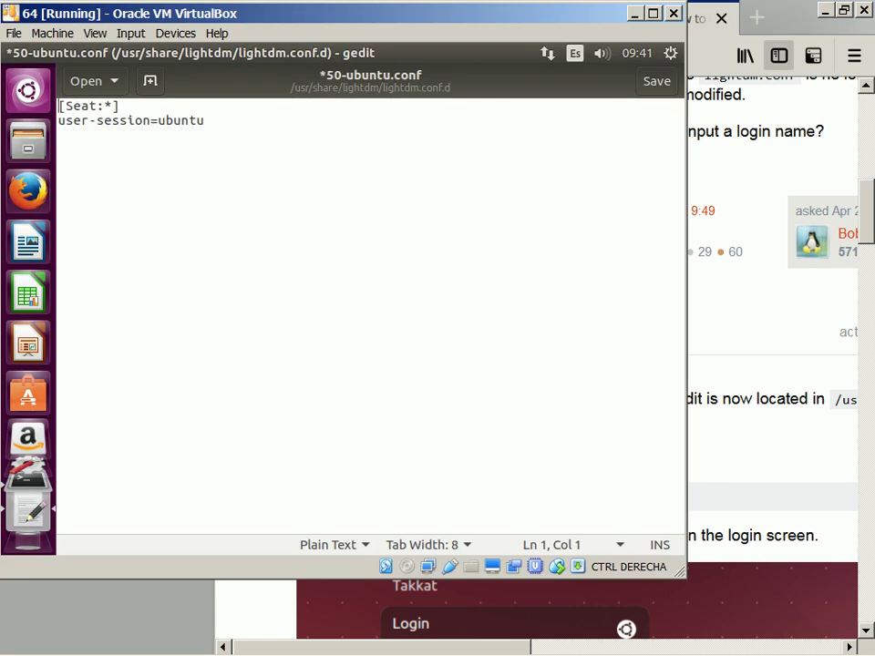
{"action": "key", "text": "Return"}
{"action": "type", "text": "greeter-show"}
- Re-read the setting line in the browser answer, then return to 50-ubuntu.conf in the virtual machine's text editor
{"action": "key", "text": "alt+Tab"}
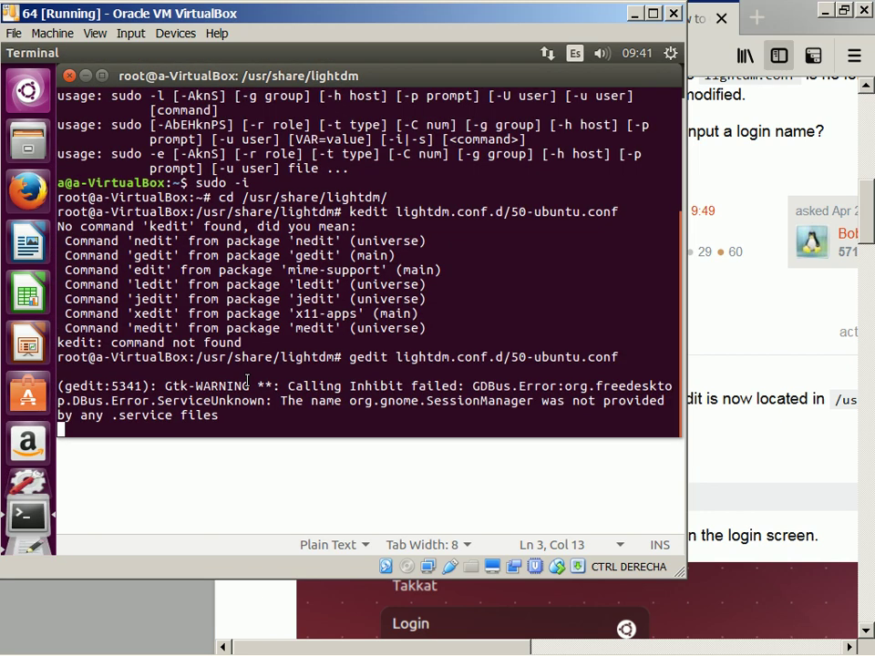
{"action": "key", "text": "alt+Tab"}
{"action": "key", "text": "alt+Tab"}
{"action": "key", "text": "alt+Tab"}
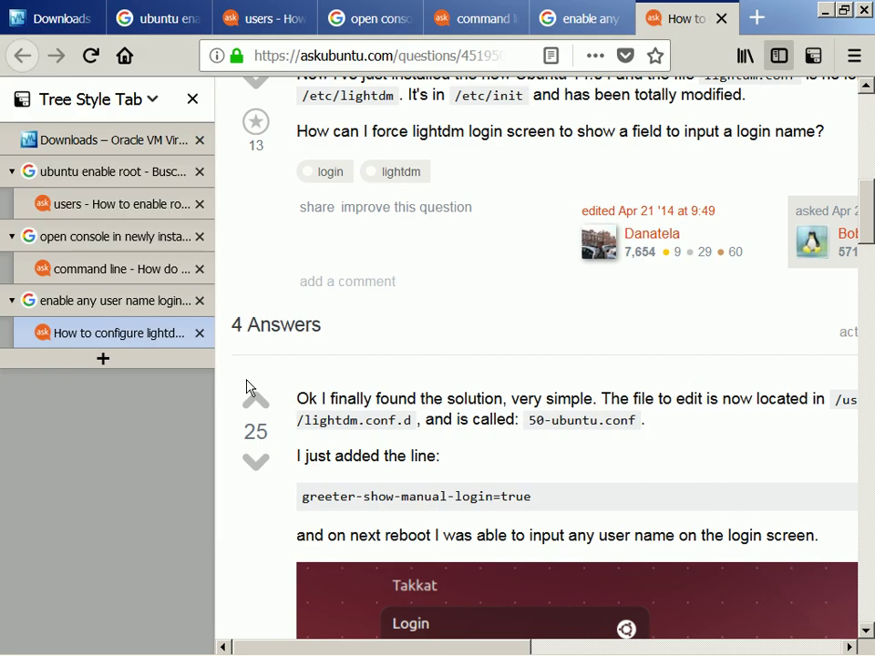
{"action": "key", "text": "alt+Tab"}
{"action": "key", "text": "alt+Tab"}
{"action": "key", "text": "alt+Tab"}
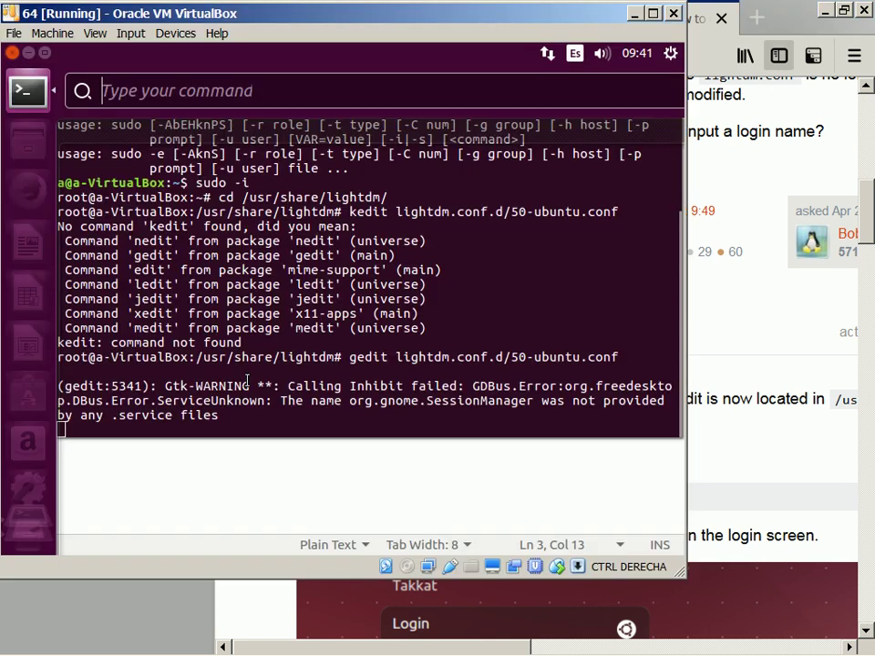
{"action": "key", "text": "alt+Tab"}
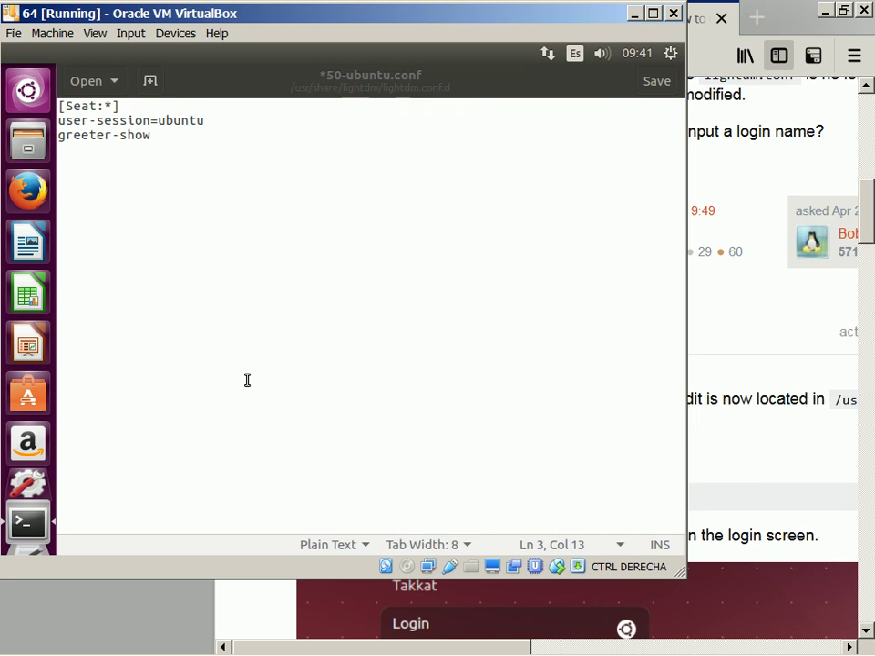
- Complete the last line as "greeter-show-manual-login=true", then save 50-ubuntu.conf while closing the editor
{"action": "type", "text": "-m"}
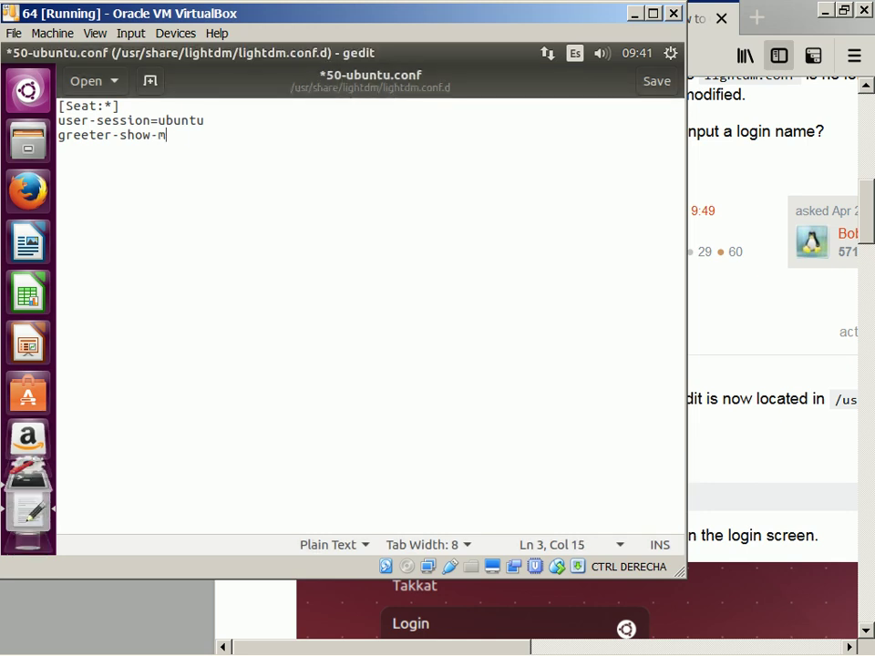
{"action": "type", "text": "anual-login"}
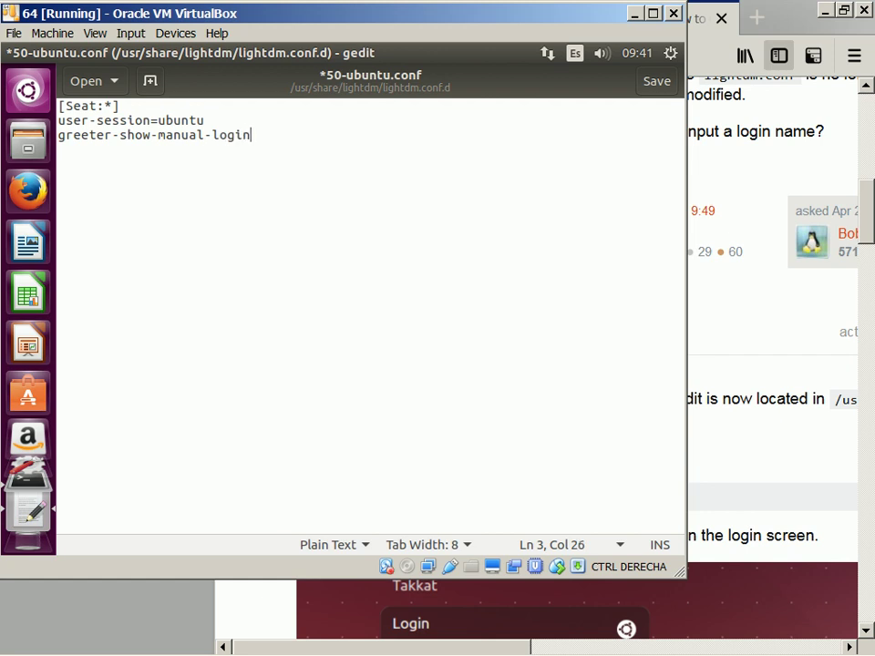
{"action": "type", "text": "=true"}
{"action": "key", "text": "ctrl+q"}
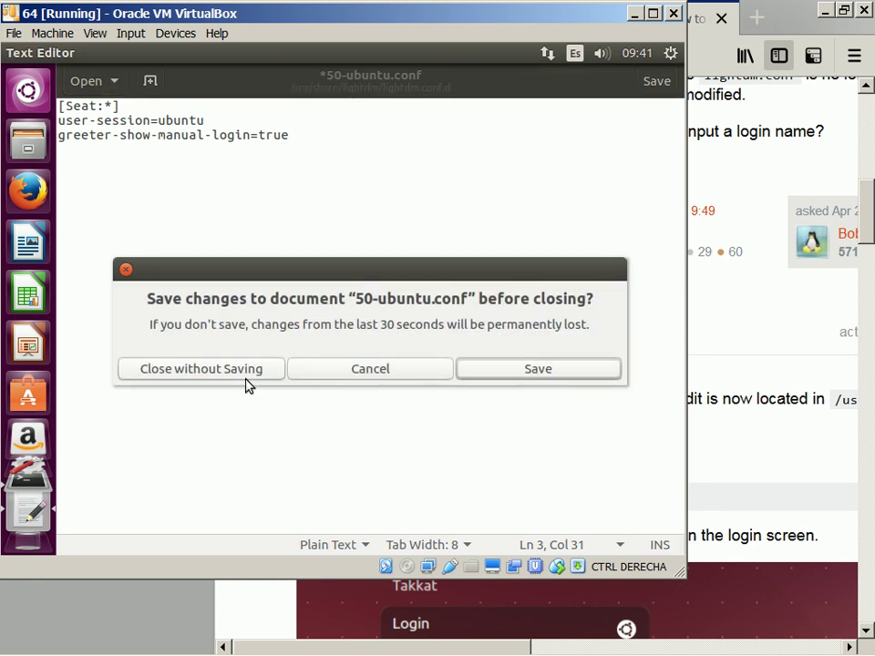
{"action": "key", "text": "Return"}
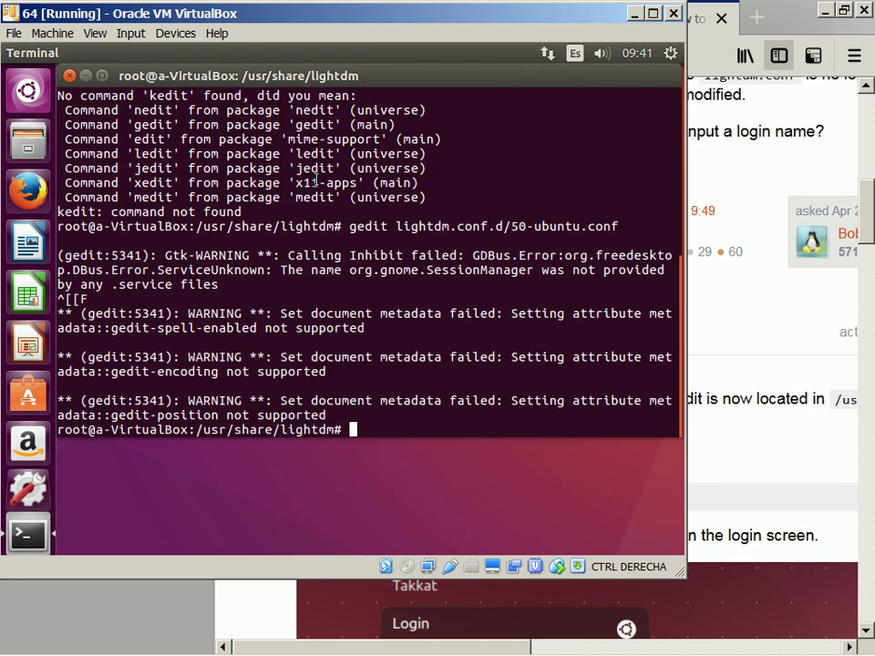
- List the lightdm directory, then change into lightdm.conf.d and list its files
{"action": "key", "text": "Up"}
{"action": "key", "text": "Down"}
{"action": "type", "text": "ls"}
{"action": "key", "text": "Return"}
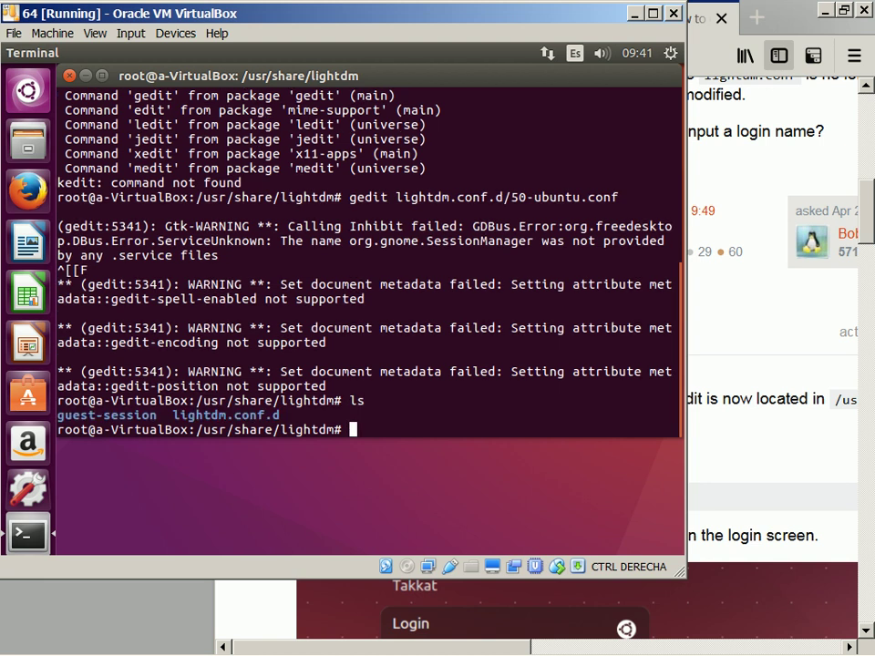
{"action": "type", "text": "cd l"}
{"action": "key", "text": "Tab"}
{"action": "key", "text": "Return"}
{"action": "type", "text": "ls"}
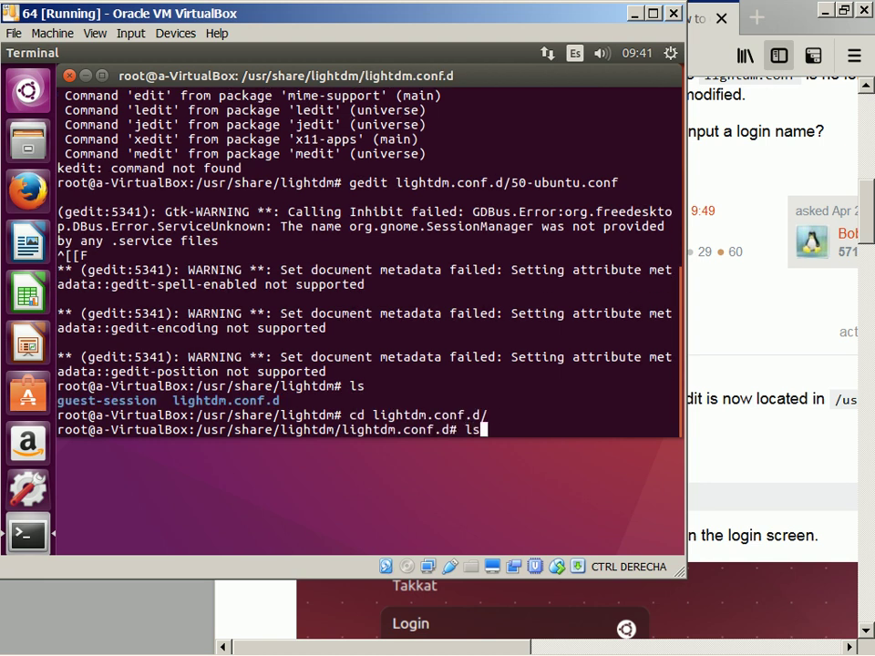
{"action": "key", "text": "Return"}
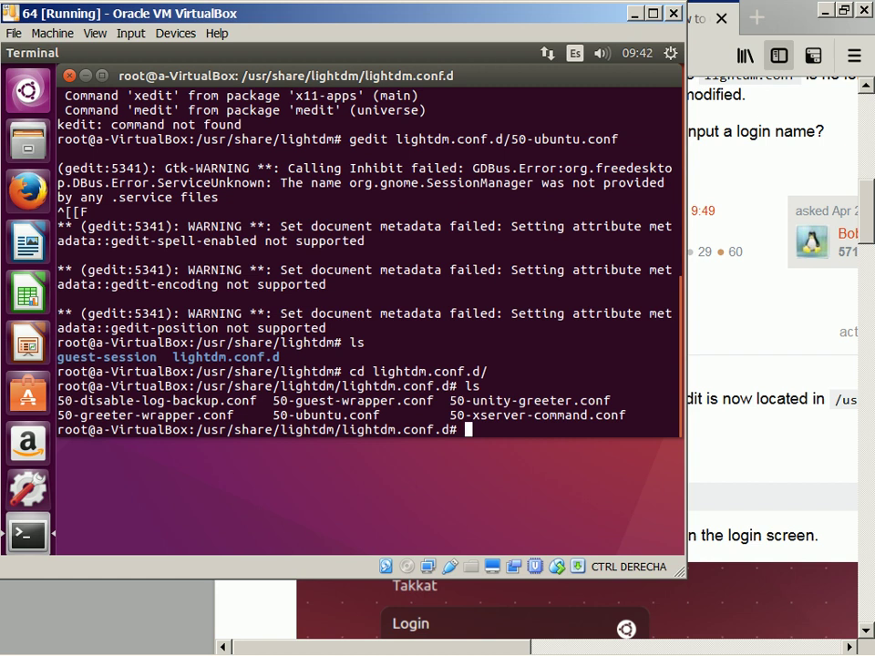
- Print the contents of 50-ubuntu.conf with cat and compare them with the manual-login question in the browser
{"action": "type", "text": "cat 50-u"}
{"action": "key", "text": "Tab"}
{"action": "key", "text": "Return"}
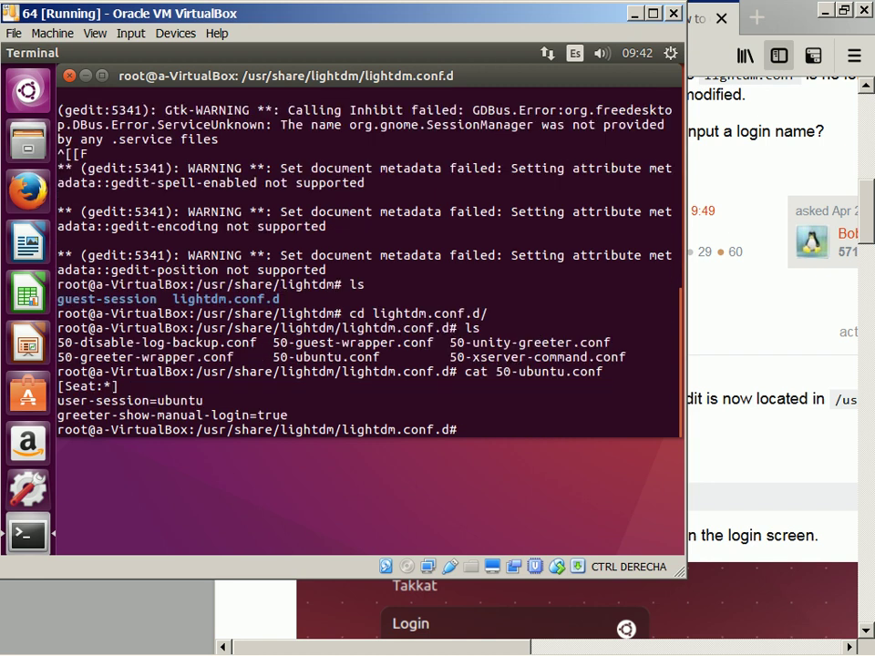
{"action": "key", "text": "alt+Tab"}
{"action": "scroll", "coordinate": [317, 187], "scroll_direction": "up", "scroll_amount": 2}
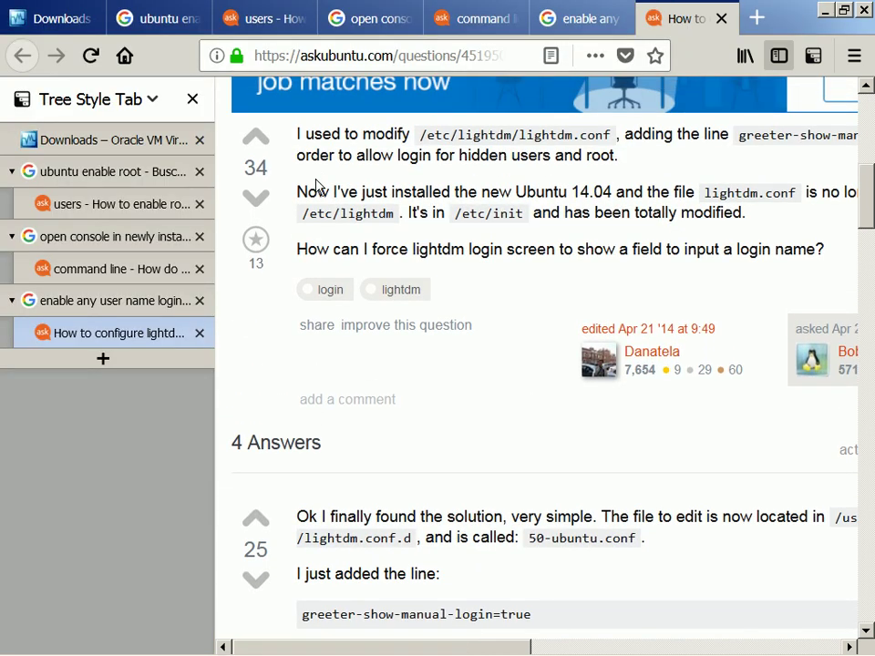
{"action": "key", "text": "alt+Tab"}
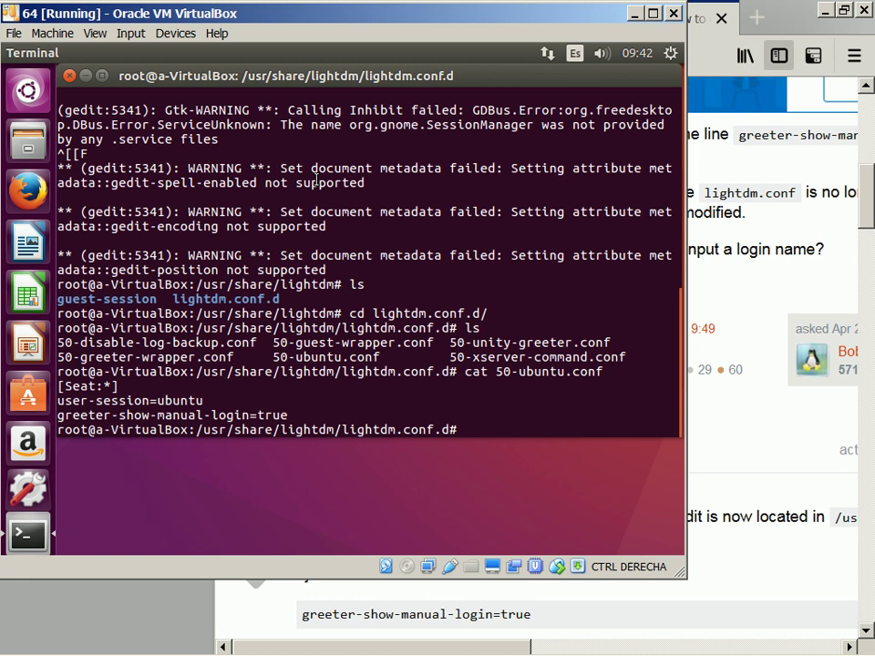
- Change the root shell's working directory to / and clear the terminal
{"action": "type", "text": "llogo"}
{"action": "key", "text": "BackSpace"}
{"action": "key", "text": "BackSpace"}
{"action": "key", "text": "BackSpace"}
{"action": "key", "text": "BackSpace"}
{"action": "key", "text": "BackSpace"}
{"action": "type", "text": "cd /"}
{"action": "key", "text": "Return"}
{"action": "type", "text": "clear"}
{"action": "key", "text": "Return"}
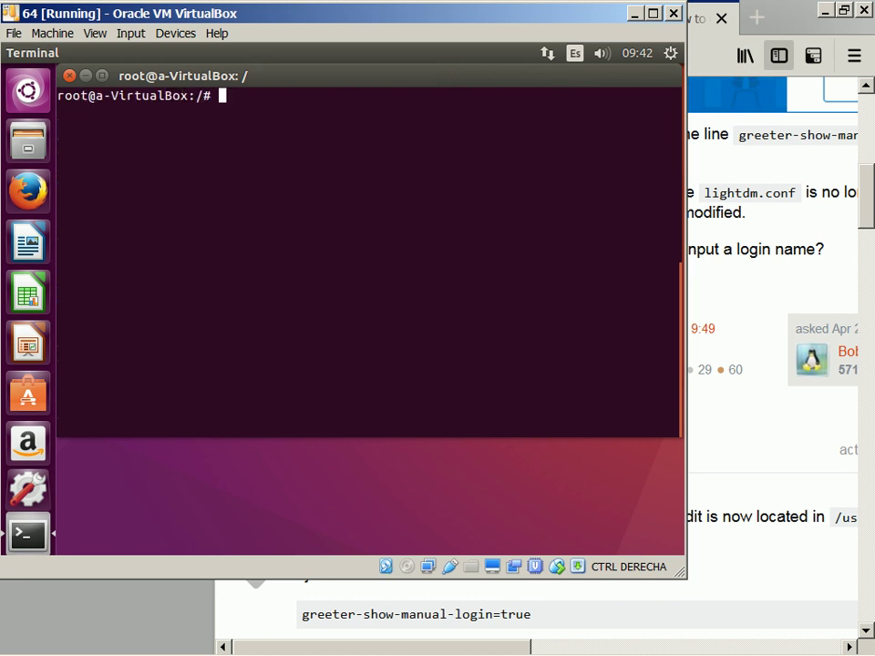
- Exit the root shell and then the user shell to close the terminal
{"action": "type", "text": "exit}"}
{"action": "key", "text": "Return"}
{"action": "key", "text": "Up"}
{"action": "key", "text": "BackSpace"}
{"action": "key", "text": "Return"}
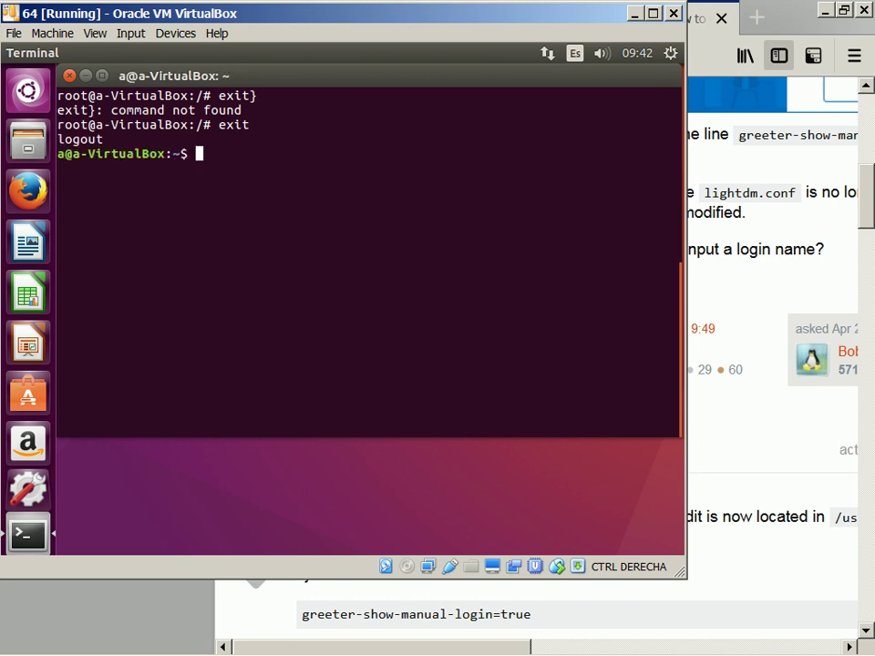
{"action": "type", "text": "exit"}
{"action": "key", "text": "Return"}
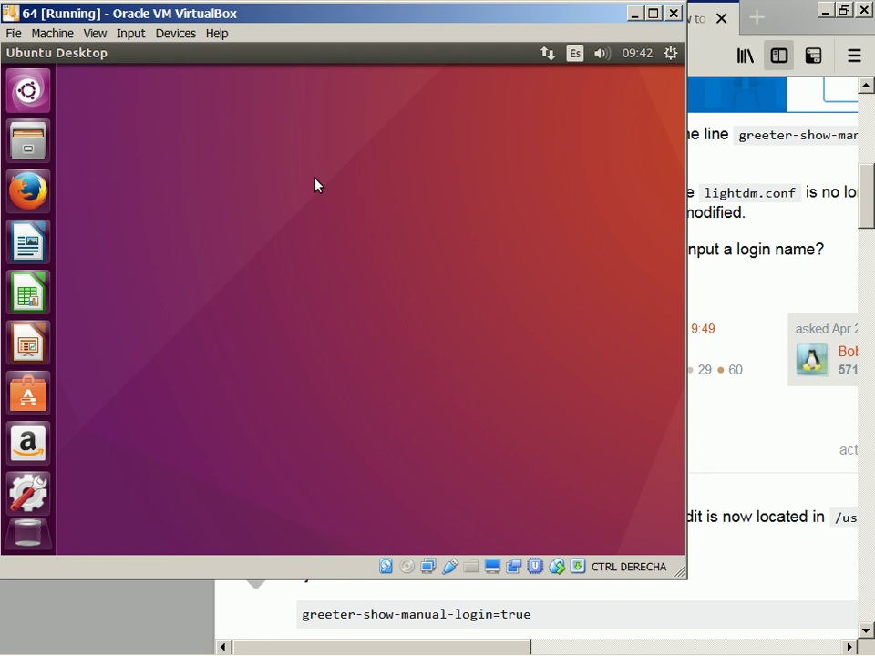
- Open a new terminal and start a root shell with "sudo -i", entering the account password when asked
{"action": "key", "text": "ctrl+alt+t"}
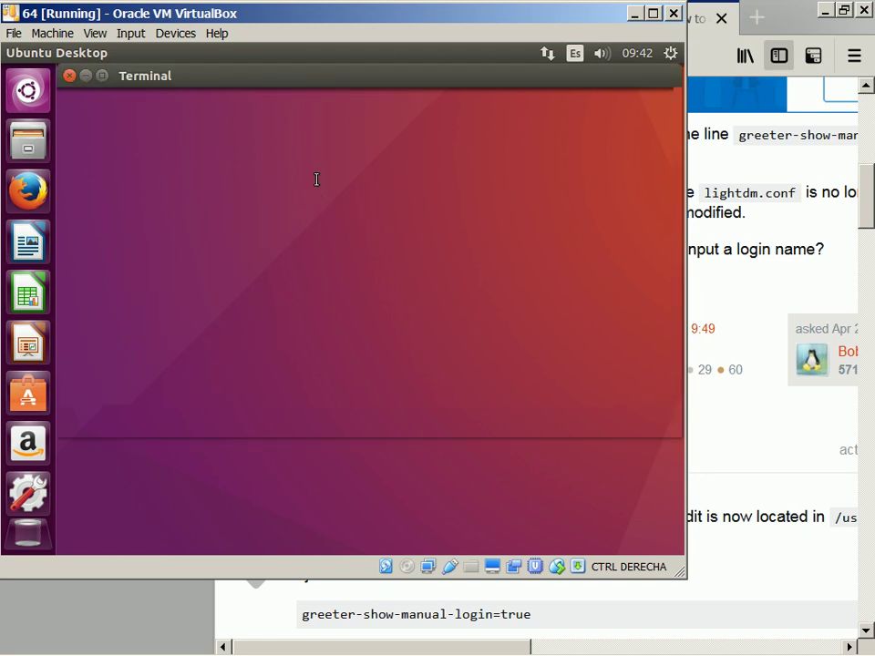
{"action": "type", "text": "sudo -i"}
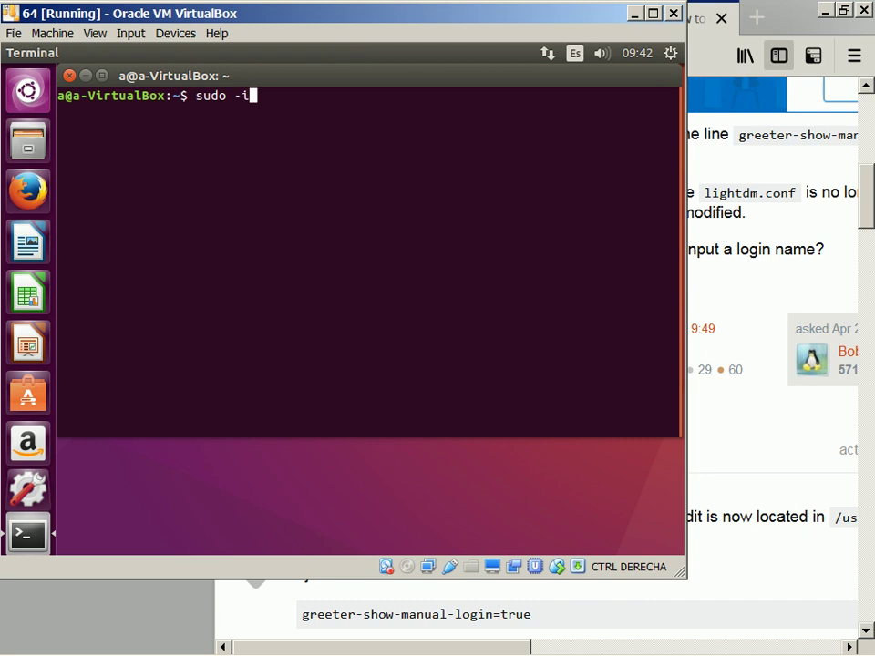
{"action": "key", "text": "Return"}
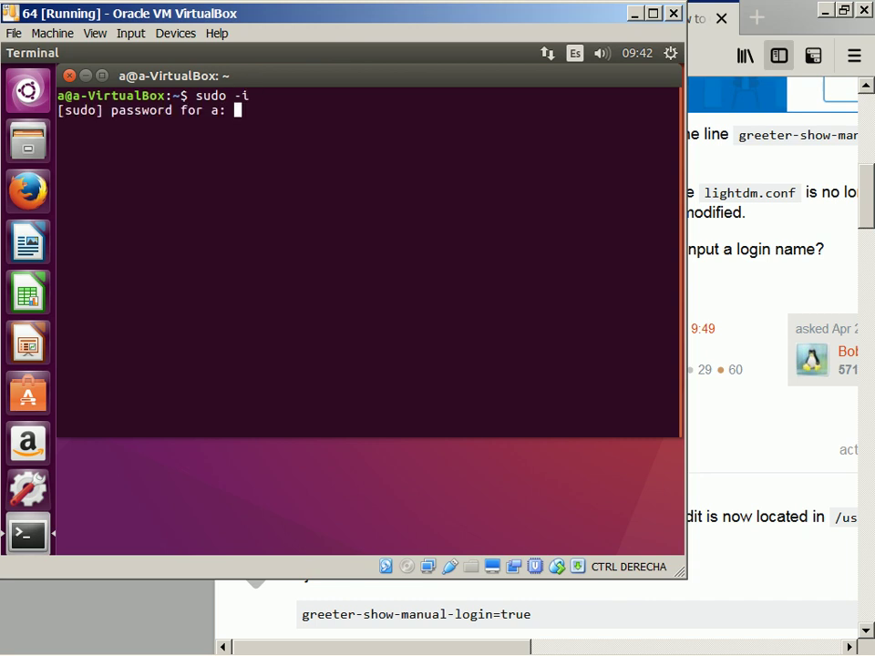
{"action": "key", "text": "Return"}
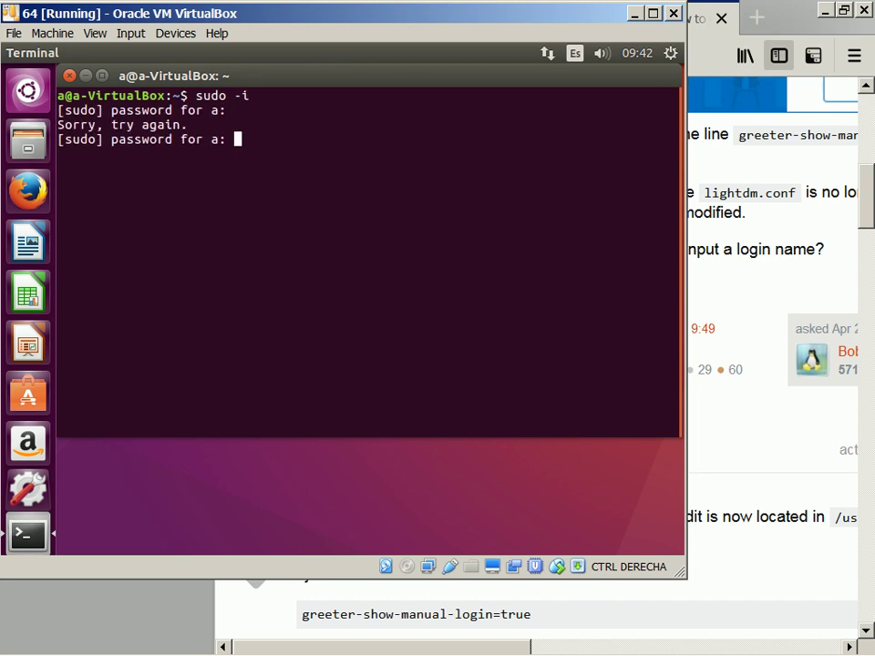
{"action": "key", "text": "Return"}
- List the root user's home directory, then change the working directory to /home
{"action": "type", "text": "ls"}
{"action": "key", "text": "Return"}
{"action": "type", "text": "cd Desk"}
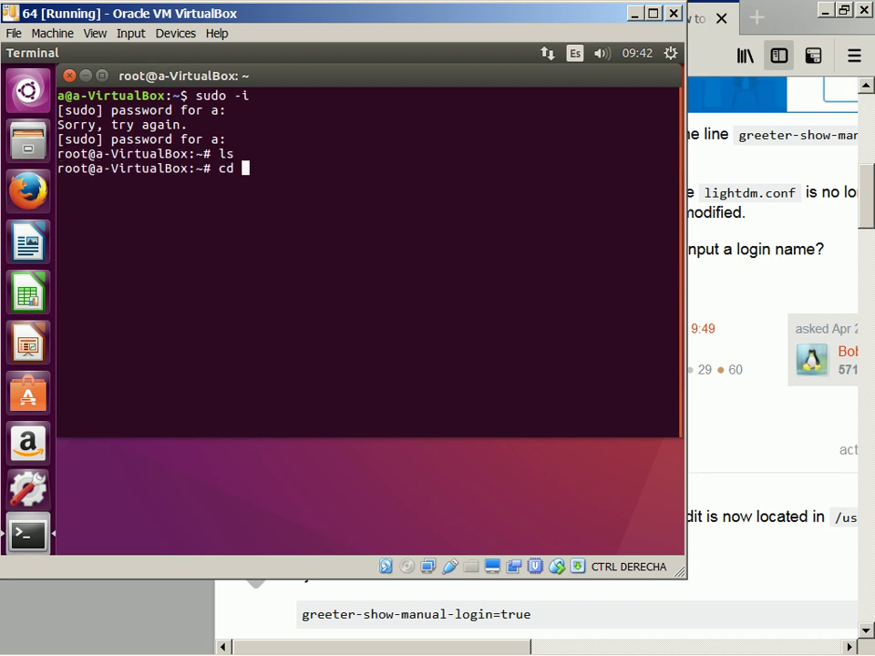
{"action": "key", "text": "BackSpace"}
{"action": "key", "text": "BackSpace"}
{"action": "key", "text": "BackSpace"}
{"action": "key", "text": "BackSpace"}
{"action": "key", "text": "BackSpace"}
{"action": "key", "text": "BackSpace"}
{"action": "key", "text": "BackSpace"}
{"action": "type", "text": "cd "}
{"action": "type", "text": "oot"}
{"action": "key", "text": "BackSpace"}
{"action": "key", "text": "BackSpace"}
{"action": "key", "text": "BackSpace"}
{"action": "type", "text": "ho"}
{"action": "key", "text": "BackSpace"}
{"action": "key", "text": "BackSpace"}
{"action": "type", "text": "/home"}
{"action": "key", "text": "Return"}
- Try to change into a root directory under /home, then list the contents of /home
{"action": "type", "text": "cd root"}
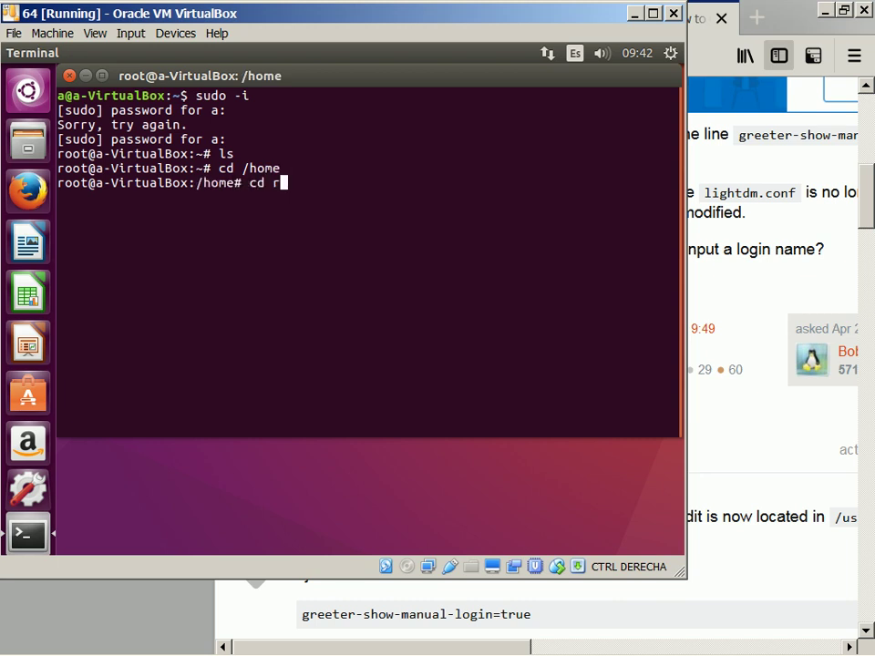
{"action": "key", "text": "Return"}
{"action": "type", "text": "ls"}
{"action": "key", "text": "Return"}
- Change into the "a" directory under /home and list its contents
{"action": "type", "text": "cd a"}
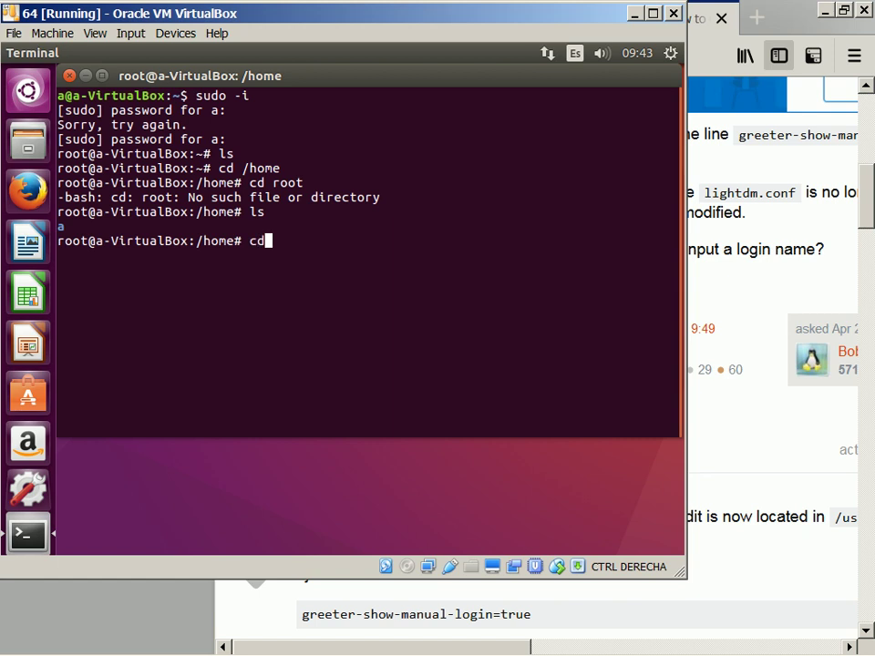
{"action": "key", "text": "Return"}
{"action": "type", "text": "ls"}
{"action": "key", "text": "Return"}
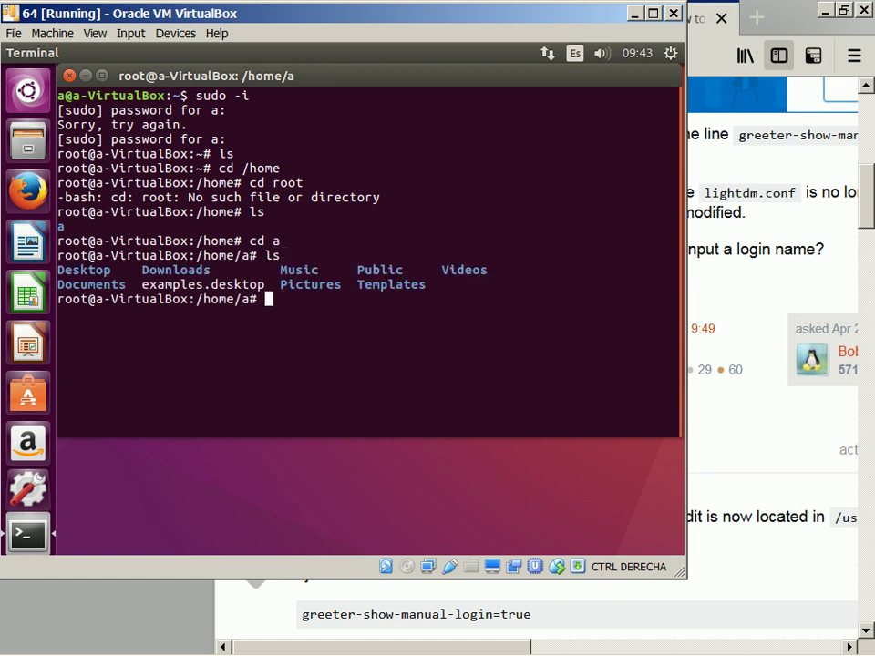
- Return to the root user's home directory, go up one level with "cd ..", and list the contents there
{"action": "type", "text": "cd"}
{"action": "key", "text": "Return"}
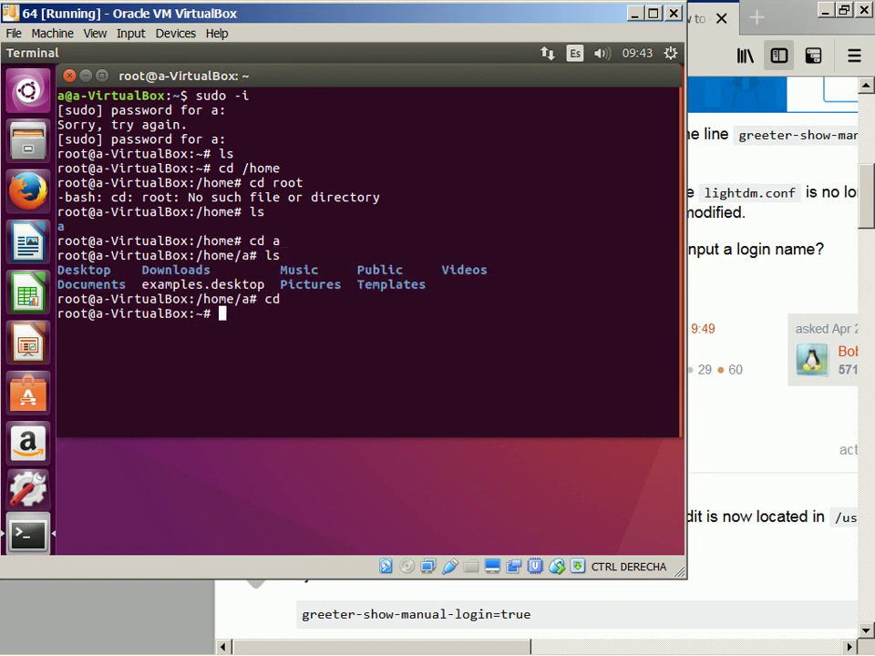
{"action": "type", "text": "cd .."}
{"action": "key", "text": "Return"}
{"action": "type", "text": "ls"}
{"action": "key", "text": "Return"}
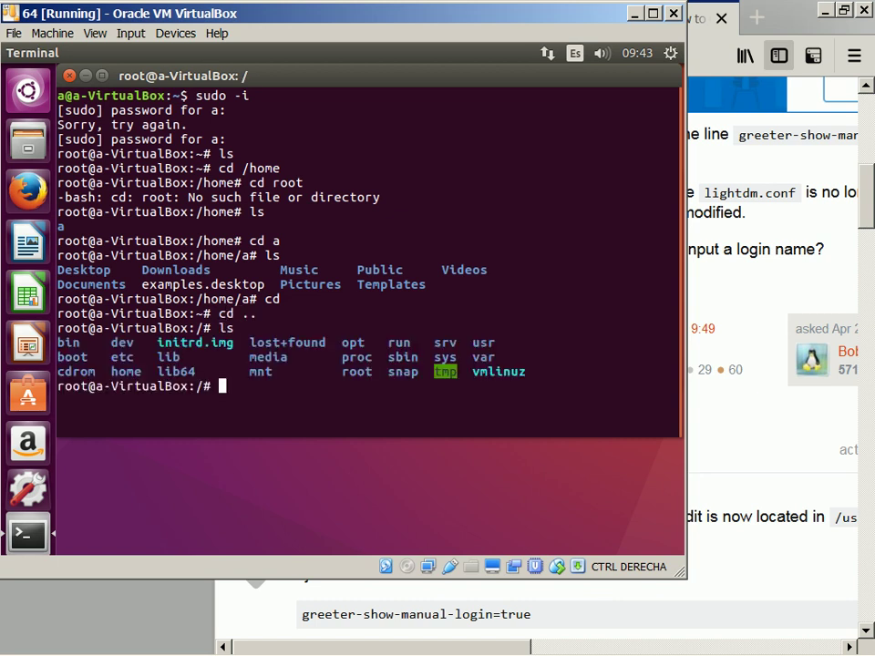
- Change into the root directory from the filesystem root and list its contents
{"action": "type", "text": "cd root"}
{"action": "key", "text": "Return"}
{"action": "type", "text": "cd"}
{"action": "key", "text": "BackSpace"}
{"action": "key", "text": "BackSpace"}
{"action": "key", "text": "BackSpace"}
{"action": "type", "text": "ls"}
{"action": "key", "text": "Return"}
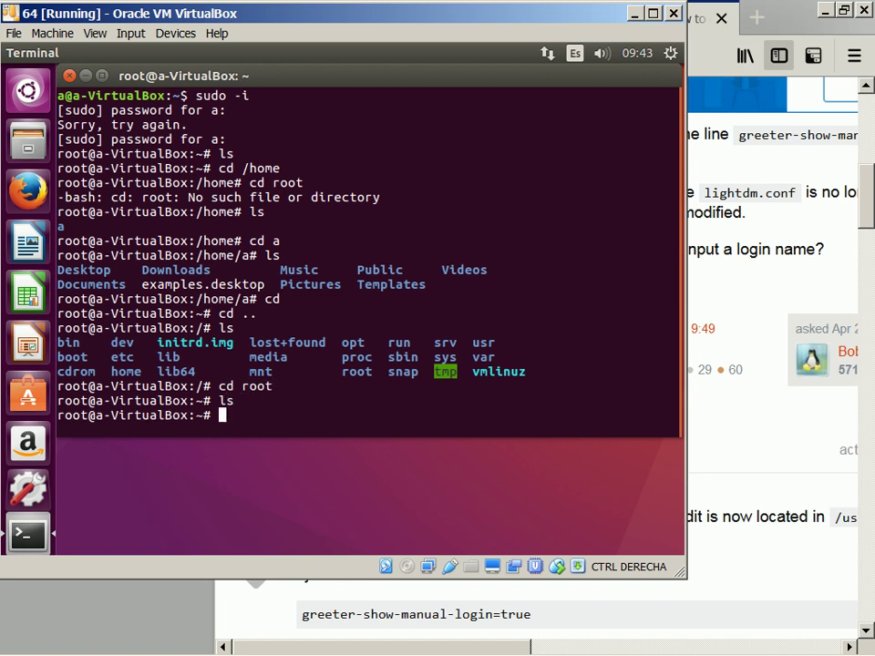
- Go up to the filesystem root and change the working directory through home into the "a" user's folder
{"action": "type", "text": "cd .."}
{"action": "key", "text": "Return"}
{"action": "type", "text": "cd home"}
{"action": "key", "text": "Return"}
{"action": "type", "text": "cd a"}
{"action": "key", "text": "Return"}
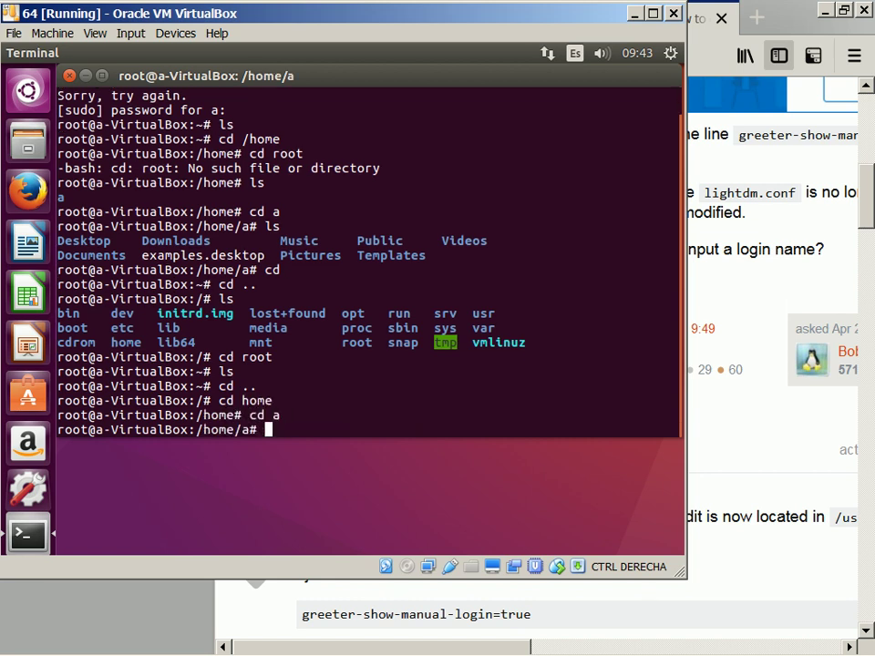
- Change into the Desktop folder of /home/a and list its contents
{"action": "type", "text": "cd Desk"}
{"action": "key", "text": "Tab"}
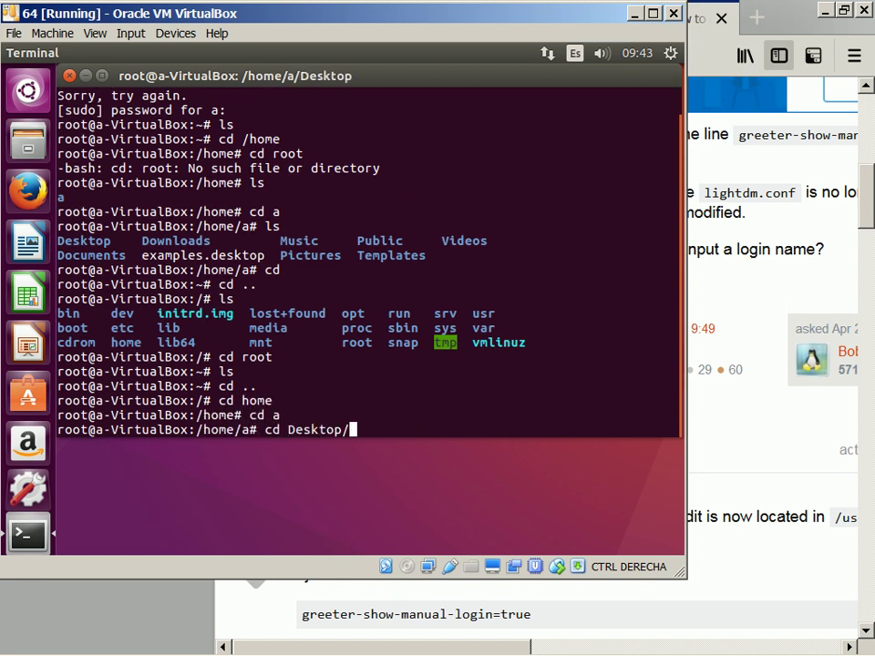
{"action": "key", "text": "Return"}
{"action": "type", "text": "ls"}
{"action": "key", "text": "Return"}
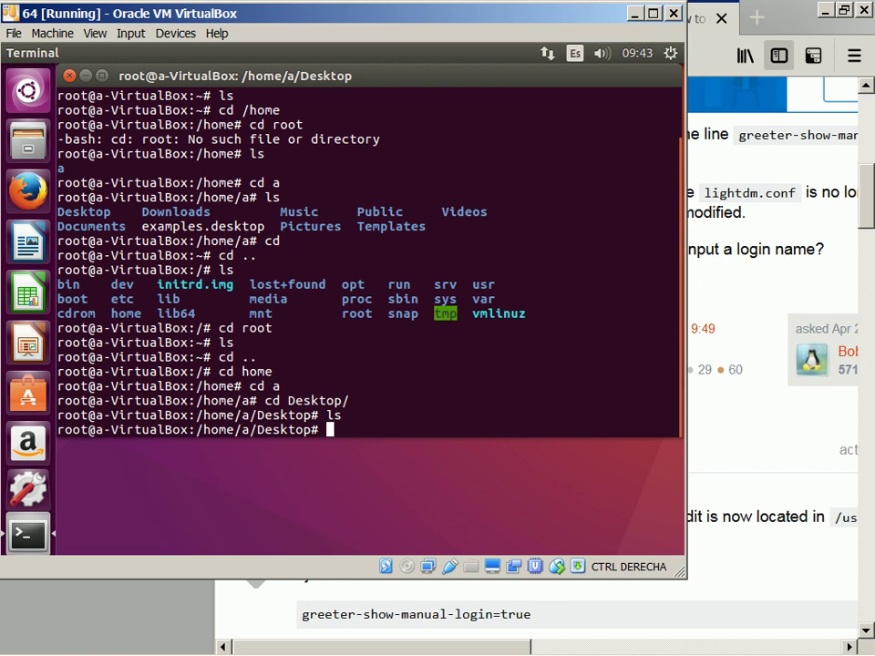
- Switch to the host browser window with the VideoLAN wiki pages, check the Win32CompileMSYS page, and bring up the Win32Compile page
{"action": "key", "text": "alt+Tab"}
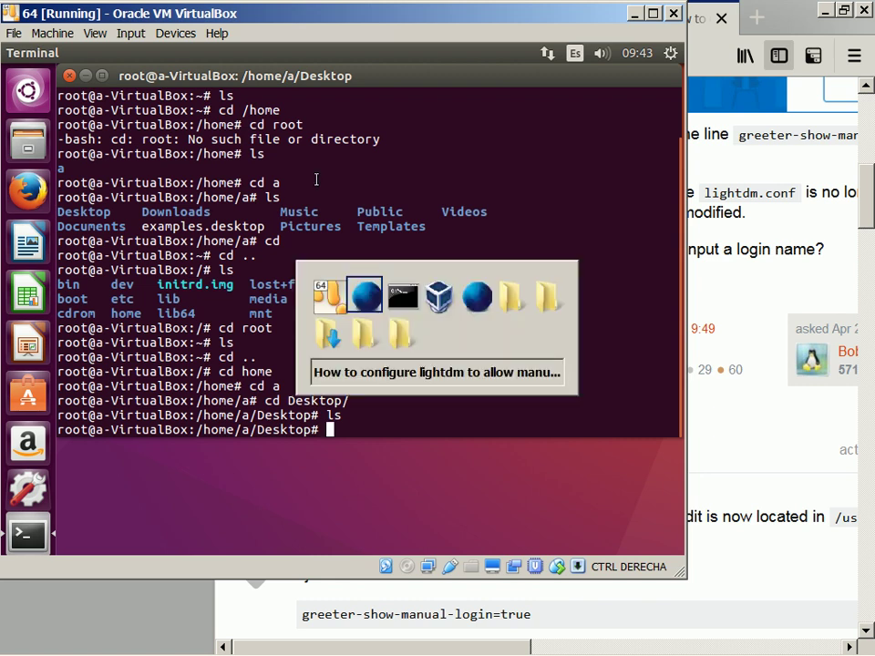
{"action": "key", "text": "alt+Tab"}
{"action": "key", "text": "alt+Tab"}
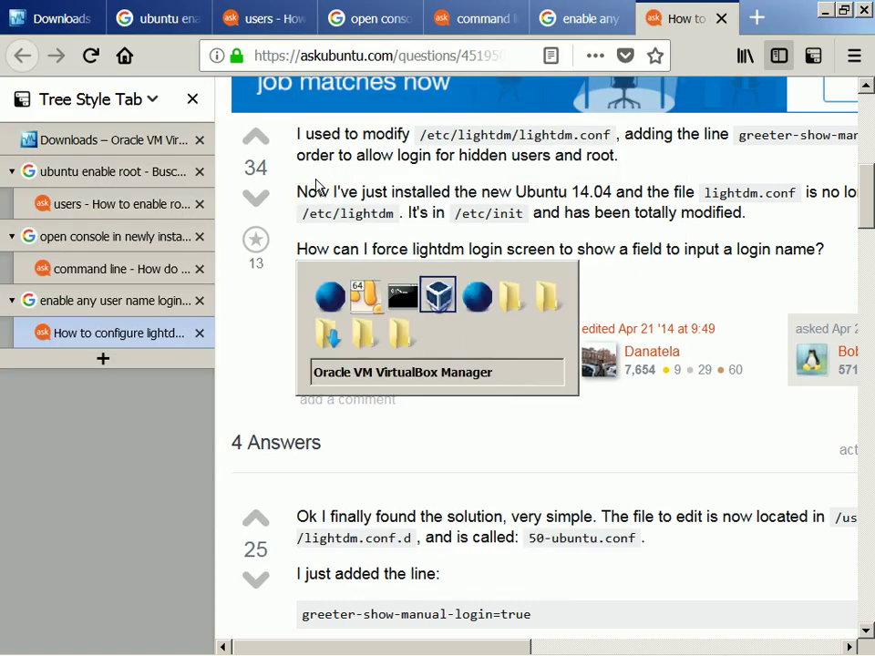
{"action": "key", "text": "Tab"}
{"action": "key", "text": "Tab"}
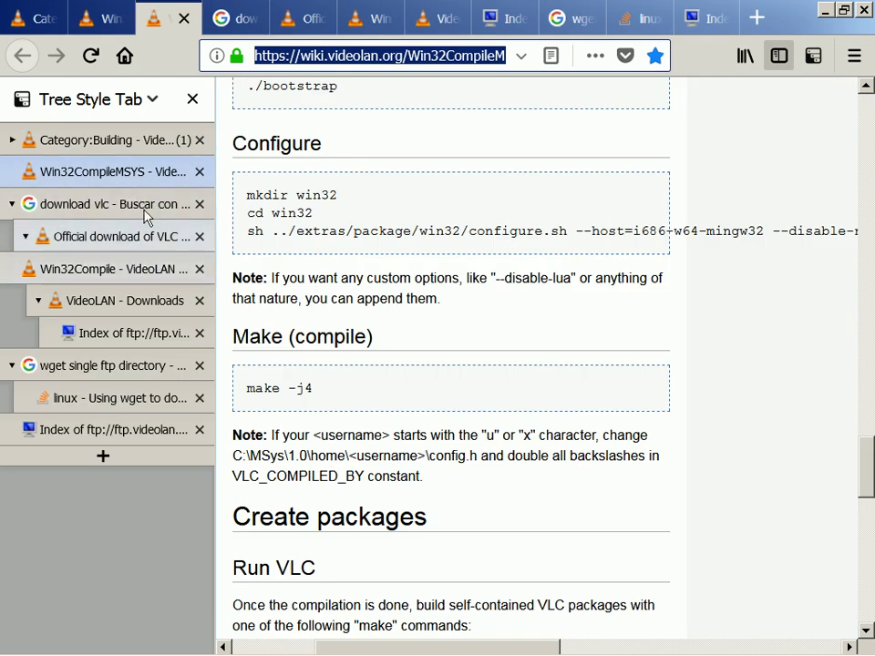
{"action": "left_click", "coordinate": [235, 243]}
{"action": "key", "text": "Home"}
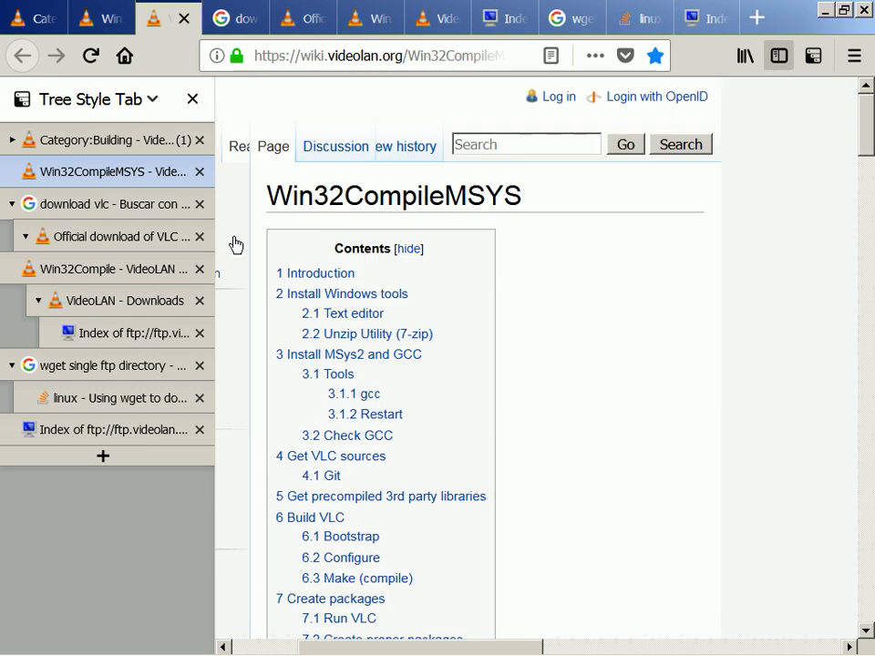
{"action": "left_click", "coordinate": [125, 250]}
{"action": "left_click", "coordinate": [137, 270]}
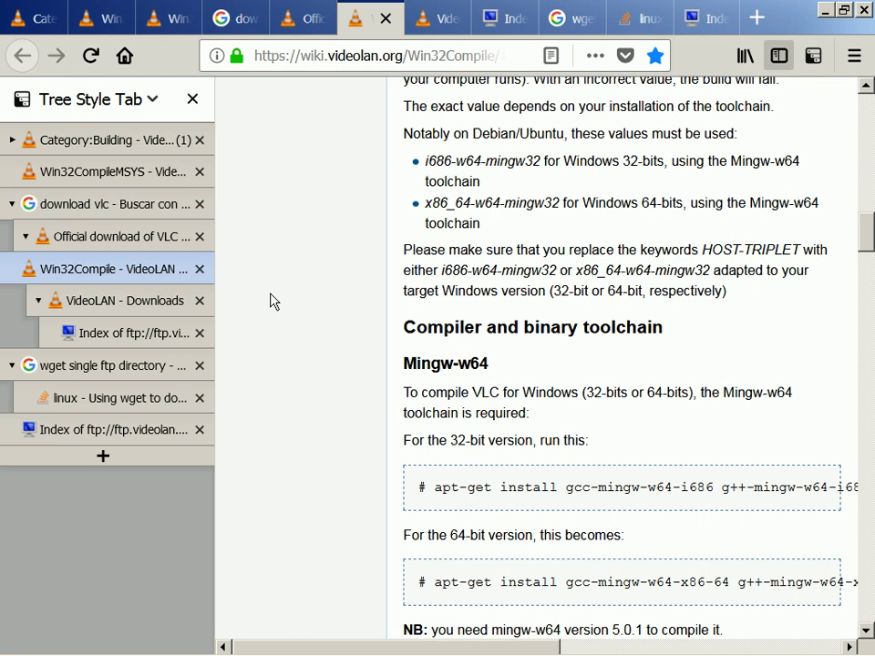
- Review the building methods on the Win32Compile page, then its toolchain section down to the Mingw-w64 install commands
{"action": "scroll", "coordinate": [272, 301], "scroll_direction": "up", "scroll_amount": 15}
{"action": "scroll", "coordinate": [272, 301], "scroll_direction": "down", "scroll_amount": 6}
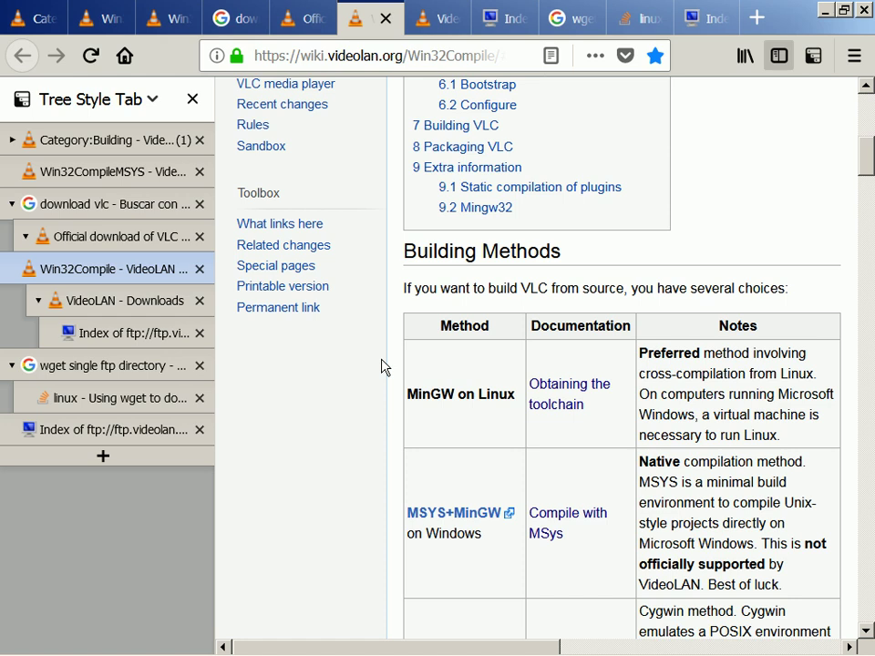
{"action": "left_click", "coordinate": [412, 52]}
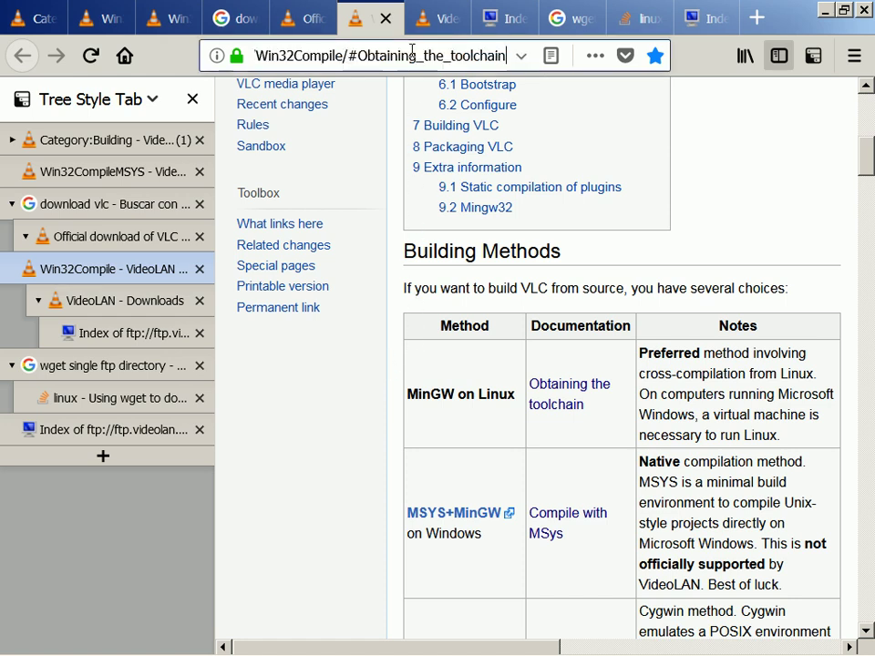
{"action": "key", "text": "Return"}
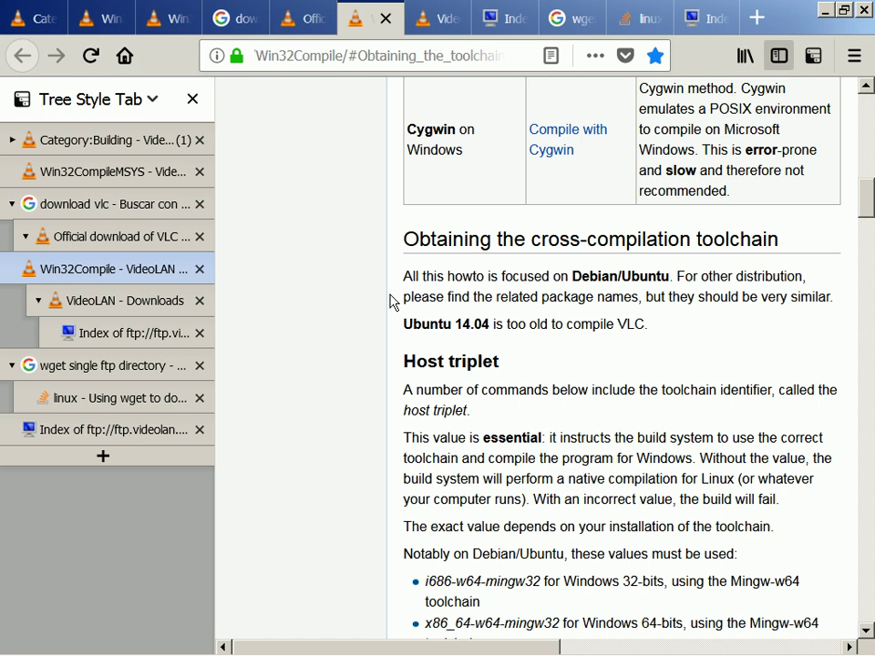
{"action": "scroll", "coordinate": [392, 302], "scroll_direction": "down", "scroll_amount": 5}
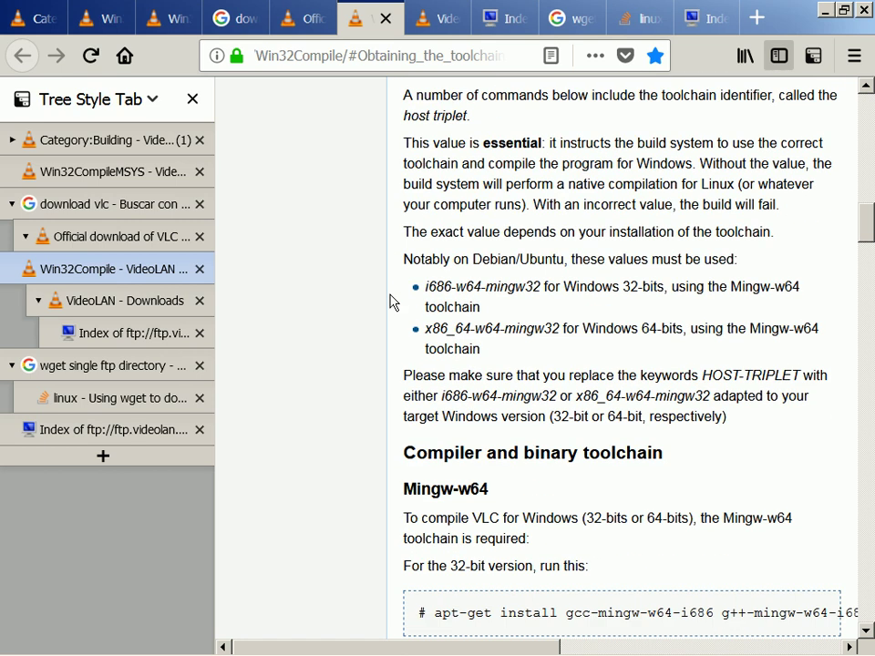
{"action": "scroll", "coordinate": [392, 302], "scroll_direction": "down", "scroll_amount": 5}
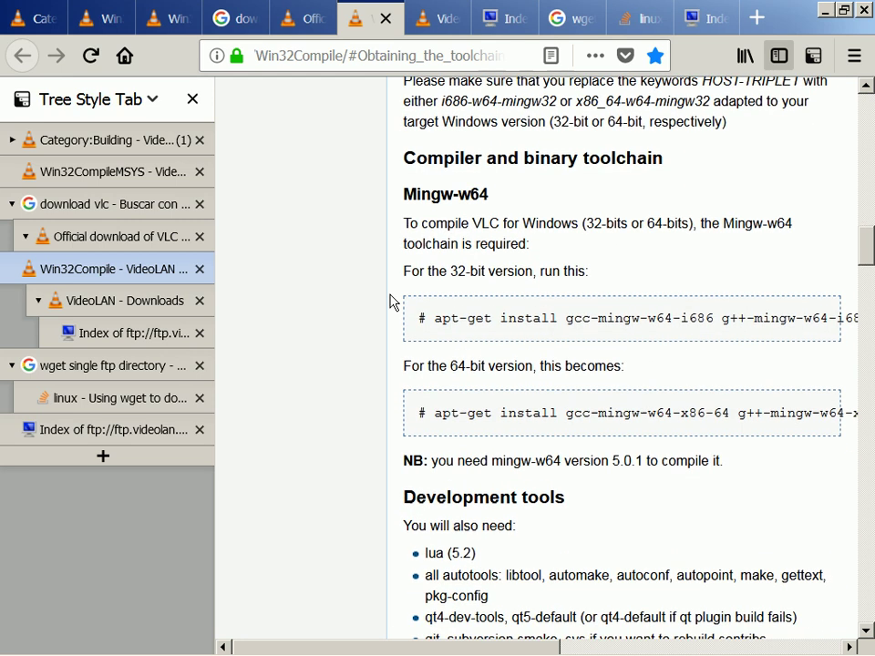
- Copy the apt-get install command for the 32-bit Mingw-w64 toolchain and switch back to the virtual machine's terminal
{"action": "left_click_drag", "start_coordinate": [434, 318], "coordinate": [857, 319]}
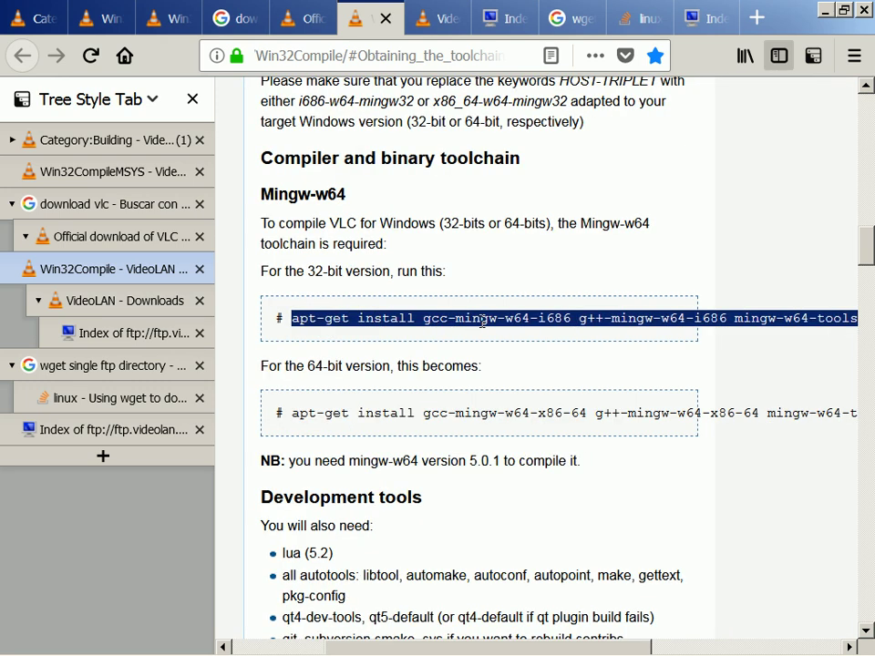
{"action": "key", "text": "ctrl+c"}
{"action": "key", "text": "alt+Tab"}
{"action": "type", "text": "ls"}
{"action": "key", "text": "BackSpace"}
{"action": "key", "text": "BackSpace"}
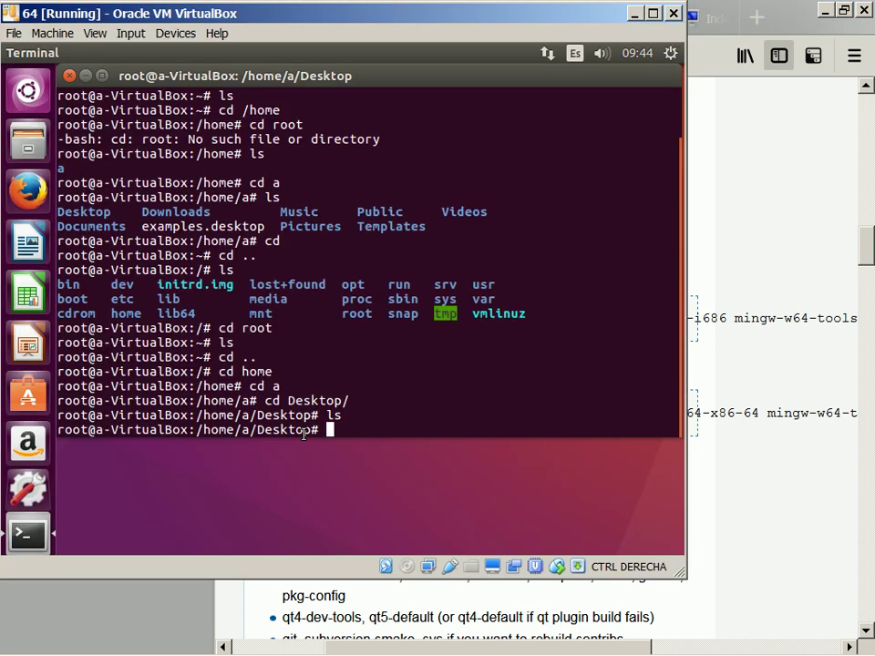
{"action": "left_click", "coordinate": [17, 31]}
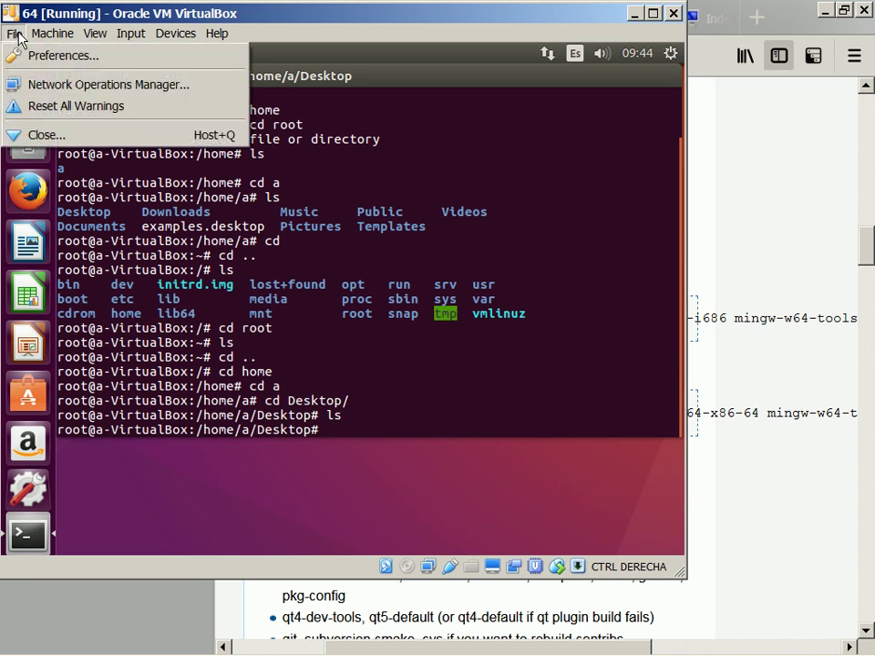
{"action": "left_click", "coordinate": [41, 21]}
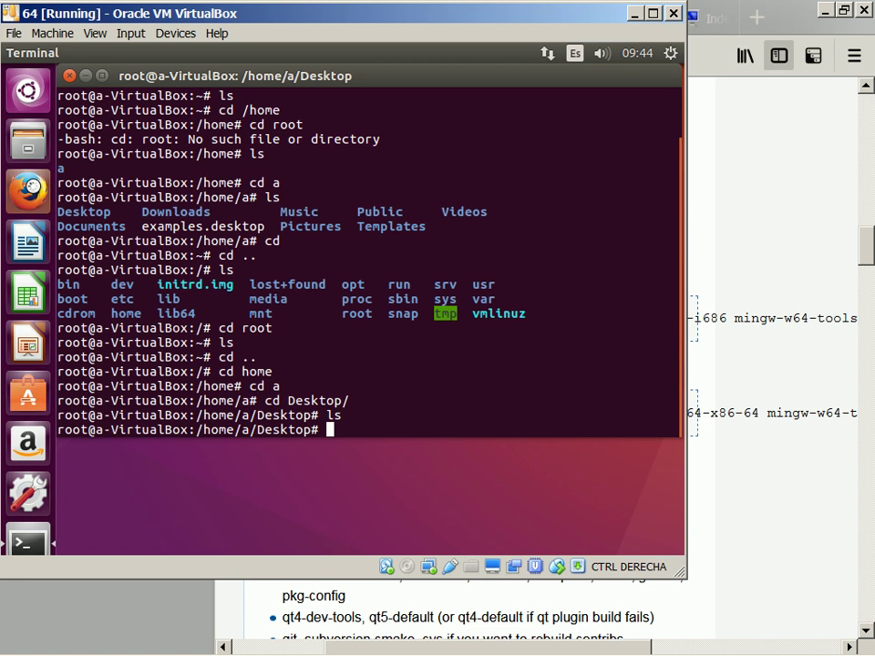
- Open Firefox inside the virtual machine and search the web for "ubuntu build vlc"
{"action": "left_click", "coordinate": [29, 189]}
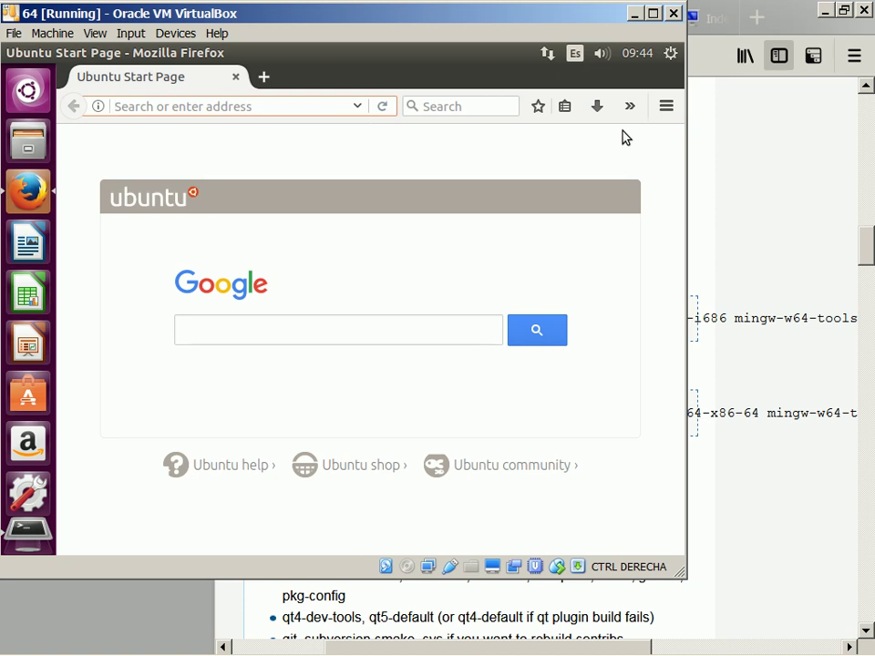
{"action": "type", "text": "u"}
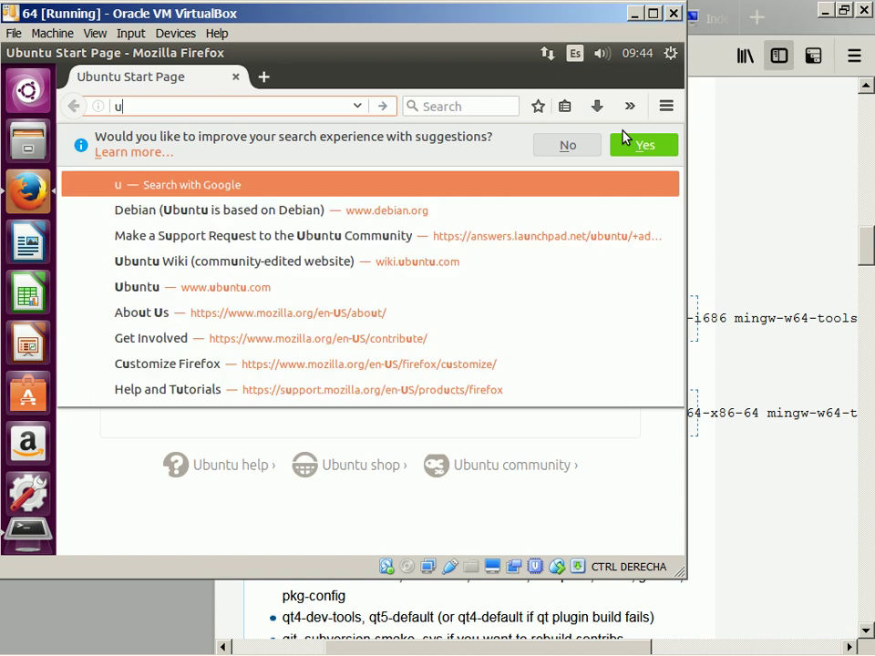
{"action": "type", "text": "buntu bu"}
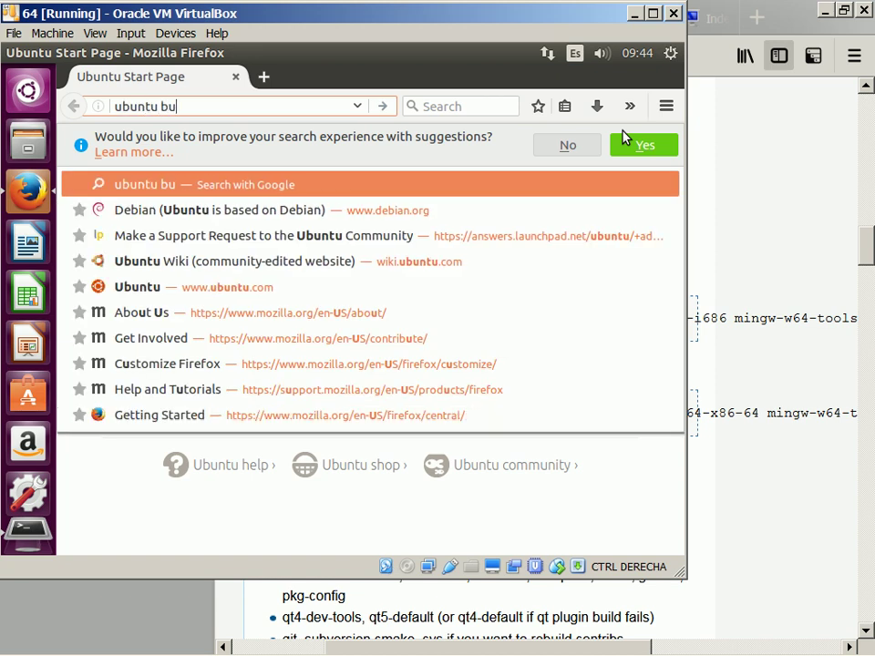
{"action": "type", "text": "ild"}
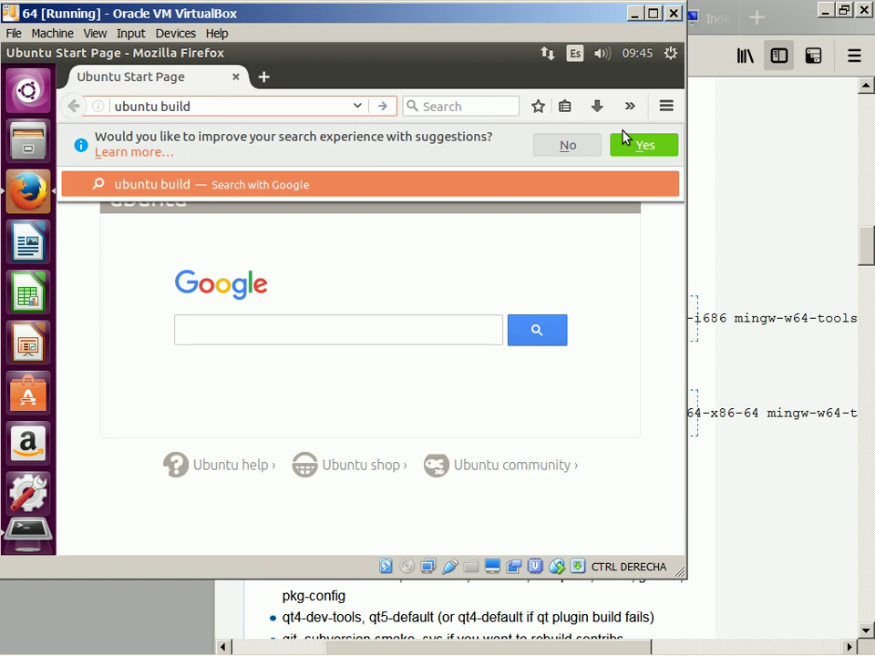
{"action": "type", "text": "vlc"}
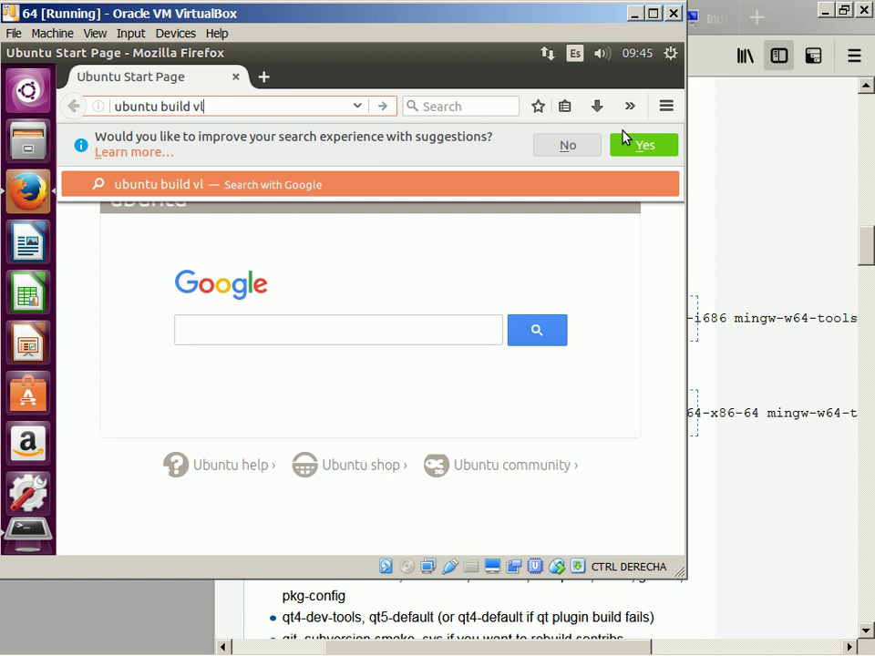
{"action": "key", "text": "Return"}
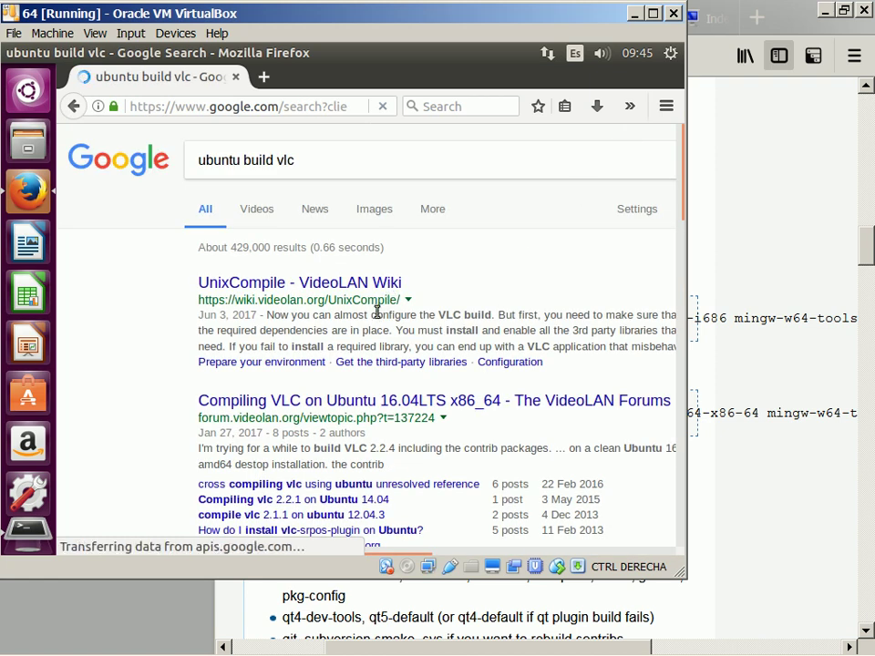
- Refine the web search to "ubuntu build vlc for windows"
{"action": "left_click", "coordinate": [389, 170]}
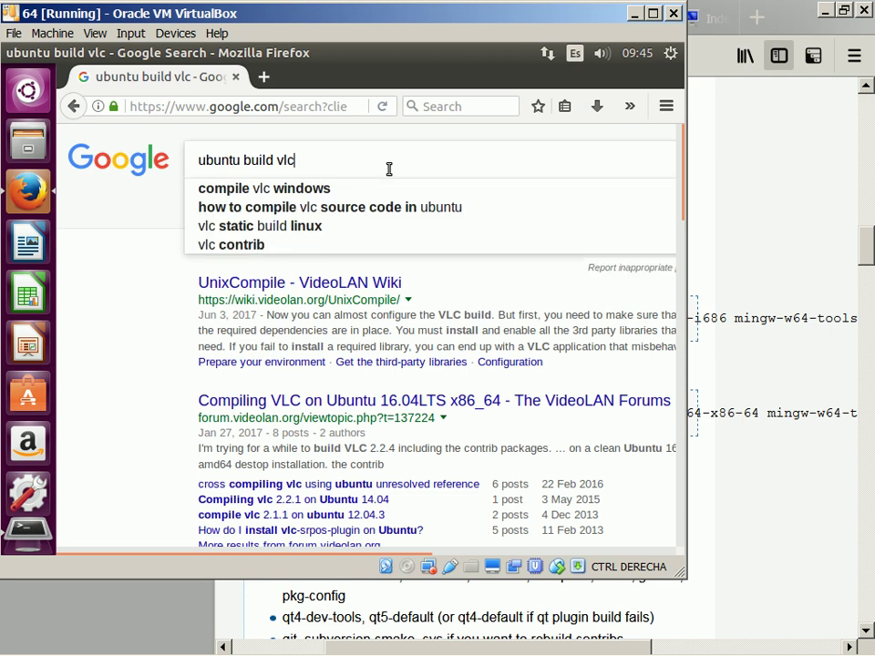
{"action": "type", "text": "for windows"}
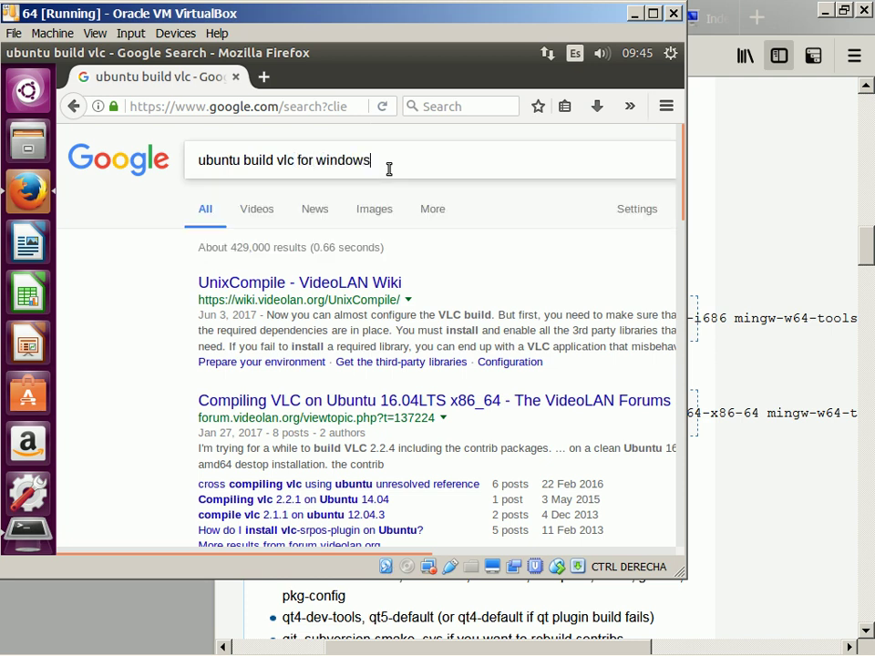
{"action": "key", "text": "Return"}
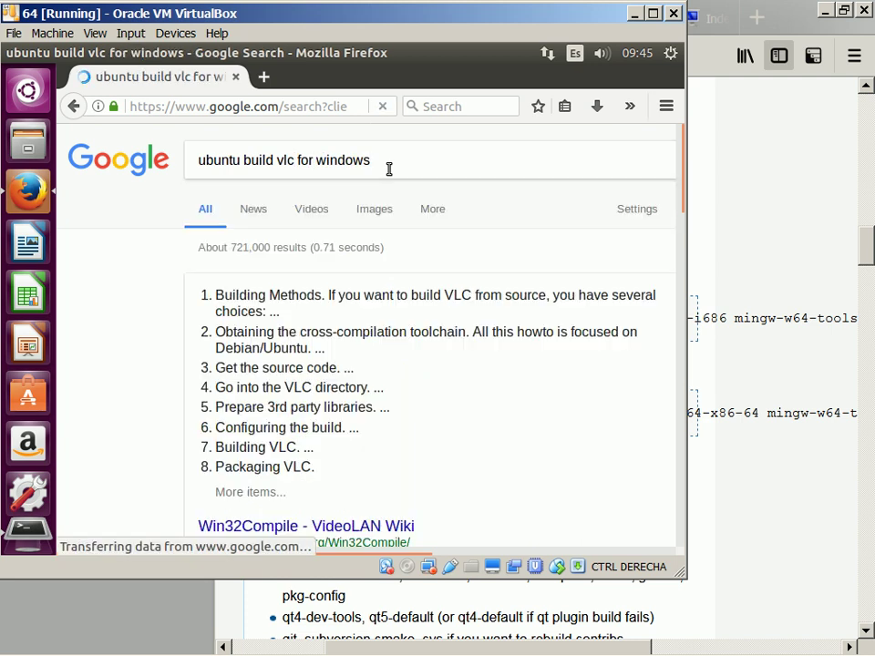
- Open the Win32Compile VideoLAN Wiki result and go to its Building Methods table
{"action": "scroll", "coordinate": [364, 474], "scroll_direction": "down", "scroll_amount": 3}
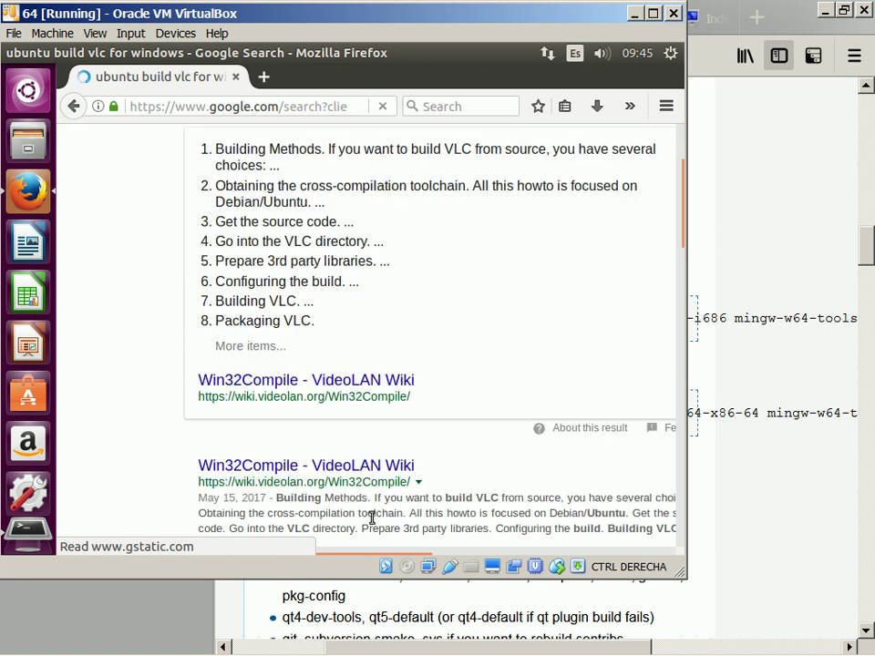
{"action": "left_click", "coordinate": [363, 467]}
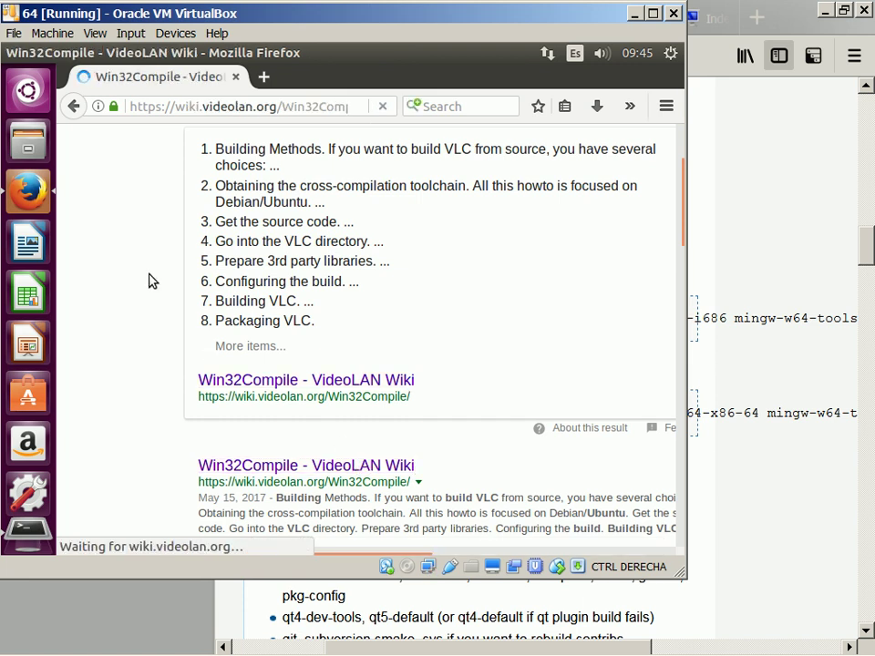
{"action": "scroll", "coordinate": [186, 306], "scroll_direction": "down", "scroll_amount": 5}
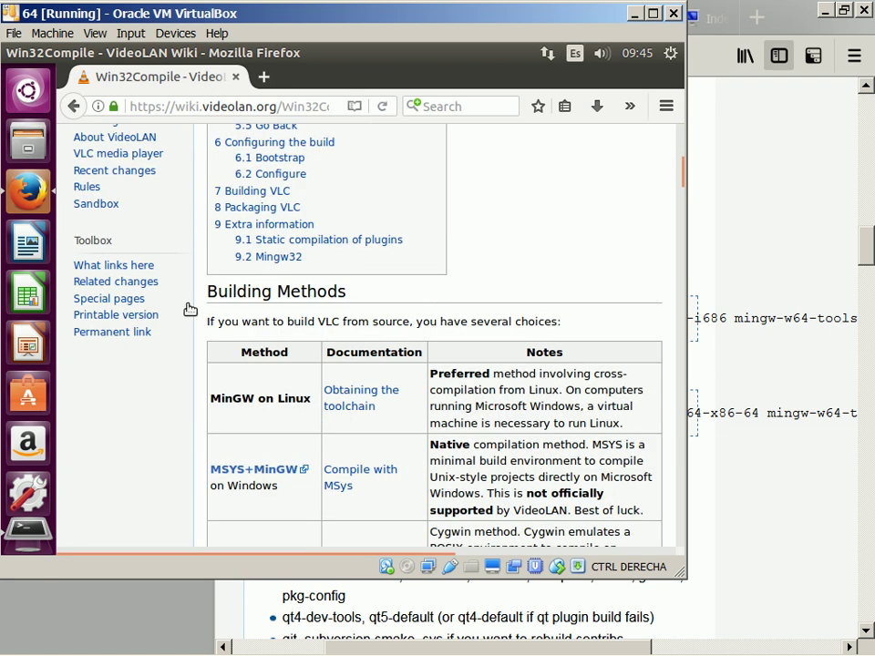
{"action": "scroll", "coordinate": [201, 304], "scroll_direction": "down", "scroll_amount": 1}
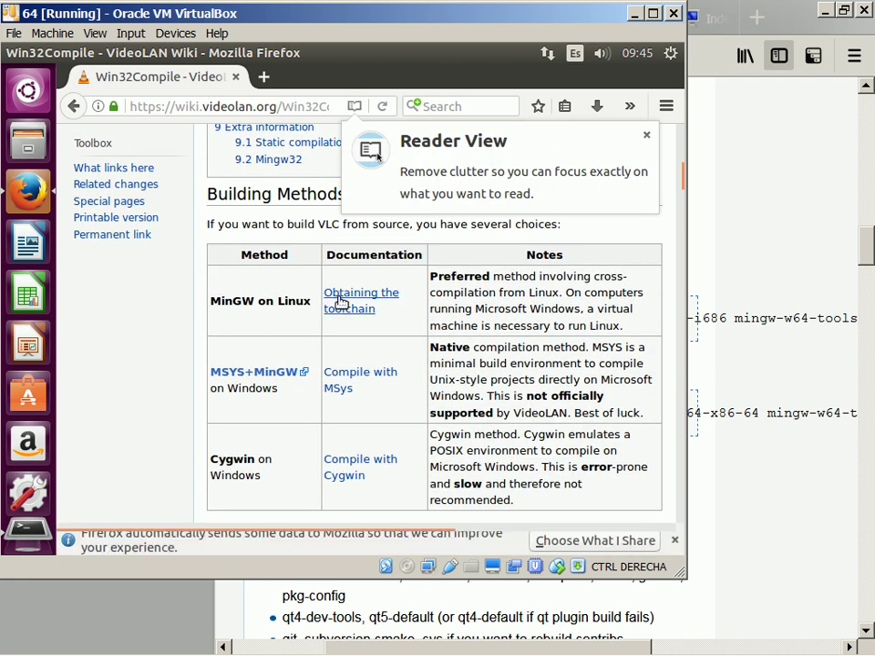
- Dismiss the Reader View notice, follow the MinGW on Linux toolchain documentation and copy the 32-bit Mingw-w64 apt-get install command
{"action": "left_click", "coordinate": [647, 137]}
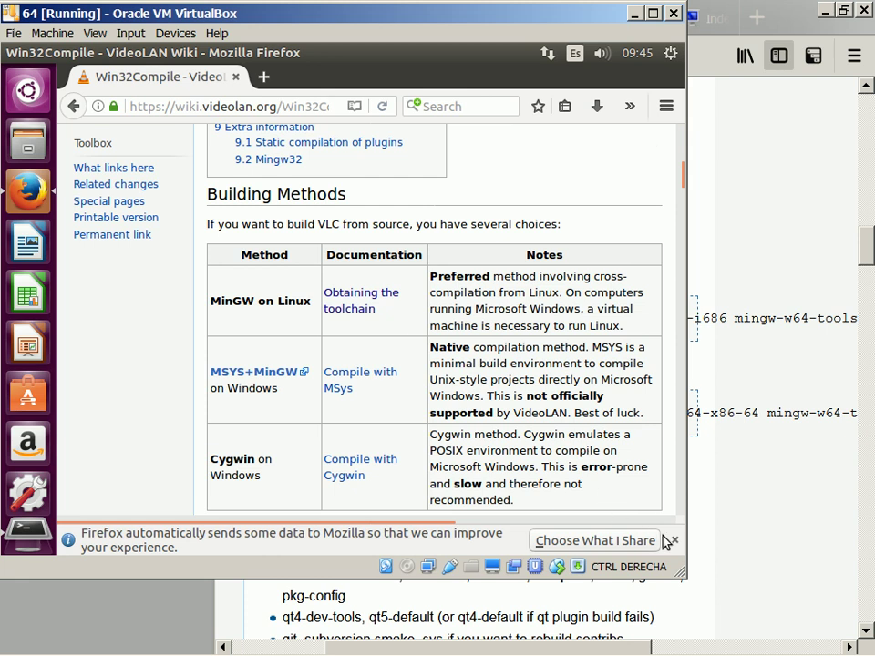
{"action": "left_click", "coordinate": [349, 301]}
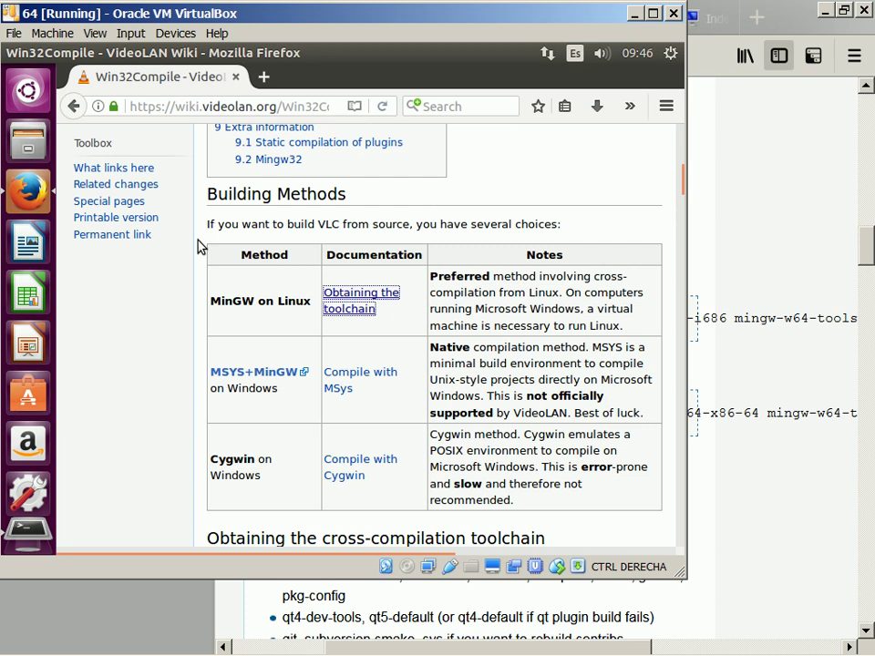
{"action": "key", "text": "Return"}
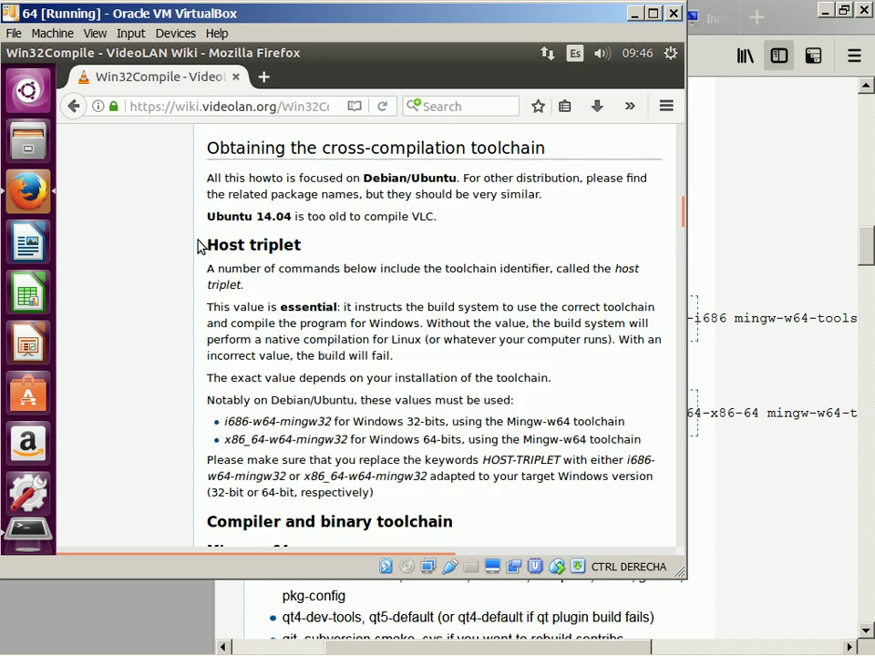
{"action": "scroll", "coordinate": [200, 246], "scroll_direction": "down", "scroll_amount": 7}
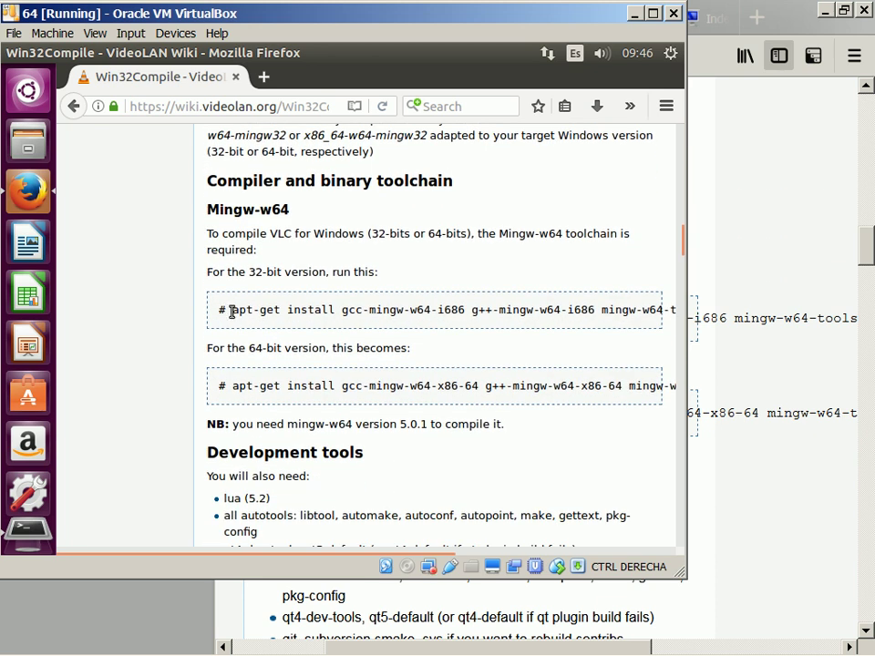
{"action": "triple_click", "coordinate": [234, 313]}
{"action": "key", "text": "super+c"}
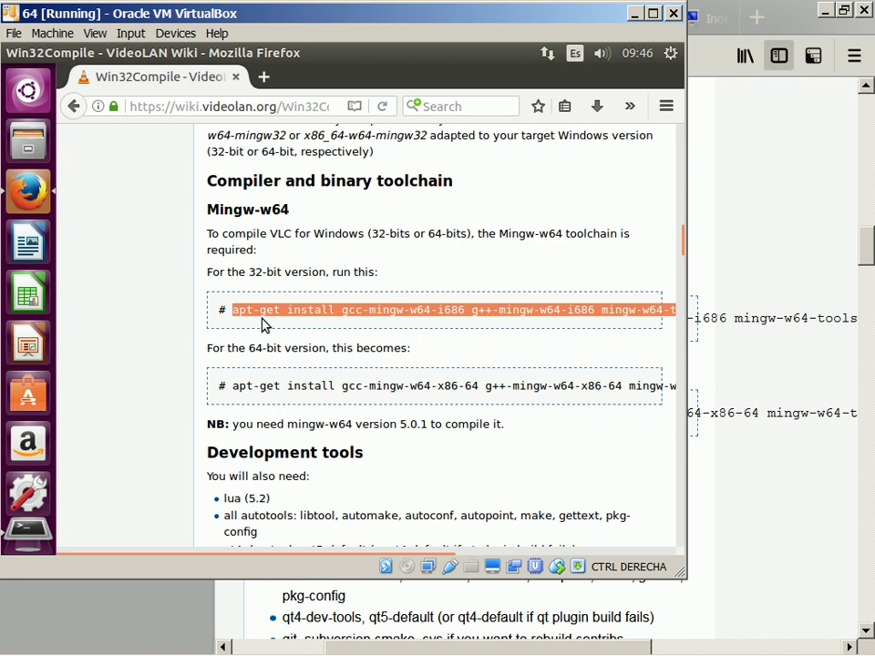
- Run the copied install command for gcc-mingw-w64-i686, g++-mingw-w64-i686 and mingw-w64-tools in the terminal and accept the installation
{"action": "key", "text": "alt+Tab"}
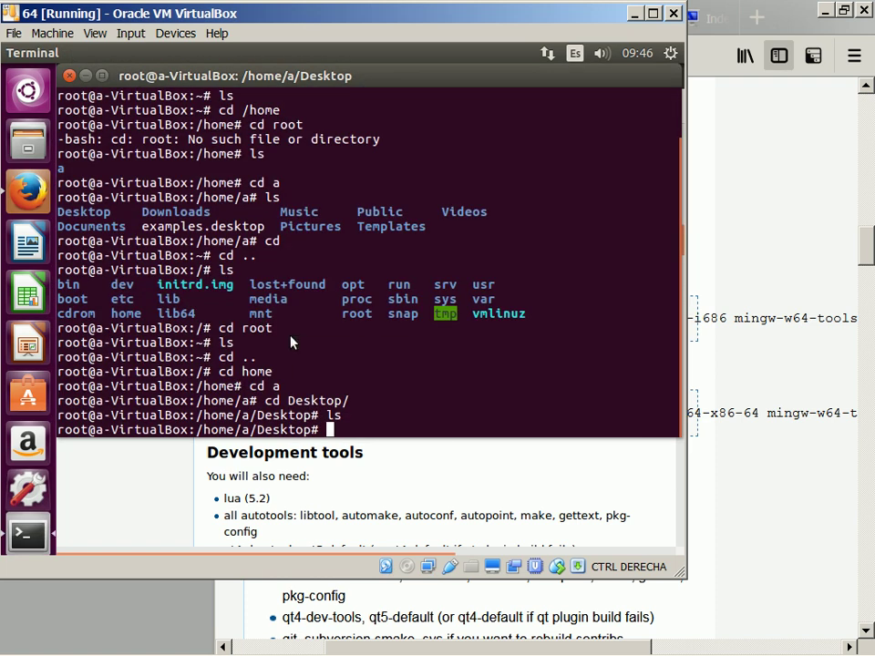
{"action": "right_click", "coordinate": [290, 341]}
{"action": "left_click", "coordinate": [276, 354]}
{"action": "right_click", "coordinate": [276, 353]}
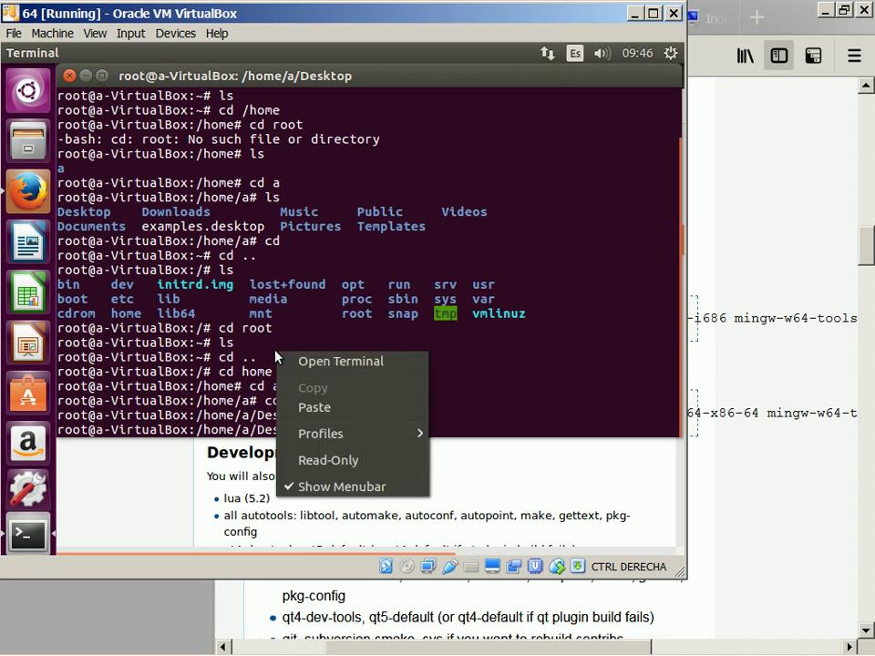
{"action": "left_click", "coordinate": [306, 407]}
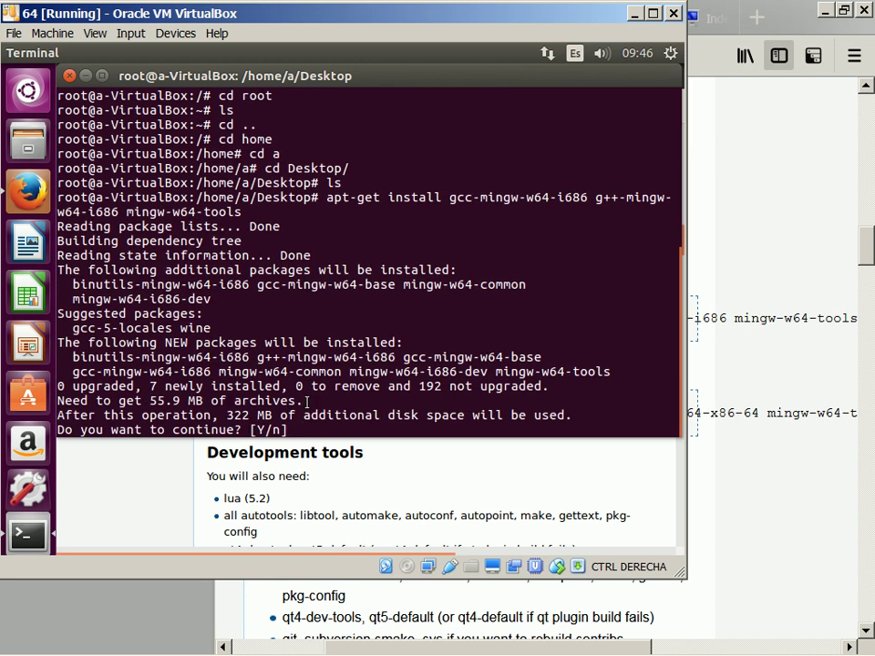
{"action": "type", "text": "y"}
{"action": "key", "text": "Return"}
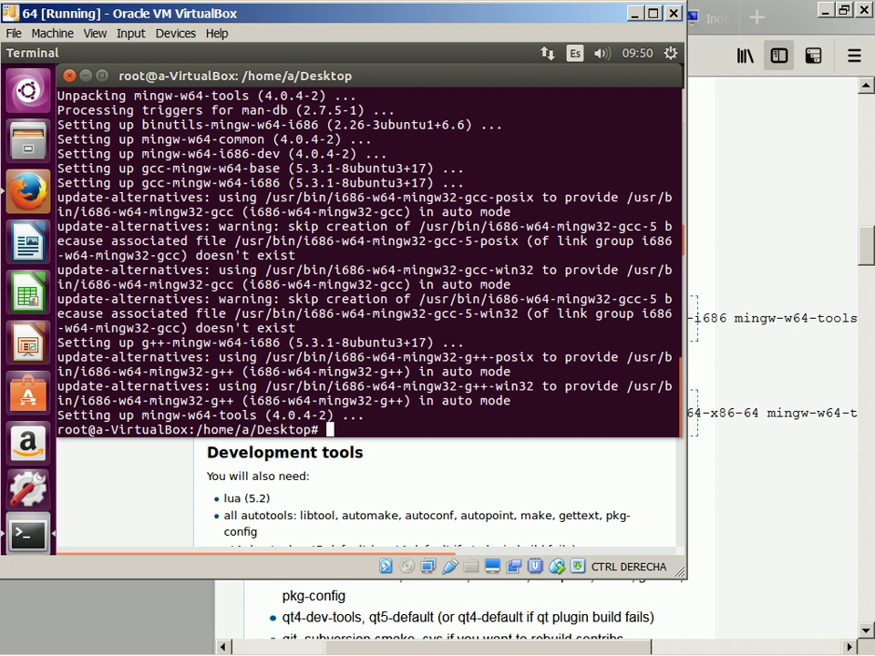
{"action": "key", "text": "alt+Tab"}
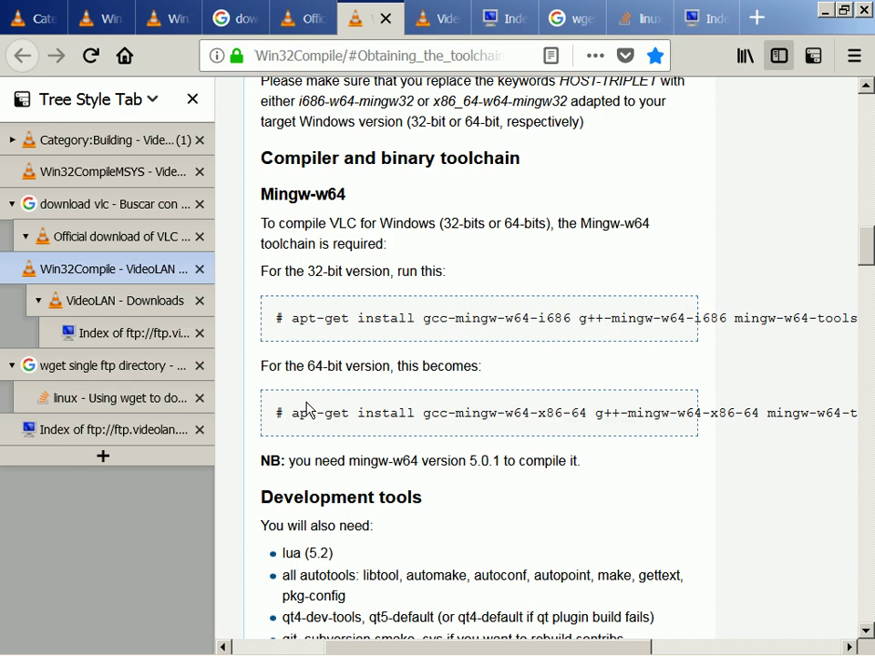
{"action": "left_click_drag", "start_coordinate": [290, 413], "coordinate": [381, 416]}
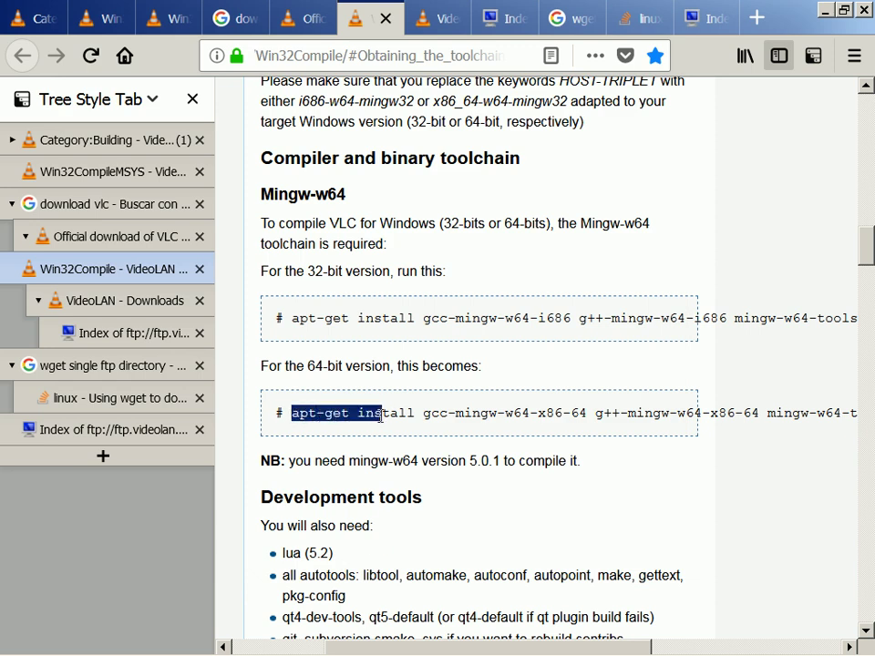
{"action": "key", "text": "shift+End"}
{"action": "key", "text": "alt+Tab"}
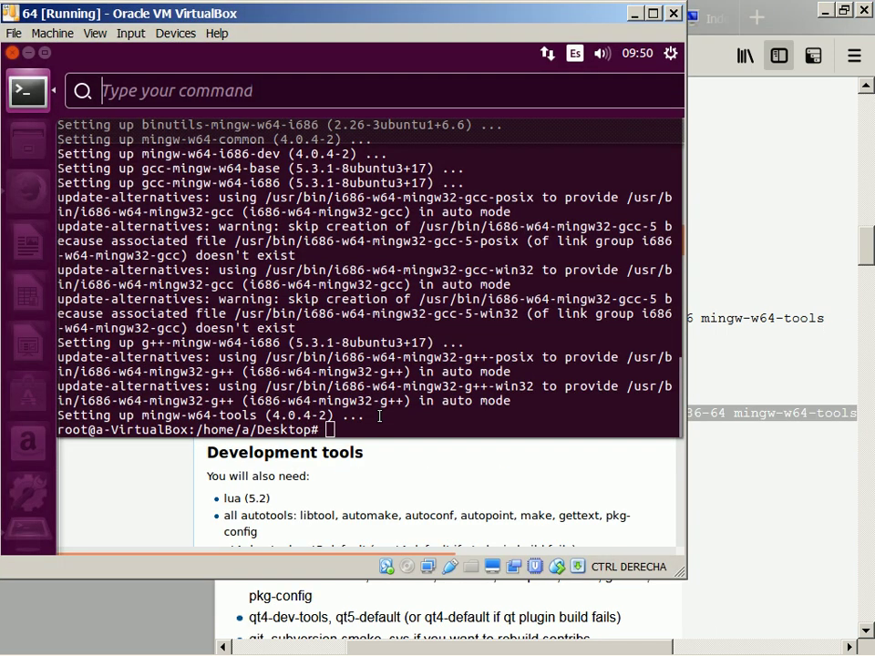
{"action": "key", "text": "Escape"}
{"action": "right_click", "coordinate": [380, 421]}
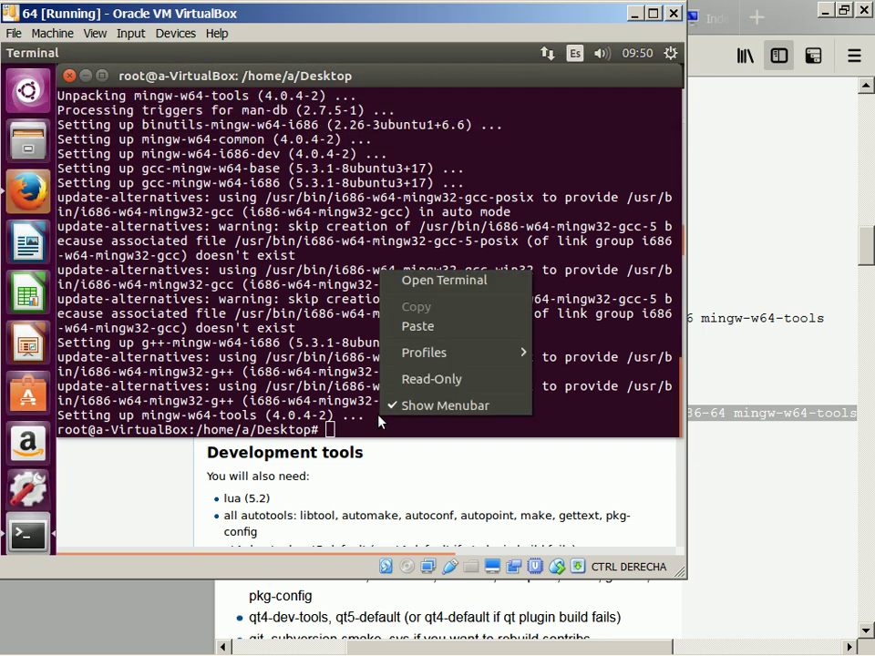
{"action": "left_click", "coordinate": [326, 414]}
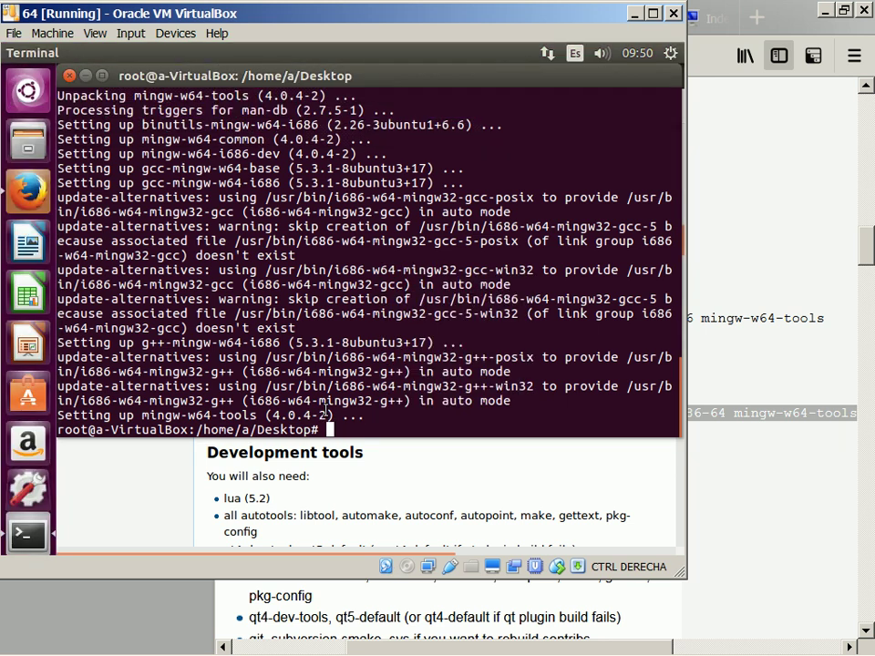
- Select the 64-bit Mingw-w64 apt-get install command on the wiki page inside the virtual machine
{"action": "key", "text": "alt+Tab"}
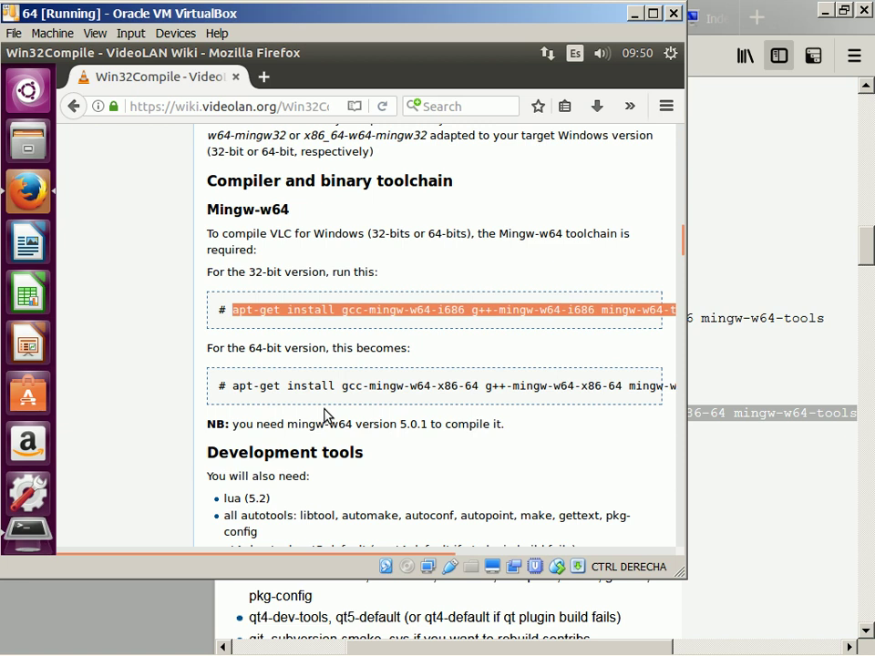
{"action": "left_click", "coordinate": [231, 386]}
{"action": "double_click", "coordinate": [232, 387]}
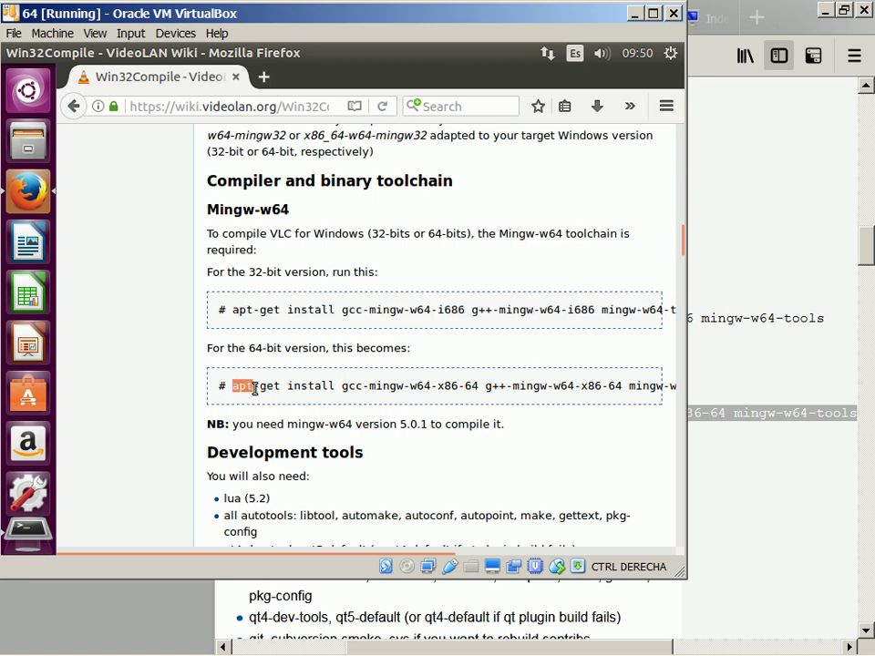
{"action": "triple_click", "coordinate": [255, 388]}
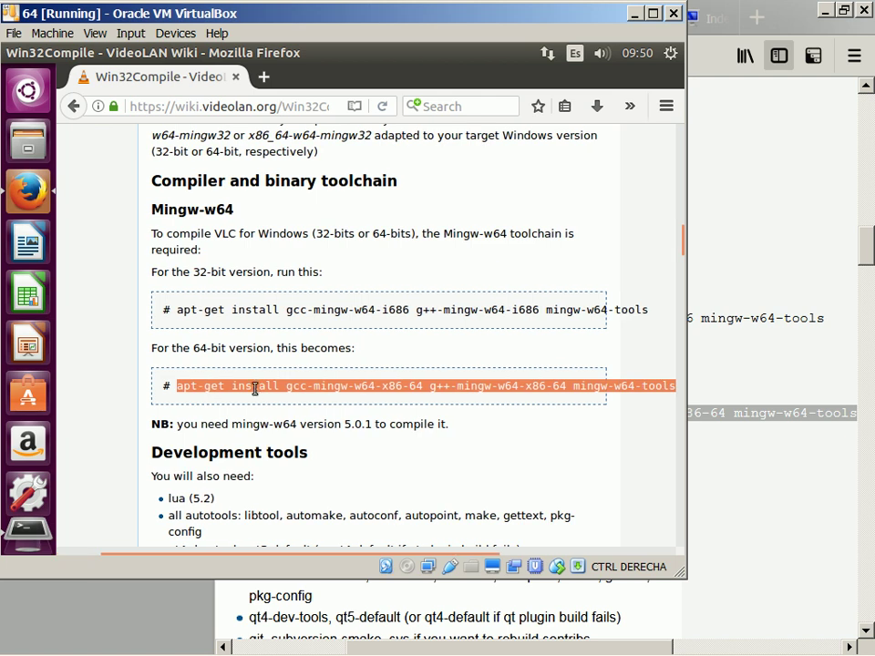
- Run the install command for gcc-mingw-w64-x86-64, g++-mingw-w64-x86-64 and mingw-w64-tools in the terminal and accept the installation
{"action": "key", "text": "alt+Tab"}
{"action": "right_click", "coordinate": [303, 426]}
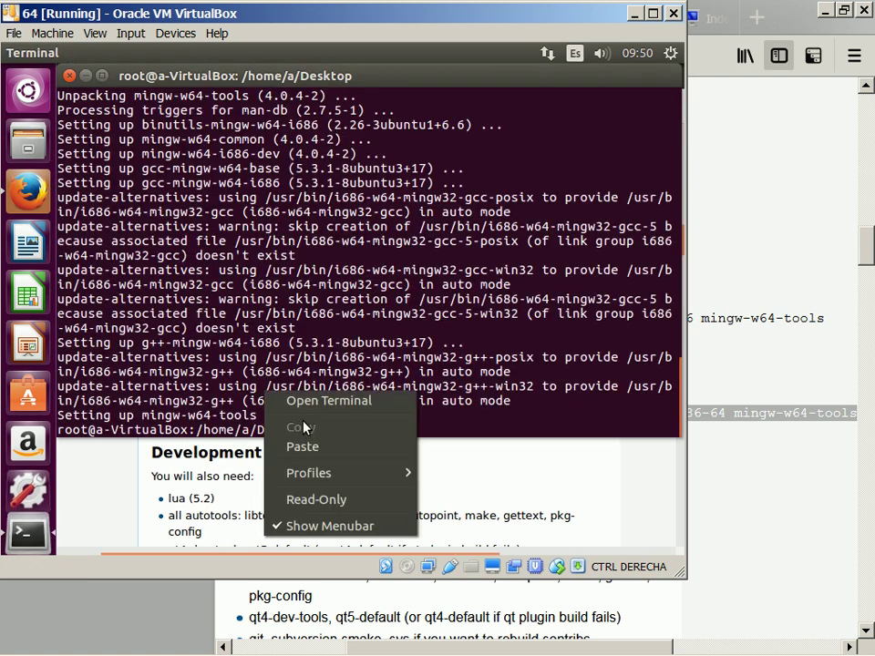
{"action": "left_click", "coordinate": [347, 453]}
{"action": "key", "text": "alt+Tab"}
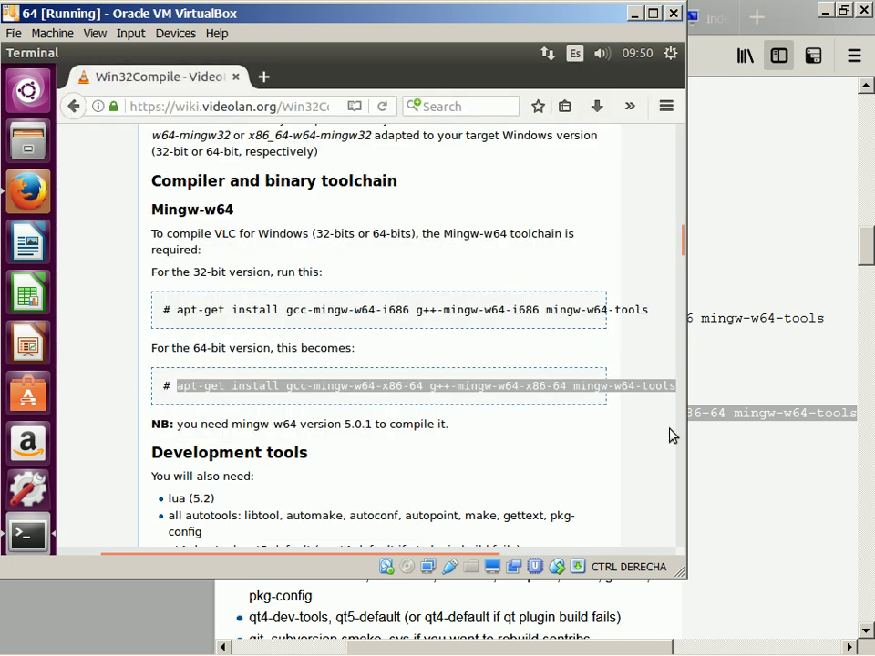
{"action": "left_click", "coordinate": [669, 434]}
{"action": "key", "text": "alt+Tab"}
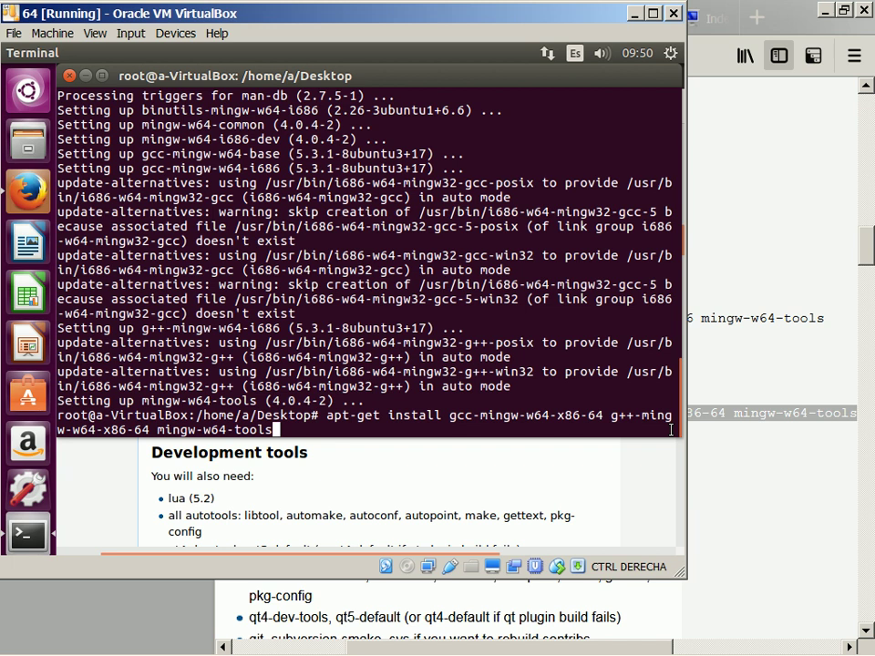
{"action": "key", "text": "Return"}
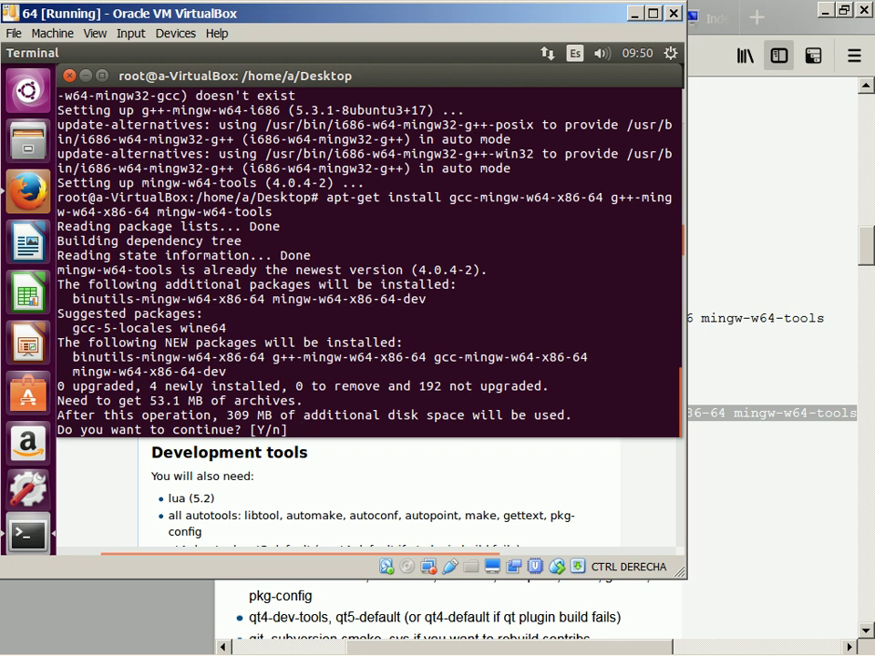
{"action": "type", "text": "y"}
{"action": "key", "text": "Return"}
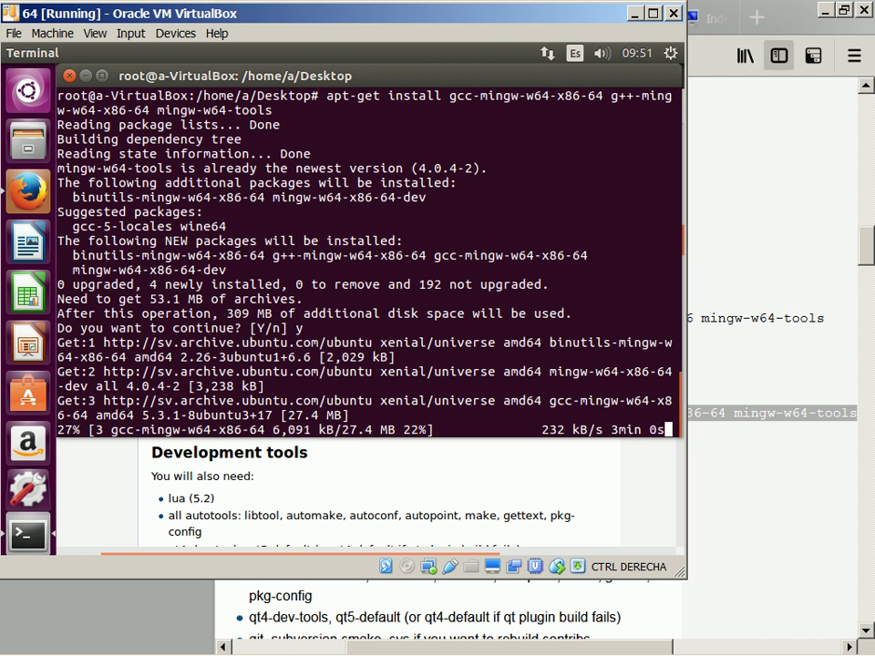
- Examine the wiki's Development tools section, including the required packages and the full install commands listed under Run
{"action": "left_click", "coordinate": [671, 436]}
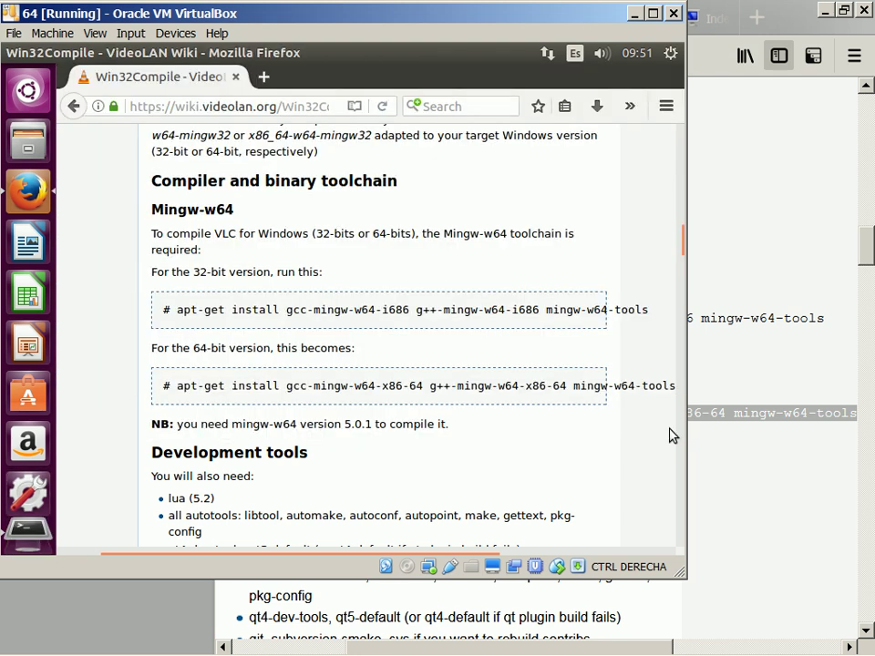
{"action": "scroll", "coordinate": [671, 436], "scroll_direction": "down", "scroll_amount": 1}
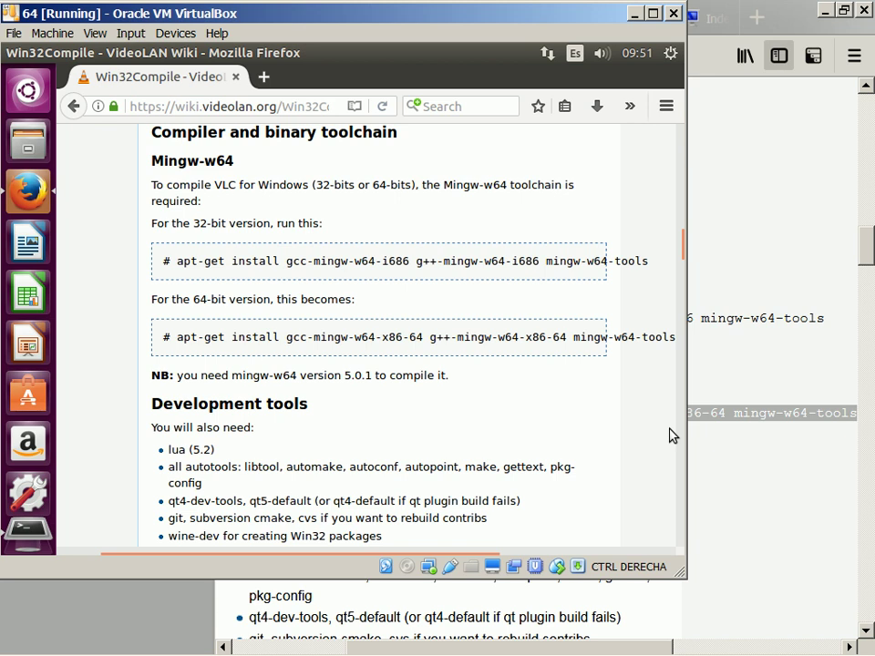
{"action": "scroll", "coordinate": [672, 434], "scroll_direction": "down", "scroll_amount": 4}
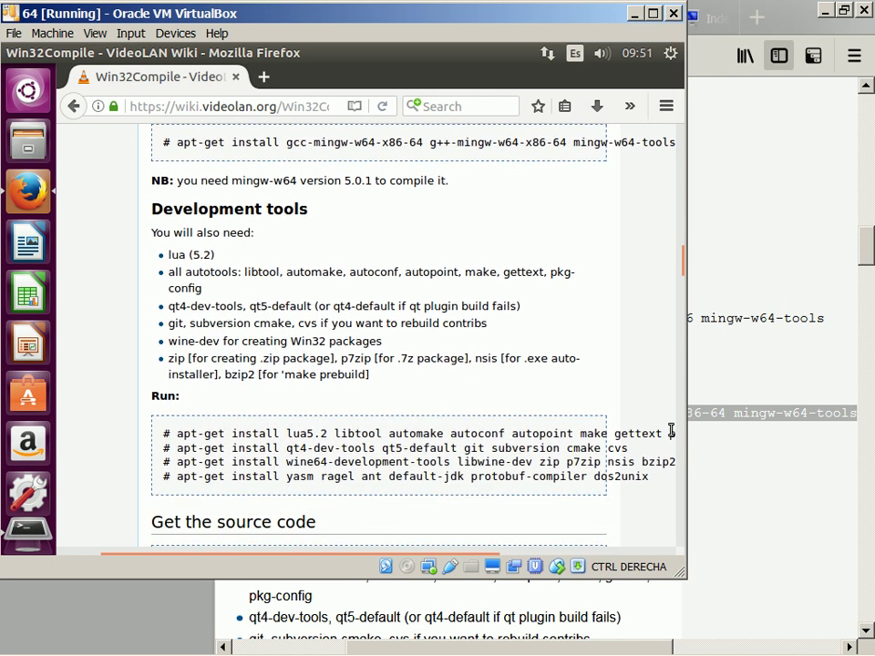
{"action": "scroll", "coordinate": [671, 431], "scroll_direction": "down", "scroll_amount": 2}
{"action": "scroll", "coordinate": [672, 431], "scroll_direction": "up", "scroll_amount": 1}
{"action": "scroll", "coordinate": [672, 431], "scroll_direction": "down", "scroll_amount": 1}
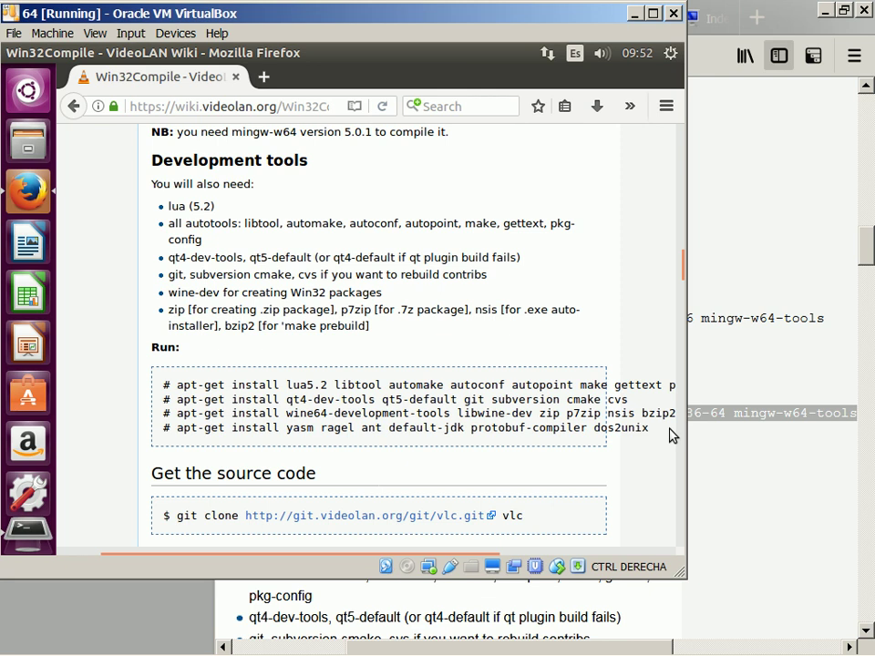
{"action": "scroll", "coordinate": [672, 435], "scroll_direction": "up", "scroll_amount": 2}
{"action": "scroll", "coordinate": [672, 436], "scroll_direction": "right", "scroll_amount": 4}
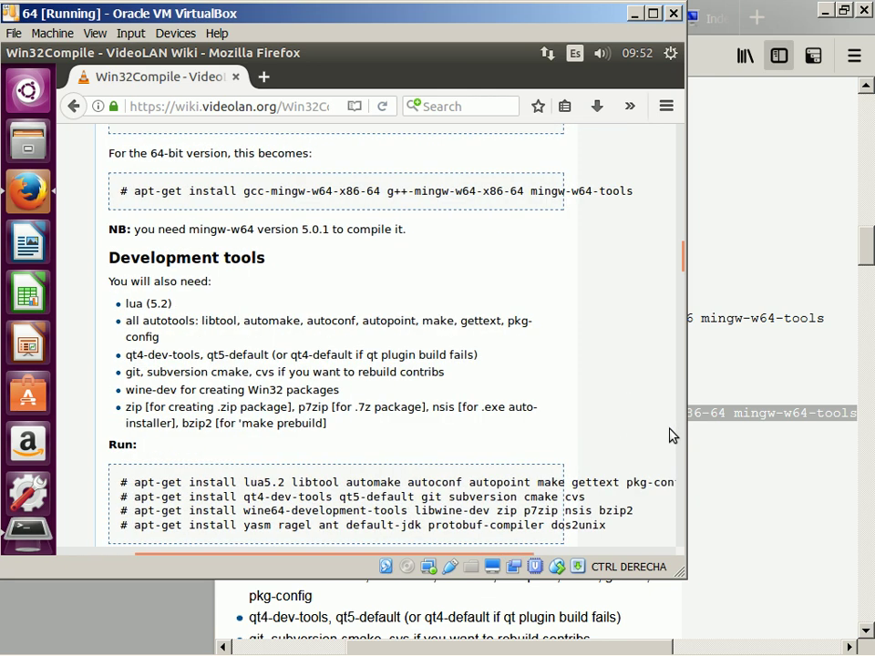
{"action": "scroll", "coordinate": [671, 436], "scroll_direction": "left", "scroll_amount": 4}
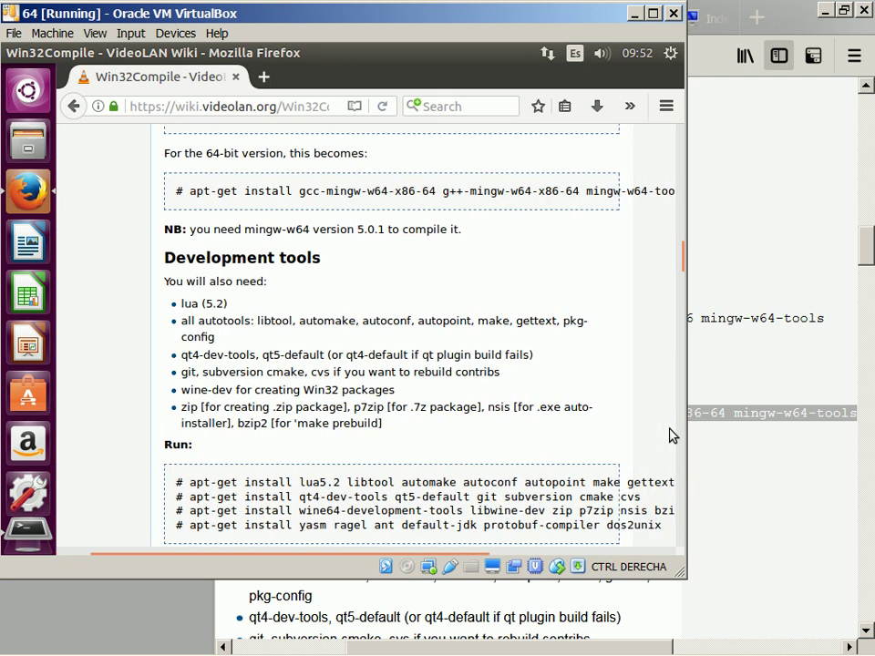
{"action": "scroll", "coordinate": [672, 436], "scroll_direction": "right", "scroll_amount": 1}
{"action": "scroll", "coordinate": [672, 436], "scroll_direction": "down", "scroll_amount": 2}
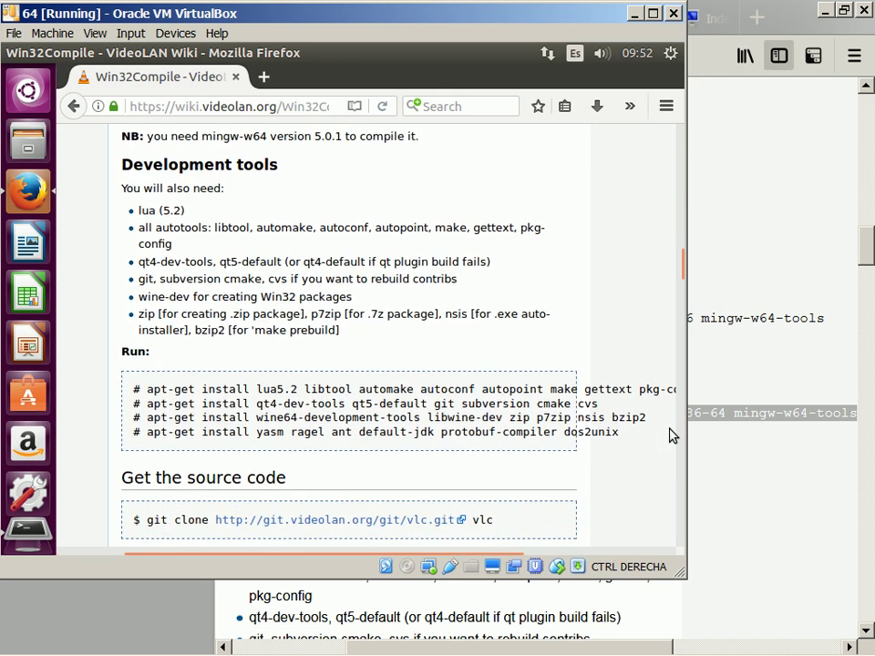
{"action": "scroll", "coordinate": [672, 436], "scroll_direction": "right", "scroll_amount": 2}
{"action": "scroll", "coordinate": [671, 436], "scroll_direction": "left", "scroll_amount": 3}
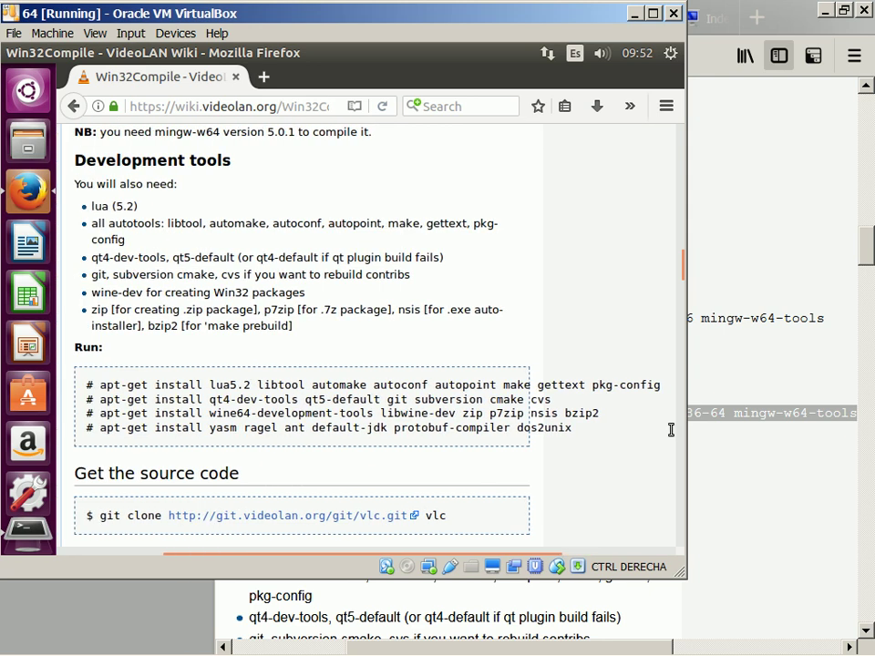
- Check the terminal for the end of the 64-bit toolchain installation, and copy the wiki's first Development tools install command
{"action": "key", "text": "alt+Tab"}
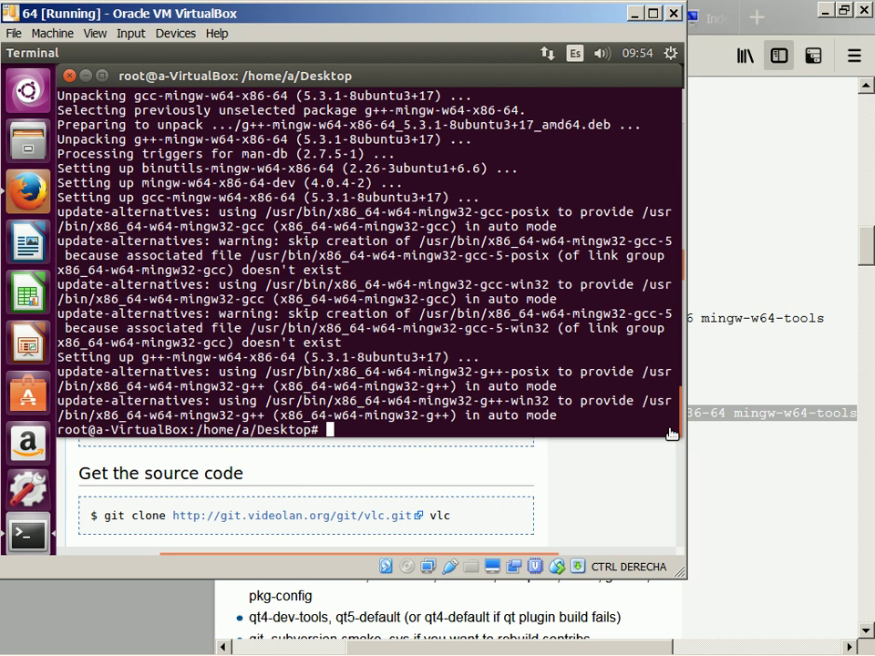
{"action": "left_click", "coordinate": [670, 461]}
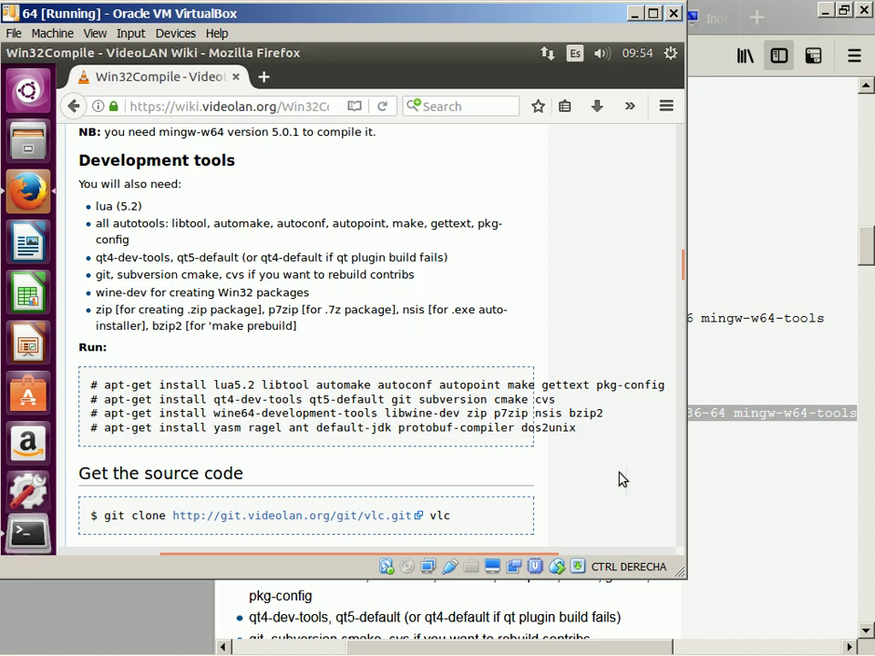
{"action": "left_click_drag", "start_coordinate": [107, 385], "coordinate": [120, 384]}
{"action": "triple_click", "coordinate": [120, 384]}
{"action": "key", "text": "super+c"}
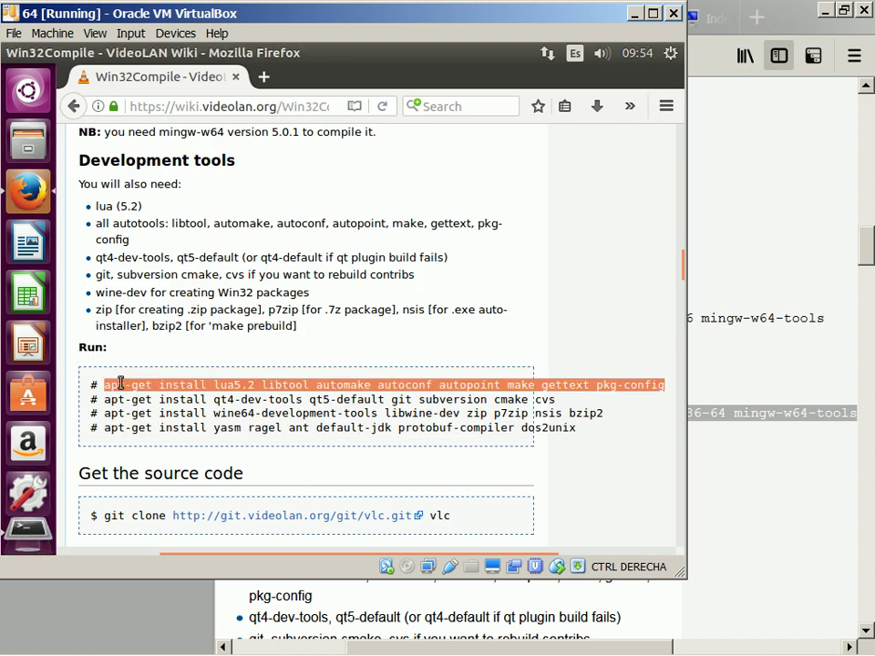
- Run the copied apt-get command for lua5.2, libtool, automake, autoconf, autopoint, make, gettext and pkg-config in the terminal and accept the installation
{"action": "key", "text": "alt+Tab"}
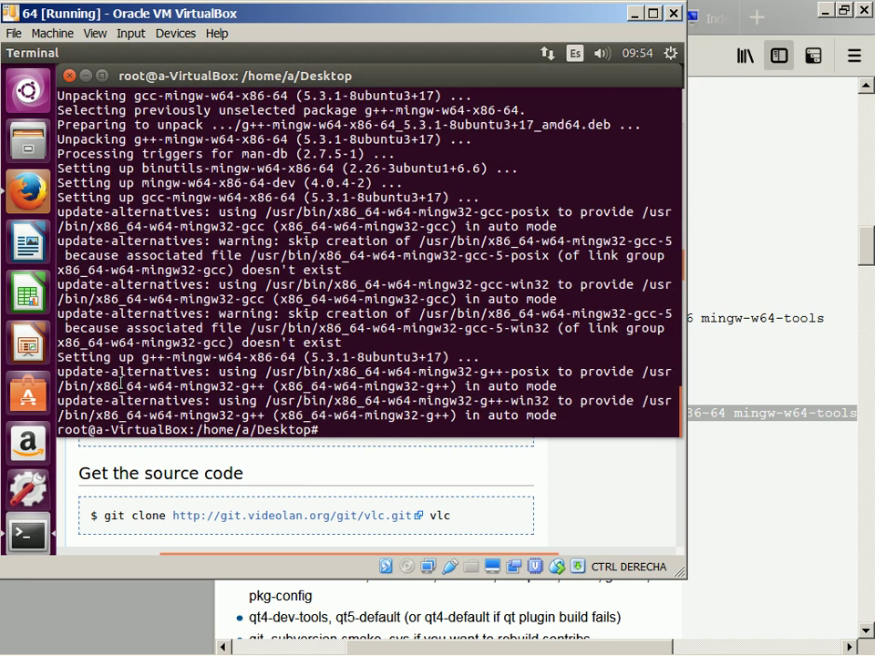
{"action": "right_click", "coordinate": [122, 384]}
{"action": "left_click", "coordinate": [157, 436]}
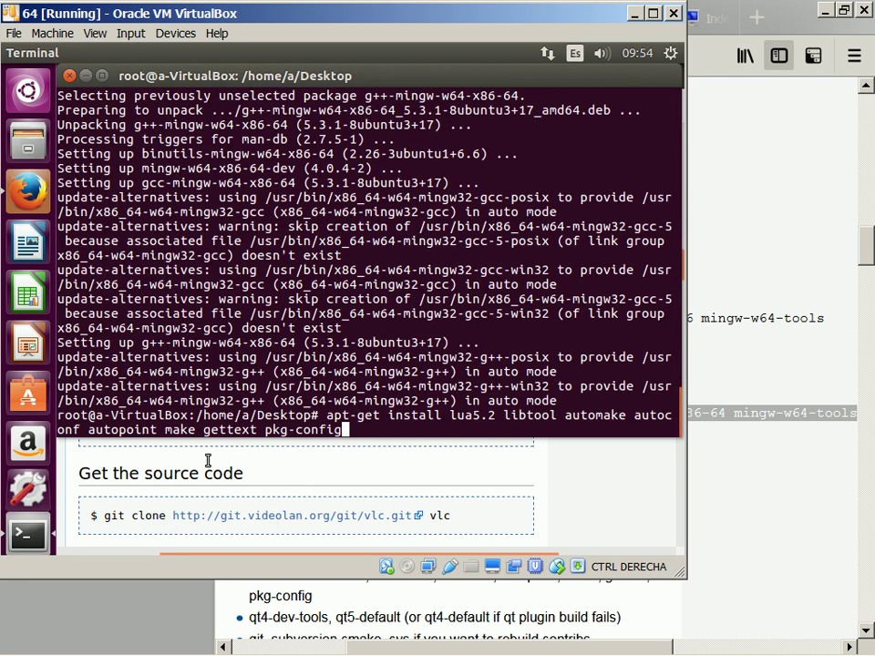
{"action": "key", "text": "Return"}
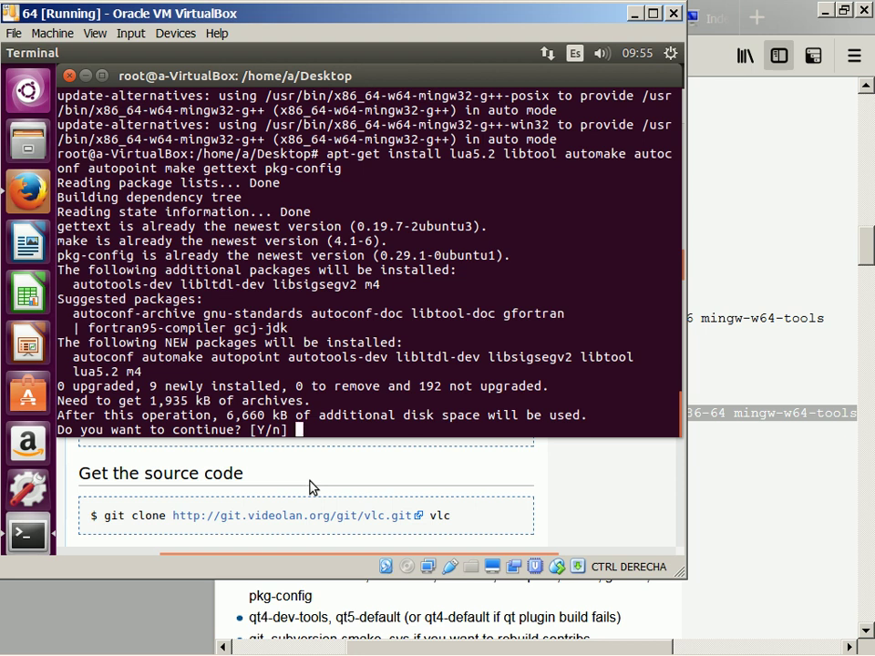
{"action": "type", "text": "y"}
{"action": "key", "text": "Return"}
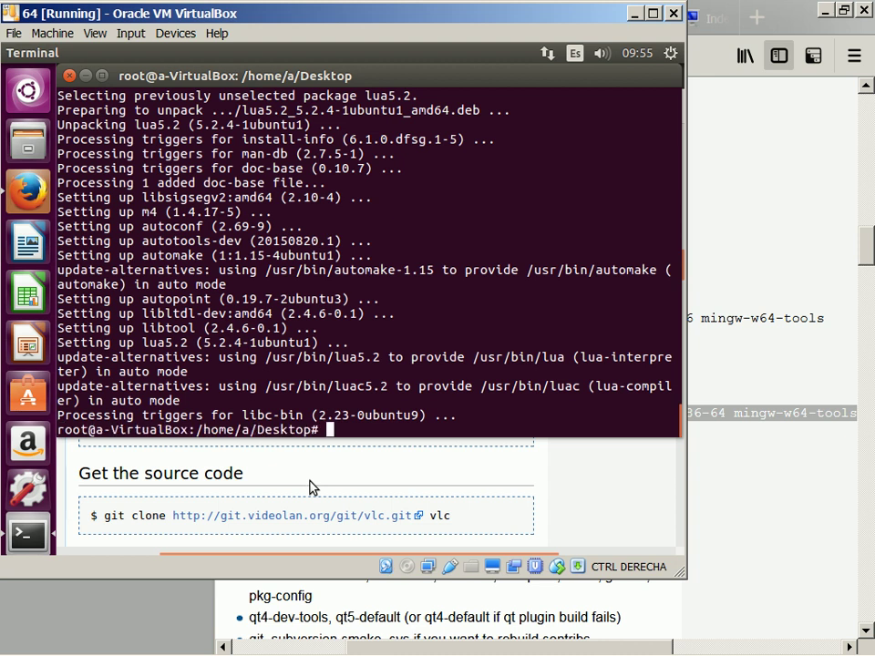
- Copy the wiki's second Development tools install command, the one starting with qt4-dev-tools
{"action": "left_click", "coordinate": [310, 488]}
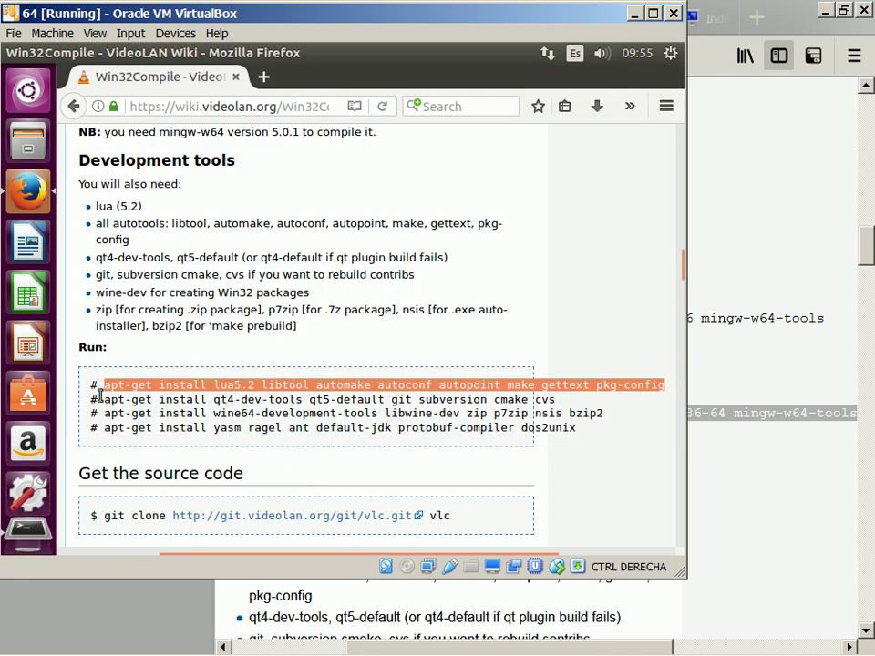
{"action": "left_click_drag", "start_coordinate": [104, 399], "coordinate": [123, 402]}
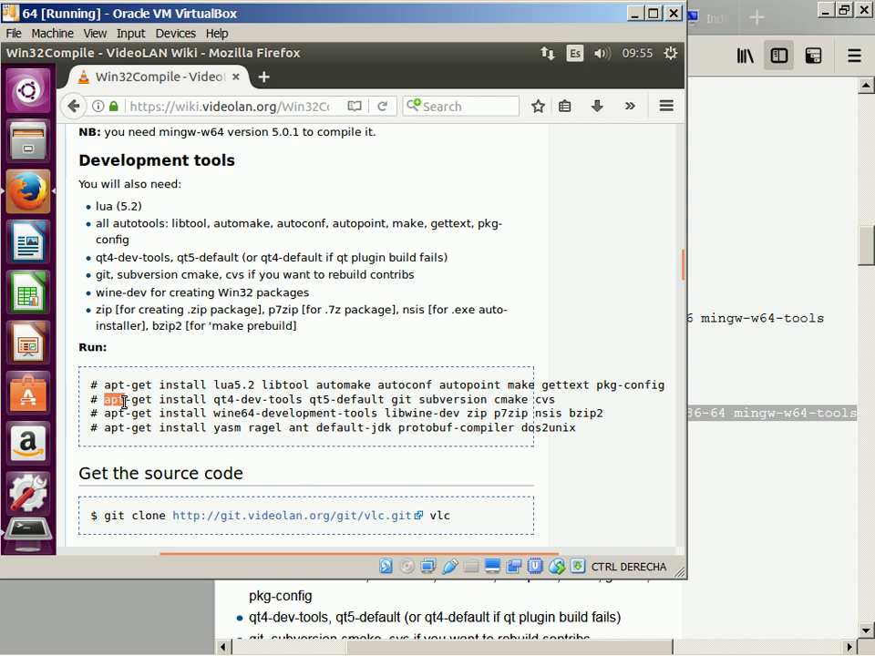
{"action": "triple_click", "coordinate": [123, 402]}
{"action": "key", "text": "super+c"}
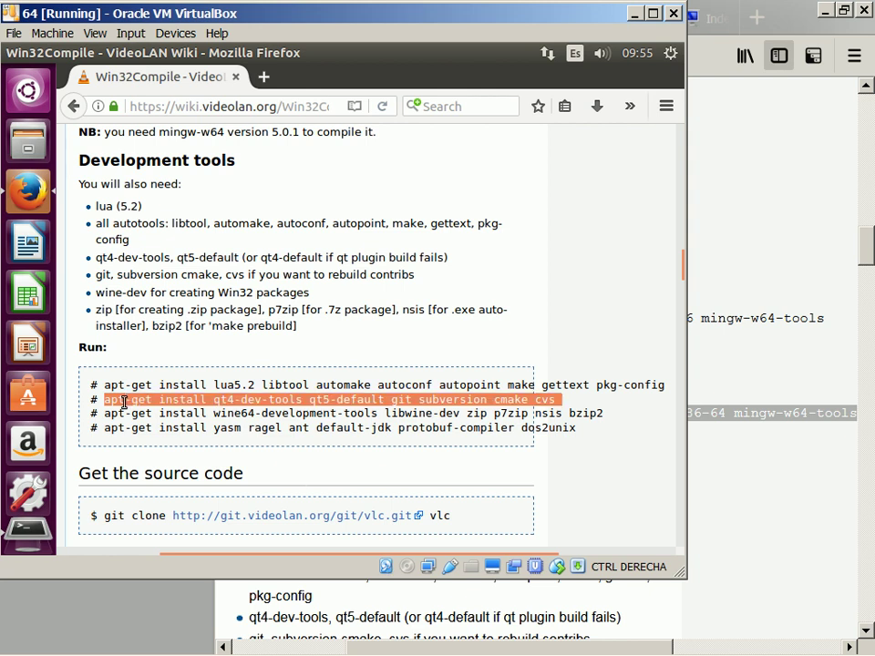
- Run the install command for qt4-dev-tools, qt5-default, git, subversion, cmake and cvs in the terminal and accept the installation
{"action": "key", "text": "alt+Tab"}
{"action": "right_click", "coordinate": [123, 406]}
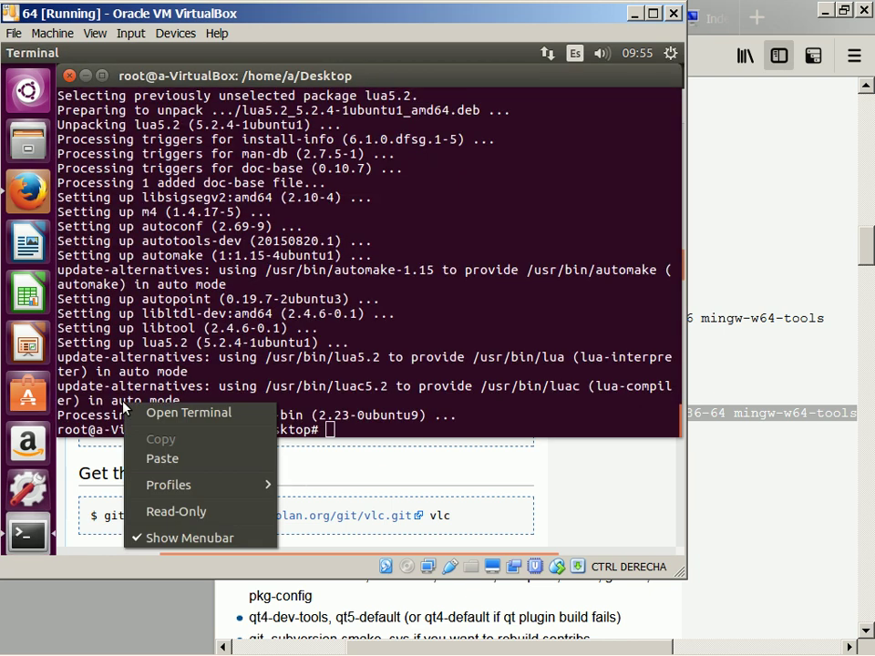
{"action": "left_click", "coordinate": [159, 459]}
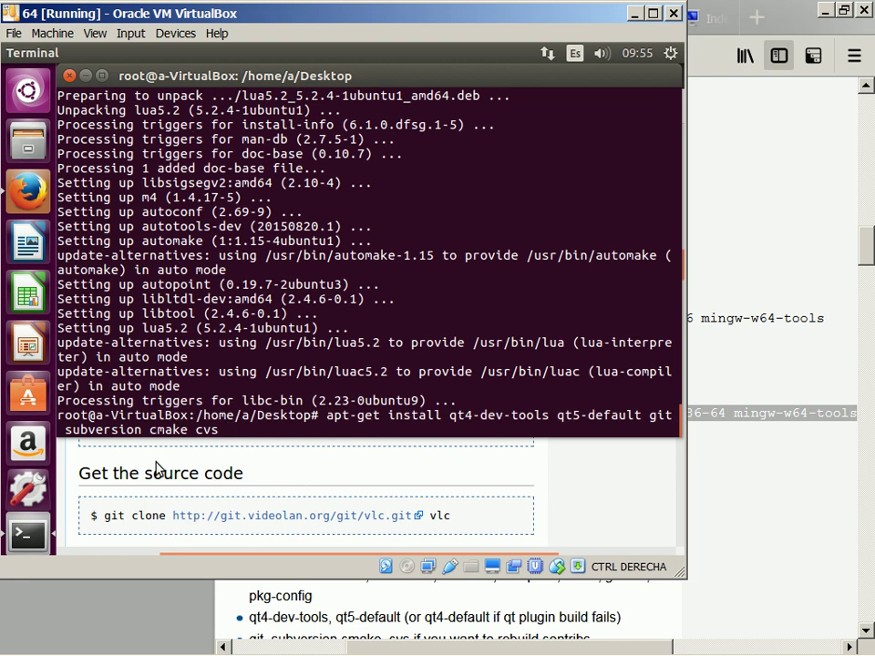
{"action": "key", "text": "Return"}
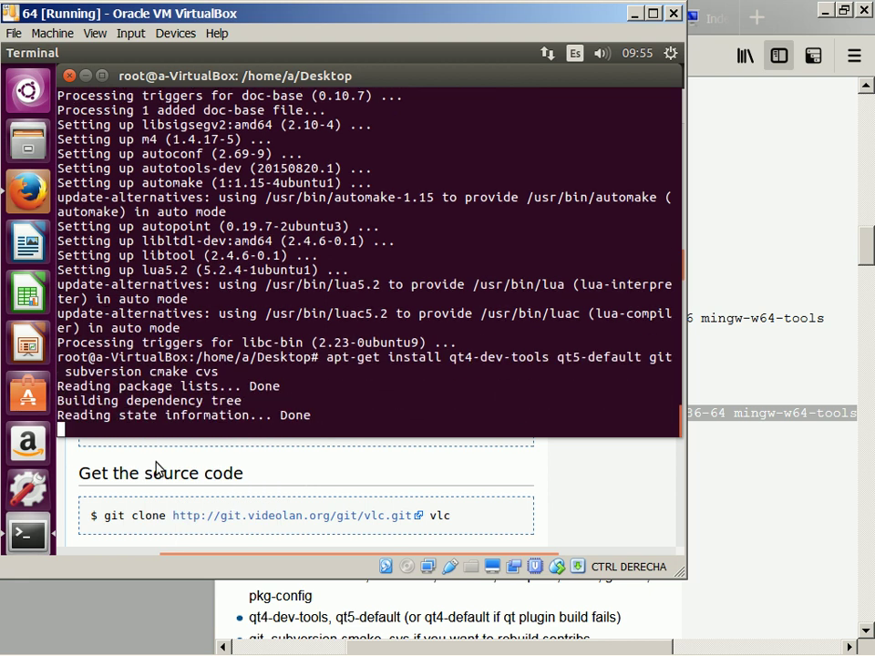
{"action": "type", "text": "y"}
{"action": "key", "text": "Return"}
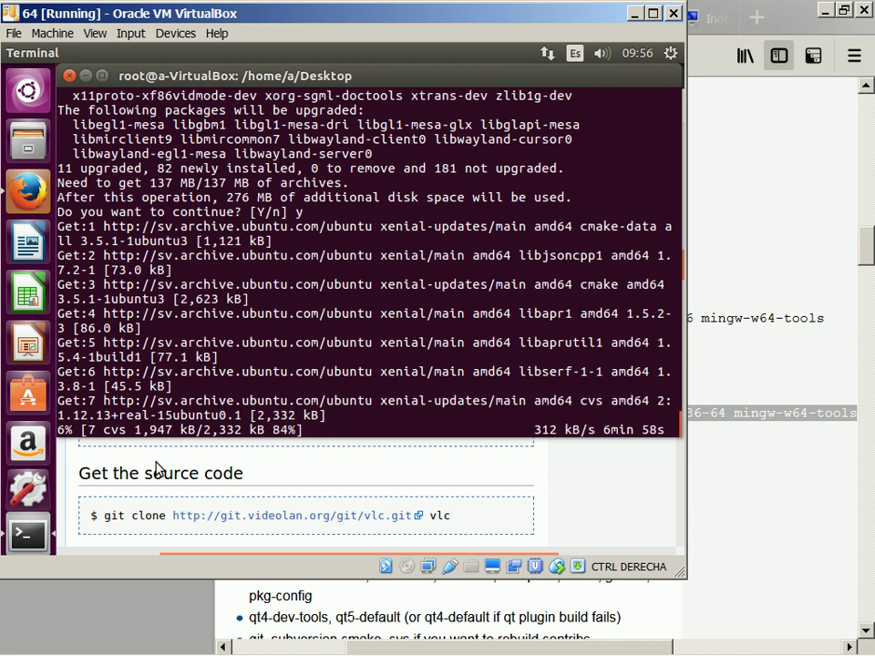
{"action": "left_click", "coordinate": [157, 469]}
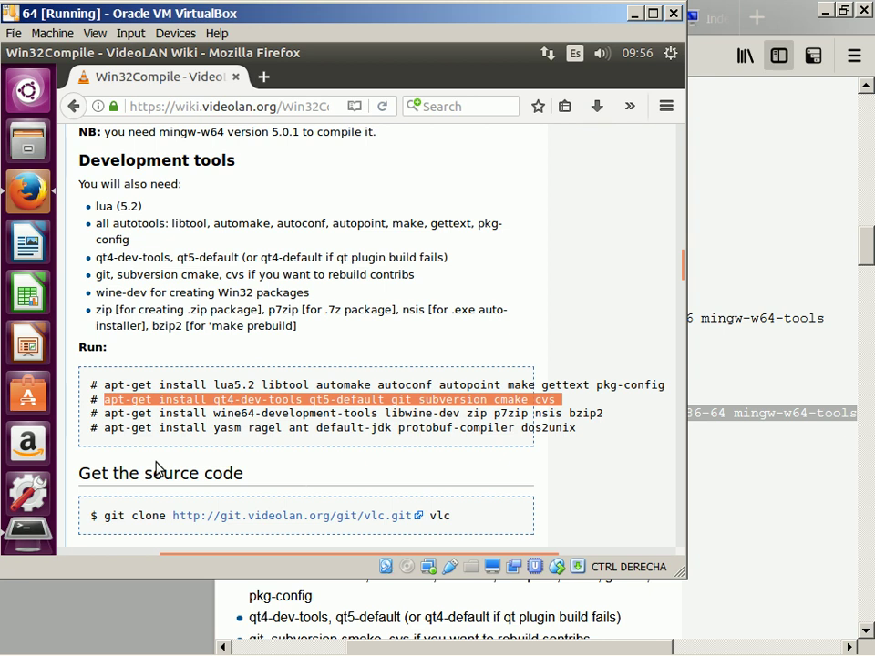
{"action": "key", "text": "alt+Tab"}
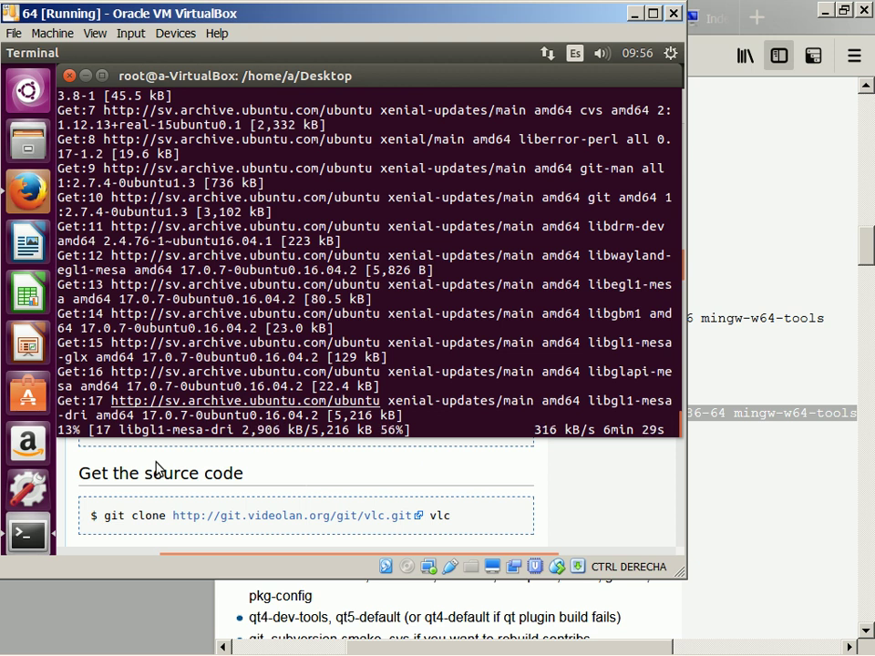
{"action": "left_click", "coordinate": [157, 468]}
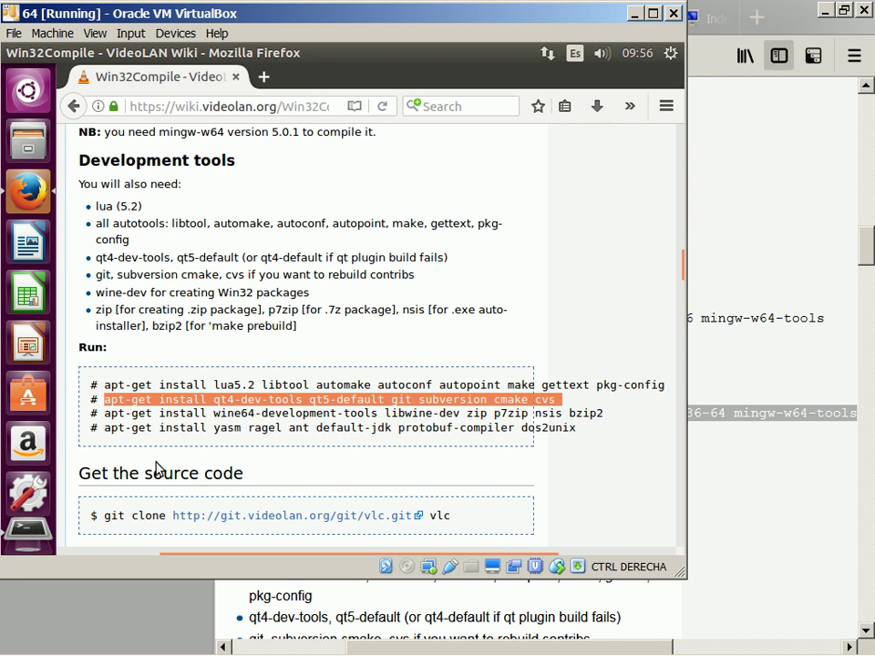
{"action": "key", "text": "alt+Tab"}
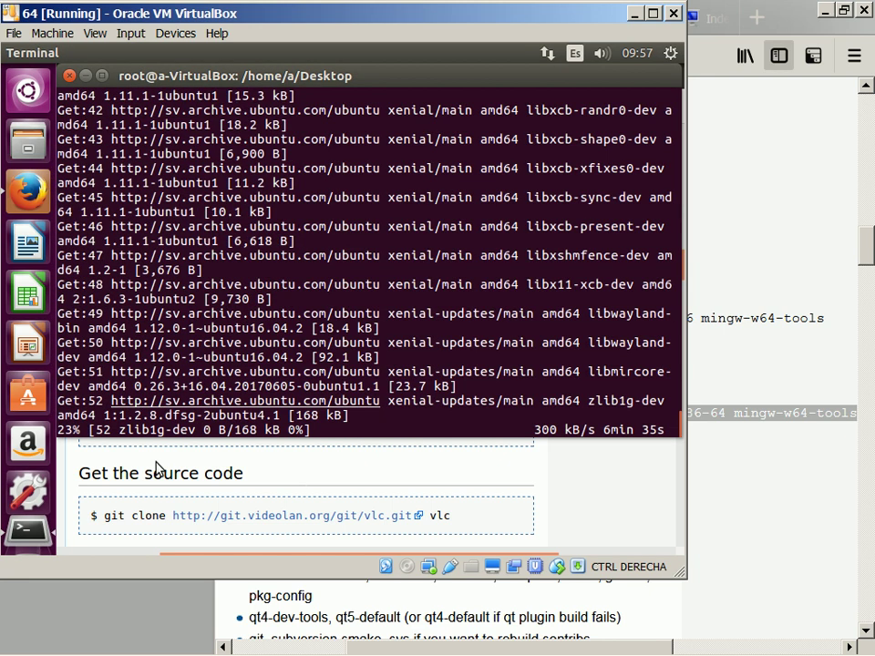
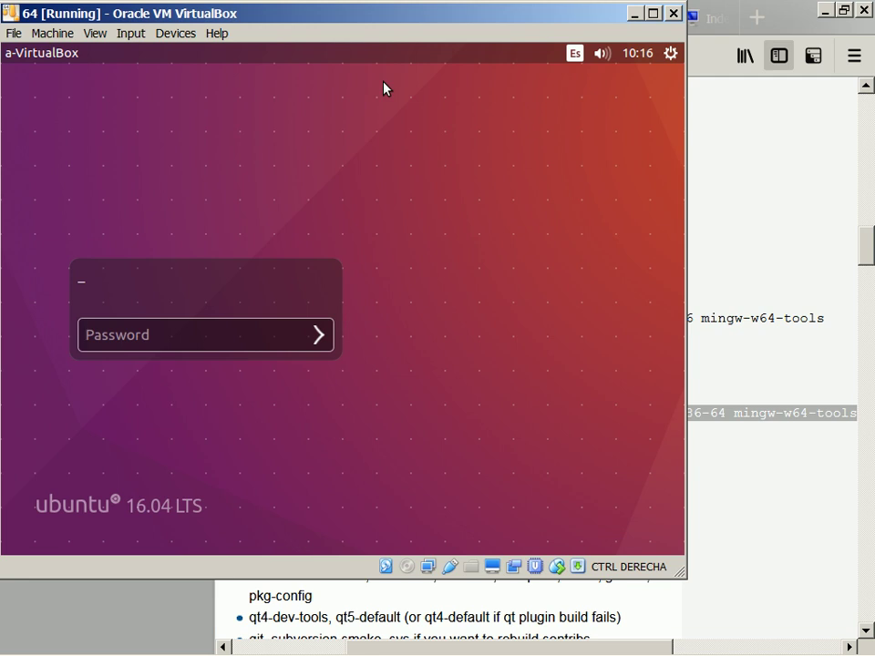
- Unlock the Ubuntu session in the virtual machine with the account password
{"action": "type", "text": "aaaaaa"}
{"action": "key", "text": "Return"}
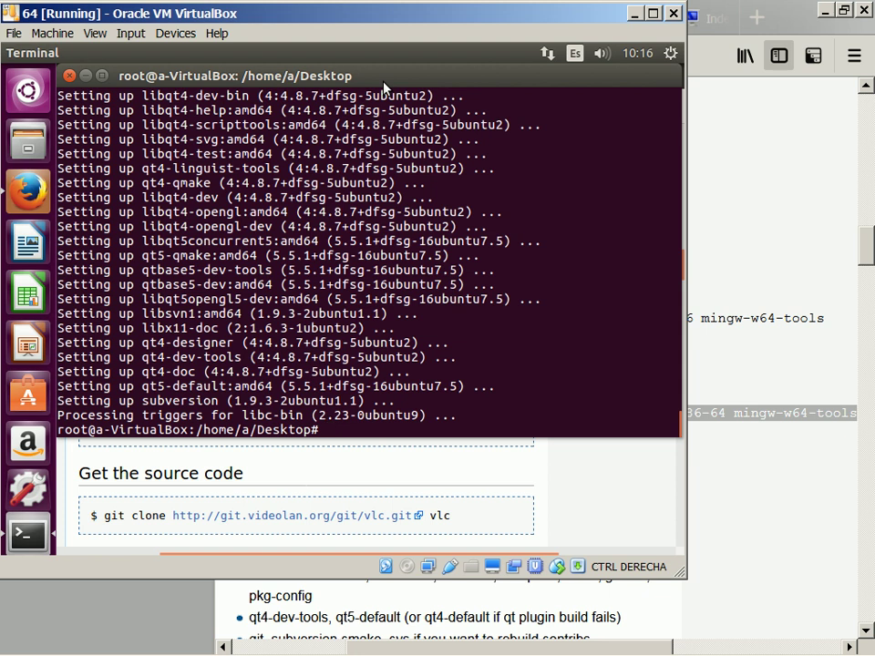
{"action": "type", "text": "apt-get install qt4-dev-tools qt5-default git subversion cmake cvs"}
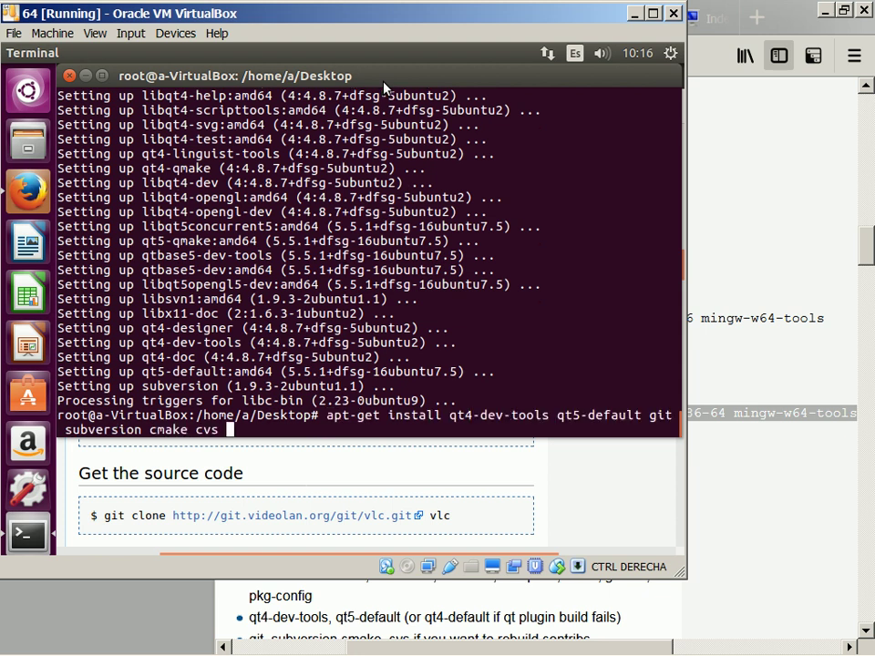
{"action": "key", "text": "ctrl+u"}
{"action": "key", "text": "alt+Tab"}
{"action": "scroll", "coordinate": [385, 84], "scroll_direction": "left", "scroll_amount": 1}
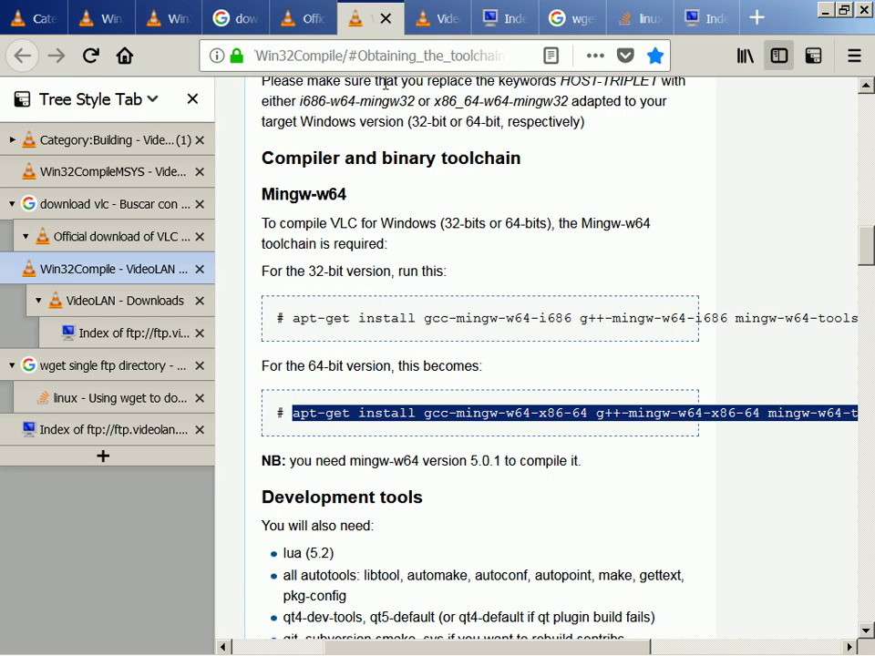
{"action": "key", "text": "alt+Tab"}
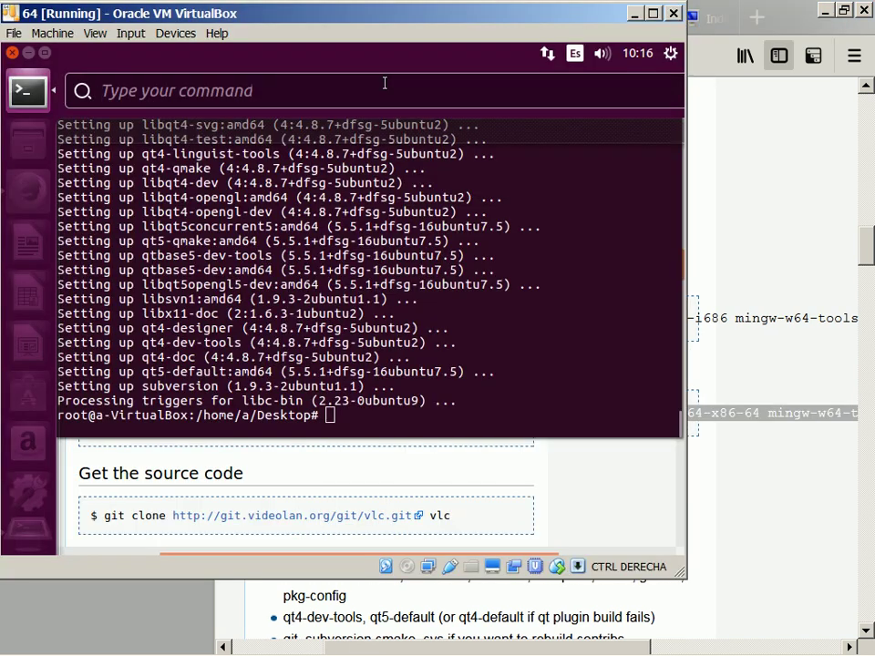
{"action": "key", "text": "alt+Tab"}
- Copy the wiki's third Development tools command and try to install wine64-development-tools, libwine-dev, zip, p7zip, nsis and bzip2 from the terminal
{"action": "key", "text": "alt+Tab"}
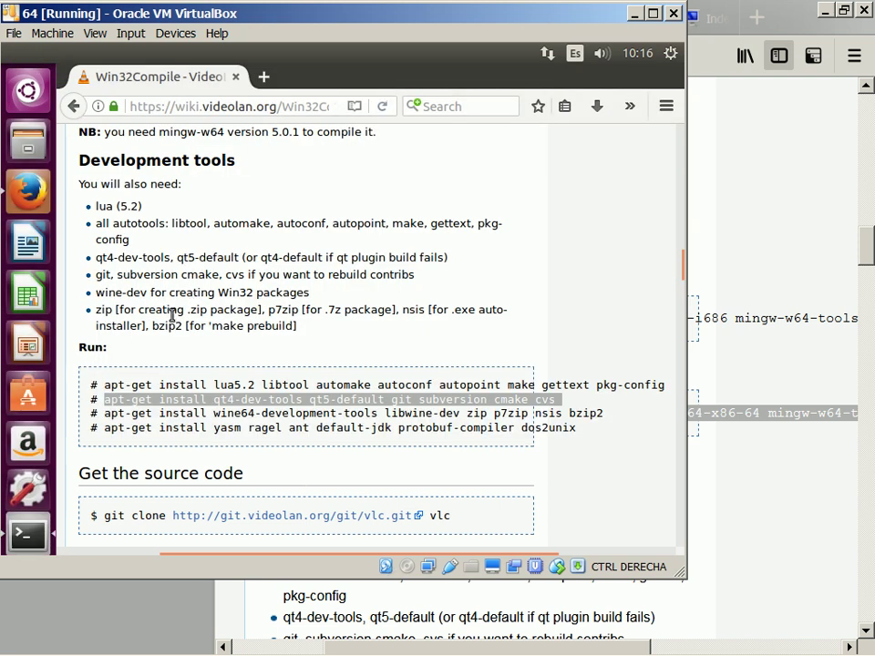
{"action": "left_click_drag", "start_coordinate": [110, 416], "coordinate": [120, 413]}
{"action": "triple_click", "coordinate": [120, 413]}
{"action": "key", "text": "super+c"}
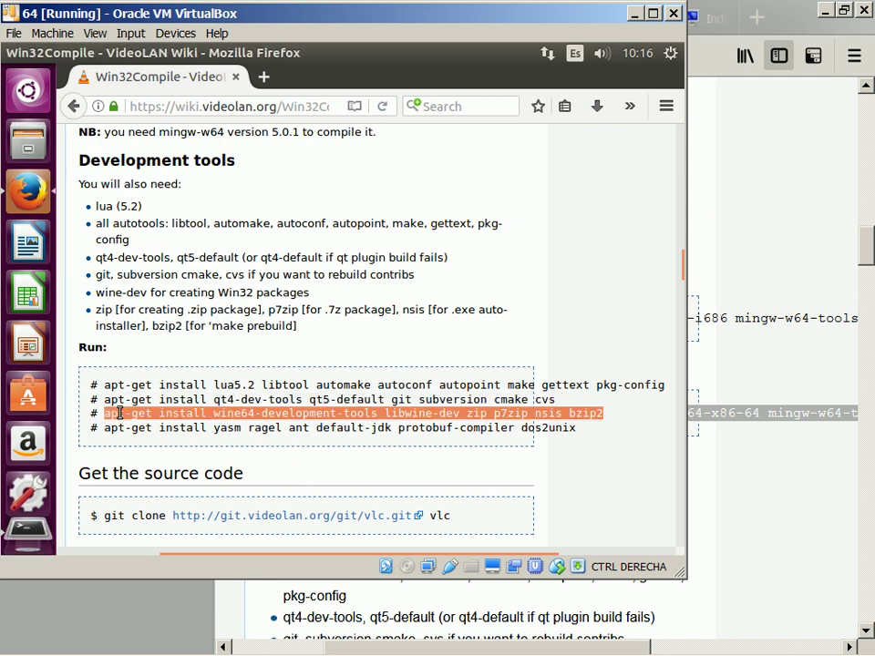
{"action": "key", "text": "alt+Tab"}
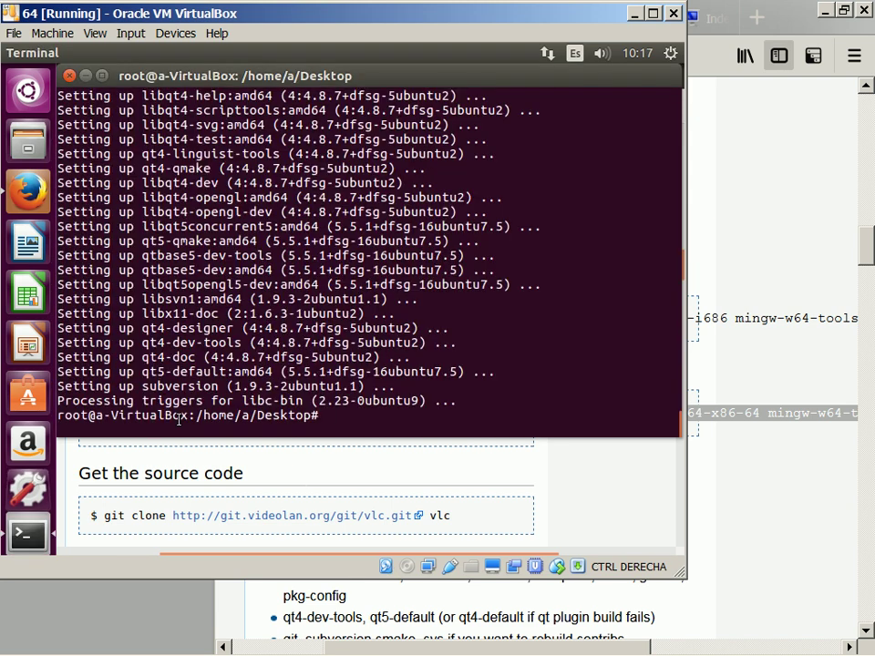
{"action": "right_click", "coordinate": [180, 423]}
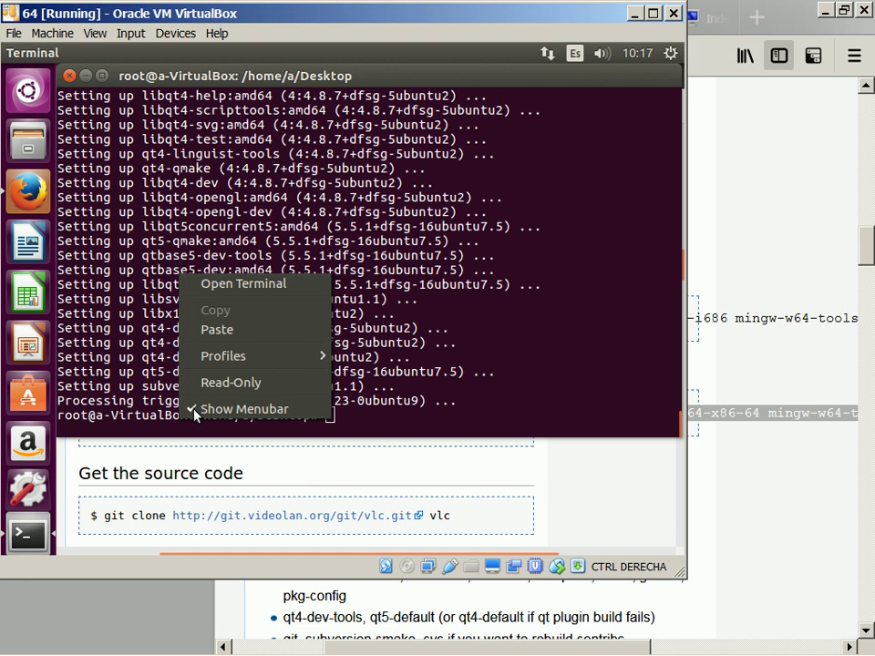
{"action": "left_click", "coordinate": [250, 330]}
{"action": "key", "text": "Return"}
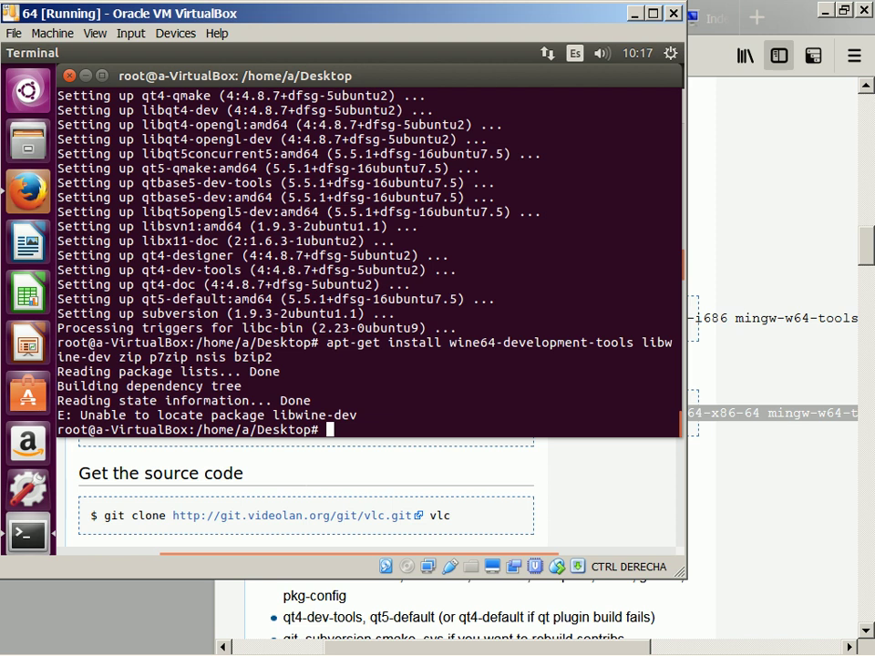
- Copy the wiki's fourth Development tools install command, the one starting with yasm
{"action": "key", "text": "alt+Tab"}
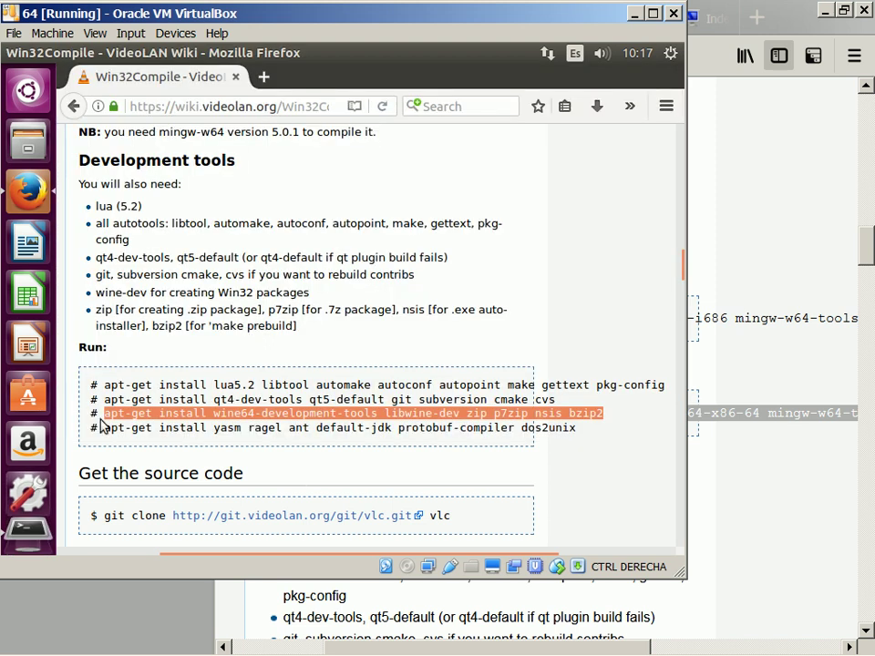
{"action": "left_click", "coordinate": [110, 428]}
{"action": "left_click_drag", "start_coordinate": [109, 429], "coordinate": [135, 427]}
{"action": "triple_click", "coordinate": [135, 427]}
{"action": "key", "text": "super+c"}
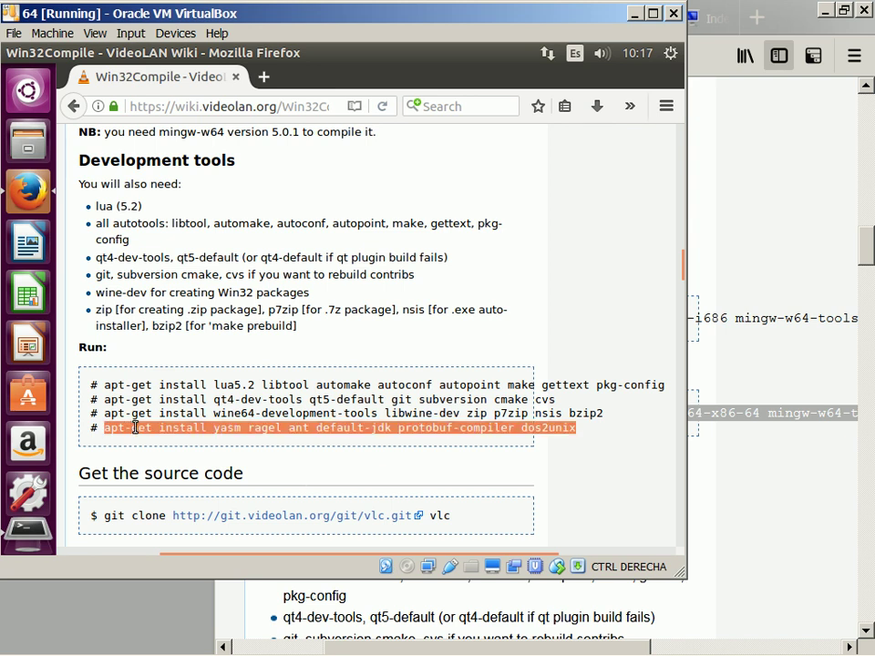
- Run the install command for yasm, ragel, ant, default-jdk, protobuf-compiler and dos2unix in the terminal and accept the installation
{"action": "key", "text": "alt+Tab"}
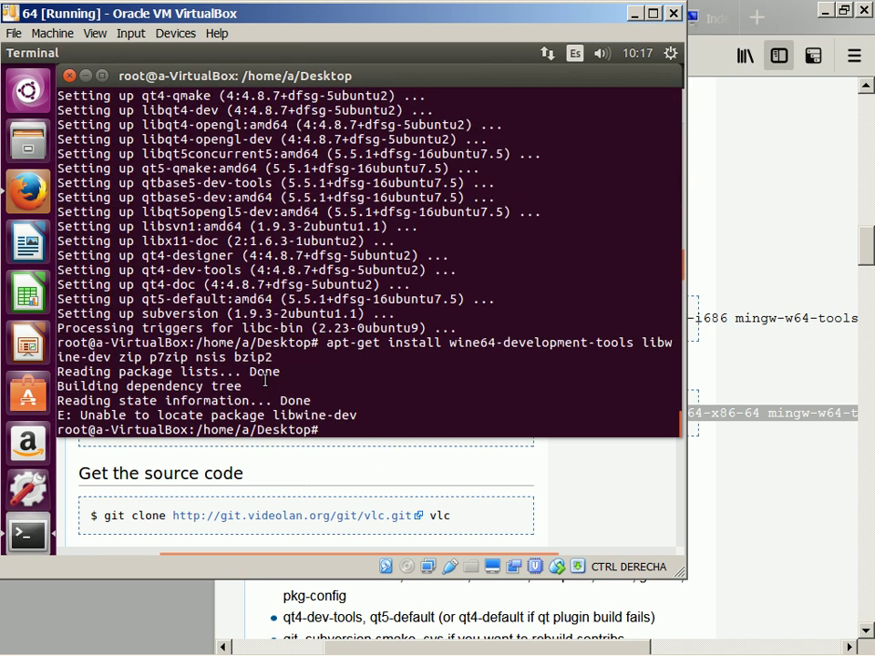
{"action": "right_click", "coordinate": [264, 387]}
{"action": "left_click", "coordinate": [306, 437]}
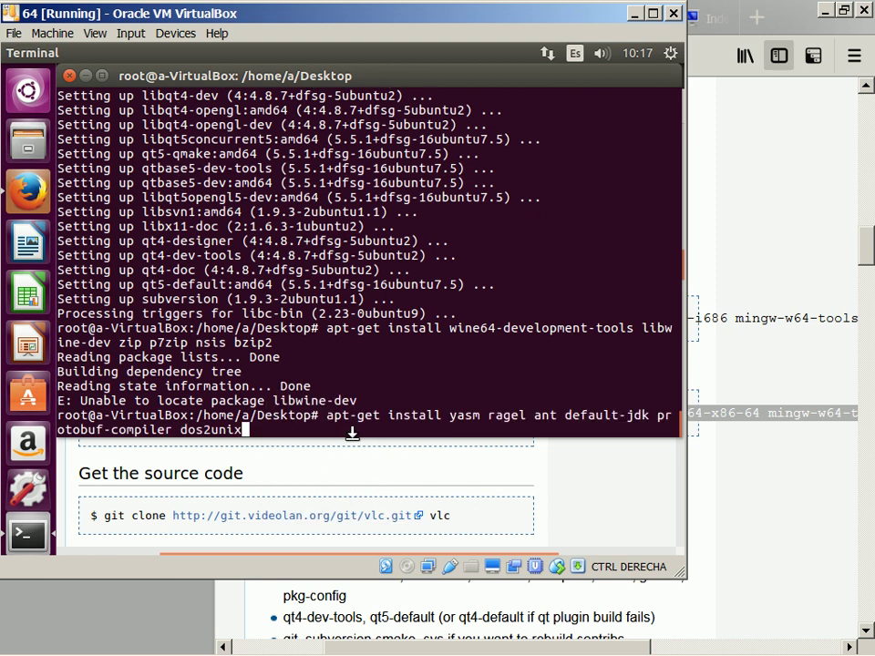
{"action": "key", "text": "Return"}
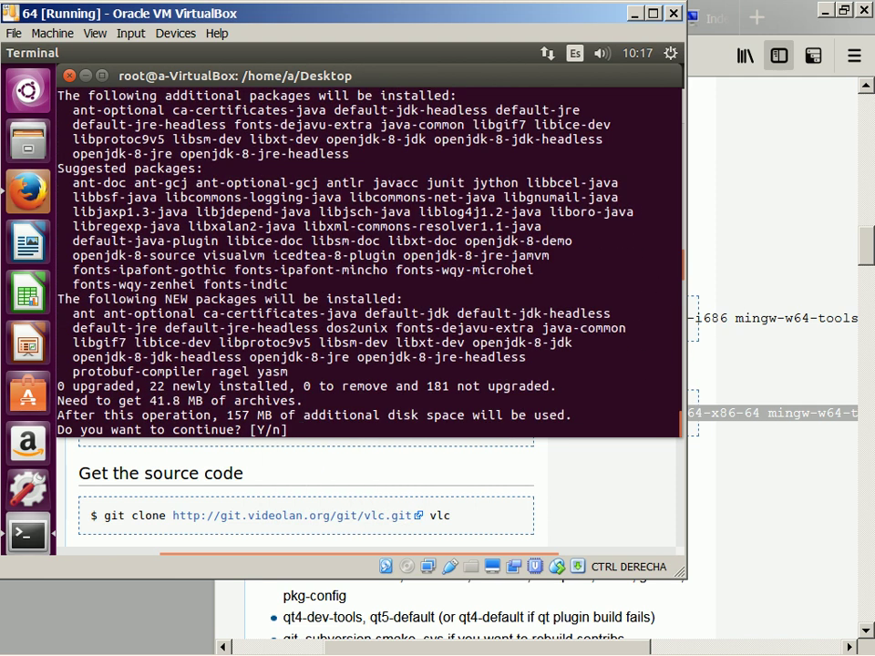
{"action": "type", "text": "y"}
{"action": "key", "text": "Return"}
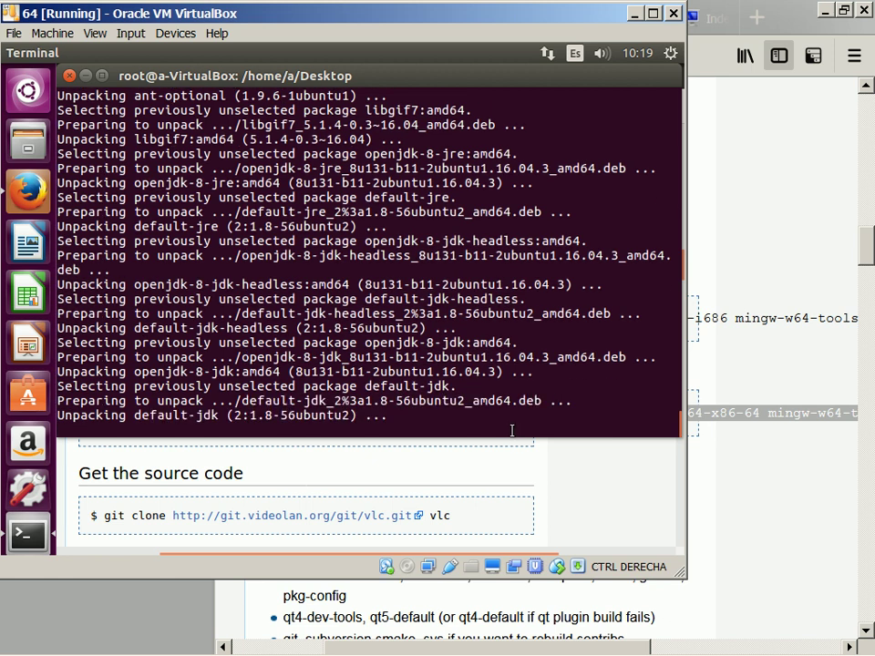
- Read the wiki's sections on getting the source code and preparing third-party libraries, then check the running package installation in the terminal
{"action": "key", "text": "alt+Tab"}
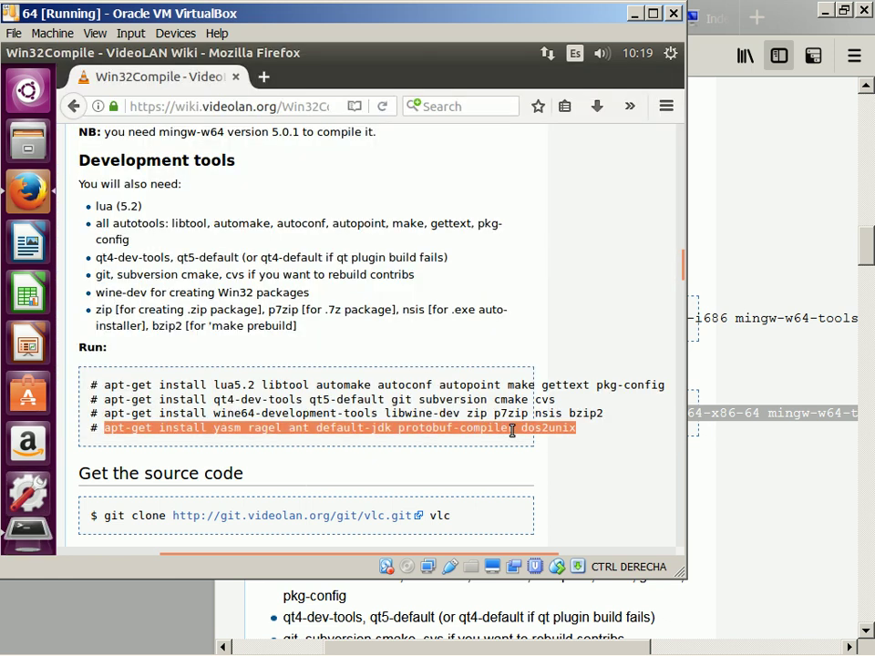
{"action": "scroll", "coordinate": [513, 432], "scroll_direction": "down", "scroll_amount": 4}
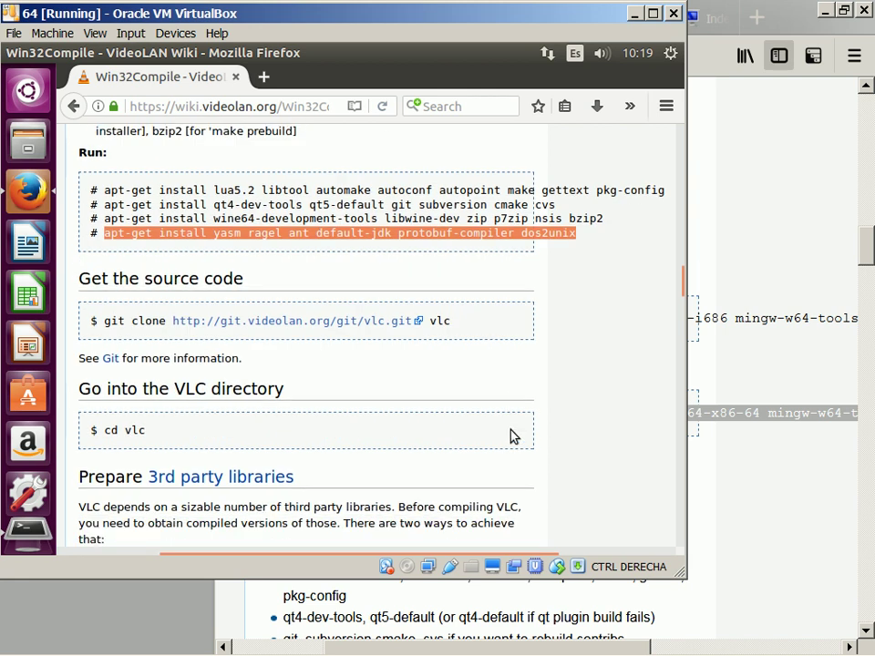
{"action": "scroll", "coordinate": [512, 436], "scroll_direction": "down", "scroll_amount": 12}
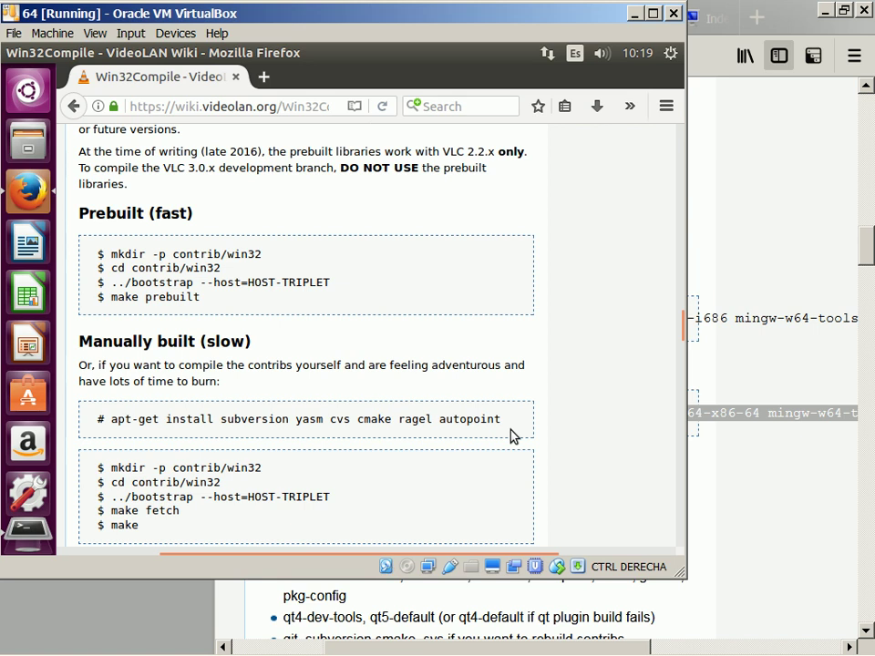
{"action": "scroll", "coordinate": [512, 435], "scroll_direction": "down", "scroll_amount": 2}
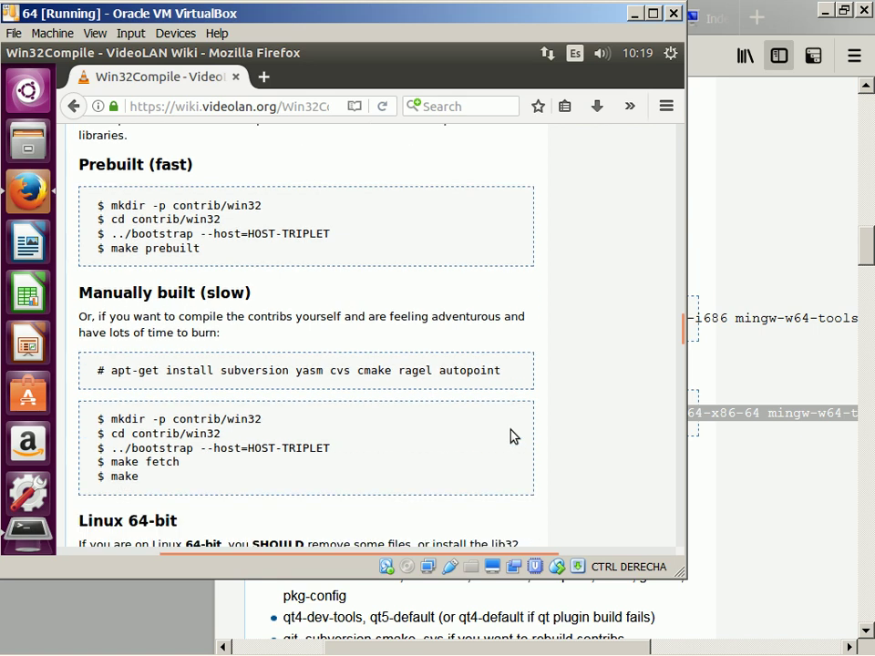
{"action": "scroll", "coordinate": [512, 437], "scroll_direction": "down", "scroll_amount": 1}
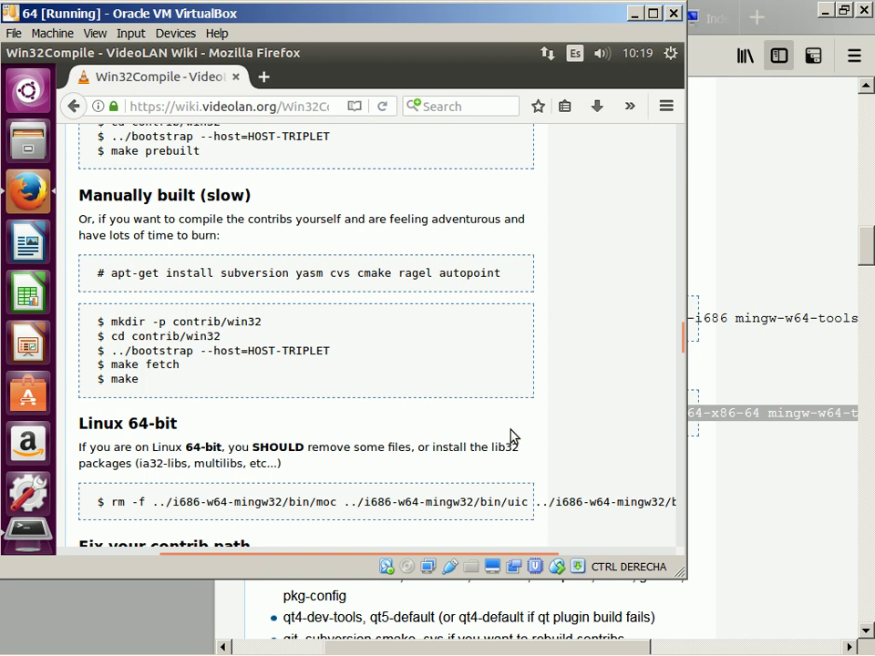
{"action": "scroll", "coordinate": [512, 437], "scroll_direction": "down", "scroll_amount": 1}
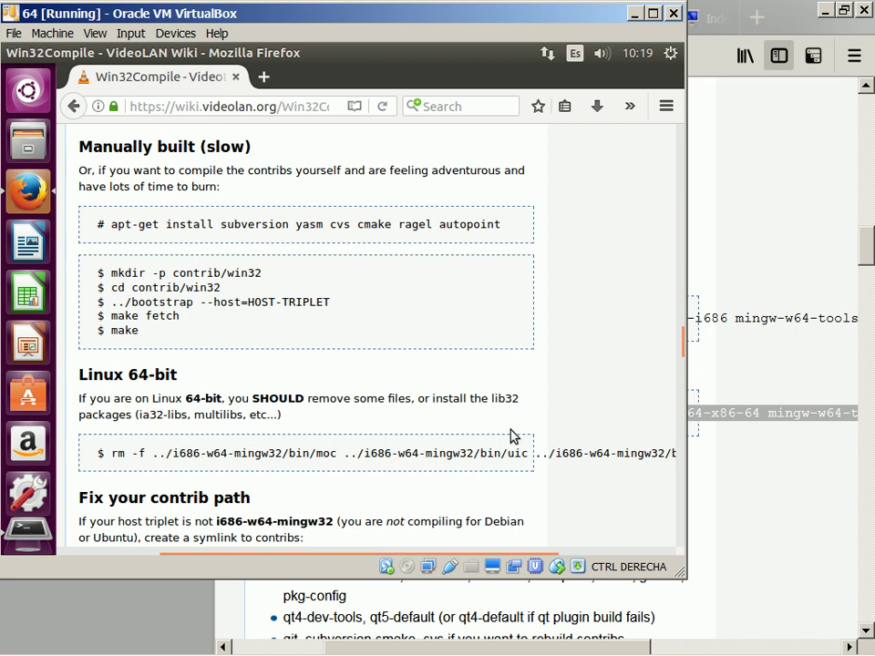
{"action": "scroll", "coordinate": [512, 437], "scroll_direction": "down", "scroll_amount": 1}
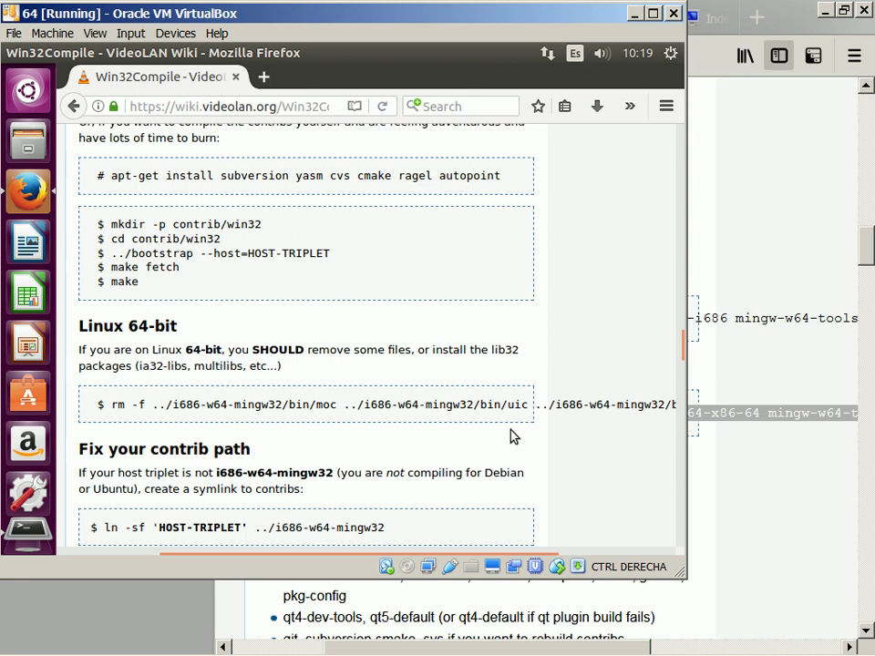
{"action": "scroll", "coordinate": [512, 437], "scroll_direction": "up", "scroll_amount": 10}
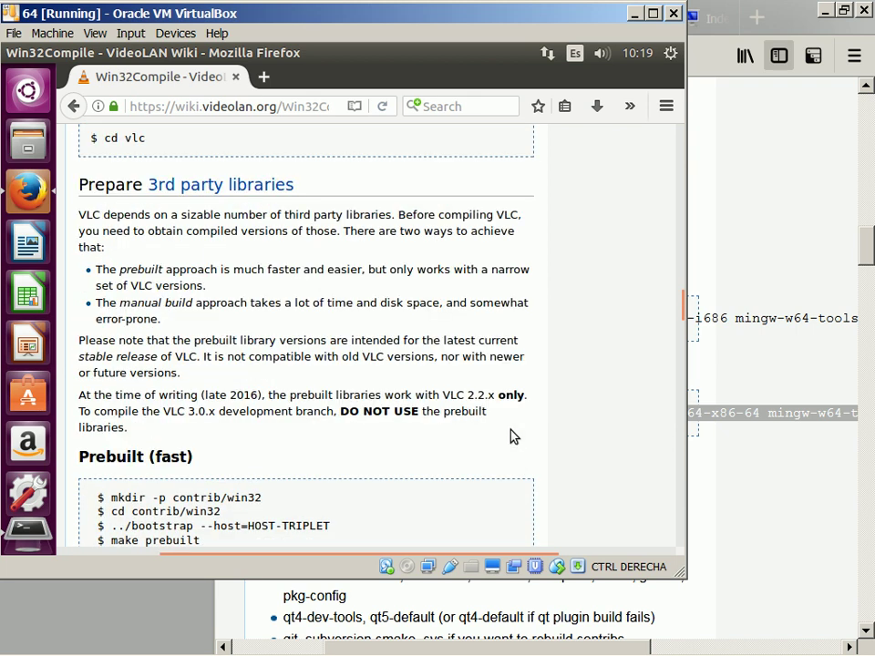
{"action": "scroll", "coordinate": [512, 437], "scroll_direction": "down", "scroll_amount": 3}
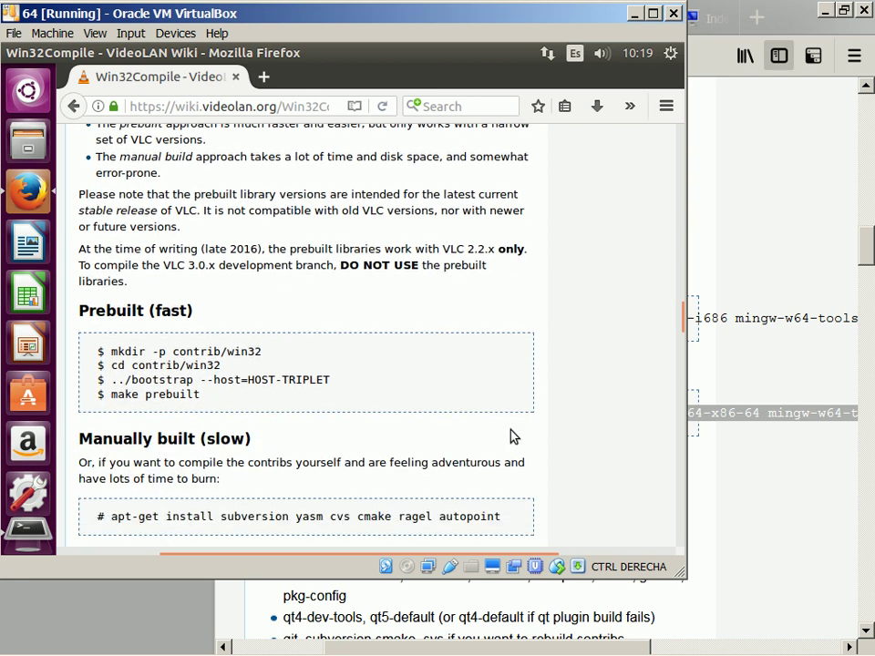
{"action": "key", "text": "alt+Tab"}
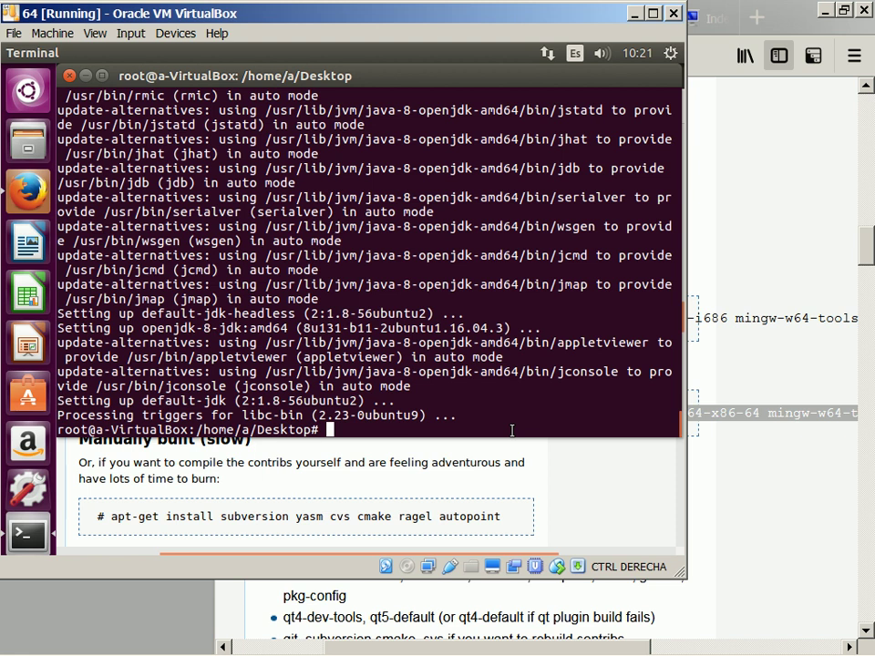
- Copy the git clone command for the VLC repository from the wiki's "Get the source code" section
{"action": "left_click", "coordinate": [511, 436]}
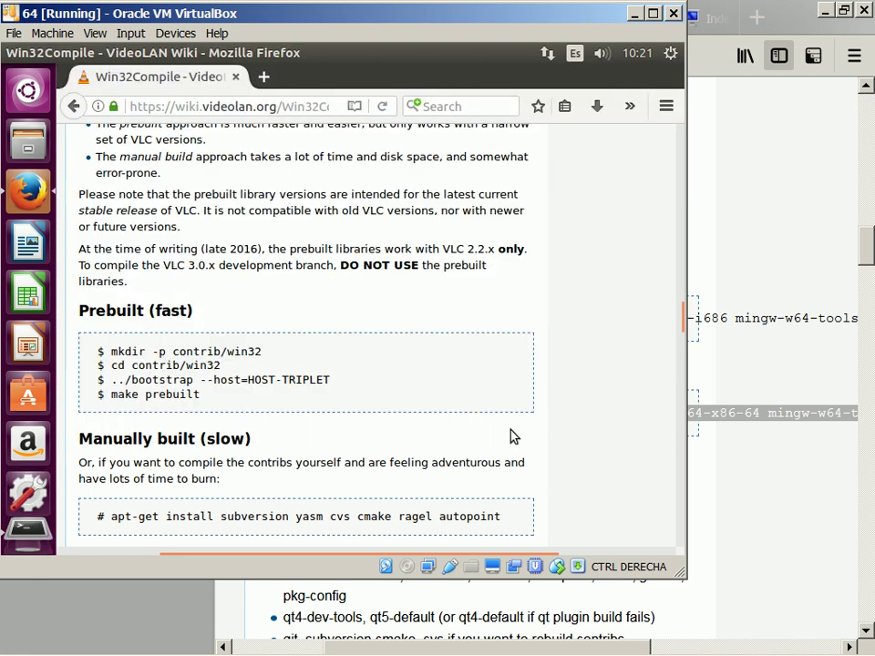
{"action": "scroll", "coordinate": [511, 436], "scroll_direction": "up", "scroll_amount": 5}
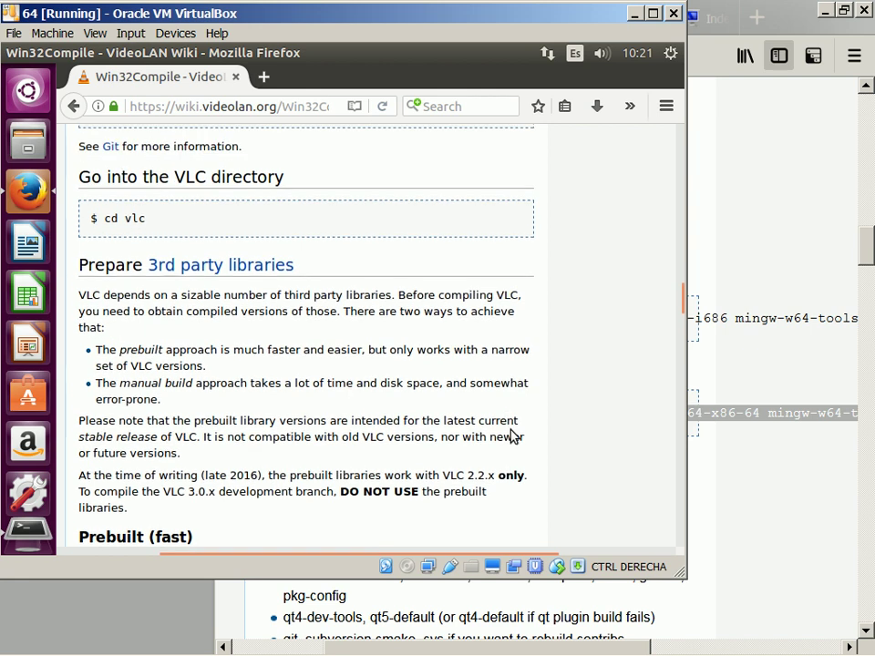
{"action": "scroll", "coordinate": [512, 436], "scroll_direction": "up", "scroll_amount": 6}
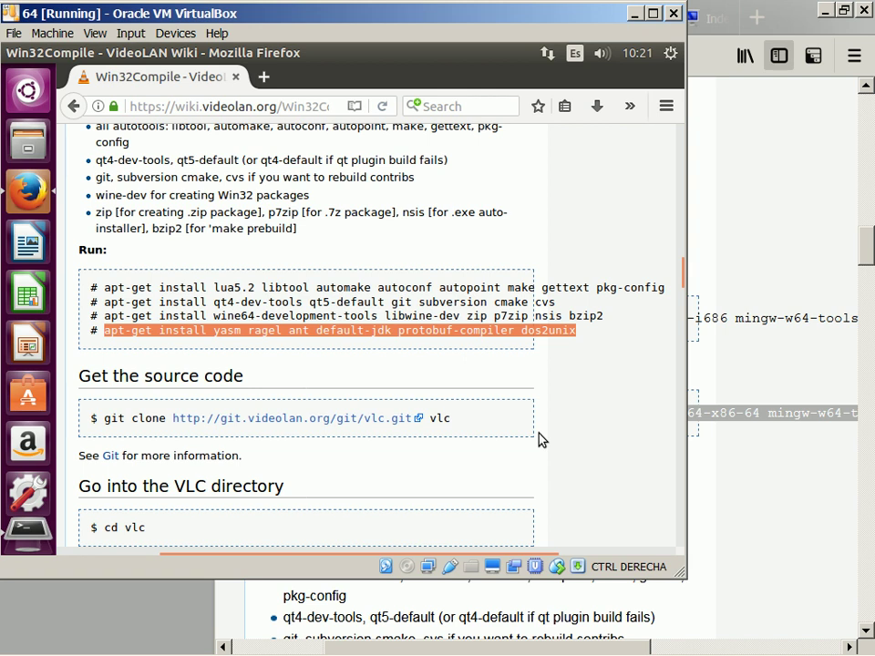
{"action": "scroll", "coordinate": [540, 440], "scroll_direction": "down", "scroll_amount": 3}
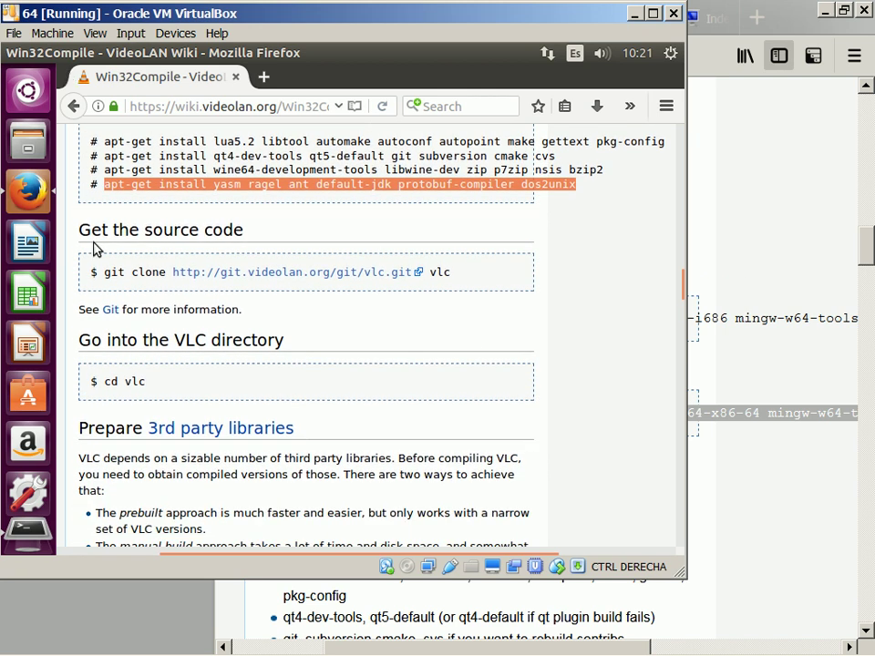
{"action": "left_click_drag", "start_coordinate": [102, 272], "coordinate": [222, 277]}
{"action": "left_click", "coordinate": [391, 249]}
{"action": "left_click_drag", "start_coordinate": [102, 272], "coordinate": [473, 288]}
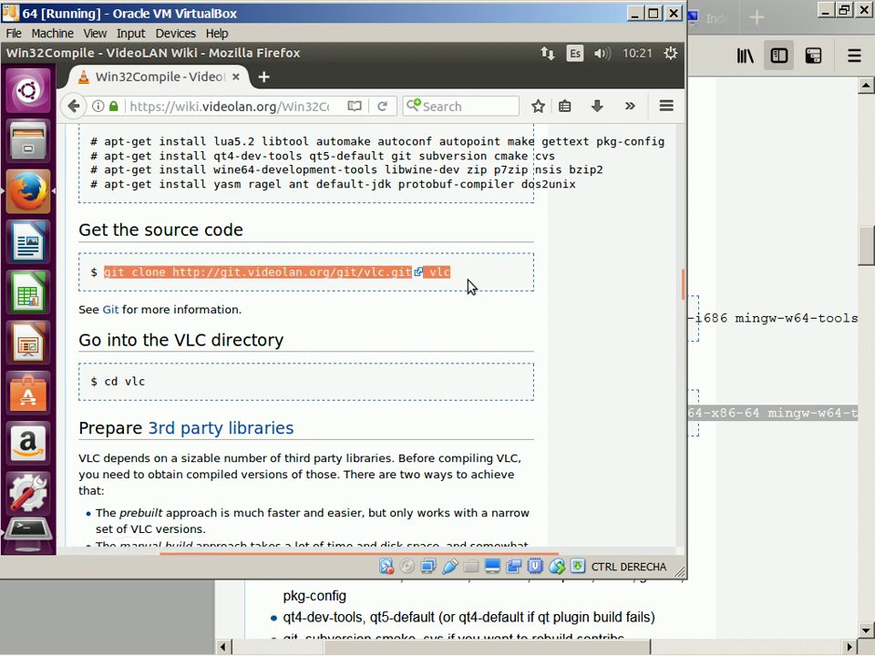
{"action": "right_click", "coordinate": [474, 304]}
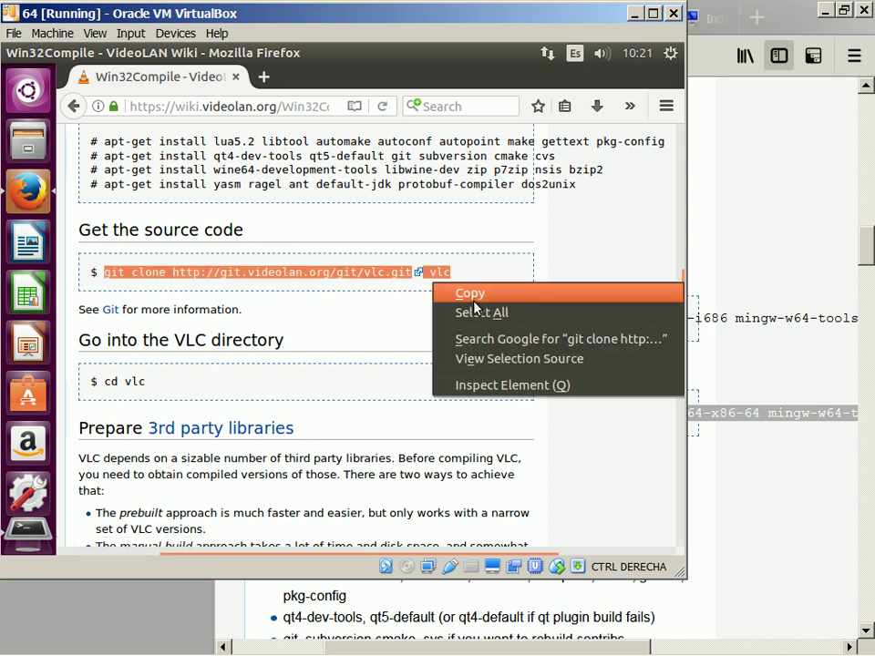
{"action": "left_click", "coordinate": [471, 294]}
{"action": "key", "text": "alt+Tab"}
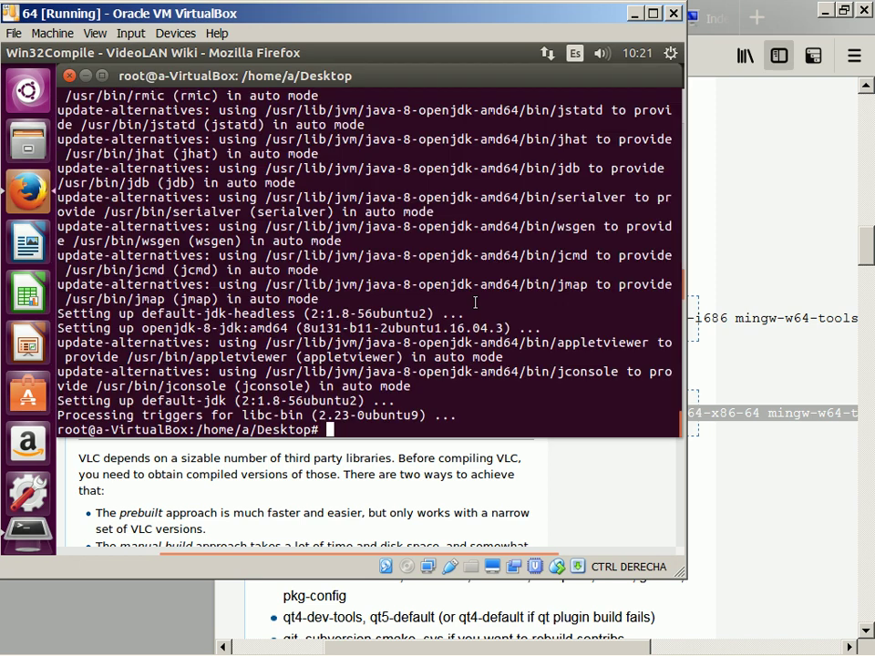
{"action": "right_click", "coordinate": [474, 309]}
{"action": "left_click", "coordinate": [516, 357]}
{"action": "key", "text": "Return"}
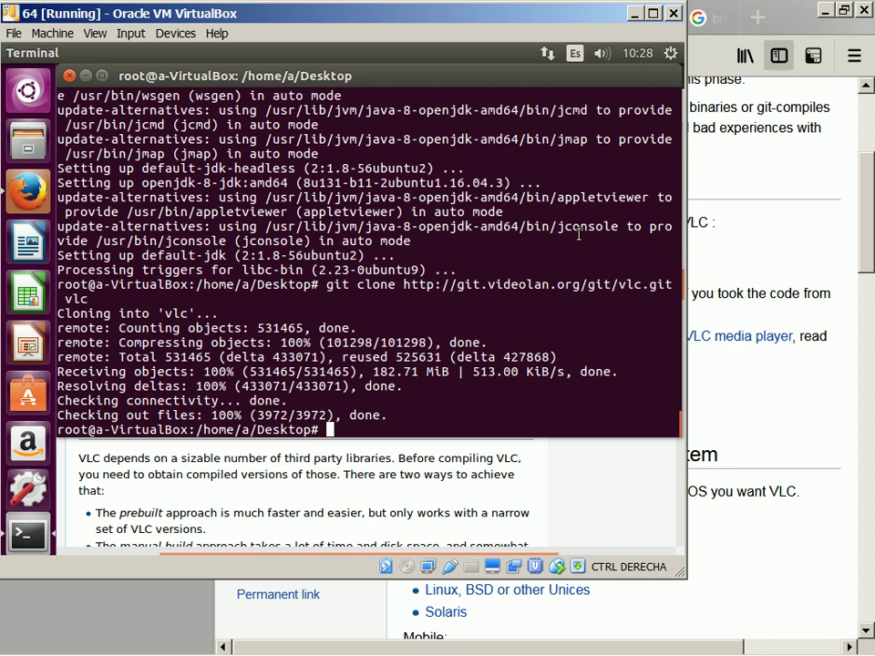
- Check the wiki's instruction after cloning and change the terminal's directory with cd vlc
{"action": "key", "text": "alt+Tab"}
{"action": "key", "text": "alt+Tab"}
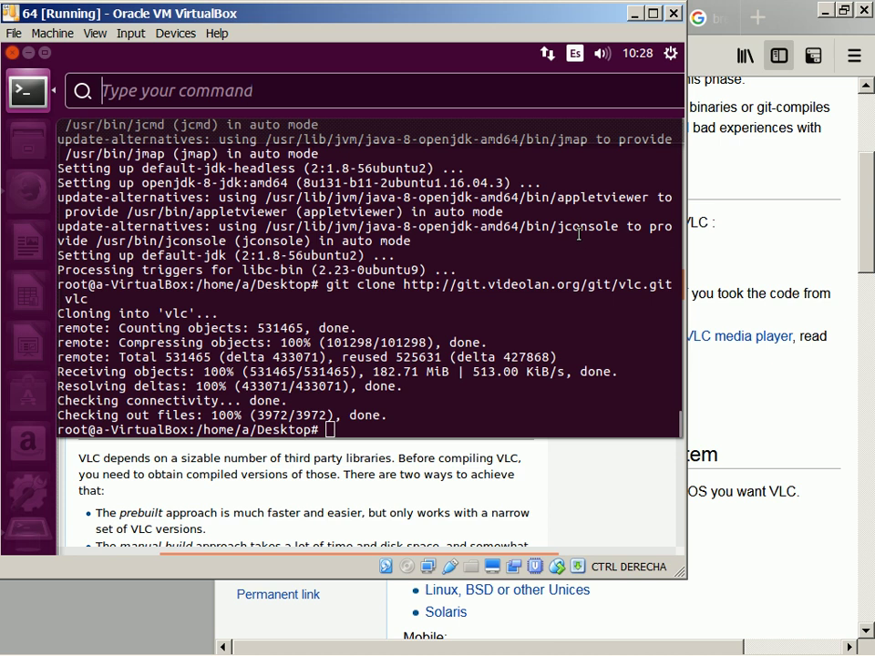
{"action": "key", "text": "alt+Tab"}
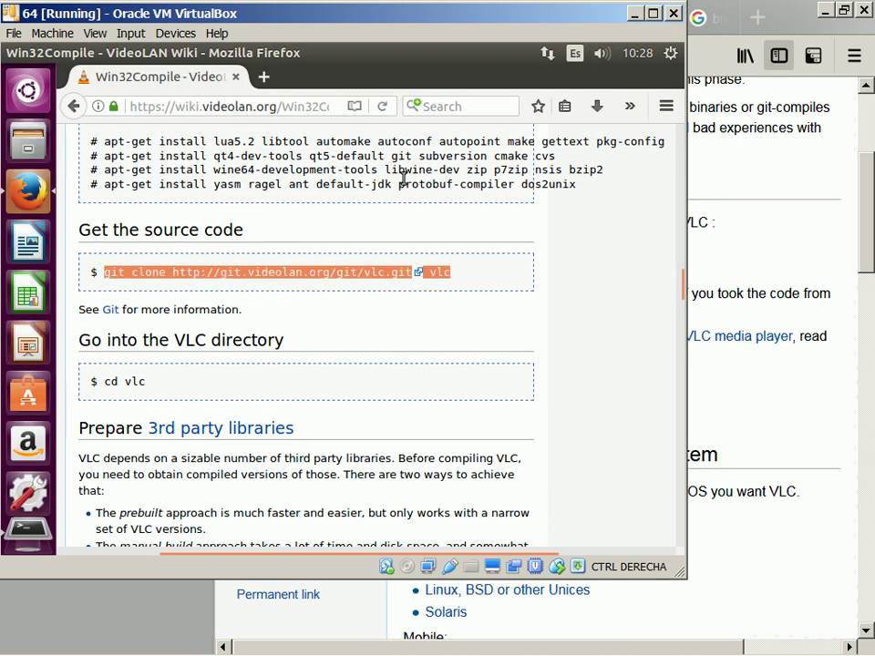
{"action": "scroll", "coordinate": [482, 173], "scroll_direction": "down", "scroll_amount": 1}
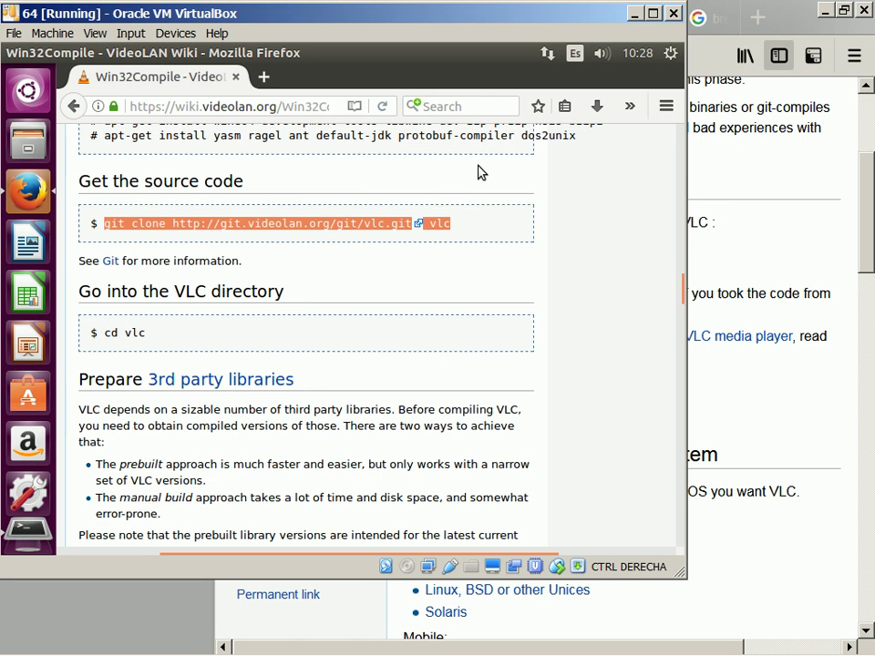
{"action": "key", "text": "alt+Tab"}
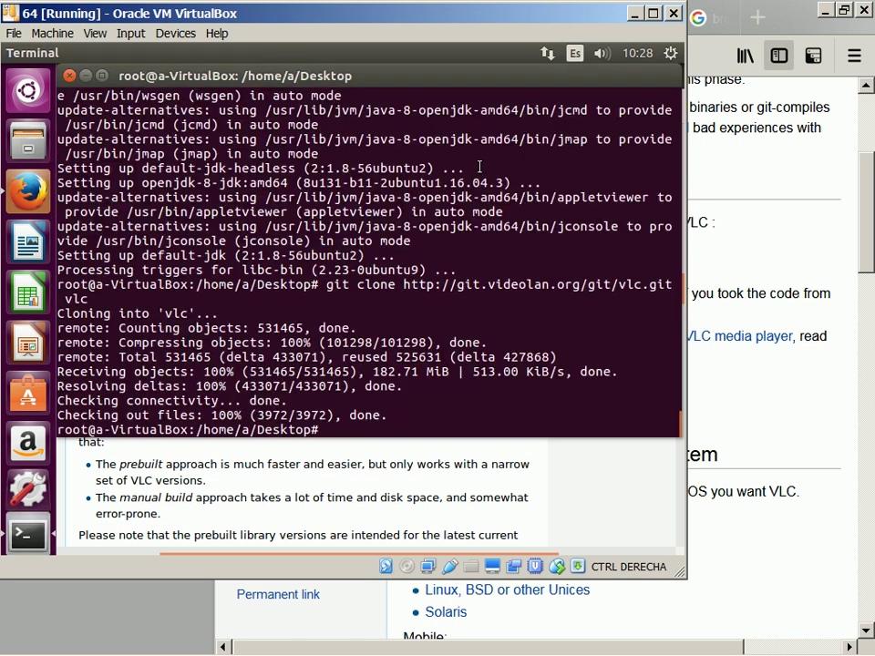
{"action": "key", "text": "alt+Tab"}
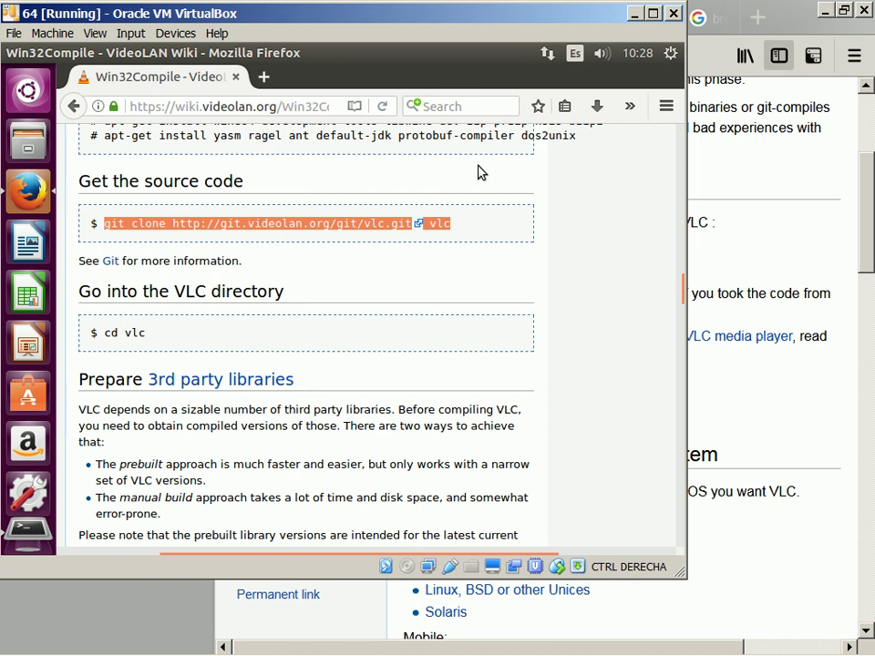
{"action": "key", "text": "alt+Tab"}
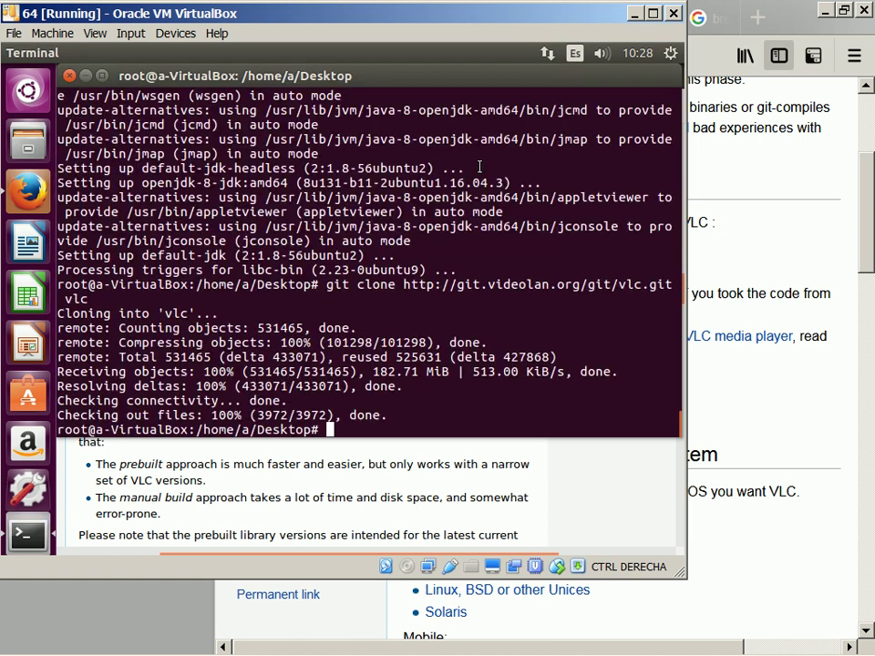
{"action": "type", "text": "cd vlc"}
{"action": "key", "text": "Return"}
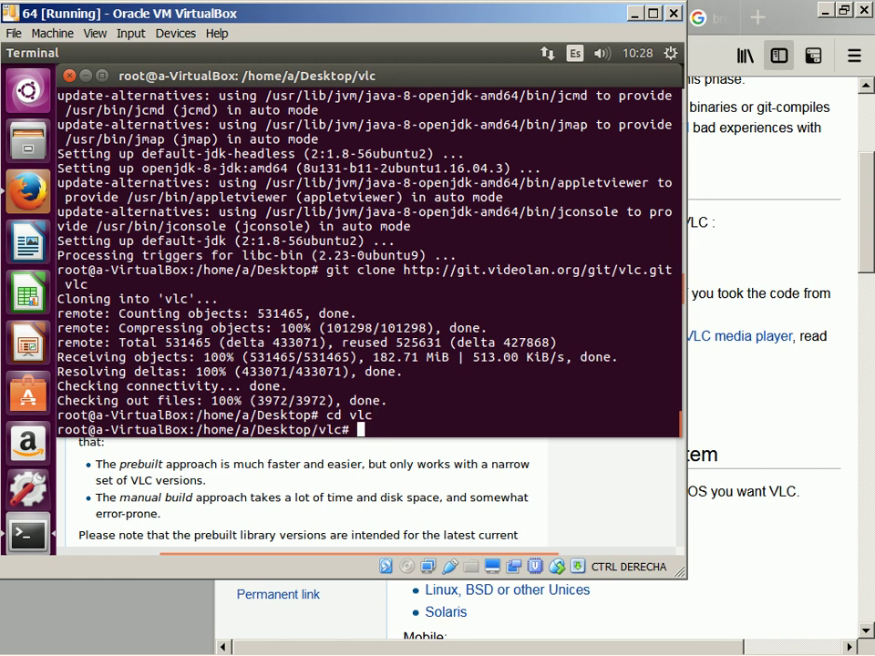
- Take the first command of the wiki's Prebuilt section and run mkdir -p contrib/win32 in the terminal
{"action": "key", "text": "alt+Tab"}
{"action": "left_click", "coordinate": [482, 172]}
{"action": "scroll", "coordinate": [481, 172], "scroll_direction": "down", "scroll_amount": 5}
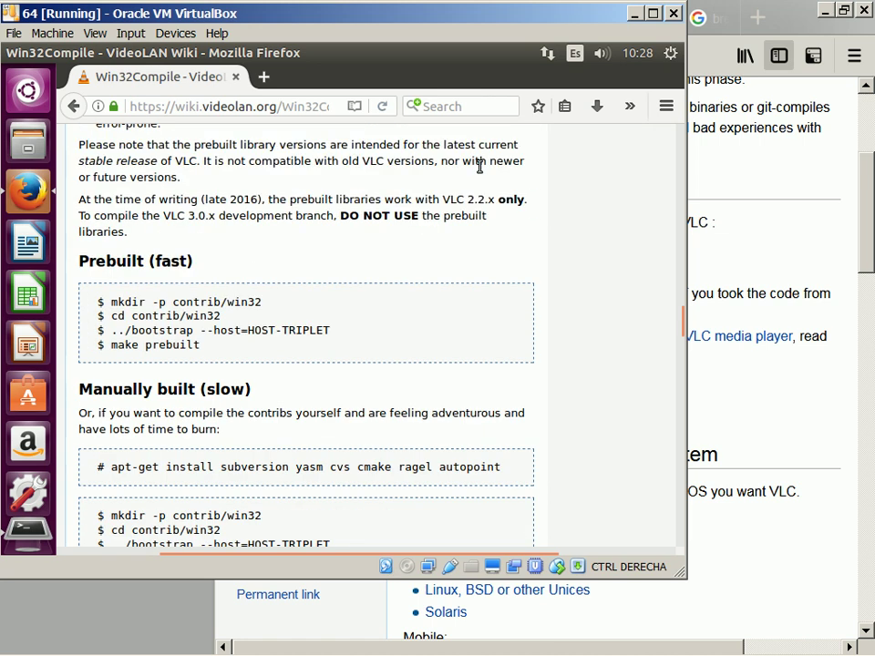
{"action": "scroll", "coordinate": [479, 166], "scroll_direction": "down", "scroll_amount": 2}
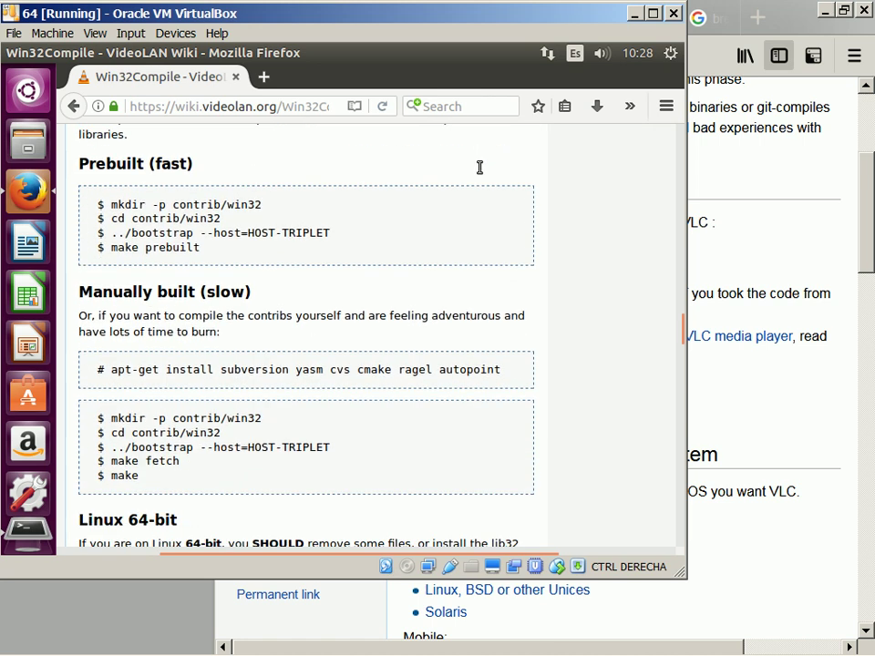
{"action": "left_click_drag", "start_coordinate": [109, 207], "coordinate": [268, 208]}
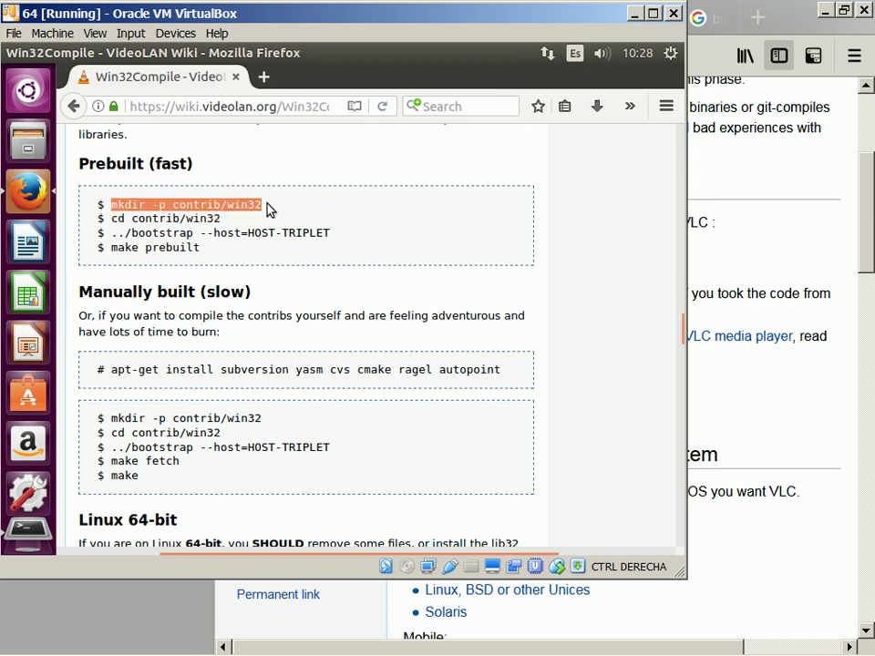
{"action": "key", "text": "alt+Tab"}
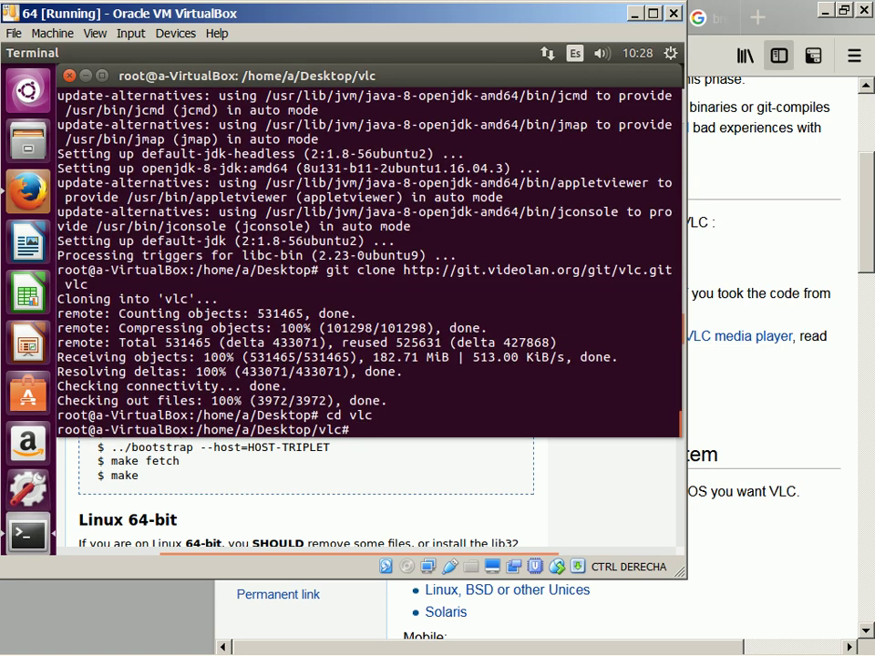
{"action": "right_click", "coordinate": [284, 204]}
{"action": "left_click", "coordinate": [335, 261]}
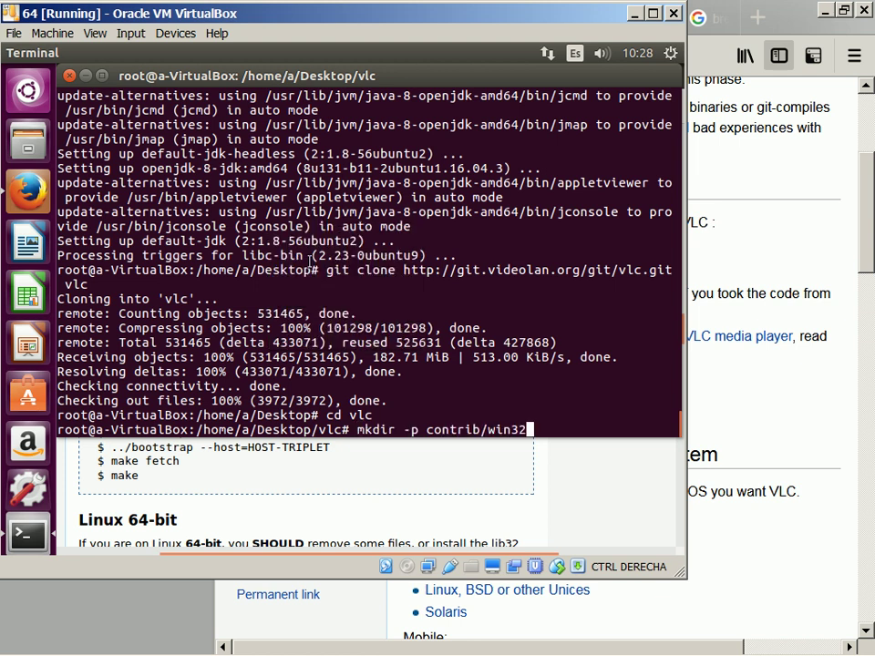
{"action": "key", "text": "Return"}
- Copy the Prebuilt section's second command, run cd contrib/win32 in the terminal and return to the wiki page
{"action": "key", "text": "alt+Tab"}
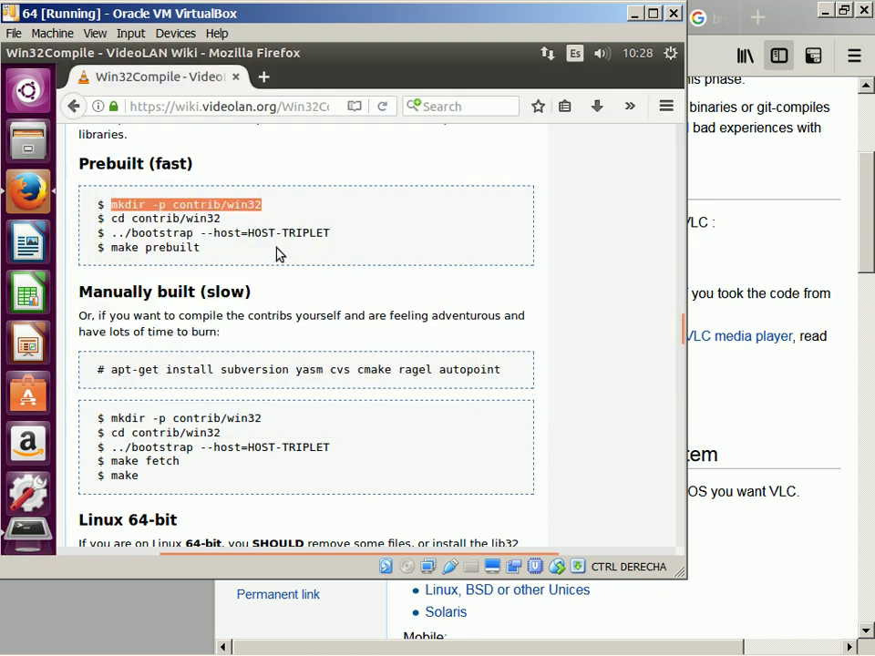
{"action": "left_click_drag", "start_coordinate": [113, 223], "coordinate": [231, 223]}
{"action": "key", "text": "super+c"}
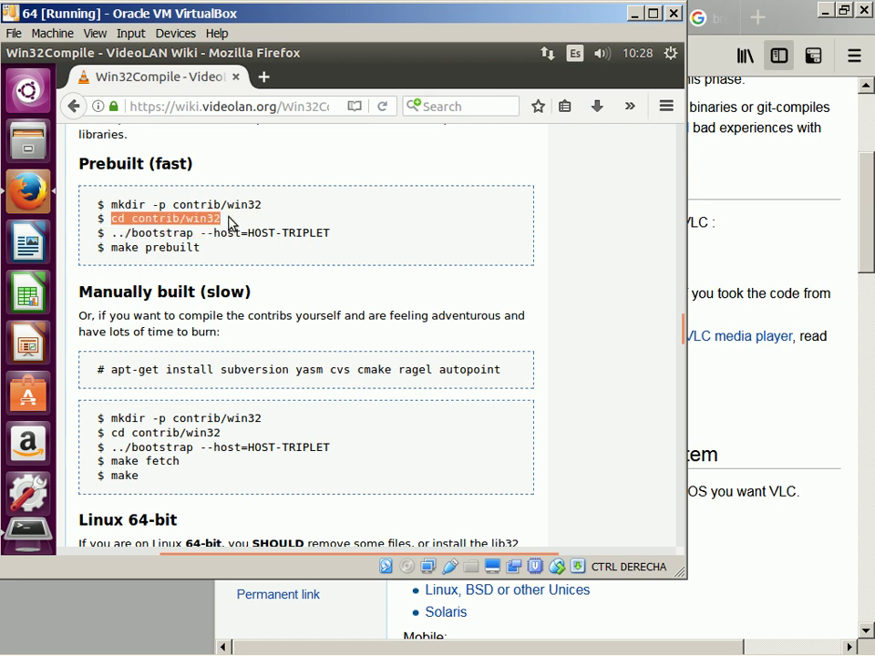
{"action": "key", "text": "alt+Tab"}
{"action": "right_click", "coordinate": [230, 221]}
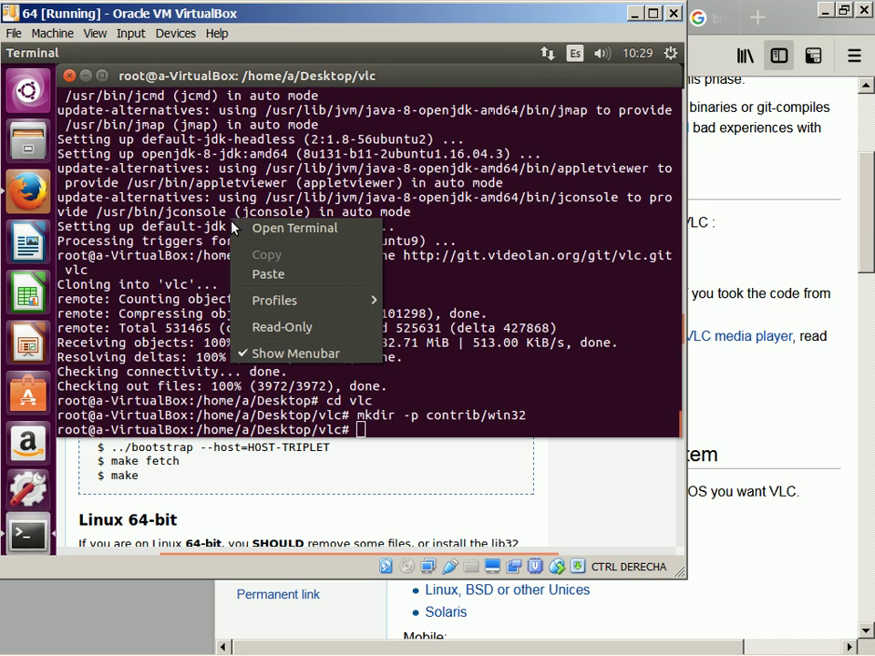
{"action": "left_click", "coordinate": [291, 274]}
{"action": "key", "text": "Return"}
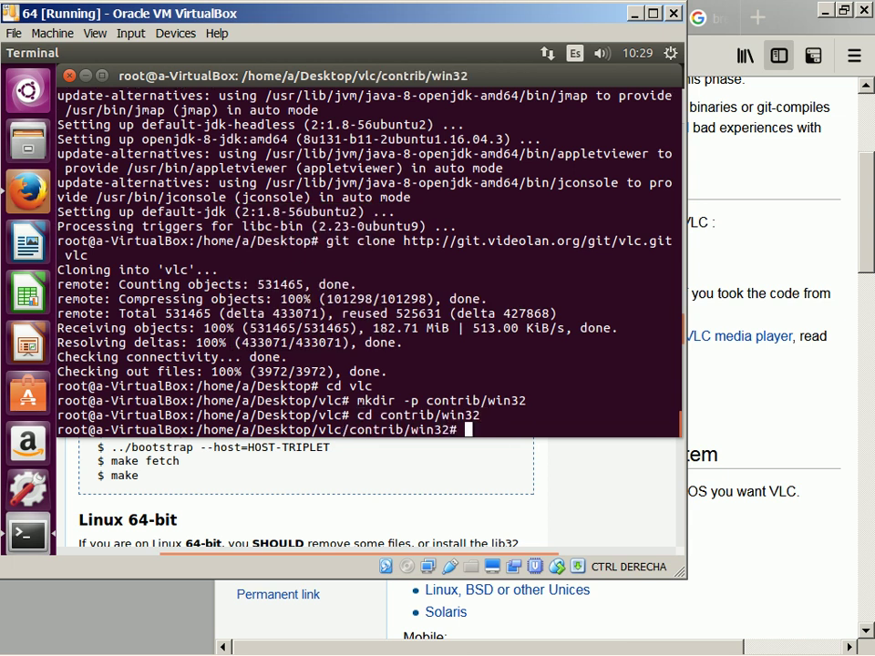
{"action": "key", "text": "alt+Tab"}
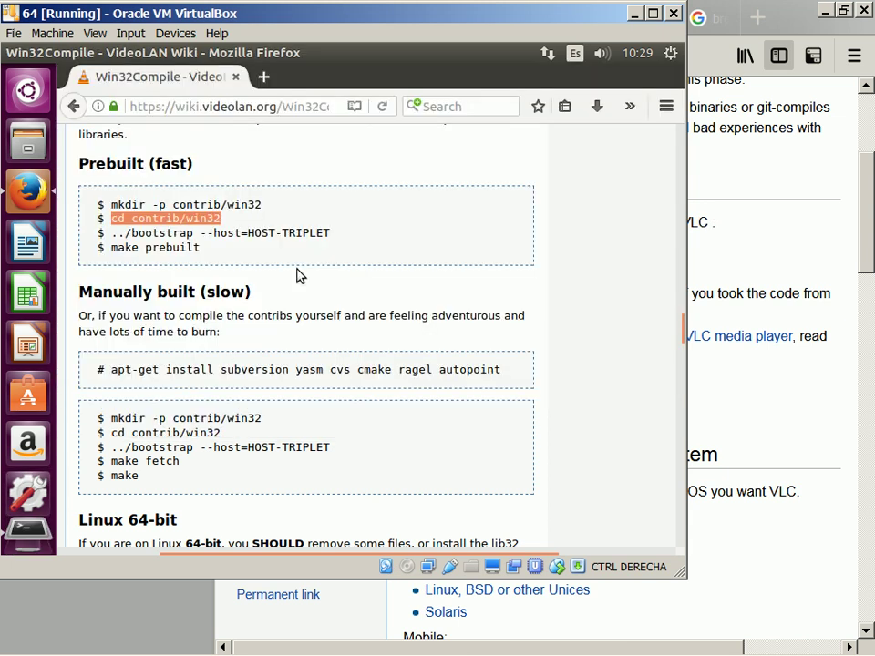
- Select the prebuilt section's bootstrap command on the wiki page, then print the HOST_TRIPLET variable with echo in the terminal
{"action": "left_click", "coordinate": [112, 234]}
{"action": "left_click_drag", "start_coordinate": [113, 235], "coordinate": [357, 240]}
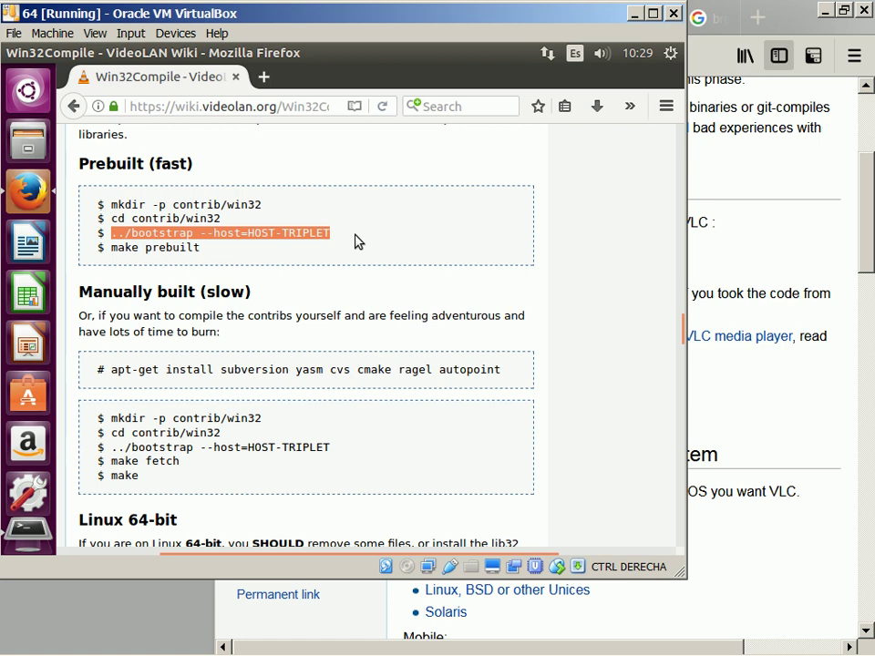
{"action": "key", "text": "alt+Tab"}
{"action": "type", "text": "ech"}
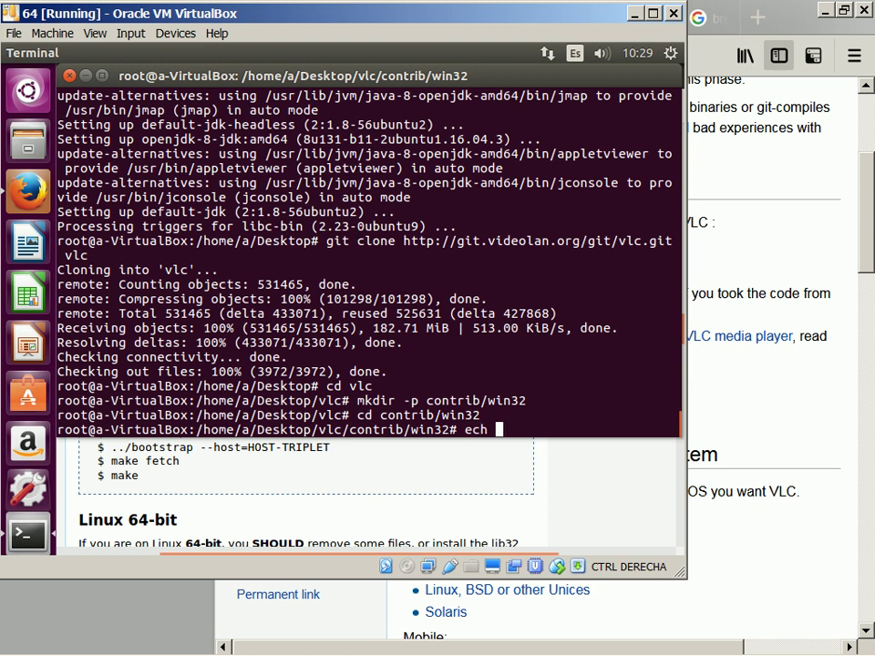
{"action": "type", "text": "o $HOST_TRIPLET"}
{"action": "key", "text": "Return"}
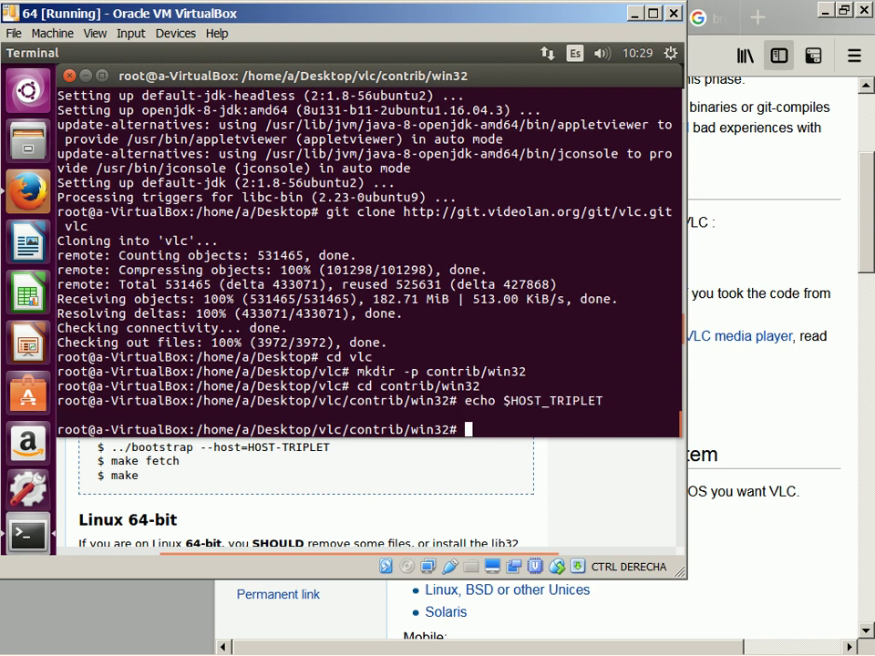
- Switch to Firefox and copy the Windows 32-bit value i686-w64-mingw32 from the wiki's Host triplet section
{"action": "key", "text": "alt+Tab"}
{"action": "left_click", "coordinate": [357, 241]}
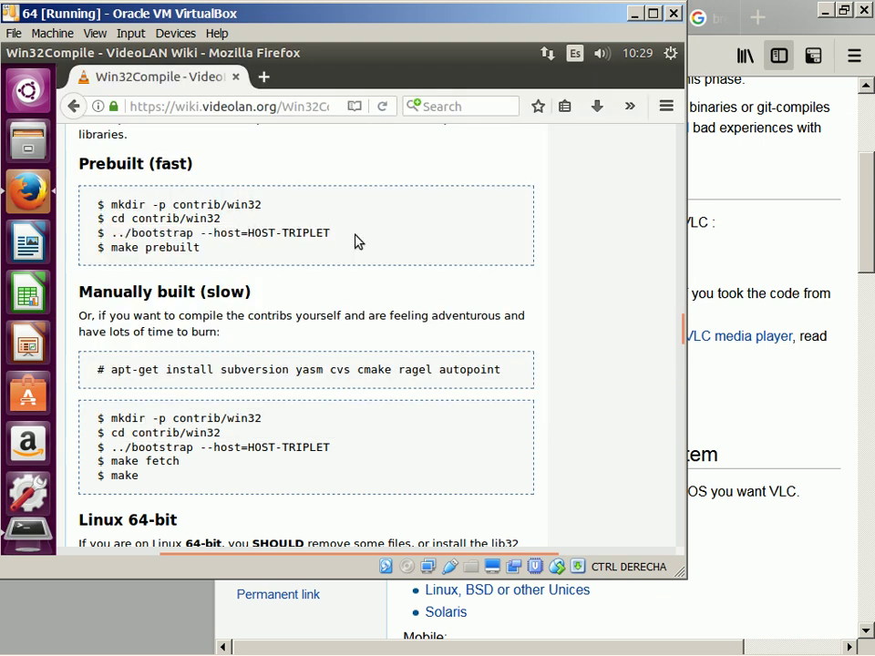
{"action": "scroll", "coordinate": [357, 241], "scroll_direction": "up", "scroll_amount": 10}
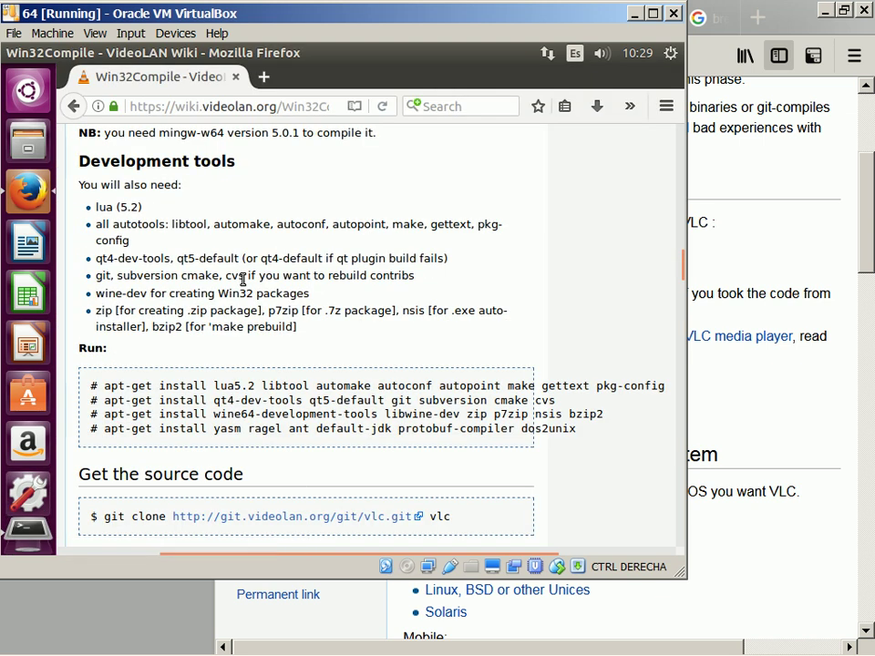
{"action": "scroll", "coordinate": [243, 279], "scroll_direction": "up", "scroll_amount": 5}
{"action": "scroll", "coordinate": [142, 449], "scroll_direction": "up", "scroll_amount": 5}
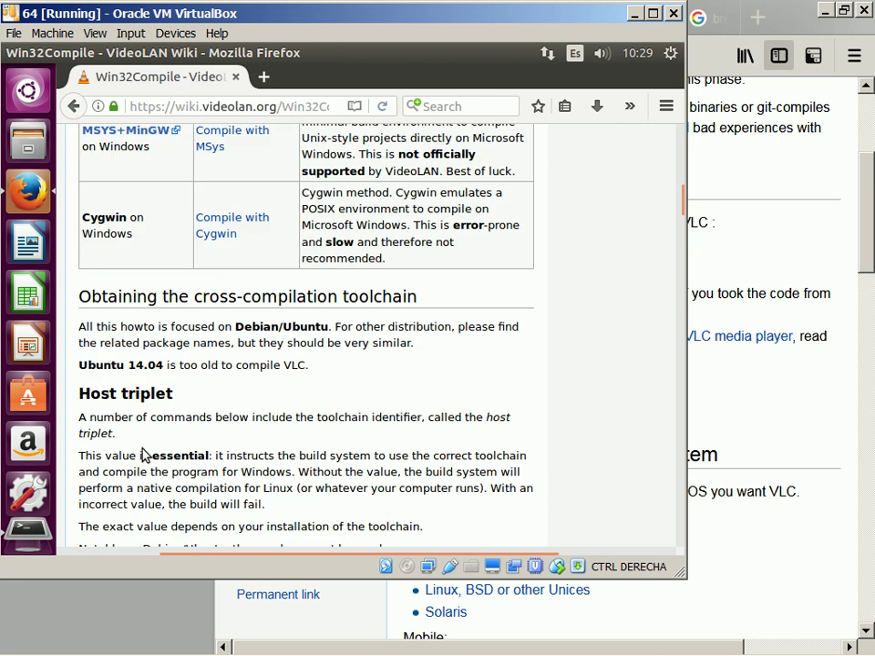
{"action": "scroll", "coordinate": [142, 453], "scroll_direction": "up", "scroll_amount": 5}
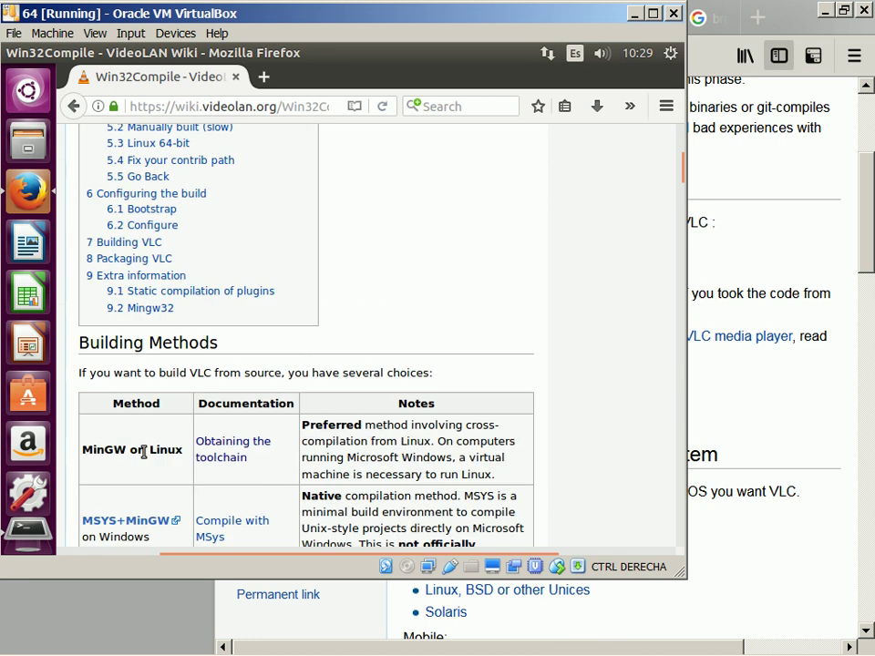
{"action": "scroll", "coordinate": [143, 451], "scroll_direction": "down", "scroll_amount": 8}
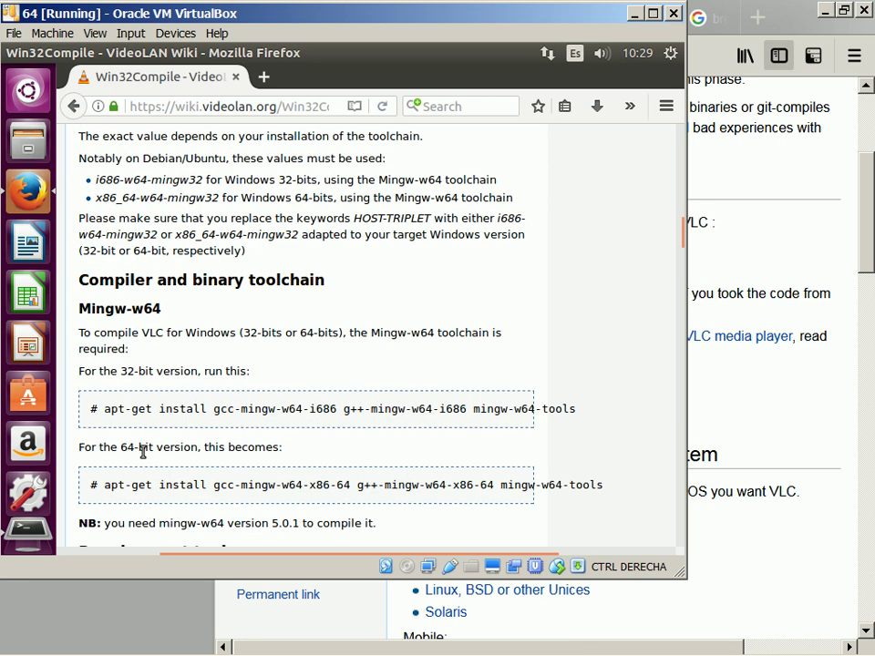
{"action": "left_click_drag", "start_coordinate": [95, 180], "coordinate": [202, 180]}
{"action": "key", "text": "super+c"}
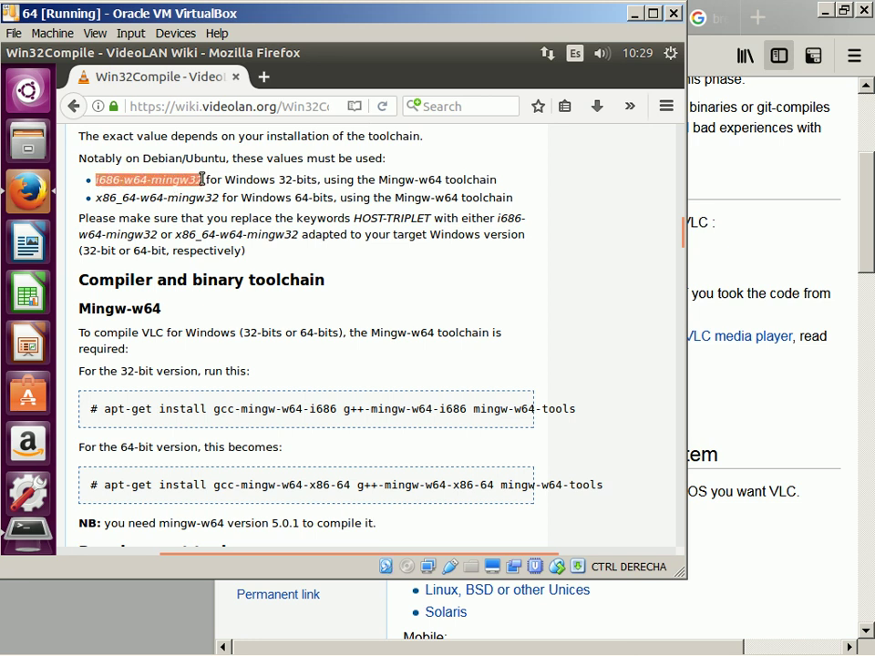
- In the terminal, run ../bootstrap with --host=i686-w64-mingw32 from the contrib/win32 directory, following the wiki's prebuilt instructions
{"action": "key", "text": "alt+Tab"}
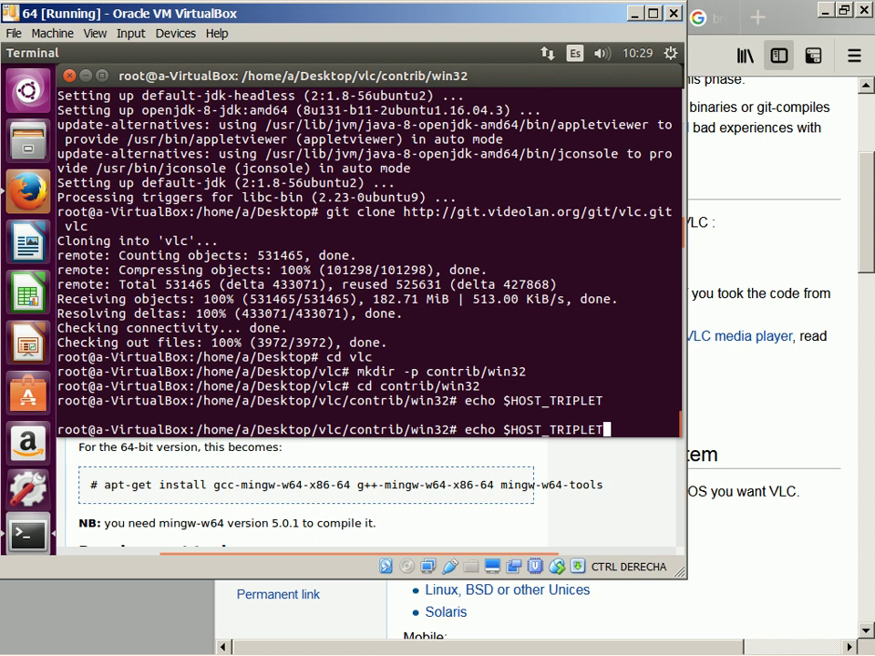
{"action": "key", "text": "alt+Tab"}
{"action": "scroll", "coordinate": [202, 185], "scroll_direction": "down", "scroll_amount": 8}
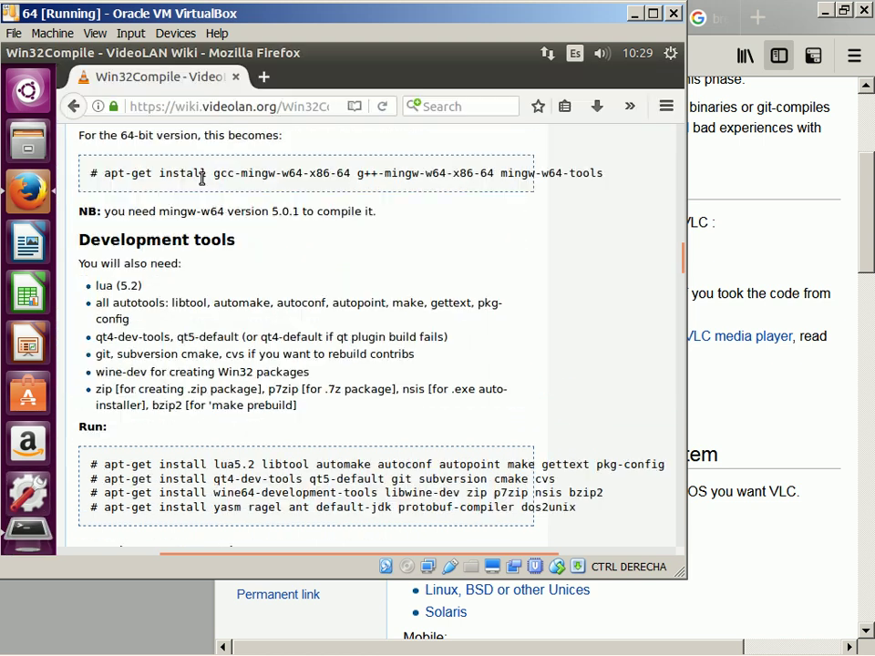
{"action": "scroll", "coordinate": [202, 184], "scroll_direction": "down", "scroll_amount": 5}
{"action": "scroll", "coordinate": [201, 185], "scroll_direction": "down", "scroll_amount": 5}
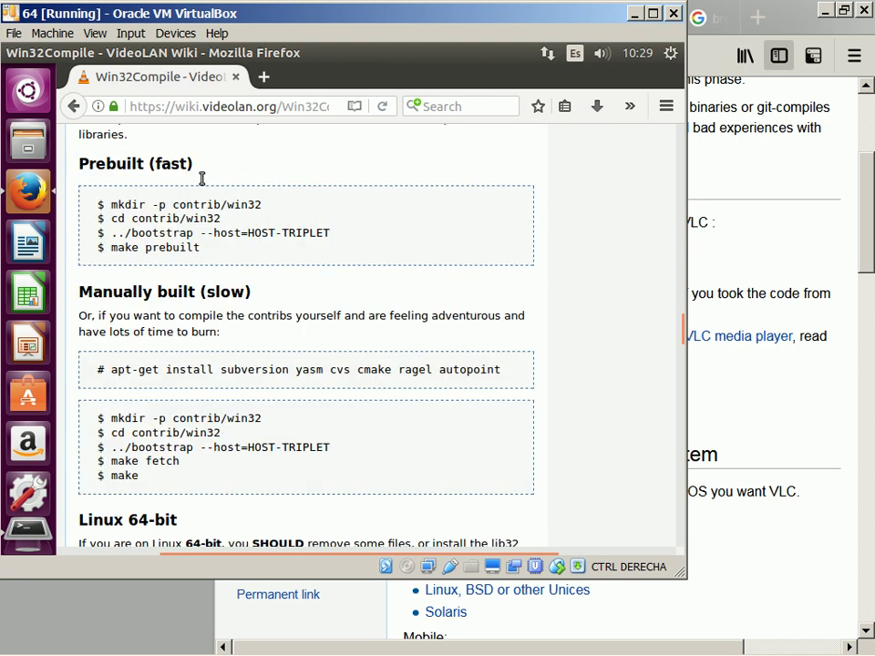
{"action": "key", "text": "alt+Tab"}
{"action": "type", "text": "../bootstrap"}
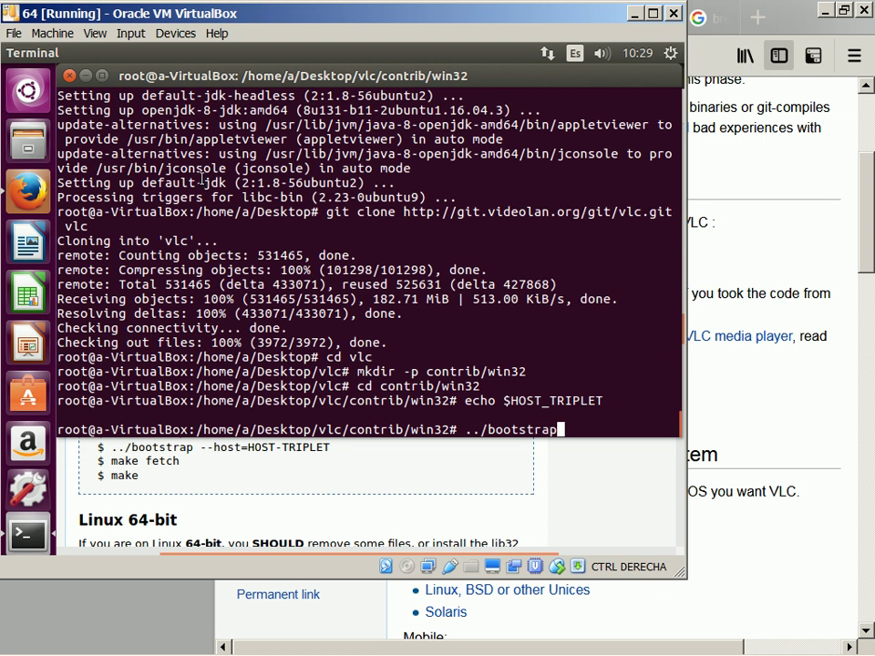
{"action": "key", "text": "alt+Tab"}
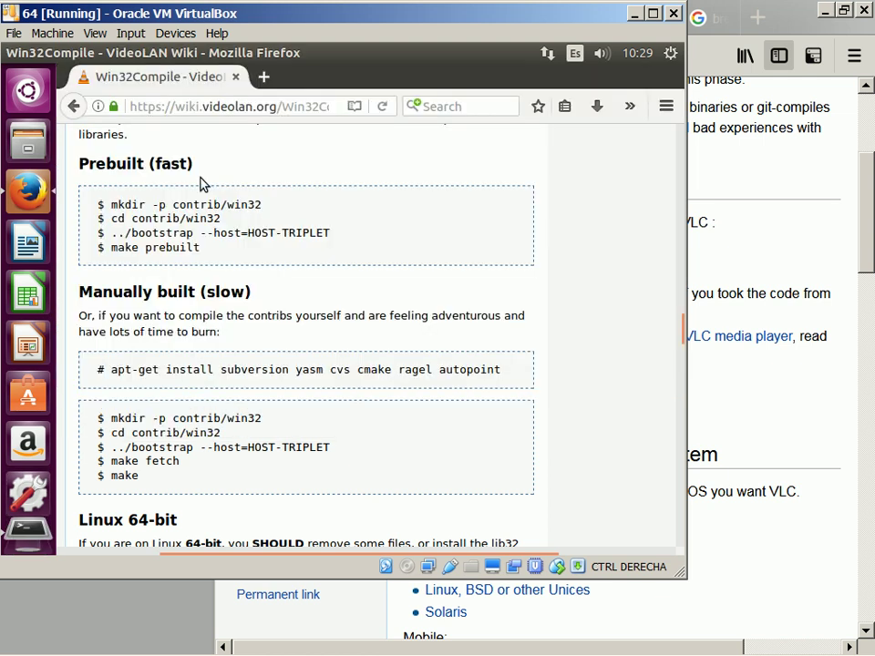
{"action": "key", "text": "alt+Tab"}
{"action": "type", "text": "--h"}
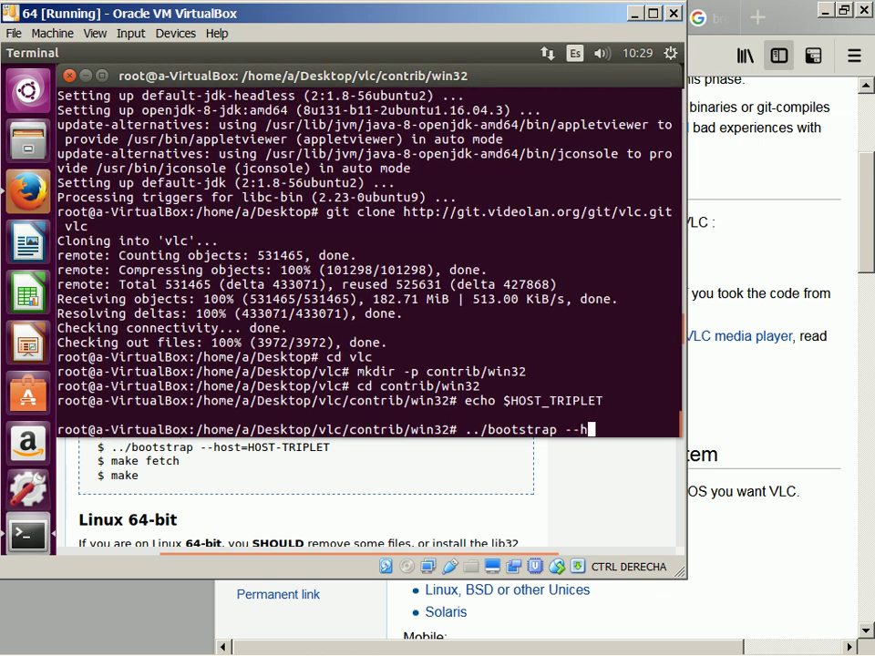
{"action": "type", "text": "ost="}
{"action": "right_click", "coordinate": [301, 198]}
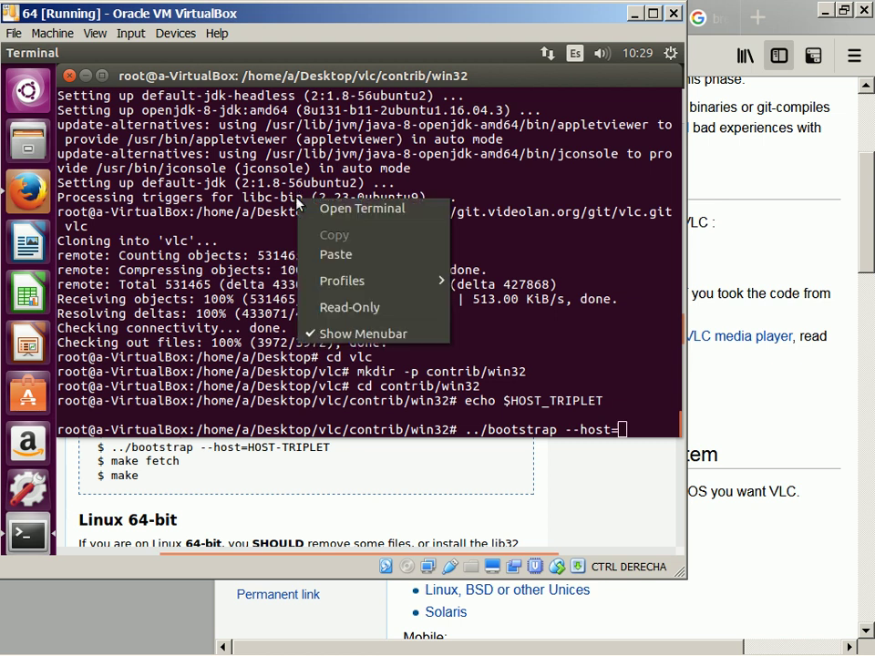
{"action": "left_click", "coordinate": [347, 258]}
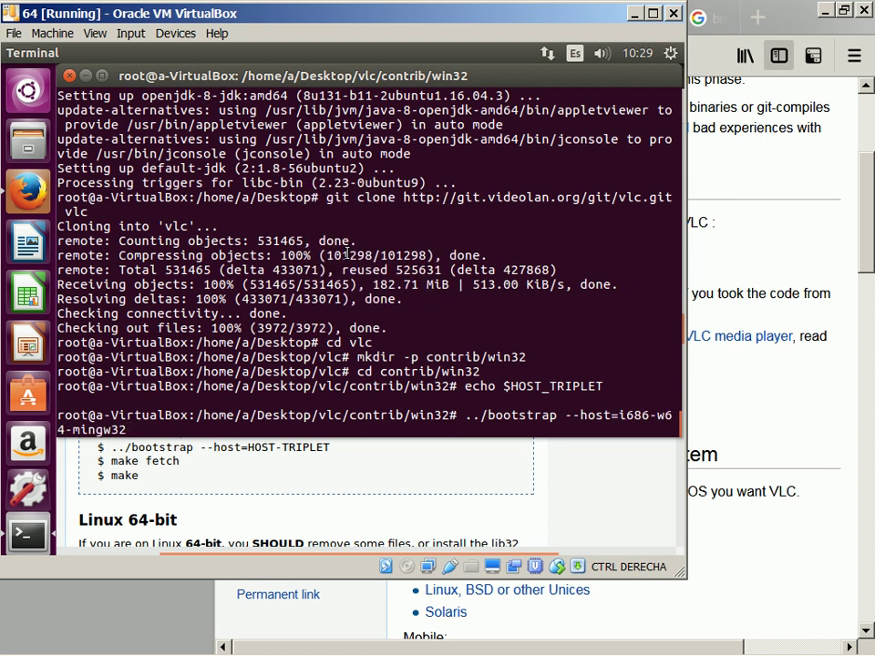
{"action": "key", "text": "Return"}
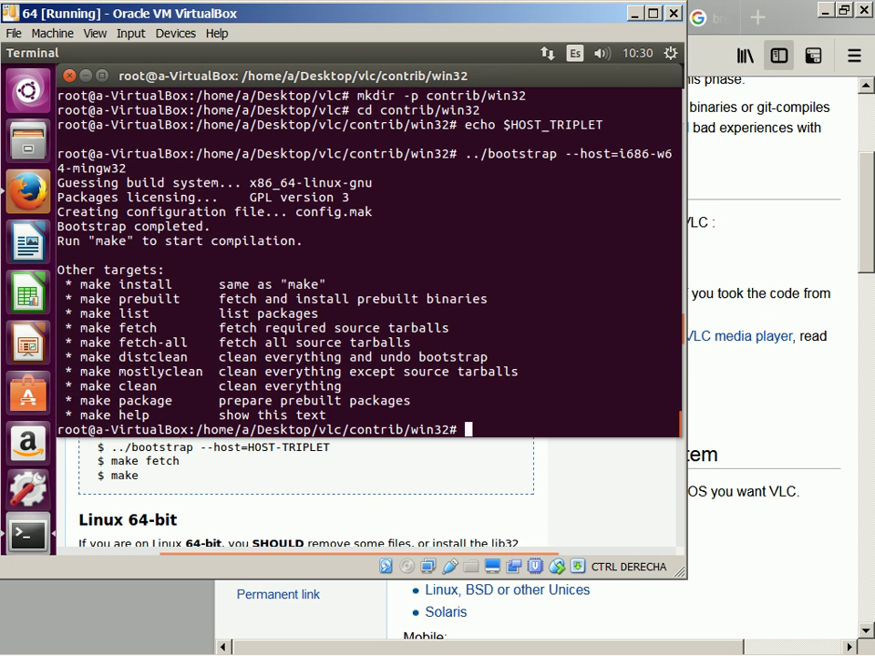
- Switch to Firefox and review the wiki's development tools list and the prebuilt third-party library instructions
{"action": "key", "text": "alt+Tab"}
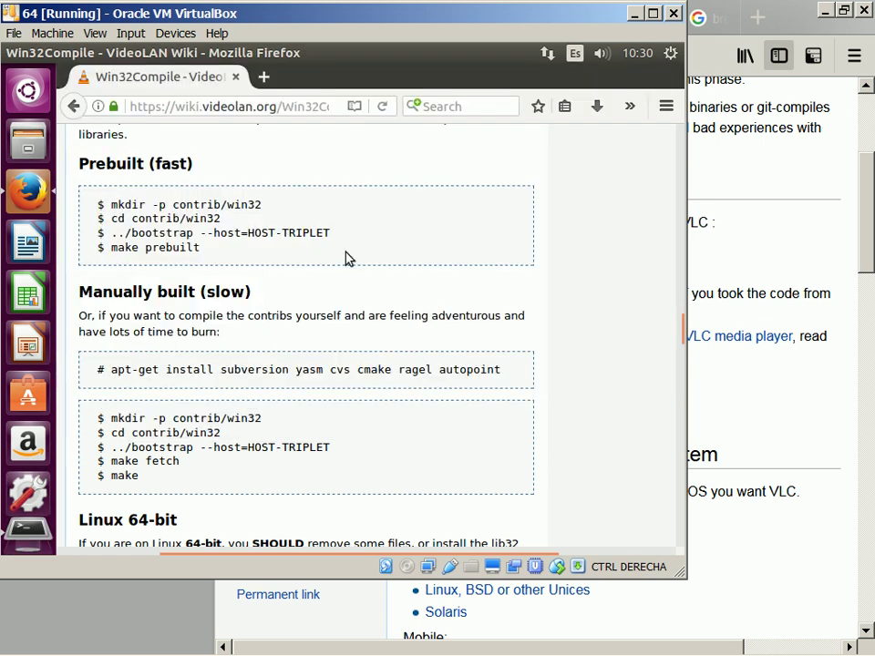
{"action": "scroll", "coordinate": [346, 258], "scroll_direction": "up", "scroll_amount": 5}
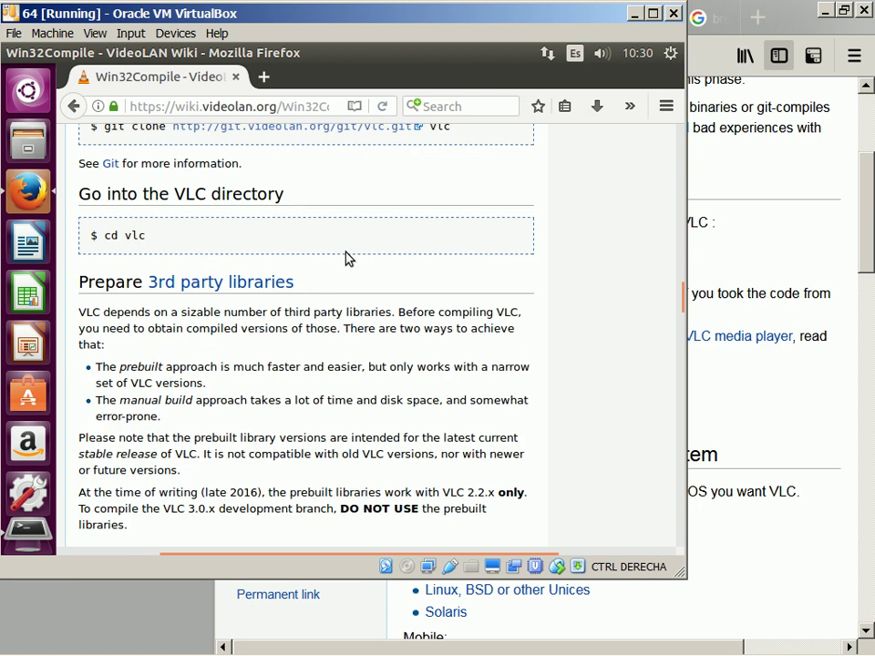
{"action": "scroll", "coordinate": [347, 258], "scroll_direction": "up", "scroll_amount": 4}
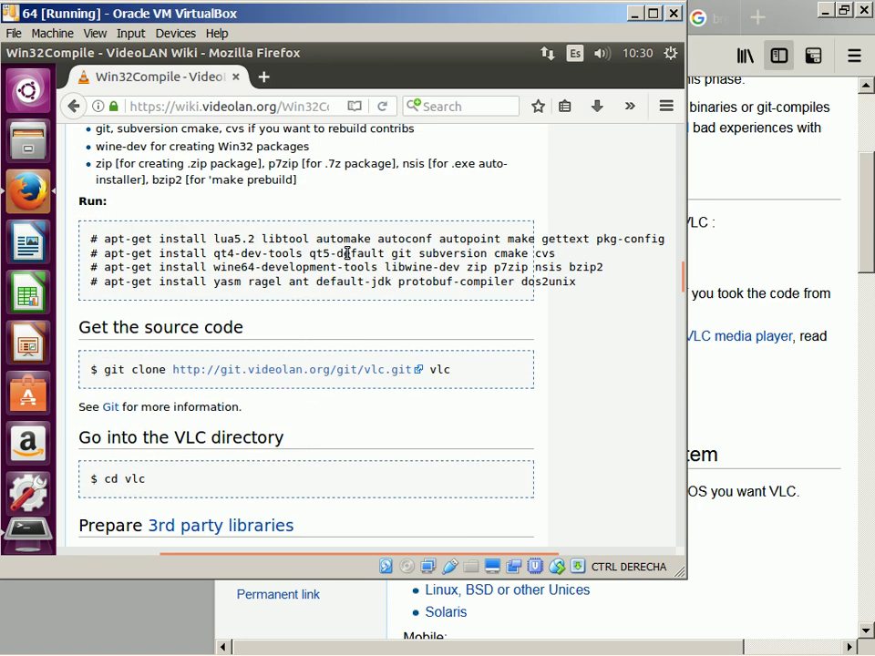
{"action": "scroll", "coordinate": [346, 253], "scroll_direction": "right", "scroll_amount": 4}
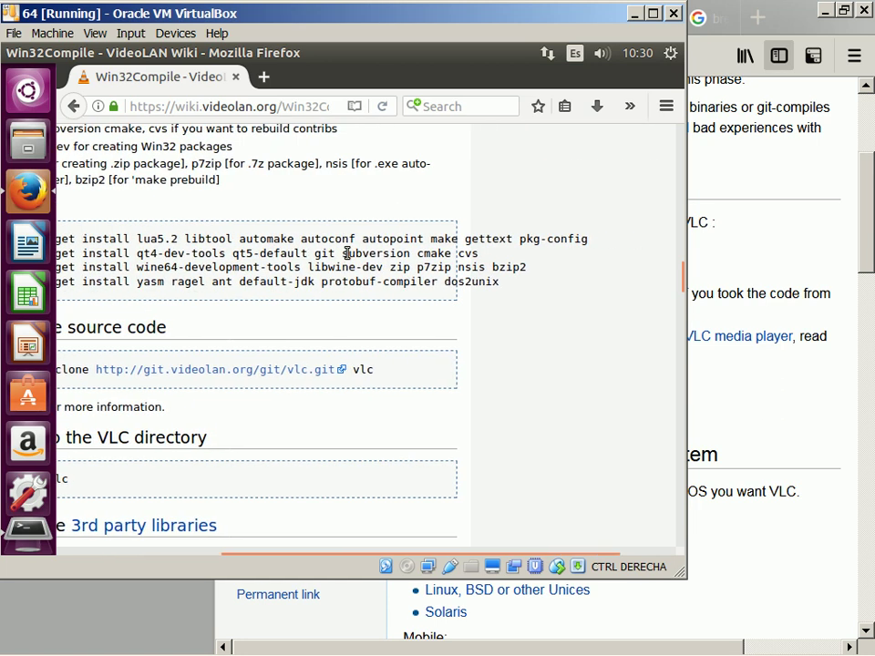
{"action": "scroll", "coordinate": [347, 252], "scroll_direction": "left", "scroll_amount": 5}
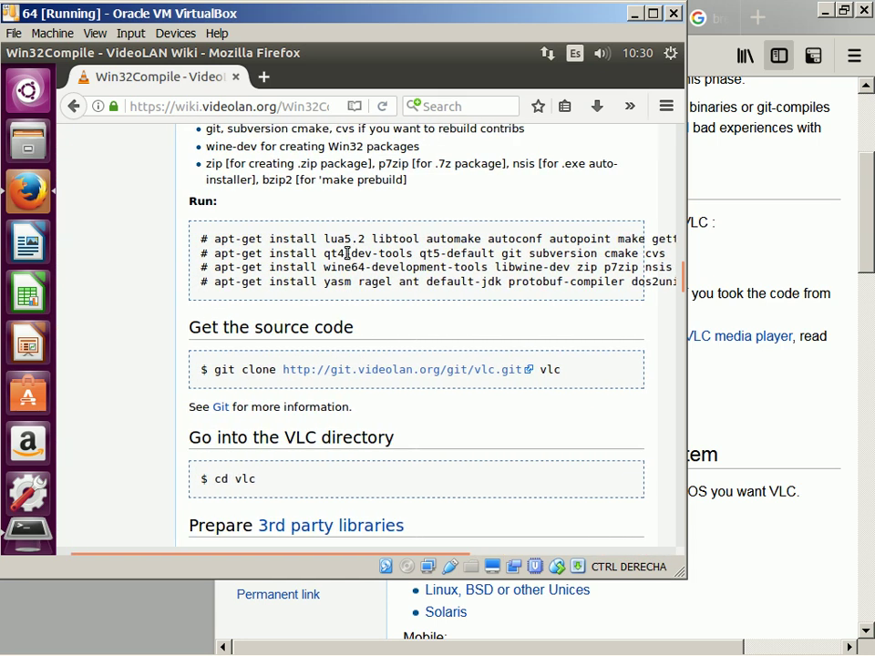
{"action": "scroll", "coordinate": [346, 255], "scroll_direction": "up", "scroll_amount": 6}
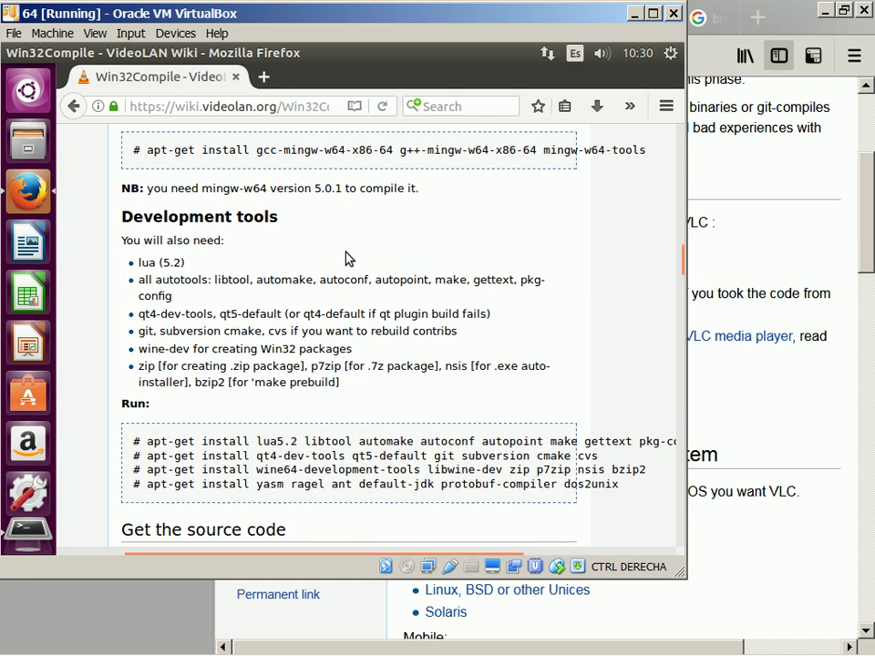
{"action": "scroll", "coordinate": [346, 258], "scroll_direction": "down", "scroll_amount": 15}
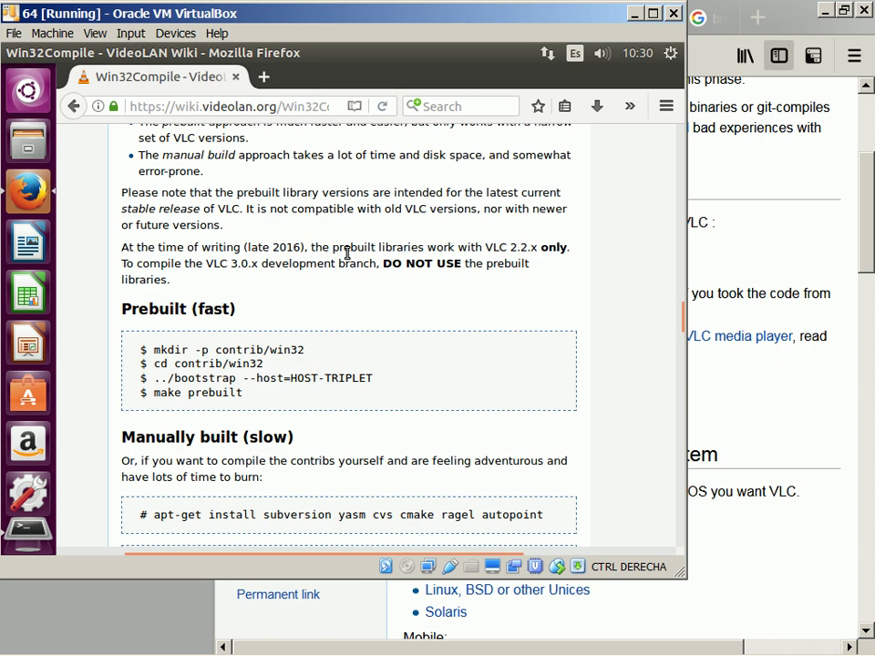
{"action": "scroll", "coordinate": [346, 253], "scroll_direction": "down", "scroll_amount": 3}
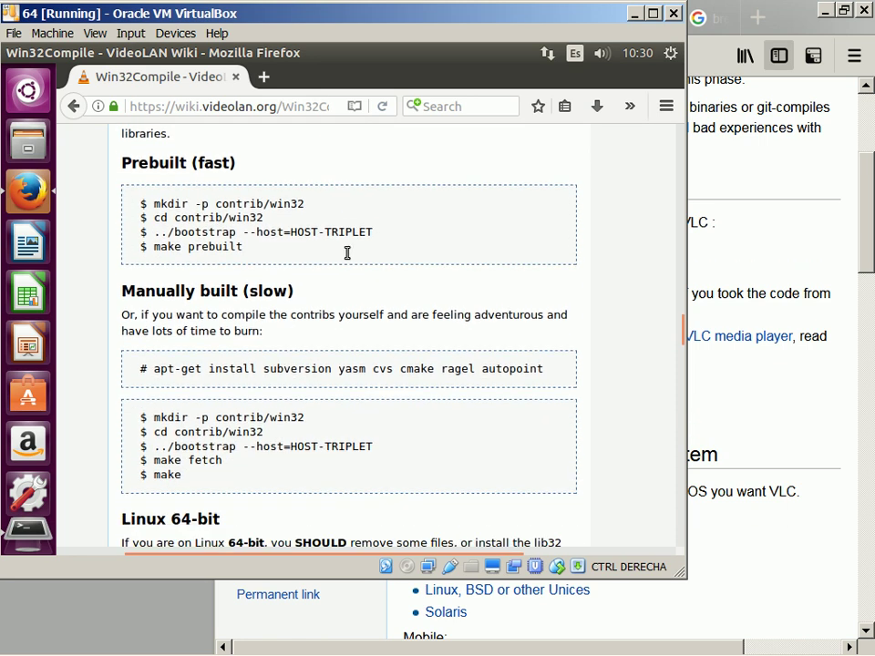
- Switch to the terminal and run make prebuilt to fetch and install the prebuilt contrib libraries
{"action": "key", "text": "alt+Tab"}
{"action": "type", "text": "make prebuilt"}
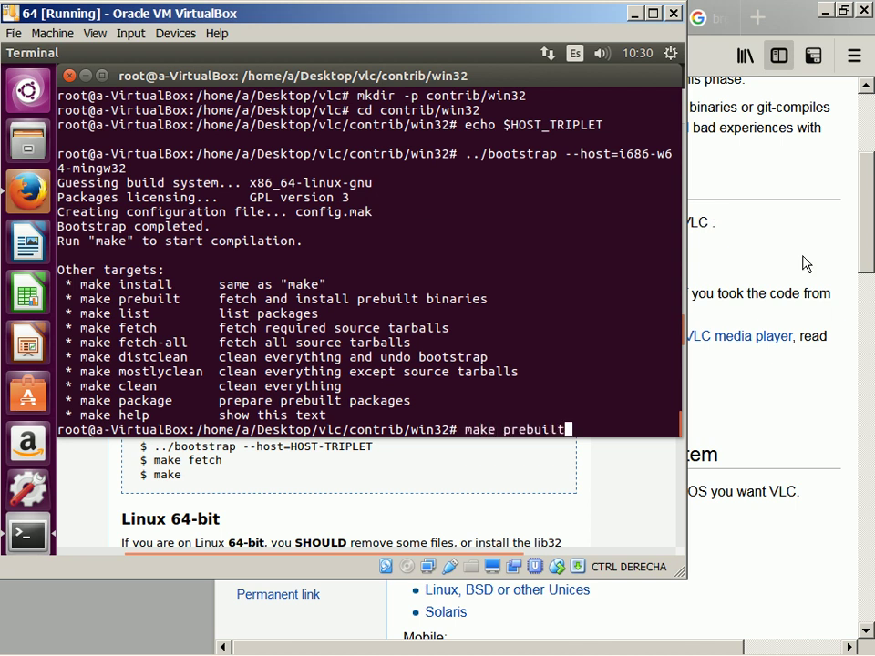
{"action": "key", "text": "Return"}
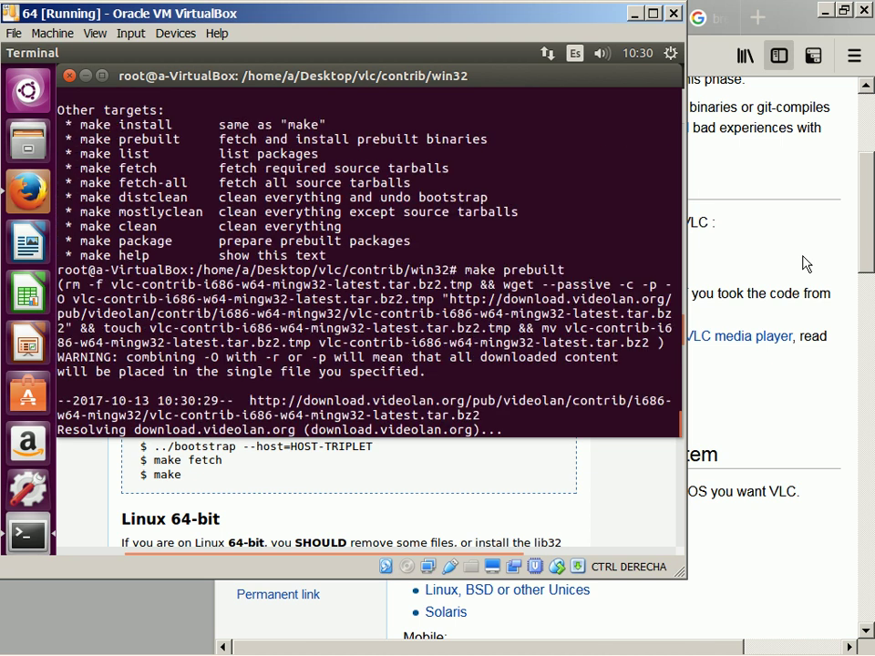
{"action": "left_click", "coordinate": [672, 645]}
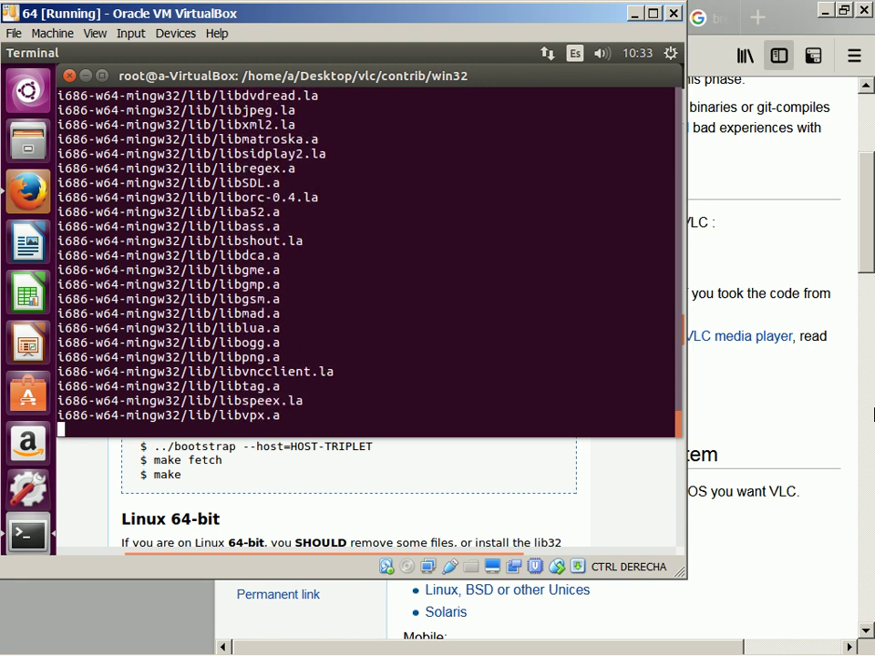
- Switch to Firefox and review the wiki's Linux 64-bit instructions on lib32 packages while checking the prebuilt run in the terminal
{"action": "key", "text": "alt+Tab"}
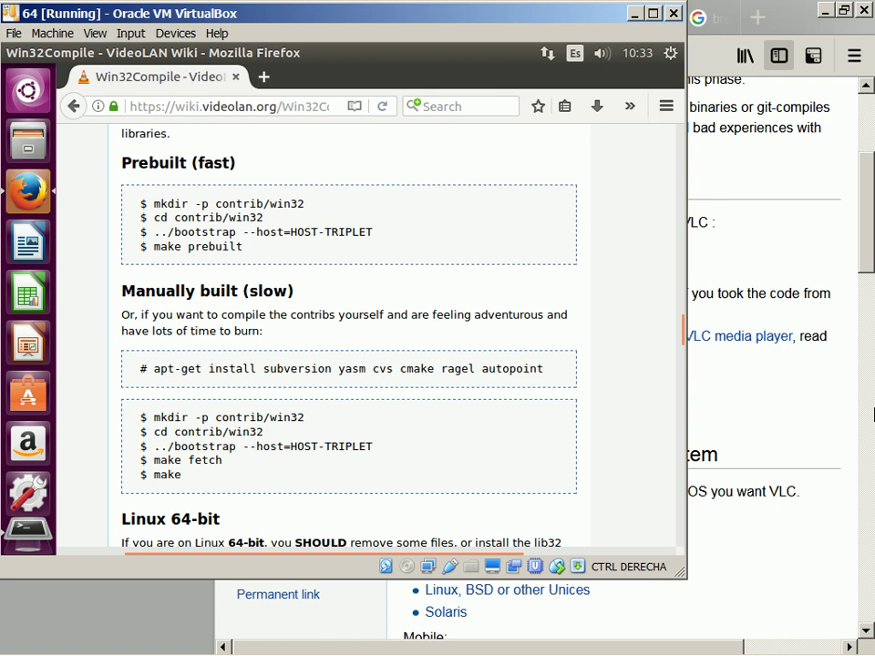
{"action": "scroll", "coordinate": [355, 337], "scroll_direction": "down", "scroll_amount": 4}
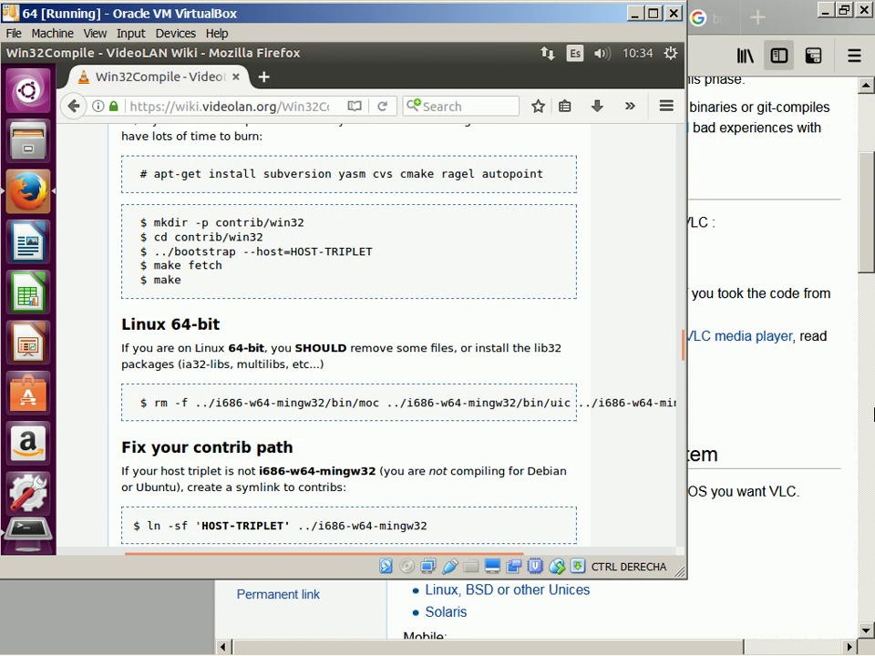
{"action": "key", "text": "alt+Tab"}
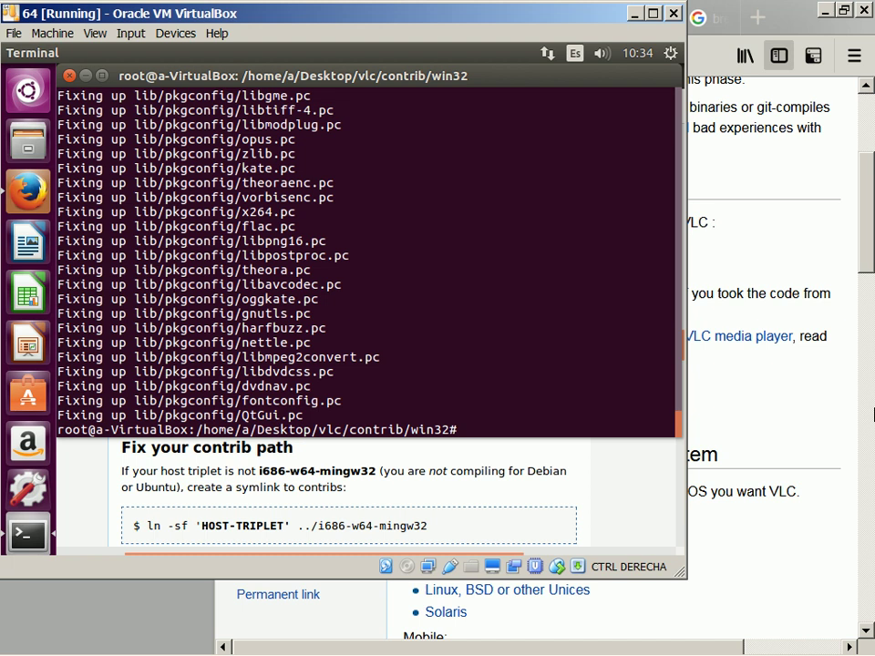
{"action": "key", "text": "alt+Tab"}
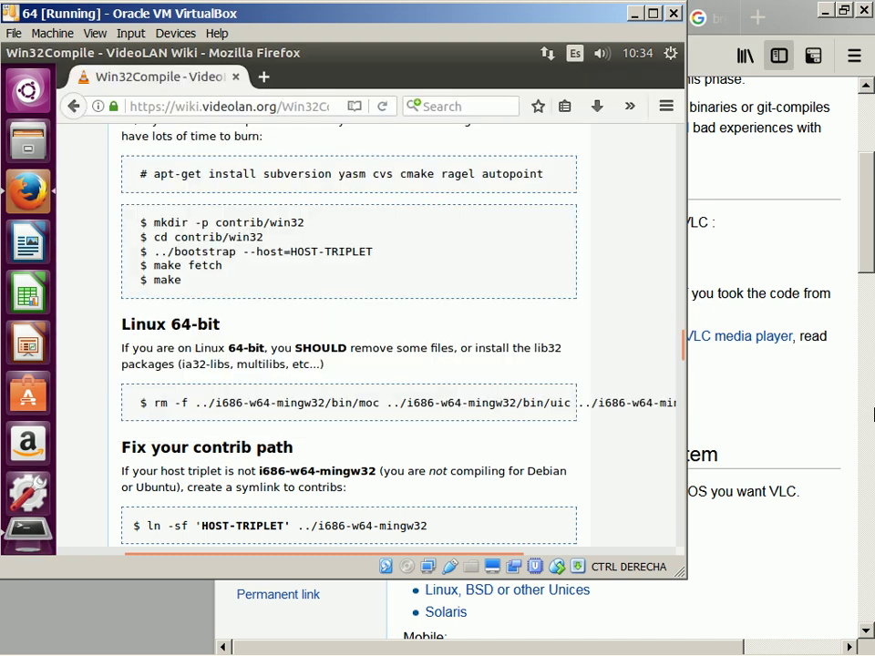
- In the terminal, try running apt-get lib32 ia32-libs multilibs, using the package names from the wiki's Linux 64-bit section
{"action": "key", "text": "alt+Tab"}
{"action": "type", "text": "apt-get"}
{"action": "key", "text": "alt+Tab"}
{"action": "key", "text": "alt+Tab"}
{"action": "type", "text": "lib32 ia32"}
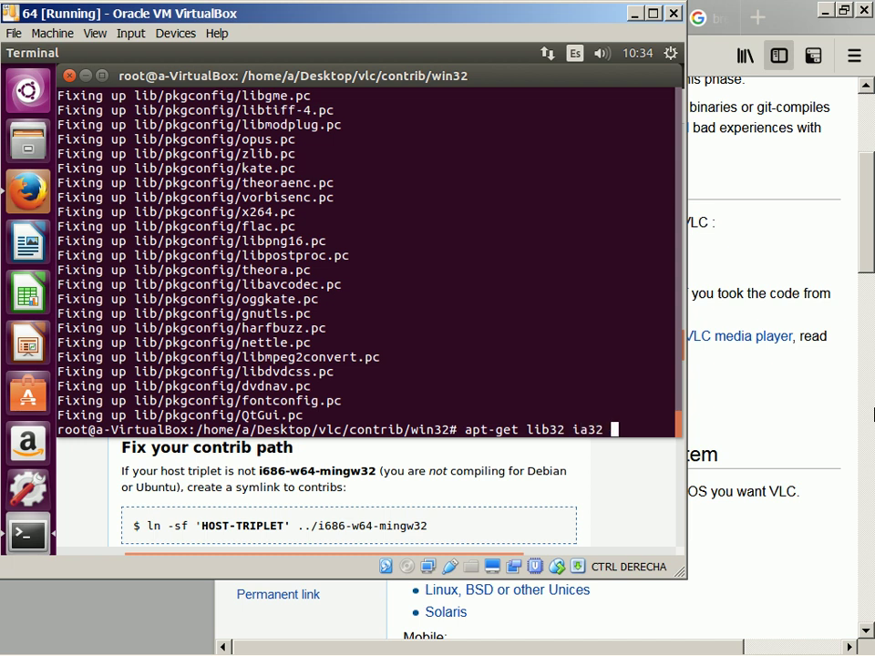
{"action": "key", "text": "alt+Tab"}
{"action": "key", "text": "alt+Tab"}
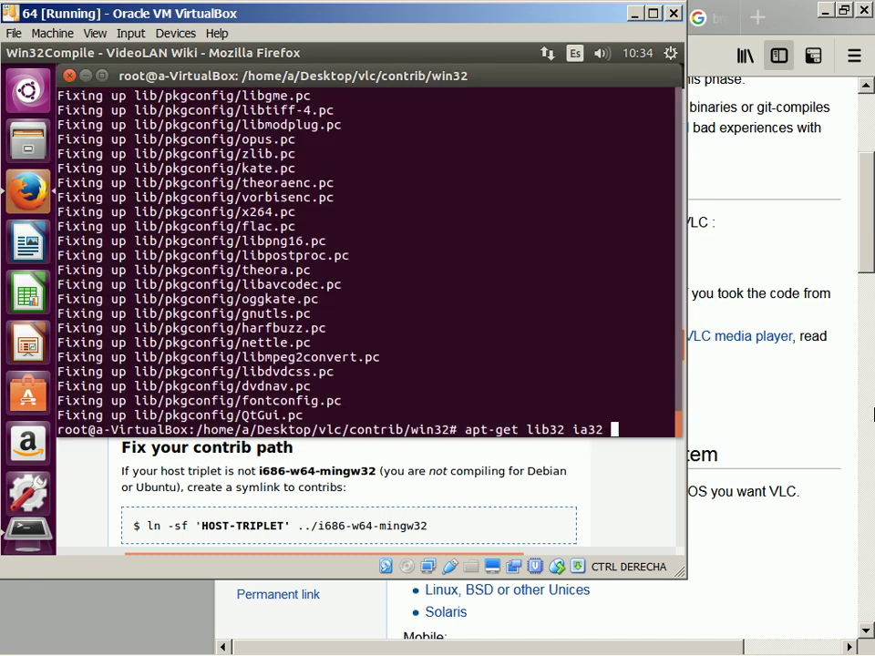
{"action": "type", "text": "-libs, multili"}
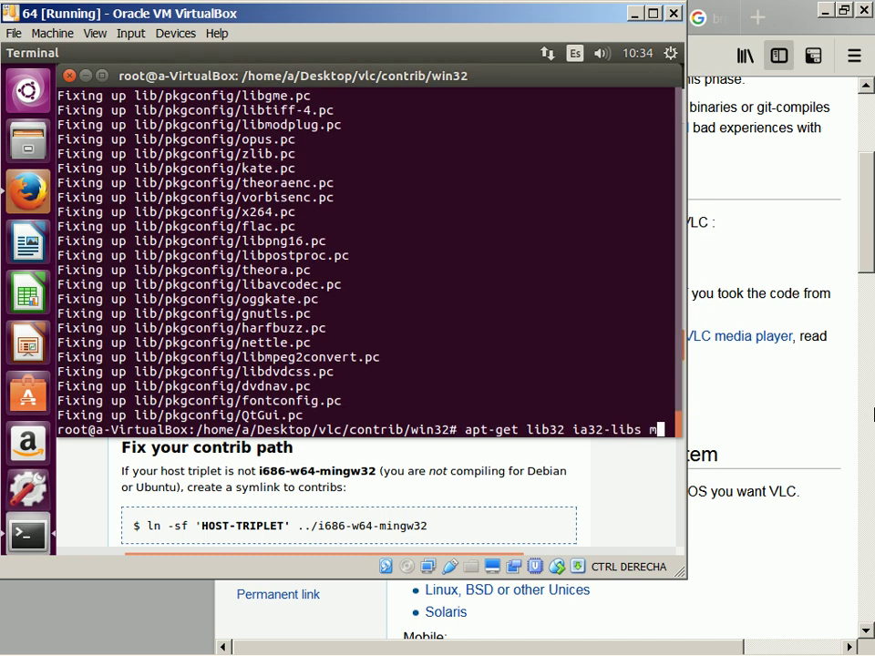
{"action": "type", "text": "bs"}
{"action": "key", "text": "alt+Tab"}
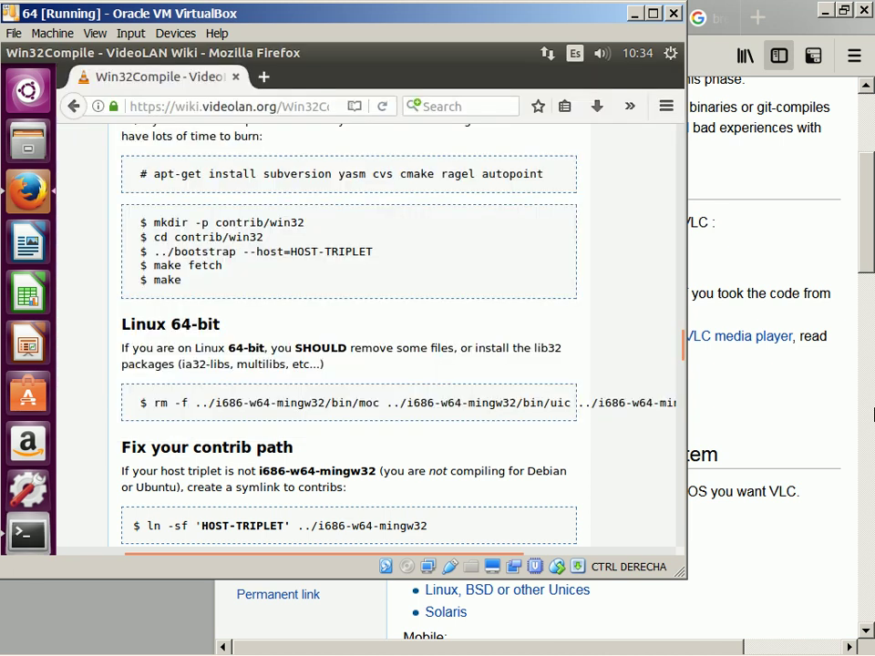
{"action": "key", "text": "alt+Tab"}
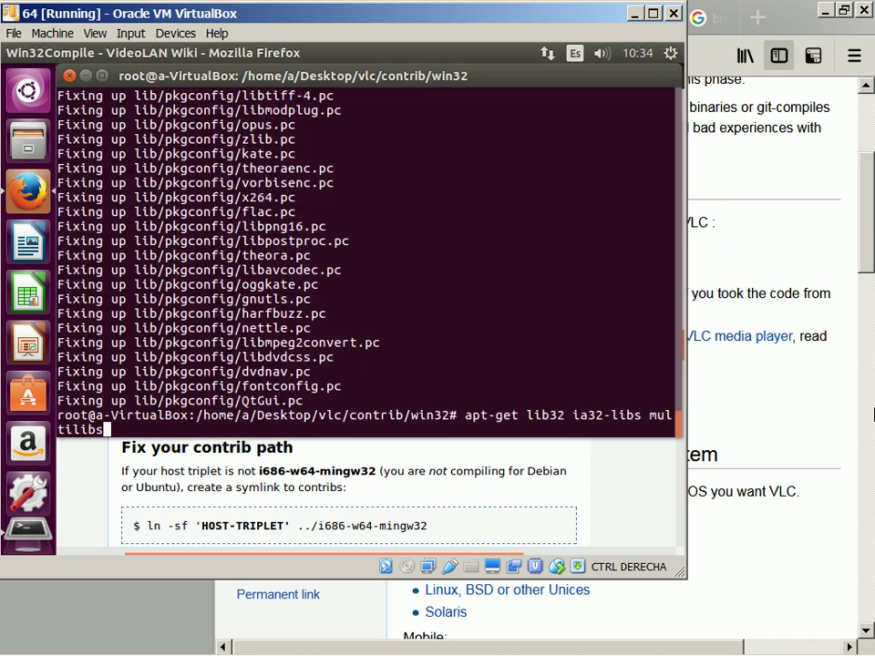
{"action": "key", "text": "Return"}
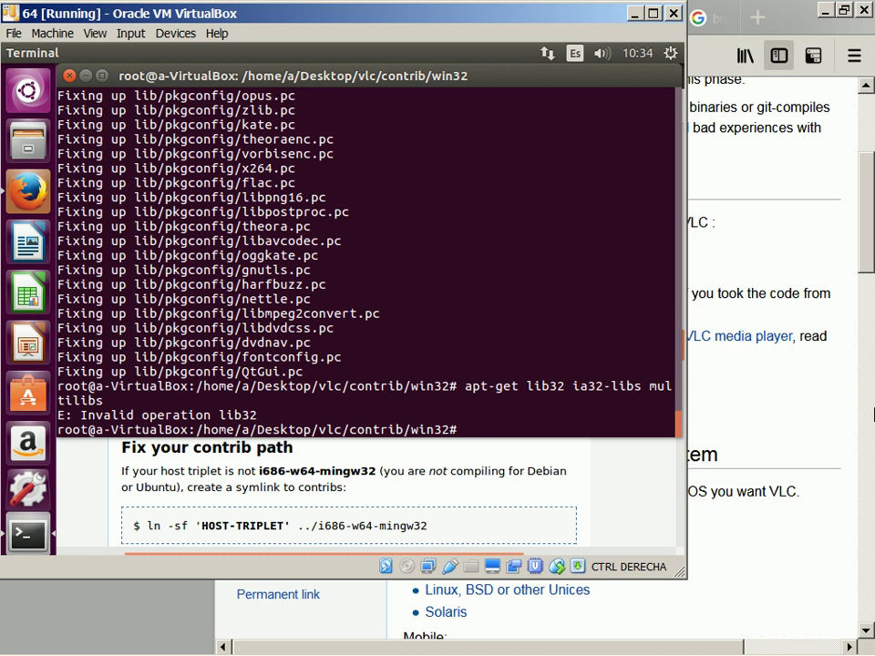
- Remove lib32 from the previous command and try running apt-get ia32-libs multilibs
{"action": "key", "text": "Up"}
{"action": "key", "text": "Home"}
{"action": "key", "text": "Right"}
{"action": "key", "text": "Right"}
{"action": "key", "text": "Right"}
{"action": "key", "text": "Right"}
{"action": "key", "text": "Right"}
{"action": "key", "text": "Right"}
{"action": "key", "text": "Right"}
{"action": "key", "text": "Delete"}
{"action": "key", "text": "Delete"}
{"action": "key", "text": "Delete"}
{"action": "key", "text": "Delete"}
{"action": "key", "text": "Delete"}
{"action": "key", "text": "Delete"}
{"action": "key", "text": "Return"}
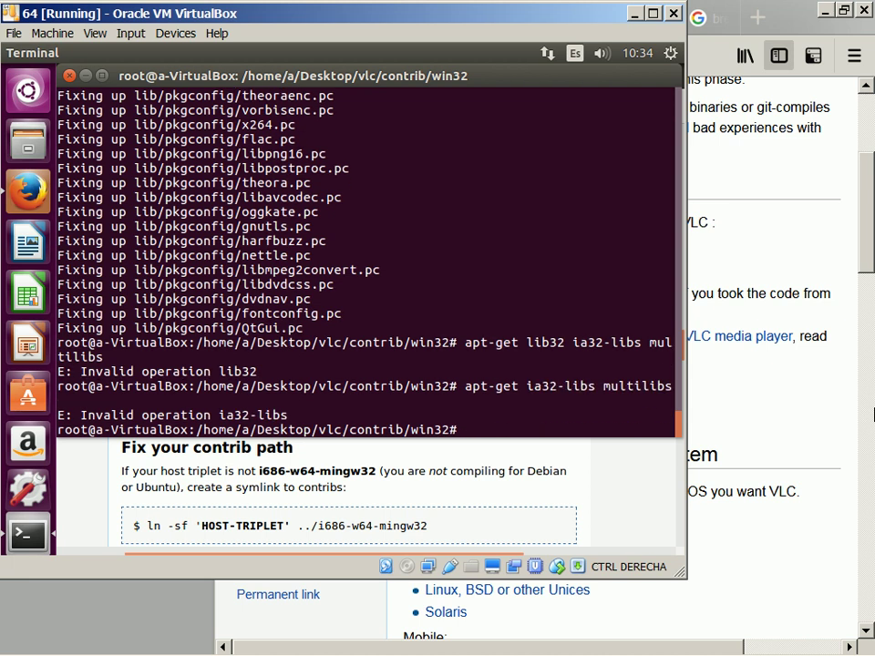
{"action": "type", "text": "make prebuilt"}
{"action": "key", "text": "Up"}
{"action": "key", "text": "Up"}
{"action": "key", "text": "Up"}
{"action": "key", "text": "Up"}
{"action": "key", "text": "Up"}
{"action": "key", "text": "Up"}
{"action": "key", "text": "Up"}
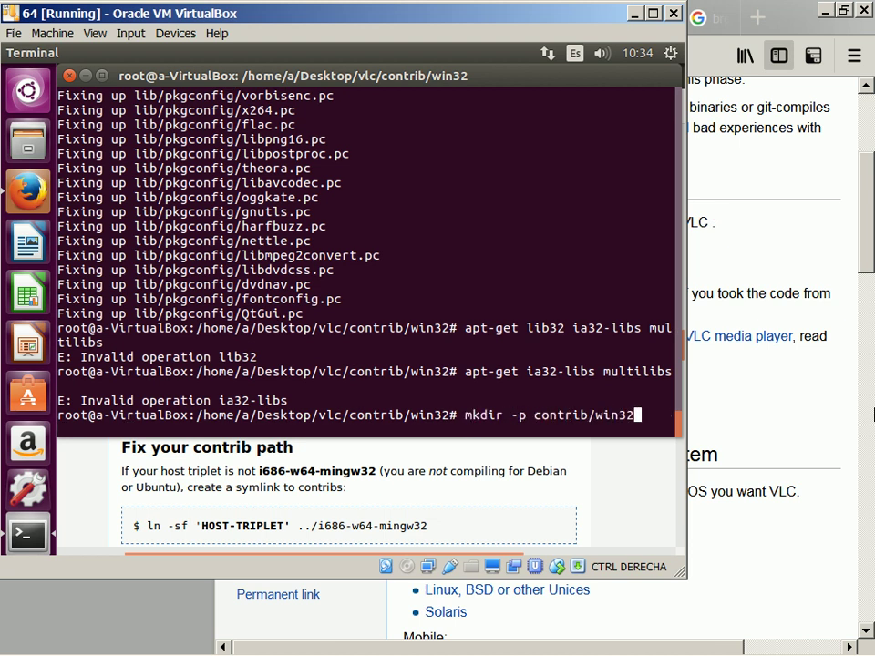
{"action": "key", "text": "Down"}
{"action": "key", "text": "Down"}
{"action": "key", "text": "Down"}
{"action": "key", "text": "Down"}
{"action": "key", "text": "Down"}
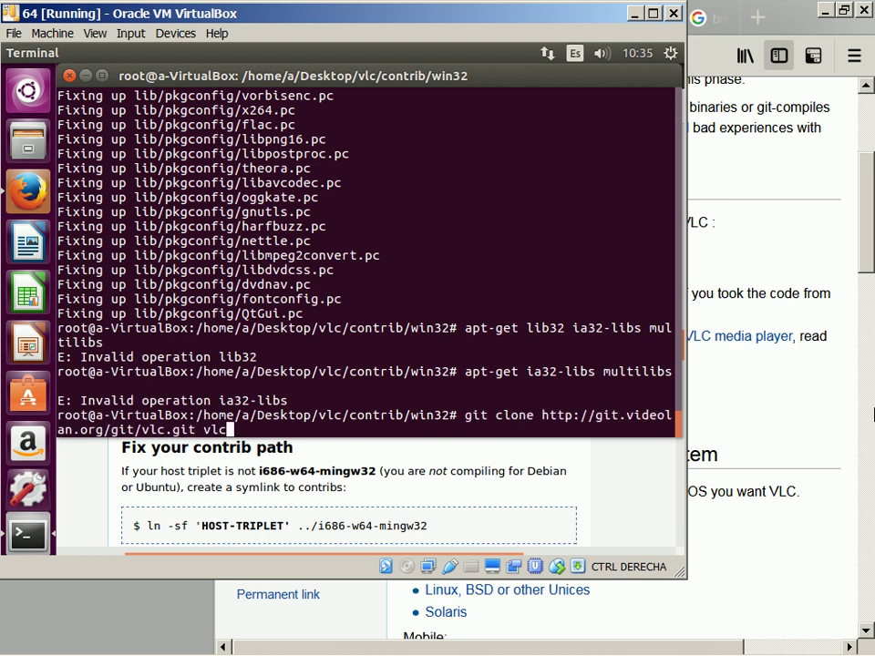
{"action": "key", "text": "Up"}
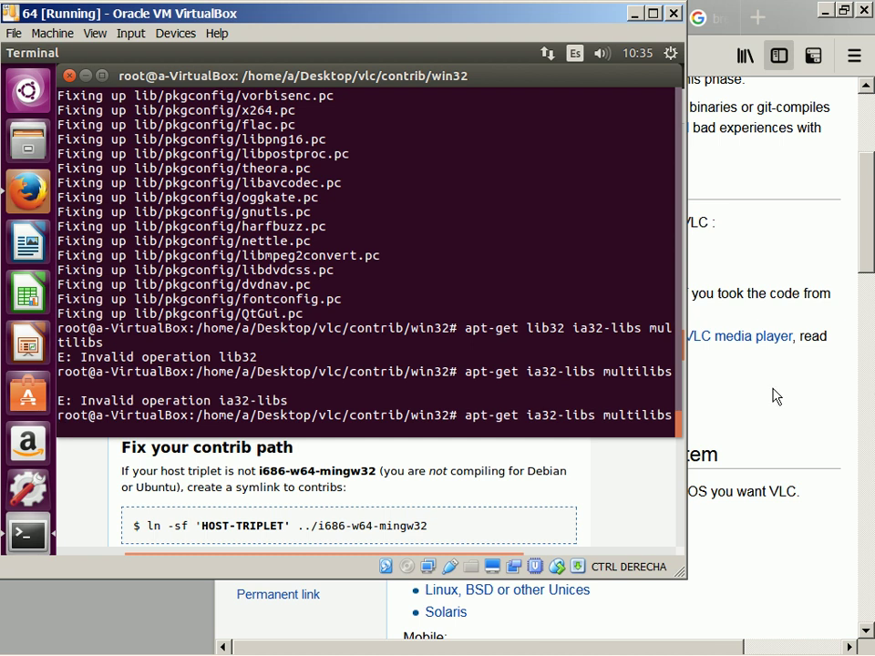
{"action": "key", "text": "Home"}
{"action": "key", "text": "Right"}
{"action": "key", "text": "Right"}
{"action": "key", "text": "Right"}
{"action": "key", "text": "Right"}
{"action": "key", "text": "Right"}
- Try to install the 32-bit packages with apt-get install lib32 ia32-libs multilibs
{"action": "key", "text": "Up"}
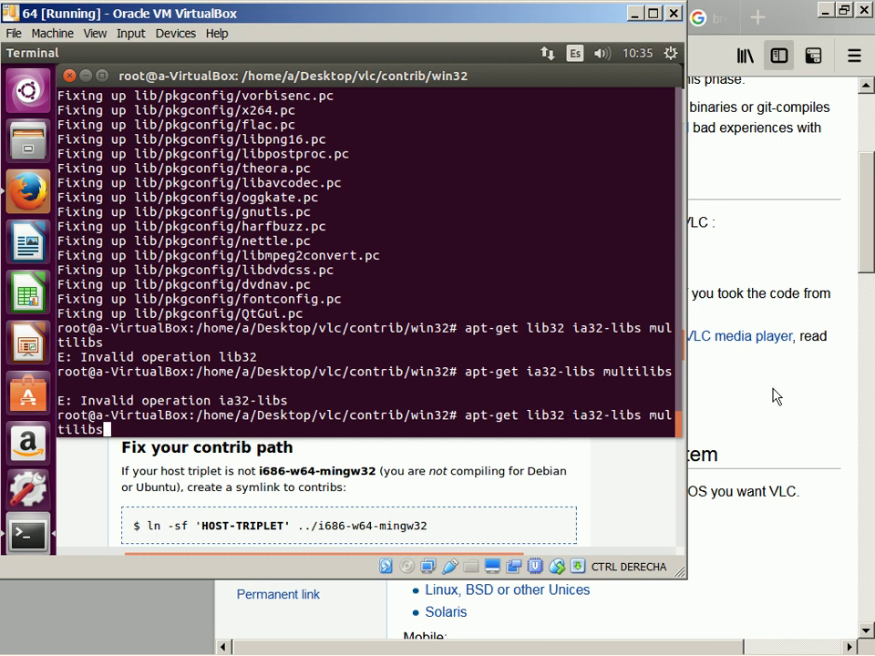
{"action": "key", "text": "Home"}
{"action": "key", "text": "Right"}
{"action": "key", "text": "Right"}
{"action": "key", "text": "Right"}
{"action": "key", "text": "Right"}
{"action": "key", "text": "Right"}
{"action": "key", "text": "Right"}
{"action": "key", "text": "Right"}
{"action": "type", "text": "install"}
{"action": "key", "text": "Return"}
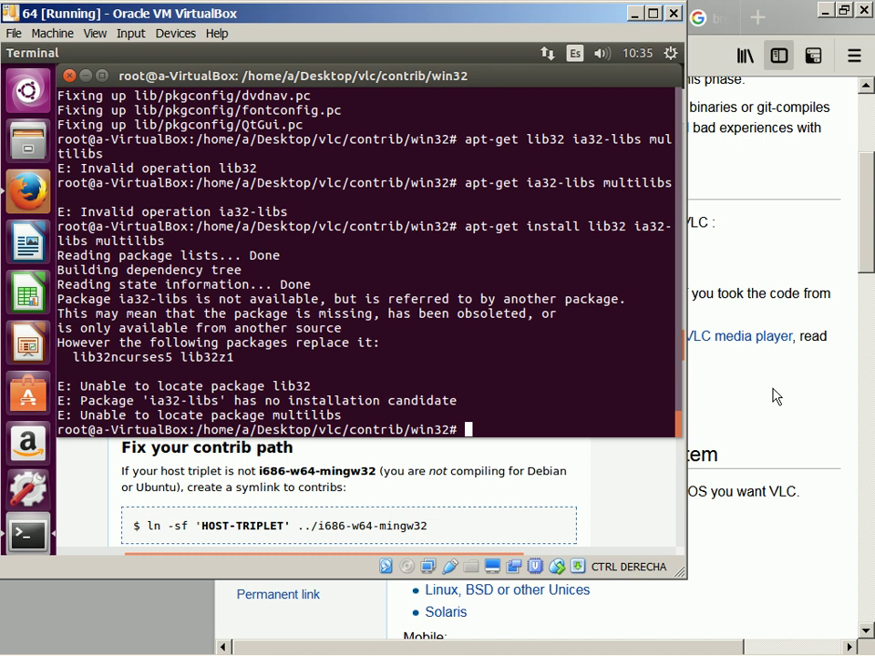
- Install the replacement packages with apt-get install lib32ncurses5 lib32z1 and accept the installation
{"action": "key", "text": "Up"}
{"action": "key", "text": "BackSpace"}
{"action": "key", "text": "BackSpace"}
{"action": "key", "text": "BackSpace"}
{"action": "key", "text": "BackSpace"}
{"action": "key", "text": "BackSpace"}
{"action": "key", "text": "BackSpace"}
{"action": "key", "text": "BackSpace"}
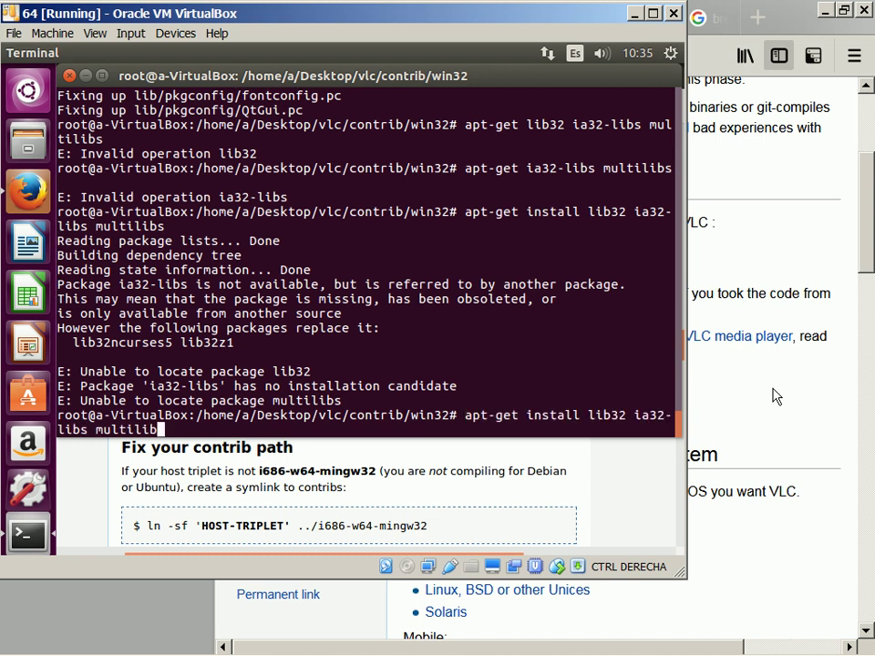
{"action": "key", "text": "BackSpace"}
{"action": "key", "text": "BackSpace"}
{"action": "key", "text": "BackSpace"}
{"action": "key", "text": "BackSpace"}
{"action": "key", "text": "BackSpace"}
{"action": "key", "text": "BackSpace"}
{"action": "key", "text": "BackSpace"}
{"action": "key", "text": "BackSpace"}
{"action": "key", "text": "BackSpace"}
{"action": "key", "text": "BackSpace"}
{"action": "key", "text": "BackSpace"}
{"action": "key", "text": "BackSpace"}
{"action": "key", "text": "BackSpace"}
{"action": "key", "text": "BackSpace"}
{"action": "key", "text": "BackSpace"}
{"action": "key", "text": "BackSpace"}
{"action": "key", "text": "BackSpace"}
{"action": "key", "text": "BackSpace"}
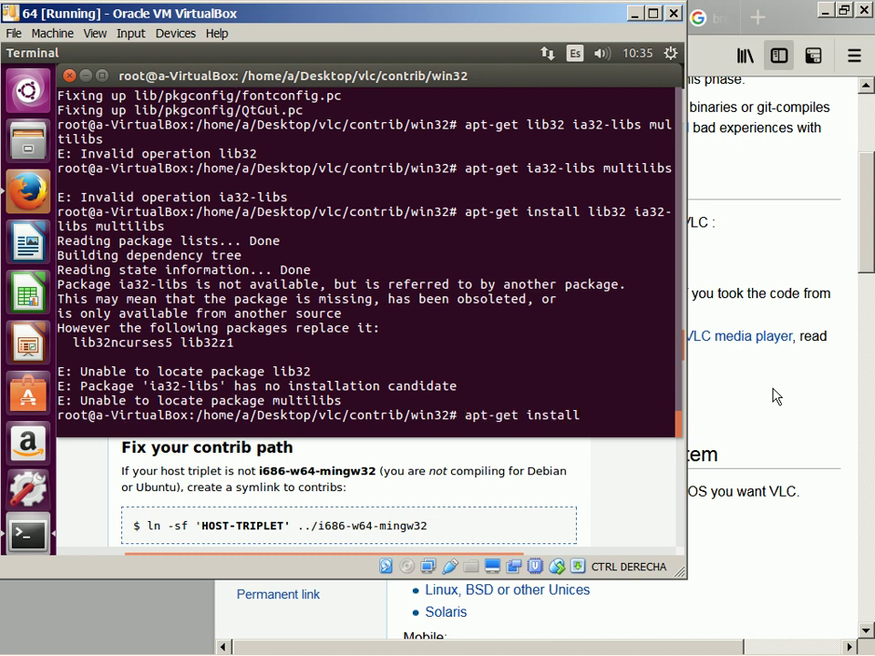
{"action": "type", "text": "l"}
{"action": "key", "text": "BackSpace"}
{"action": "type", "text": "lib32ncurses5 "}
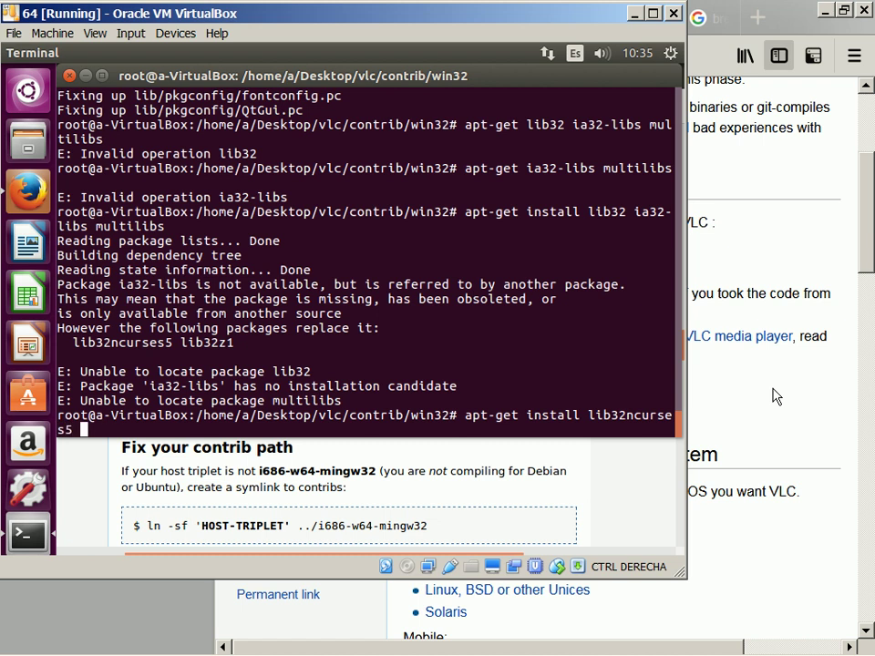
{"action": "type", "text": "lib32z"}
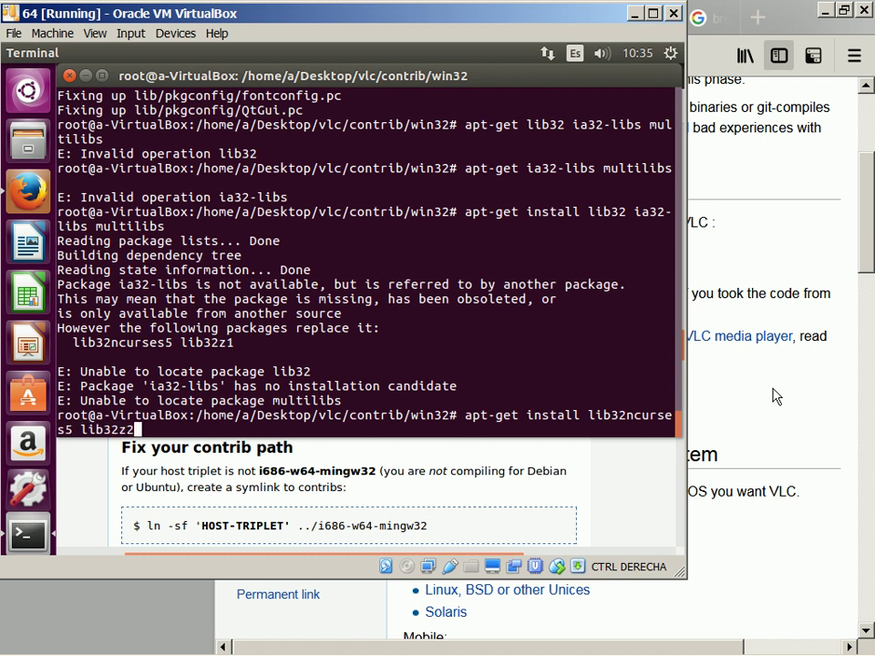
{"action": "type", "text": "1"}
{"action": "key", "text": "Return"}
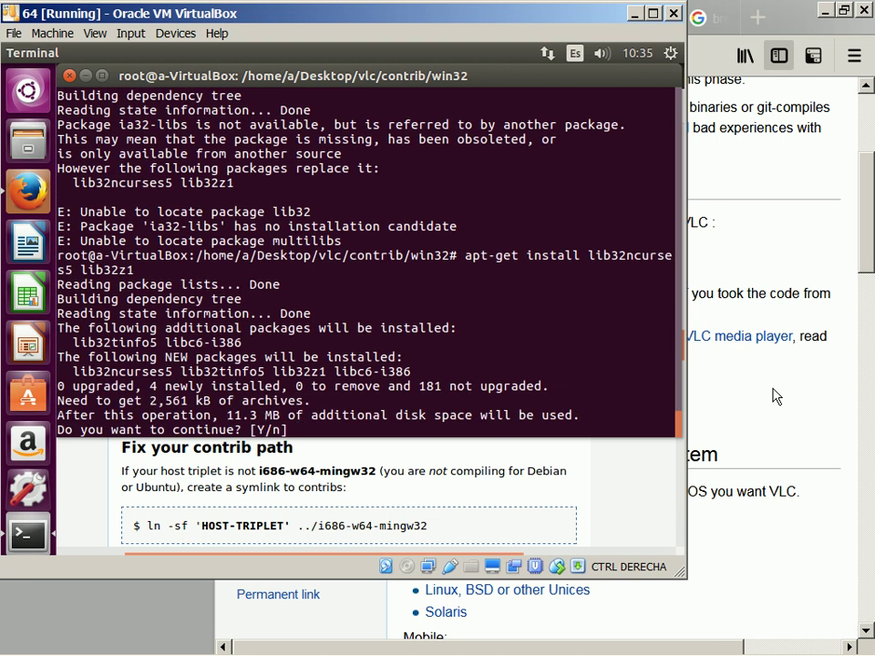
{"action": "type", "text": "y"}
{"action": "key", "text": "Return"}
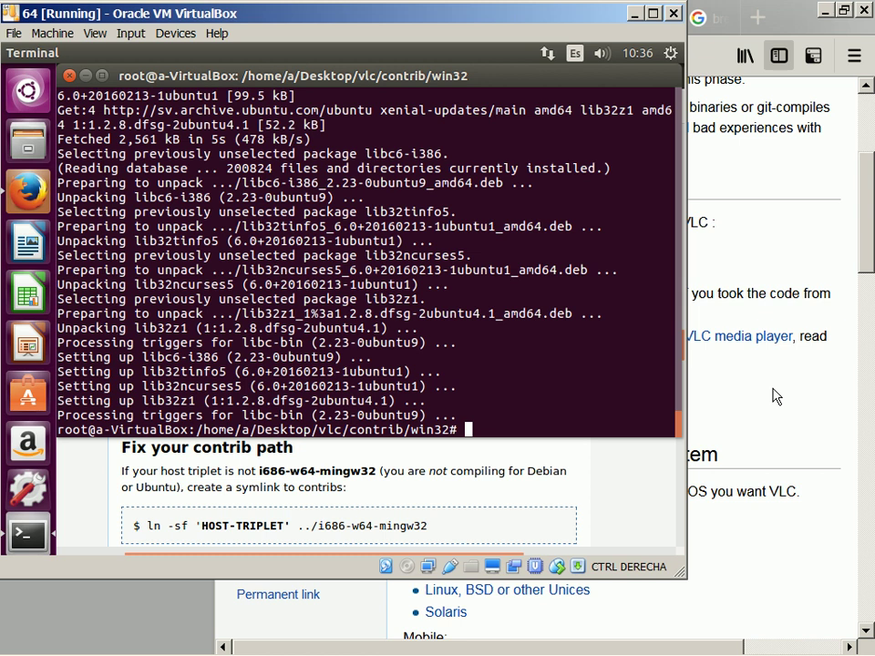
- Review the wiki's prebuilt and manually built contrib instructions in Firefox and check them against the earlier terminal output
{"action": "key", "text": "alt+Tab"}
{"action": "key", "text": "Up"}
{"action": "key", "text": "Up"}
{"action": "key", "text": "Up"}
{"action": "key", "text": "Up"}
{"action": "key", "text": "Up"}
{"action": "key", "text": "Up"}
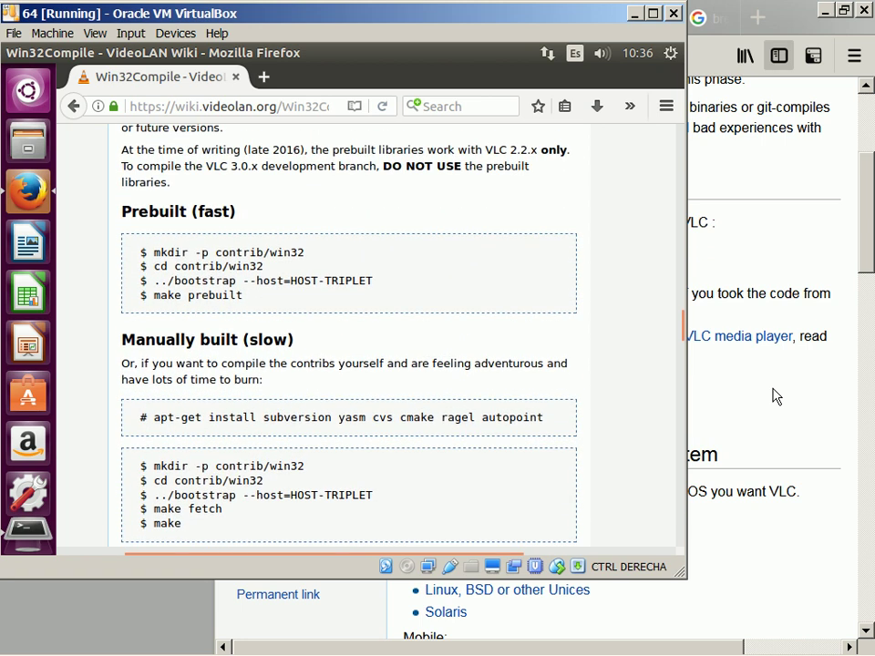
{"action": "key", "text": "Down"}
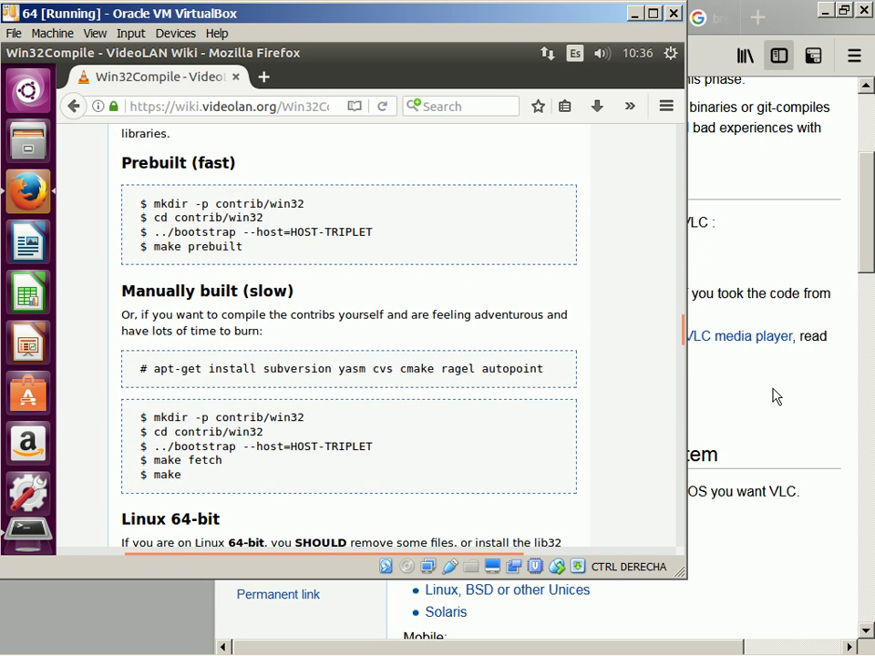
{"action": "key", "text": "alt+Tab"}
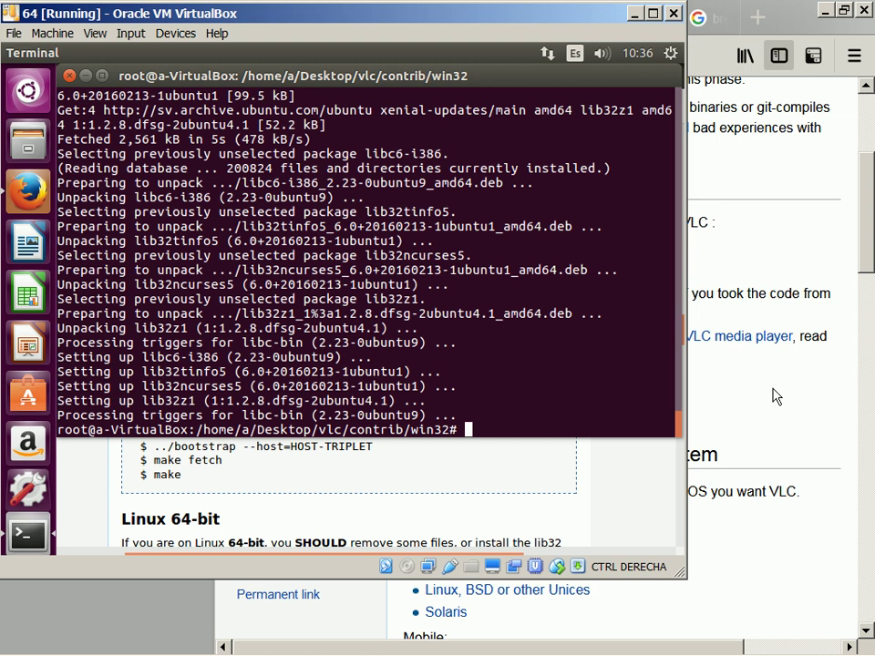
{"action": "scroll", "coordinate": [588, 265], "scroll_direction": "up", "scroll_amount": 5}
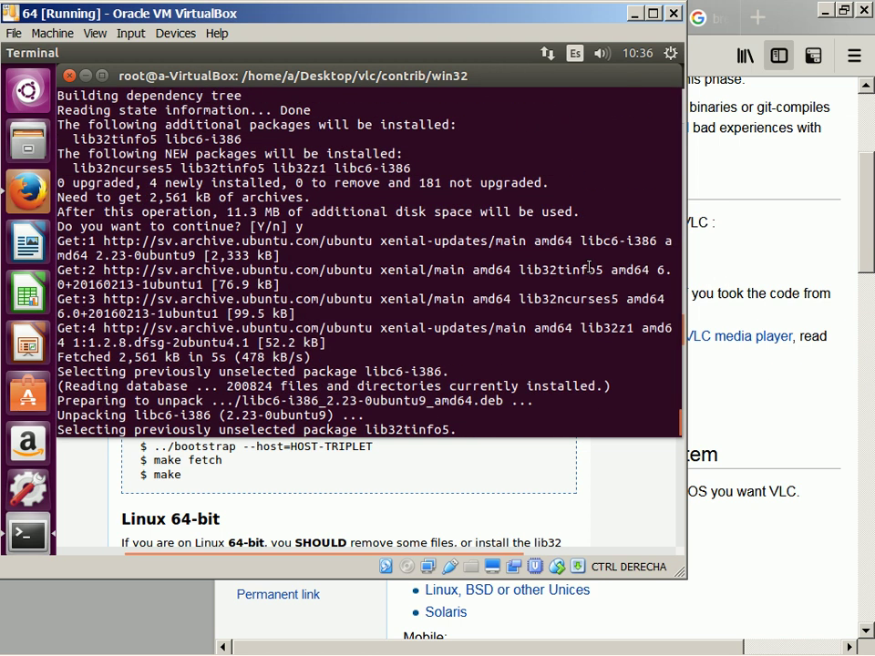
{"action": "scroll", "coordinate": [588, 266], "scroll_direction": "up", "scroll_amount": 9}
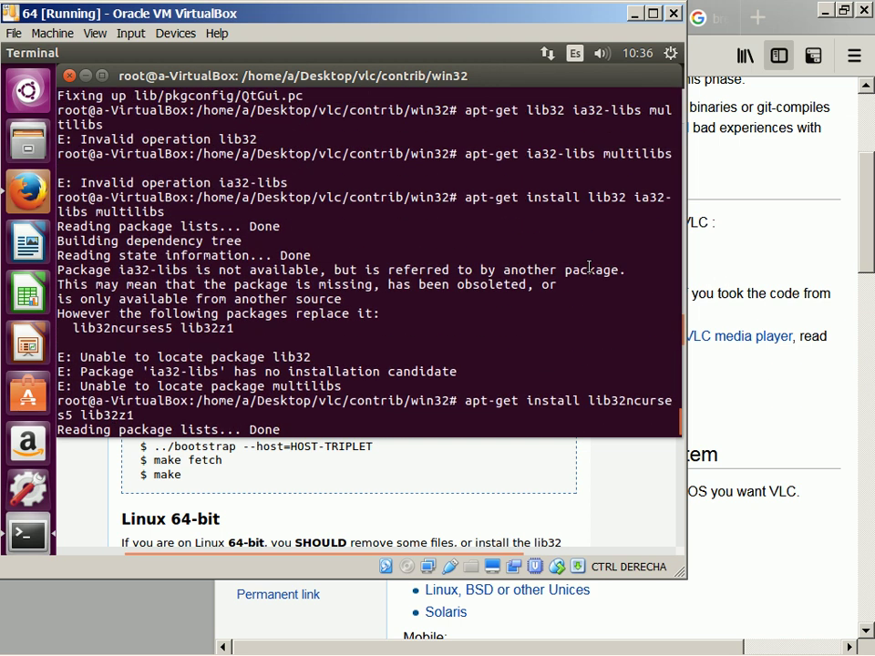
{"action": "scroll", "coordinate": [589, 266], "scroll_direction": "up", "scroll_amount": 11}
{"action": "scroll", "coordinate": [589, 266], "scroll_direction": "down", "scroll_amount": 5}
{"action": "scroll", "coordinate": [589, 266], "scroll_direction": "down", "scroll_amount": 4}
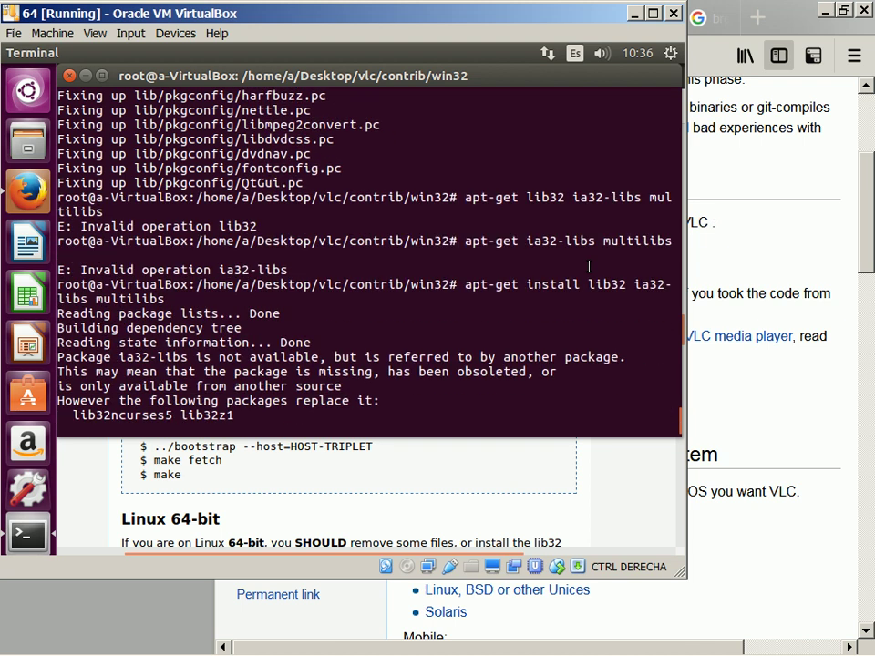
{"action": "key", "text": "alt+Tab"}
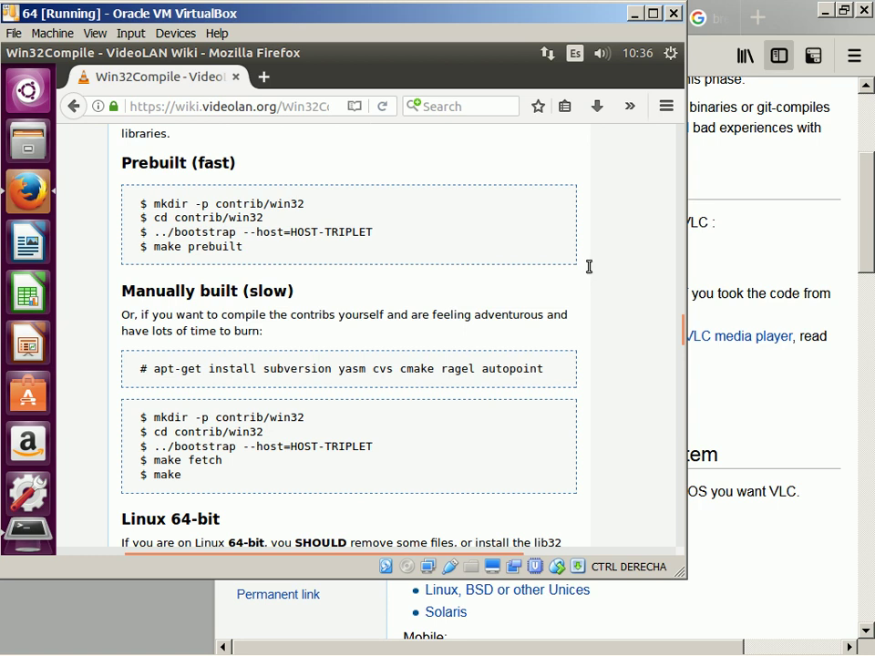
{"action": "key", "text": "alt+Tab"}
{"action": "key", "text": "Up"}
{"action": "key", "text": "Up"}
{"action": "key", "text": "Up"}
{"action": "key", "text": "Up"}
{"action": "key", "text": "Up"}
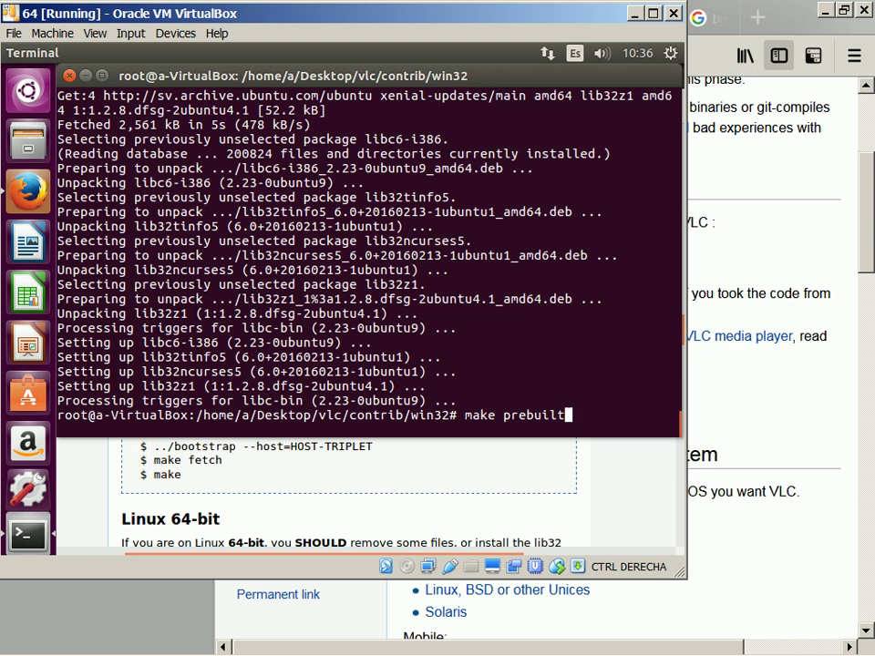
{"action": "key", "text": "alt+Tab"}
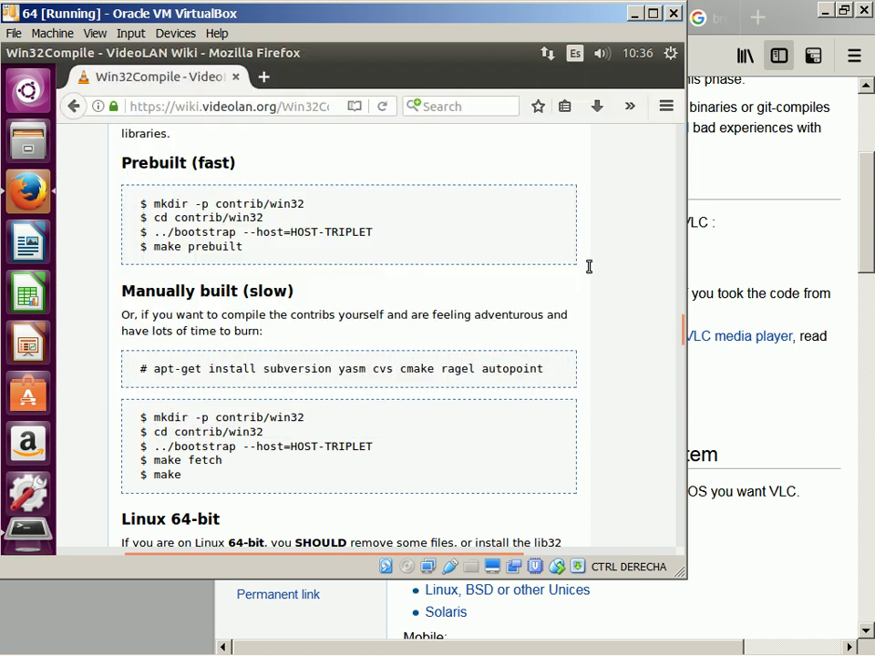
{"action": "key", "text": "alt+Tab"}
{"action": "key", "text": "Down"}
{"action": "key", "text": "Down"}
{"action": "key", "text": "Down"}
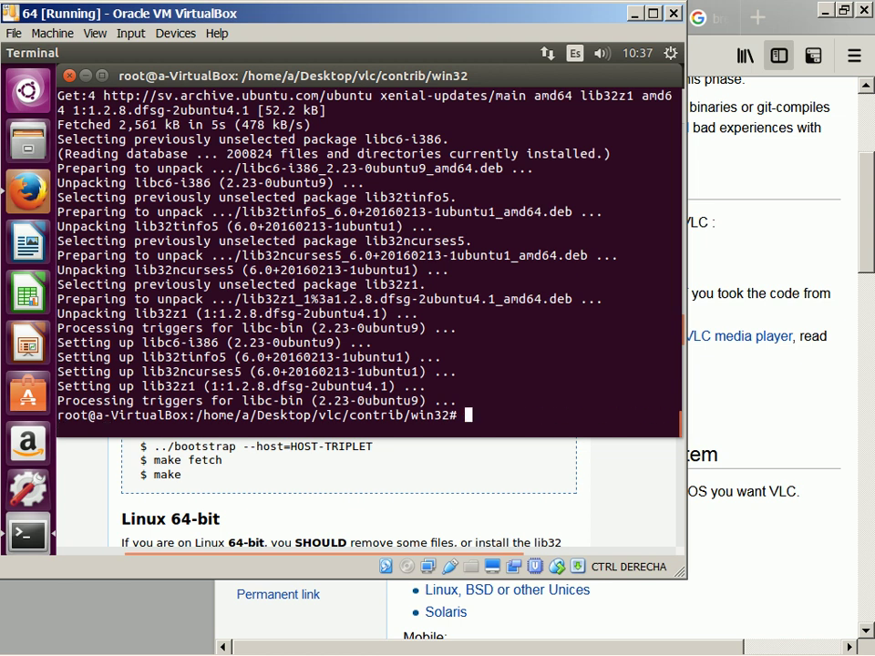
- Switch to Firefox and copy the command apt-get install subversion yasm cvs cmake ragel autopoint from the wiki's Manually built section
{"action": "key", "text": "alt+Tab"}
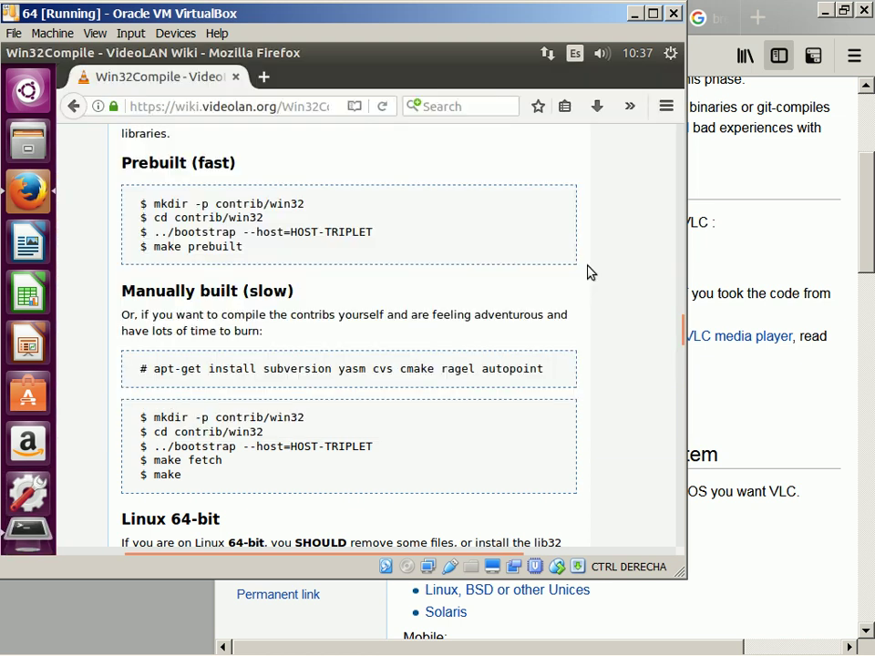
{"action": "scroll", "coordinate": [588, 272], "scroll_direction": "down", "scroll_amount": 1}
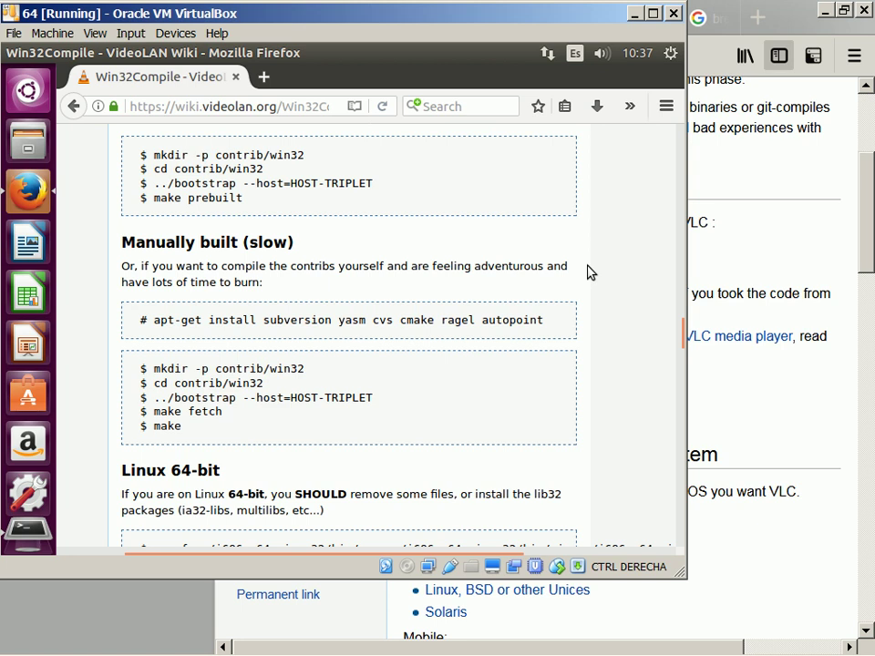
{"action": "scroll", "coordinate": [590, 271], "scroll_direction": "down", "scroll_amount": 1}
{"action": "scroll", "coordinate": [196, 266], "scroll_direction": "up", "scroll_amount": 2}
{"action": "scroll", "coordinate": [174, 287], "scroll_direction": "down", "scroll_amount": 2}
{"action": "left_click_drag", "start_coordinate": [156, 273], "coordinate": [544, 282]}
{"action": "key", "text": "super+c"}
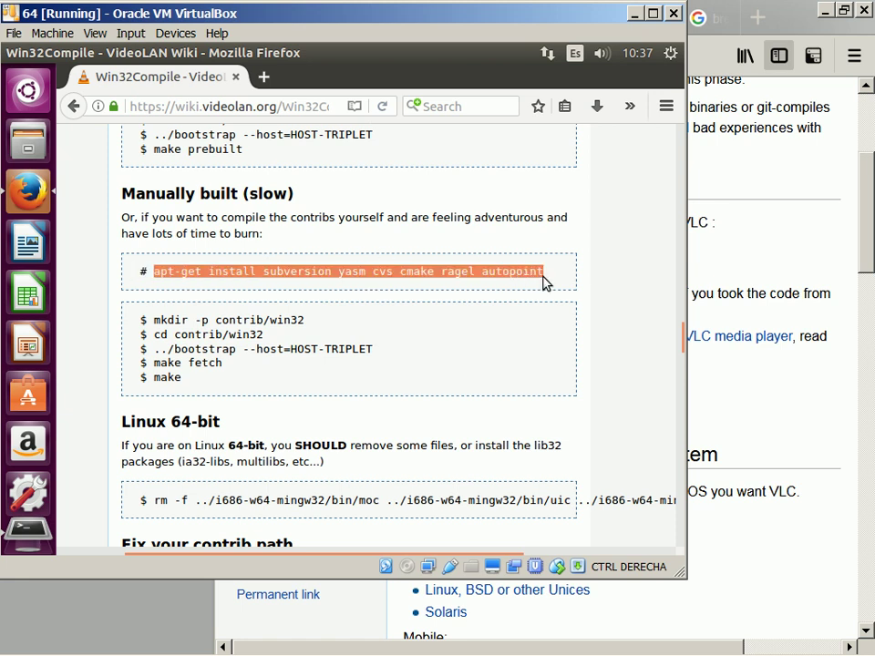
- Switch to the Terminal and run the copied command apt-get install subversion yasm cvs cmake ragel autopoint
{"action": "key", "text": "alt+Tab"}
{"action": "right_click", "coordinate": [544, 283]}
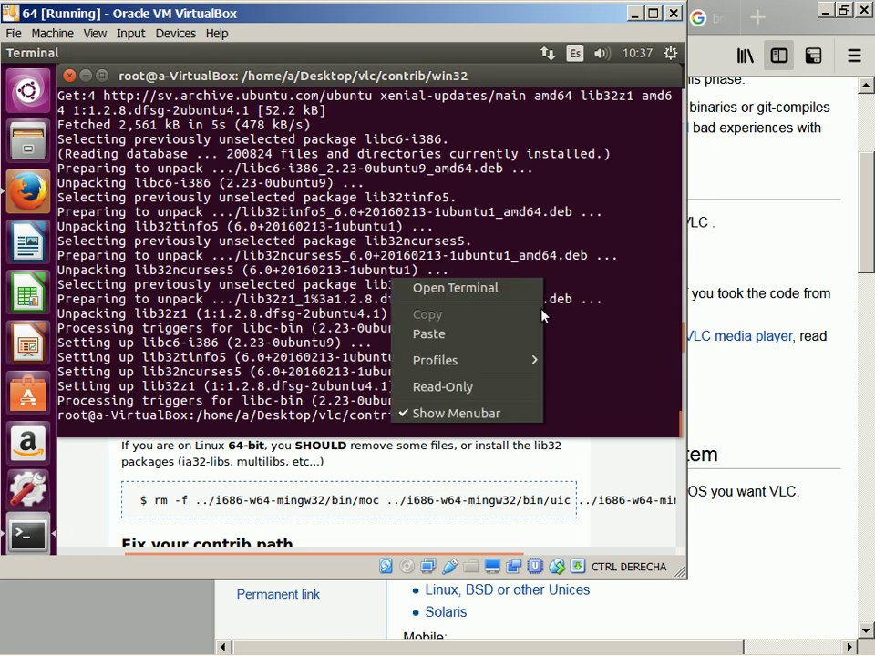
{"action": "left_click", "coordinate": [508, 335]}
{"action": "key", "text": "Return"}
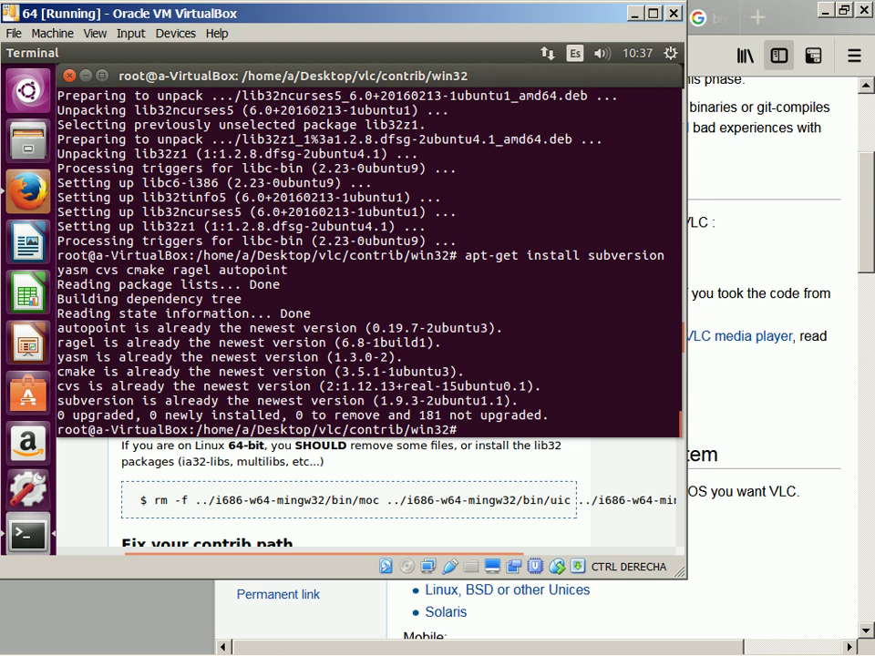
- Check the wiki's Linux 64-bit section and try to install the package with apt-get install multilibs in the Terminal
{"action": "key", "text": "alt+Tab"}
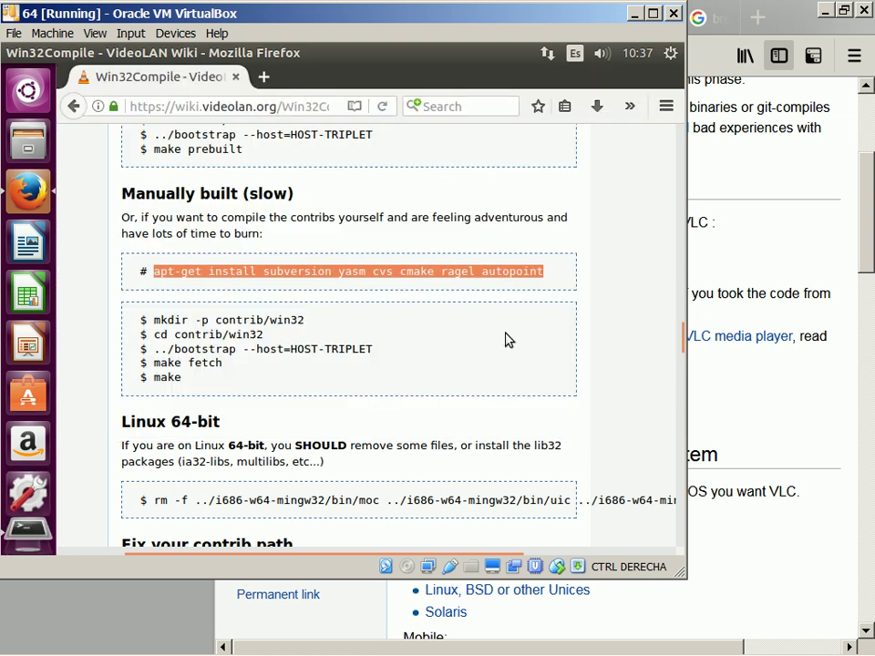
{"action": "left_click", "coordinate": [507, 340]}
{"action": "scroll", "coordinate": [508, 340], "scroll_direction": "down", "scroll_amount": 4}
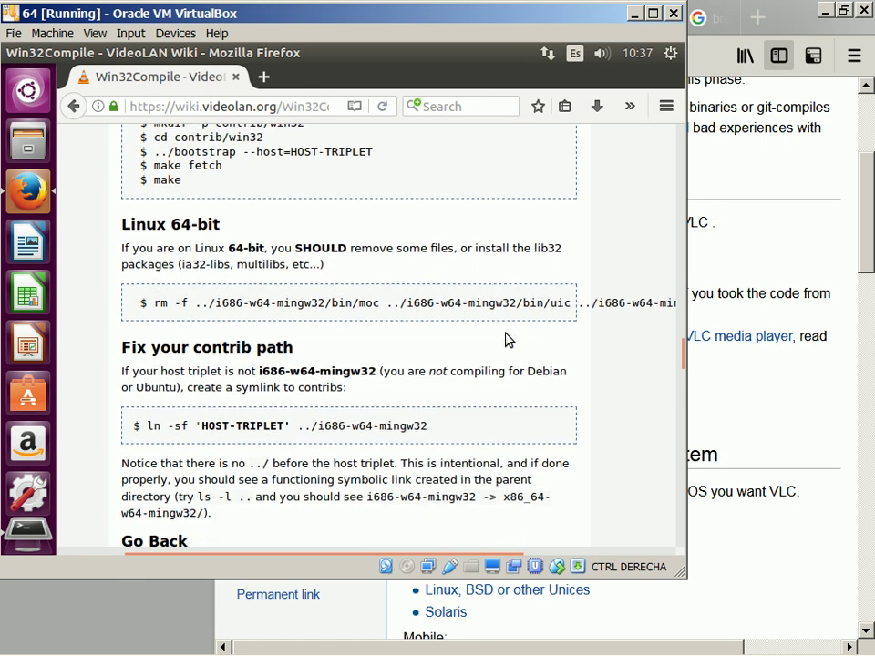
{"action": "scroll", "coordinate": [508, 340], "scroll_direction": "down", "scroll_amount": 1}
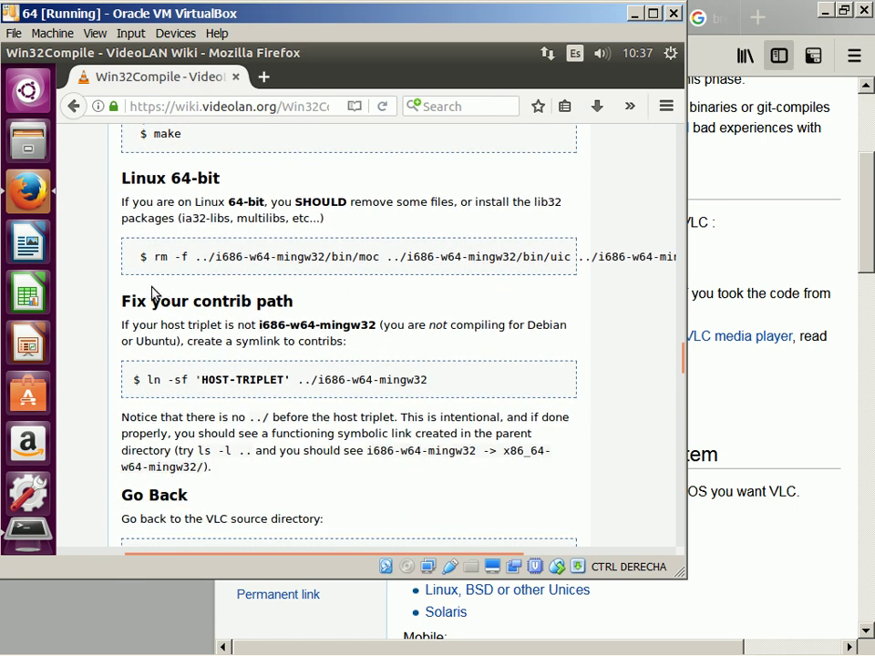
{"action": "left_click_drag", "start_coordinate": [156, 258], "coordinate": [194, 256]}
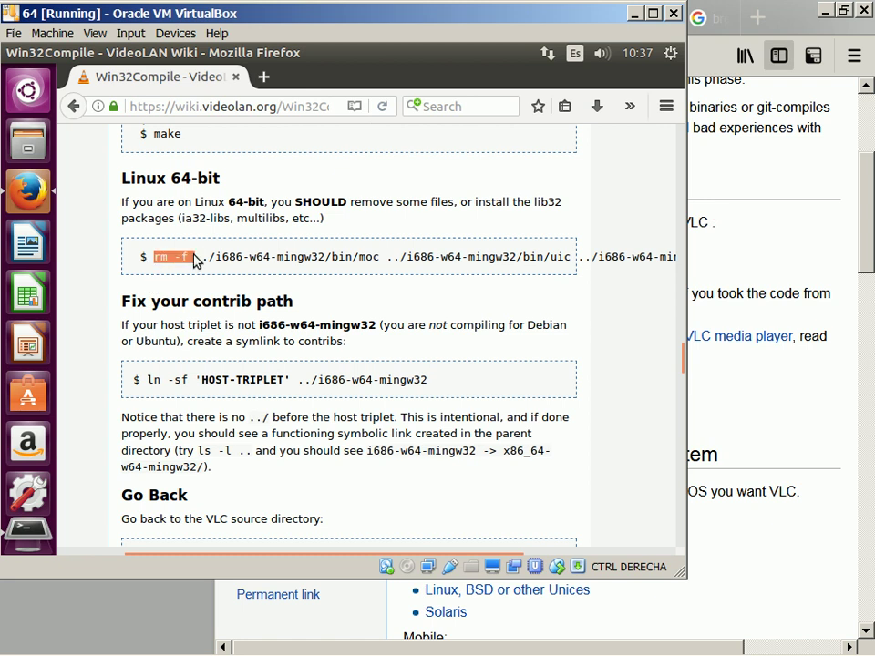
{"action": "key", "text": "alt+Tab"}
{"action": "type", "text": "apt-"}
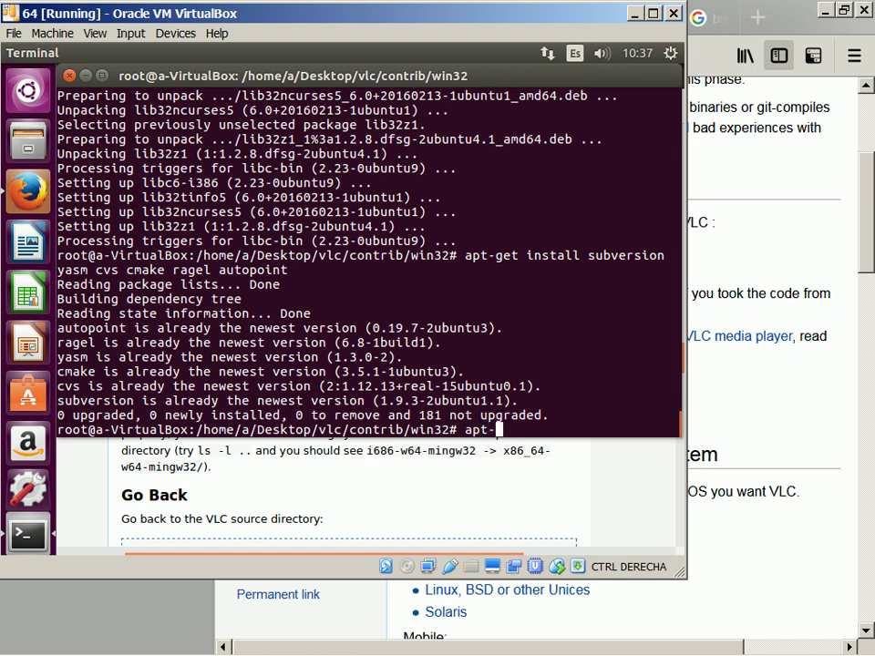
{"action": "type", "text": "get install multilibs"}
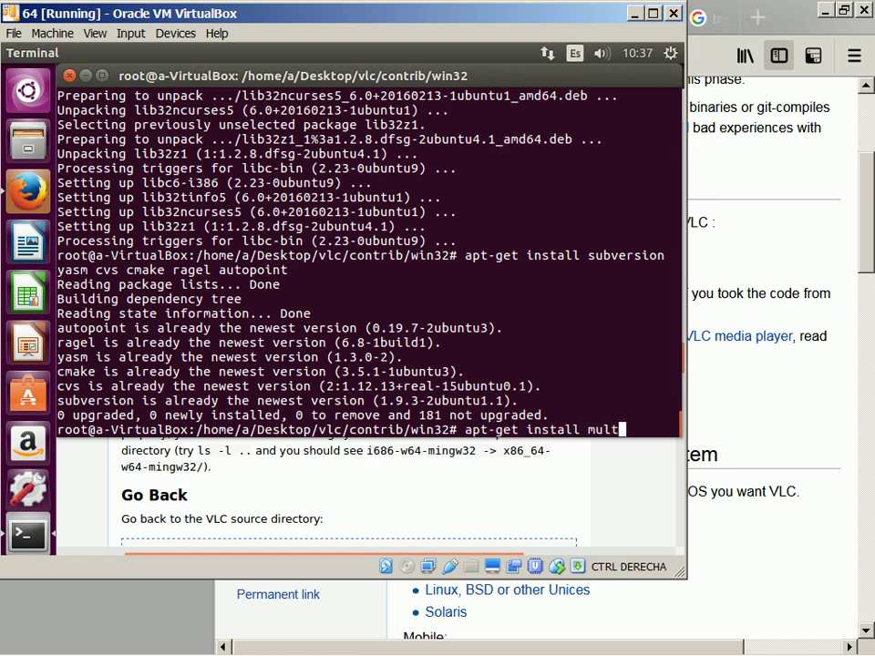
{"action": "key", "text": "Return"}
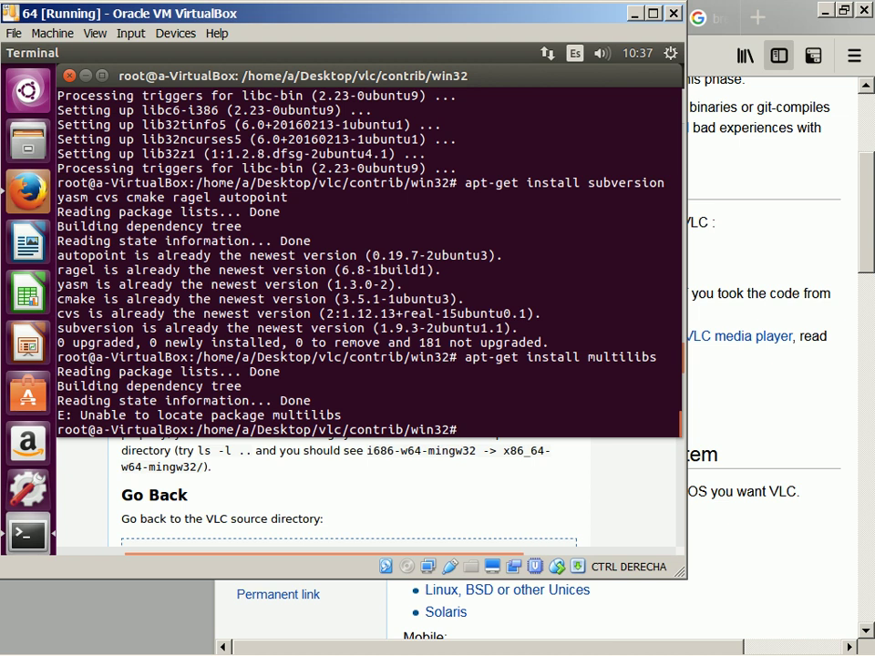
- Copy the full rm -f command from the wiki's Linux 64-bit section and run it in the Terminal to remove moc, uic and rcc
{"action": "key", "text": "alt+Tab"}
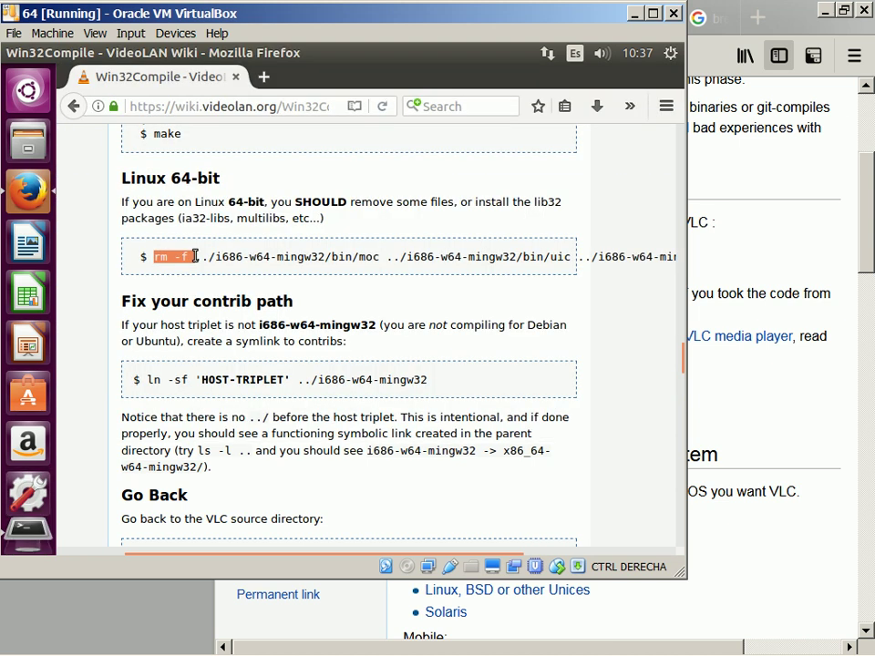
{"action": "key", "text": "shift+End"}
{"action": "key", "text": "super+c"}
{"action": "key", "text": "alt+Tab"}
{"action": "right_click", "coordinate": [196, 258]}
{"action": "left_click", "coordinate": [236, 313]}
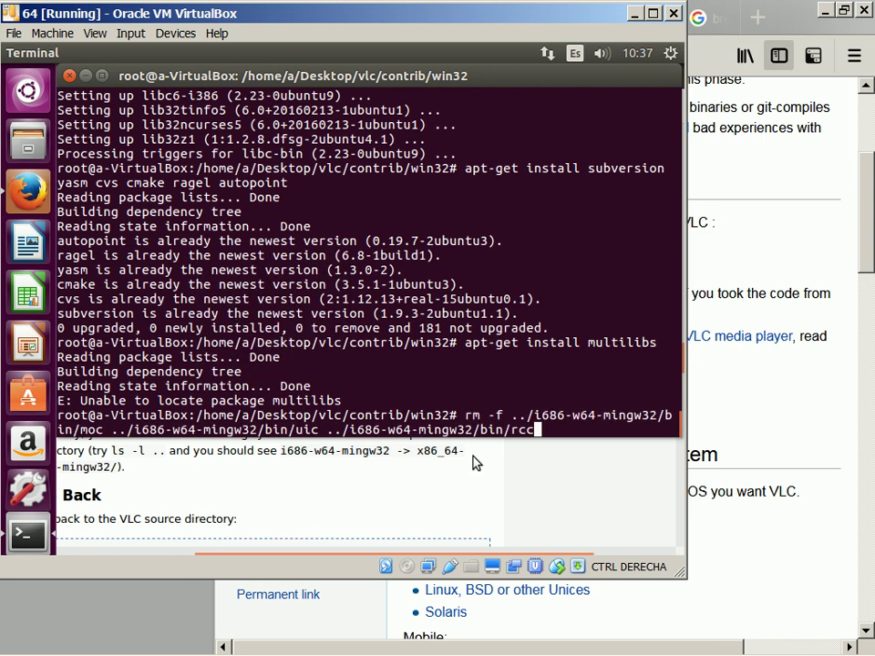
{"action": "key", "text": "Return"}
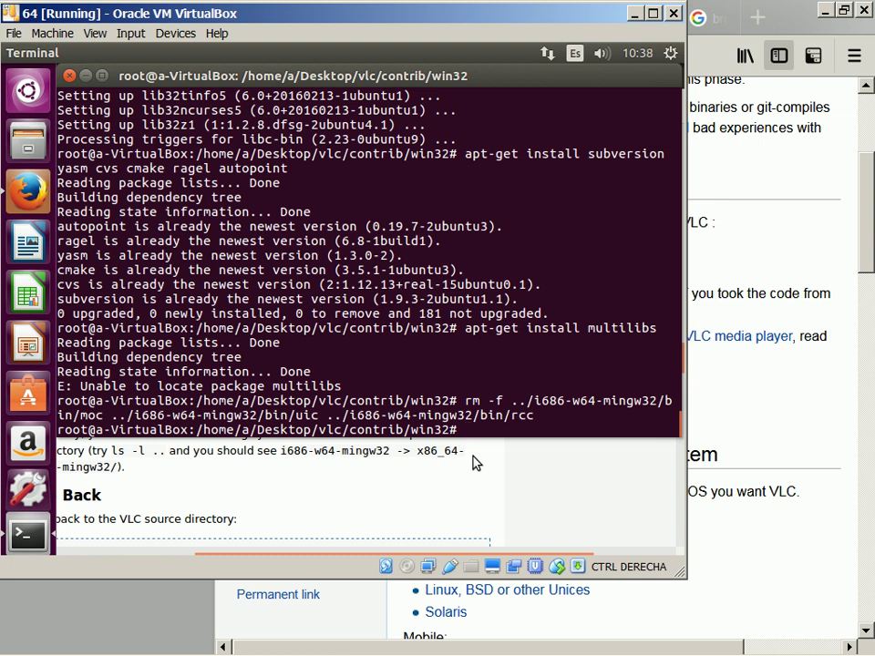
- Move up to the contrib directory with cd .. and go back with cd win32
{"action": "type", "text": "cd .."}
{"action": "key", "text": "Return"}
{"action": "type", "text": "cd i"}
{"action": "key", "text": "Tab"}
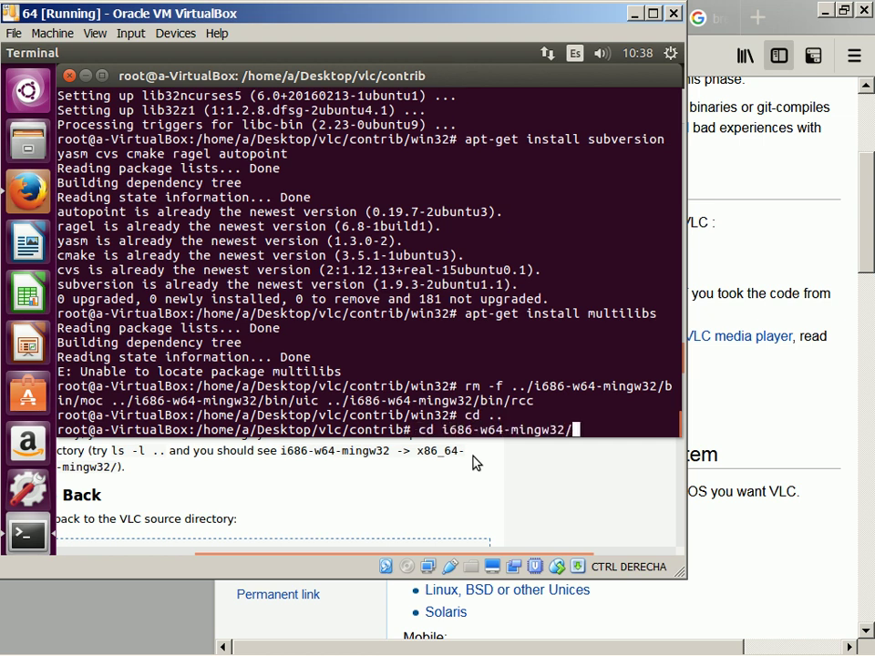
{"action": "key", "text": "BackSpace"}
{"action": "key", "text": "BackSpace"}
{"action": "key", "text": "BackSpace"}
{"action": "key", "text": "BackSpace"}
{"action": "key", "text": "BackSpace"}
{"action": "key", "text": "BackSpace"}
{"action": "key", "text": "BackSpace"}
{"action": "key", "text": "BackSpace"}
{"action": "key", "text": "BackSpace"}
{"action": "key", "text": "BackSpace"}
{"action": "key", "text": "BackSpace"}
{"action": "key", "text": "BackSpace"}
{"action": "key", "text": "BackSpace"}
{"action": "key", "text": "BackSpace"}
{"action": "key", "text": "BackSpace"}
{"action": "key", "text": "BackSpace"}
{"action": "key", "text": "BackSpace"}
{"action": "key", "text": "BackSpace"}
{"action": "key", "text": "BackSpace"}
{"action": "key", "text": "BackSpace"}
{"action": "type", "text": "cd win32"}
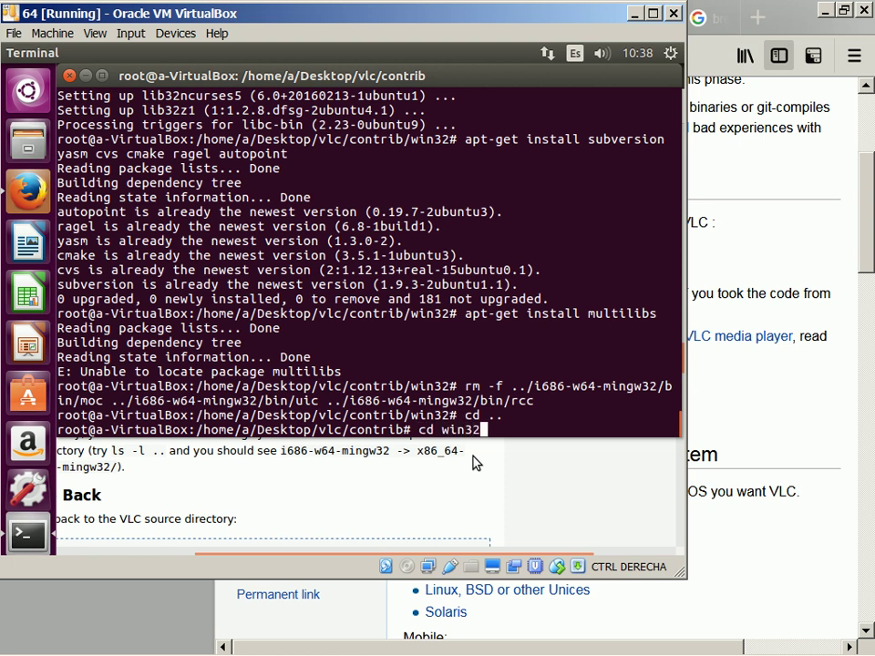
{"action": "key", "text": "Return"}
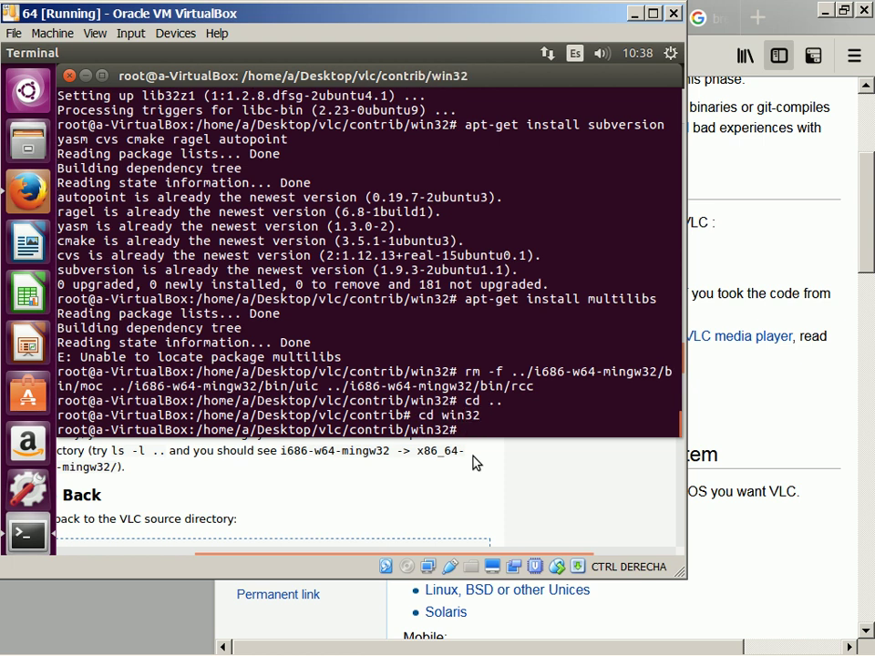
- Switch to Firefox and read the wiki's Fix your contrib path and Go Back instructions
{"action": "key", "text": "alt+Tab"}
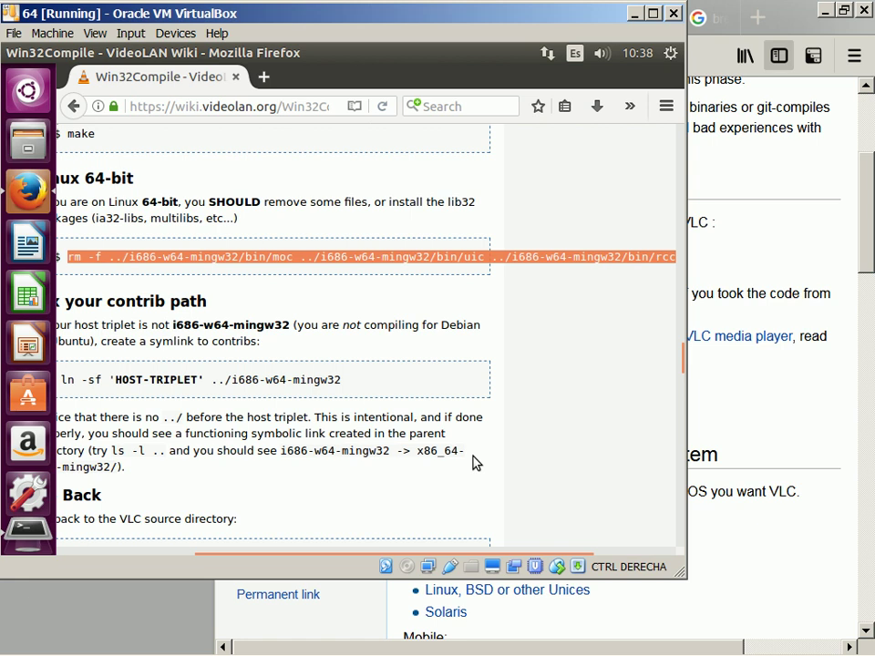
{"action": "scroll", "coordinate": [474, 462], "scroll_direction": "left", "scroll_amount": 4}
{"action": "scroll", "coordinate": [474, 458], "scroll_direction": "right", "scroll_amount": 2}
{"action": "left_click", "coordinate": [461, 394]}
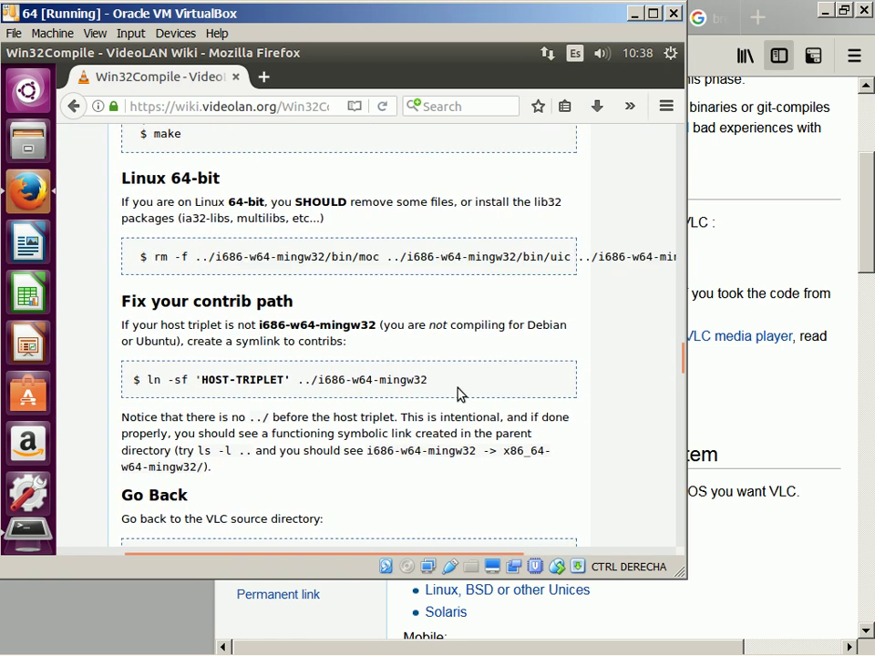
{"action": "scroll", "coordinate": [461, 394], "scroll_direction": "down", "scroll_amount": 2}
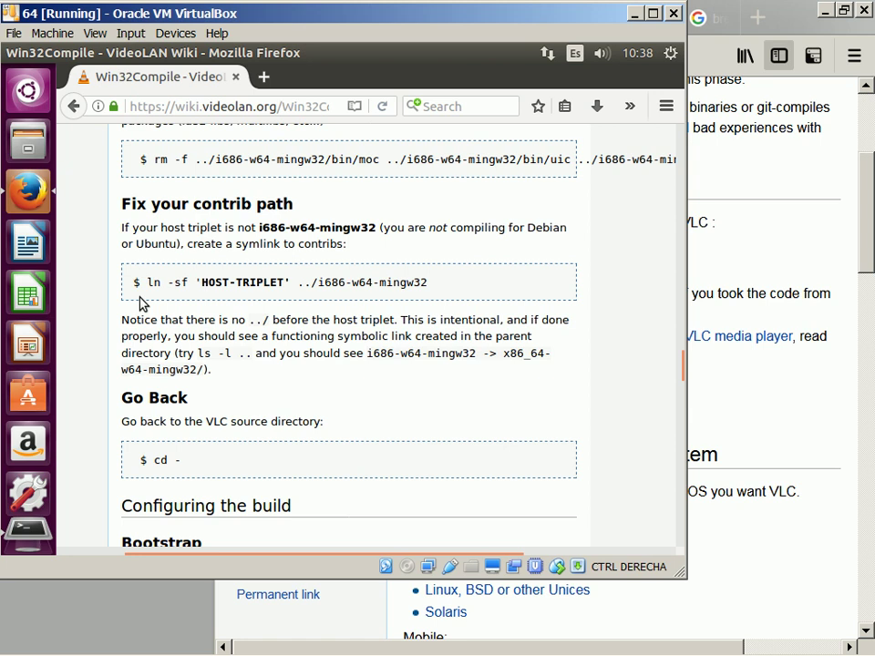
{"action": "scroll", "coordinate": [141, 303], "scroll_direction": "down", "scroll_amount": 1}
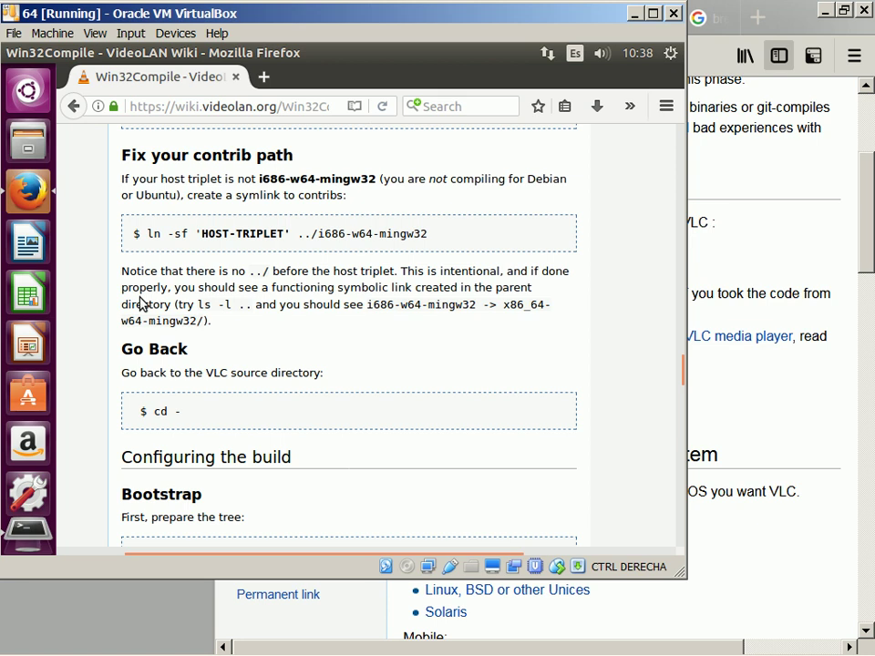
- Search the Terminal's command history for the bootstrap command's host triplet and compare it with the wiki's symlink requirement
{"action": "key", "text": "alt+Tab"}
{"action": "key", "text": "Up"}
{"action": "key", "text": "Up"}
{"action": "key", "text": "Up"}
{"action": "key", "text": "Up"}
{"action": "key", "text": "Up"}
{"action": "key", "text": "Up"}
{"action": "key", "text": "Up"}
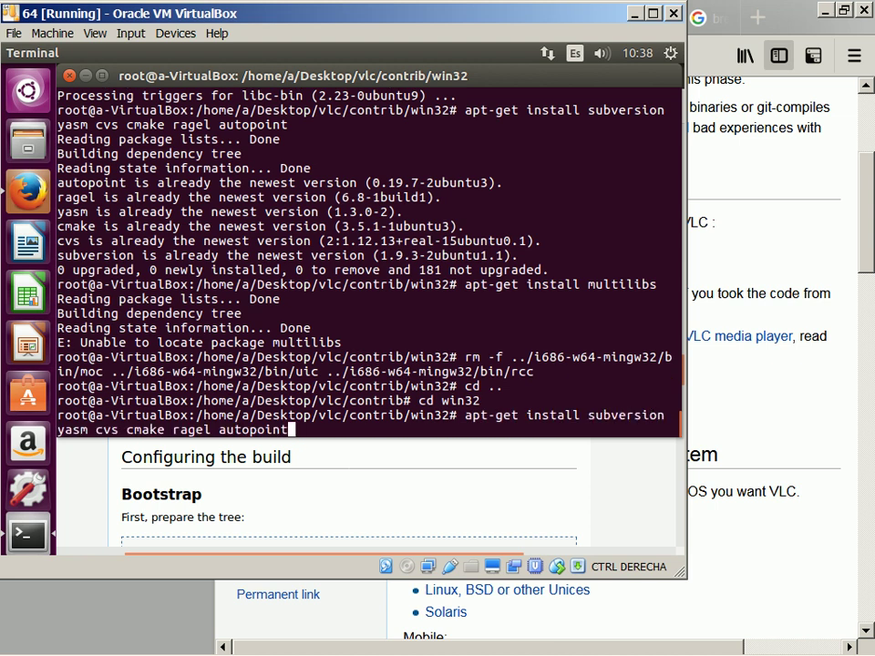
{"action": "key", "text": "Up"}
{"action": "key", "text": "Up"}
{"action": "key", "text": "Up"}
{"action": "key", "text": "Up"}
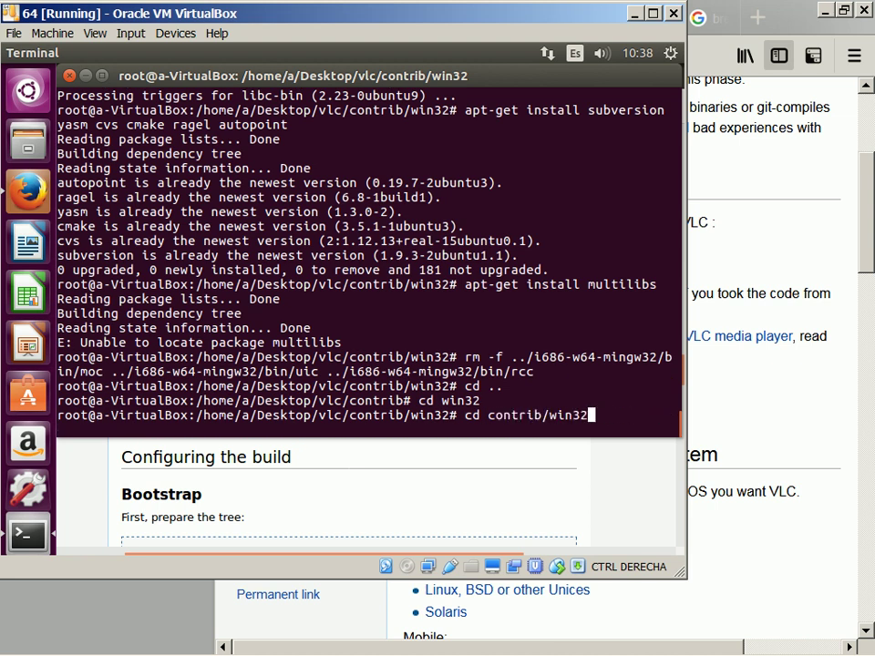
{"action": "key", "text": "Up"}
{"action": "key", "text": "Up"}
{"action": "key", "text": "Up"}
{"action": "key", "text": "Up"}
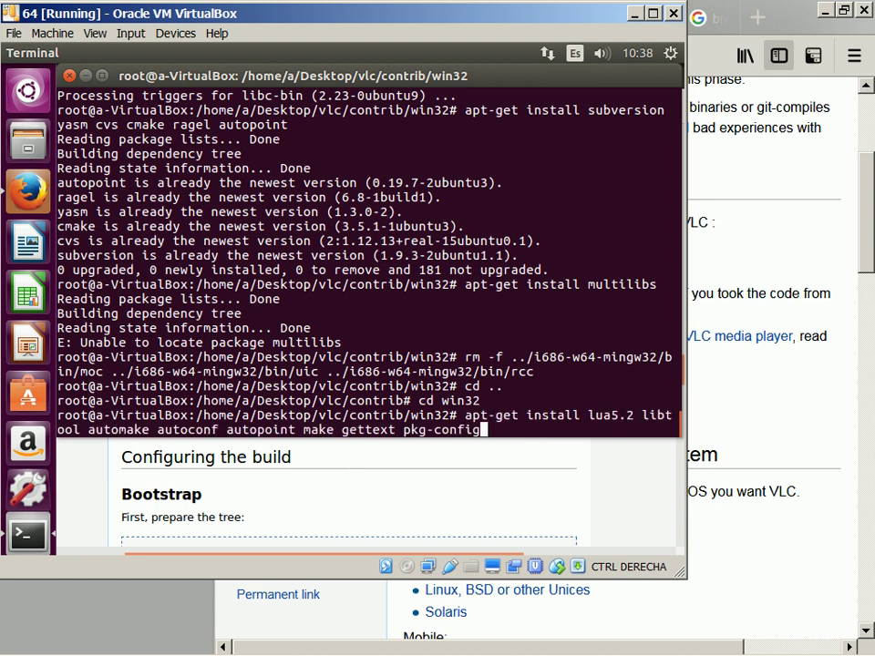
{"action": "key", "text": "Up"}
{"action": "key", "text": "Up"}
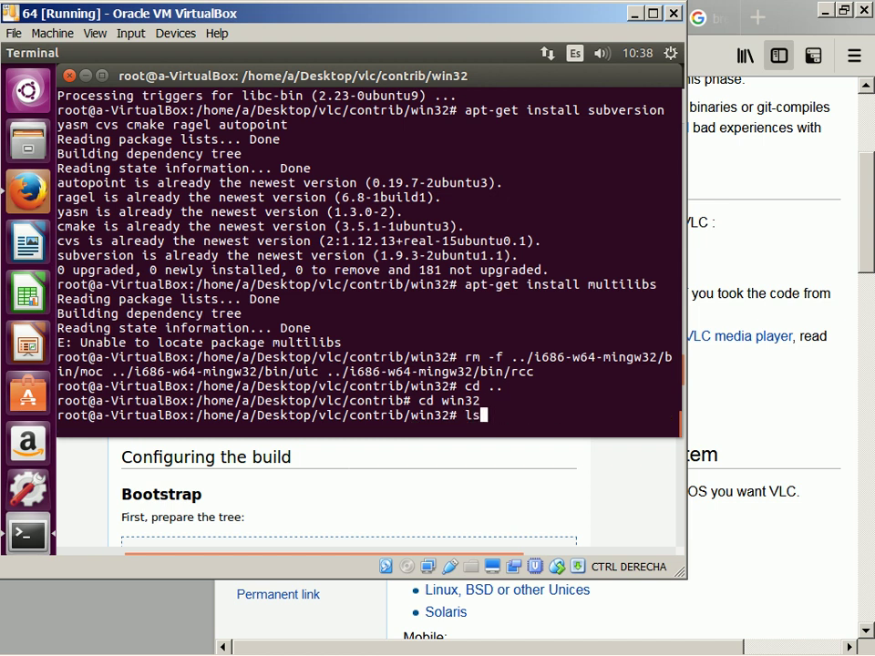
{"action": "key", "text": "Up"}
{"action": "key", "text": "Up"}
{"action": "key", "text": "Up"}
{"action": "key", "text": "ctrl+u"}
{"action": "key", "text": "Up"}
{"action": "key", "text": "Up"}
{"action": "key", "text": "Up"}
{"action": "key", "text": "Up"}
{"action": "key", "text": "Up"}
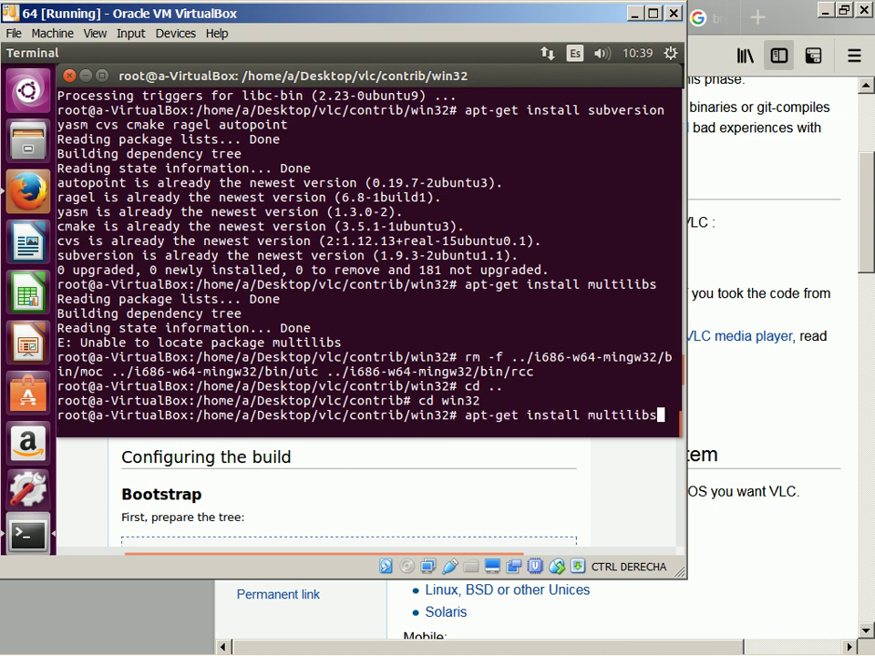
{"action": "key", "text": "Up"}
{"action": "key", "text": "Up"}
{"action": "key", "text": "Up"}
{"action": "key", "text": "Up"}
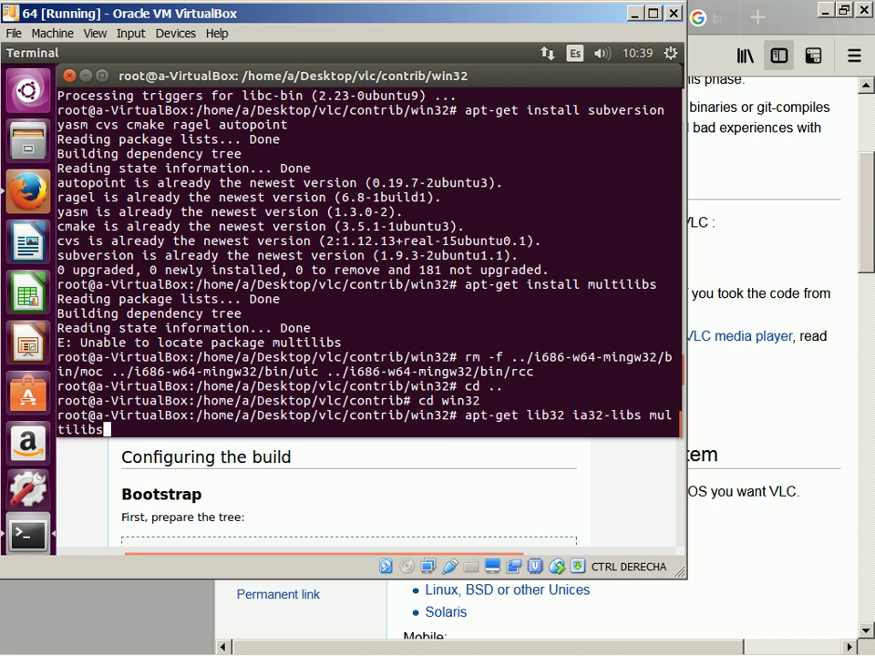
{"action": "key", "text": "Up"}
{"action": "key", "text": "Down"}
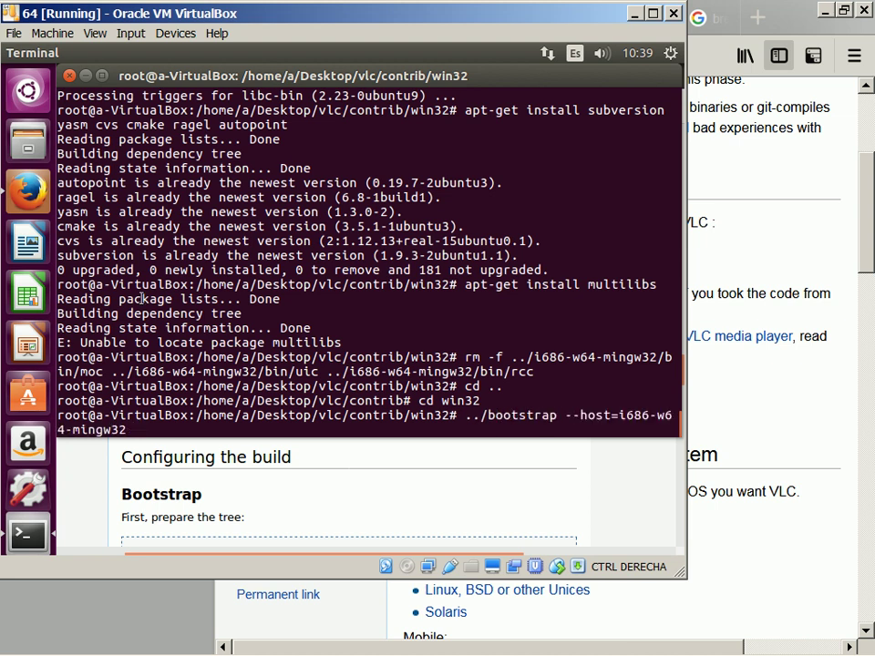
{"action": "key", "text": "alt+Tab"}
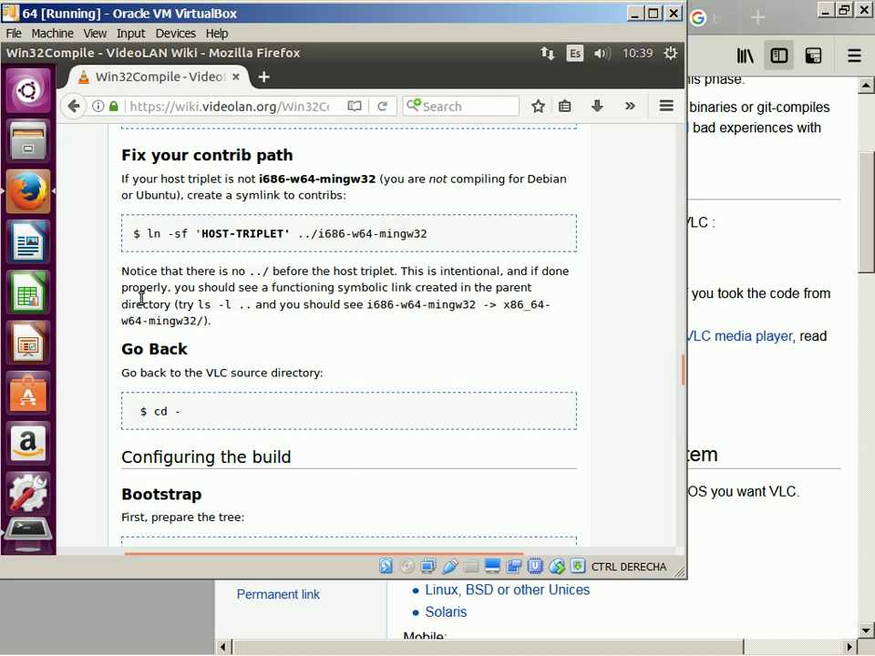
{"action": "key", "text": "alt+Tab"}
{"action": "key", "text": "alt+Tab"}
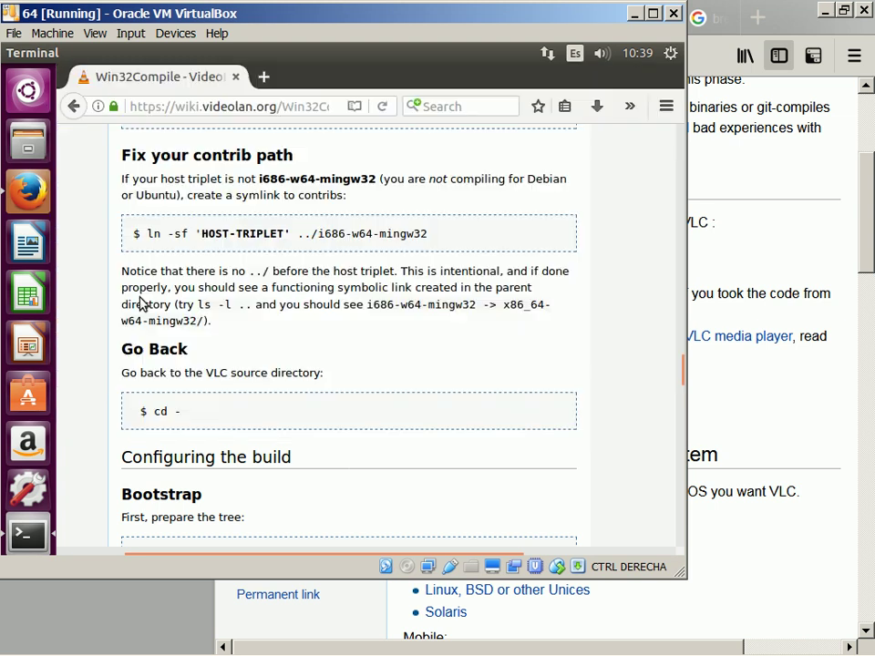
{"action": "key", "text": "alt+Tab"}
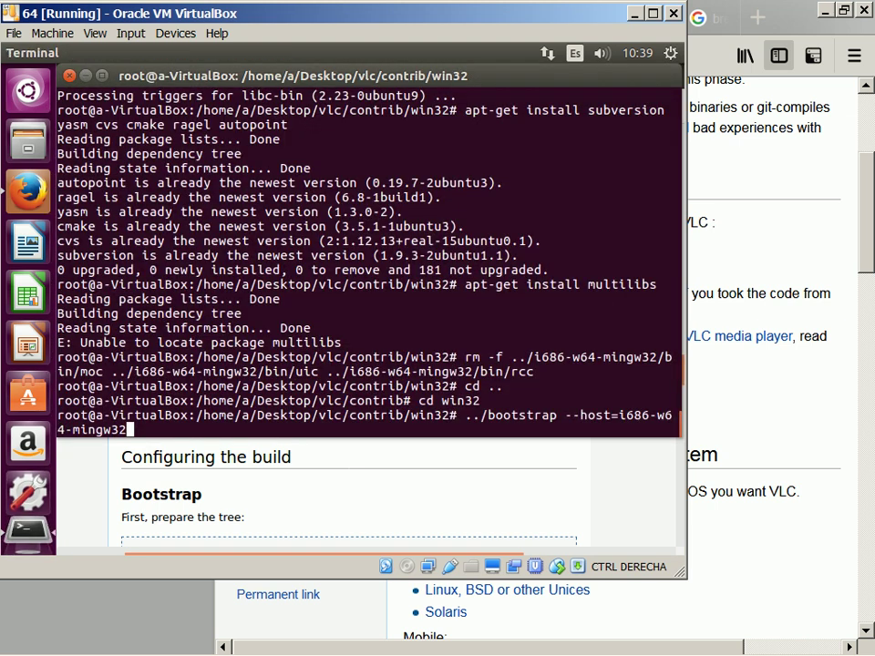
{"action": "key", "text": "ctrl+u"}
- List the contrib parent directory with ls -l .. as the wiki's Fix your contrib path section suggests
{"action": "key", "text": "alt+Tab"}
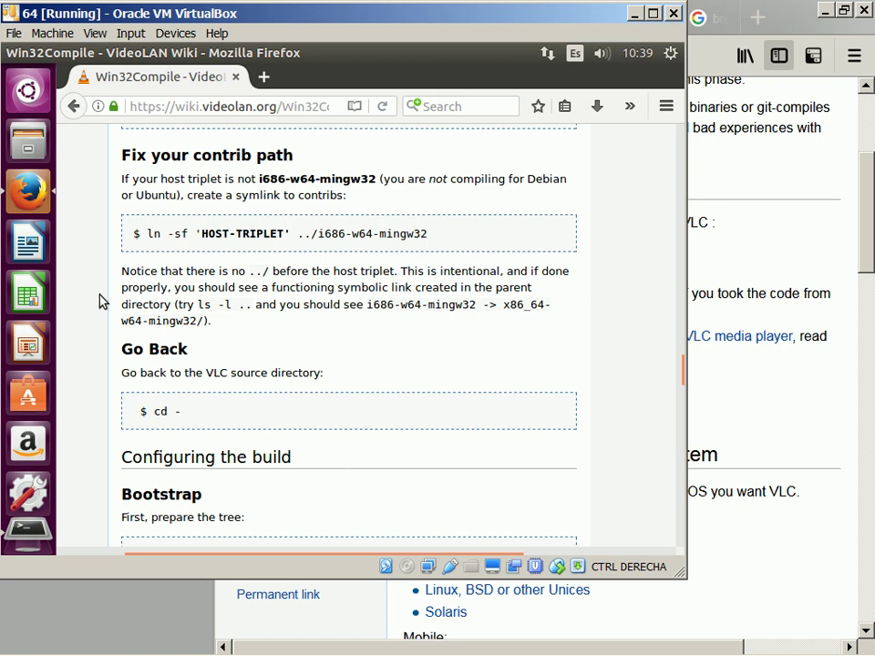
{"action": "key", "text": "alt+Tab"}
{"action": "type", "text": "ls -l"}
{"action": "key", "text": "alt+Tab"}
{"action": "key", "text": "alt+Tab"}
{"action": "type", "text": ".."}
{"action": "key", "text": "Return"}
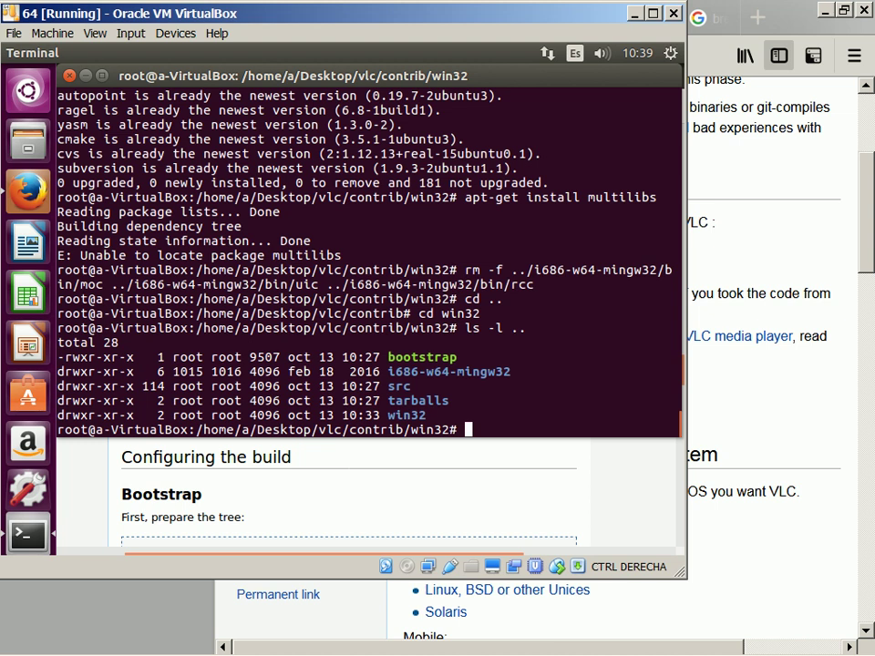
- Return to the previous directory with cd - and check it against the wiki's Go Back instruction
{"action": "key", "text": "alt+Tab"}
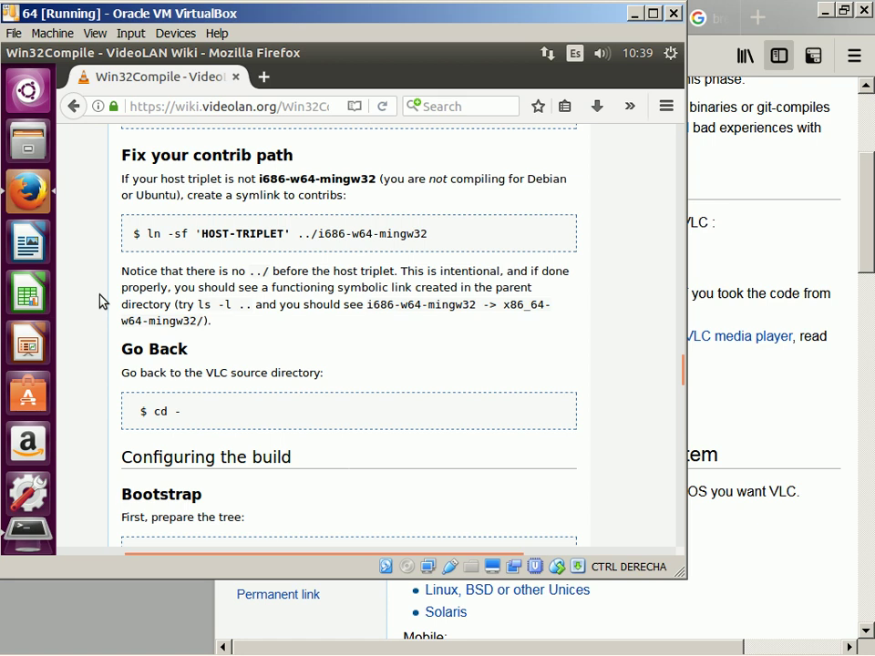
{"action": "key", "text": "alt+Tab"}
{"action": "type", "text": "cd -"}
{"action": "key", "text": "Return"}
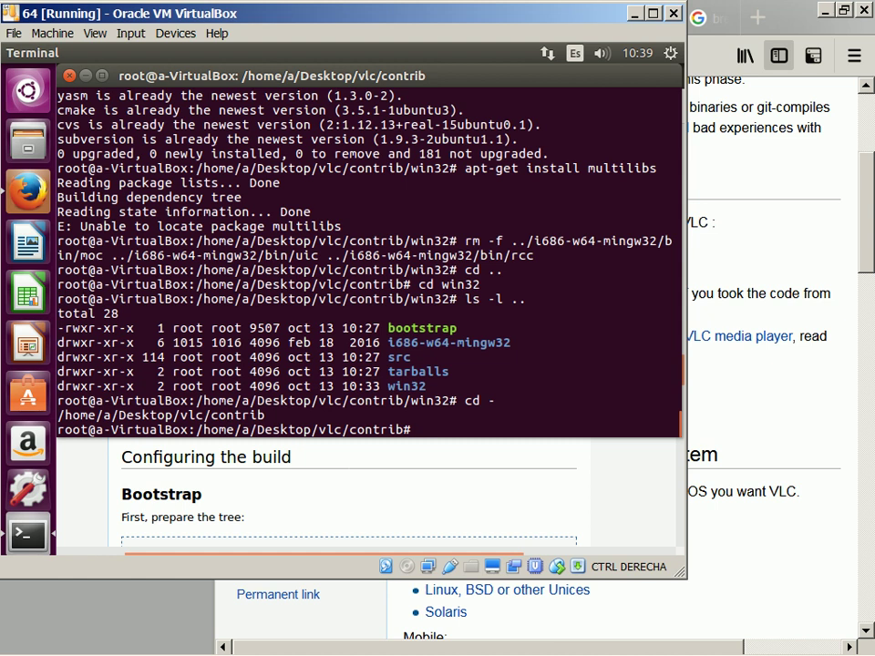
{"action": "key", "text": "alt+Tab"}
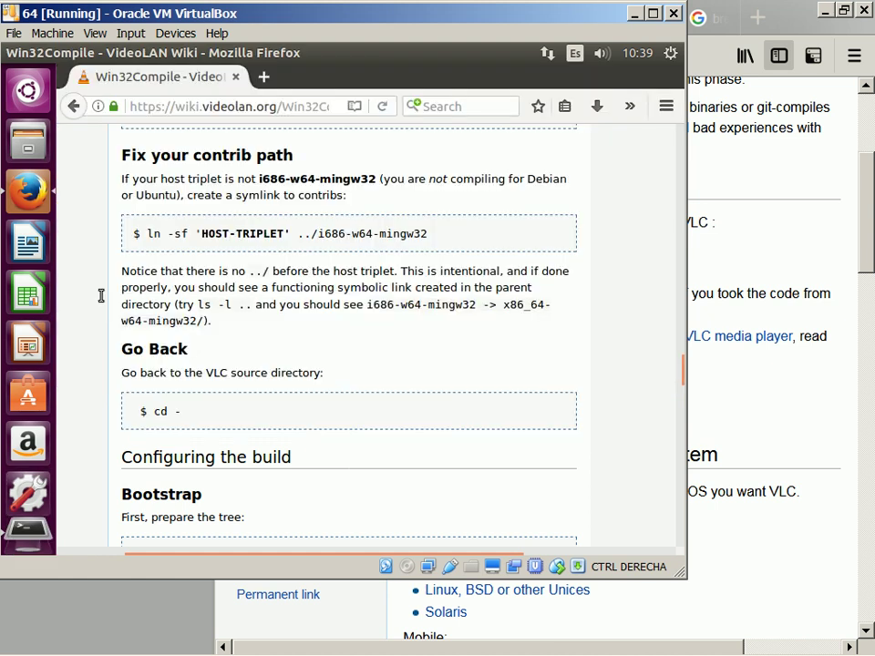
{"action": "key", "text": "alt+Tab"}
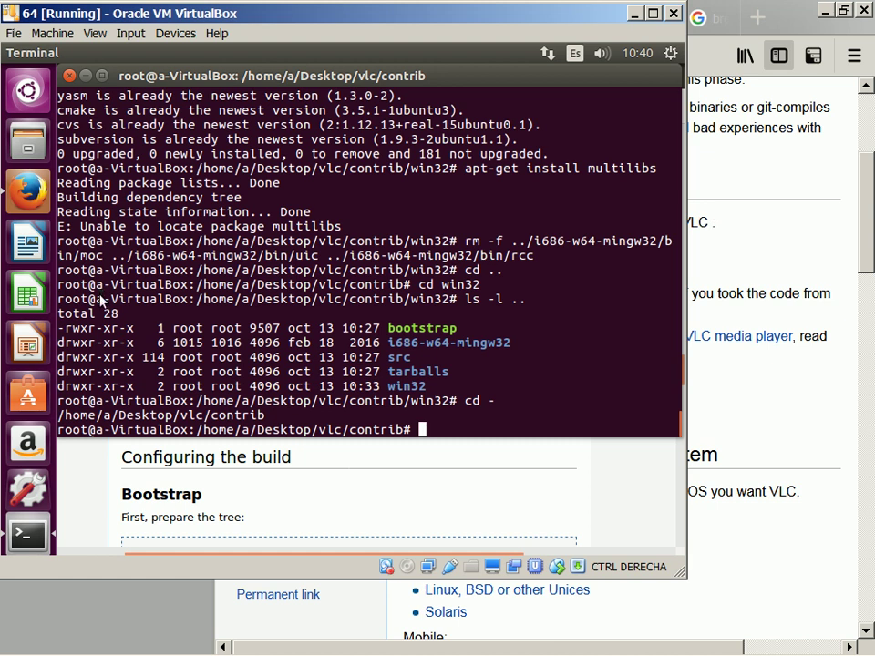
- Check the wiki's Configuring the build section, then move up to the vlc source directory and list its contents
{"action": "key", "text": "alt+Tab"}
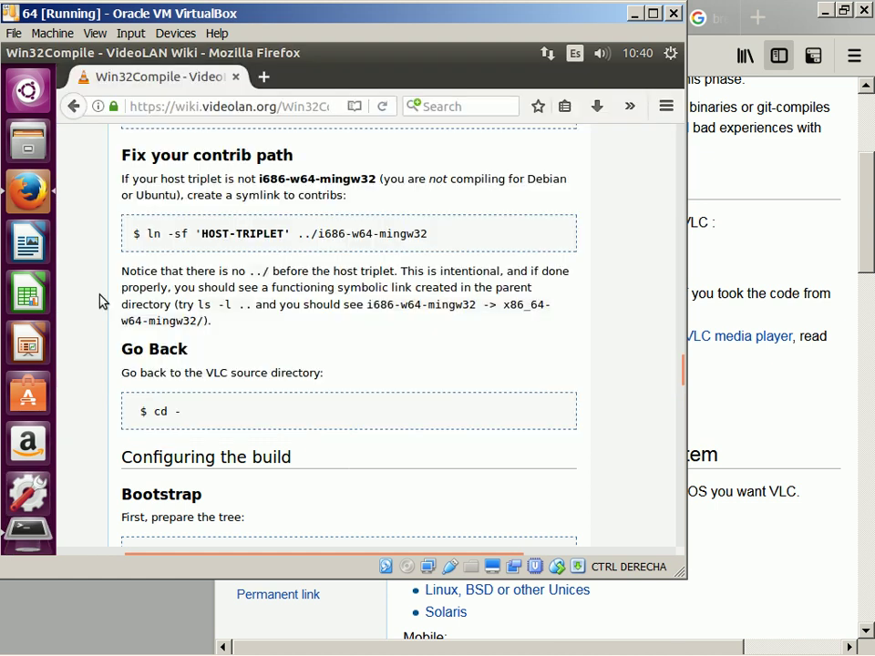
{"action": "scroll", "coordinate": [102, 301], "scroll_direction": "down", "scroll_amount": 4}
{"action": "scroll", "coordinate": [101, 301], "scroll_direction": "up", "scroll_amount": 1}
{"action": "key", "text": "alt+Tab"}
{"action": "type", "text": "cd .."}
{"action": "key", "text": "Return"}
{"action": "type", "text": "ls"}
{"action": "key", "text": "Return"}
- Following the wiki's Bootstrap section, try to run ./bootstrap from the contrib directory and return to the vlc source directory
{"action": "key", "text": "alt+Tab"}
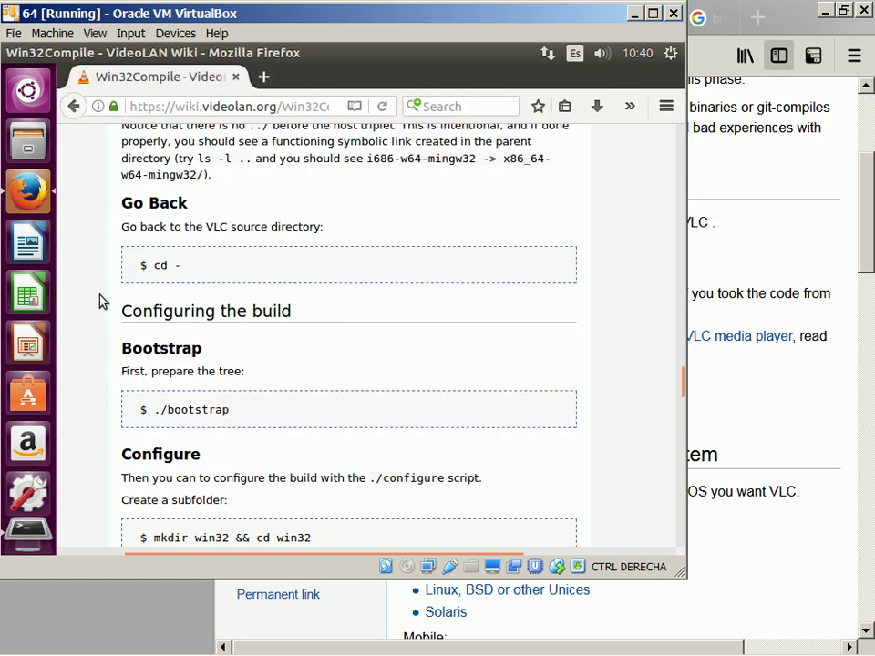
{"action": "scroll", "coordinate": [102, 301], "scroll_direction": "down", "scroll_amount": 1}
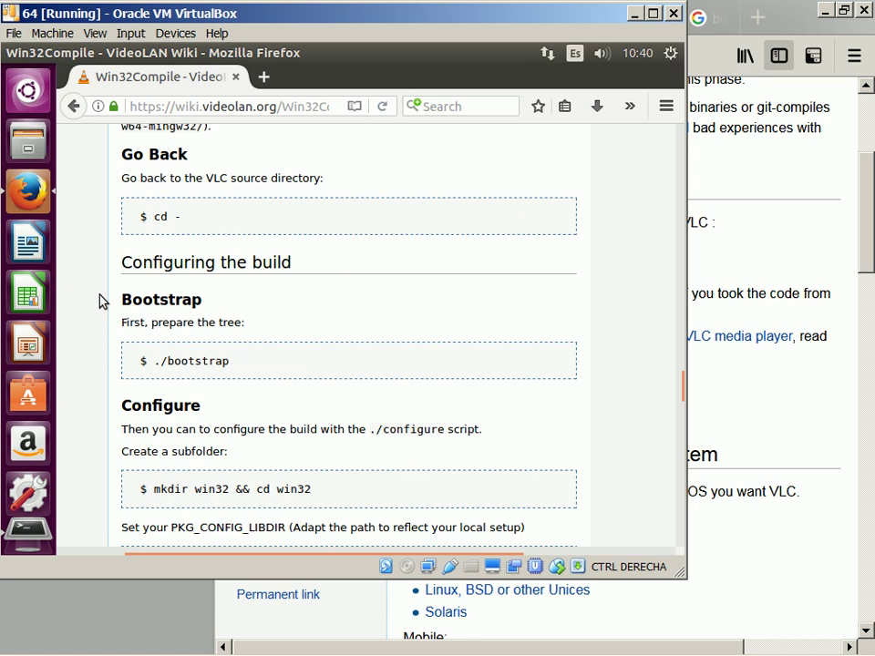
{"action": "key", "text": "alt+Tab"}
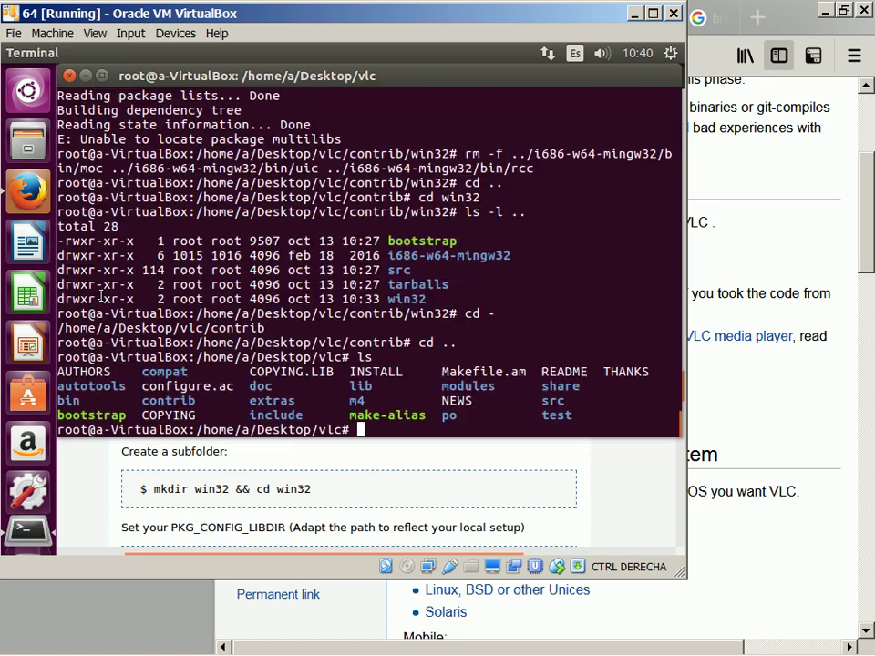
{"action": "type", "text": "cd contrib"}
{"action": "key", "text": "BackSpace"}
{"action": "key", "text": "Return"}
{"action": "key", "text": "Up"}
{"action": "type", "text": "b"}
{"action": "key", "text": "Return"}
{"action": "type", "text": "./bootstrap"}
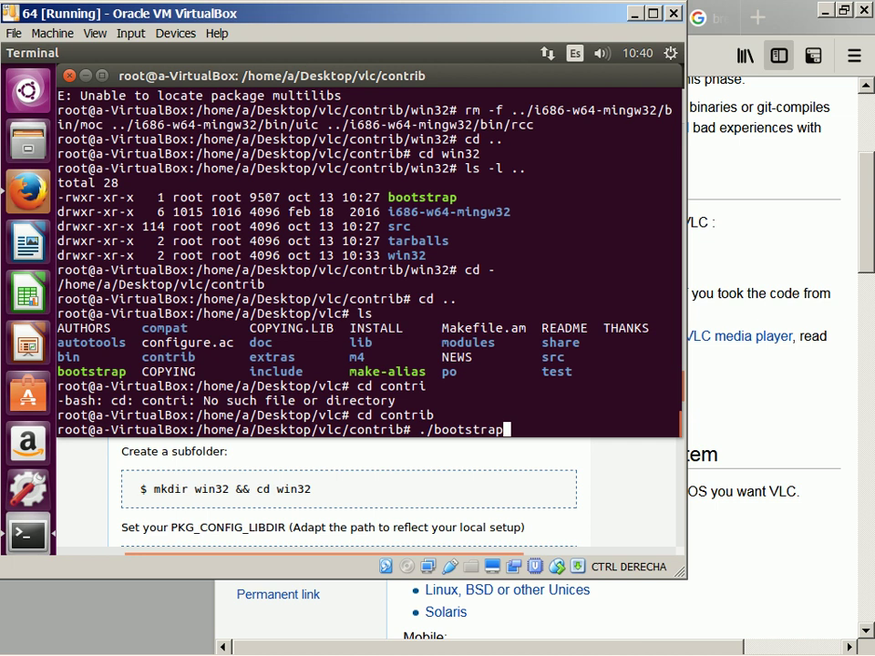
{"action": "key", "text": "Return"}
{"action": "type", "text": "cd .."}
{"action": "key", "text": "Return"}
- Run ./bootstrap in the vlc source directory to prepare the tree
{"action": "key", "text": "Up"}
{"action": "key", "text": "Up"}
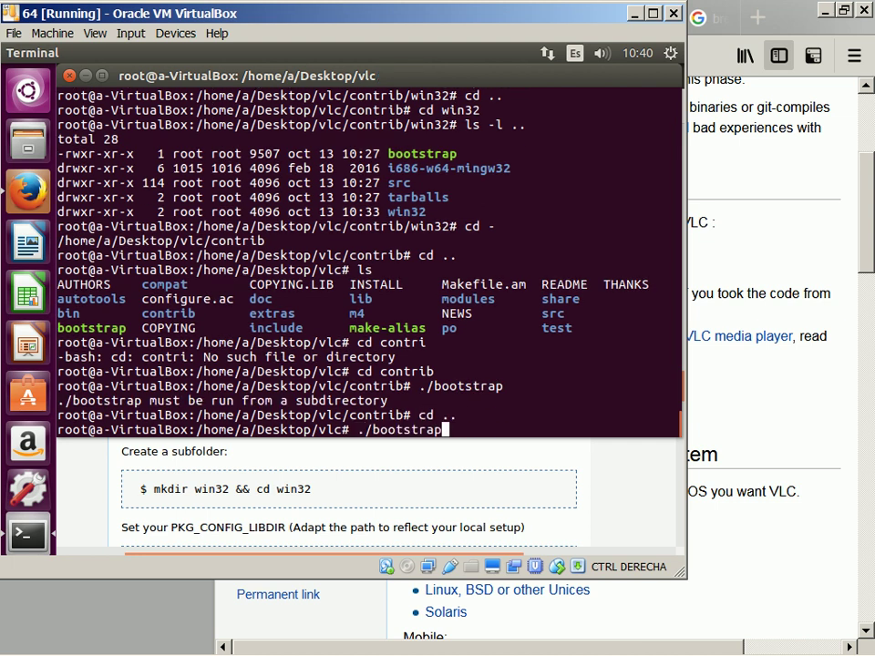
{"action": "key", "text": "Return"}
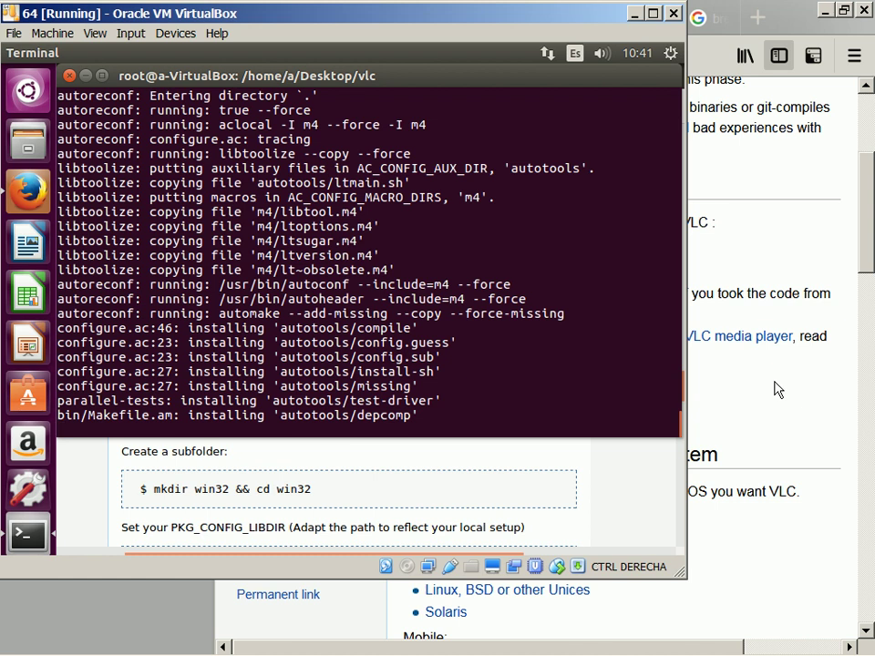
{"action": "key", "text": "Escape"}
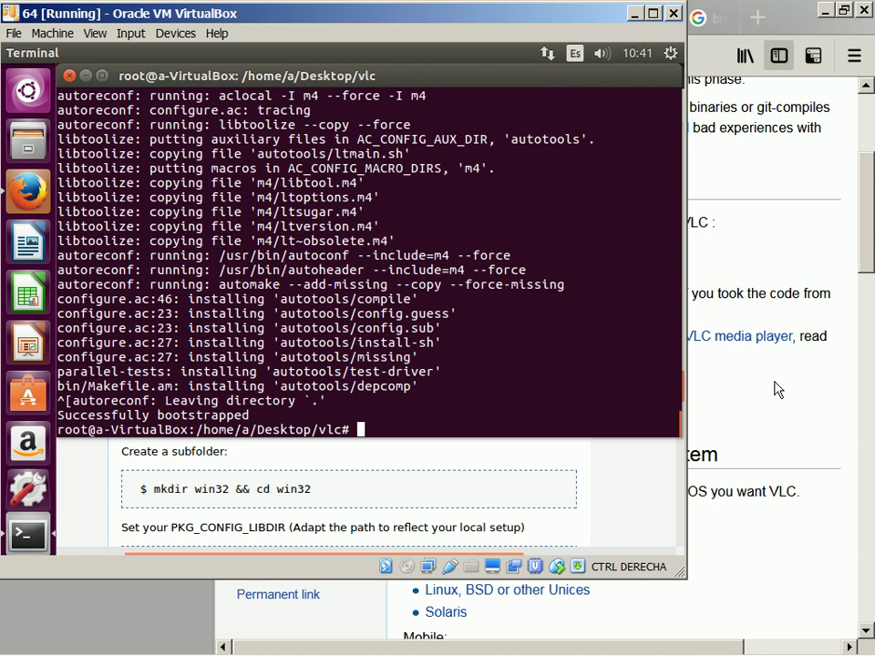
{"action": "type", "text": "pt"}
{"action": "key", "text": "BackSpace"}
{"action": "key", "text": "BackSpace"}
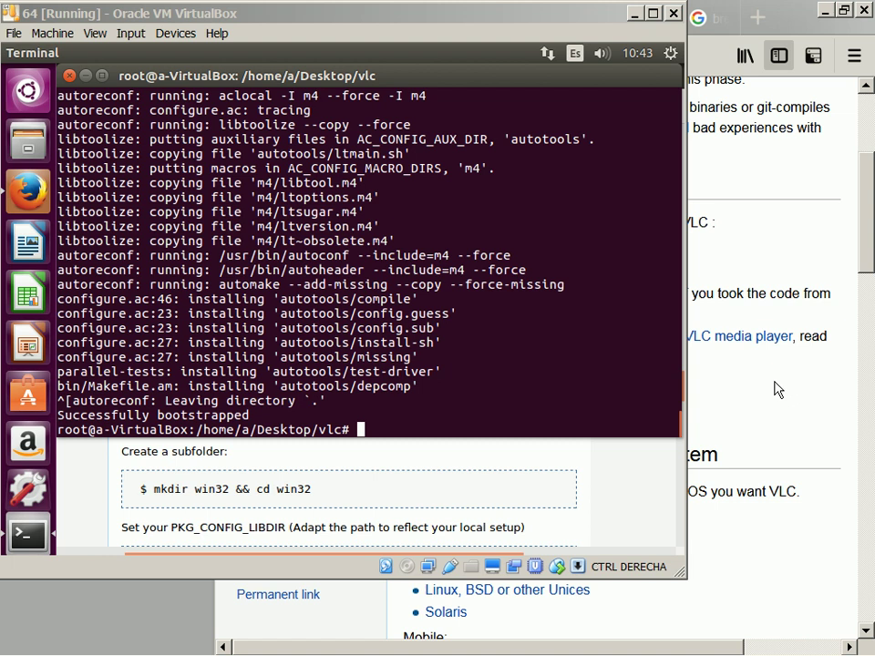
{"action": "key", "text": "alt+Tab"}
{"action": "key", "text": "alt+Tab"}
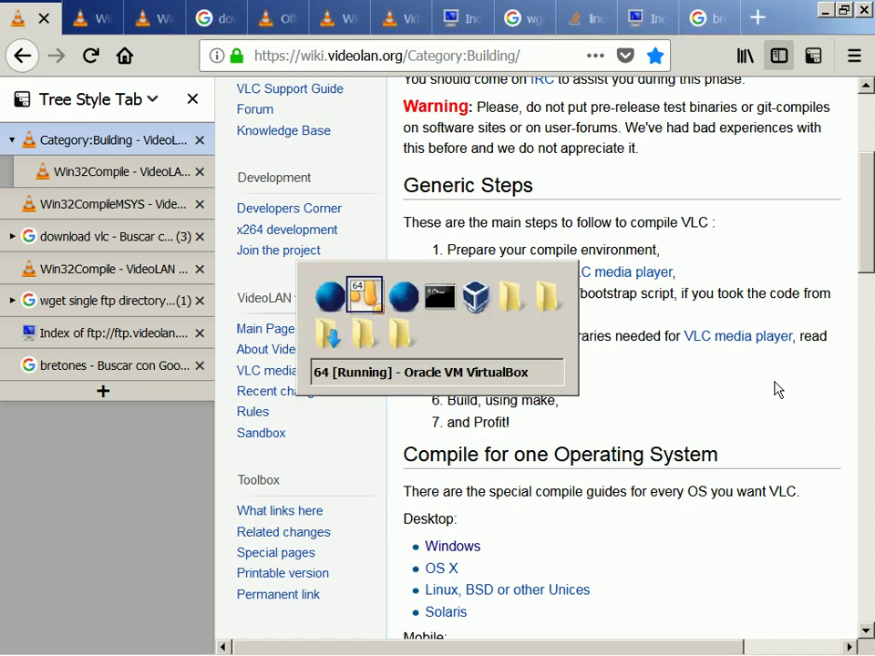
{"action": "key", "text": "alt+Tab"}
{"action": "key", "text": "alt+Tab"}
{"action": "key", "text": "alt+Tab"}
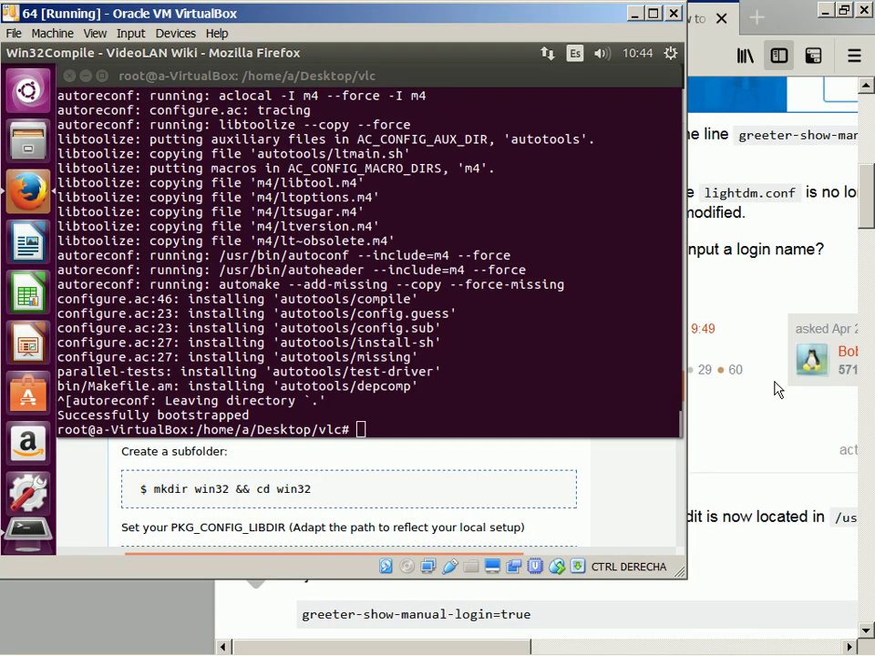
{"action": "type", "text": "./bootstrap"}
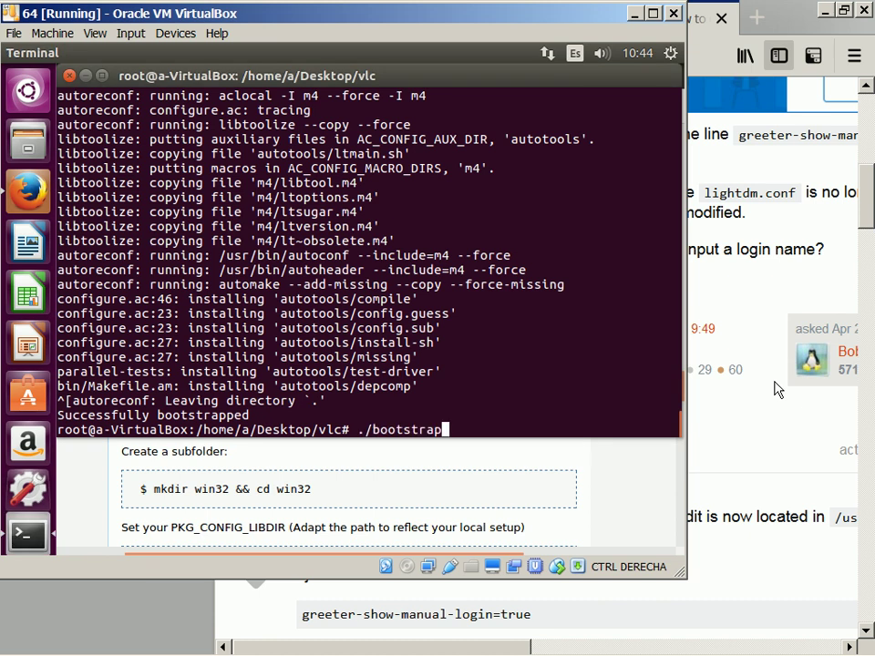
{"action": "key", "text": "ctrl+u"}
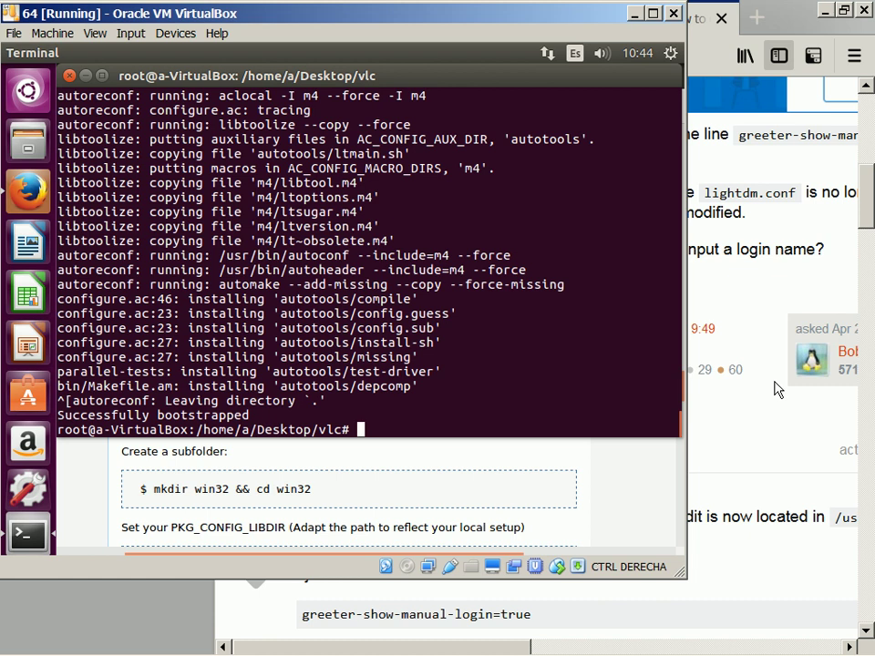
- Write the command apt-get install gettext-tools at the Terminal prompt without running it
{"action": "type", "text": "aptt-"}
{"action": "key", "text": "BackSpace"}
{"action": "key", "text": "BackSpace"}
{"action": "type", "text": "-get install "}
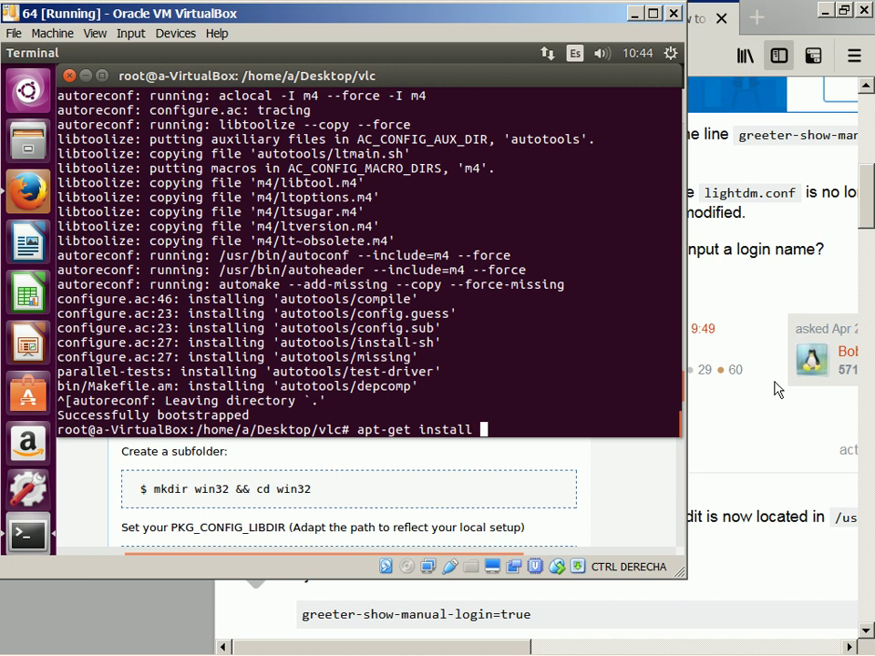
{"action": "type", "text": "gettext-tools"}
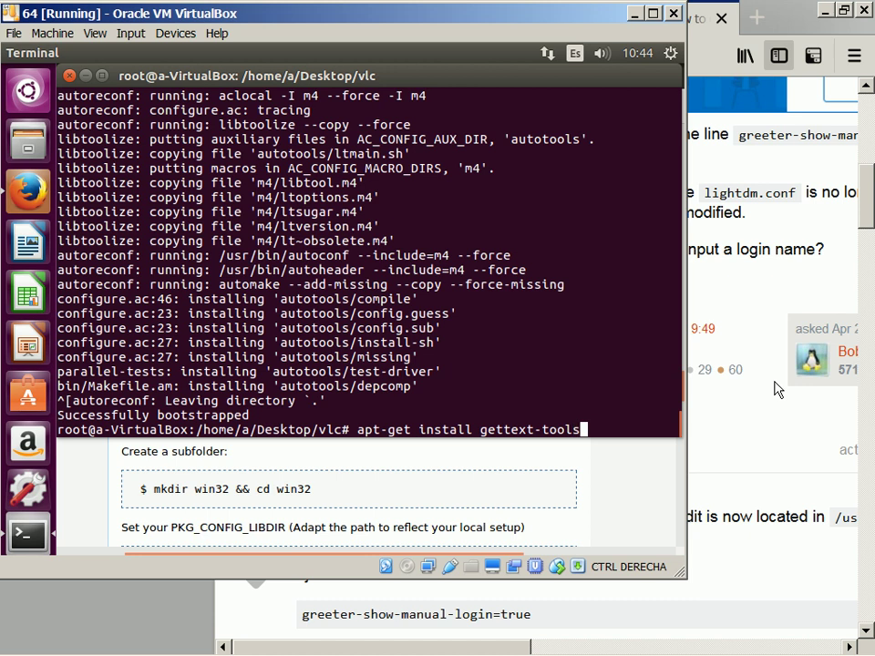
- Reread the wiki's Bootstrap section in Firefox and review the ./bootstrap output in the Terminal for its GNU gettext-tools note
{"action": "key", "text": "alt+Tab"}
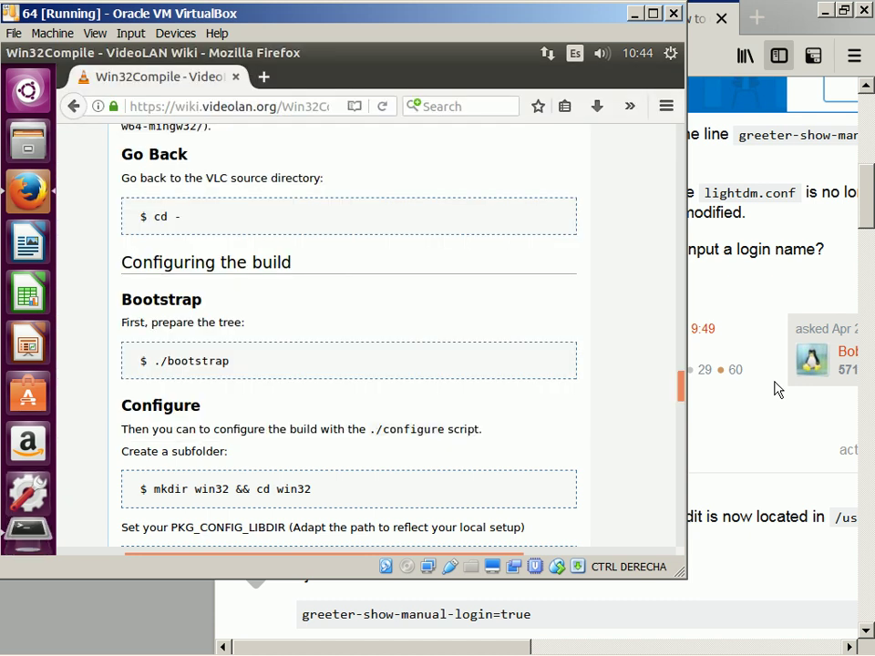
{"action": "key", "text": "Up"}
{"action": "key", "text": "Up"}
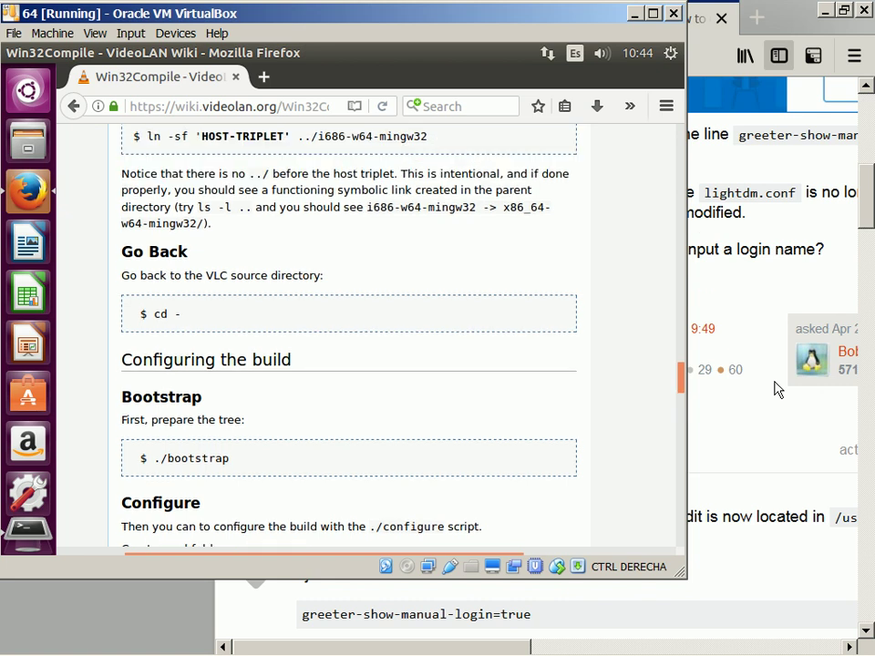
{"action": "key", "text": "Down"}
{"action": "key", "text": "Down"}
{"action": "key", "text": "alt+Tab"}
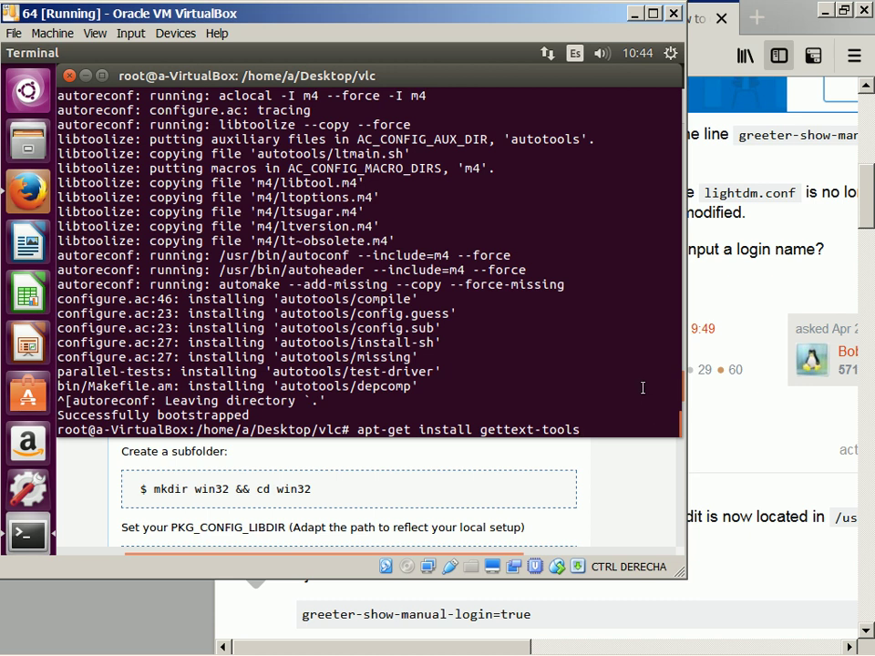
{"action": "scroll", "coordinate": [643, 387], "scroll_direction": "up", "scroll_amount": 3}
{"action": "scroll", "coordinate": [643, 388], "scroll_direction": "up", "scroll_amount": 1}
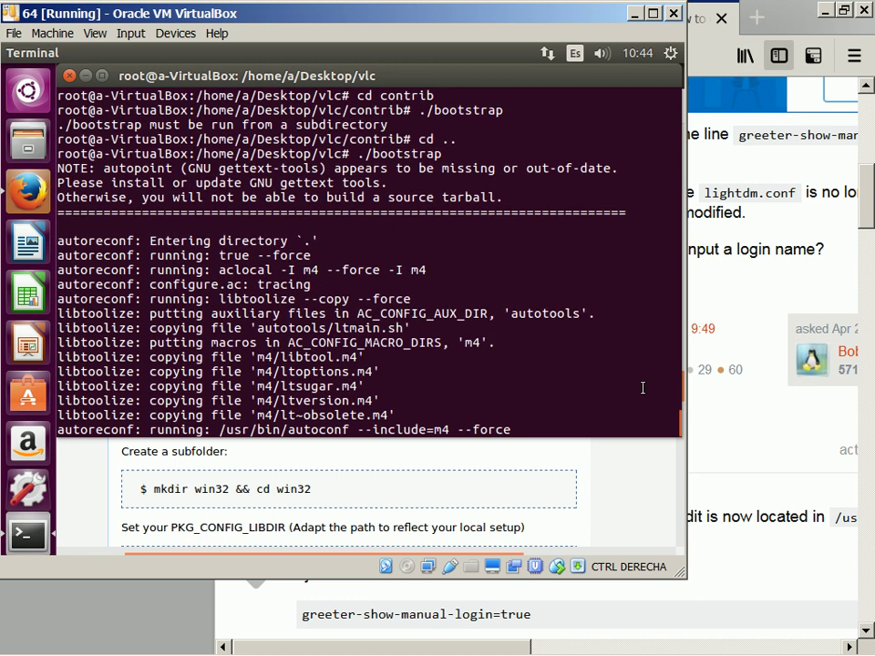
{"action": "scroll", "coordinate": [643, 387], "scroll_direction": "down", "scroll_amount": 1}
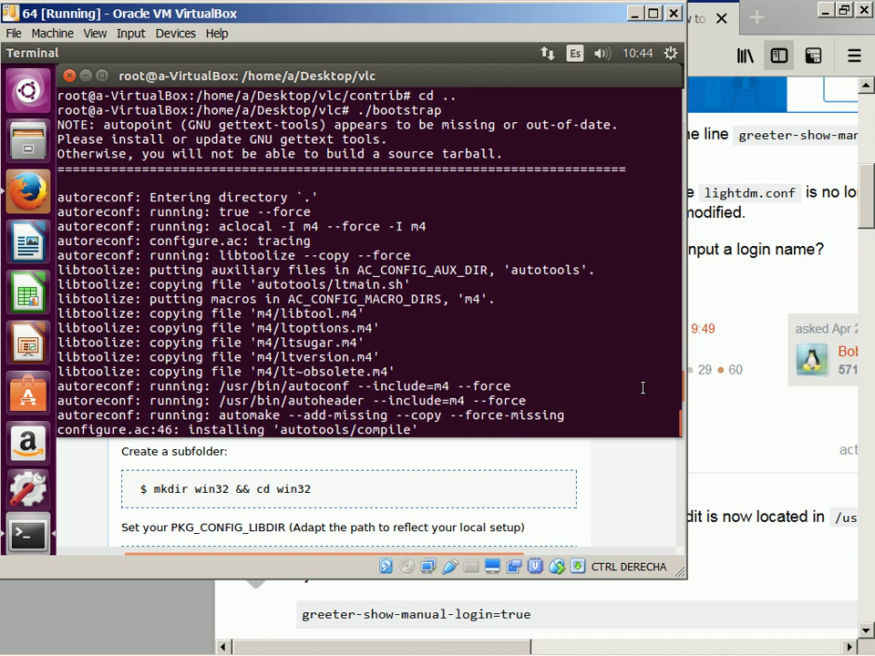
{"action": "scroll", "coordinate": [642, 387], "scroll_direction": "down", "scroll_amount": 1}
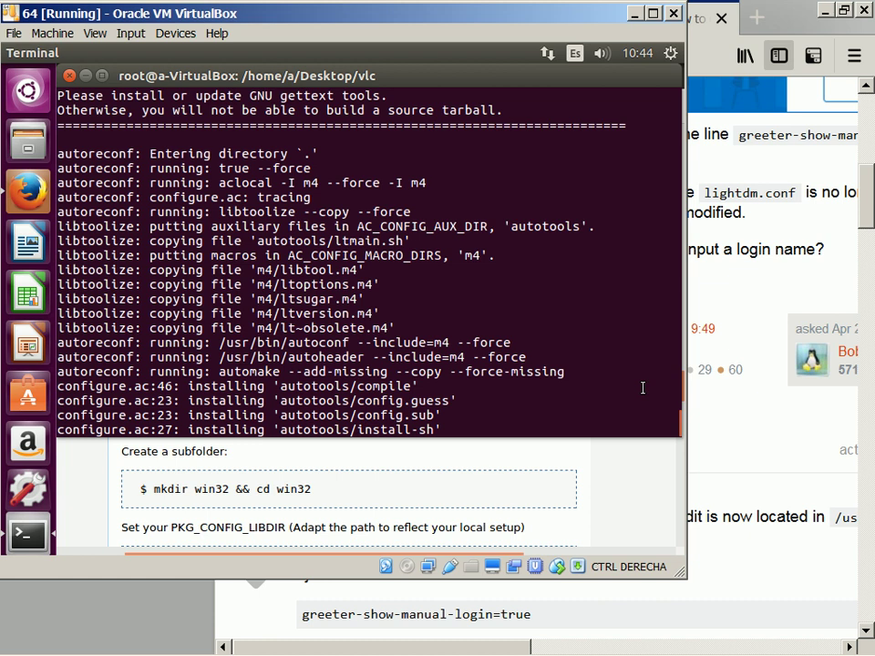
{"action": "scroll", "coordinate": [642, 387], "scroll_direction": "up", "scroll_amount": 4}
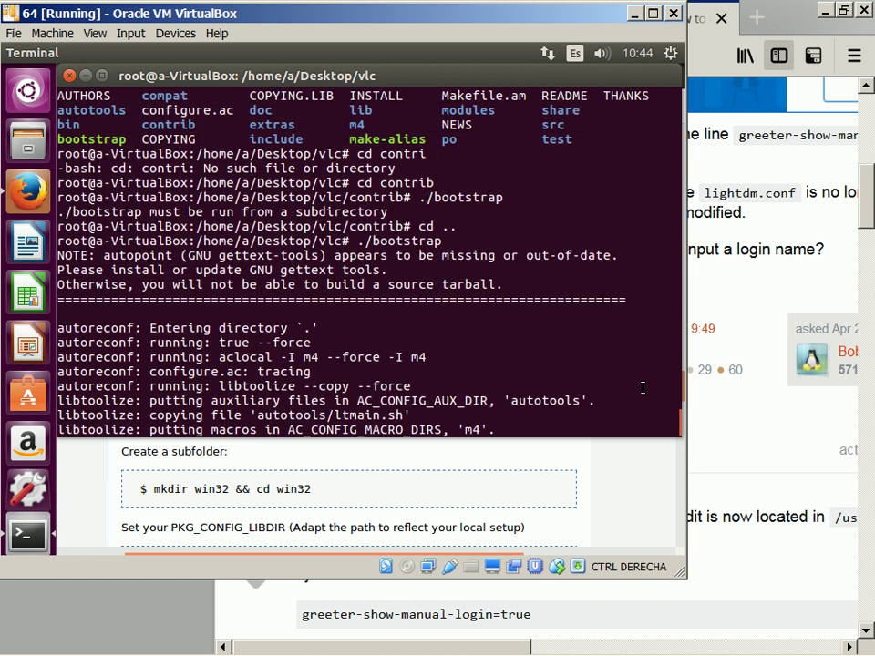
{"action": "scroll", "coordinate": [642, 387], "scroll_direction": "down", "scroll_amount": 6}
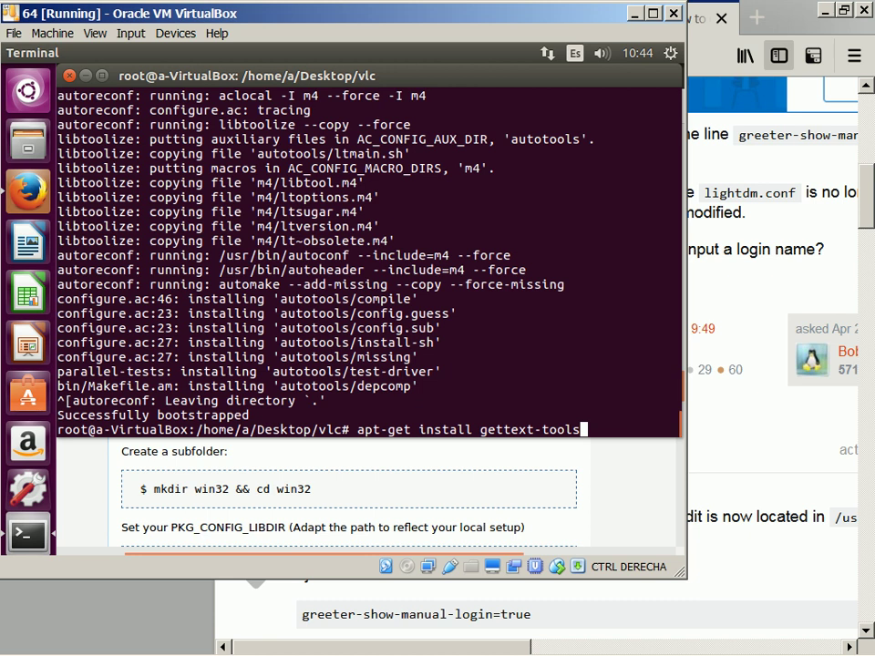
- Try to install gettext-tools with the prepared command, and install the gettext package with apt-get instead
{"action": "key", "text": "Return"}
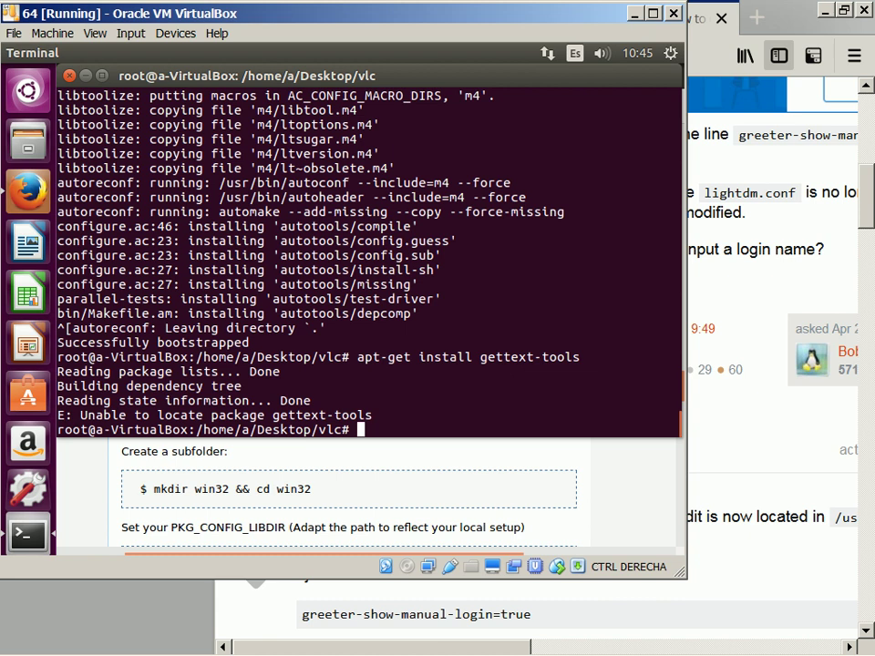
{"action": "key", "text": "Up"}
{"action": "key", "text": "BackSpace"}
{"action": "key", "text": "BackSpace"}
{"action": "key", "text": "BackSpace"}
{"action": "key", "text": "BackSpace"}
{"action": "key", "text": "BackSpace"}
{"action": "key", "text": "BackSpace"}
{"action": "key", "text": "Return"}
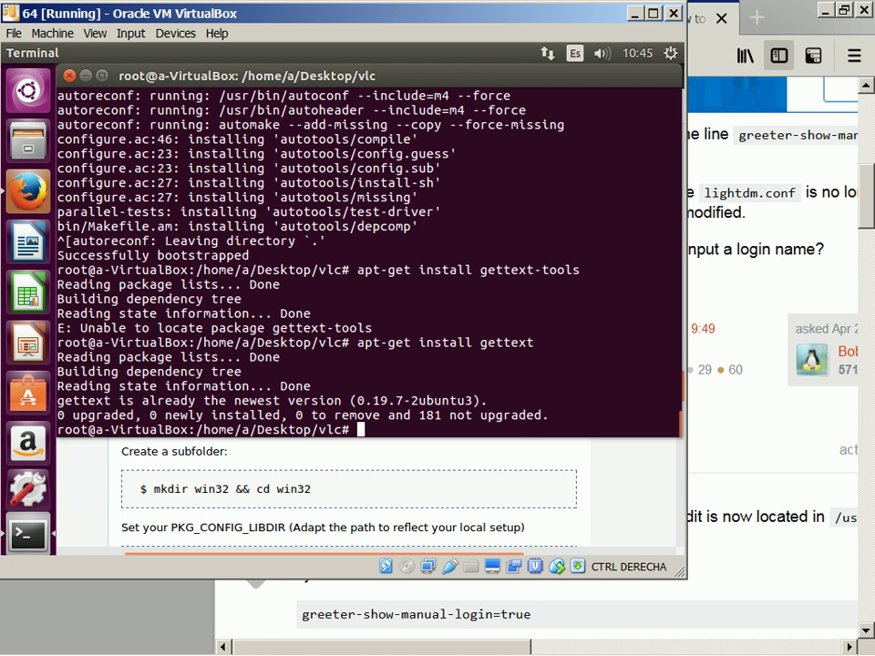
- Install the autopoint package with apt-get
{"action": "key", "text": "alt+Tab"}
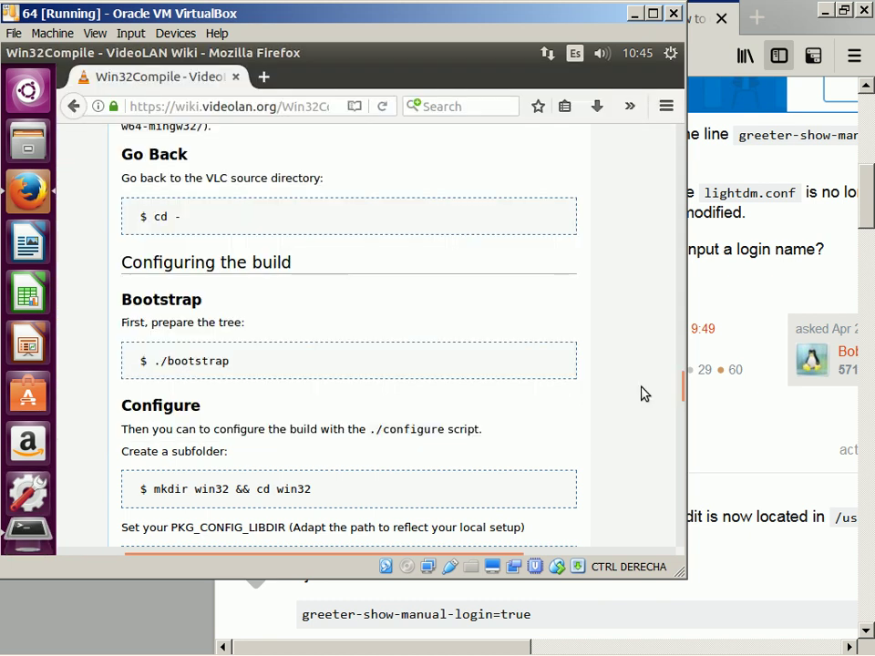
{"action": "key", "text": "alt+Tab"}
{"action": "type", "text": "apt-get install "}
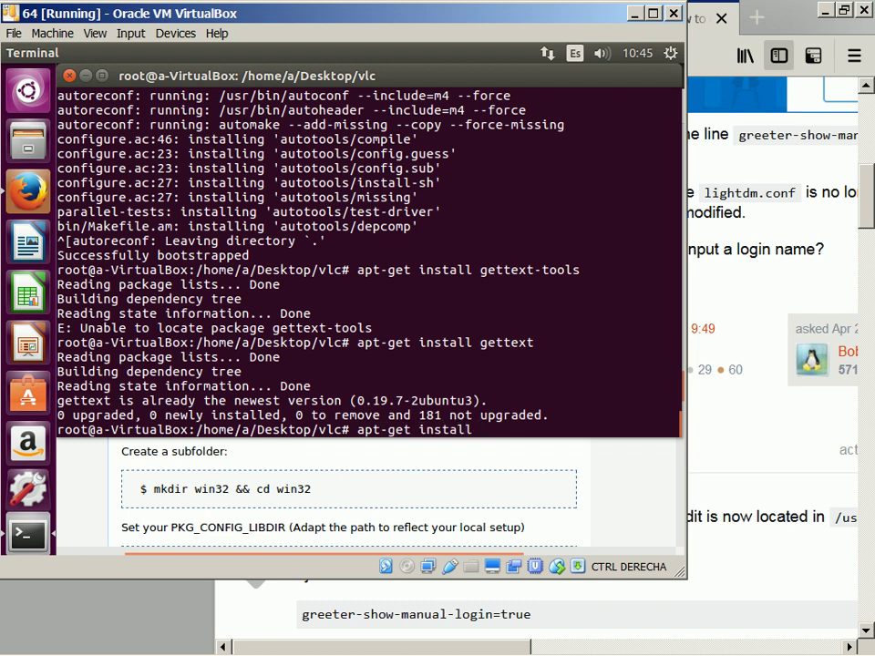
{"action": "type", "text": "autopoint"}
{"action": "key", "text": "Return"}
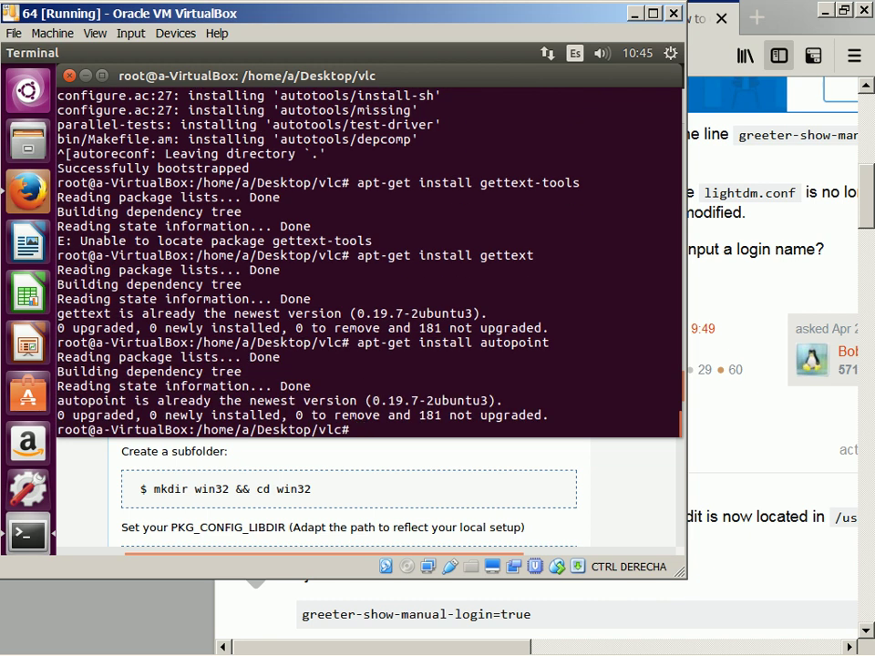
- Check the wiki's Bootstrap instruction and run ./bootstrap again in the vlc source directory
{"action": "key", "text": "alt+Tab"}
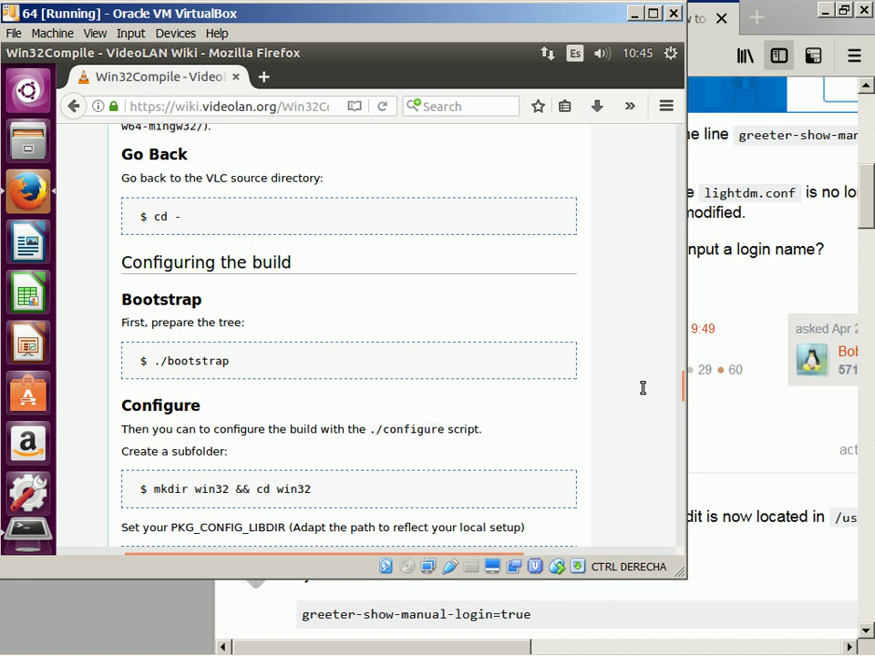
{"action": "key", "text": "alt+Tab"}
{"action": "key", "text": "Up"}
{"action": "key", "text": "Up"}
{"action": "key", "text": "Up"}
{"action": "key", "text": "Up"}
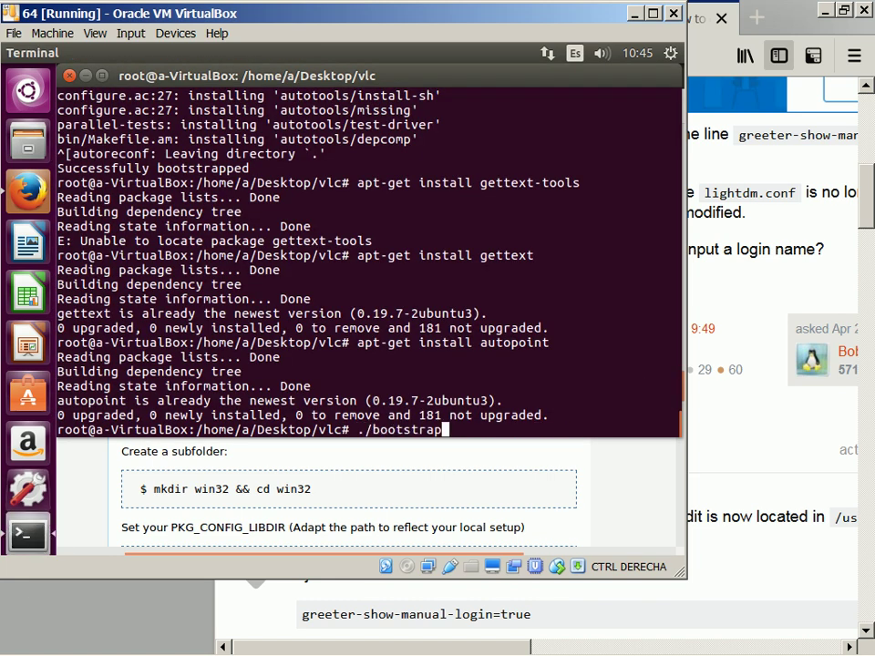
{"action": "key", "text": "Return"}
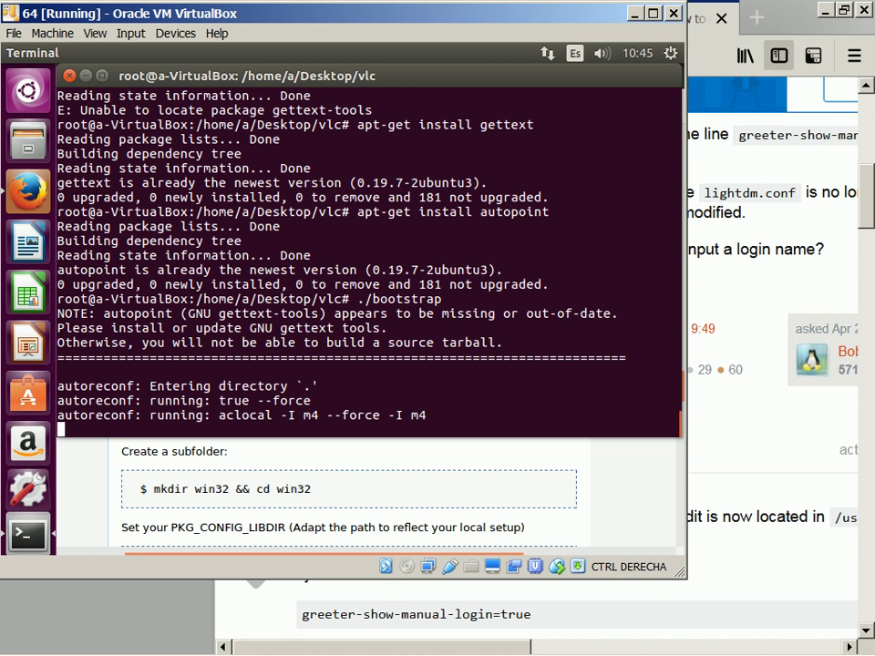
- Switch to the host's web browser and search Google for "ubuntu install gettext tools" in a new tab
{"action": "key", "text": "alt+Tab"}
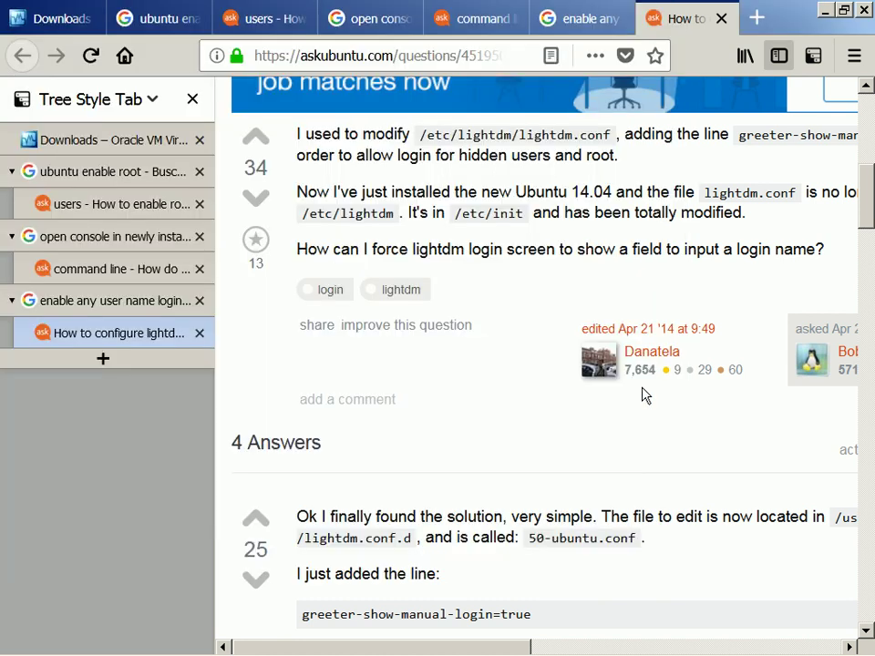
{"action": "key", "text": "ctrl+t"}
{"action": "type", "text": "u"}
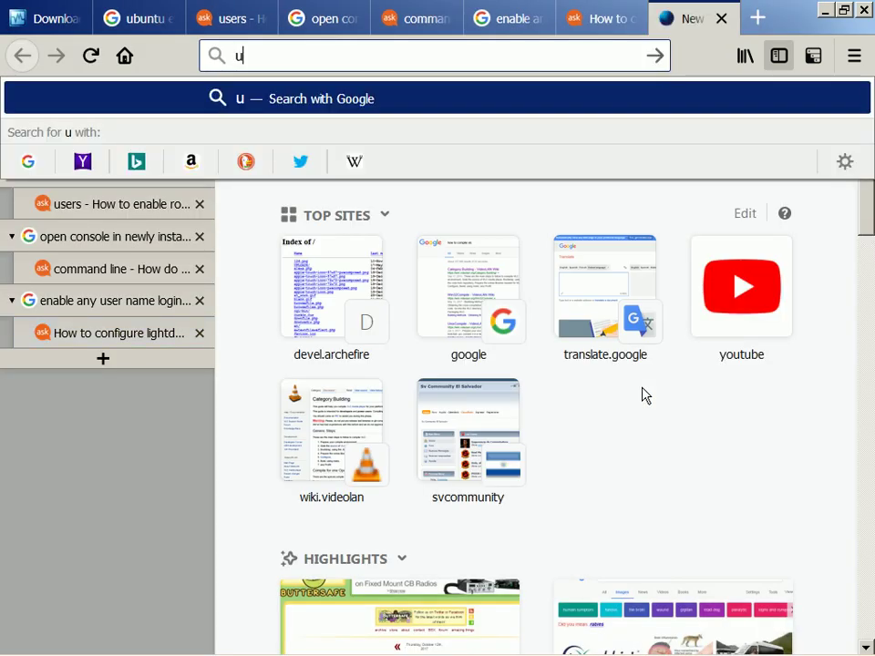
{"action": "type", "text": "buntu unin"}
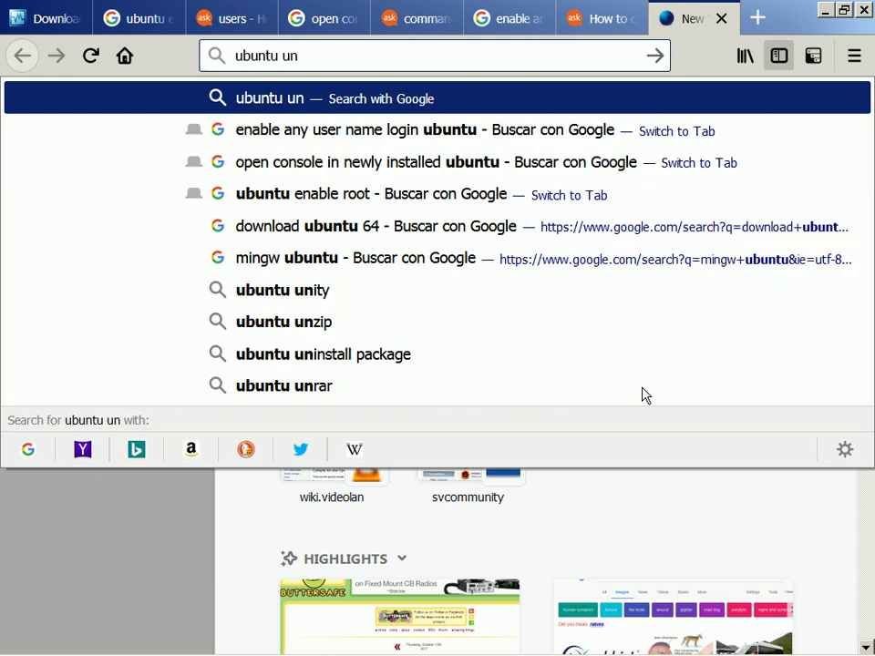
{"action": "key", "text": "BackSpace"}
{"action": "key", "text": "BackSpace"}
{"action": "key", "text": "BackSpace"}
{"action": "key", "text": "BackSpace"}
{"action": "type", "text": "ins"}
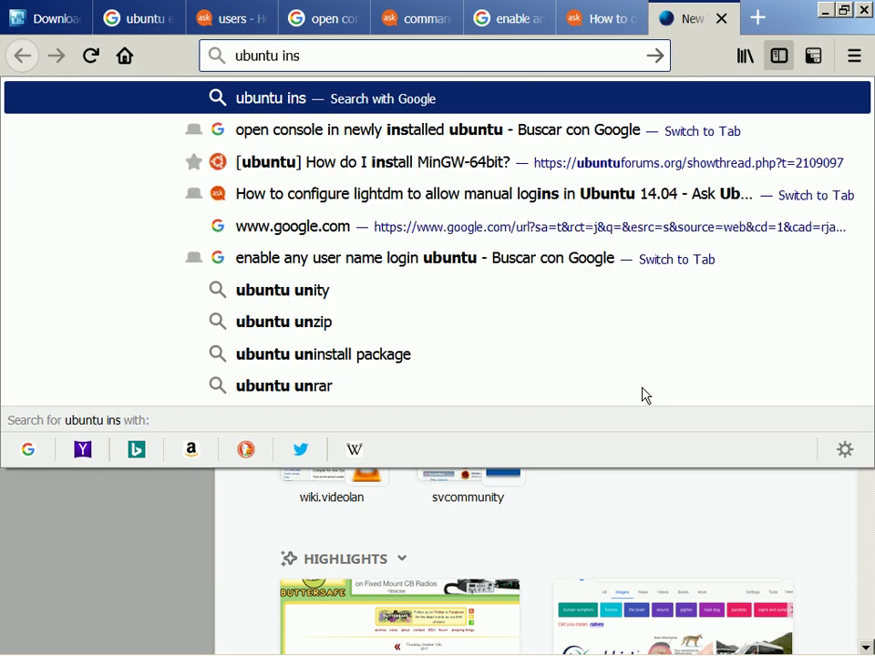
{"action": "type", "text": "tall gettext tools"}
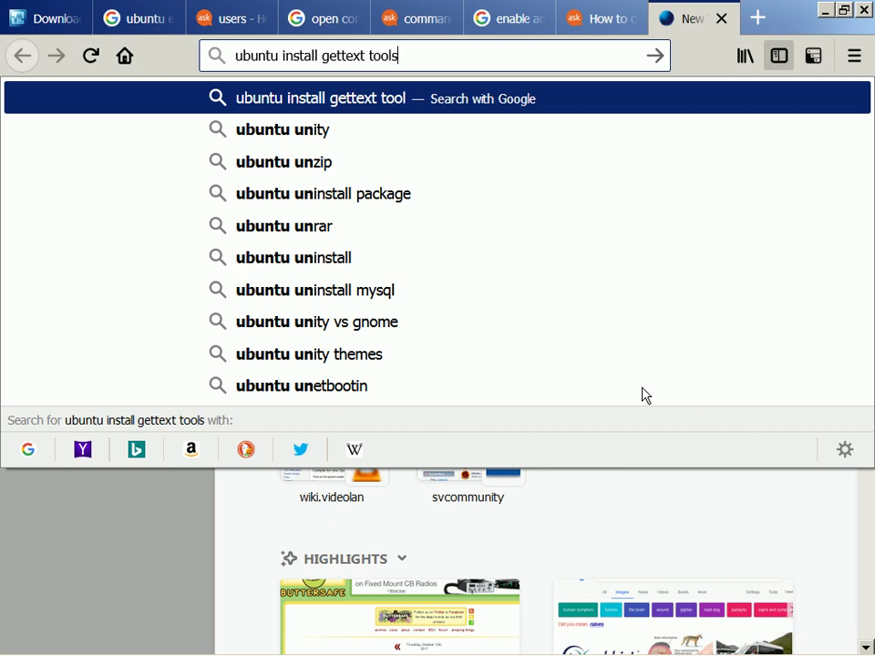
{"action": "key", "text": "Return"}
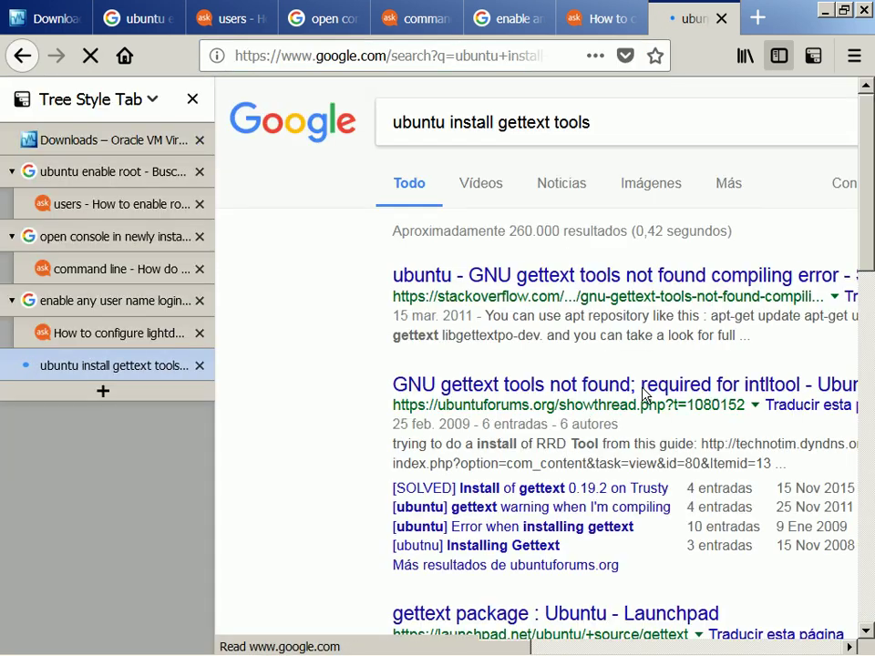
{"action": "scroll", "coordinate": [644, 393], "scroll_direction": "right", "scroll_amount": 2}
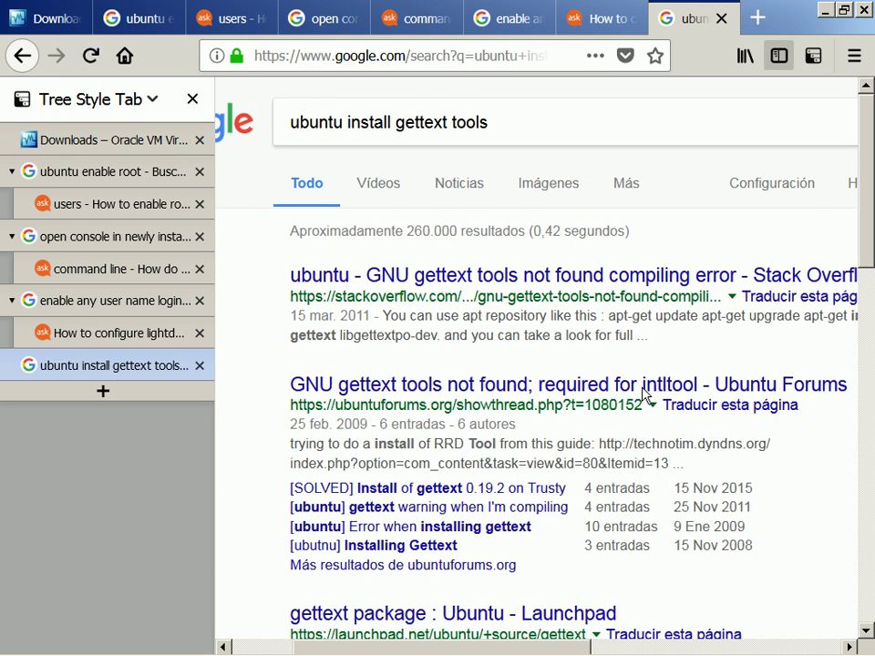
- Check the bootstrap progress in the virtual machine and open the Stack Overflow result about GNU gettext tools not found in its own tab
{"action": "key", "text": "alt+Tab"}
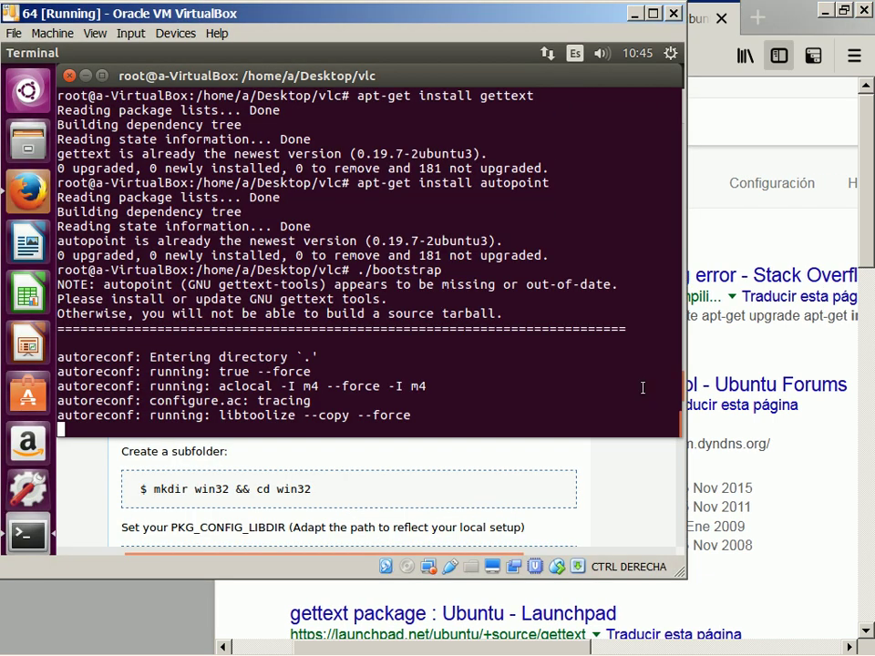
{"action": "key", "text": "alt+Tab"}
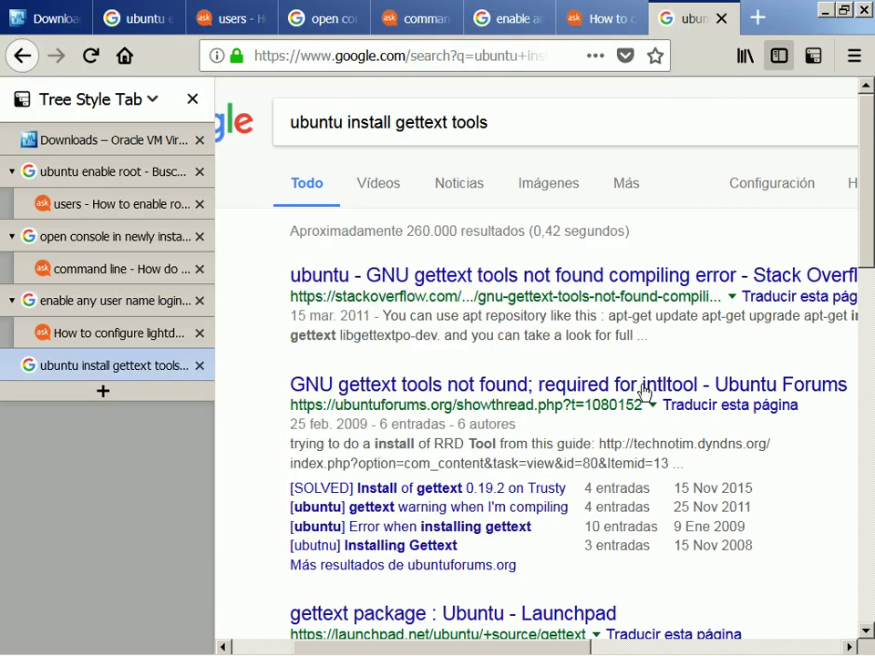
{"action": "middle_click", "coordinate": [578, 283]}
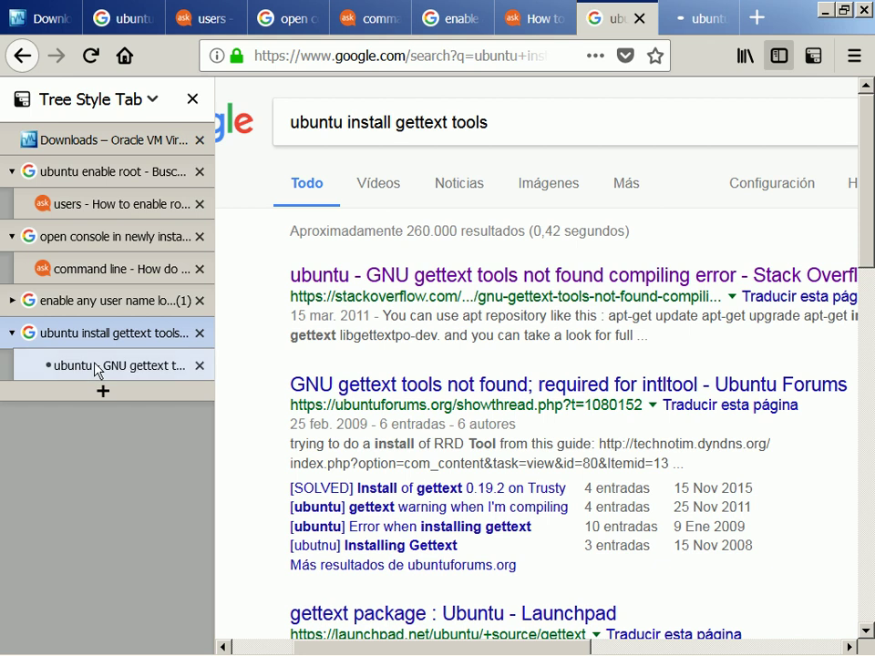
{"action": "left_click", "coordinate": [98, 367]}
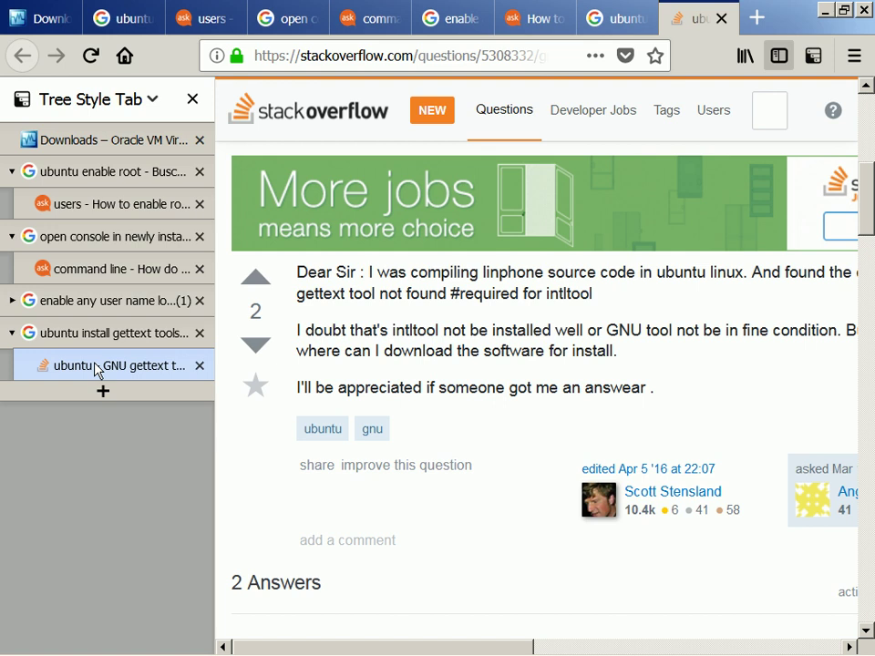
- Read the Stack Overflow question about the missing GNU gettext tools and examine the apt commands suggested in its first answer
{"action": "key", "text": "Right"}
{"action": "key", "text": "Right"}
{"action": "key", "text": "Right"}
{"action": "key", "text": "Right"}
{"action": "key", "text": "Right"}
{"action": "key", "text": "Right"}
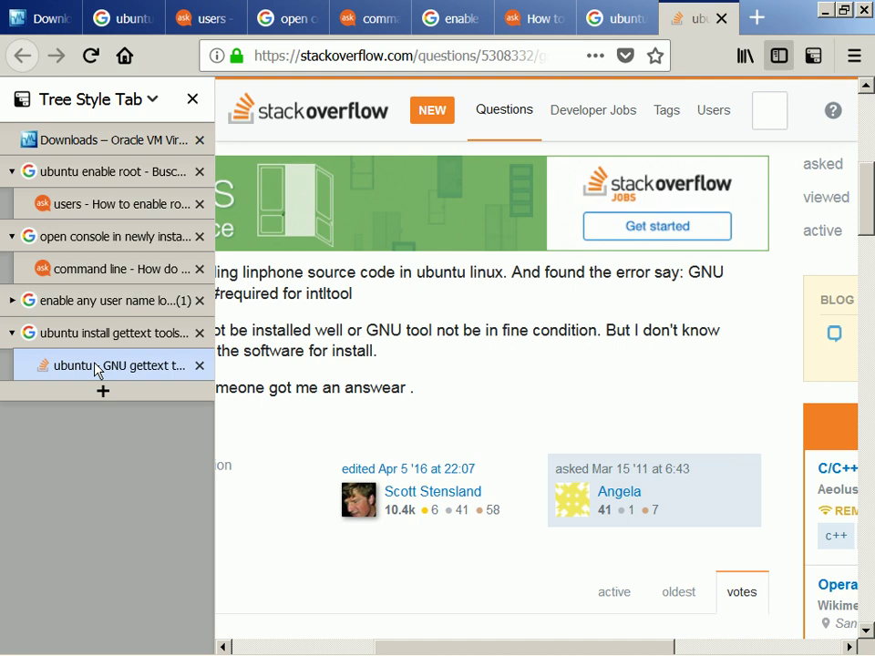
{"action": "key", "text": "Left"}
{"action": "key", "text": "Left"}
{"action": "key", "text": "Left"}
{"action": "key", "text": "Left"}
{"action": "key", "text": "Left"}
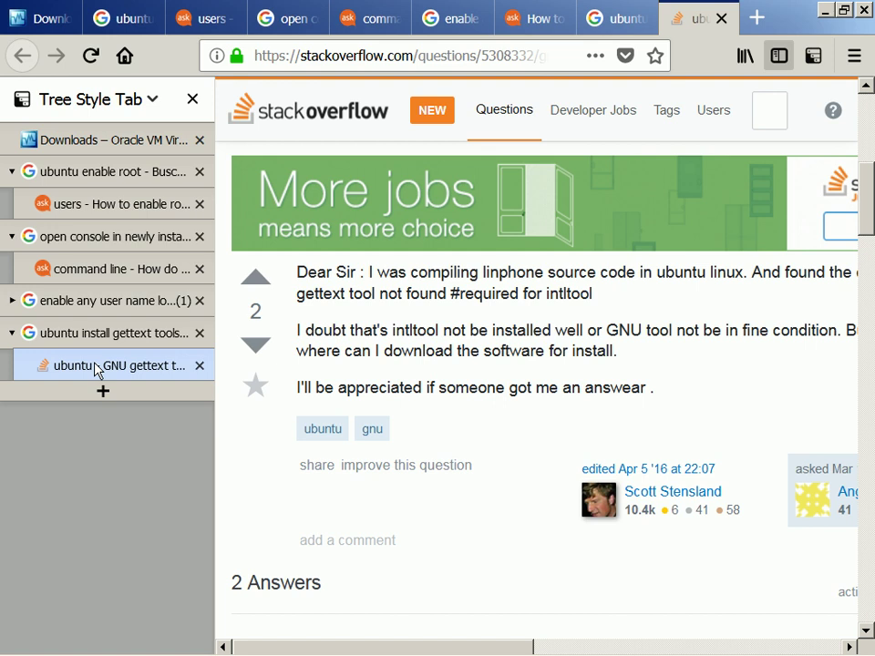
{"action": "key", "text": "Right"}
{"action": "key", "text": "Right"}
{"action": "key", "text": "Right"}
{"action": "key", "text": "Right"}
{"action": "key", "text": "Right"}
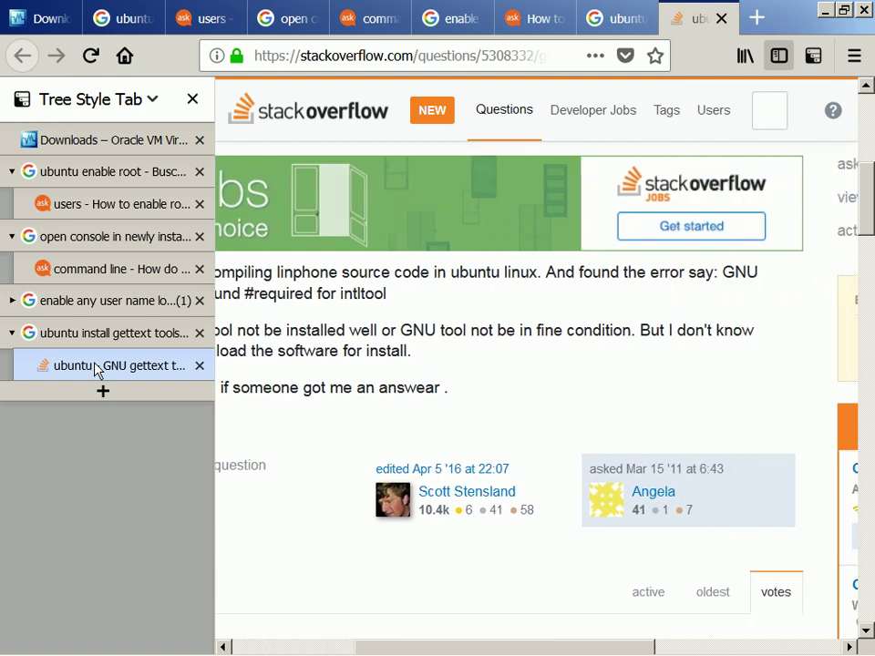
{"action": "key", "text": "Left"}
{"action": "key", "text": "Left"}
{"action": "key", "text": "Left"}
{"action": "key", "text": "Left"}
{"action": "key", "text": "Left"}
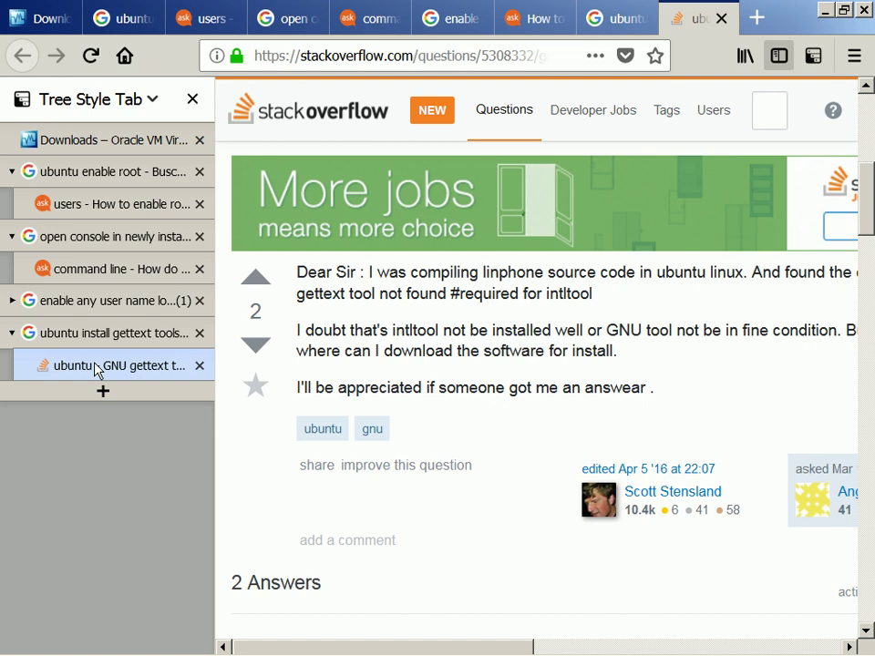
{"action": "key", "text": "Down"}
{"action": "key", "text": "Down"}
{"action": "key", "text": "Down"}
{"action": "key", "text": "Down"}
{"action": "key", "text": "Down"}
{"action": "key", "text": "Down"}
{"action": "key", "text": "Down"}
{"action": "key", "text": "Down"}
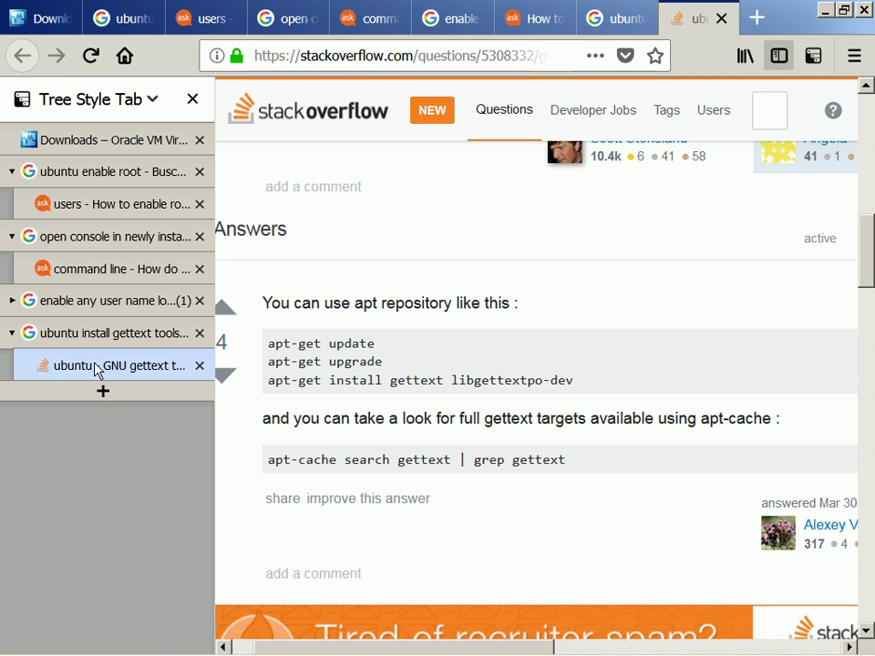
- Return to the virtual machine's Terminal, compare with the suggested commands, and run apt-get update
{"action": "key", "text": "alt+Tab"}
{"action": "key", "text": "alt+Tab"}
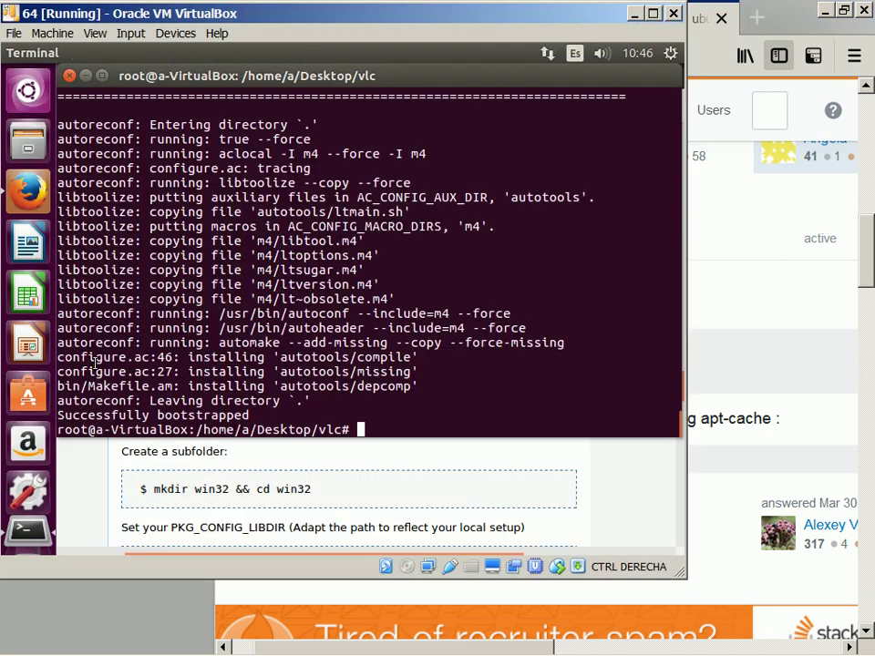
{"action": "key", "text": "alt+Tab"}
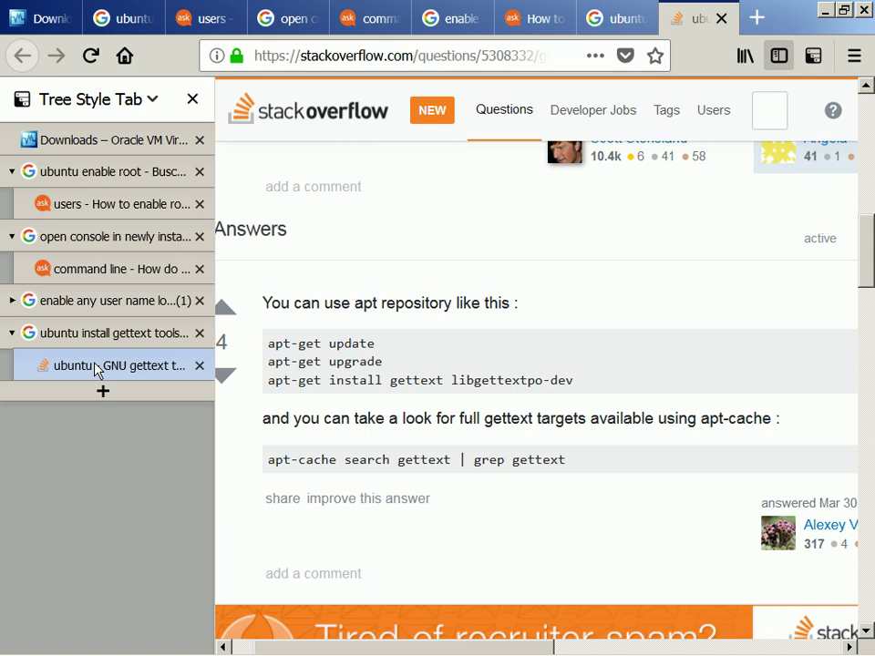
{"action": "key", "text": "alt+Tab"}
{"action": "type", "text": "a"}
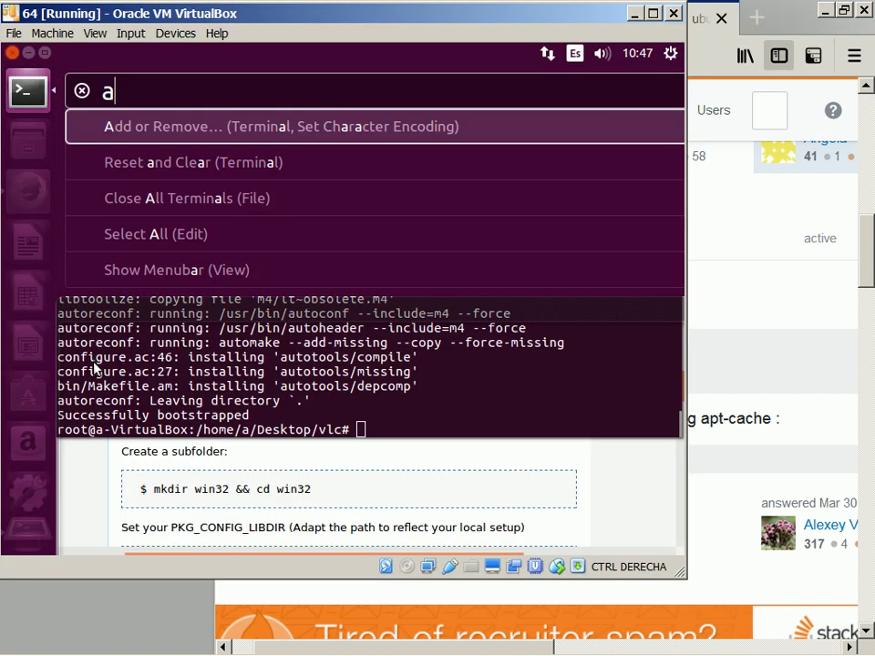
{"action": "key", "text": "alt+Tab"}
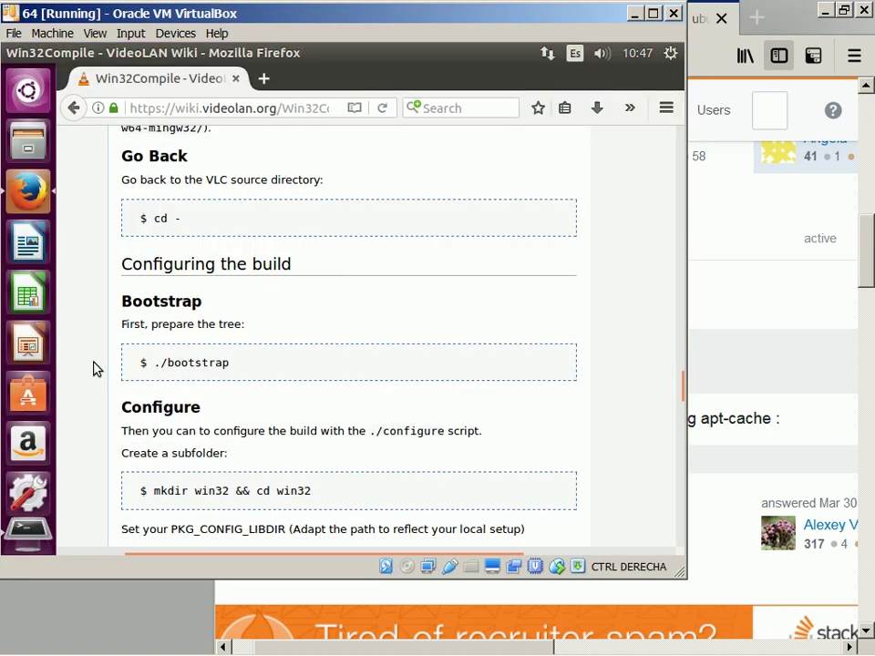
{"action": "key", "text": "alt+Tab"}
{"action": "type", "text": "apt-get update"}
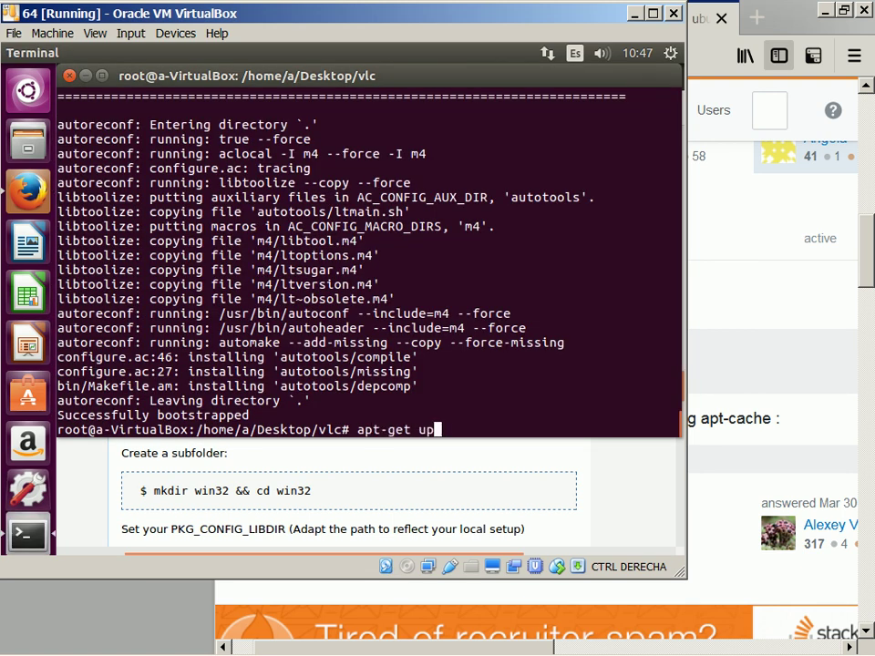
{"action": "key", "text": "Return"}
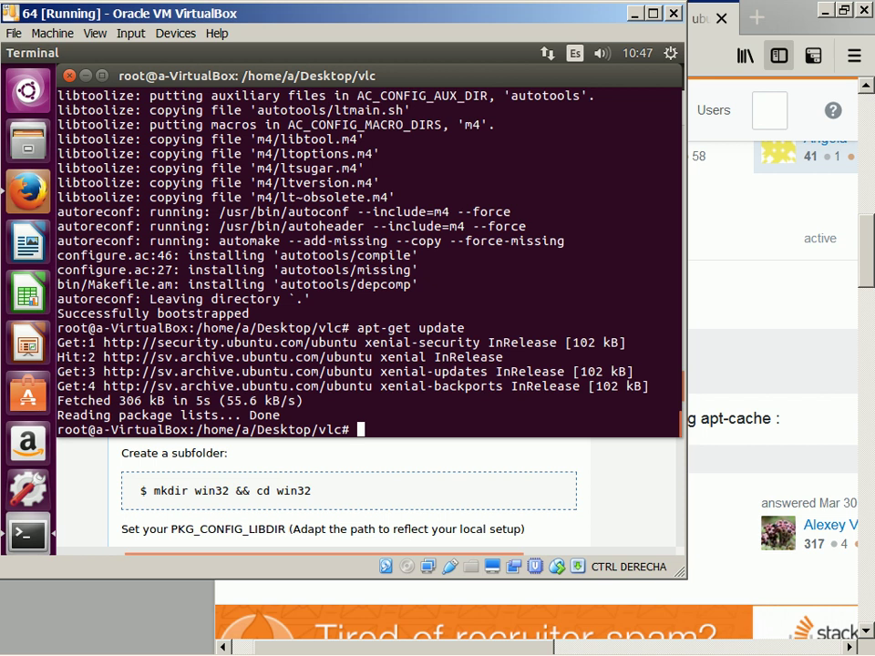
- Run apt-get upgrade in the Terminal and agree to continue with the package upgrades
{"action": "key", "text": "Up"}
{"action": "key", "text": "BackSpace"}
{"action": "key", "text": "BackSpace"}
{"action": "key", "text": "BackSpace"}
{"action": "key", "text": "BackSpace"}
{"action": "type", "text": "gradw"}
{"action": "key", "text": "BackSpace"}
{"action": "type", "text": "e"}
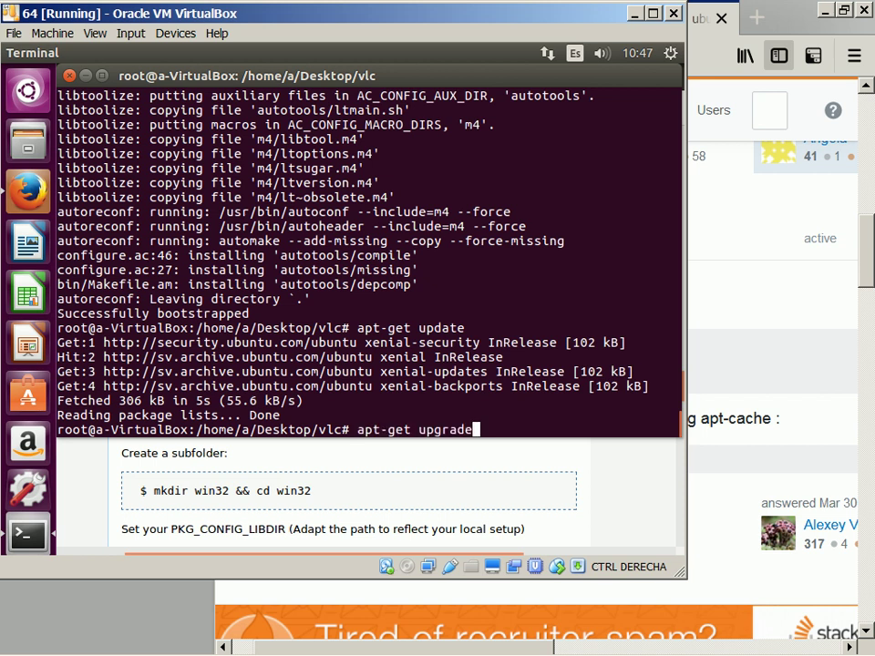
{"action": "key", "text": "Return"}
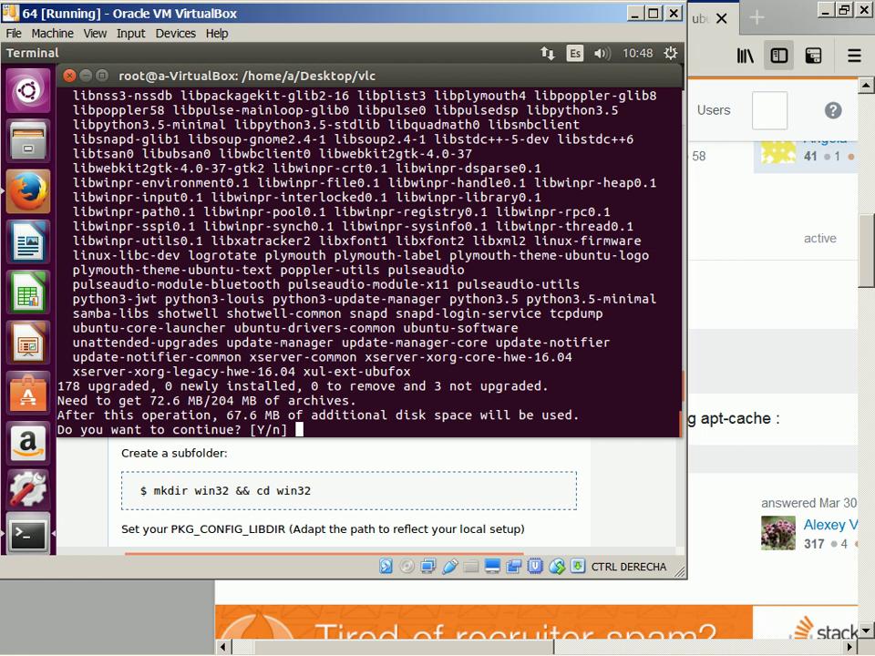
{"action": "type", "text": "y"}
{"action": "key", "text": "Return"}
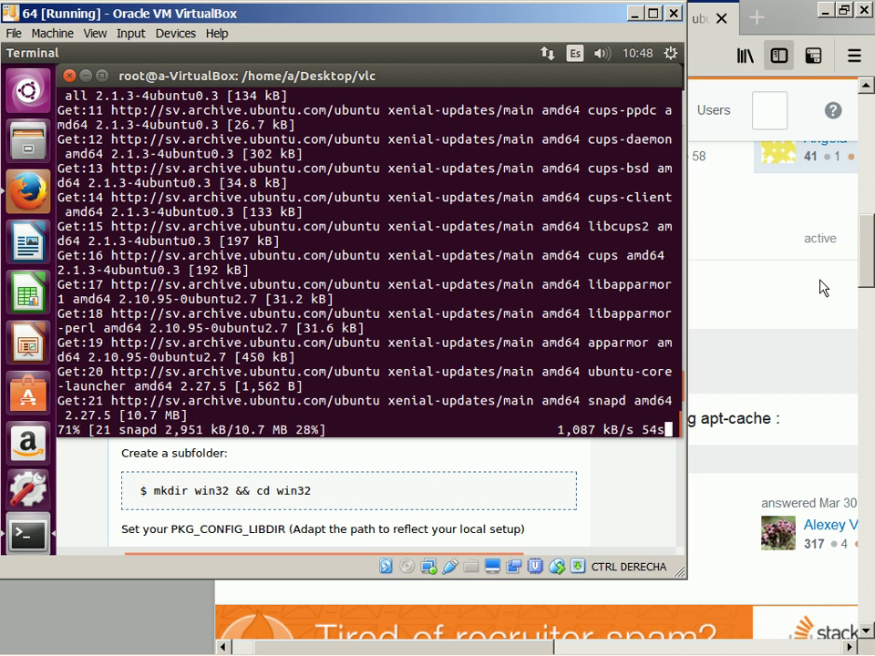
- In the virtual machine's Firefox, search for "ubuntu install gettext tools" in a new tab and open the Stack Overflow result
{"action": "key", "text": "alt+Tab"}
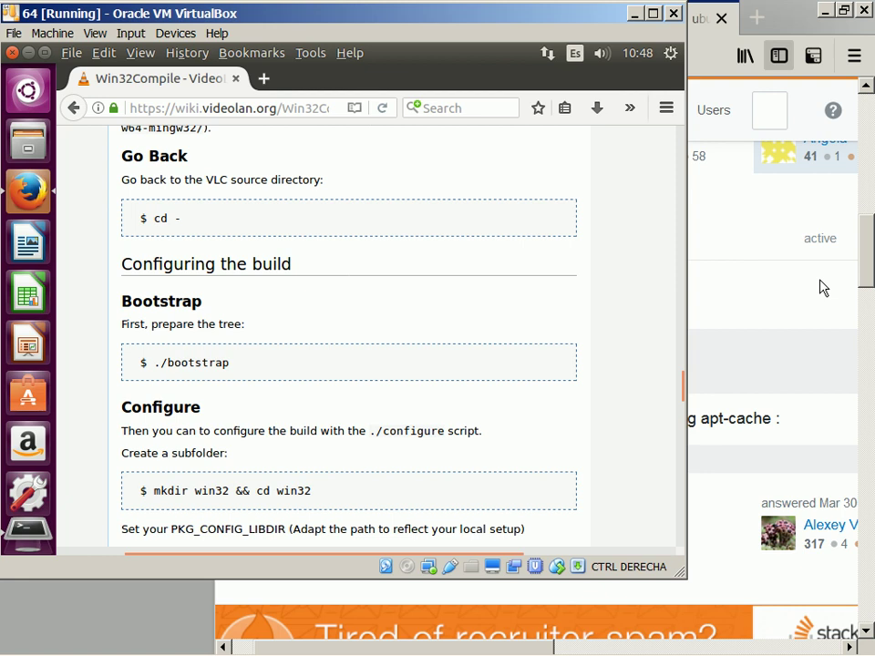
{"action": "key", "text": "alt+Tab"}
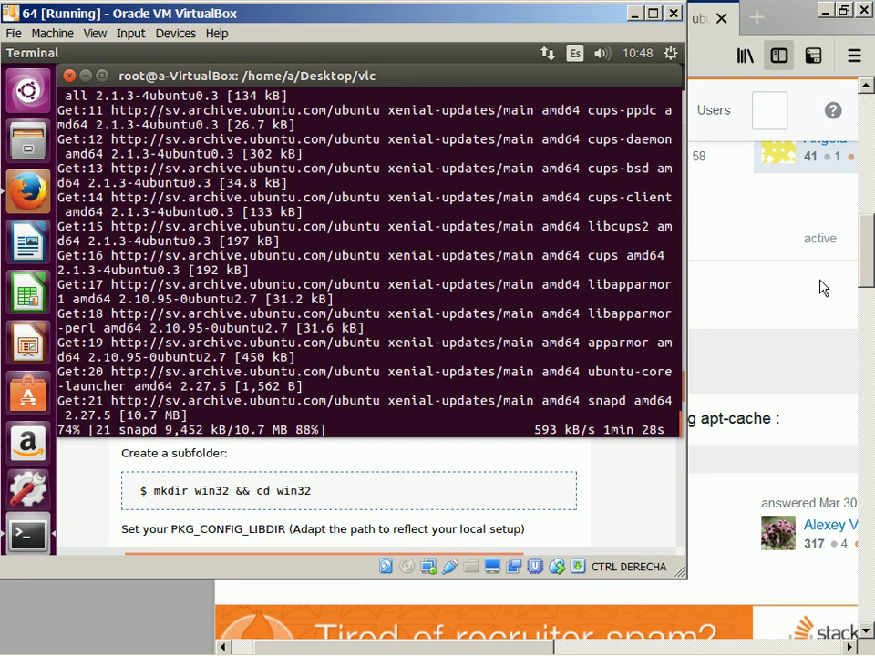
{"action": "key", "text": "alt+Tab"}
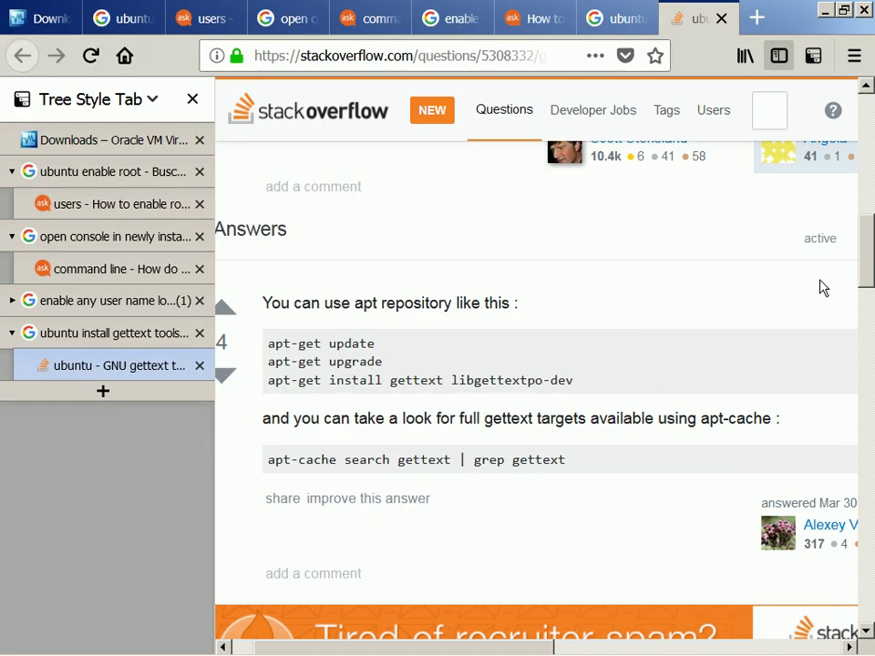
{"action": "key", "text": "alt+Tab"}
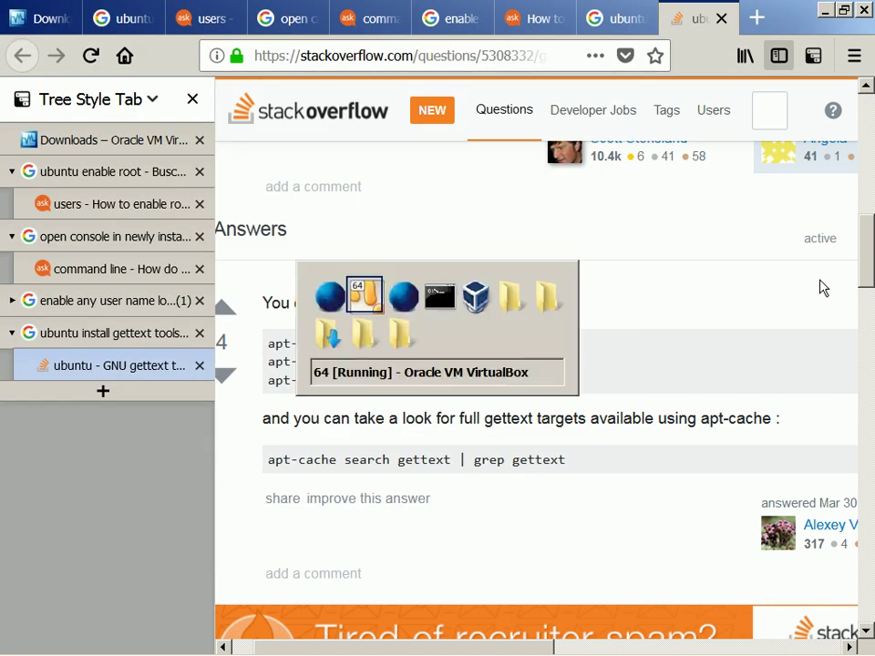
{"action": "key", "text": "alt+Tab"}
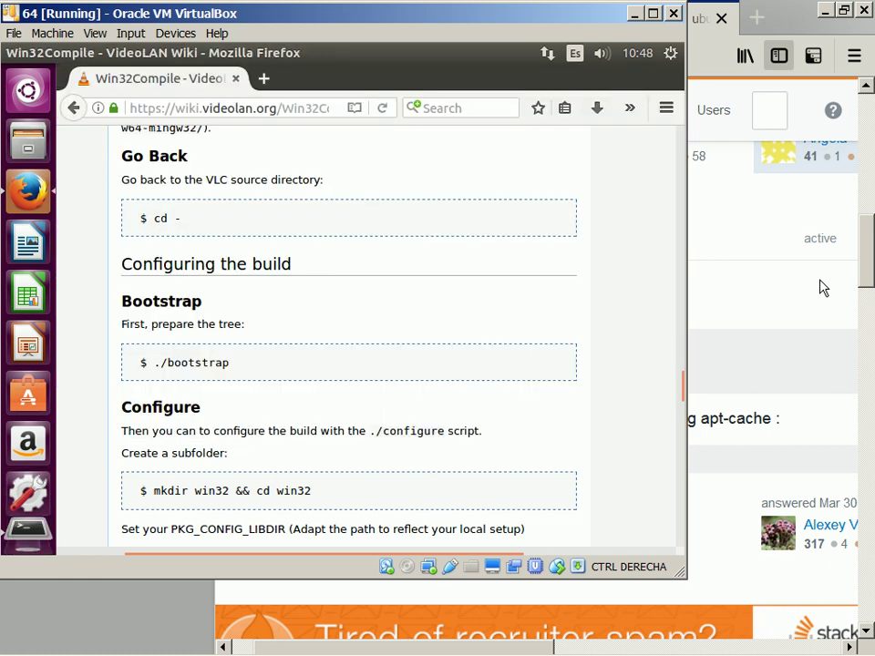
{"action": "key", "text": "ctrl+t"}
{"action": "type", "text": "ubun"}
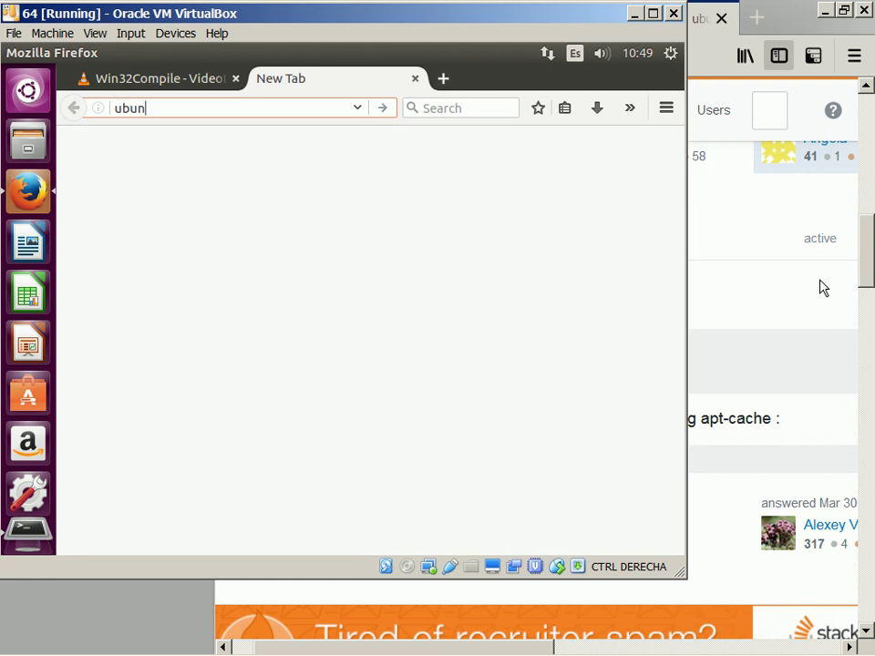
{"action": "type", "text": "tu install g"}
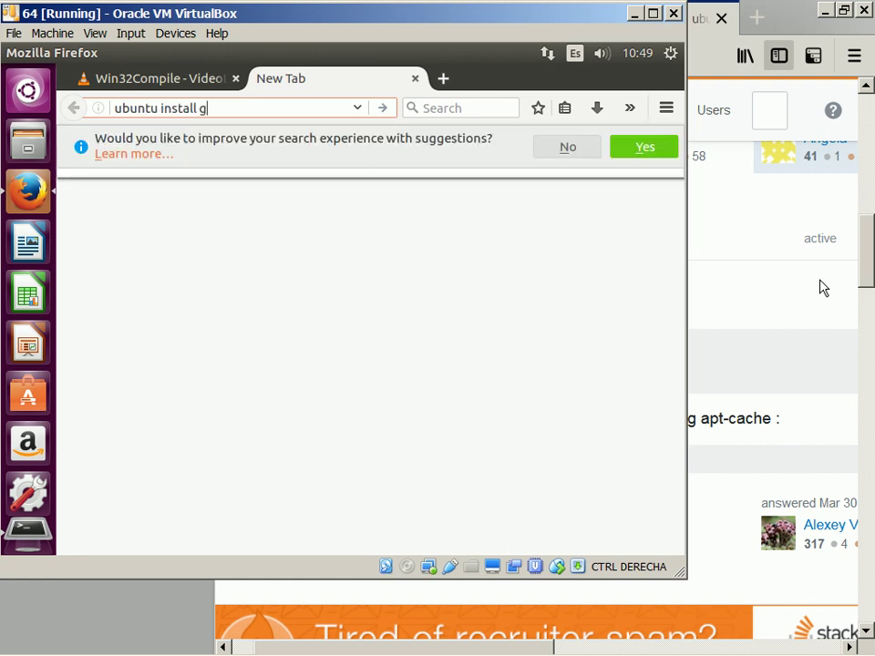
{"action": "type", "text": "ettext tools"}
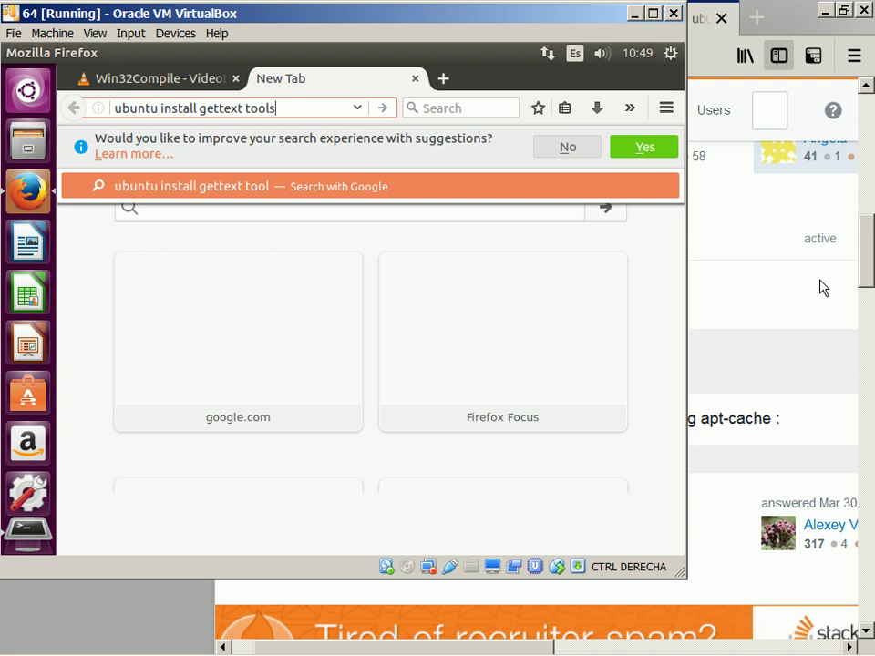
{"action": "key", "text": "Return"}
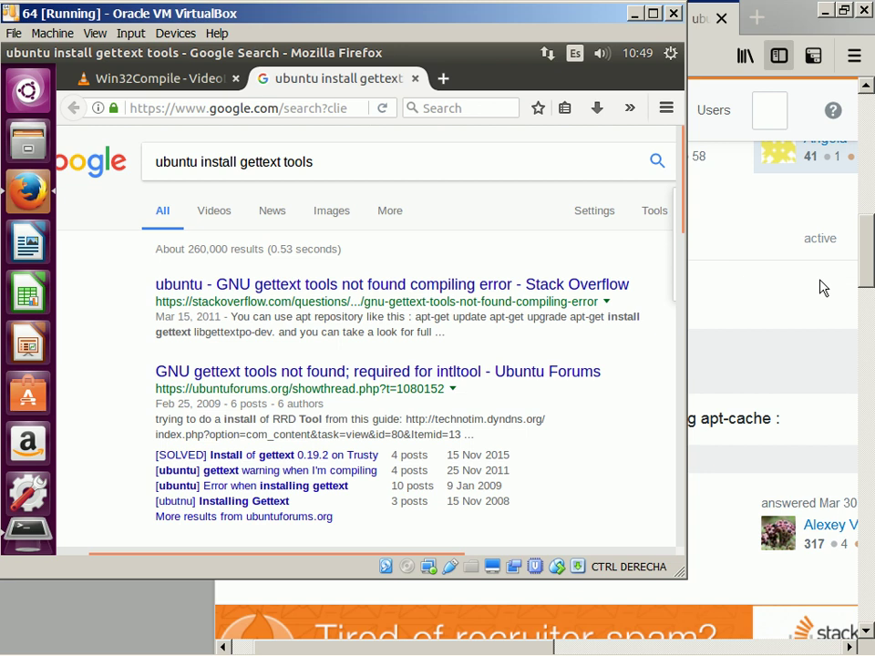
{"action": "left_click", "coordinate": [293, 289]}
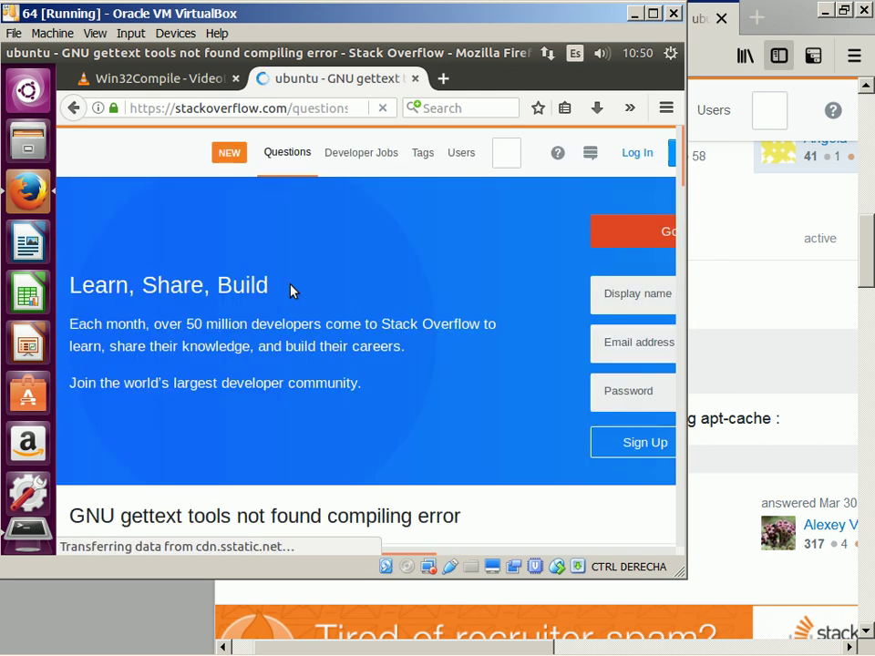
- Dismiss the salary calculator pop-up, examine the first answer's apt commands, and return to the Terminal to check the upgrade
{"action": "scroll", "coordinate": [291, 290], "scroll_direction": "down", "scroll_amount": 4}
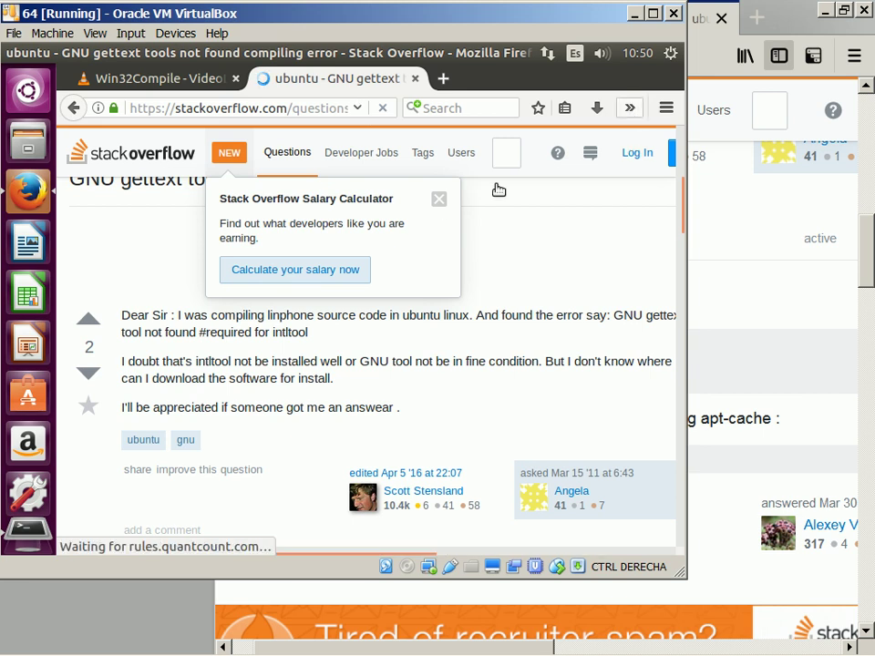
{"action": "left_click", "coordinate": [441, 199]}
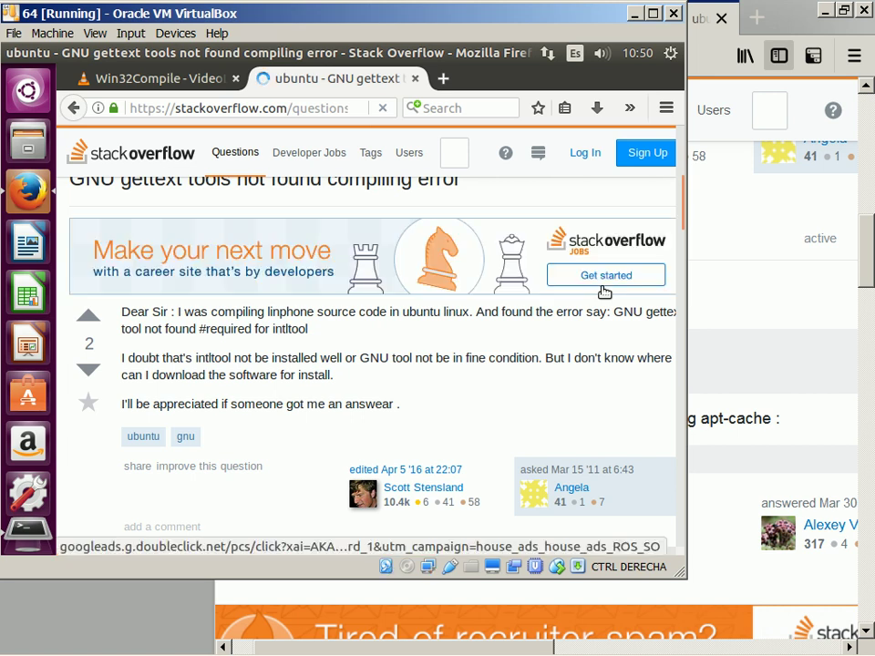
{"action": "scroll", "coordinate": [603, 292], "scroll_direction": "down", "scroll_amount": 3}
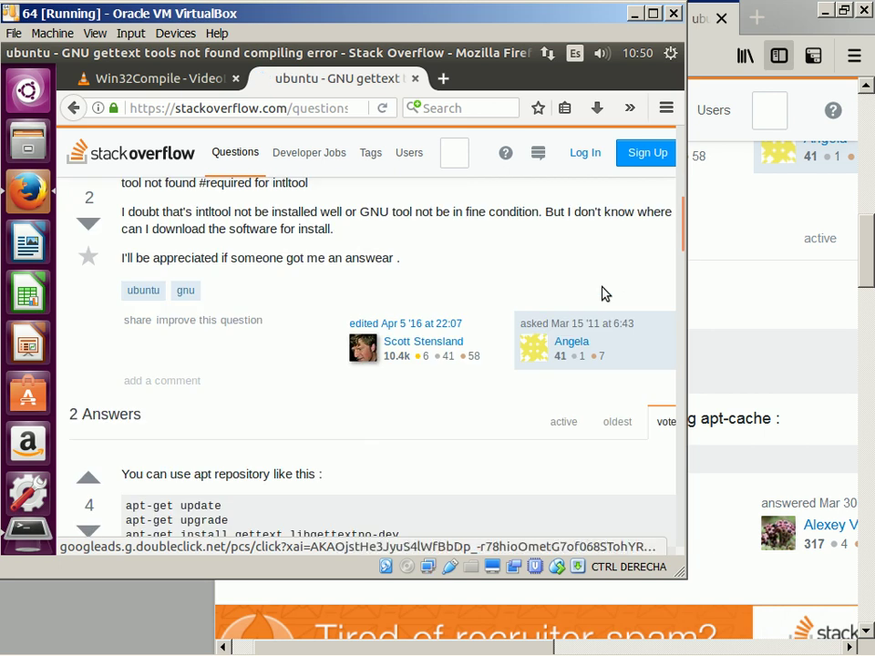
{"action": "scroll", "coordinate": [602, 294], "scroll_direction": "down", "scroll_amount": 1}
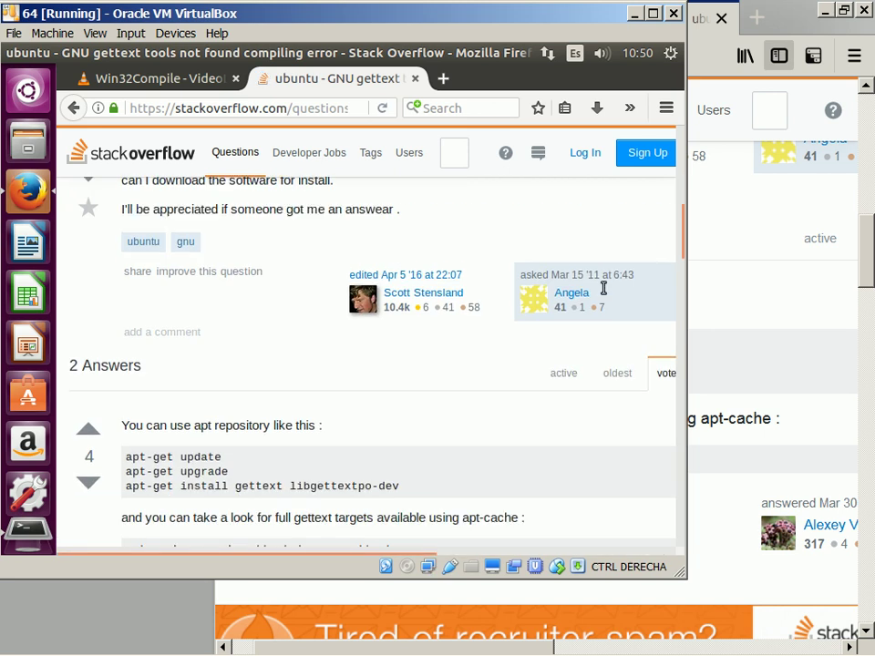
{"action": "key", "text": "alt+Tab"}
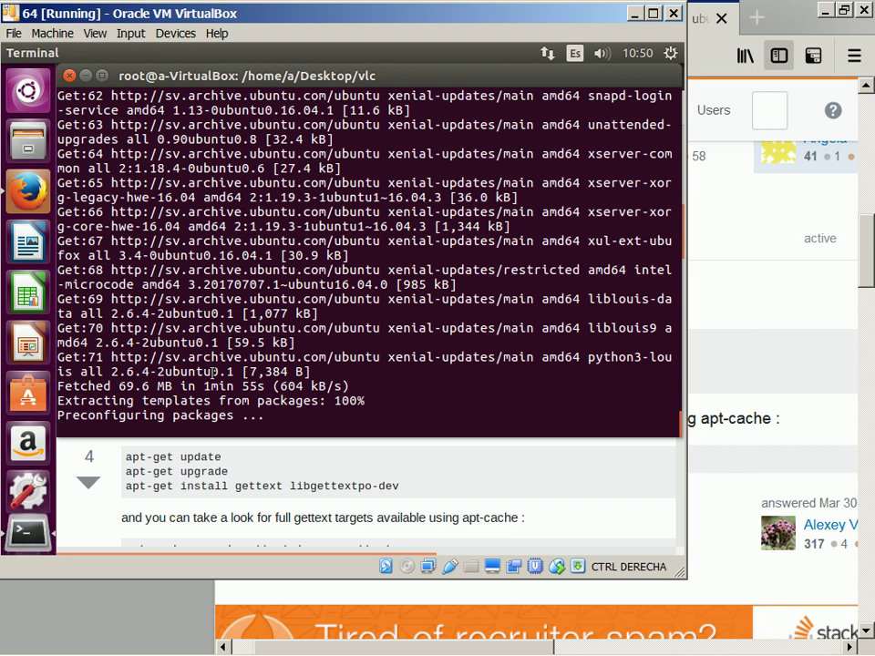
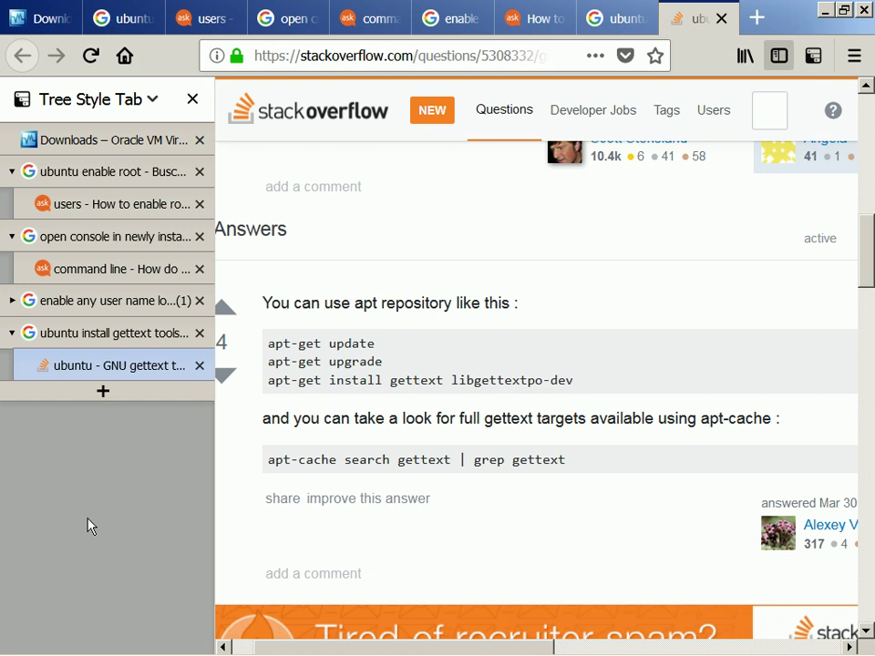
- In the virtual machine's Terminal, run apt-get install gettext libgettextpo-dev
{"action": "key", "text": "alt+Tab"}
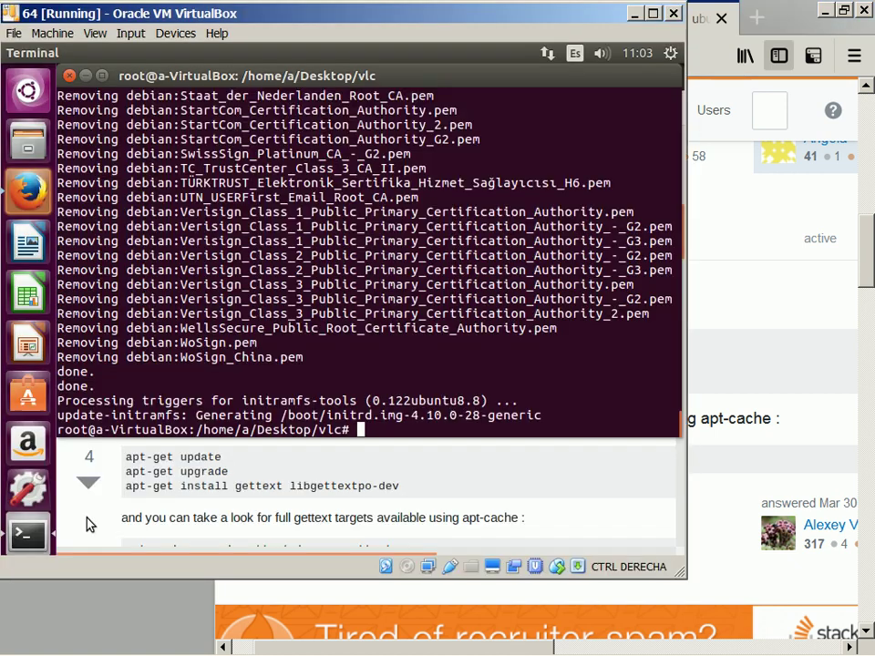
{"action": "type", "text": "apt-get install ge"}
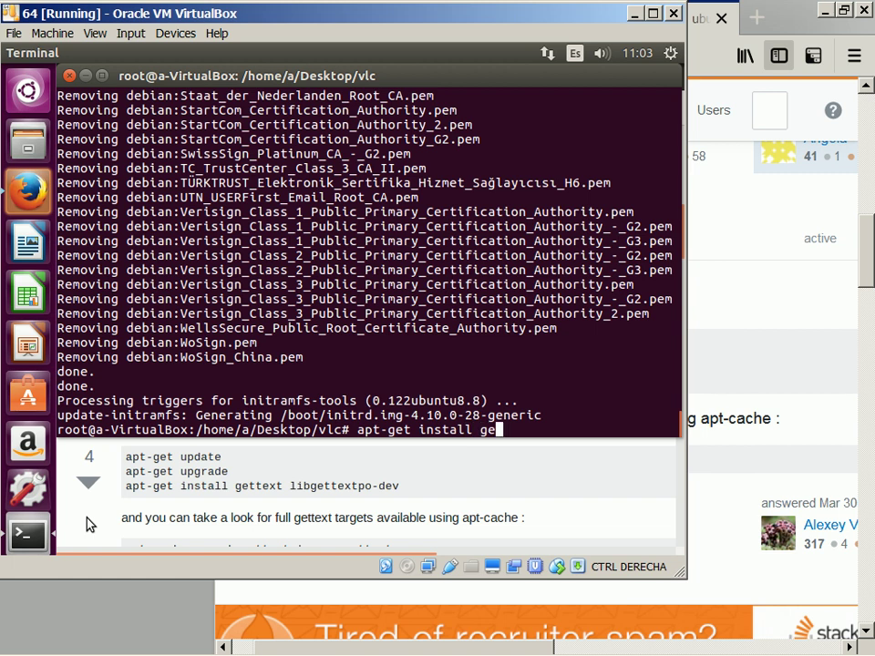
{"action": "type", "text": "ttext lib"}
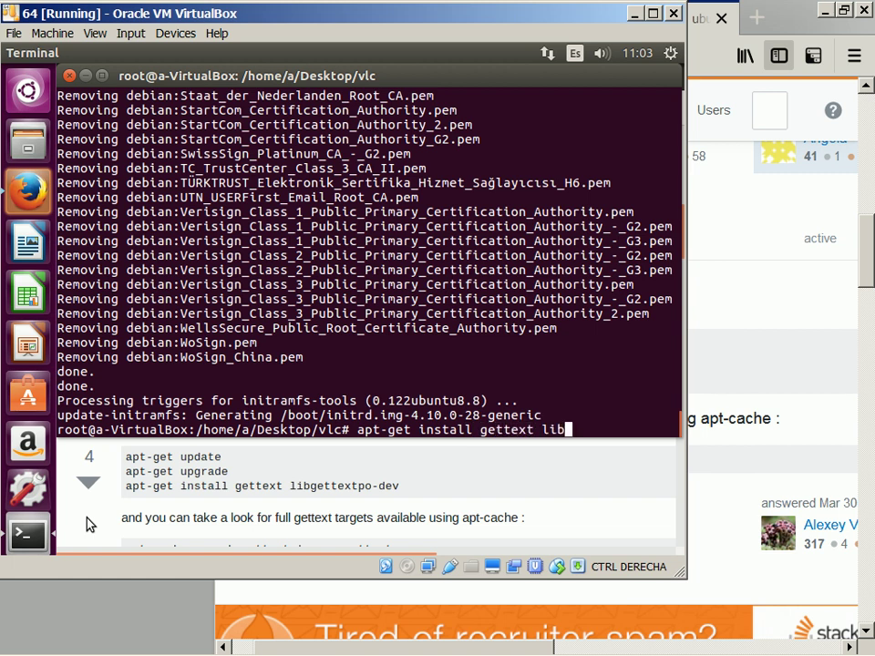
{"action": "type", "text": "gettextpo-dev"}
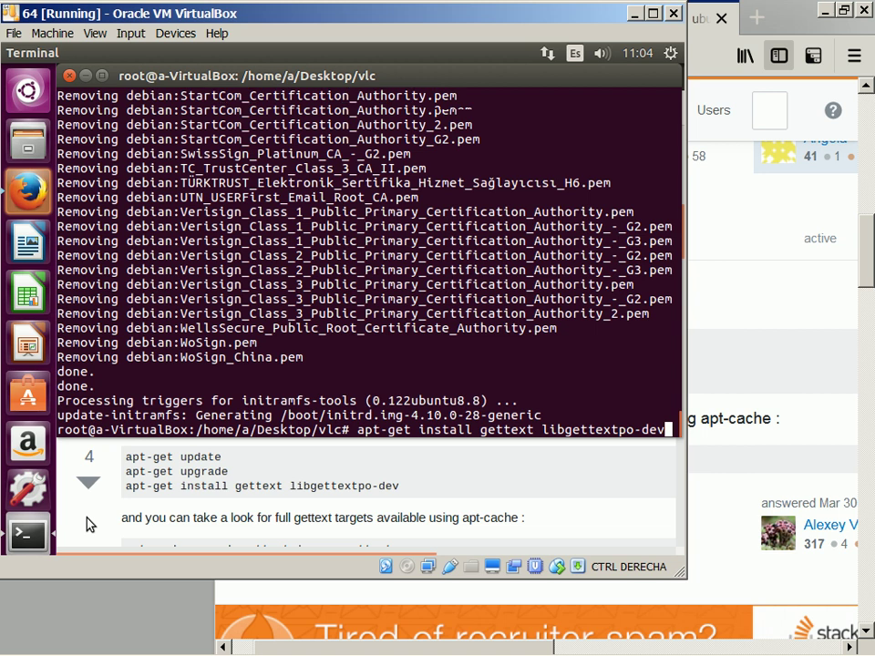
{"action": "key", "text": "Return"}
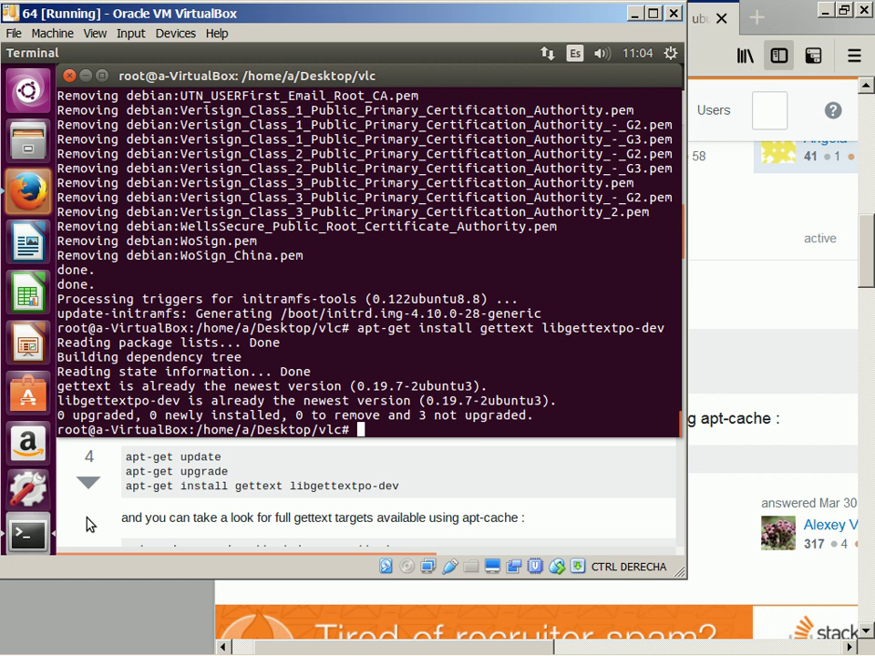
- Check the Stack Overflow answer and the wiki's Configuring the build section, and rerun ./bootstrap in the Terminal
{"action": "key", "text": "alt+Tab"}
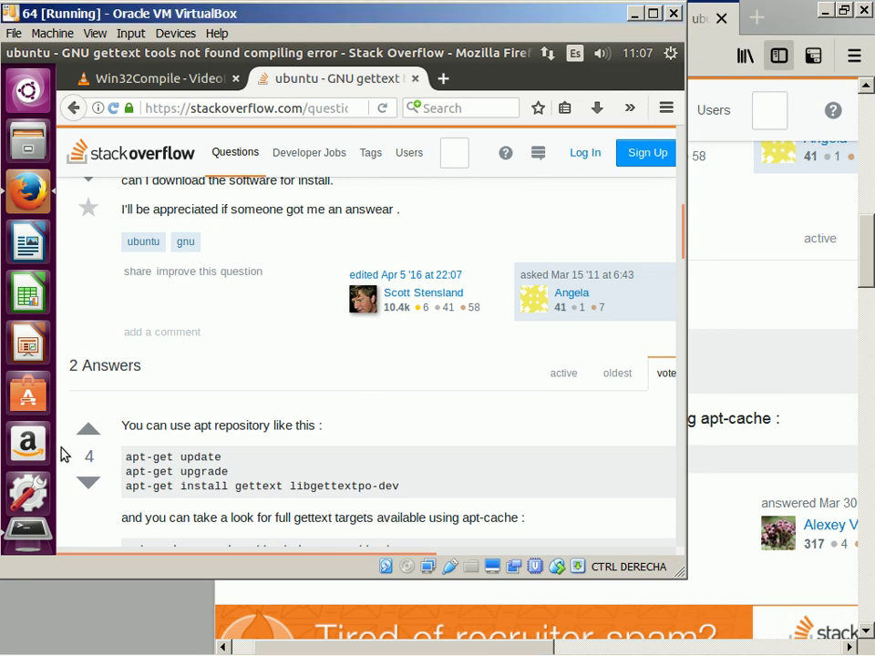
{"action": "scroll", "coordinate": [62, 453], "scroll_direction": "down", "scroll_amount": 4}
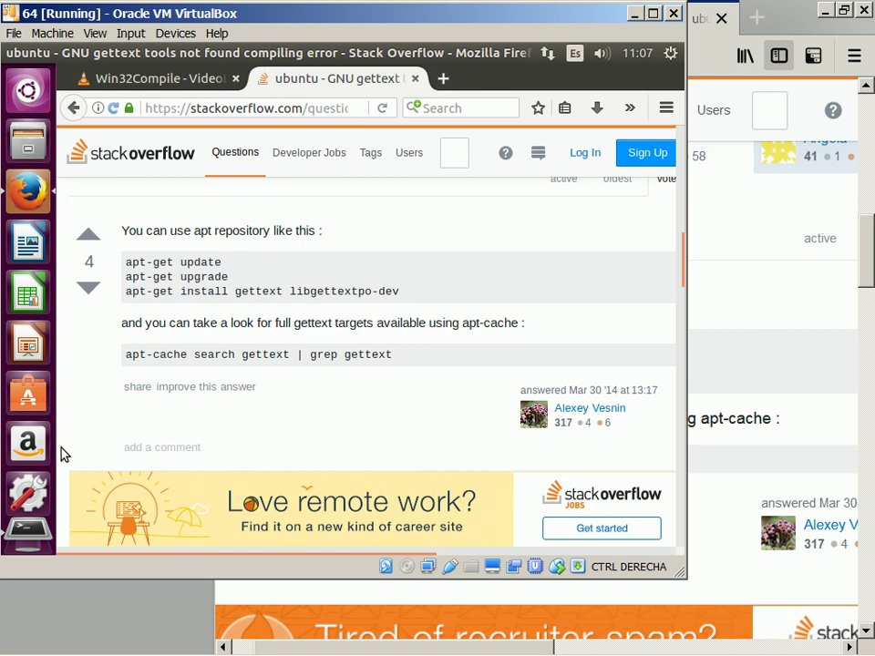
{"action": "key", "text": "ctrl+Tab"}
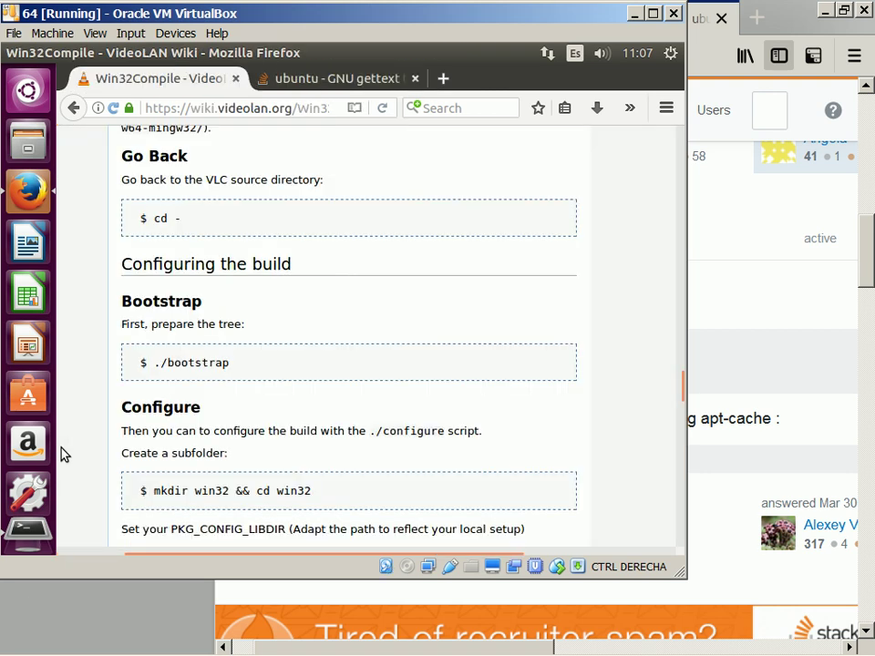
{"action": "scroll", "coordinate": [64, 453], "scroll_direction": "down", "scroll_amount": 2}
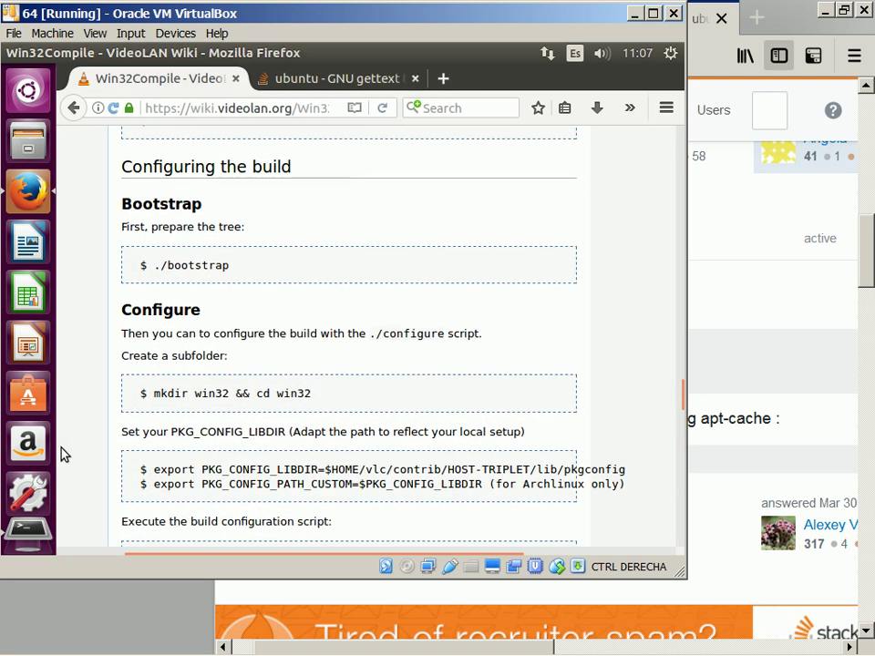
{"action": "key", "text": "alt+Tab"}
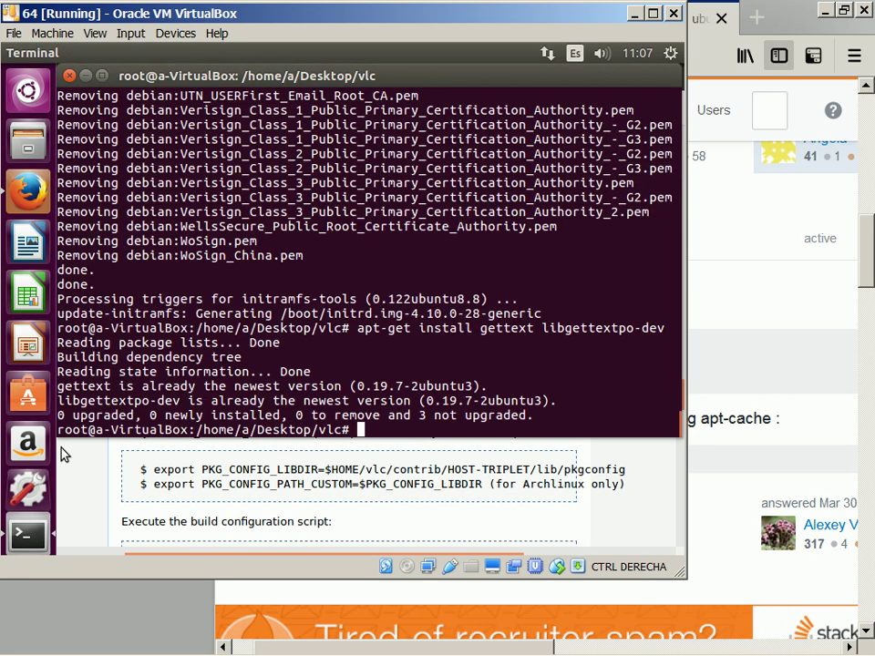
{"action": "key", "text": "Up"}
{"action": "key", "text": "Up"}
{"action": "key", "text": "Up"}
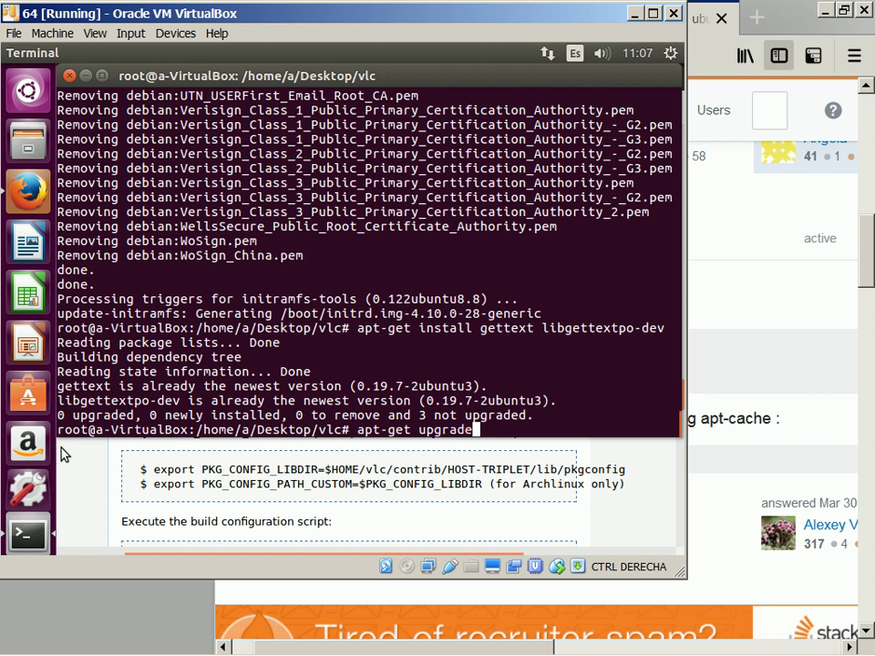
{"action": "key", "text": "Up"}
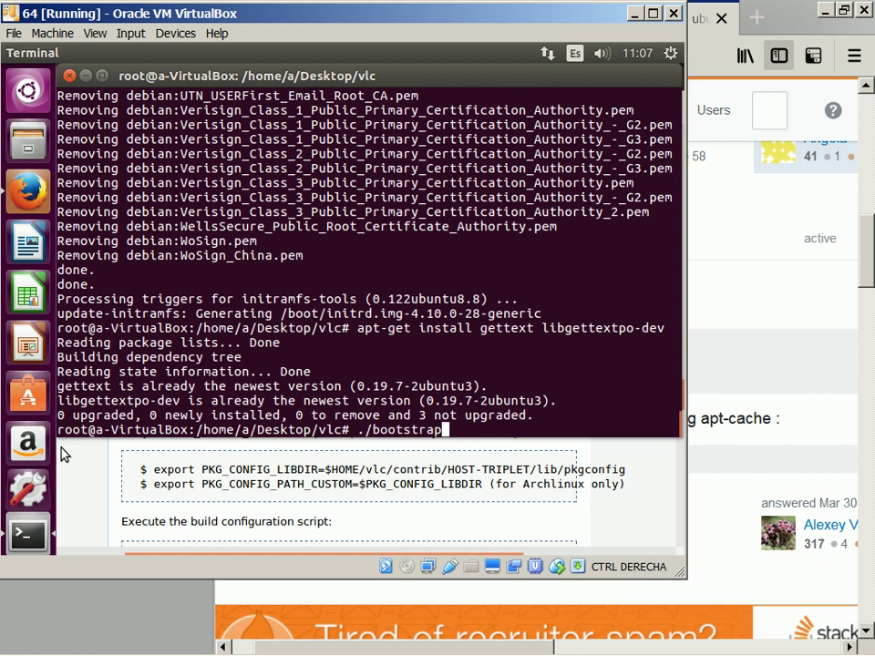
{"action": "key", "text": "Return"}
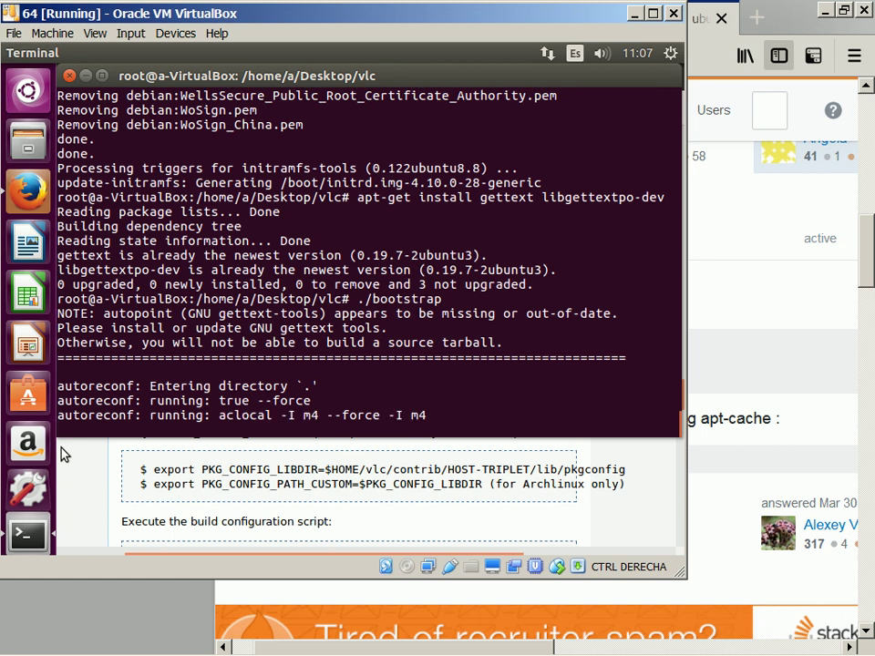
- Read the wiki's Configure instructions on the subfolder, PKG_CONFIG_LIBDIR and configuration script, and check the bootstrap output in the Terminal
{"action": "left_click", "coordinate": [64, 454]}
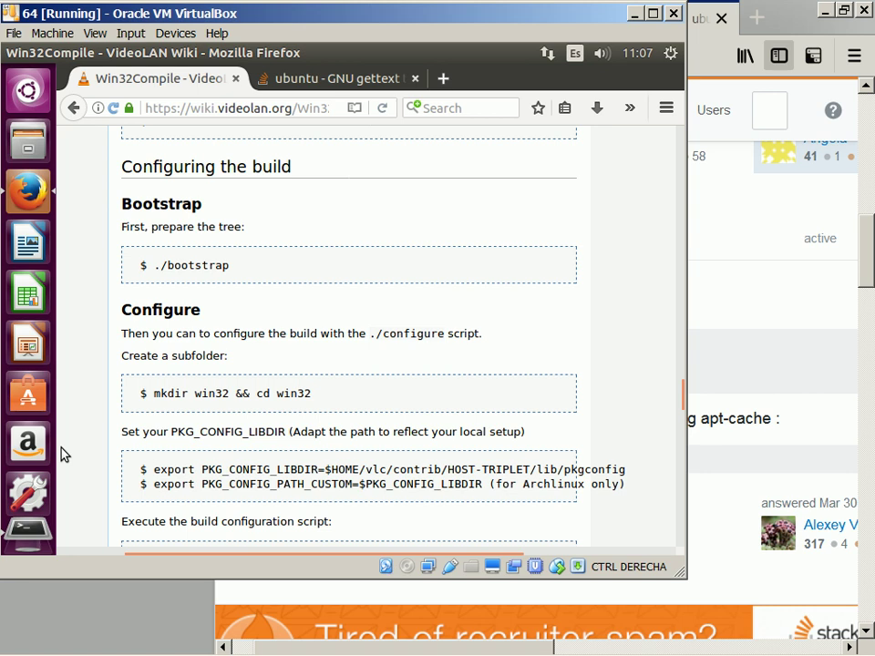
{"action": "scroll", "coordinate": [64, 454], "scroll_direction": "up", "scroll_amount": 1}
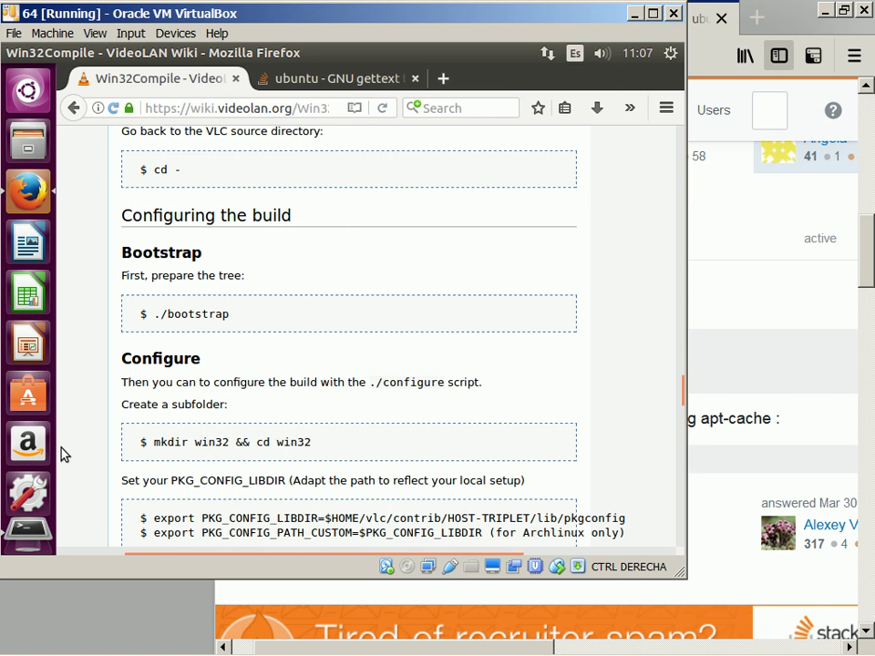
{"action": "scroll", "coordinate": [64, 454], "scroll_direction": "down", "scroll_amount": 4}
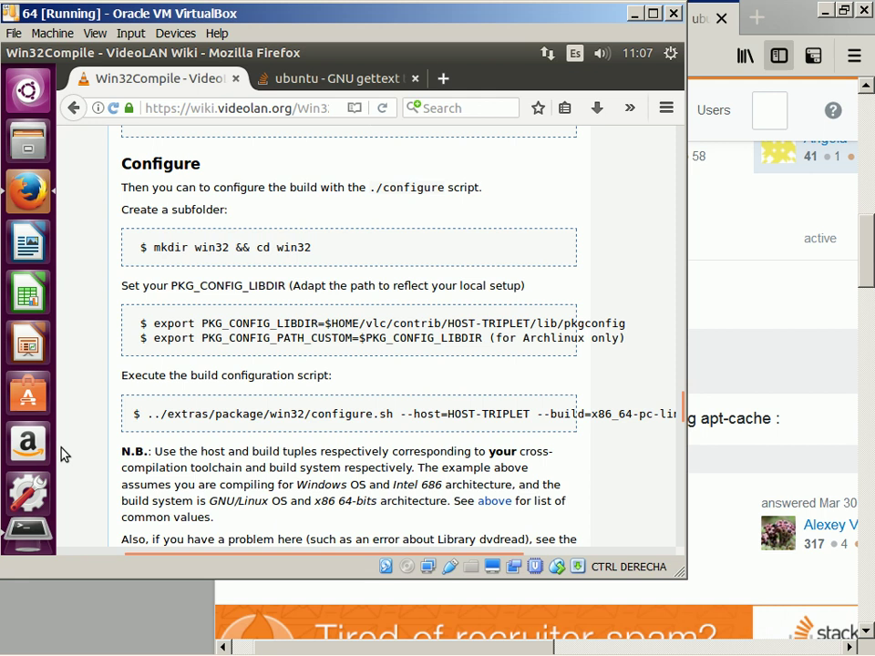
{"action": "scroll", "coordinate": [61, 453], "scroll_direction": "up", "scroll_amount": 3}
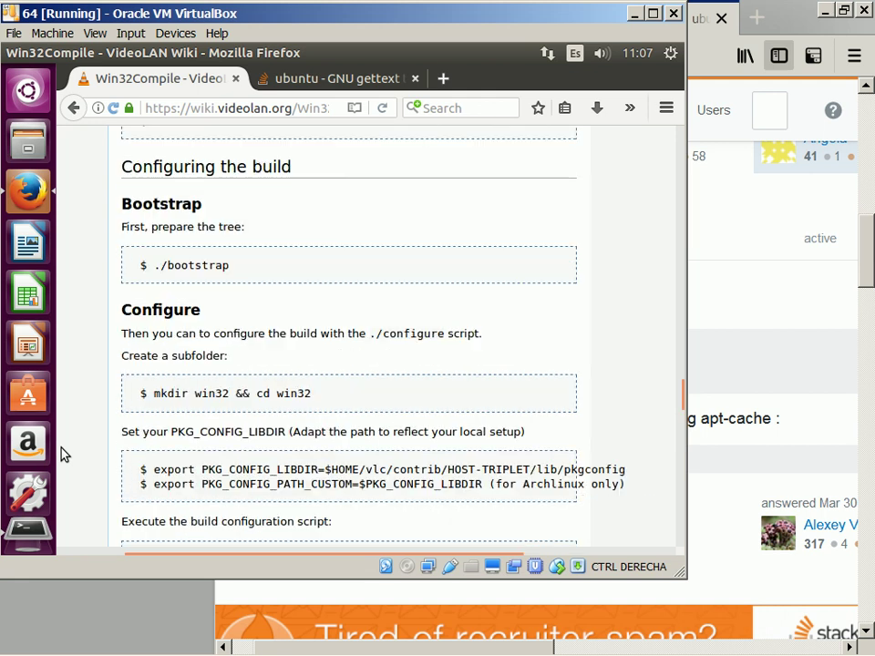
{"action": "scroll", "coordinate": [62, 453], "scroll_direction": "down", "scroll_amount": 3}
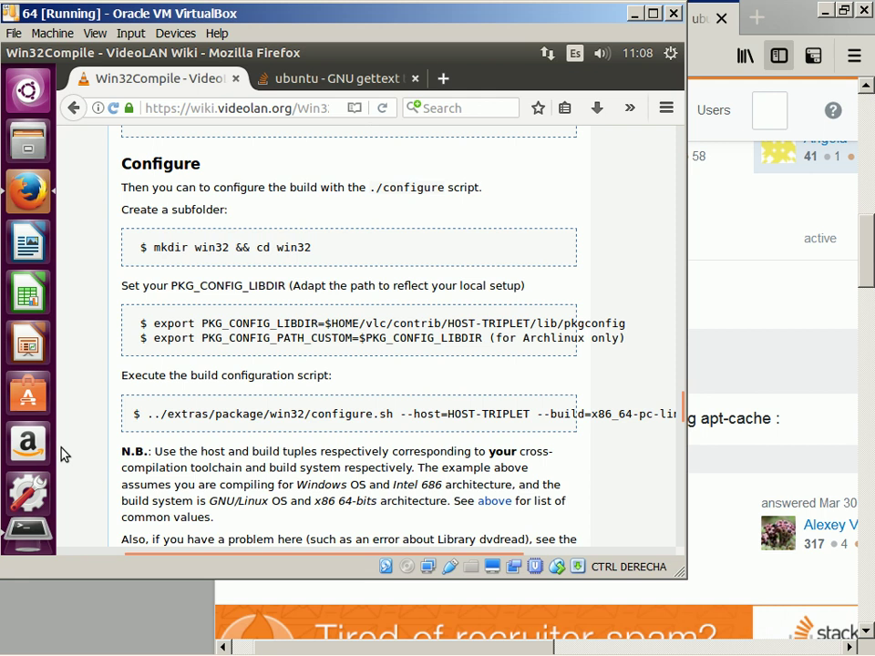
{"action": "key", "text": "alt+Tab"}
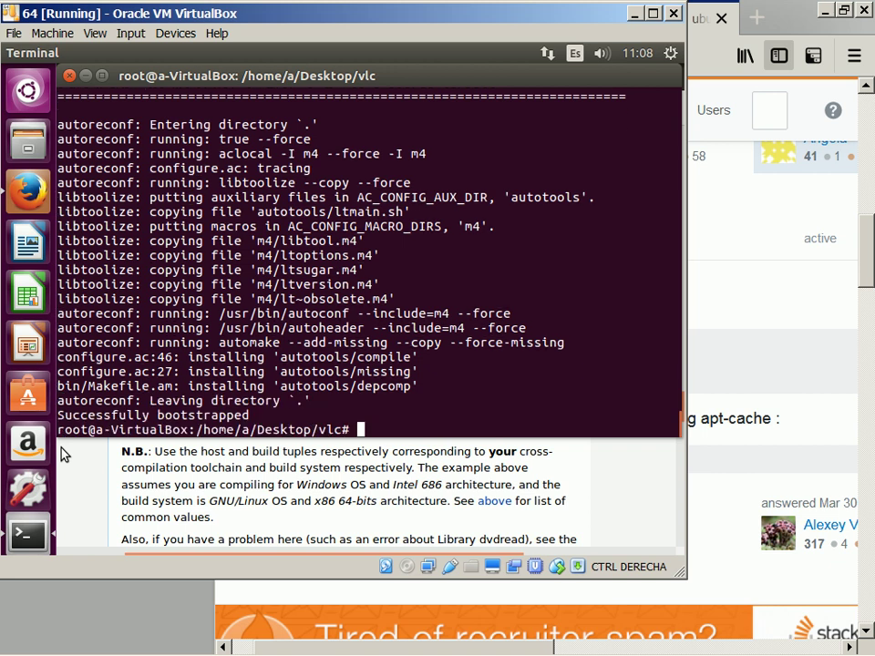
{"action": "key", "text": "alt+Tab"}
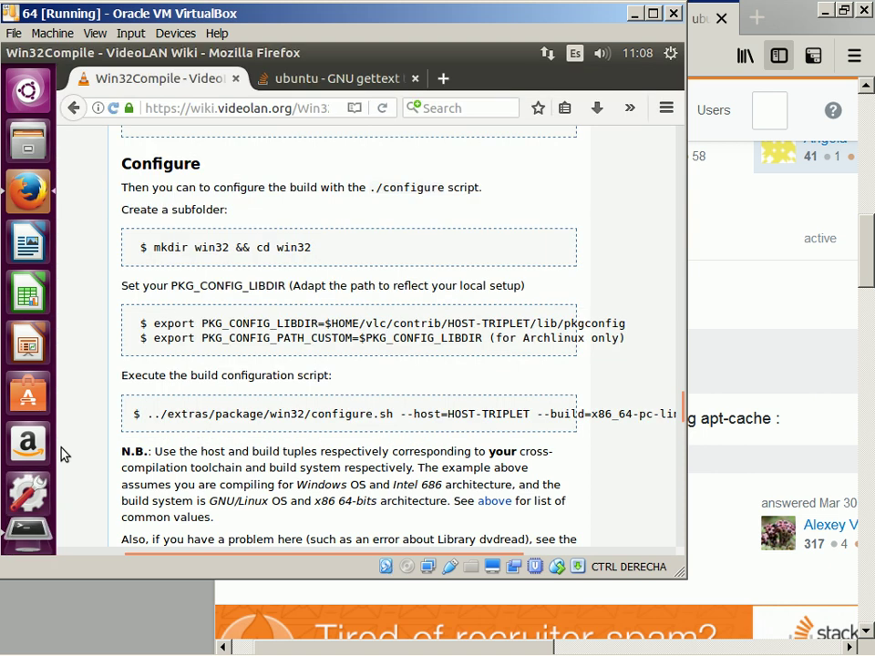
{"action": "key", "text": "alt+Tab"}
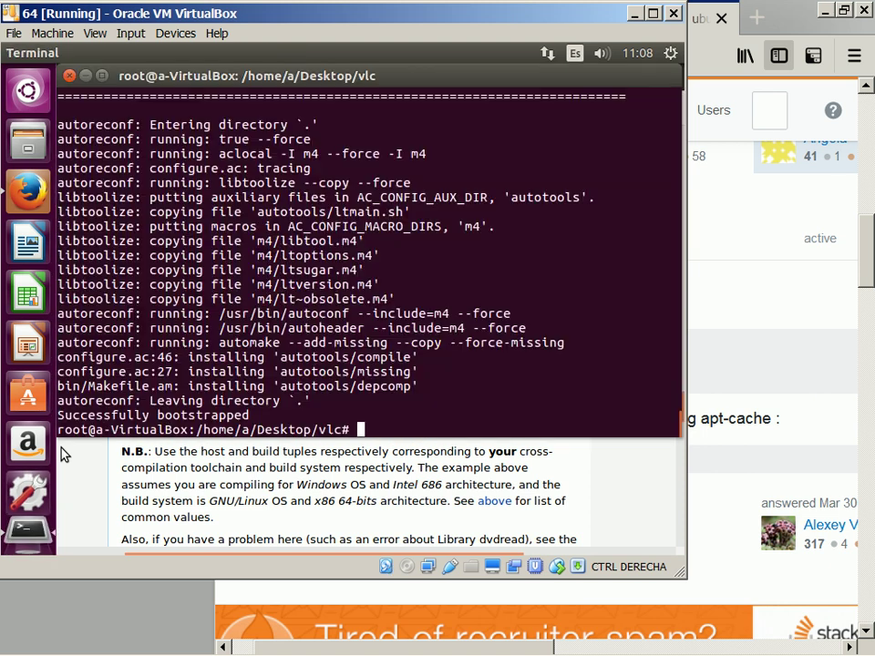
{"action": "type", "text": "cd win32"}
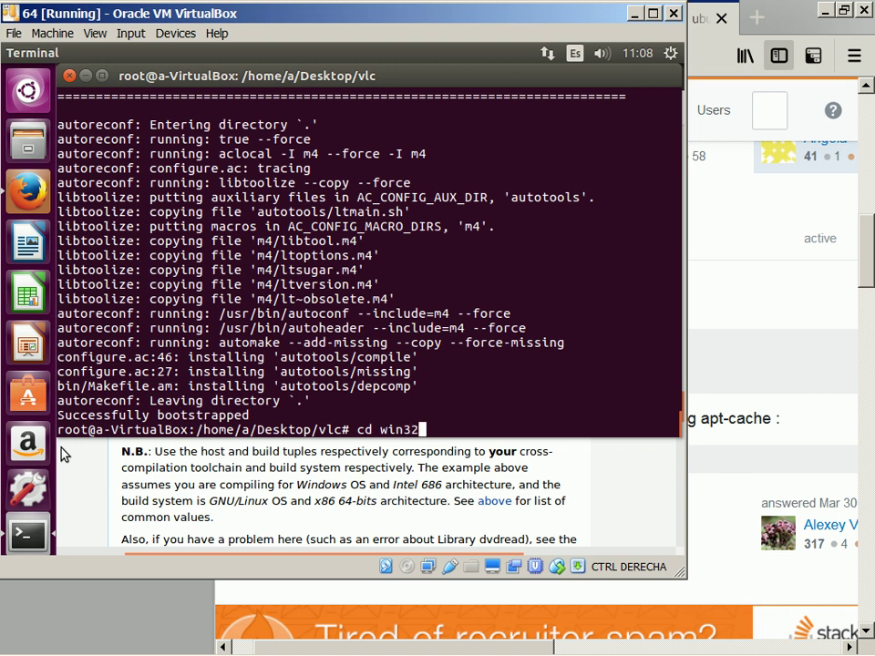
{"action": "key", "text": "BackSpace"}
{"action": "key", "text": "BackSpace"}
{"action": "key", "text": "BackSpace"}
{"action": "key", "text": "BackSpace"}
{"action": "key", "text": "BackSpace"}
{"action": "key", "text": "BackSpace"}
{"action": "key", "text": "BackSpace"}
{"action": "key", "text": "BackSpace"}
- Print the home directory path with echo $HOME and compare it with the wiki's PKG_CONFIG_LIBDIR instruction
{"action": "type", "text": "echo $HOME"}
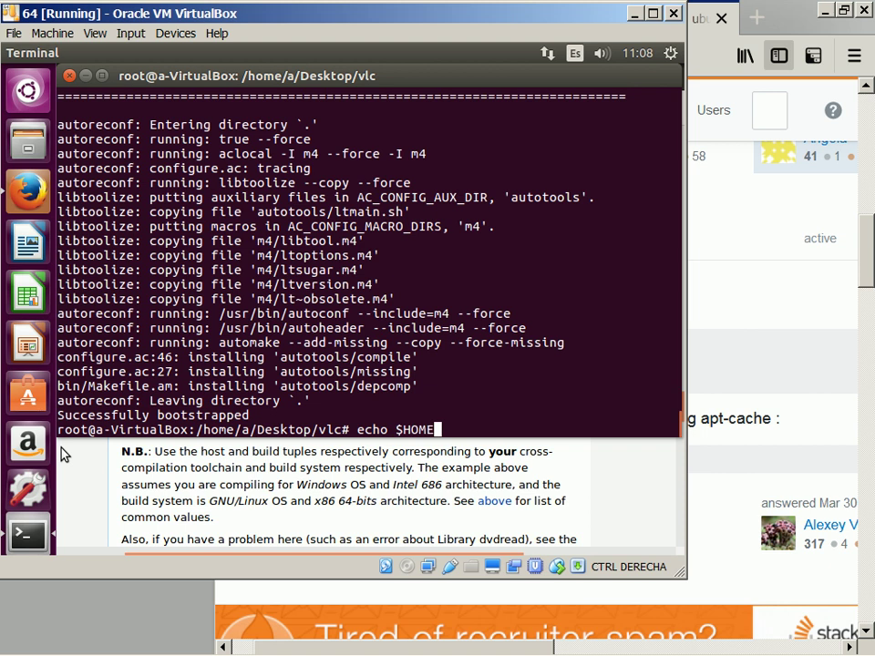
{"action": "key", "text": "Return"}
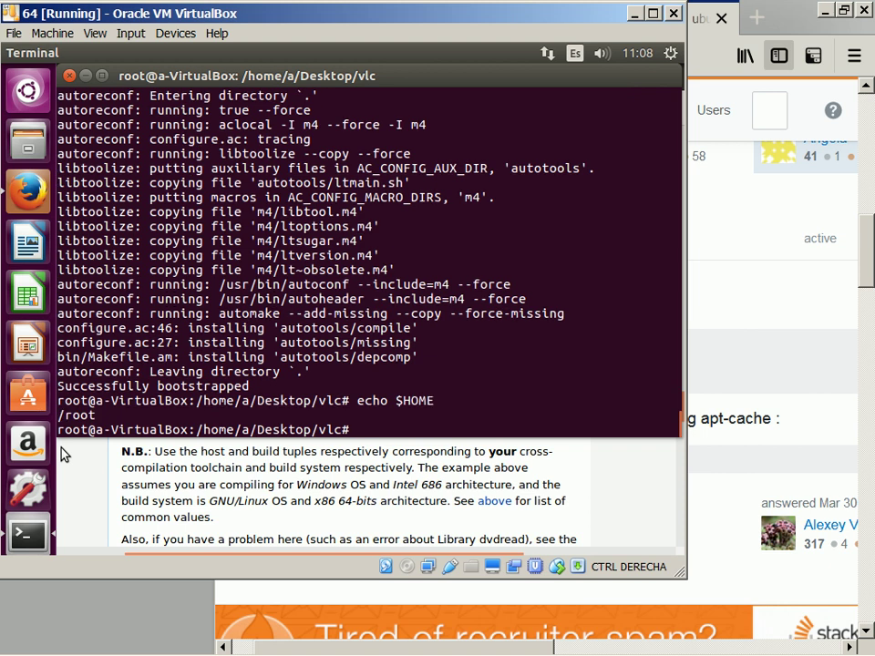
{"action": "left_click", "coordinate": [64, 453]}
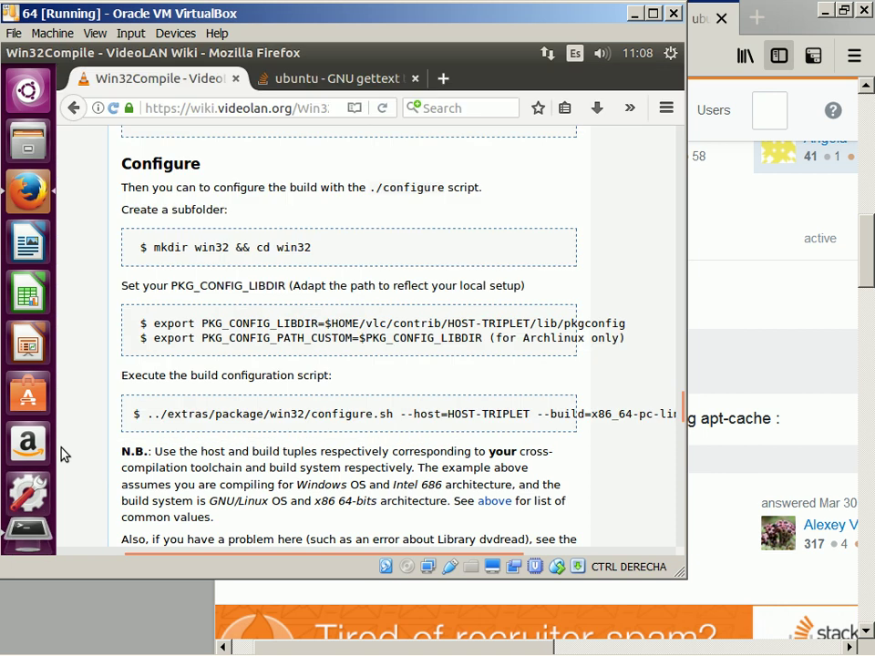
- In the Terminal, create the win32 subfolder inside the vlc directory and enter it with mkdir win32 && cd win32
{"action": "key", "text": "alt+Tab"}
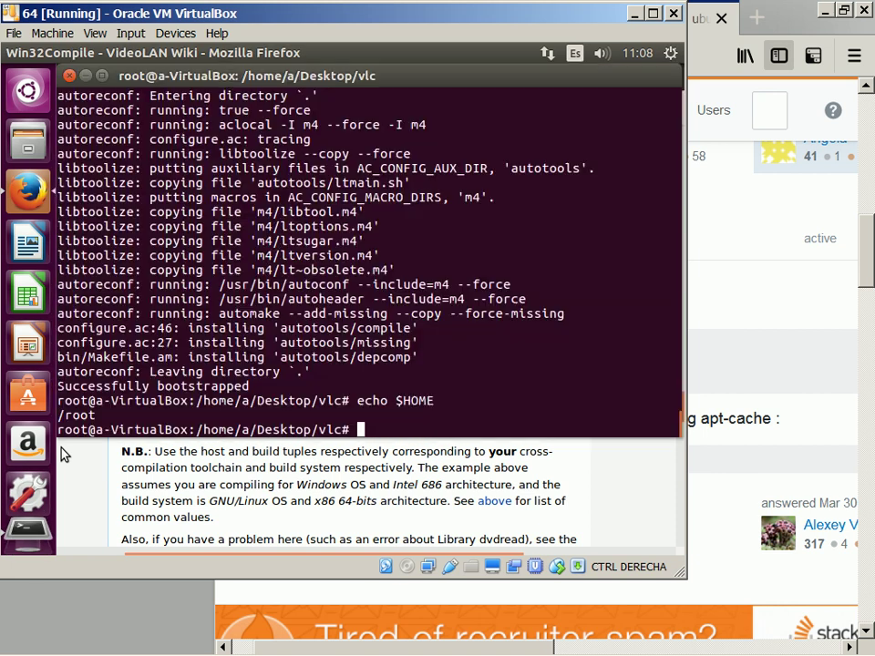
{"action": "type", "text": "cd win32"}
{"action": "key", "text": "Return"}
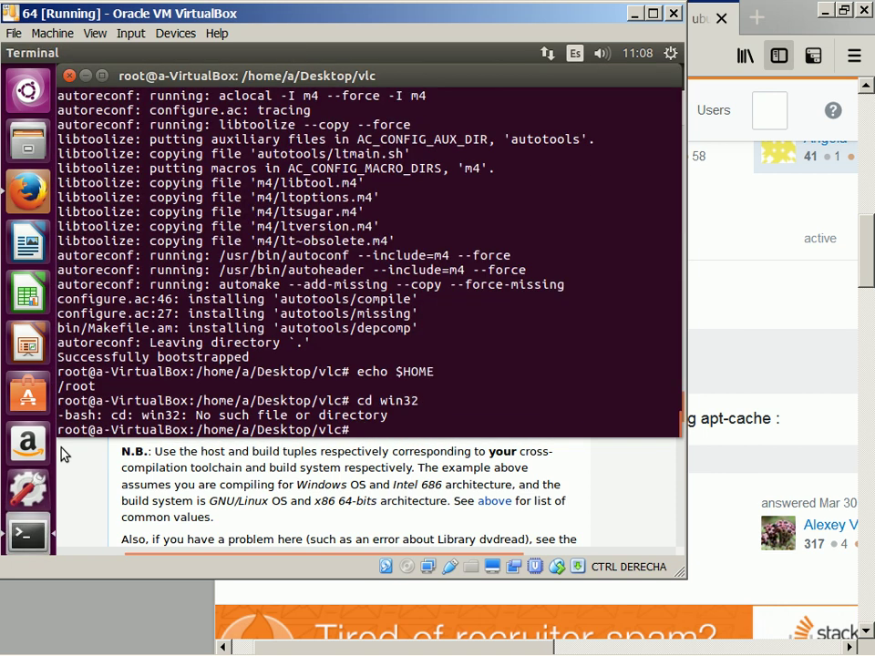
{"action": "type", "text": "mkdir win32 &&"}
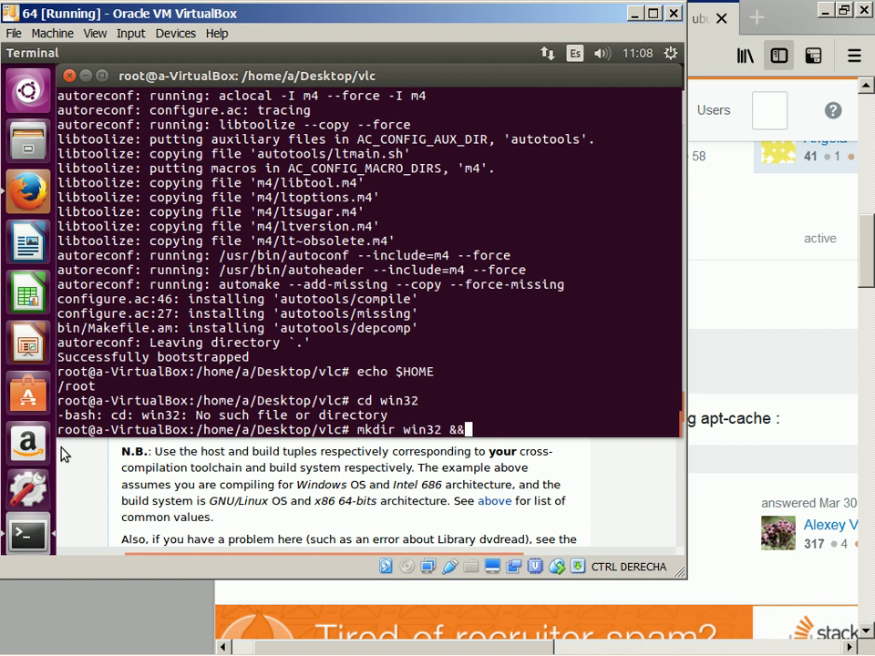
{"action": "type", "text": " cd win32"}
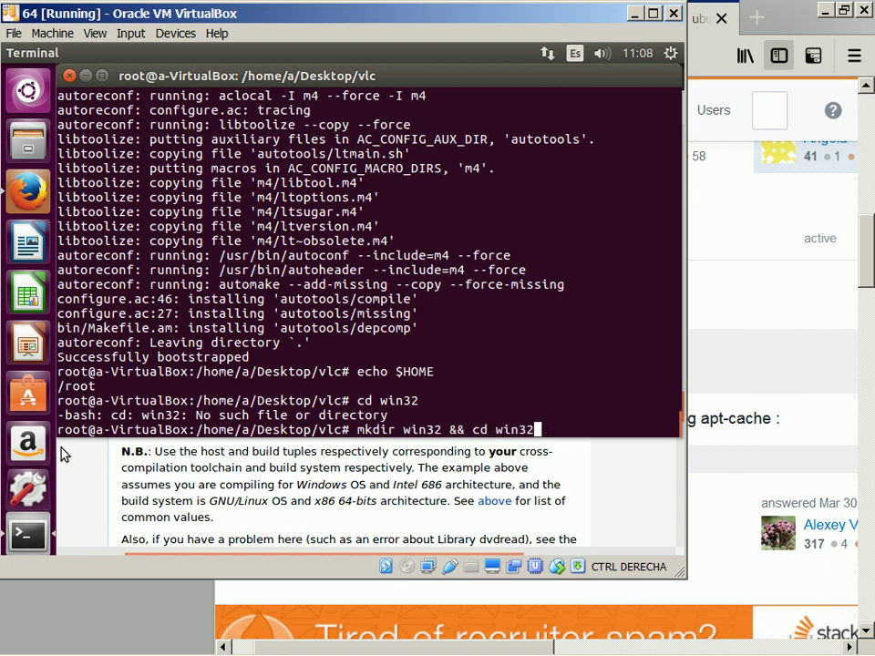
{"action": "key", "text": "Return"}
- Copy the wiki's export PKG_CONFIG_LIBDIR=$HOME/vlc/contrib/HOST-TRIPLET/lib/pkgconfig command and paste it at the Terminal prompt without running it
{"action": "key", "text": "alt+Tab"}
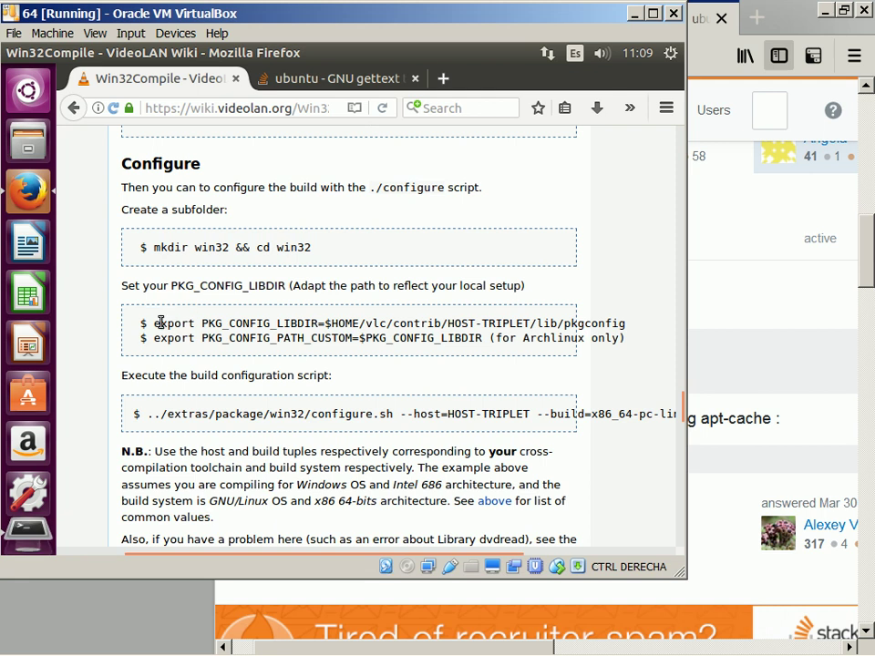
{"action": "left_click_drag", "start_coordinate": [152, 323], "coordinate": [627, 324]}
{"action": "key", "text": "super+c"}
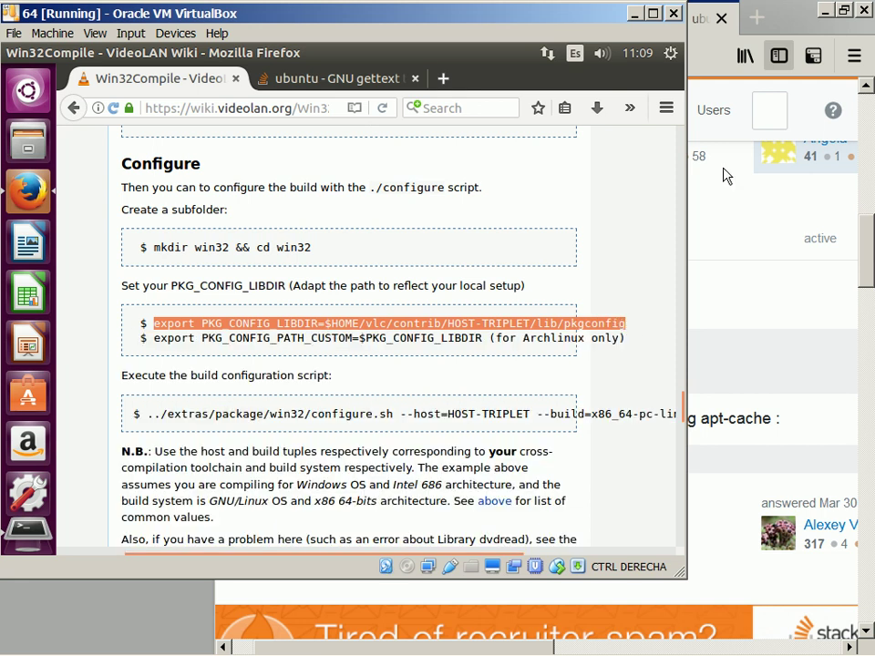
{"action": "key", "text": "alt+Tab"}
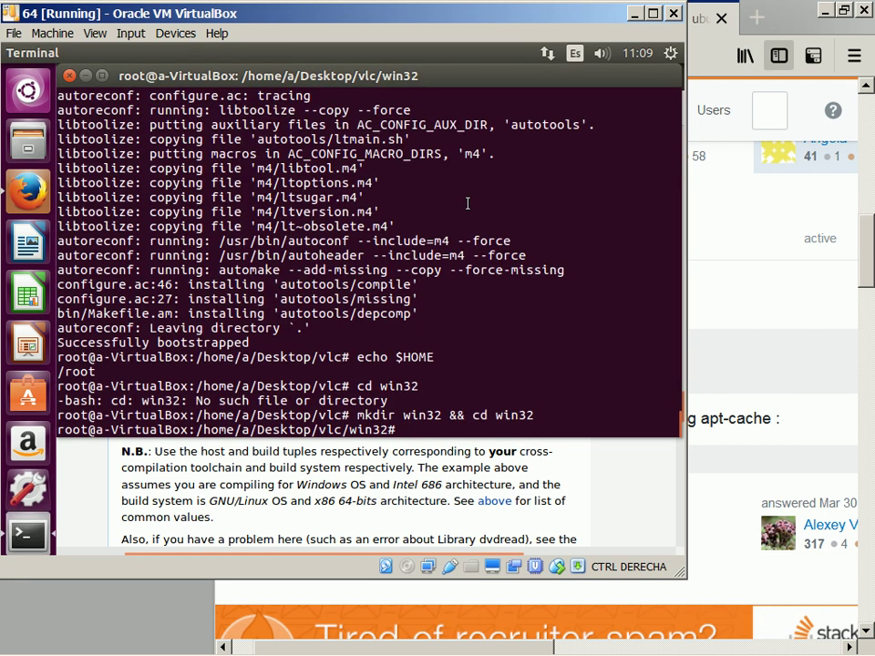
{"action": "right_click", "coordinate": [469, 206]}
{"action": "left_click", "coordinate": [486, 262]}
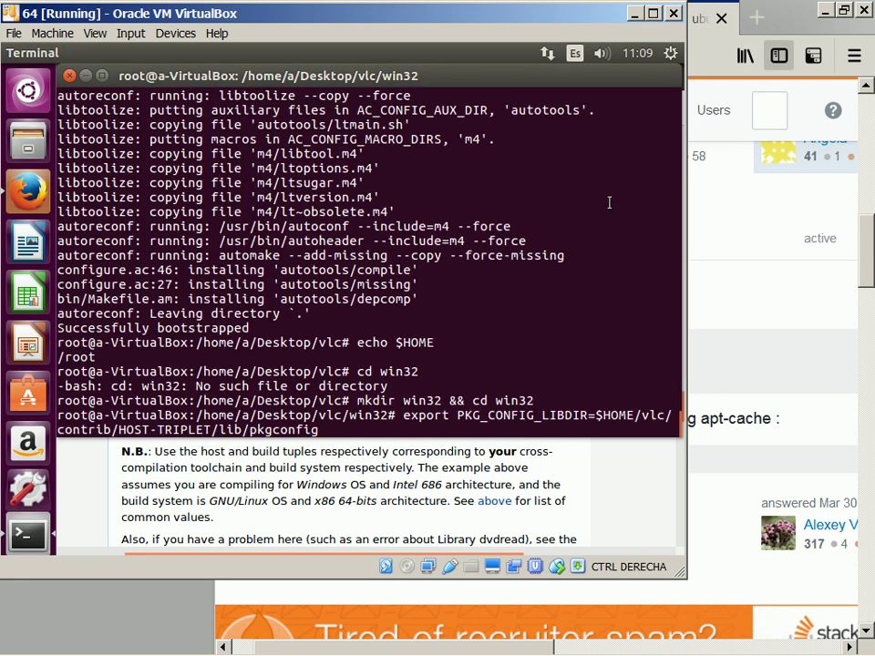
- Replace $HOME in the pasted export command with /home/a/Desitop
{"action": "key", "text": "Home"}
{"action": "key", "text": "Right"}
{"action": "key", "text": "Right"}
{"action": "key", "text": "Right"}
{"action": "key", "text": "Right"}
{"action": "key", "text": "Right"}
{"action": "key", "text": "Right"}
{"action": "key", "text": "Right"}
{"action": "key", "text": "Right"}
{"action": "key", "text": "Right"}
{"action": "key", "text": "Right"}
{"action": "key", "text": "Right"}
{"action": "key", "text": "Right"}
{"action": "key", "text": "Right"}
{"action": "key", "text": "Right"}
{"action": "key", "text": "Right"}
{"action": "key", "text": "Right"}
{"action": "key", "text": "Right"}
{"action": "key", "text": "Right"}
{"action": "key", "text": "Right"}
{"action": "key", "text": "Right"}
{"action": "key", "text": "Right"}
{"action": "key", "text": "Right"}
{"action": "key", "text": "Right"}
{"action": "key", "text": "Right"}
{"action": "key", "text": "Right"}
{"action": "key", "text": "Delete"}
{"action": "key", "text": "Delete"}
{"action": "key", "text": "Delete"}
{"action": "key", "text": "Delete"}
{"action": "key", "text": "Delete"}
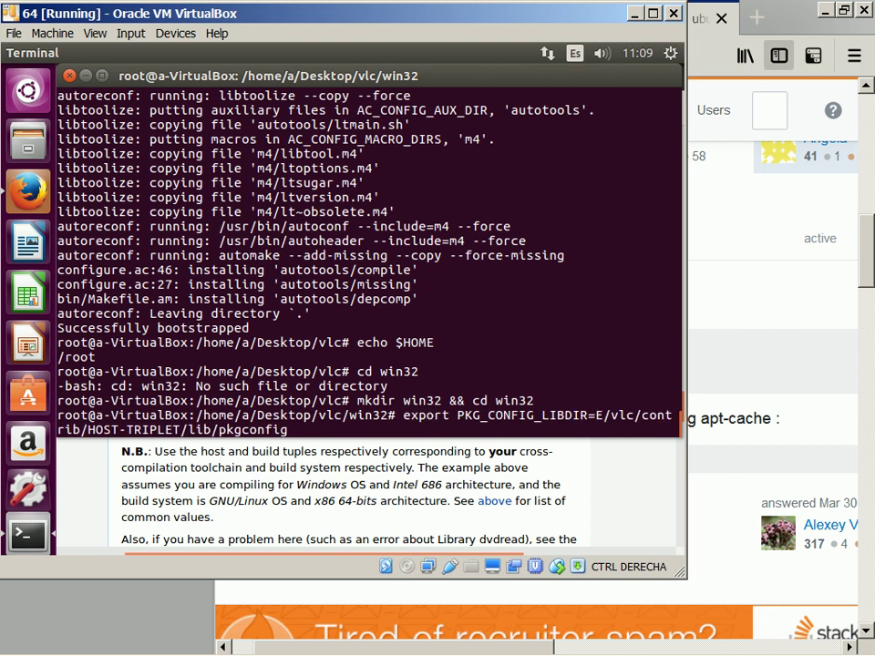
{"action": "type", "text": "/home/a"}
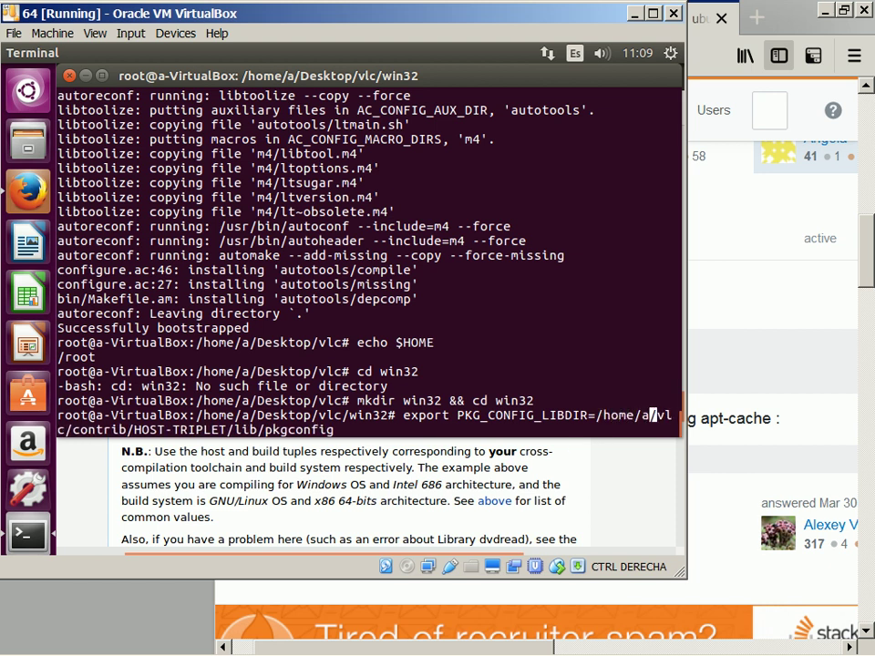
{"action": "type", "text": "/Desitop"}
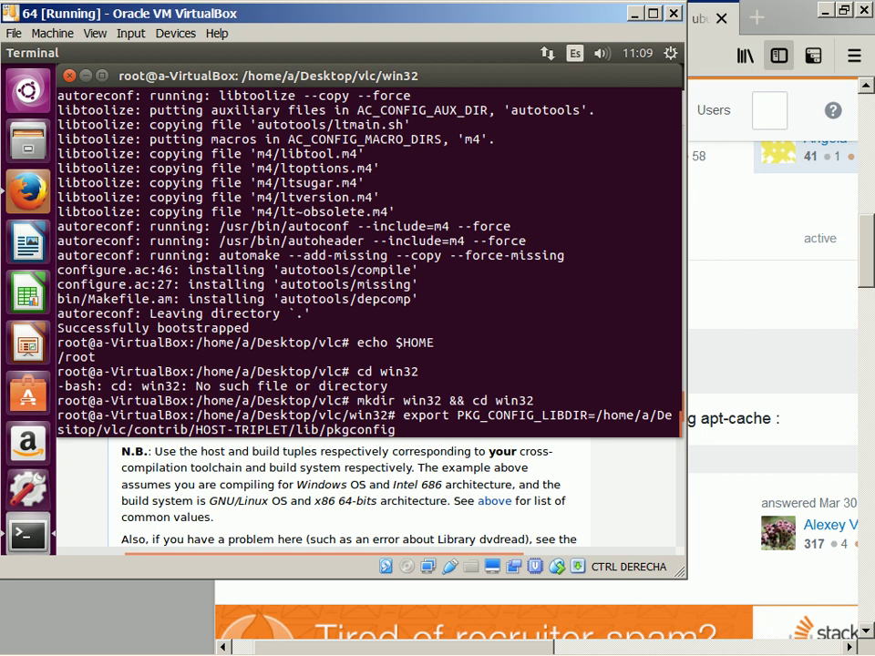
- Look back through the wiki's library, toolchain and building-method sections for the value that replaces HOST-TRIPLET
{"action": "key", "text": "alt+Tab"}
{"action": "scroll", "coordinate": [611, 209], "scroll_direction": "up", "scroll_amount": 5}
{"action": "scroll", "coordinate": [610, 208], "scroll_direction": "up", "scroll_amount": 7}
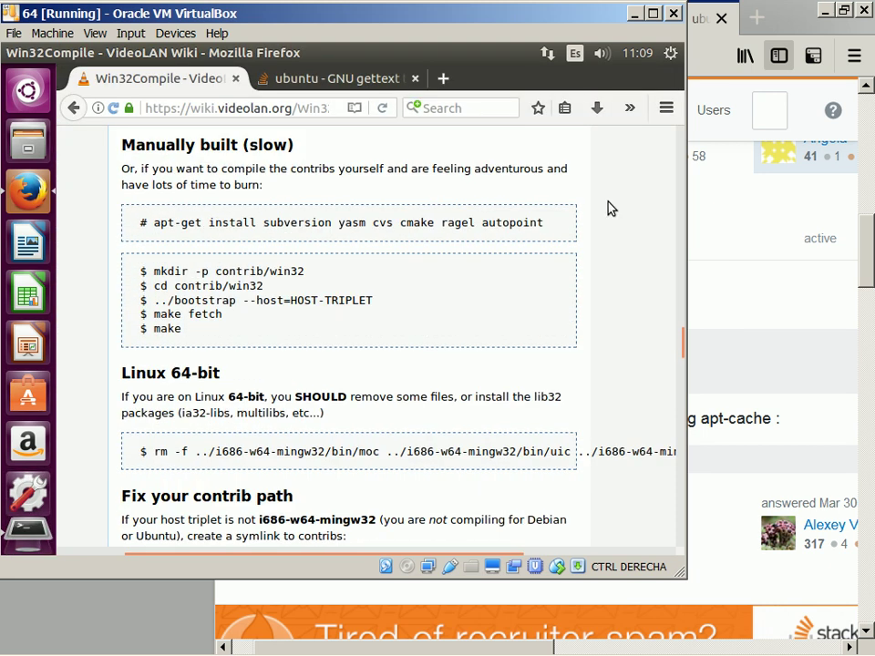
{"action": "scroll", "coordinate": [610, 208], "scroll_direction": "up", "scroll_amount": 7}
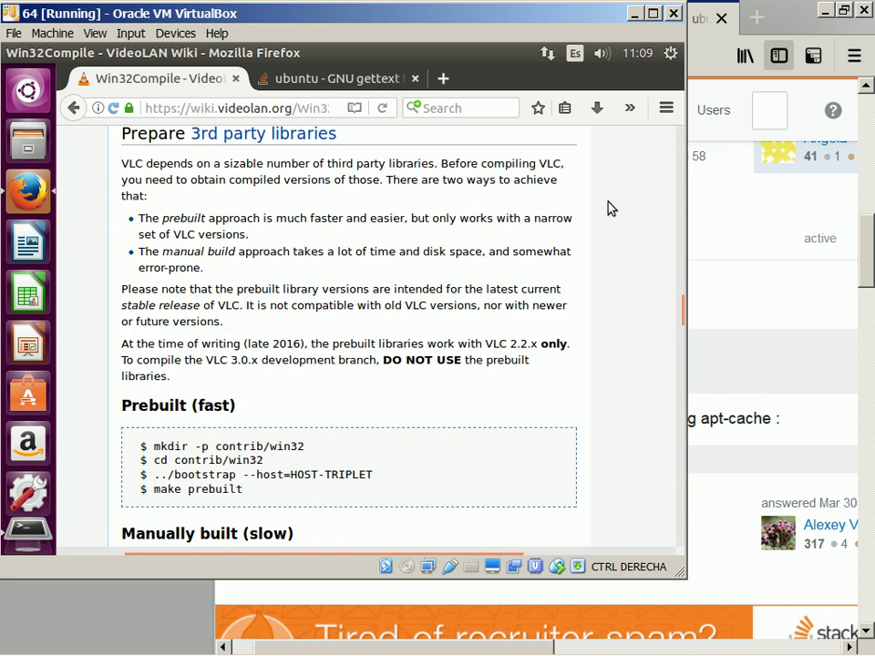
{"action": "scroll", "coordinate": [611, 209], "scroll_direction": "up", "scroll_amount": 7}
{"action": "scroll", "coordinate": [611, 208], "scroll_direction": "up", "scroll_amount": 7}
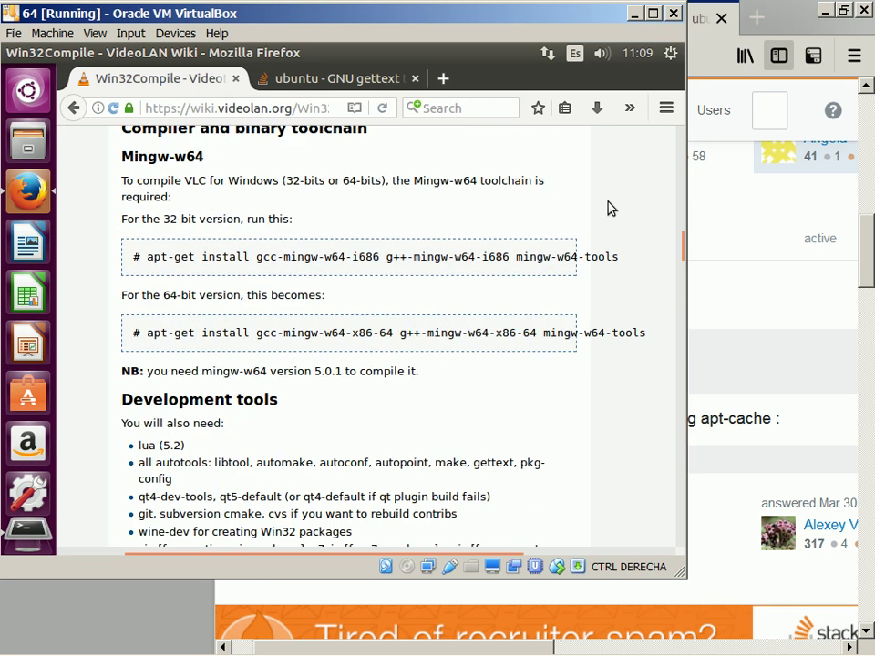
{"action": "scroll", "coordinate": [611, 209], "scroll_direction": "up", "scroll_amount": 7}
{"action": "scroll", "coordinate": [611, 209], "scroll_direction": "up", "scroll_amount": 7}
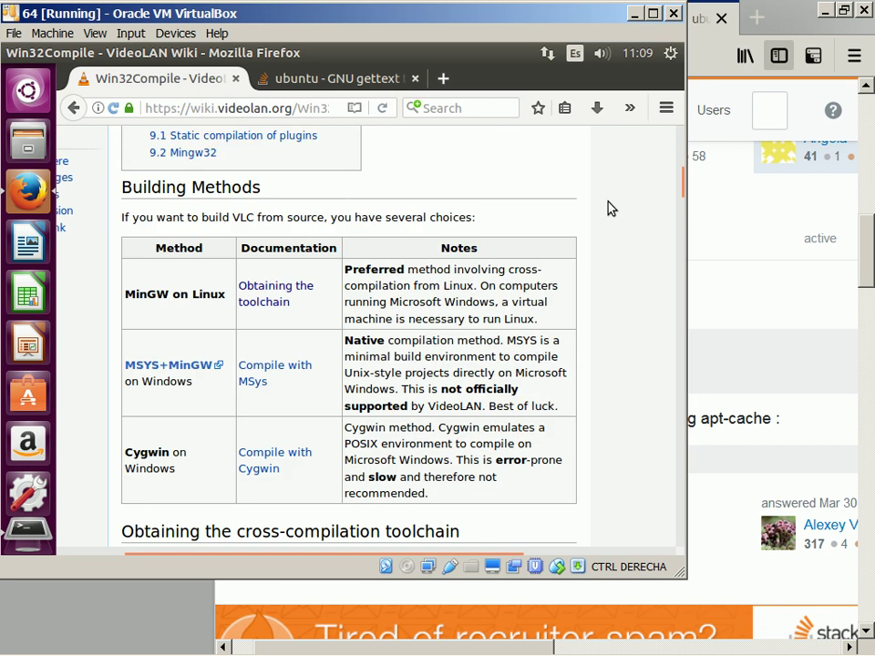
{"action": "scroll", "coordinate": [611, 209], "scroll_direction": "up", "scroll_amount": 6}
{"action": "scroll", "coordinate": [611, 209], "scroll_direction": "down", "scroll_amount": 20}
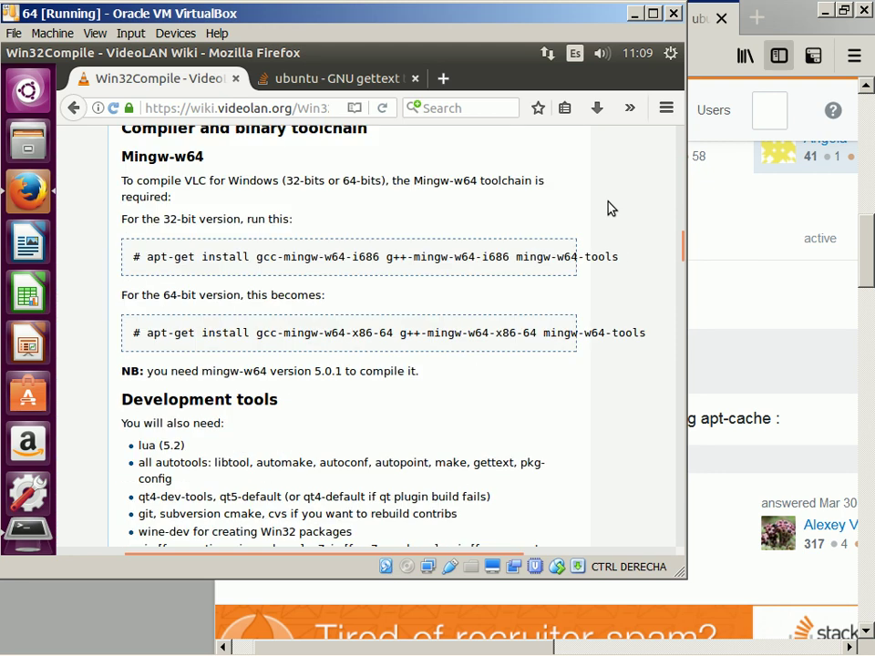
- Remove the HOST-TRIPLET placeholder from the export command's path, checking the wiki's Mingw-w64 section for the replacement
{"action": "key", "text": "alt+Tab"}
{"action": "key", "text": "Right"}
{"action": "key", "text": "Right"}
{"action": "key", "text": "Right"}
{"action": "key", "text": "Right"}
{"action": "key", "text": "Right"}
{"action": "key", "text": "Right"}
{"action": "key", "text": "Right"}
{"action": "key", "text": "Right"}
{"action": "key", "text": "Right"}
{"action": "key", "text": "Right"}
{"action": "key", "text": "Right"}
{"action": "key", "text": "Right"}
{"action": "key", "text": "Right"}
{"action": "key", "text": "Delete"}
{"action": "key", "text": "Delete"}
{"action": "key", "text": "Delete"}
{"action": "key", "text": "Delete"}
{"action": "key", "text": "Delete"}
{"action": "key", "text": "Delete"}
{"action": "key", "text": "Delete"}
{"action": "key", "text": "Delete"}
{"action": "key", "text": "Delete"}
{"action": "key", "text": "Delete"}
{"action": "key", "text": "Delete"}
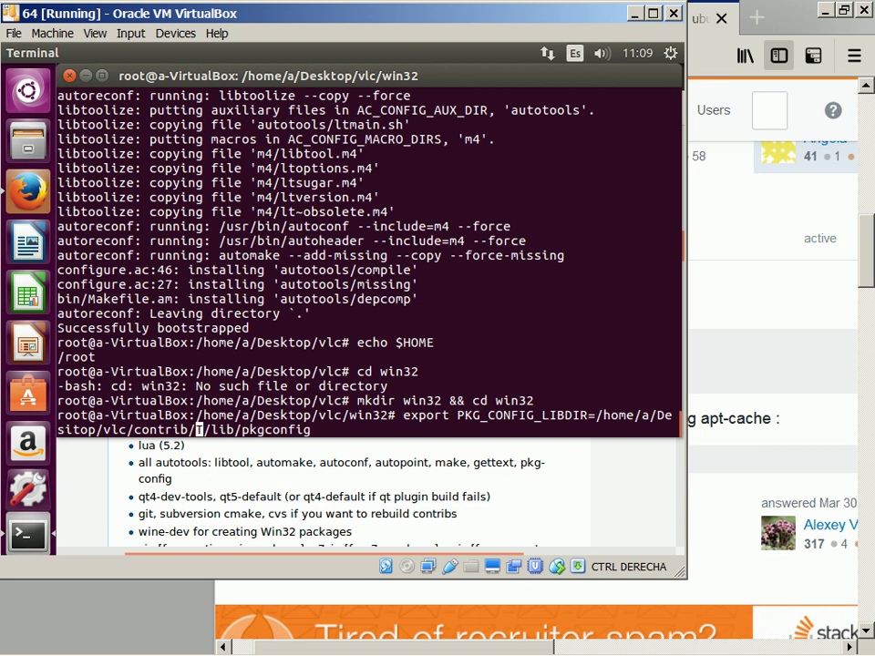
{"action": "key", "text": "alt+Tab"}
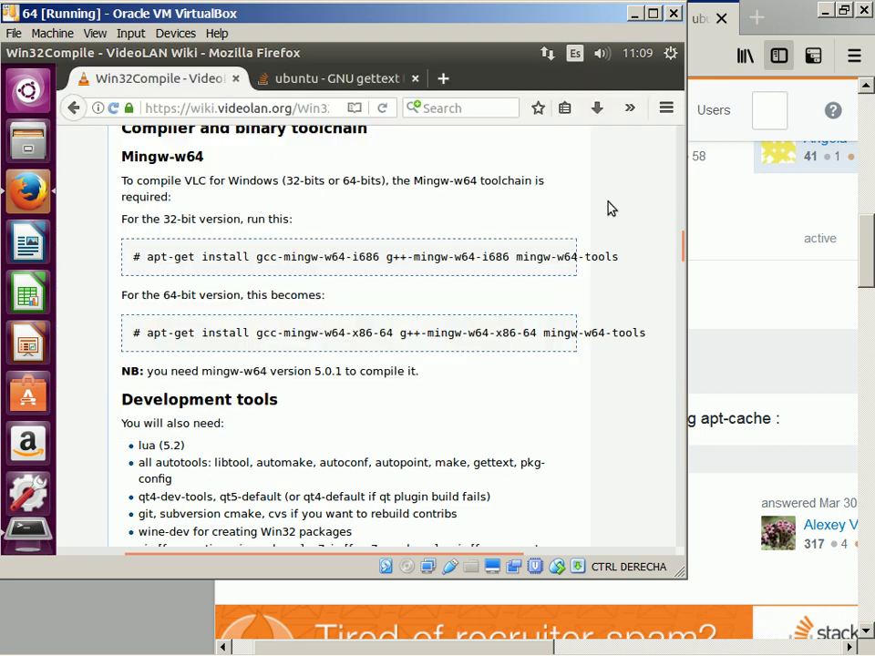
{"action": "key", "text": "alt+Tab"}
{"action": "key", "text": "Delete"}
- Insert gcc-mingw-w64-i686 after contrib/ in the export command's path, following the wiki's 32-bit package name
{"action": "type", "text": "gcc-mingw/lib/pkgconfig"}
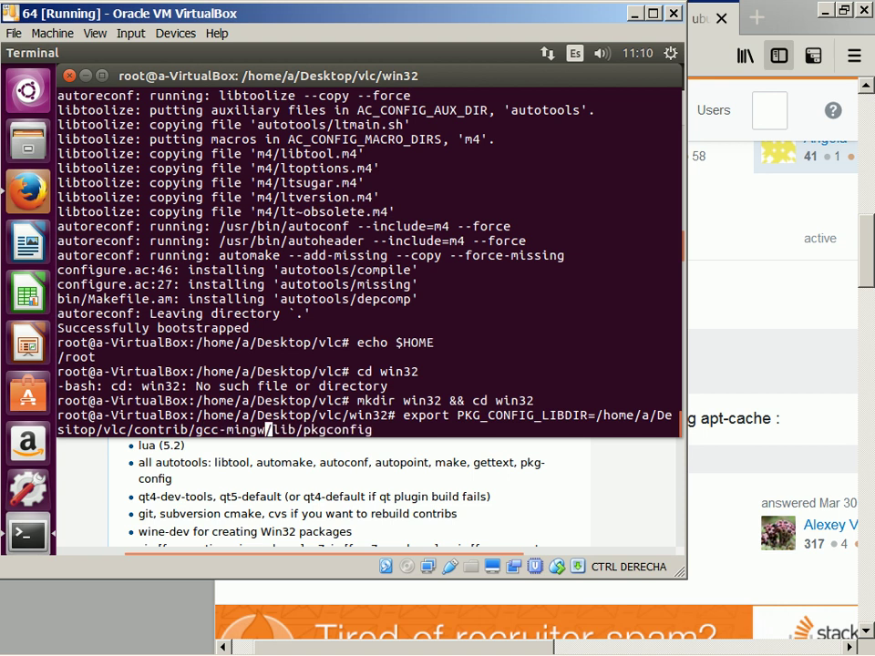
{"action": "key", "text": "alt+Tab"}
{"action": "key", "text": "alt+Tab"}
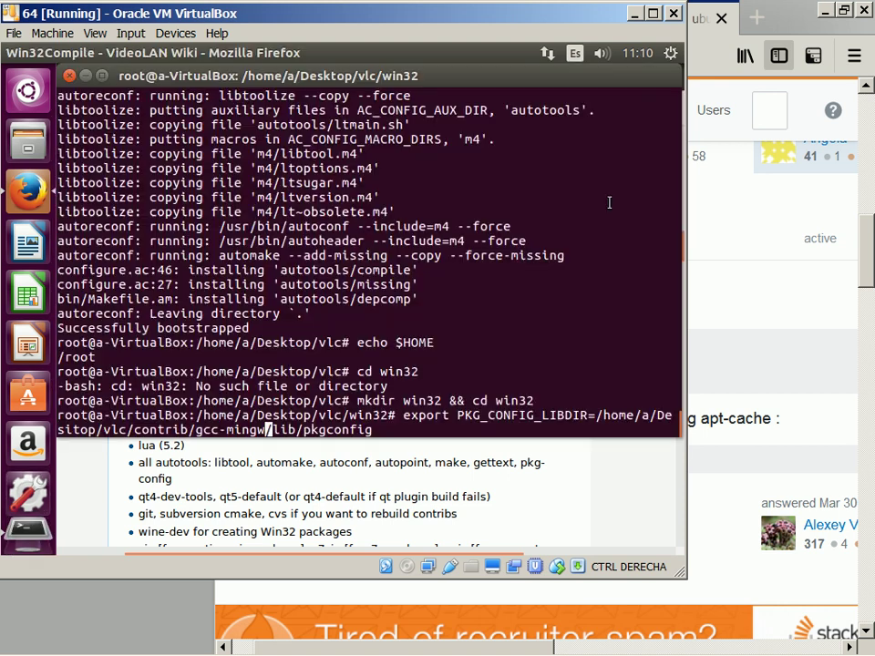
{"action": "type", "text": "-w6"}
{"action": "type", "text": "4-i686"}
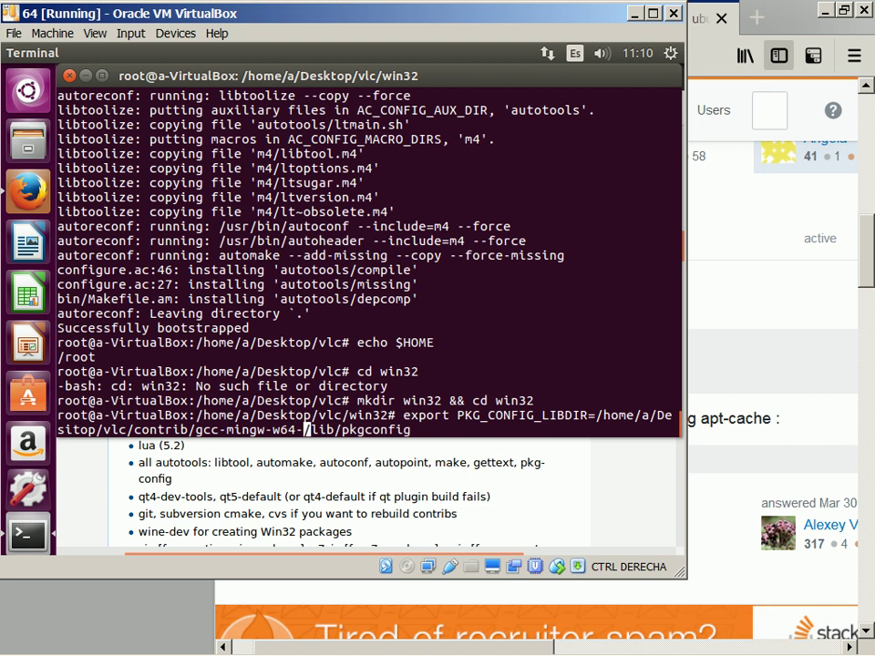
{"action": "key", "text": "alt+Tab"}
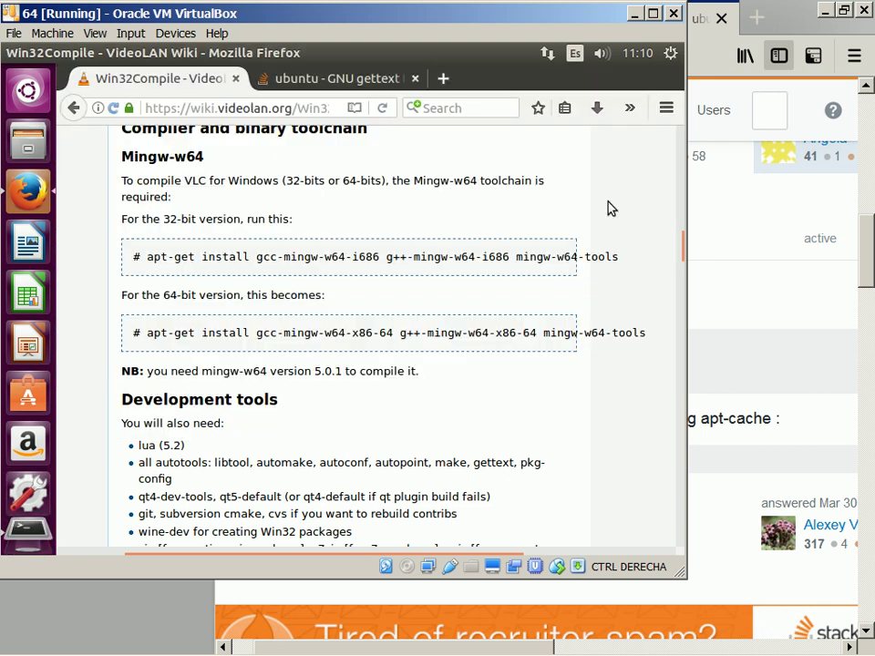
{"action": "key", "text": "alt+Tab"}
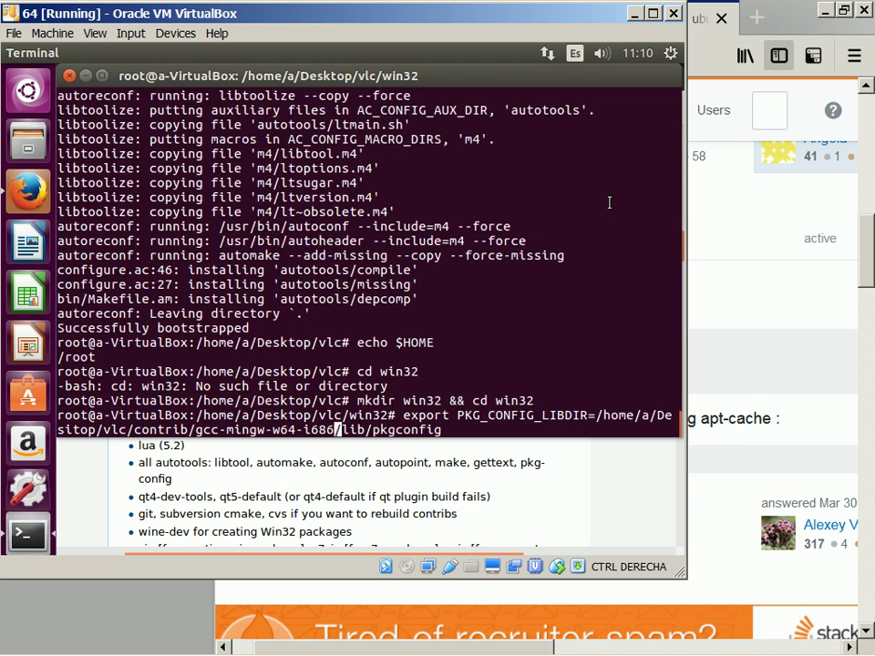
- Check the wiki's Host triplet section and change the folder after contrib/ in the export command to i686-w64-mingw32
{"action": "key", "text": "alt+Tab"}
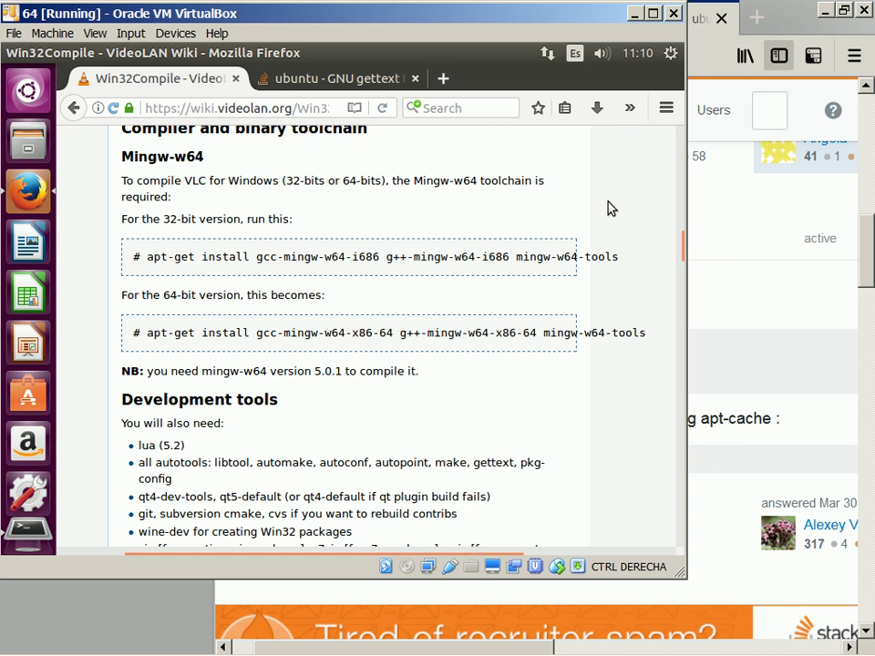
{"action": "scroll", "coordinate": [611, 209], "scroll_direction": "up", "scroll_amount": 5}
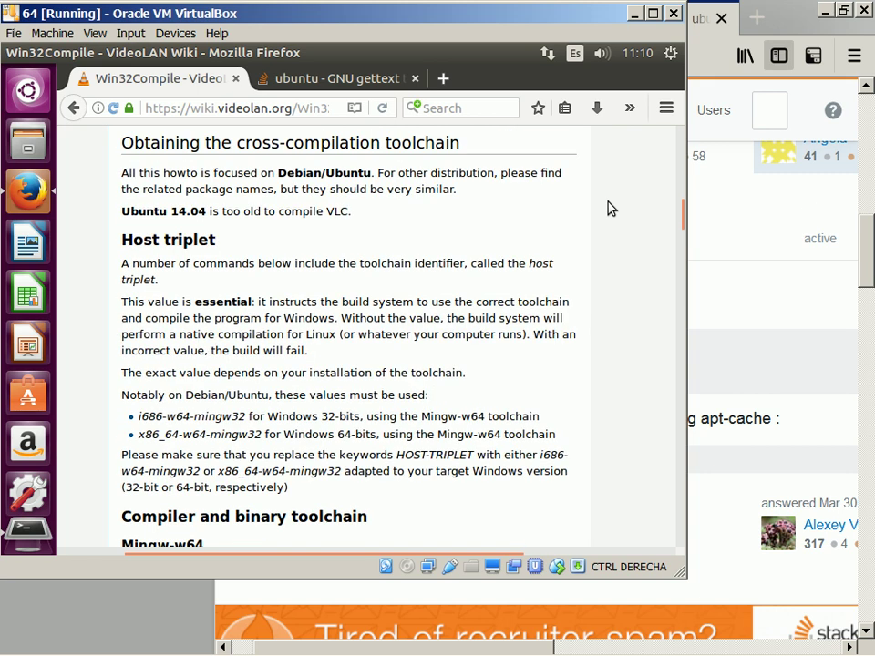
{"action": "key", "text": "alt+Tab"}
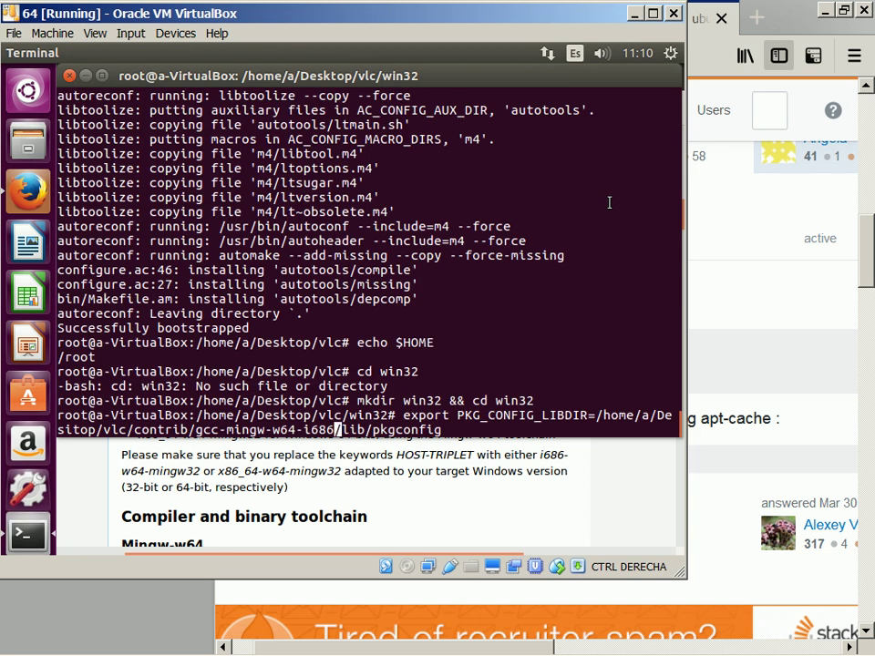
{"action": "key", "text": "alt+Tab"}
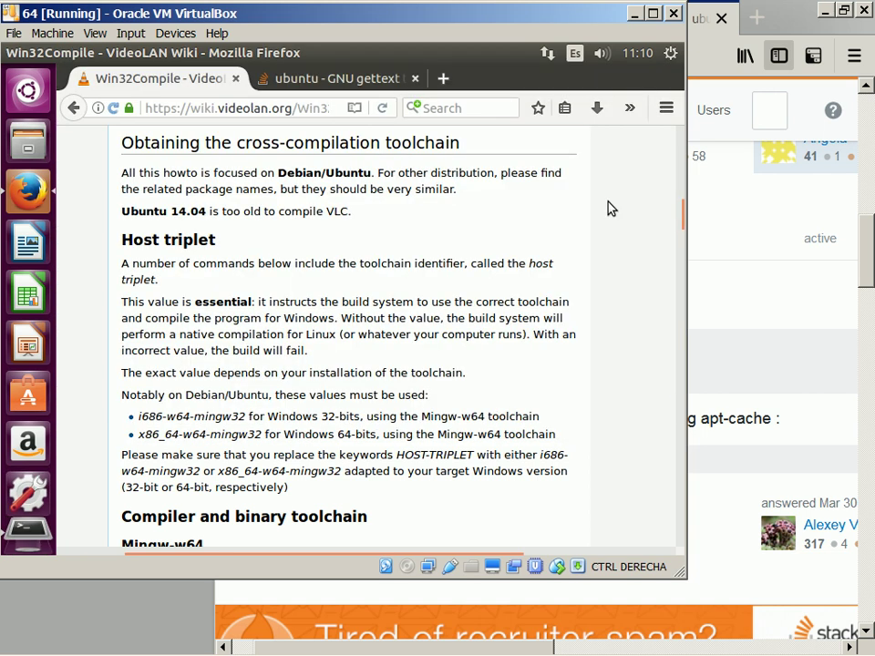
{"action": "key", "text": "alt+Tab"}
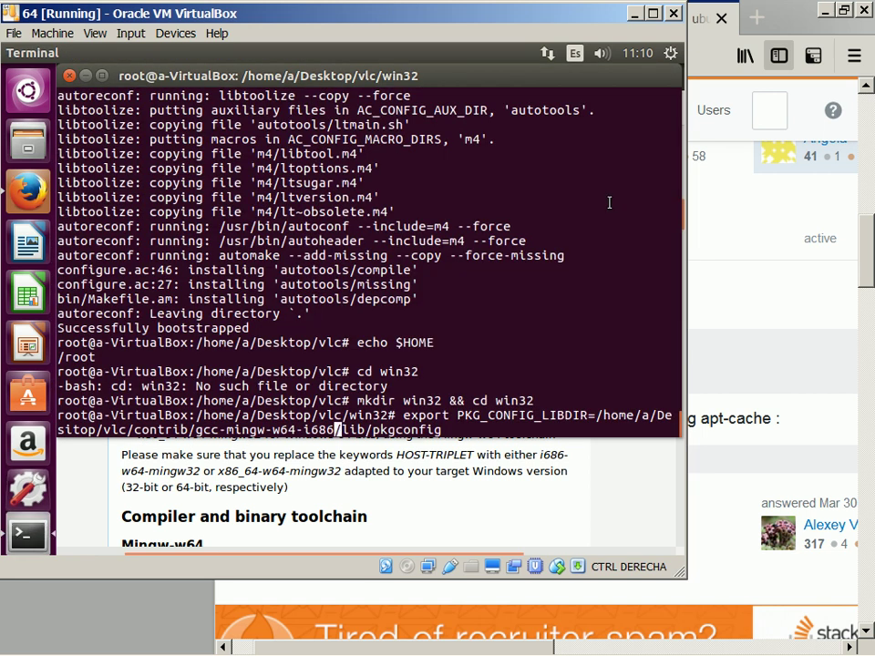
{"action": "key", "text": "BackSpace"}
{"action": "key", "text": "BackSpace"}
{"action": "key", "text": "BackSpace"}
{"action": "key", "text": "BackSpace"}
{"action": "key", "text": "BackSpace"}
{"action": "key", "text": "BackSpace"}
{"action": "key", "text": "BackSpace"}
{"action": "key", "text": "BackSpace"}
{"action": "key", "text": "BackSpace"}
{"action": "key", "text": "BackSpace"}
{"action": "key", "text": "BackSpace"}
{"action": "key", "text": "BackSpace"}
{"action": "key", "text": "BackSpace"}
{"action": "key", "text": "BackSpace"}
{"action": "key", "text": "BackSpace"}
{"action": "key", "text": "BackSpace"}
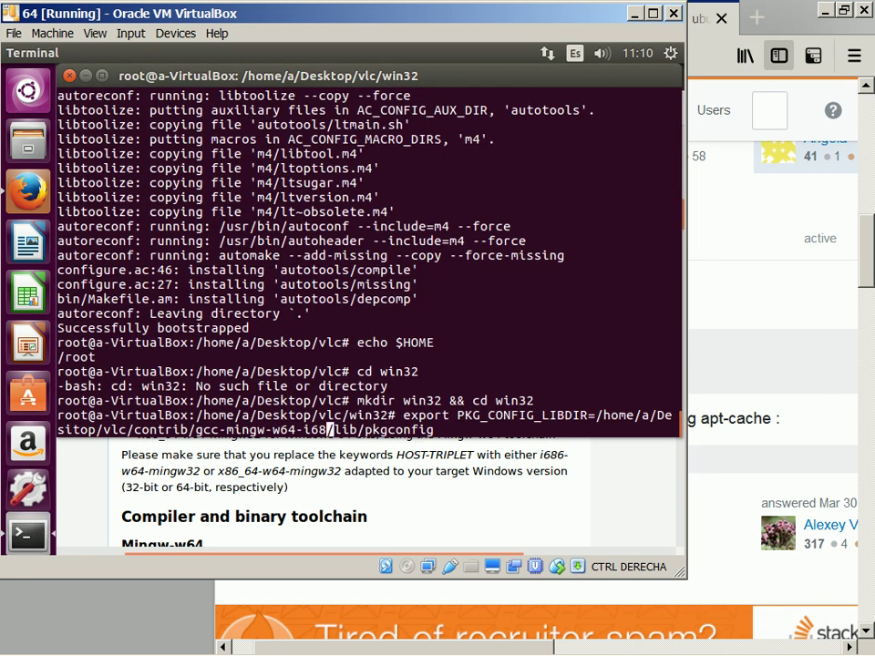
{"action": "key", "text": "BackSpace"}
{"action": "key", "text": "BackSpace"}
{"action": "type", "text": "i6"}
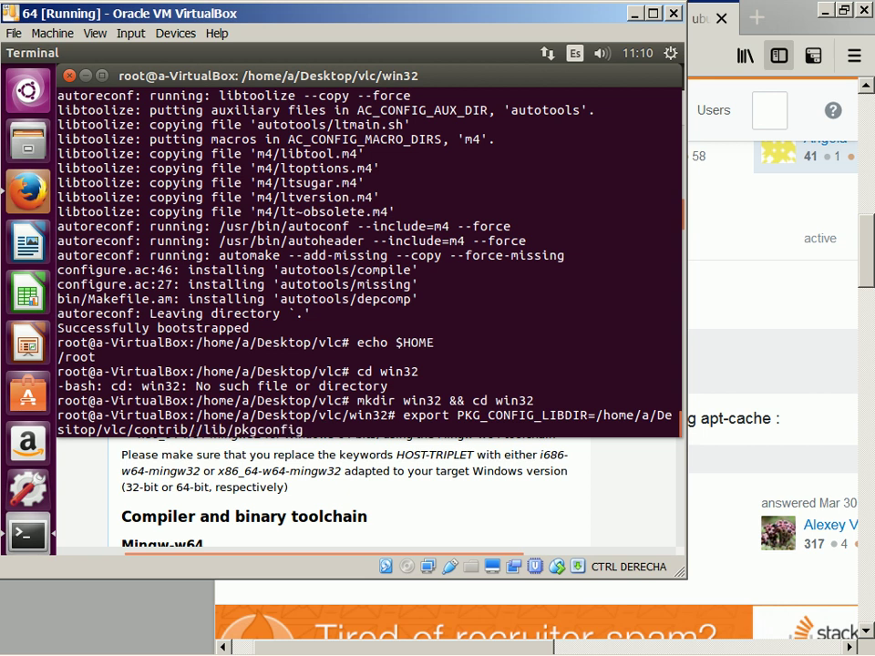
{"action": "type", "text": "86-"}
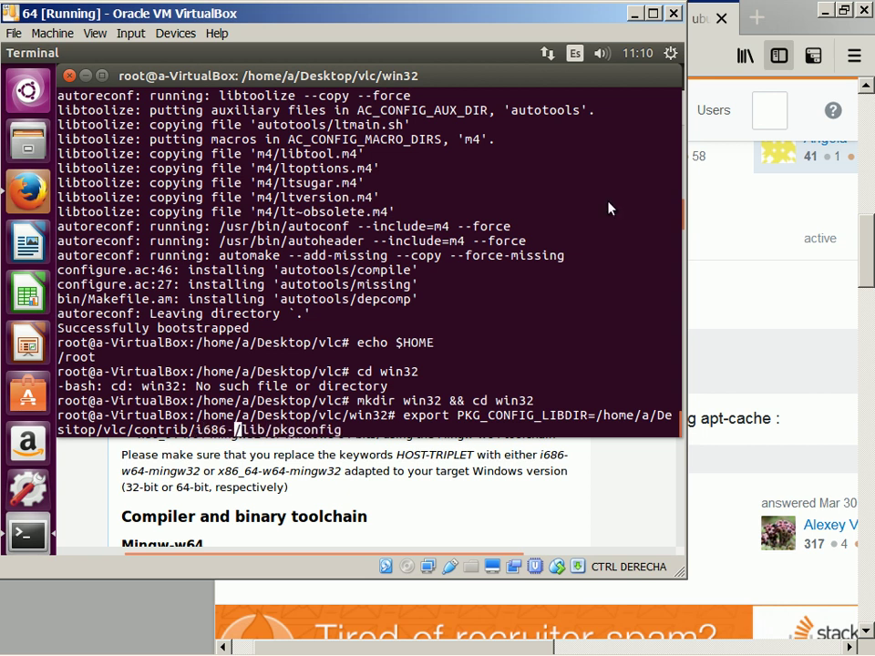
{"action": "key", "text": "alt+Tab"}
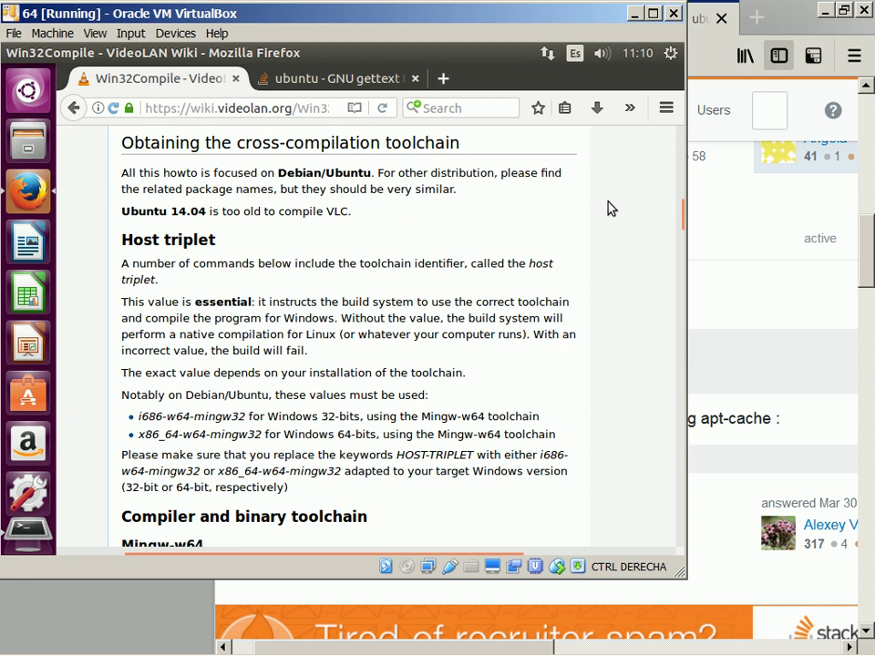
{"action": "key", "text": "alt+Tab"}
{"action": "type", "text": "w64-"}
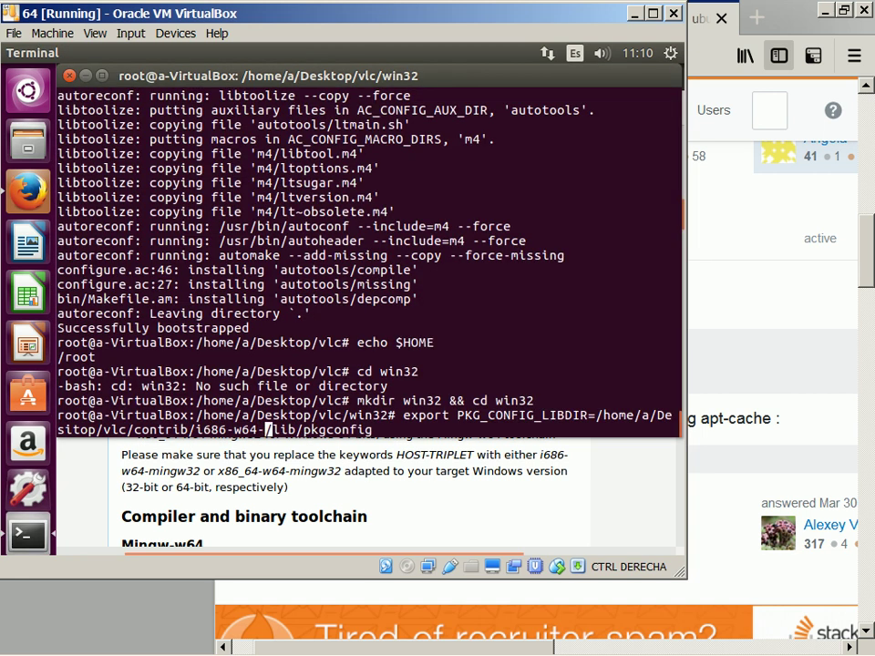
{"action": "type", "text": "mingw32"}
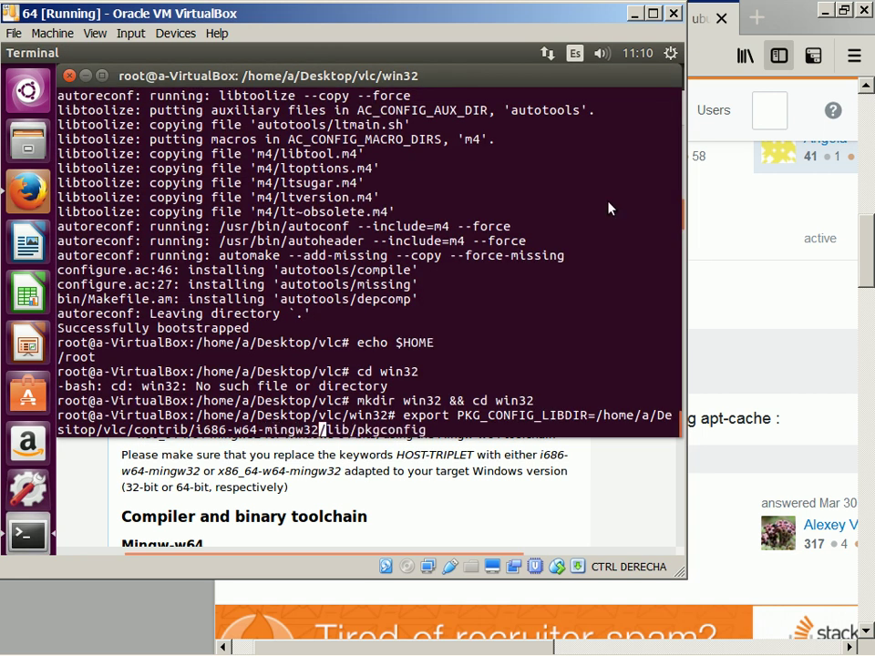
{"action": "key", "text": "alt+Tab"}
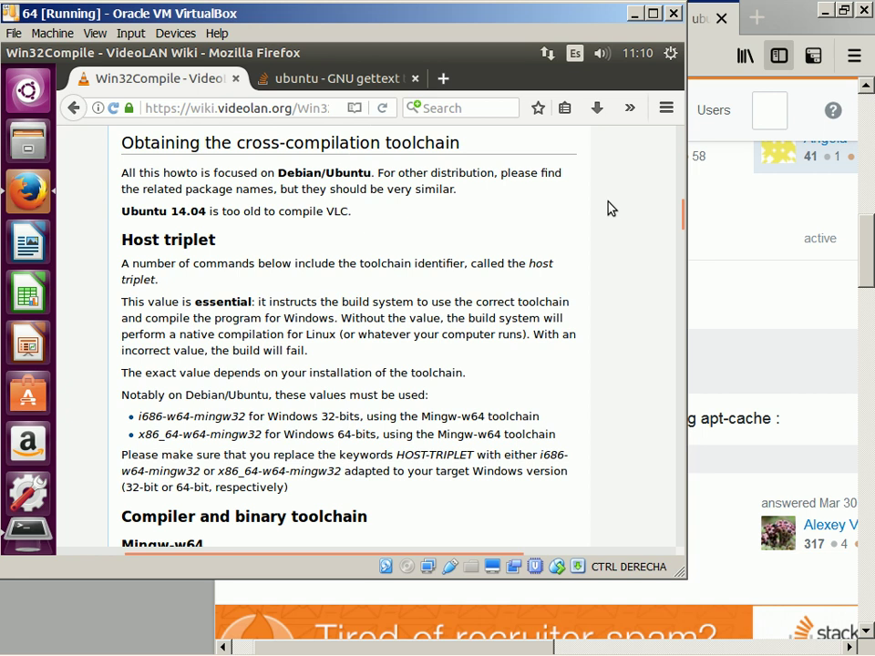
- Run the prepared PKG_CONFIG_LIBDIR export command in the terminal and return to the wiki's Configure section
{"action": "key", "text": "alt+Tab"}
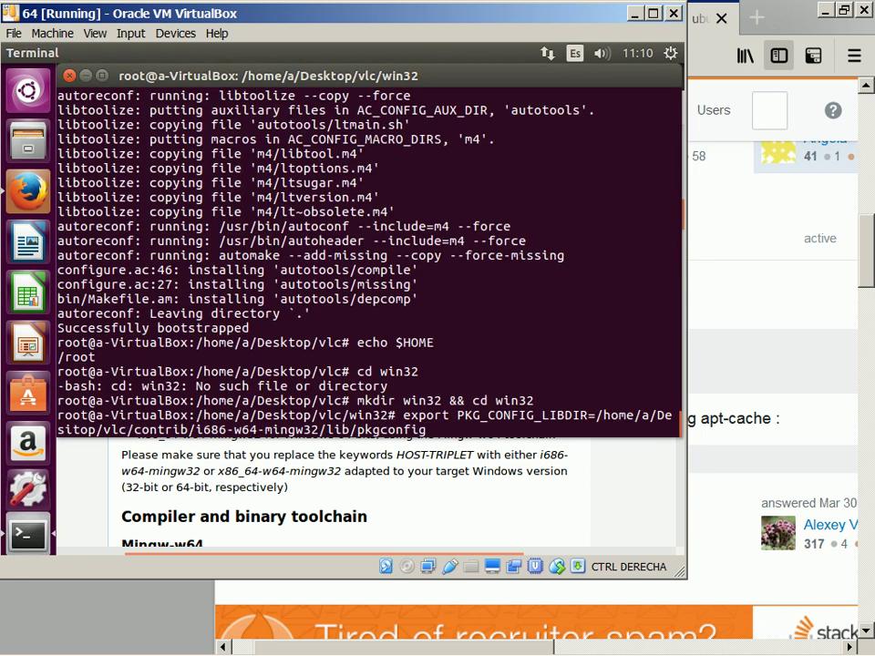
{"action": "key", "text": "Return"}
{"action": "key", "text": "alt+Tab"}
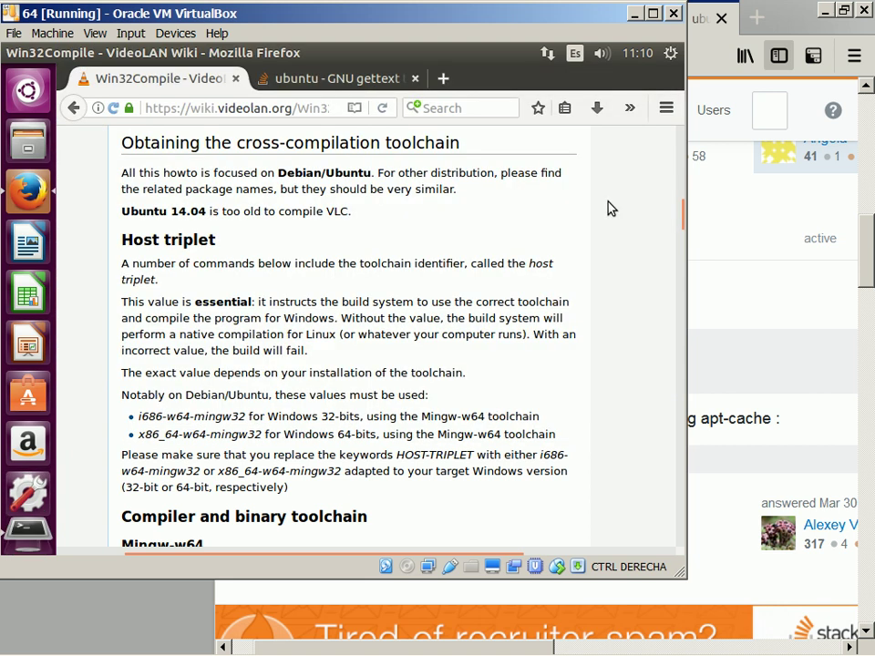
{"action": "scroll", "coordinate": [611, 209], "scroll_direction": "down", "scroll_amount": 15}
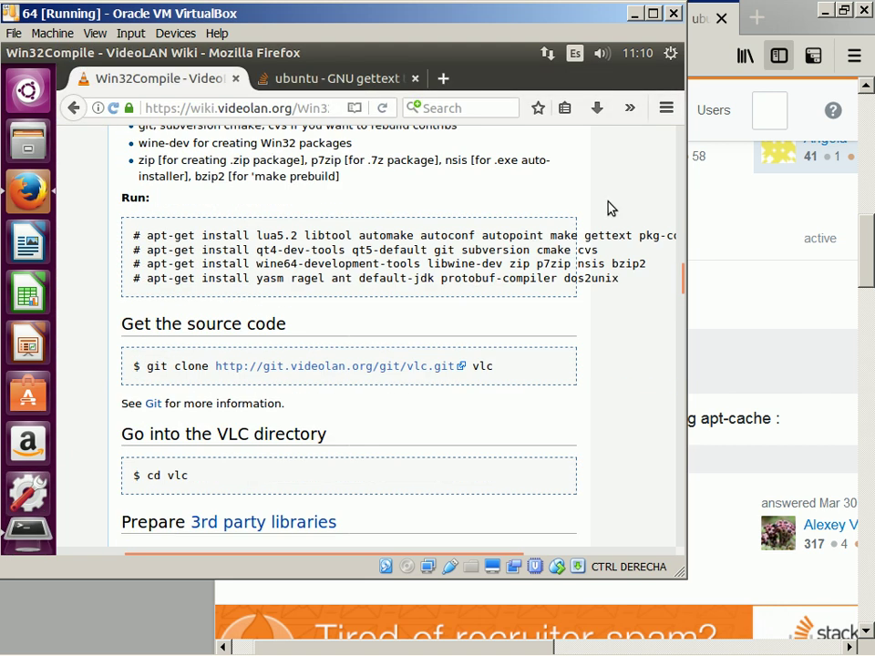
{"action": "scroll", "coordinate": [611, 209], "scroll_direction": "down", "scroll_amount": 7}
{"action": "scroll", "coordinate": [611, 208], "scroll_direction": "down", "scroll_amount": 7}
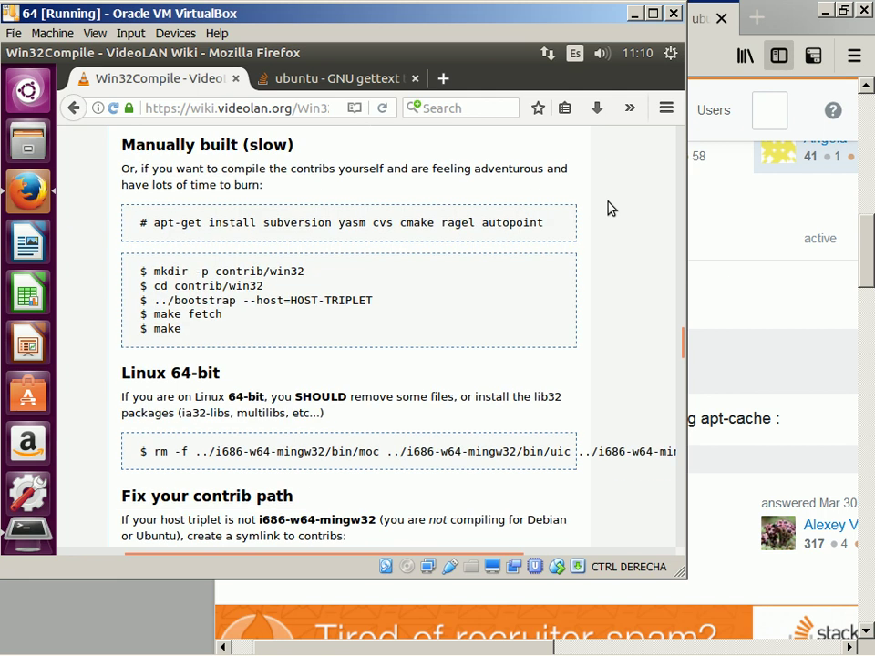
{"action": "scroll", "coordinate": [611, 209], "scroll_direction": "down", "scroll_amount": 1}
{"action": "scroll", "coordinate": [610, 209], "scroll_direction": "down", "scroll_amount": 7}
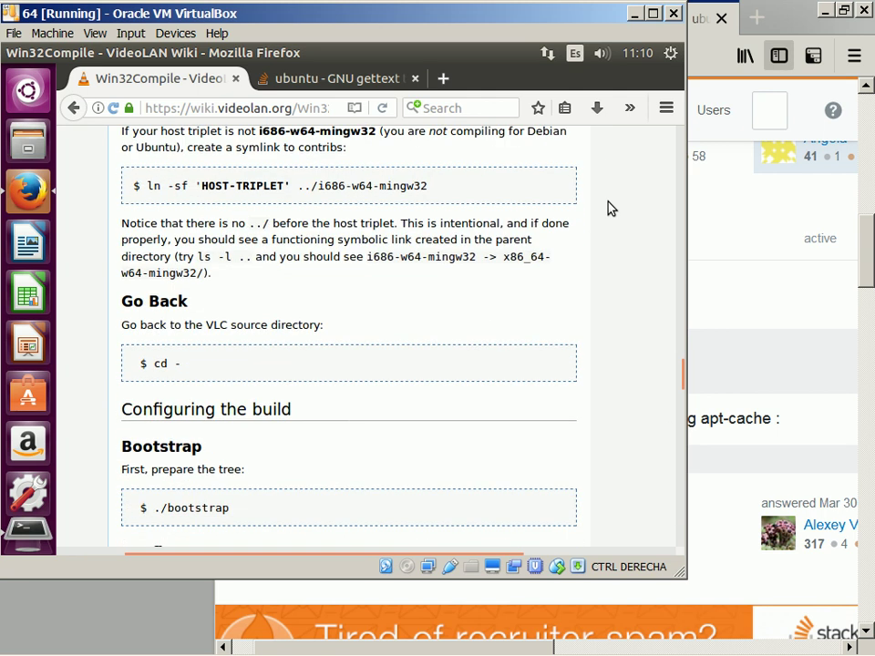
{"action": "scroll", "coordinate": [611, 208], "scroll_direction": "down", "scroll_amount": 7}
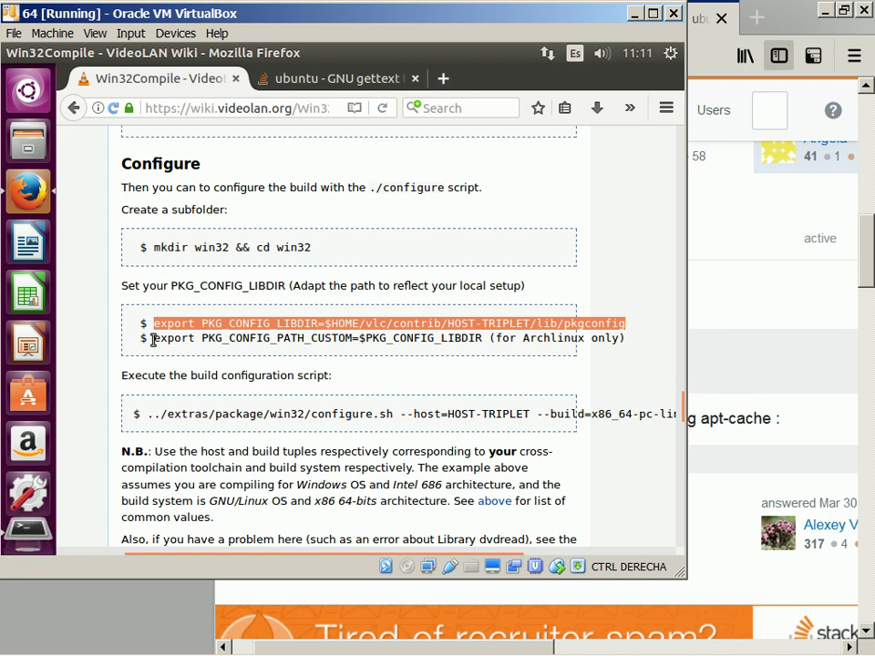
{"action": "left_click_drag", "start_coordinate": [153, 339], "coordinate": [197, 339]}
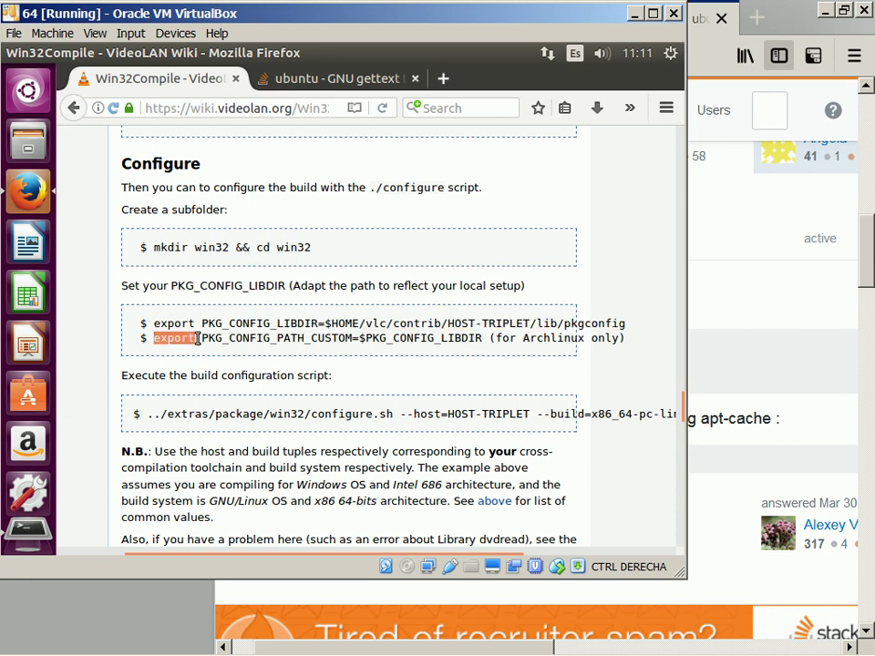
{"action": "key", "text": "shift+End"}
{"action": "key", "text": "shift+Right"}
{"action": "key", "text": "super+c"}
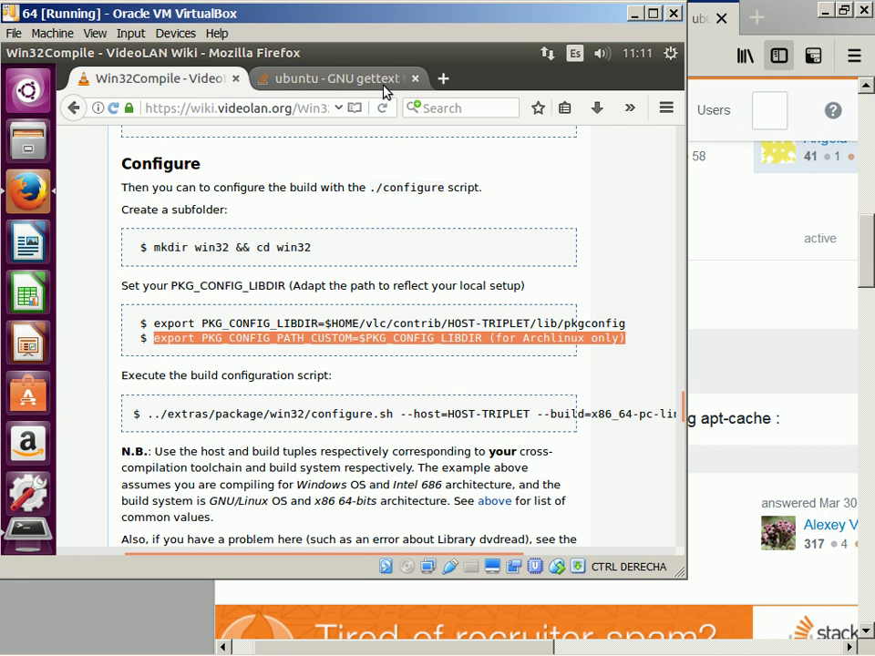
{"action": "key", "text": "alt+Tab"}
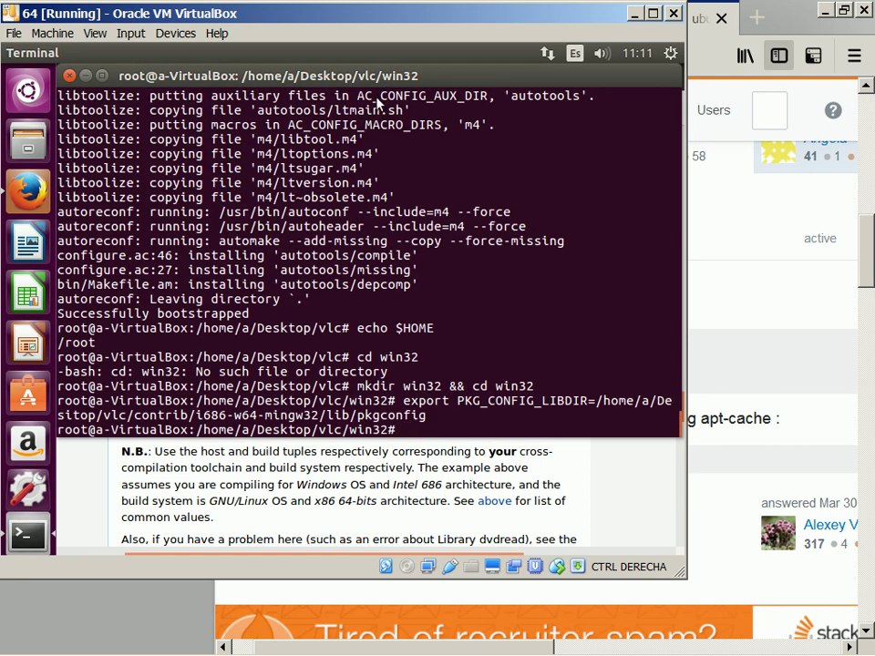
{"action": "right_click", "coordinate": [334, 204]}
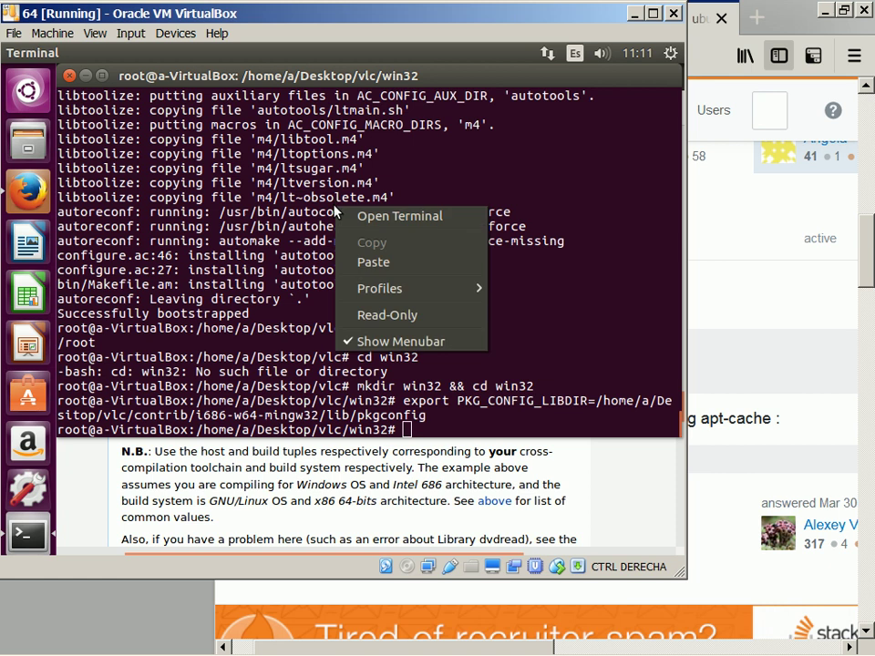
{"action": "left_click", "coordinate": [373, 261]}
{"action": "key", "text": "Home"}
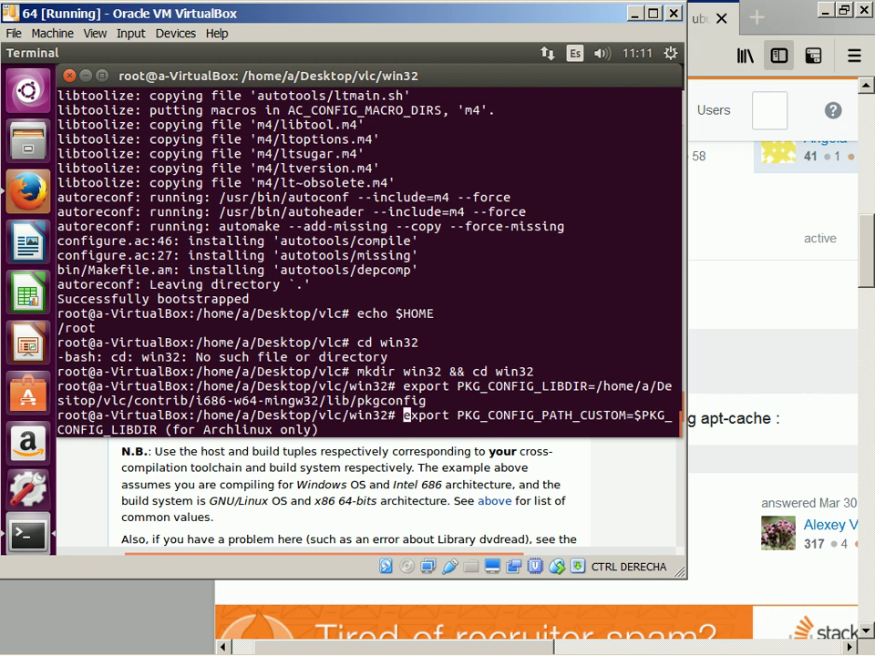
{"action": "key", "text": "End"}
{"action": "key", "text": "BackSpace"}
{"action": "key", "text": "BackSpace"}
{"action": "key", "text": "BackSpace"}
{"action": "key", "text": "BackSpace"}
{"action": "key", "text": "BackSpace"}
{"action": "key", "text": "BackSpace"}
{"action": "key", "text": "BackSpace"}
{"action": "key", "text": "BackSpace"}
{"action": "key", "text": "BackSpace"}
{"action": "key", "text": "BackSpace"}
{"action": "key", "text": "BackSpace"}
{"action": "key", "text": "BackSpace"}
{"action": "key", "text": "BackSpace"}
{"action": "key", "text": "BackSpace"}
{"action": "key", "text": "BackSpace"}
{"action": "key", "text": "BackSpace"}
{"action": "key", "text": "BackSpace"}
{"action": "key", "text": "BackSpace"}
{"action": "key", "text": "BackSpace"}
{"action": "key", "text": "BackSpace"}
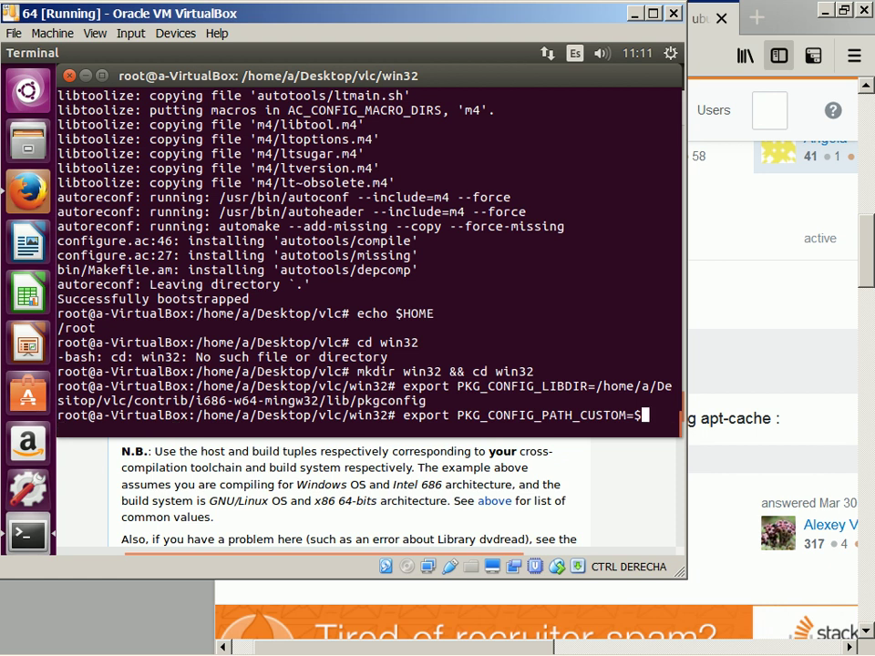
- Copy the wiki's build configuration script command, ../extras/package/win32/configure.sh with its host and build options, to the terminal prompt
{"action": "key", "text": "alt+Tab"}
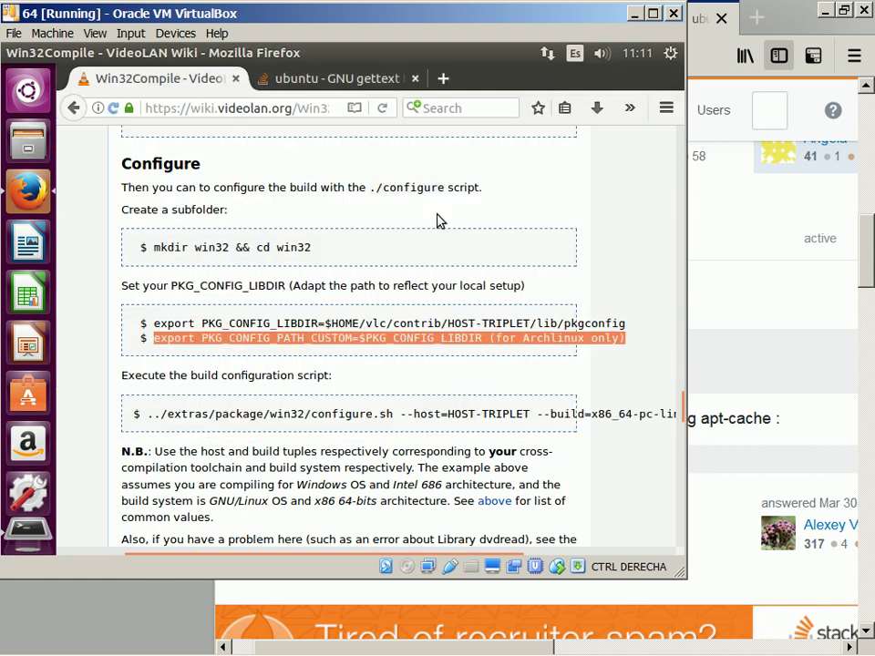
{"action": "left_click", "coordinate": [437, 220]}
{"action": "scroll", "coordinate": [436, 219], "scroll_direction": "down", "scroll_amount": 2}
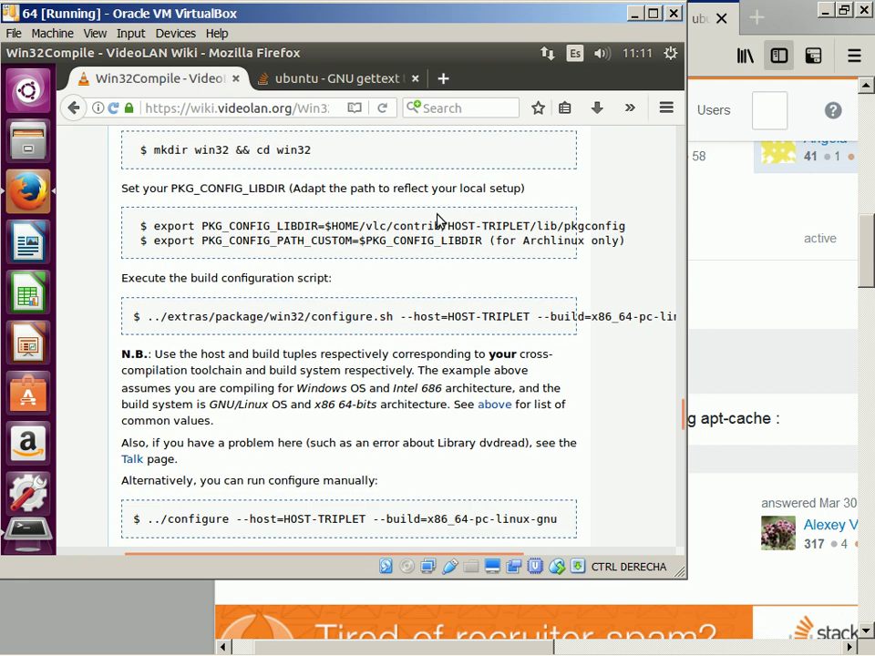
{"action": "scroll", "coordinate": [437, 220], "scroll_direction": "right", "scroll_amount": 2}
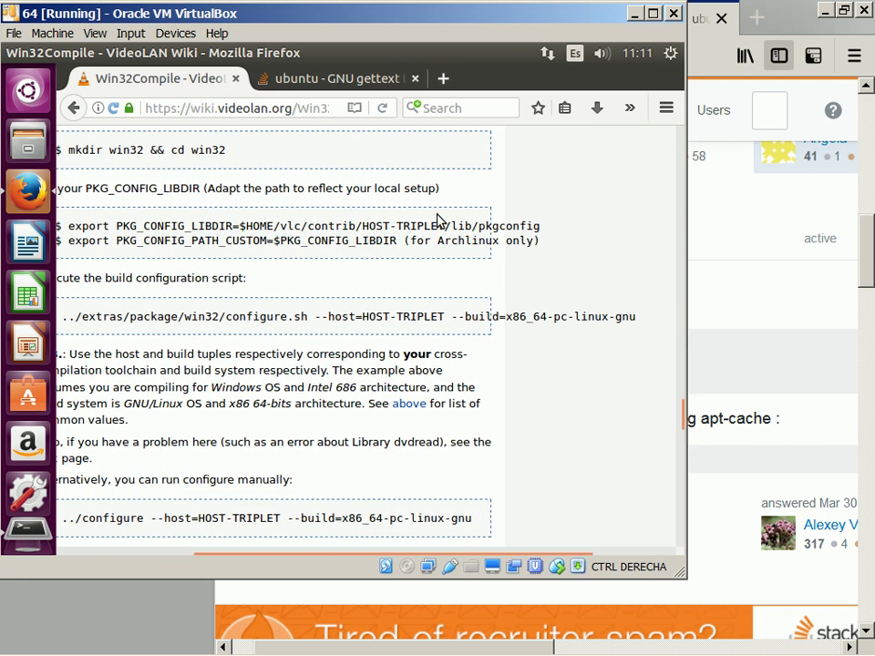
{"action": "scroll", "coordinate": [436, 220], "scroll_direction": "left", "scroll_amount": 1}
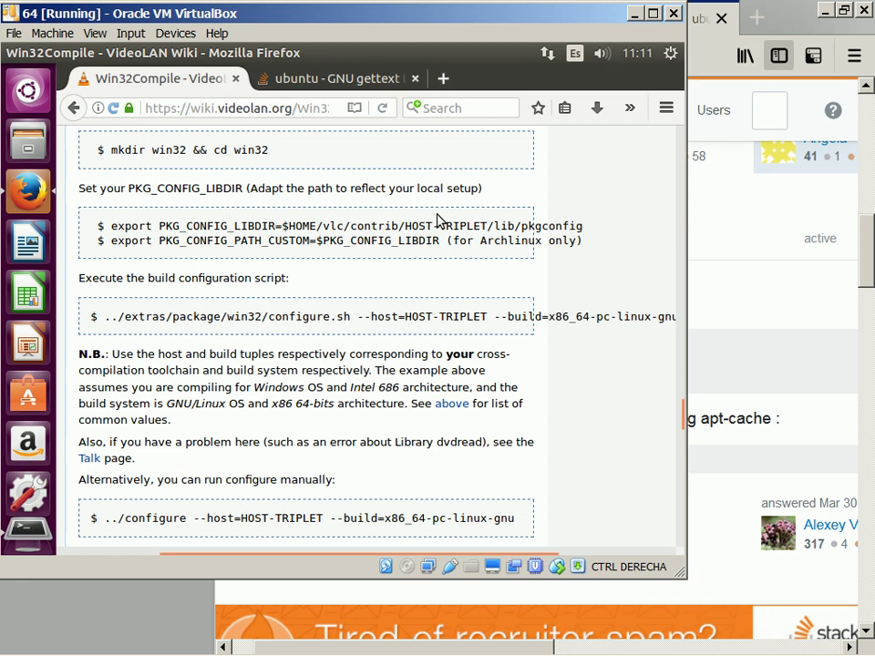
{"action": "scroll", "coordinate": [406, 236], "scroll_direction": "down", "scroll_amount": 1}
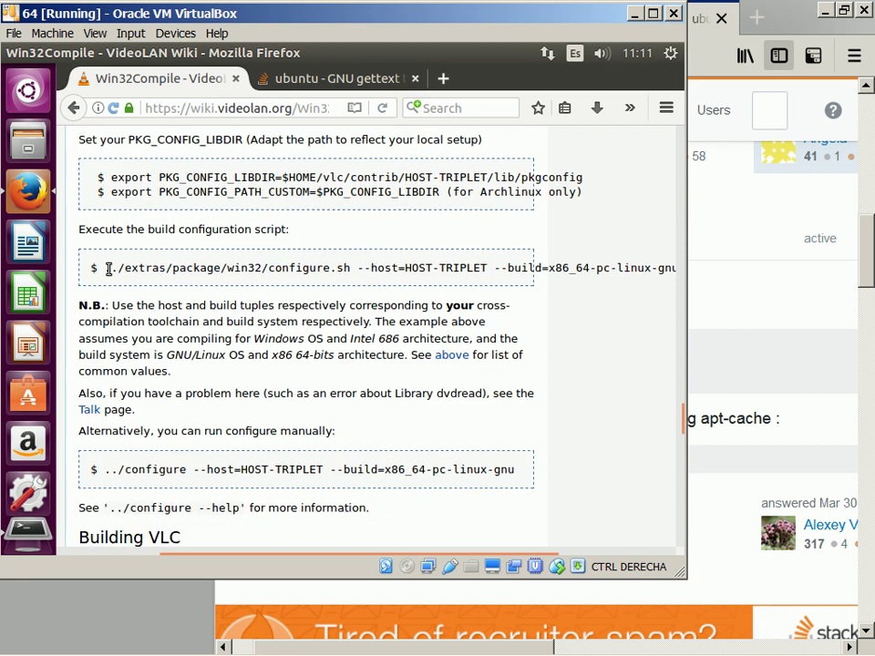
{"action": "left_click_drag", "start_coordinate": [108, 268], "coordinate": [125, 268]}
{"action": "key", "text": "shift+End"}
{"action": "key", "text": "super+c"}
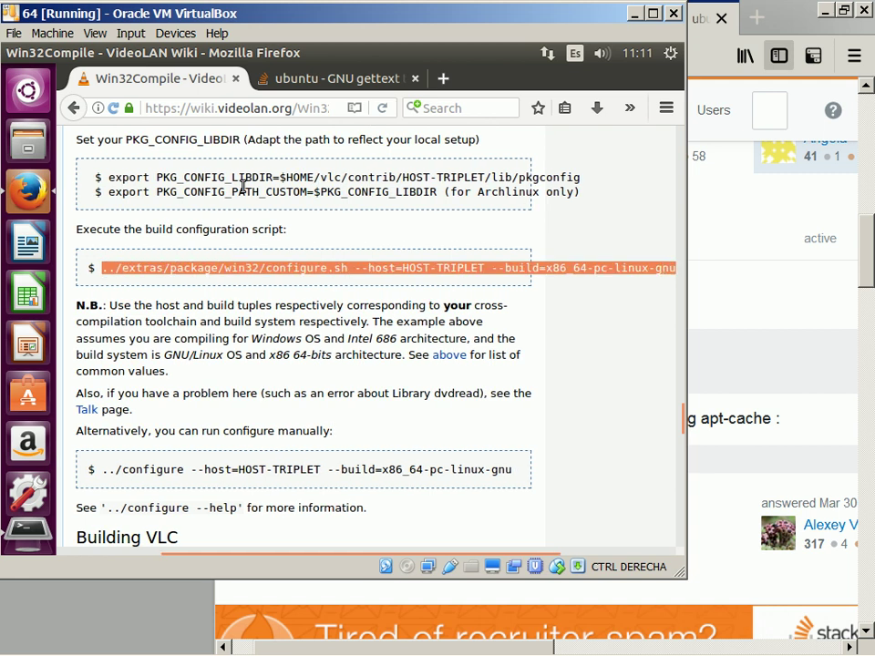
{"action": "key", "text": "alt+Tab"}
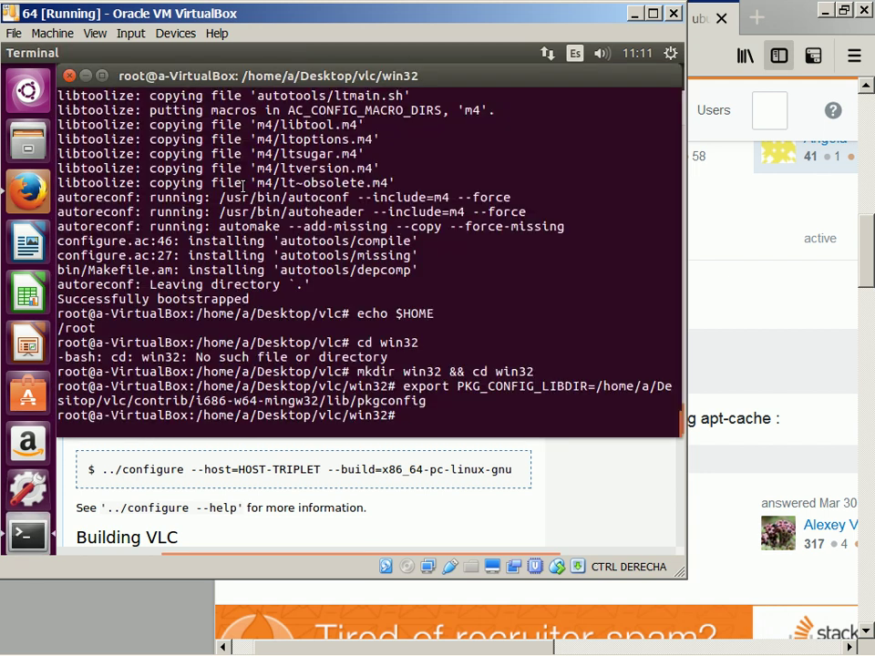
{"action": "right_click", "coordinate": [243, 189]}
{"action": "left_click", "coordinate": [262, 243]}
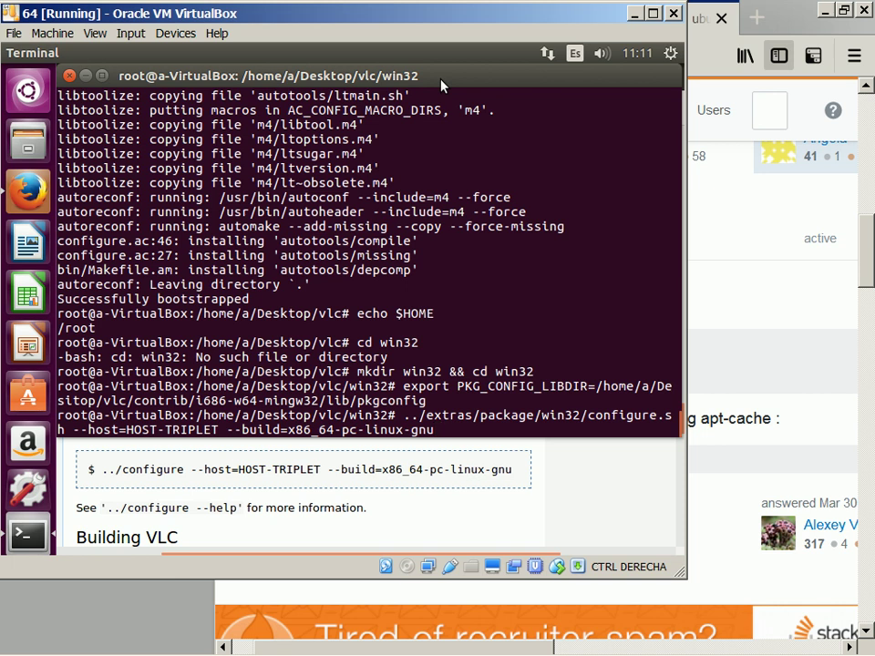
- Remove the HOST-TRIPLET placeholder from the --host option of the configure.sh command
{"action": "key", "text": "Left"}
{"action": "key", "text": "Left"}
{"action": "key", "text": "Left"}
{"action": "key", "text": "Left"}
{"action": "key", "text": "Left"}
{"action": "key", "text": "Left"}
{"action": "key", "text": "Left"}
{"action": "key", "text": "Left"}
{"action": "key", "text": "Left"}
{"action": "key", "text": "Left"}
{"action": "key", "text": "Left"}
{"action": "key", "text": "Left"}
{"action": "key", "text": "Left"}
{"action": "key", "text": "Left"}
{"action": "key", "text": "Left"}
{"action": "key", "text": "Left"}
{"action": "key", "text": "Left"}
{"action": "key", "text": "Left"}
{"action": "key", "text": "Left"}
{"action": "key", "text": "Left"}
{"action": "key", "text": "Right"}
{"action": "key", "text": "Right"}
{"action": "key", "text": "Right"}
{"action": "key", "text": "Right"}
{"action": "key", "text": "Right"}
{"action": "key", "text": "Right"}
{"action": "key", "text": "Right"}
{"action": "key", "text": "BackSpace"}
{"action": "key", "text": "BackSpace"}
{"action": "key", "text": "BackSpace"}
{"action": "key", "text": "BackSpace"}
{"action": "key", "text": "BackSpace"}
{"action": "key", "text": "BackSpace"}
{"action": "key", "text": "BackSpace"}
{"action": "key", "text": "BackSpace"}
{"action": "key", "text": "BackSpace"}
{"action": "key", "text": "BackSpace"}
{"action": "key", "text": "BackSpace"}
{"action": "key", "text": "BackSpace"}
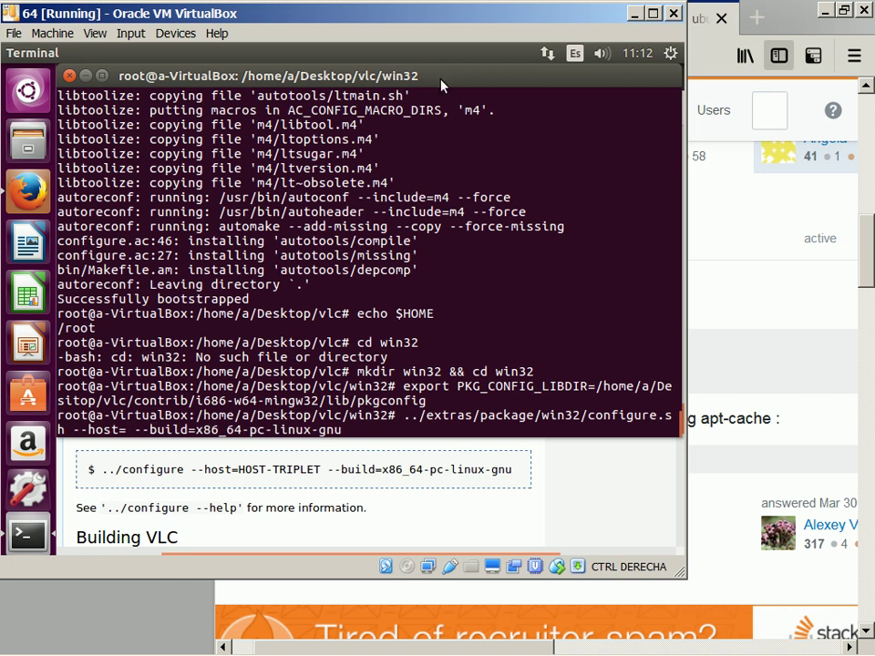
- Check the wiki's configure instructions and set the configure.sh command's --host option to i686-w64-mingw32
{"action": "key", "text": "alt+Tab"}
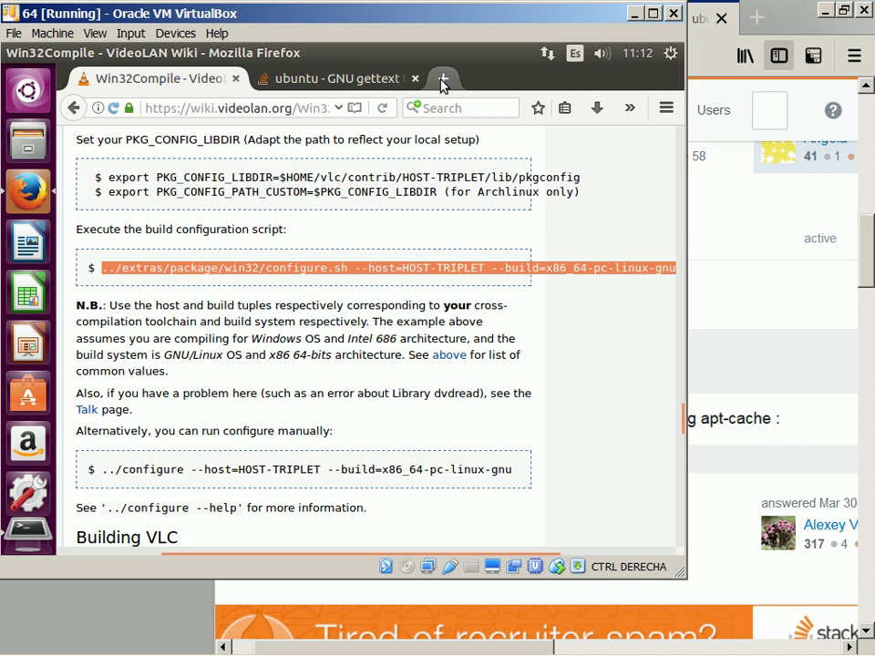
{"action": "key", "text": "Up"}
{"action": "key", "text": "Up"}
{"action": "key", "text": "Up"}
{"action": "key", "text": "Up"}
{"action": "key", "text": "Up"}
{"action": "key", "text": "Down"}
{"action": "key", "text": "Down"}
{"action": "key", "text": "Down"}
{"action": "key", "text": "Down"}
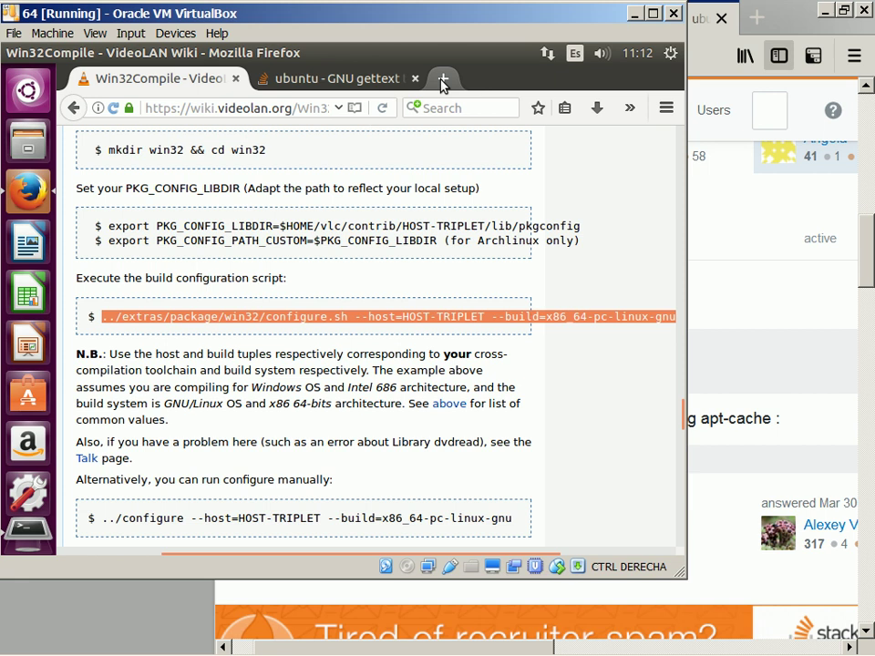
{"action": "key", "text": "alt+Tab"}
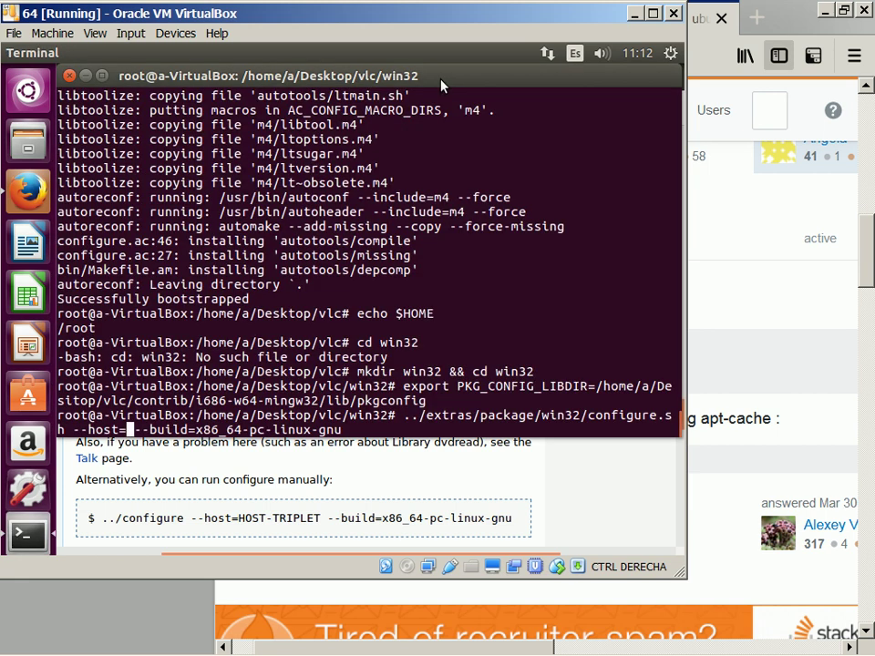
{"action": "type", "text": "i6"}
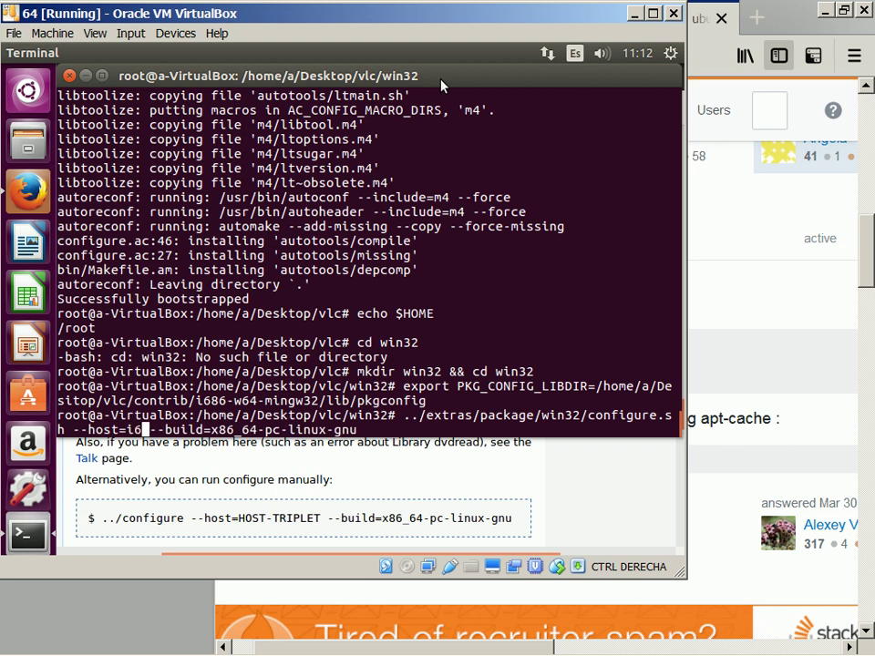
{"action": "type", "text": "86-w64-mingw2"}
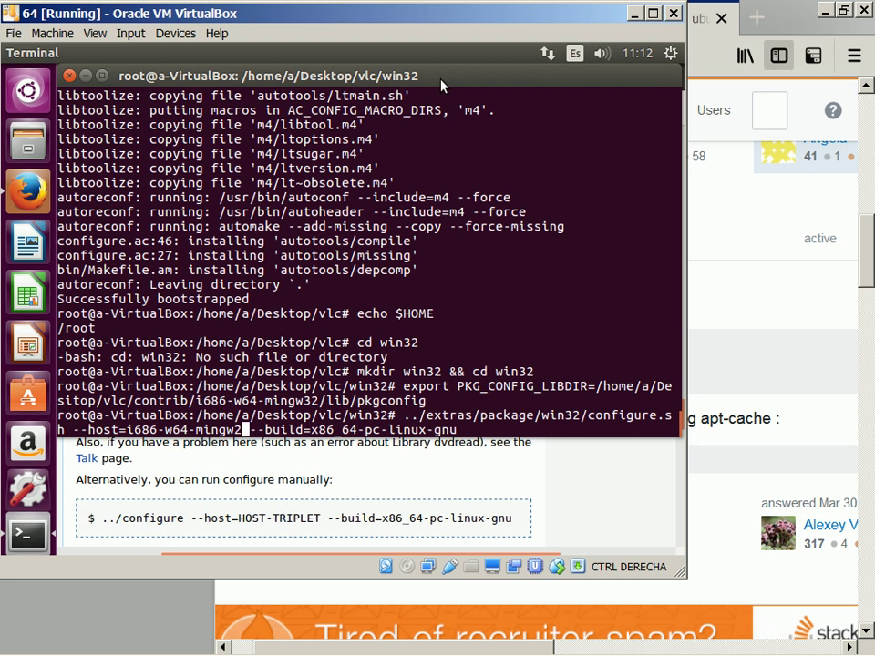
{"action": "key", "text": "Left"}
{"action": "type", "text": "3"}
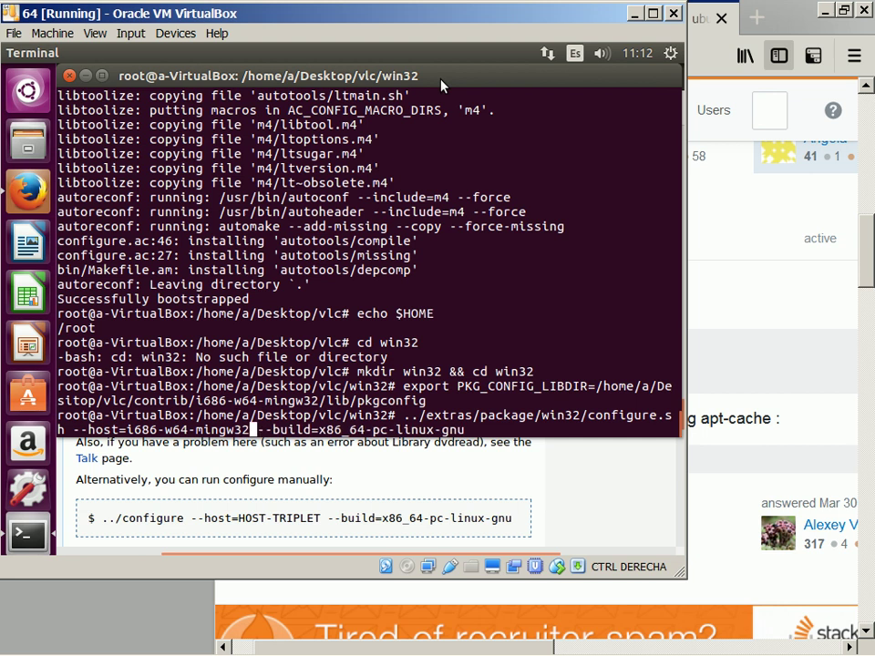
{"action": "key", "text": "Right"}
{"action": "key", "text": "End"}
- Review the wiki's configure command and its note on host and build tuples before running the script
{"action": "key", "text": "alt+Tab"}
{"action": "key", "text": "Right"}
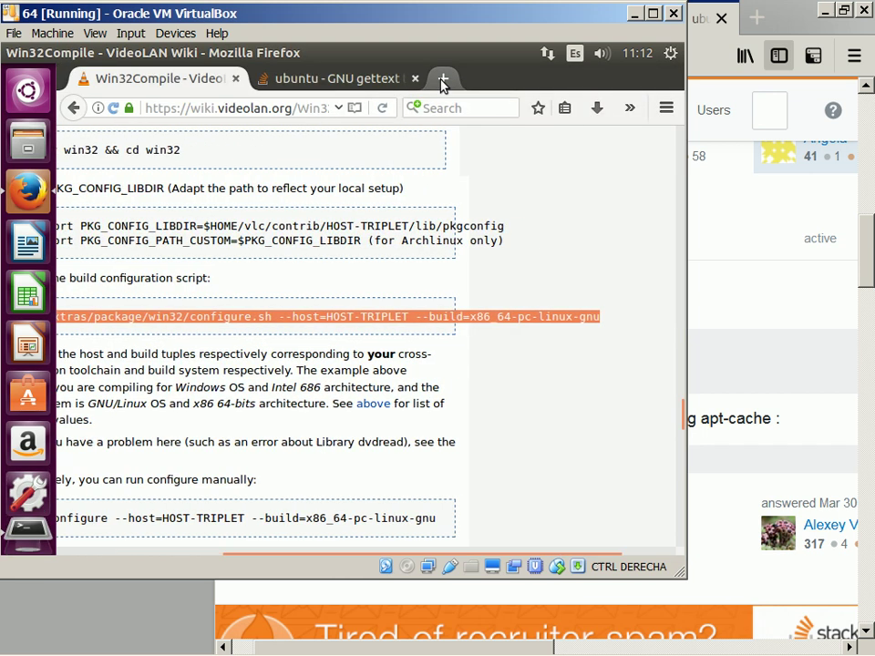
{"action": "key", "text": "Left"}
{"action": "key", "text": "Left"}
{"action": "key", "text": "Left"}
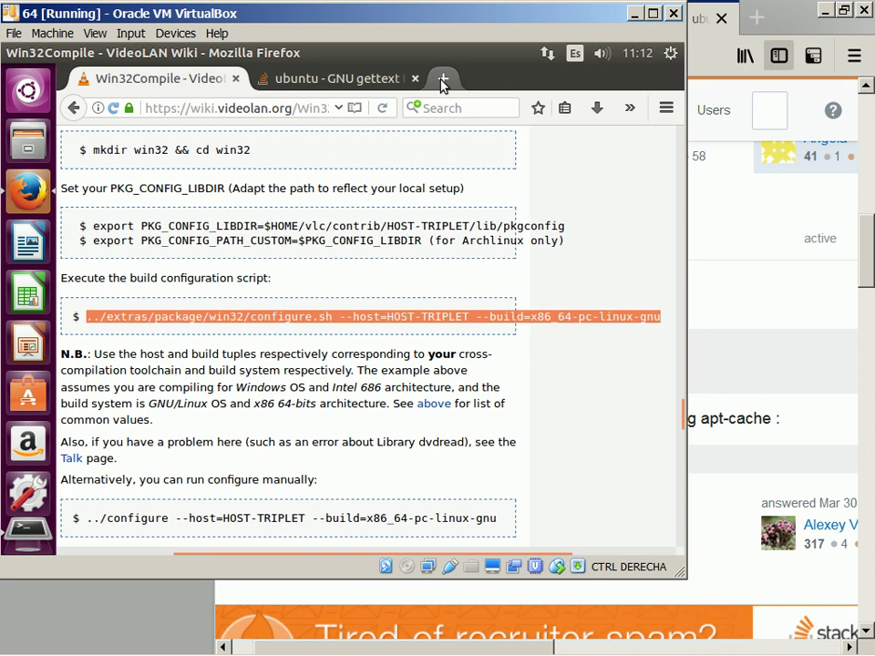
{"action": "key", "text": "Left"}
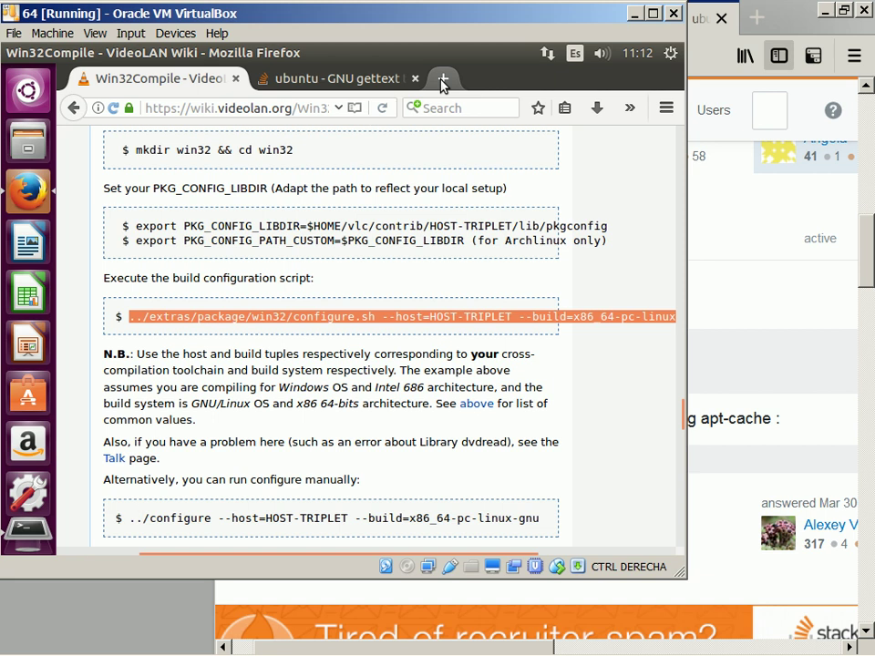
{"action": "key", "text": "Down"}
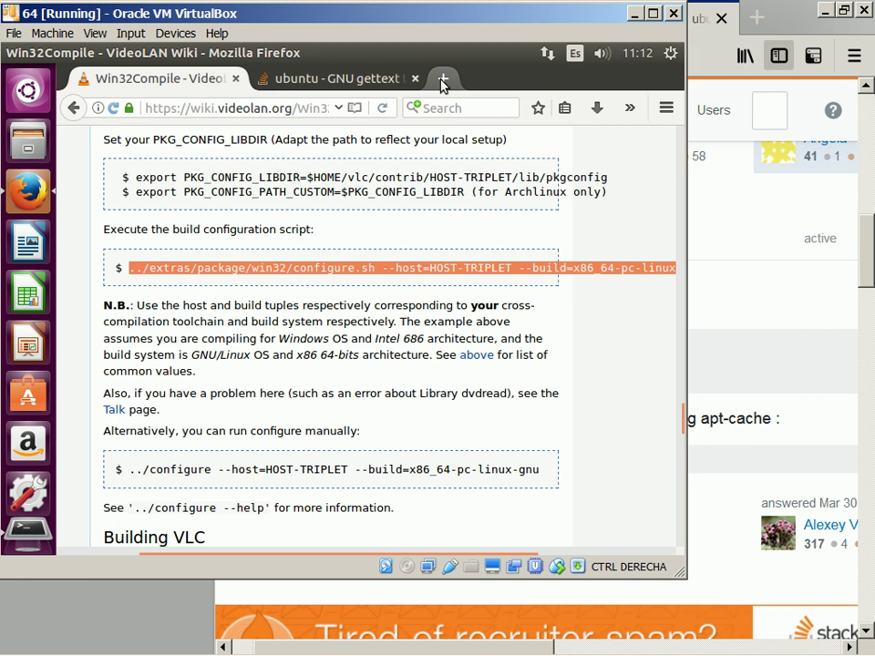
{"action": "key", "text": "Down"}
{"action": "key", "text": "Down"}
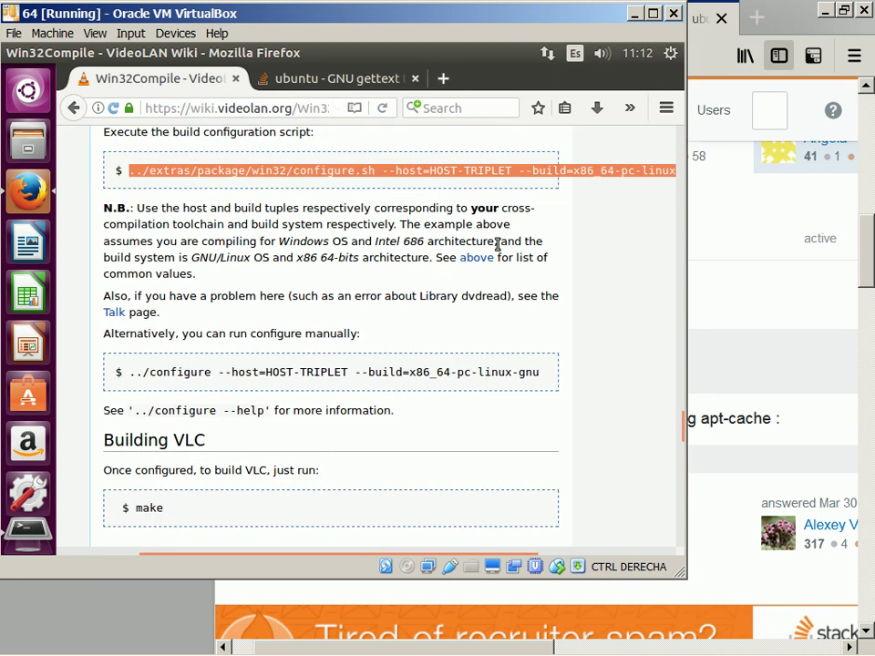
{"action": "left_click", "coordinate": [404, 225]}
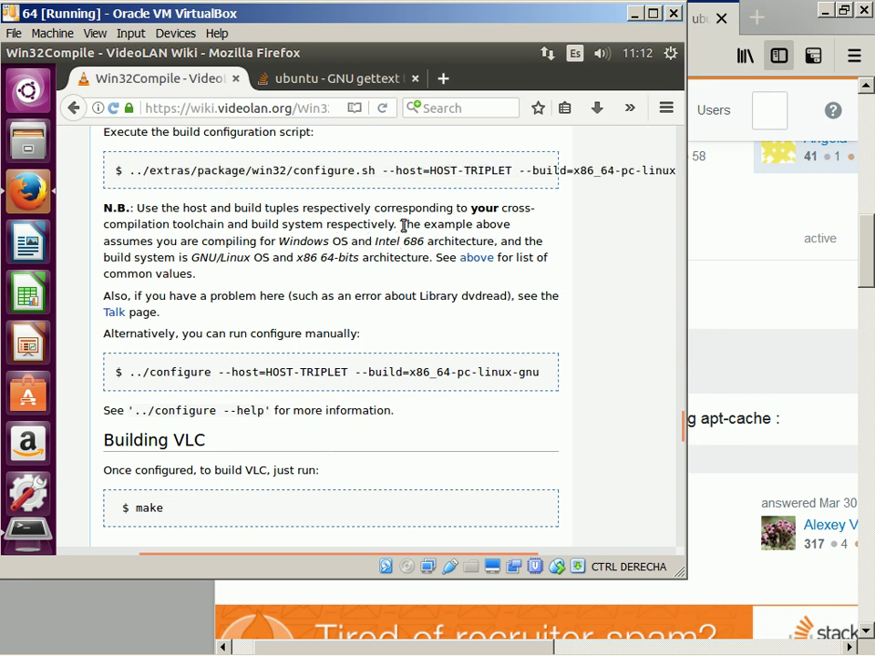
{"action": "left_click_drag", "start_coordinate": [404, 225], "coordinate": [396, 278]}
{"action": "left_click", "coordinate": [397, 276]}
- Run ../extras/package/win32/configure.sh with --host=i686-w64-mingw32 and --build=x86_64-pc-linux-gnu from the win32 folder
{"action": "key", "text": "alt"}
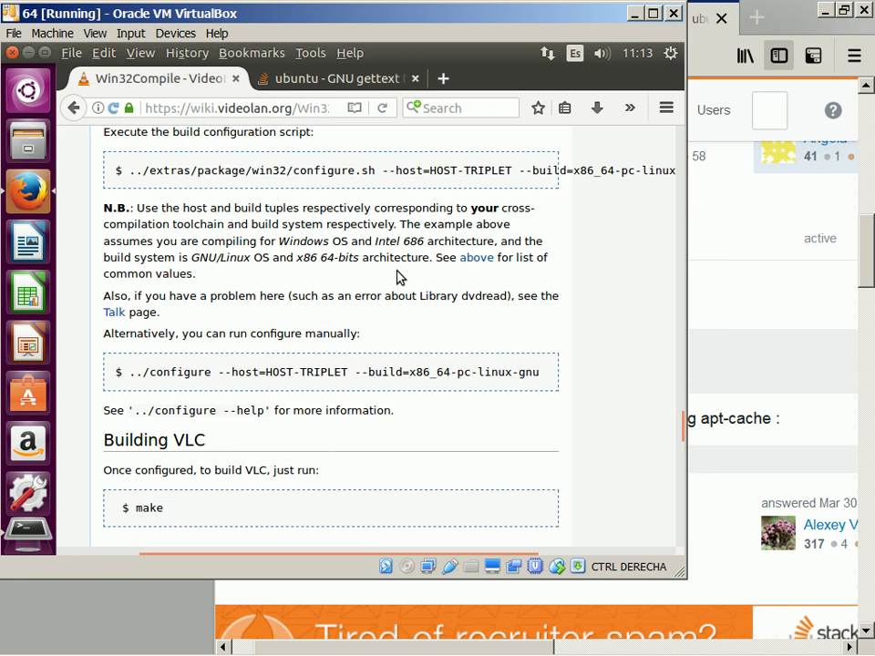
{"action": "key", "text": "alt+Tab"}
{"action": "key", "text": "Return"}
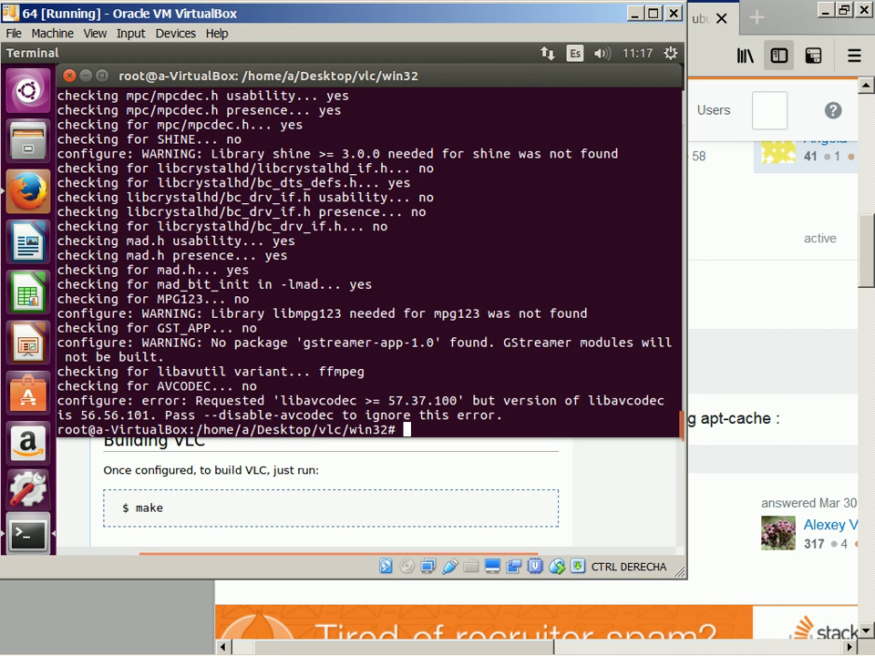
- Review the wiki's sections after Configure, from Building VLC and Packaging VLC through the static compilation script to the Mingw32 notes
{"action": "key", "text": "alt+Tab"}
{"action": "key", "text": "alt+Tab"}
{"action": "key", "text": "alt+Tab"}
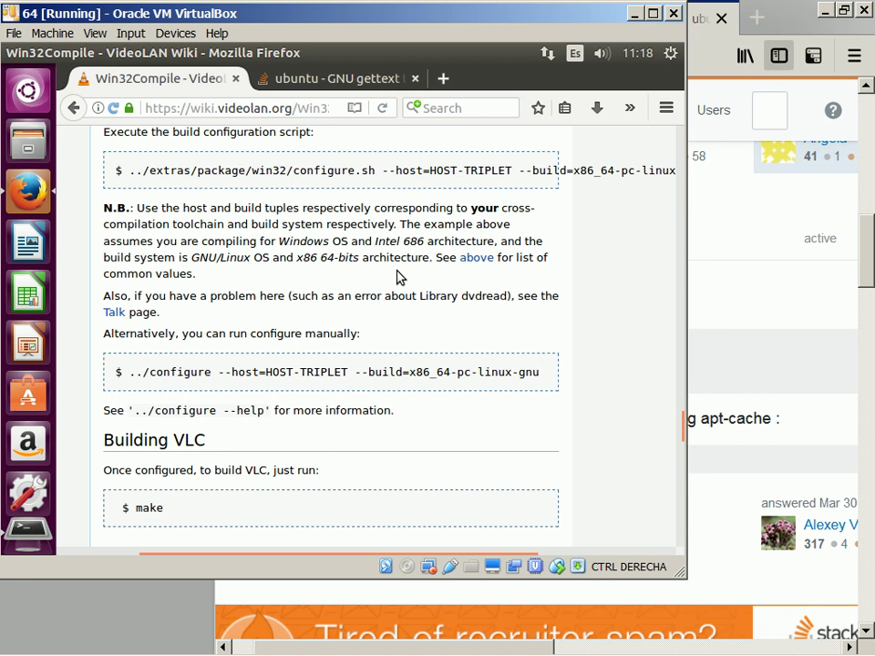
{"action": "scroll", "coordinate": [398, 277], "scroll_direction": "down", "scroll_amount": 1}
{"action": "scroll", "coordinate": [398, 277], "scroll_direction": "down", "scroll_amount": 5}
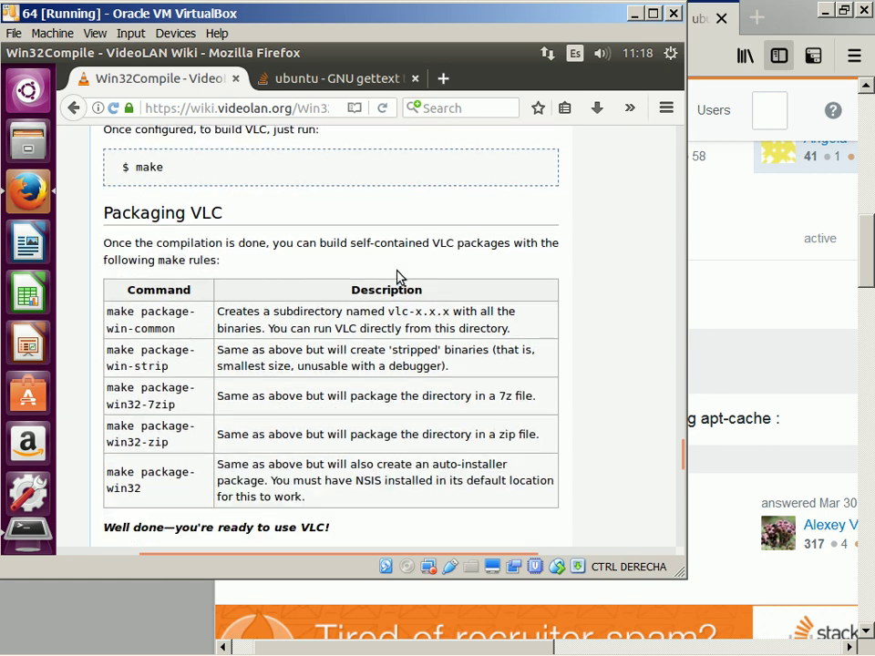
{"action": "scroll", "coordinate": [398, 278], "scroll_direction": "down", "scroll_amount": 5}
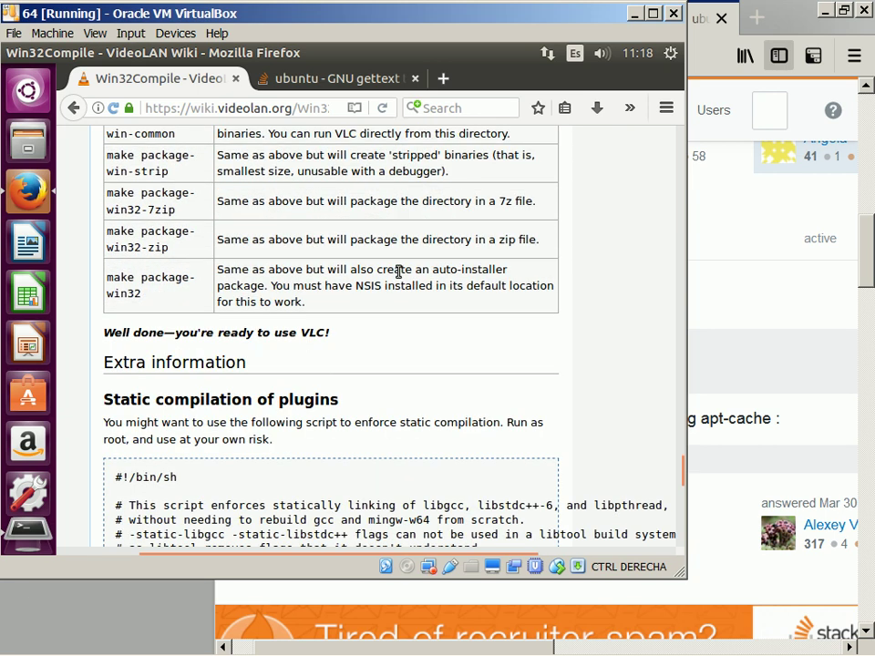
{"action": "scroll", "coordinate": [398, 271], "scroll_direction": "down", "scroll_amount": 9}
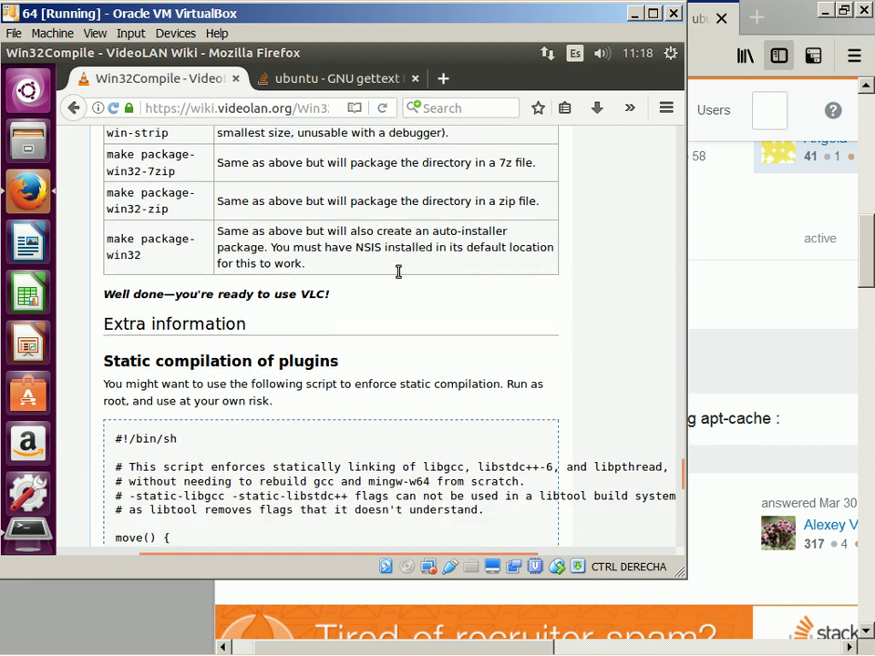
{"action": "scroll", "coordinate": [398, 272], "scroll_direction": "down", "scroll_amount": 5}
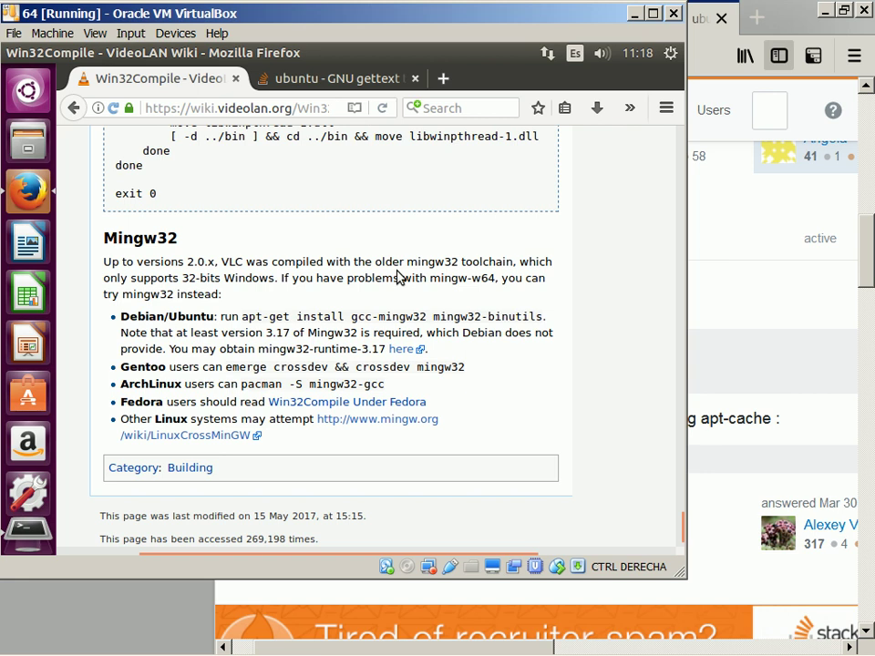
- In the terminal, go up from the win32 folder to the vlc source folder and list its contents
{"action": "key", "text": "alt+Tab"}
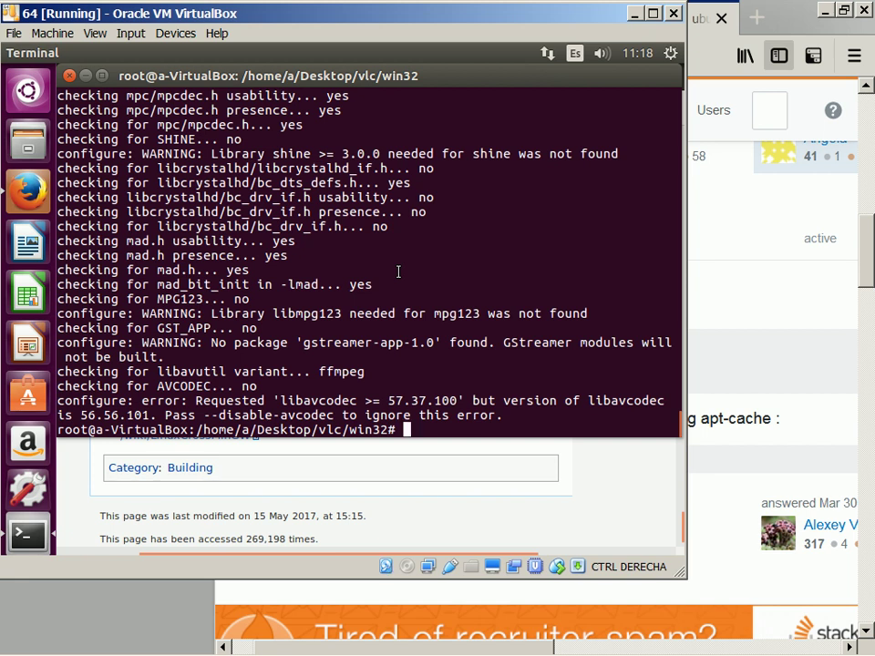
{"action": "type", "text": "cd .."}
{"action": "key", "text": "Return"}
{"action": "type", "text": "ls"}
{"action": "key", "text": "Return"}
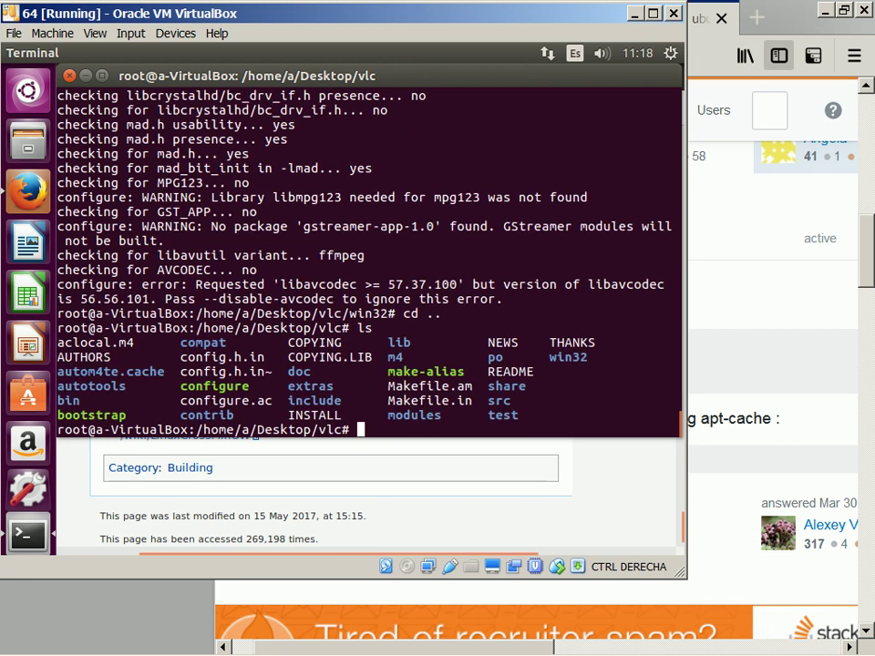
- Look through the wiki's contrib instructions, comparing the prebuilt option and its version note with the manually built commands
{"action": "key", "text": "alt+Tab"}
{"action": "scroll", "coordinate": [397, 276], "scroll_direction": "up", "scroll_amount": 20}
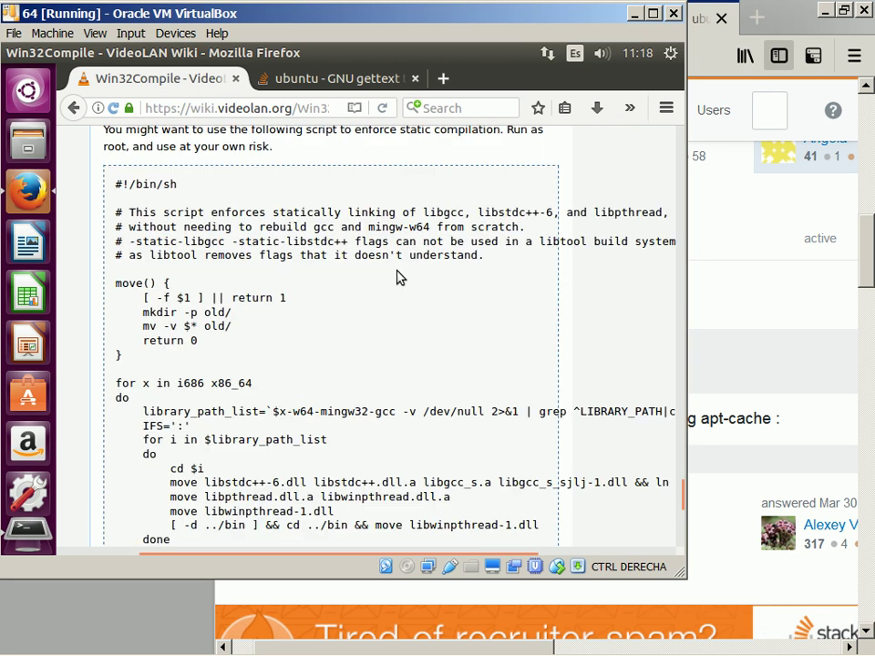
{"action": "scroll", "coordinate": [396, 276], "scroll_direction": "up", "scroll_amount": 4}
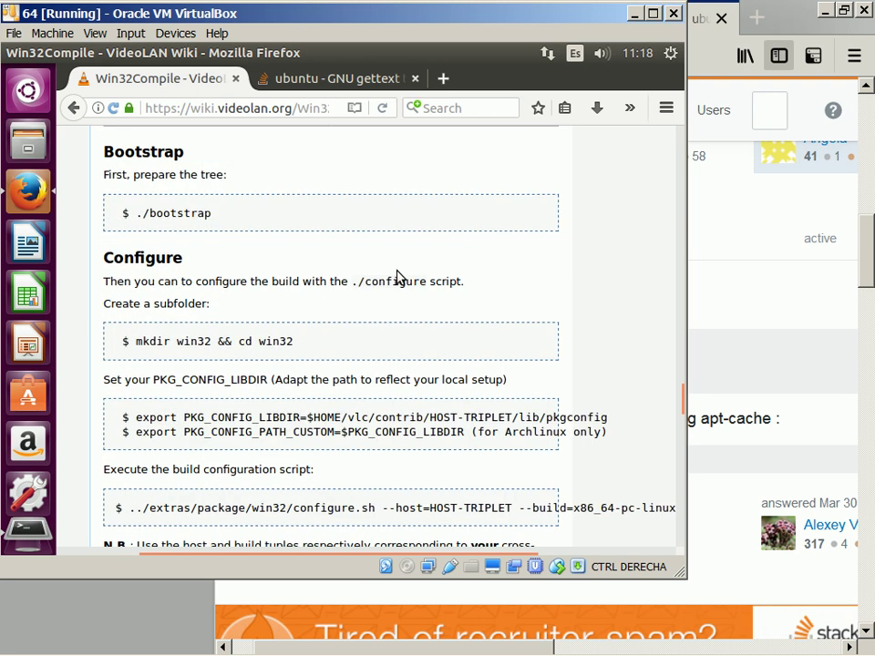
{"action": "scroll", "coordinate": [397, 276], "scroll_direction": "up", "scroll_amount": 7}
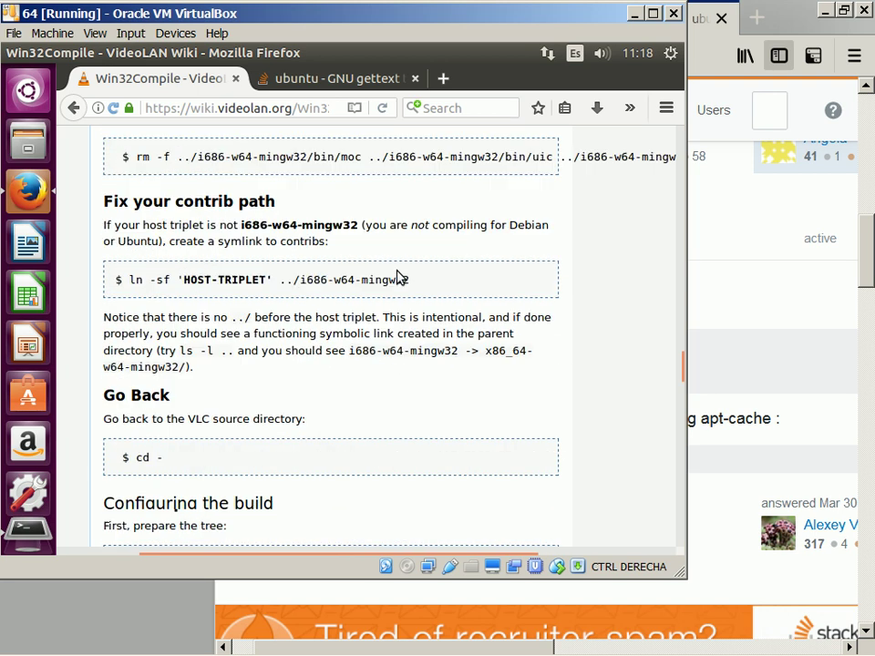
{"action": "scroll", "coordinate": [396, 277], "scroll_direction": "up", "scroll_amount": 6}
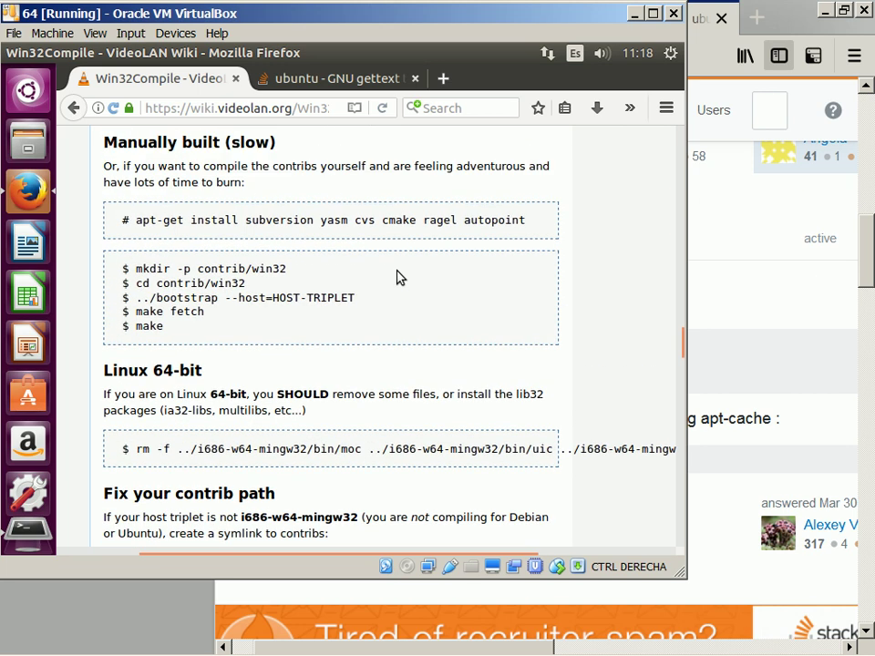
{"action": "scroll", "coordinate": [396, 276], "scroll_direction": "up", "scroll_amount": 5}
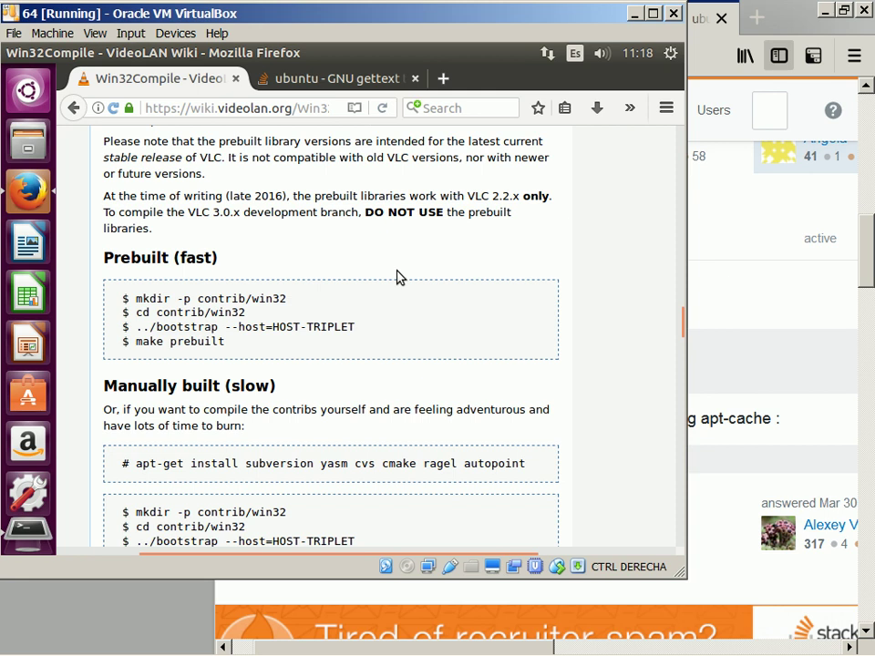
{"action": "scroll", "coordinate": [396, 276], "scroll_direction": "down", "scroll_amount": 2}
{"action": "scroll", "coordinate": [396, 277], "scroll_direction": "down", "scroll_amount": 2}
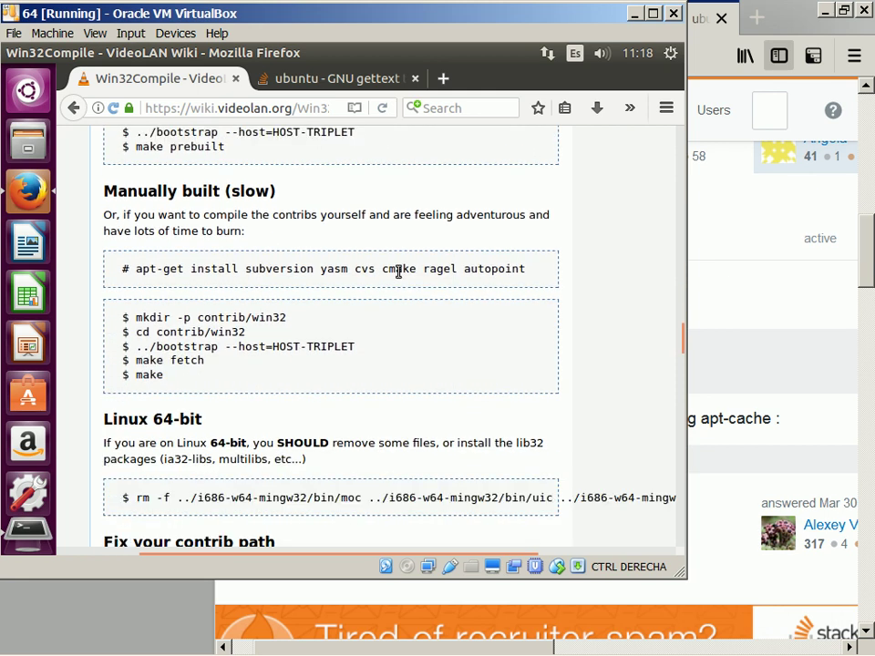
- Change the terminal's working directory to contrib/win32 inside the vlc source folder
{"action": "key", "text": "alt+Tab"}
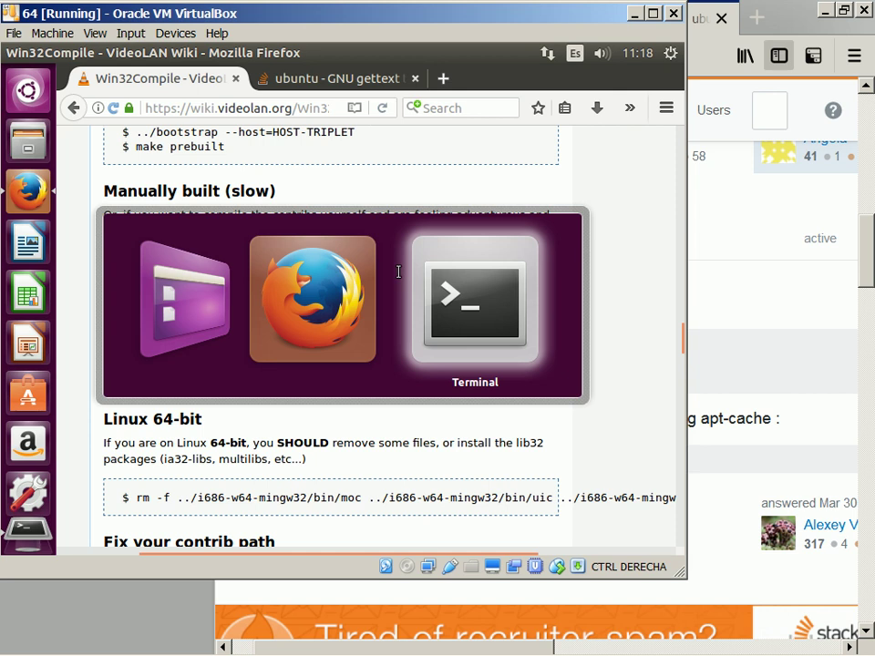
{"action": "type", "text": "cd contrib"}
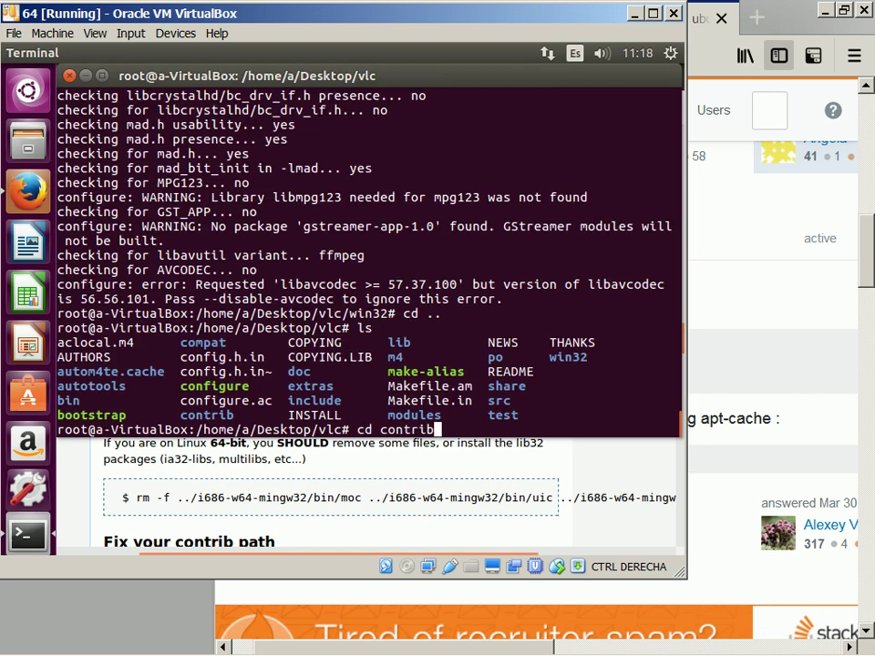
{"action": "type", "text": "/win32"}
{"action": "key", "text": "Return"}
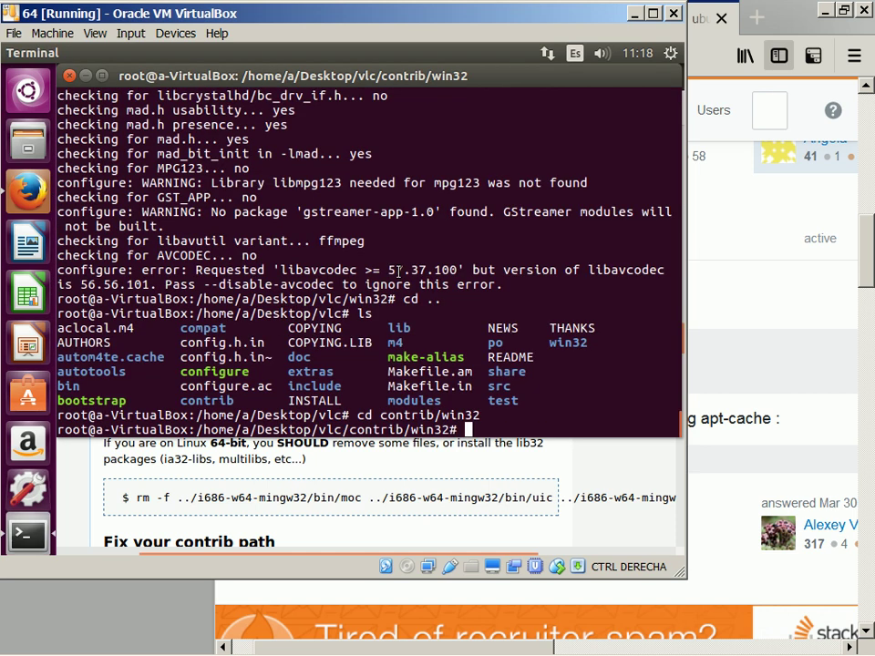
- Run ../bootstrap with --host=i686-w64-mingw32 again from the contrib/win32 folder, recalling it from the command history
{"action": "key", "text": "alt+Tab"}
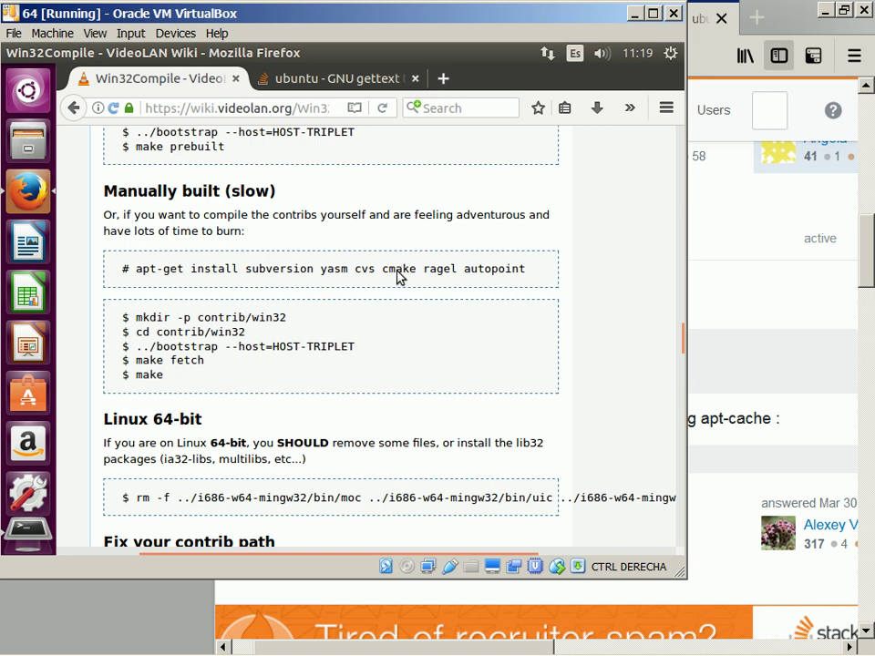
{"action": "key", "text": "alt+Tab"}
{"action": "key", "text": "Up"}
{"action": "key", "text": "Up"}
{"action": "key", "text": "Up"}
{"action": "key", "text": "Up"}
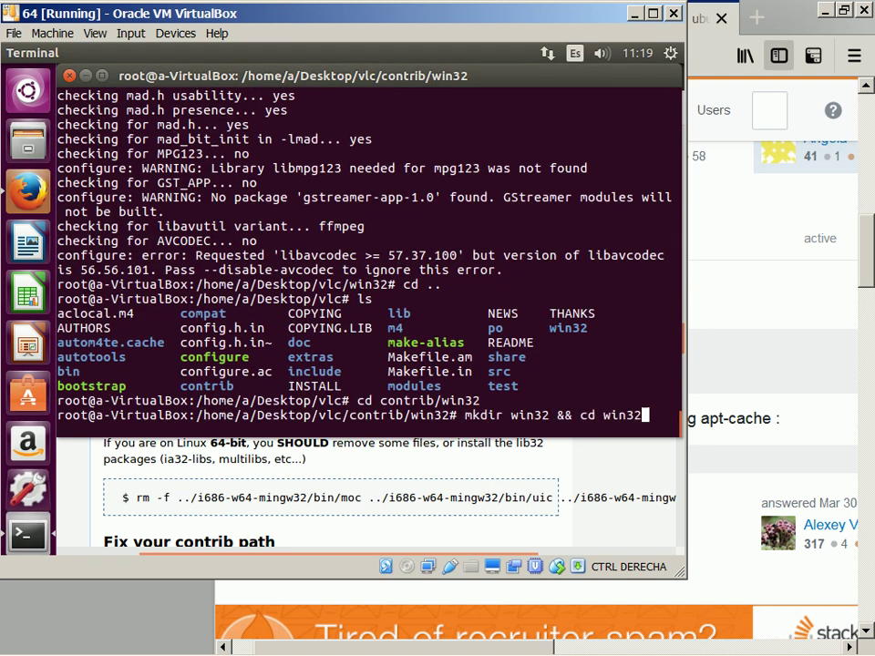
{"action": "key", "text": "Up"}
{"action": "key", "text": "Up"}
{"action": "key", "text": "Up"}
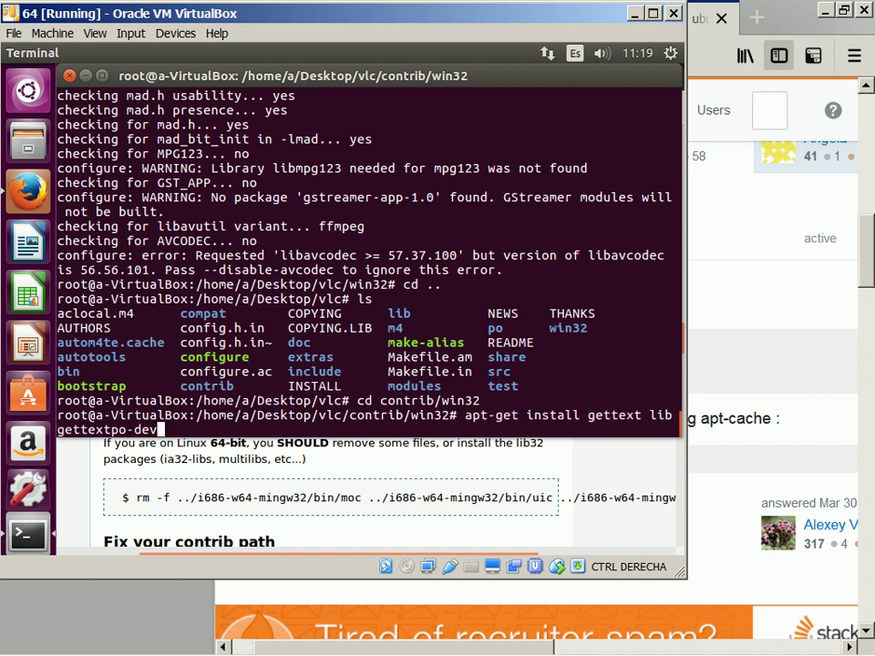
{"action": "key", "text": "Down"}
{"action": "key", "text": "Down"}
{"action": "key", "text": "Down"}
{"action": "key", "text": "Up"}
{"action": "key", "text": "Up"}
{"action": "key", "text": "Up"}
{"action": "key", "text": "Up"}
{"action": "key", "text": "Down"}
{"action": "key", "text": "Down"}
{"action": "key", "text": "Down"}
{"action": "key", "text": "Down"}
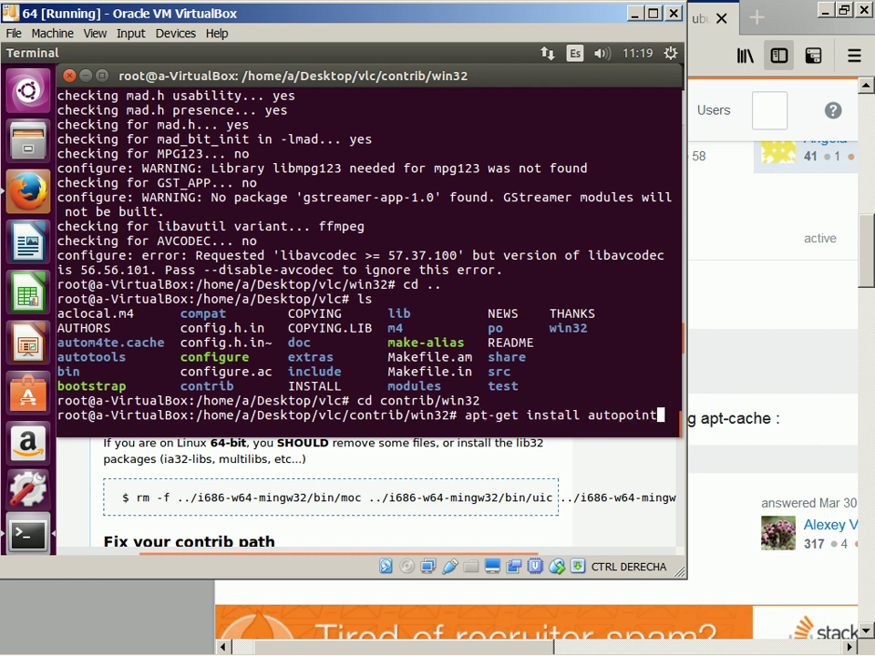
{"action": "key", "text": "Up"}
{"action": "key", "text": "Up"}
{"action": "key", "text": "Up"}
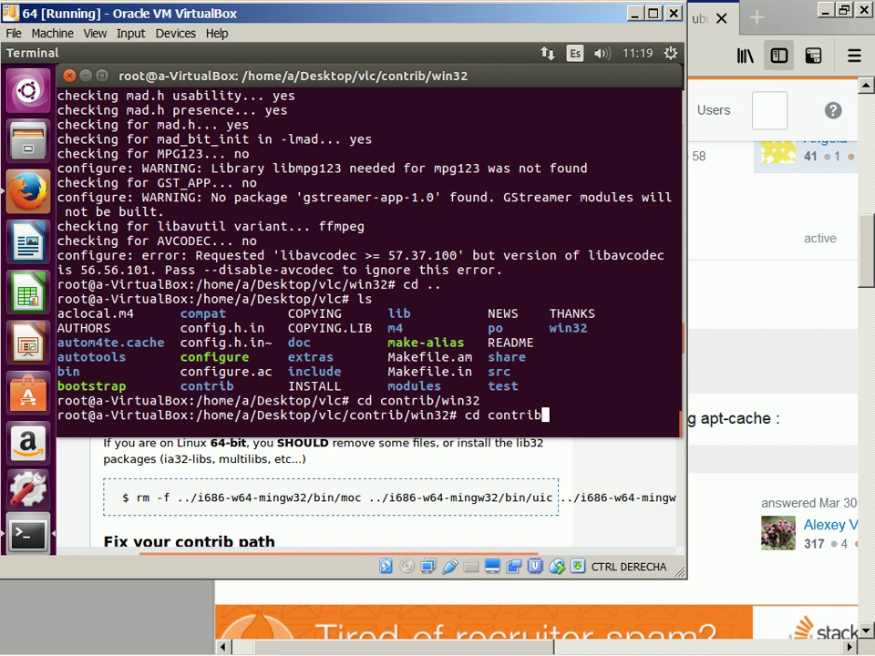
{"action": "key", "text": "Up"}
{"action": "key", "text": "Up"}
{"action": "key", "text": "Up"}
{"action": "key", "text": "Up"}
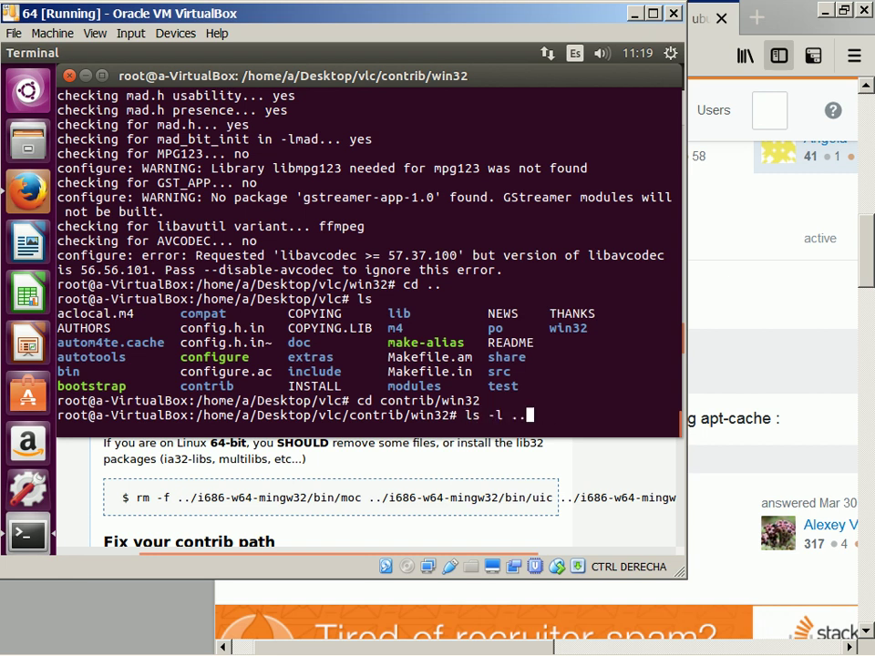
{"action": "key", "text": "Up"}
{"action": "key", "text": "Up"}
{"action": "key", "text": "Up"}
{"action": "key", "text": "Up"}
{"action": "key", "text": "Up"}
{"action": "key", "text": "Up"}
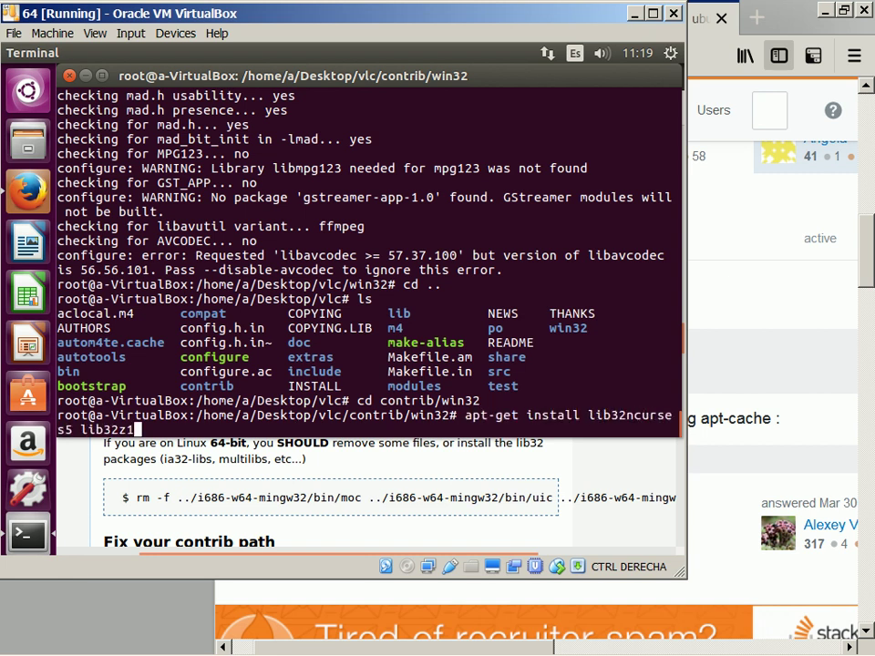
{"action": "key", "text": "Up"}
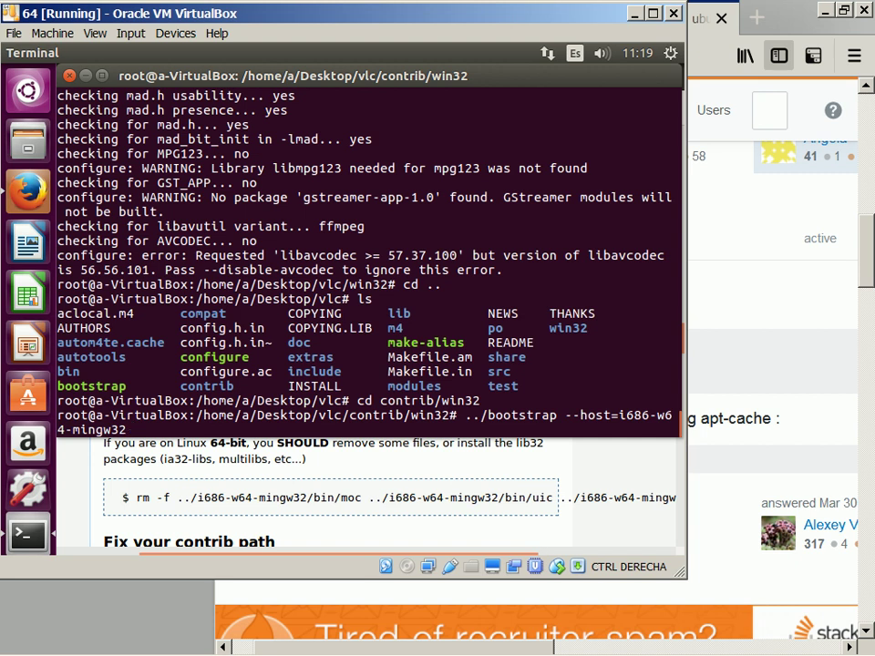
{"action": "key", "text": "Return"}
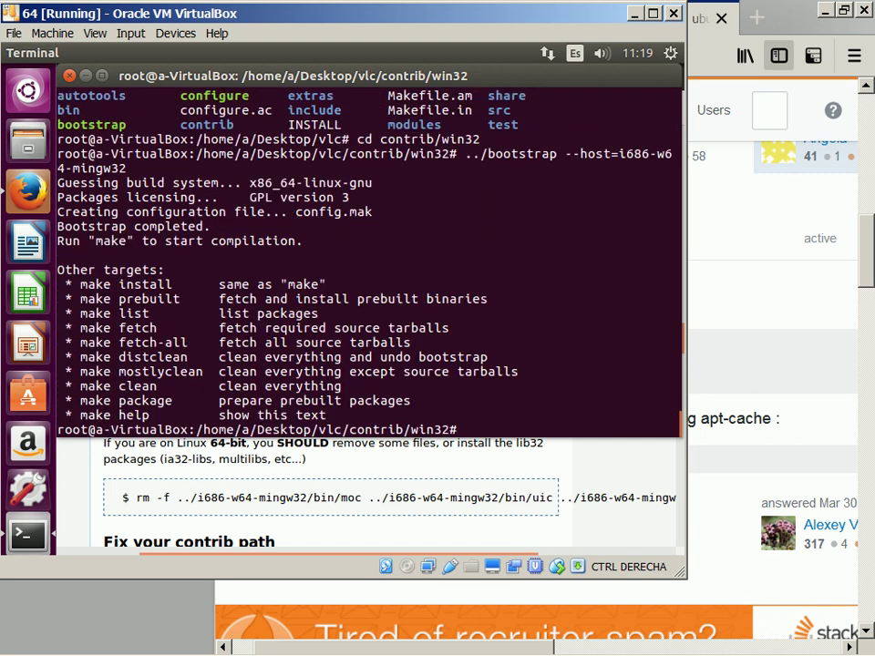
- Run make fetch in contrib/win32 to download the required contrib source tarballs
{"action": "key", "text": "alt+Tab"}
{"action": "key", "text": "alt+Tab"}
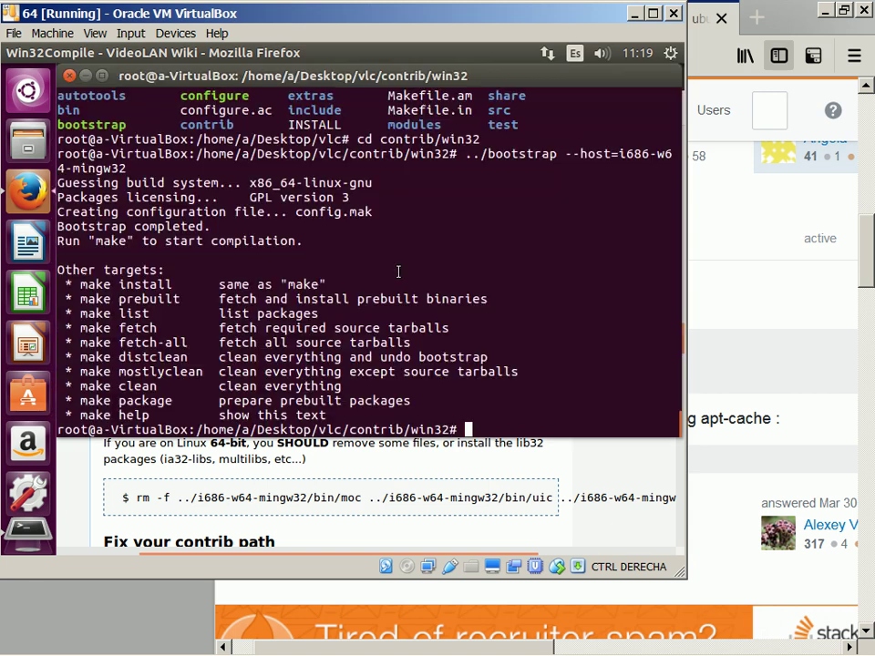
{"action": "type", "text": "make "}
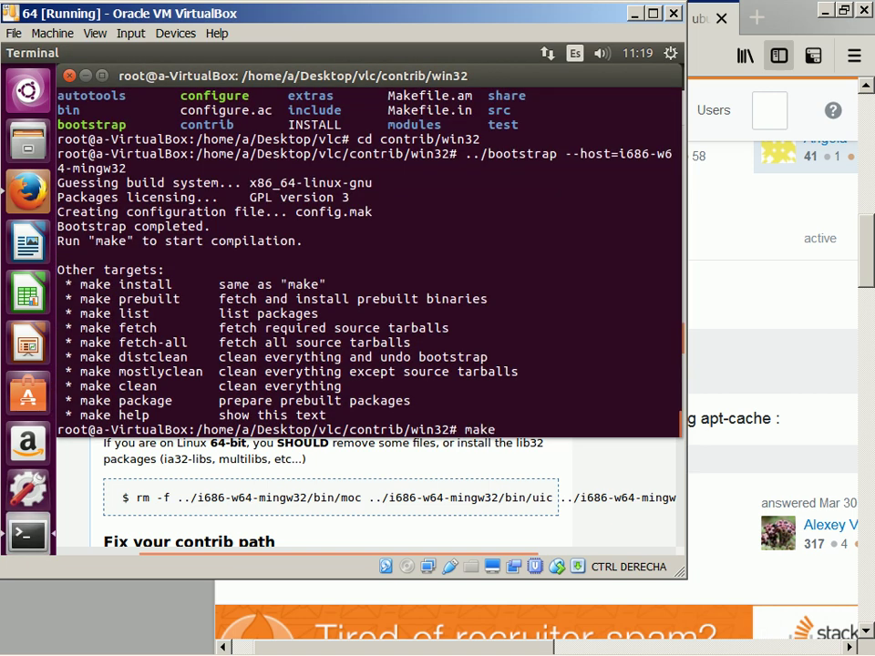
{"action": "type", "text": "fetch"}
{"action": "key", "text": "Return"}
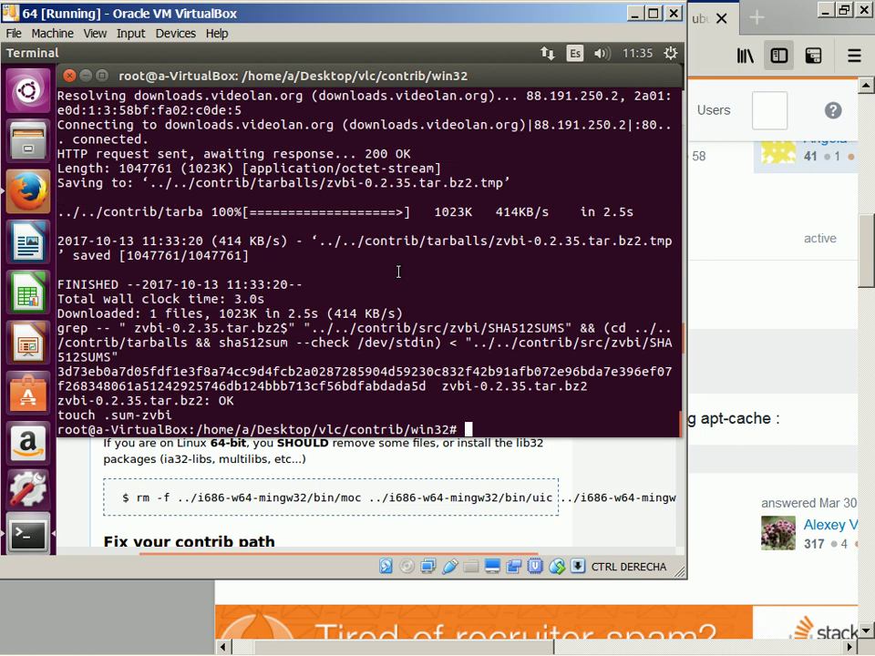
{"action": "key", "text": "alt+Tab"}
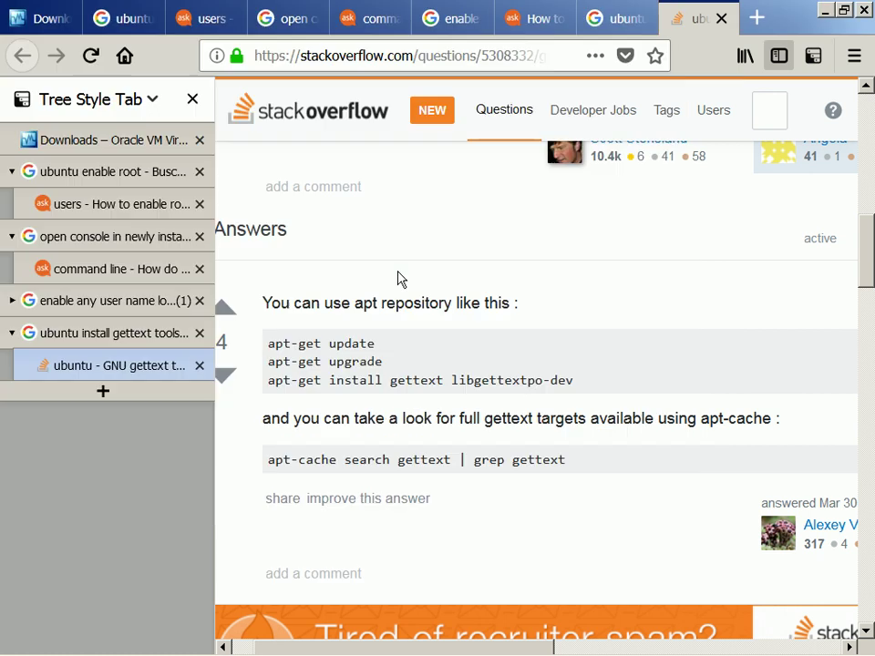
{"action": "key", "text": "alt+Tab"}
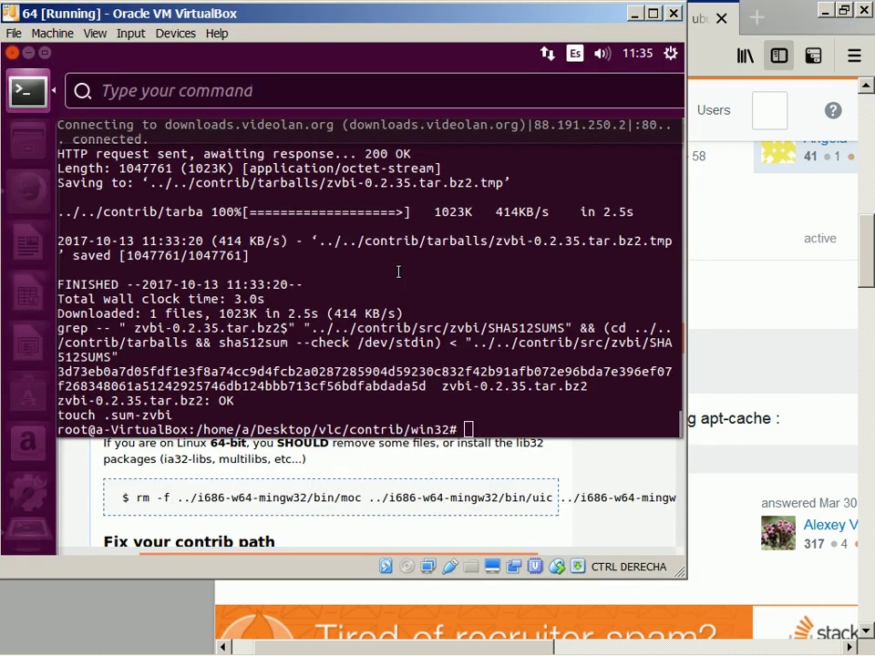
{"action": "key", "text": "alt+Tab"}
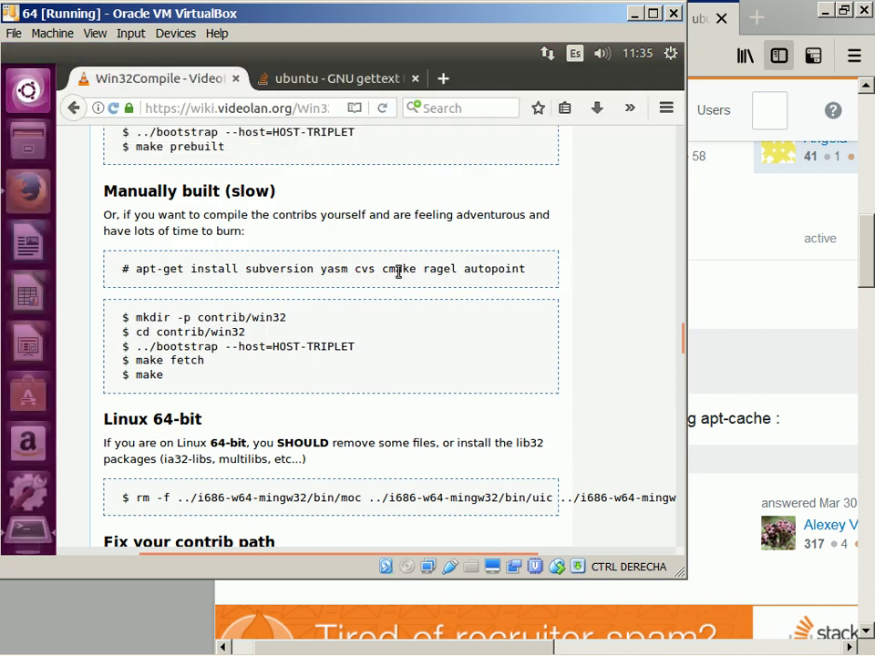
{"action": "key", "text": "alt+Tab"}
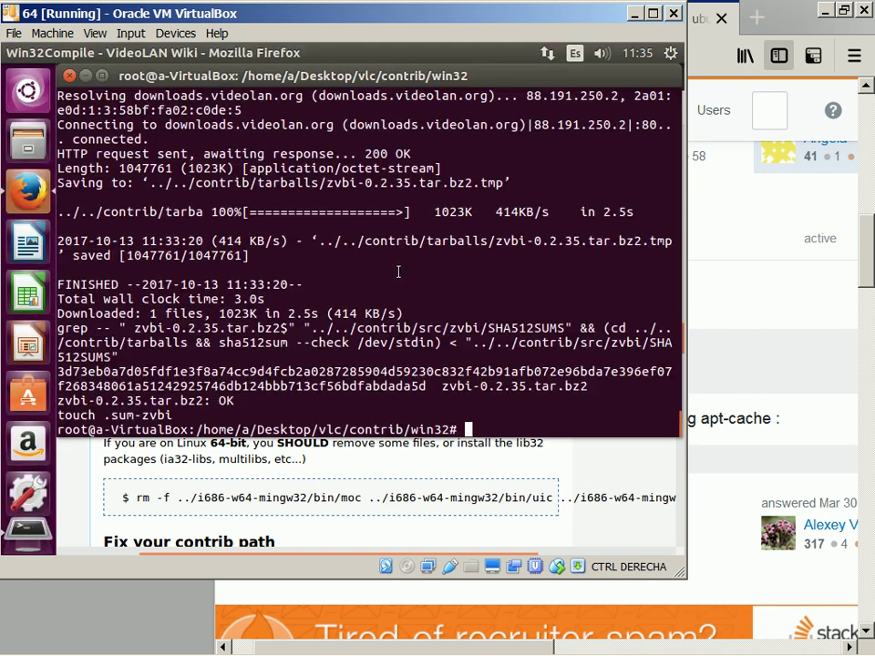
{"action": "key", "text": "alt+Tab"}
{"action": "key", "text": "alt+Tab"}
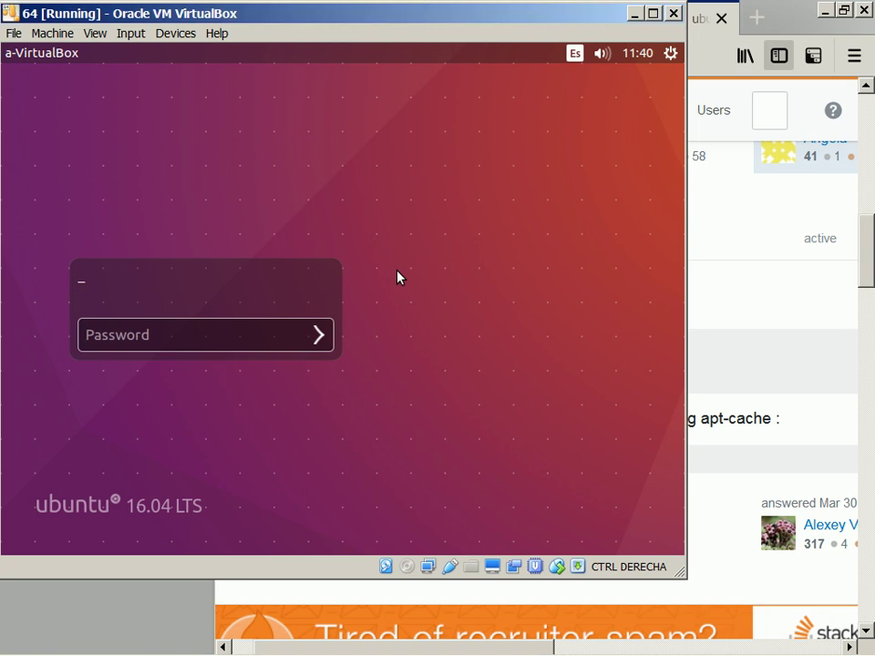
- Unlock the Ubuntu session by entering the account password
{"action": "type", "text": "••"}
{"action": "key", "text": "Return"}
{"action": "type", "text": "••"}
{"action": "key", "text": "Return"}
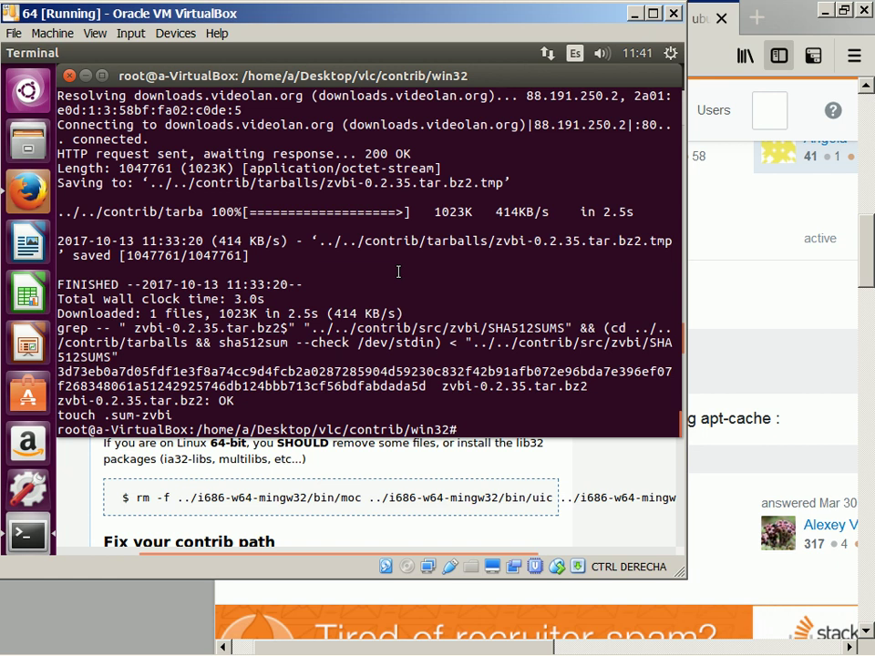
- Check the wiki's manual build commands and run make in contrib/win32 to compile the contribs
{"action": "key", "text": "alt+Tab"}
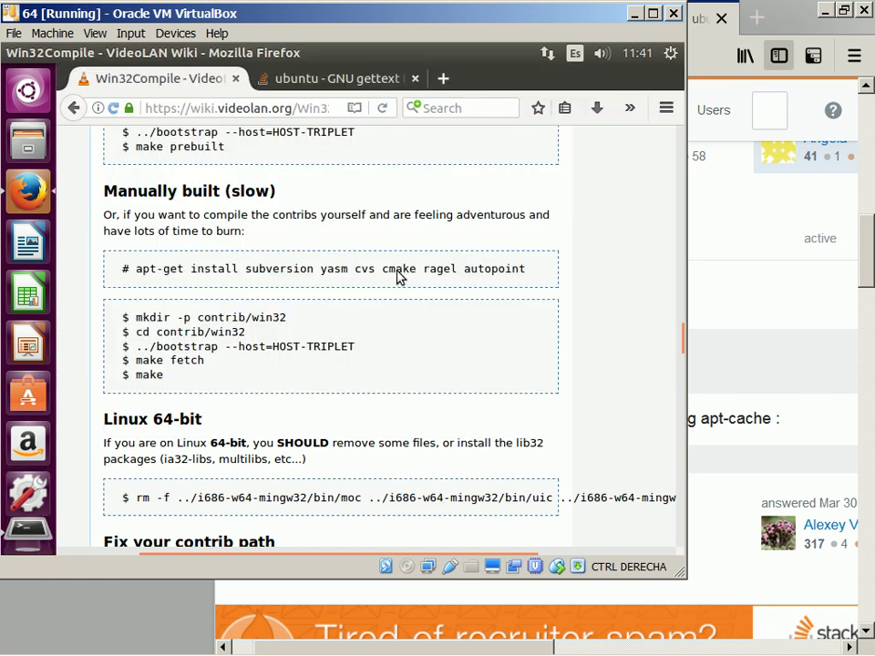
{"action": "key", "text": "alt+Tab"}
{"action": "key", "text": "Up"}
{"action": "key", "text": "Down"}
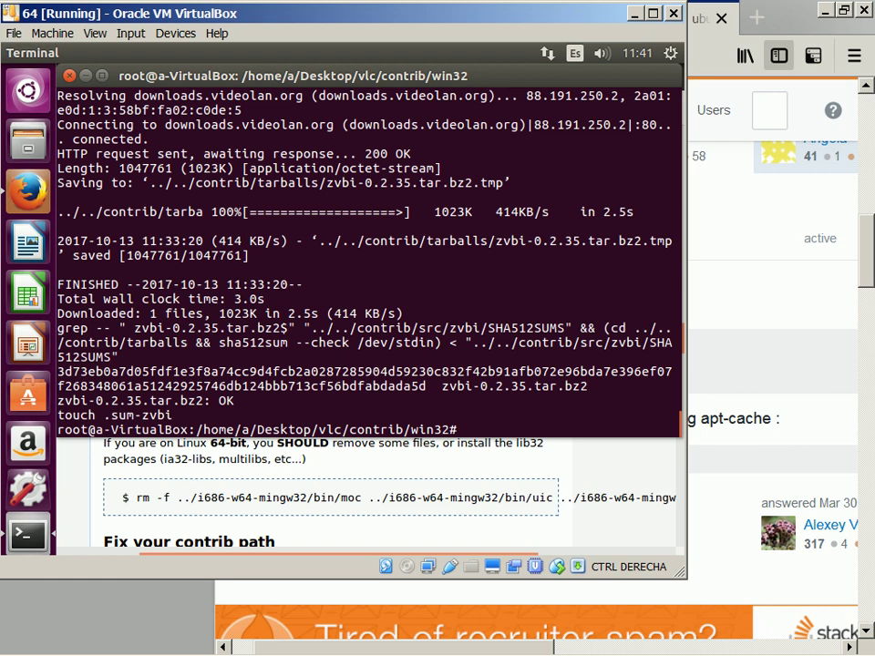
{"action": "type", "text": "make"}
{"action": "key", "text": "alt+Tab"}
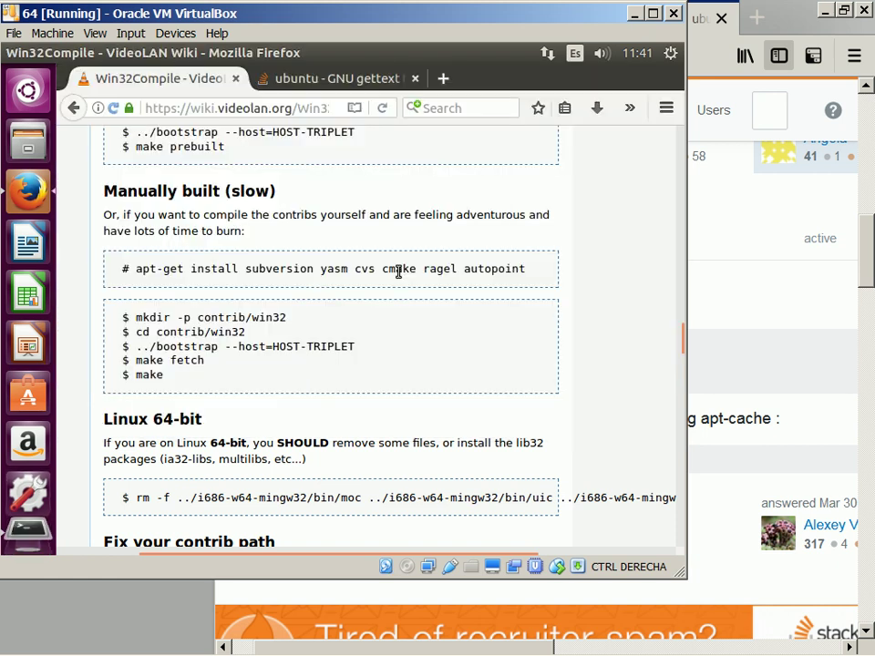
{"action": "key", "text": "alt+Tab"}
{"action": "key", "text": "Return"}
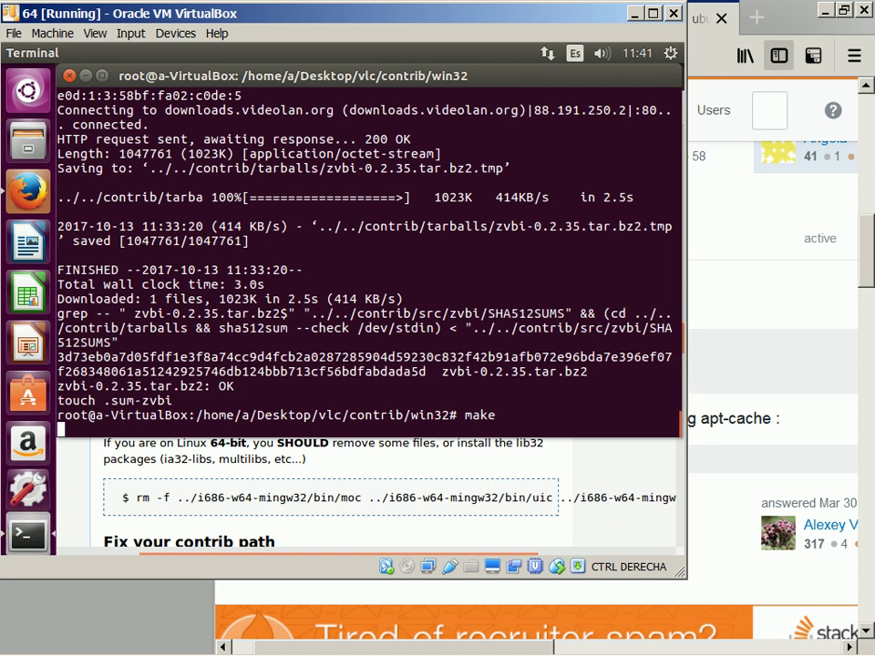